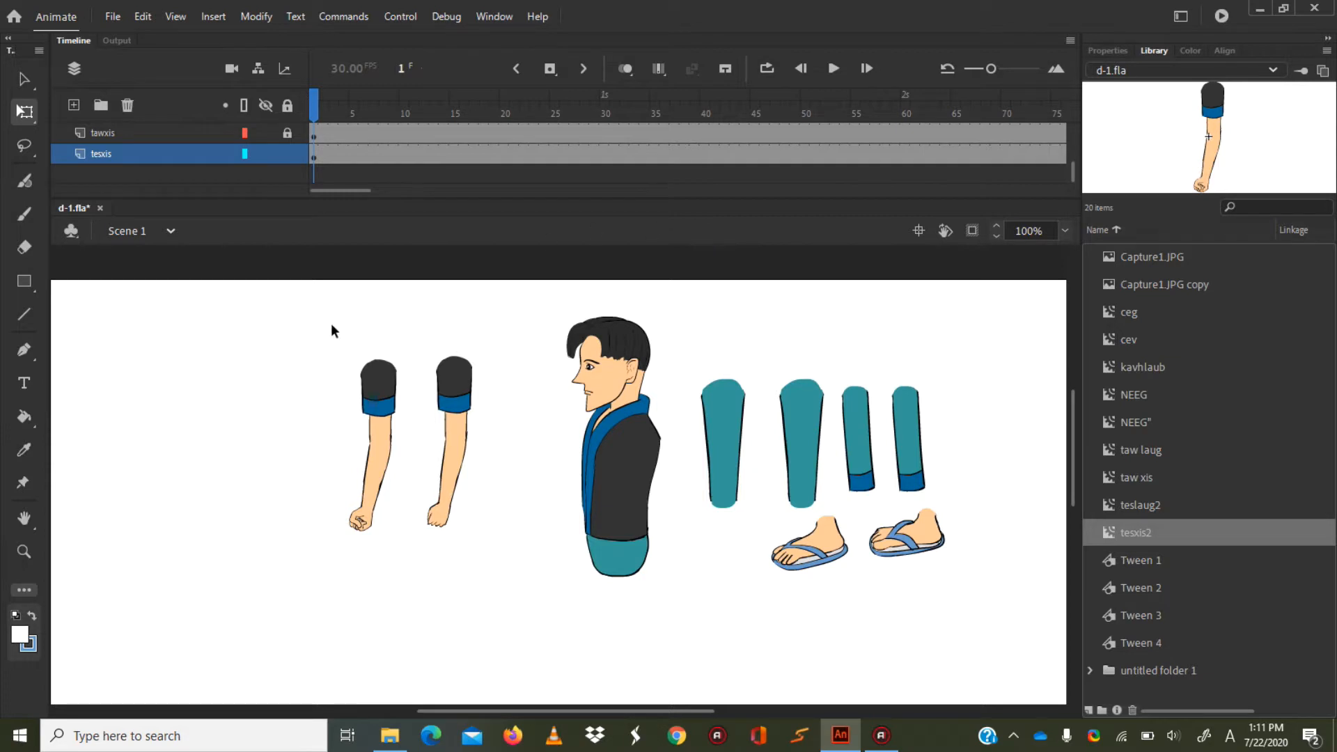
Unlock all layers, select every character part on the stage, and clear the selection.
left_click_drag(312, 316, 994, 625)
left_click_drag(411, 332, 614, 499)
left_click(289, 106)
key("ctrl+a")
left_click_drag(324, 321, 864, 611)
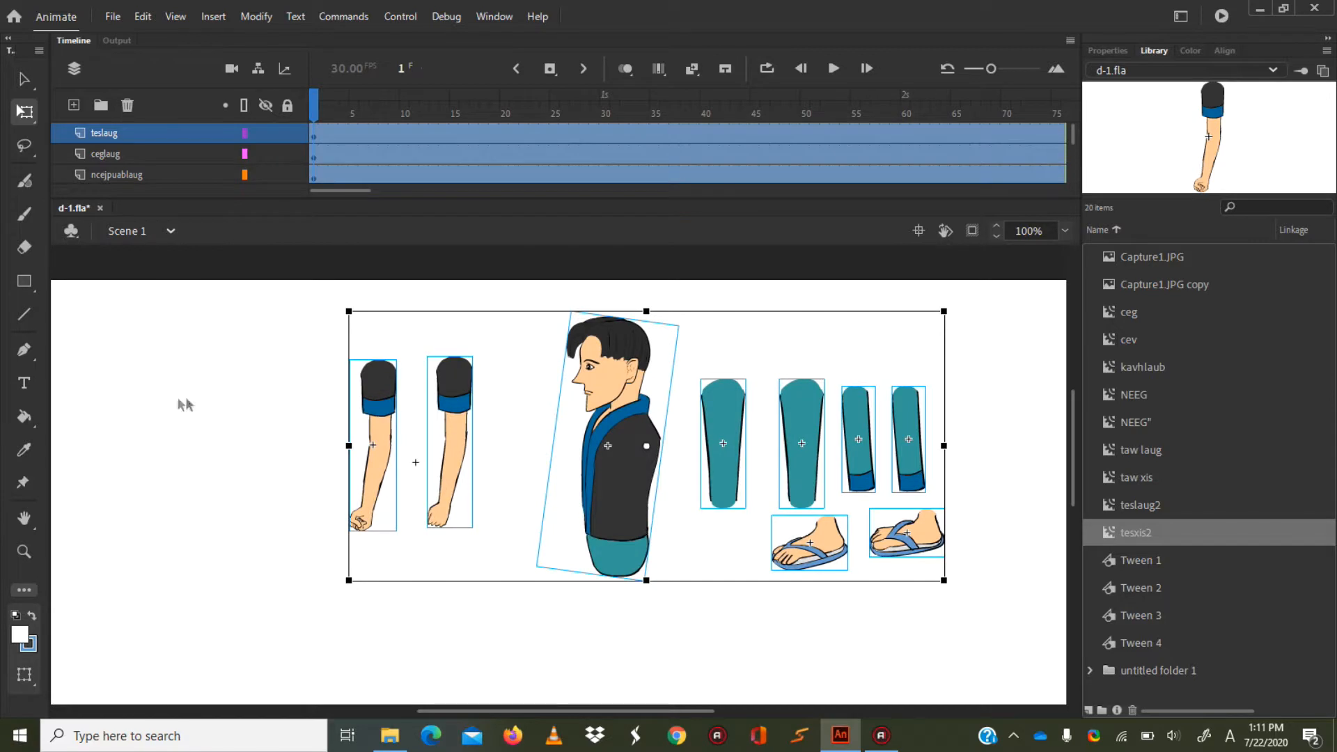
left_click(185, 405)
Examine the character's separate parts by selecting the torso, arms, thighs, lower legs and feet in turn.
left_click(616, 453)
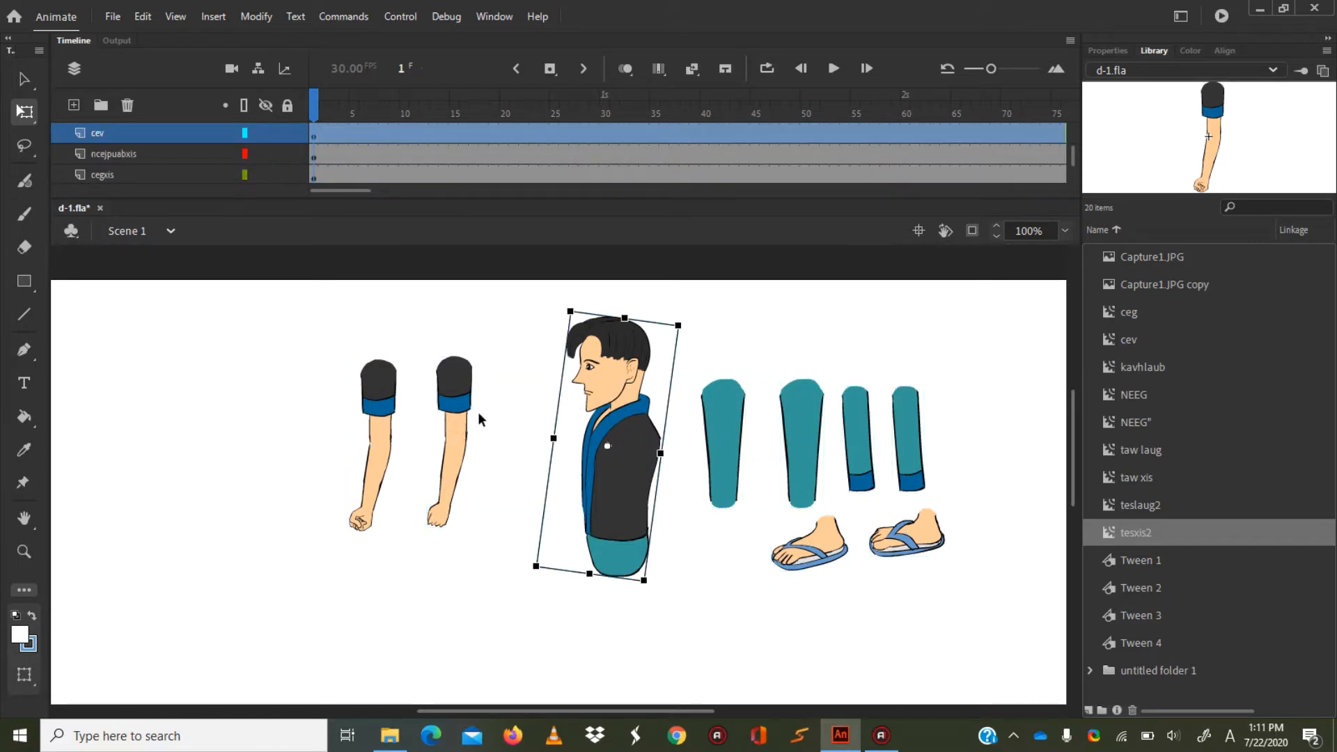
left_click(450, 387)
left_click(394, 387)
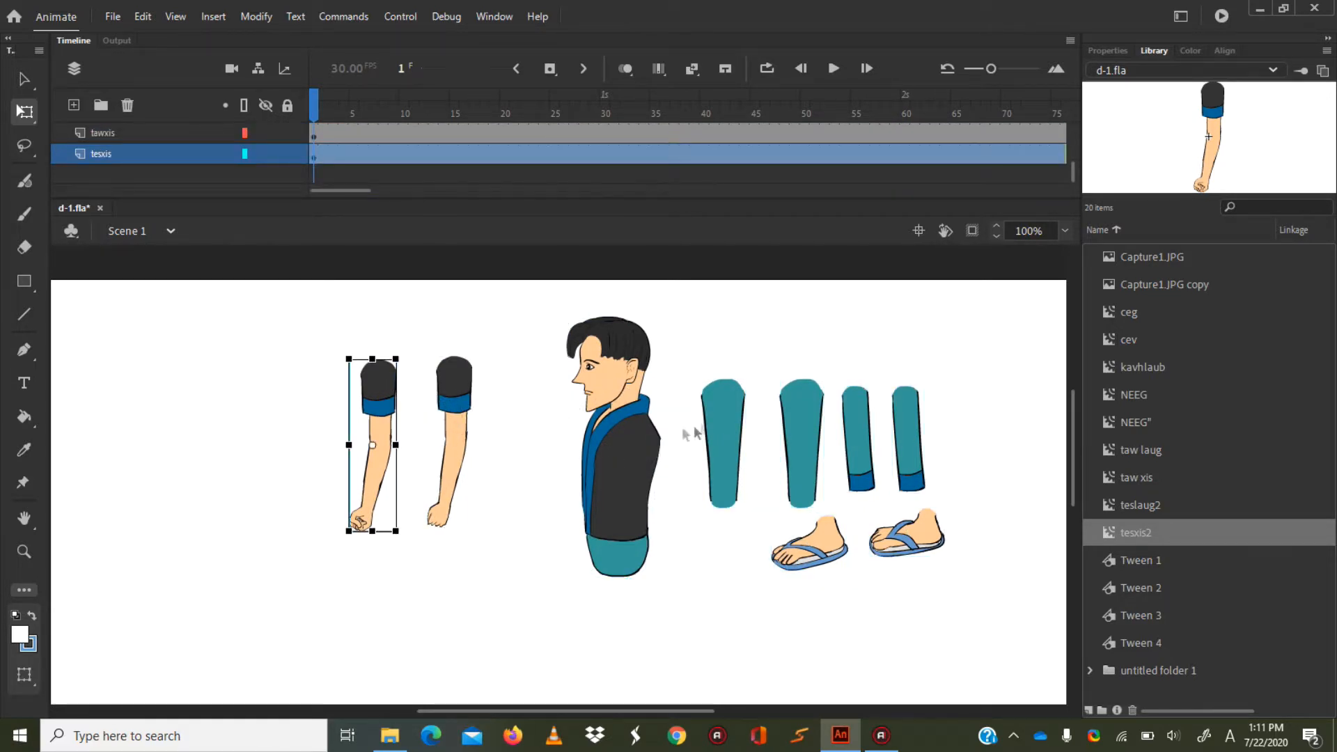
left_click(727, 426)
left_click(811, 421)
left_click(863, 437)
left_click(919, 430)
left_click(845, 539)
left_click(914, 542)
left_click(825, 567)
left_click(898, 547, "shift")
left_click(894, 555)
left_click_drag(286, 300, 952, 658)
left_click(281, 523)
Move one thigh and lower leg to the left of the arms, and place the remaining lower leg beside the other thigh.
left_click_drag(787, 340, 169, 453)
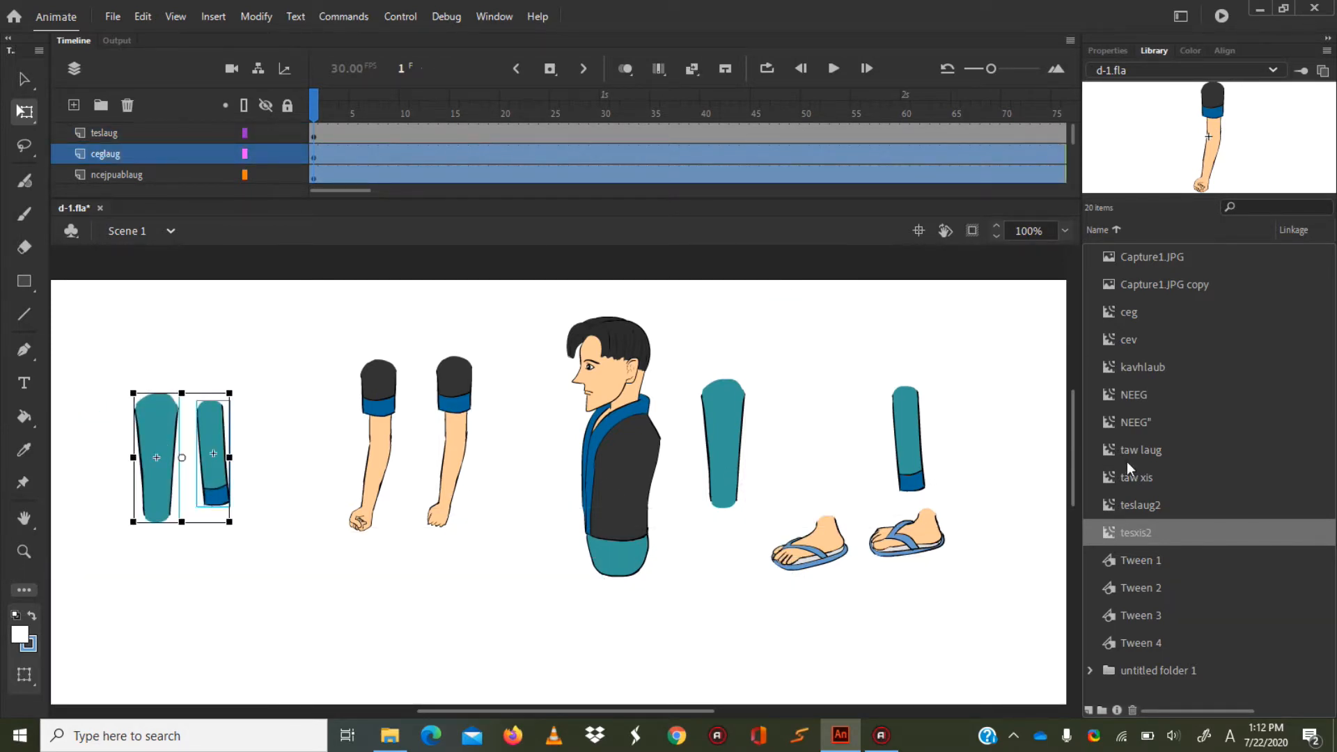
left_click_drag(907, 438, 815, 423)
left_click_drag(336, 306, 1051, 676)
left_click_drag(99, 301, 263, 517)
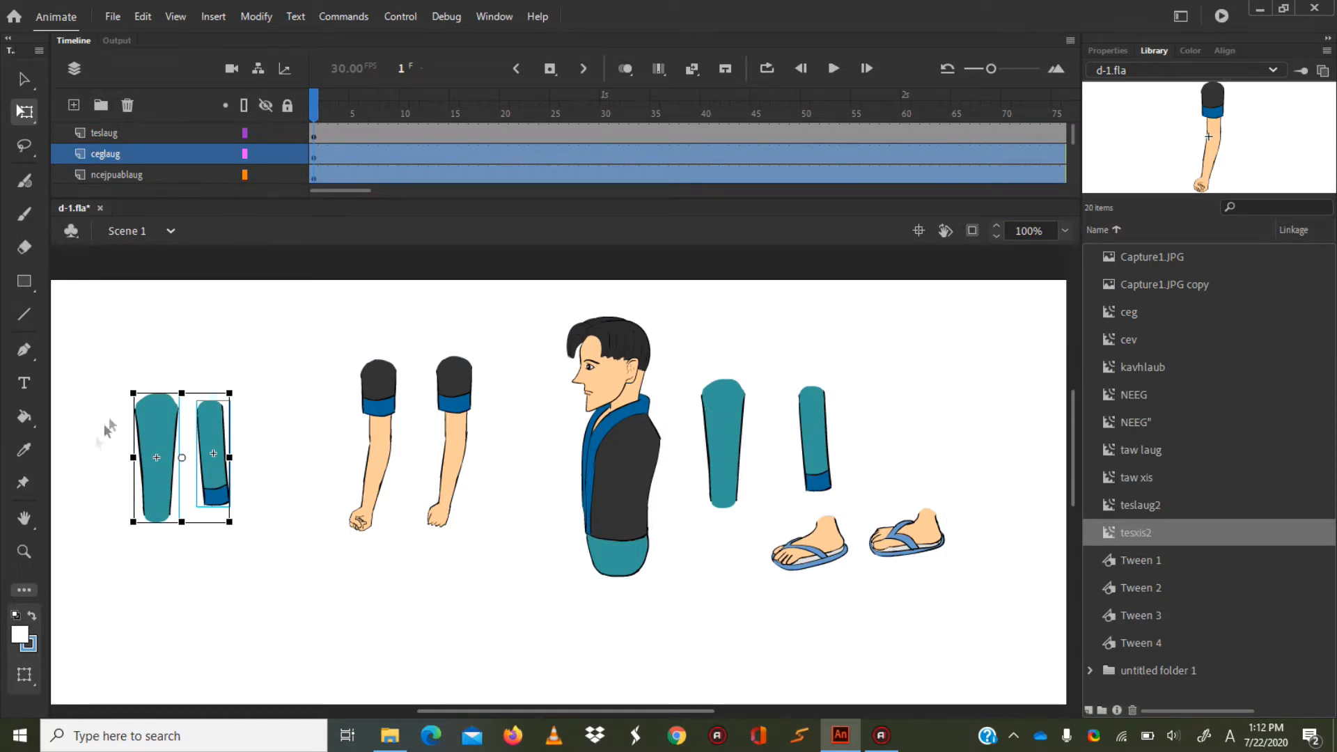
left_click_drag(281, 326, 529, 599)
left_click(336, 298)
left_click_drag(335, 300, 973, 652)
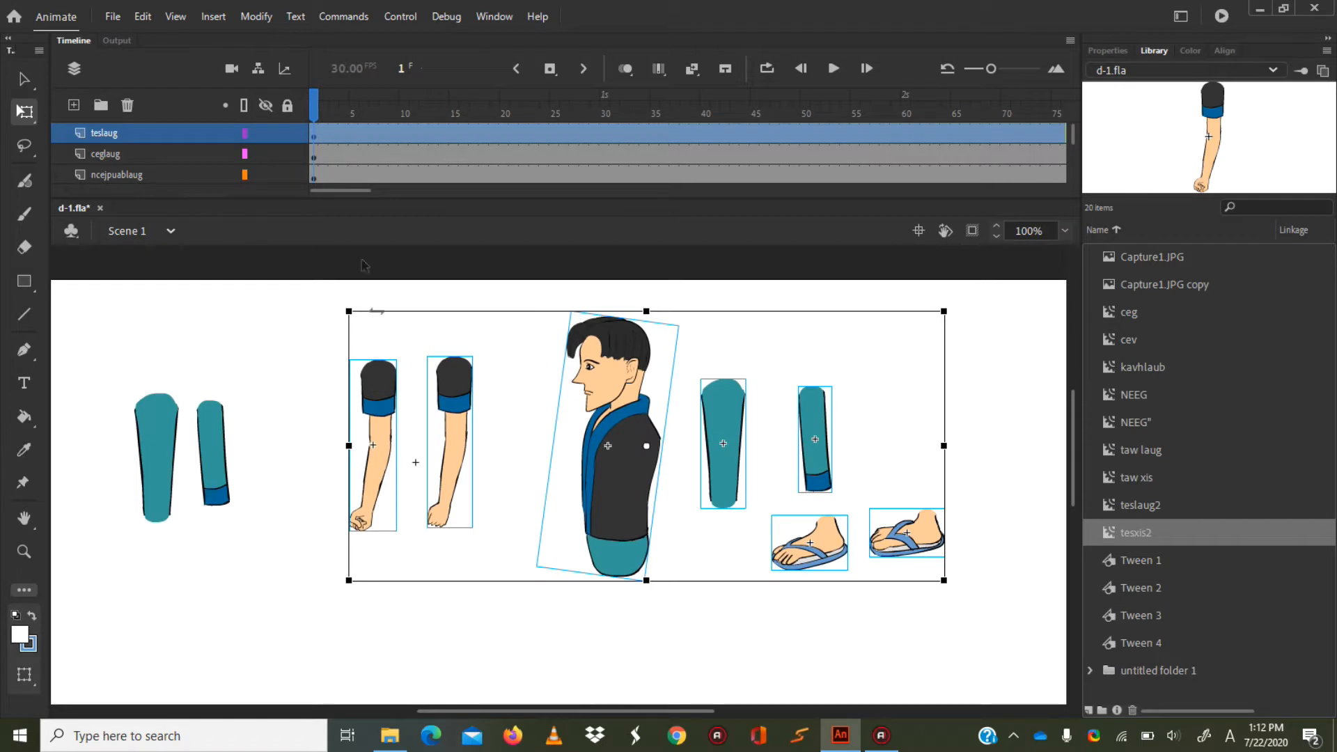
Move the separated lower leg and thigh from beside the arms to the area above the rear foot.
left_click(260, 417)
left_click(223, 505)
left_click_drag(216, 437, 984, 357)
left_click(162, 426)
left_click_drag(161, 426, 924, 364)
Select the arms, torso, legs and feet as a group to review them, and clear the selection.
left_click_drag(309, 409, 397, 487)
left_click_drag(328, 311, 661, 642)
left_click(303, 303)
left_click_drag(306, 275, 869, 671)
left_click_drag(285, 301, 940, 686)
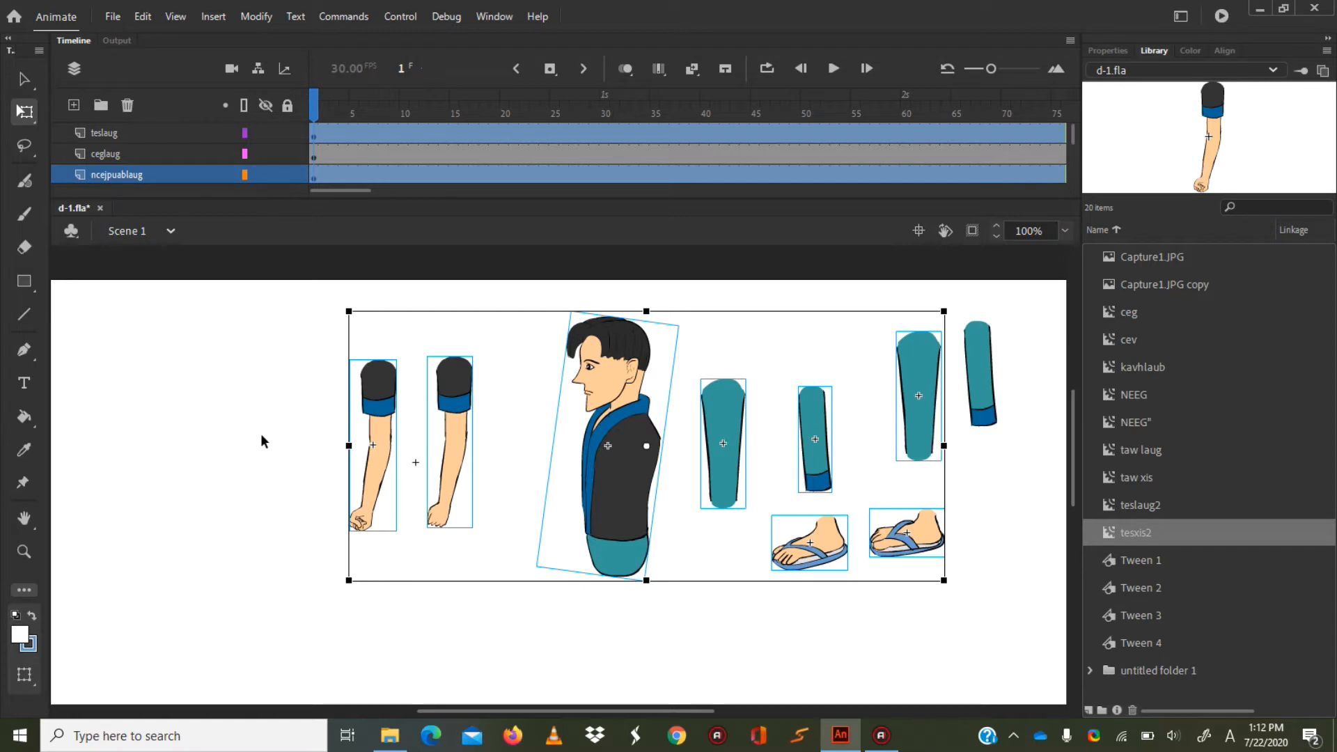
left_click(258, 408)
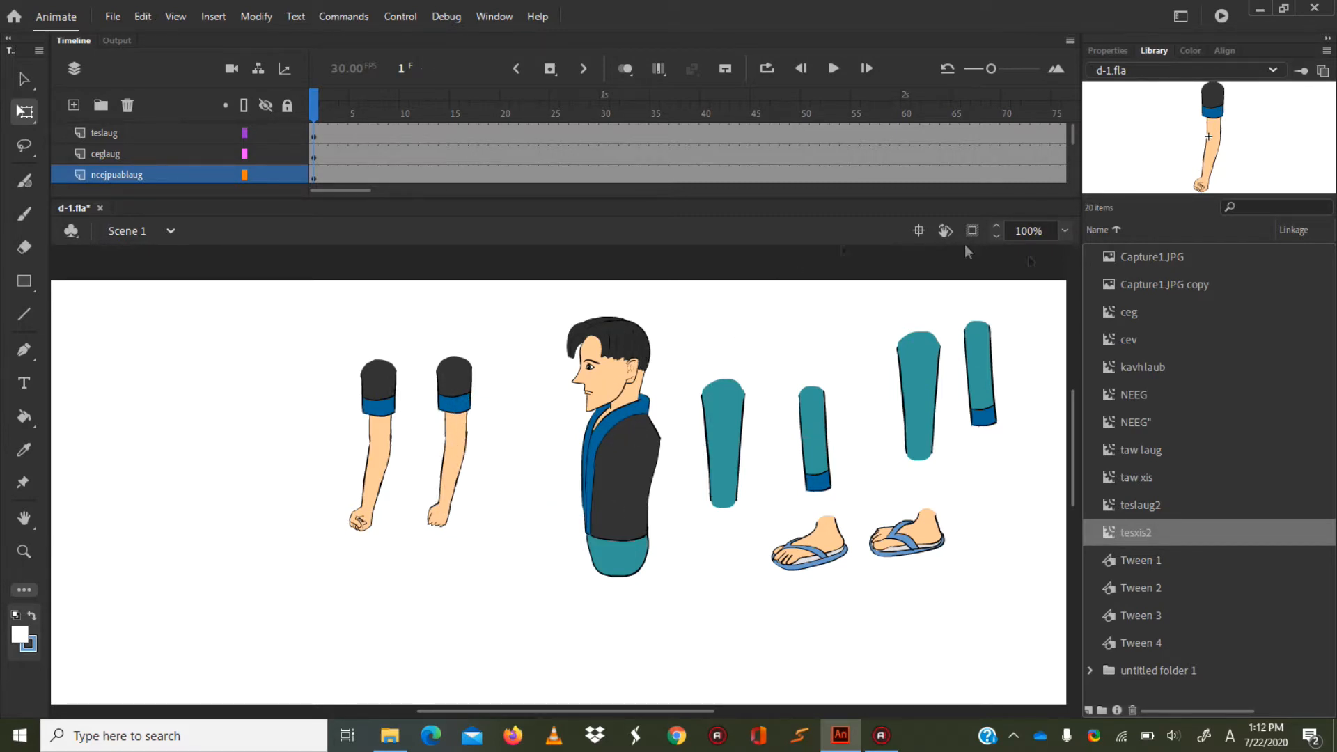
Preview several library items and reverse the library's sort order by name.
left_click(1172, 471)
left_click(1160, 454)
left_click(1154, 393)
left_click(1147, 312)
left_click(1144, 284)
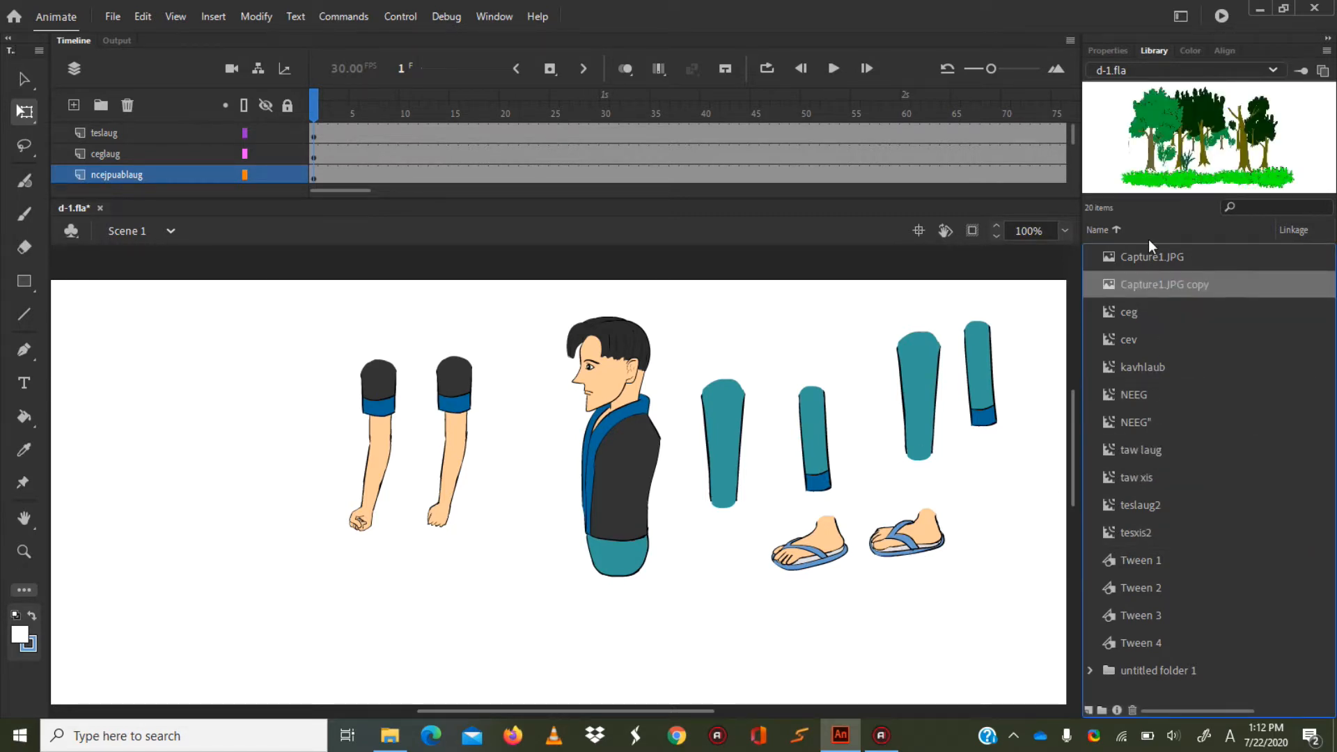
left_click(1148, 236)
left_click(1143, 338)
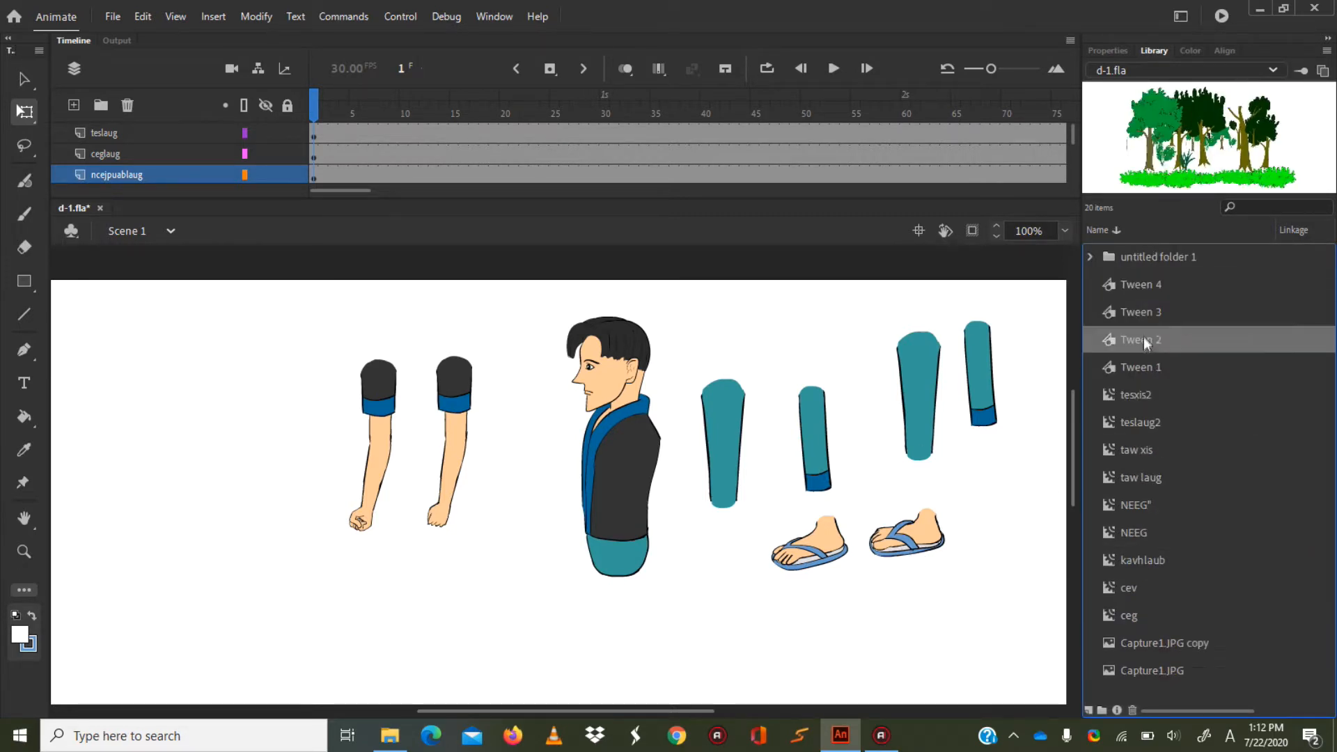
Check the document properties and preview the taw xis and taw laug foot symbols in the library.
left_click(1108, 52)
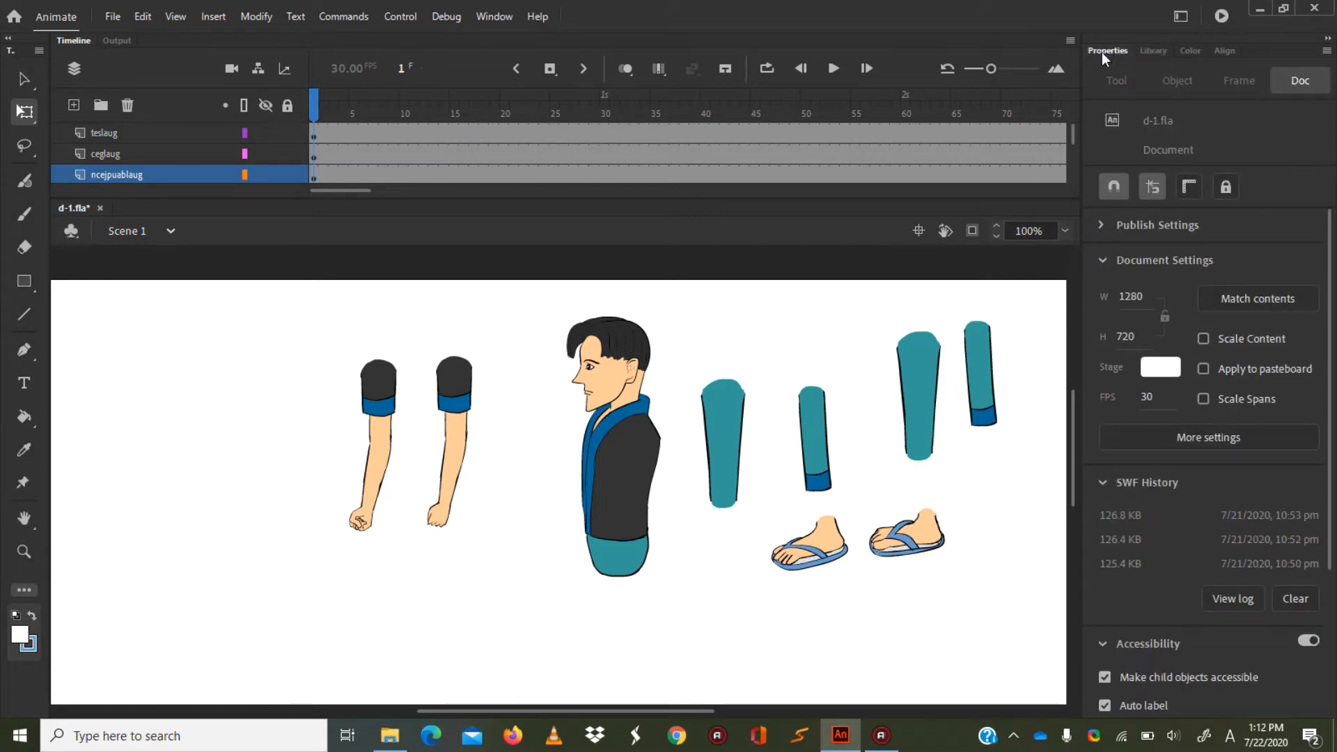
left_click(1149, 51)
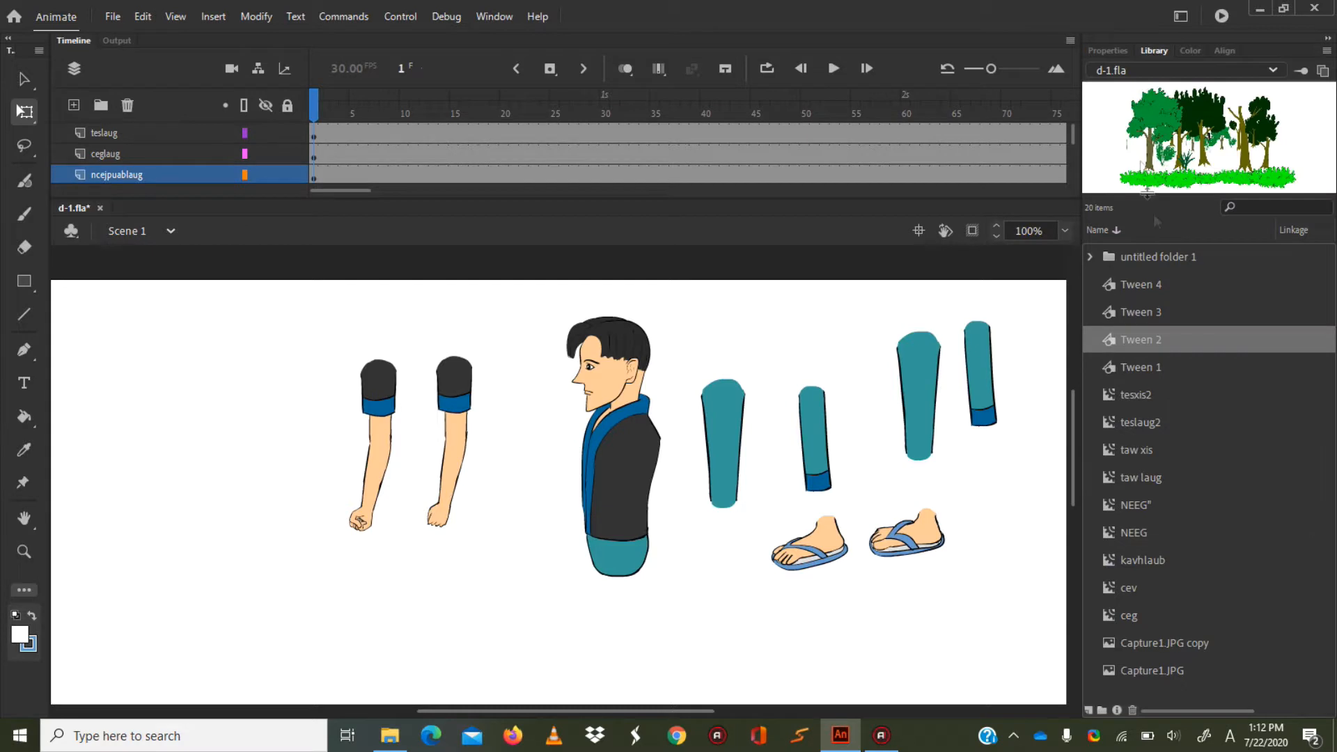
left_click(1149, 456)
left_click(1139, 293)
left_click(1139, 420)
left_click(1140, 440)
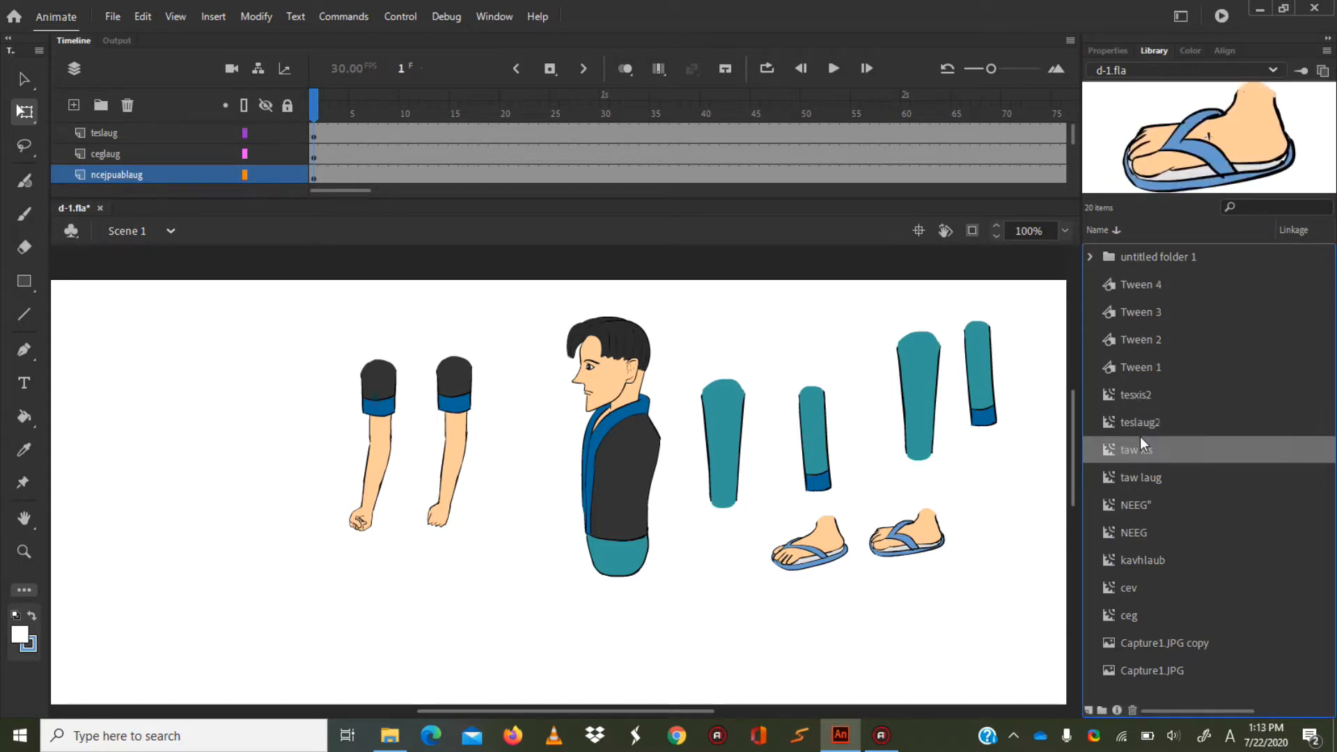
left_click(1130, 503)
left_click(1114, 478)
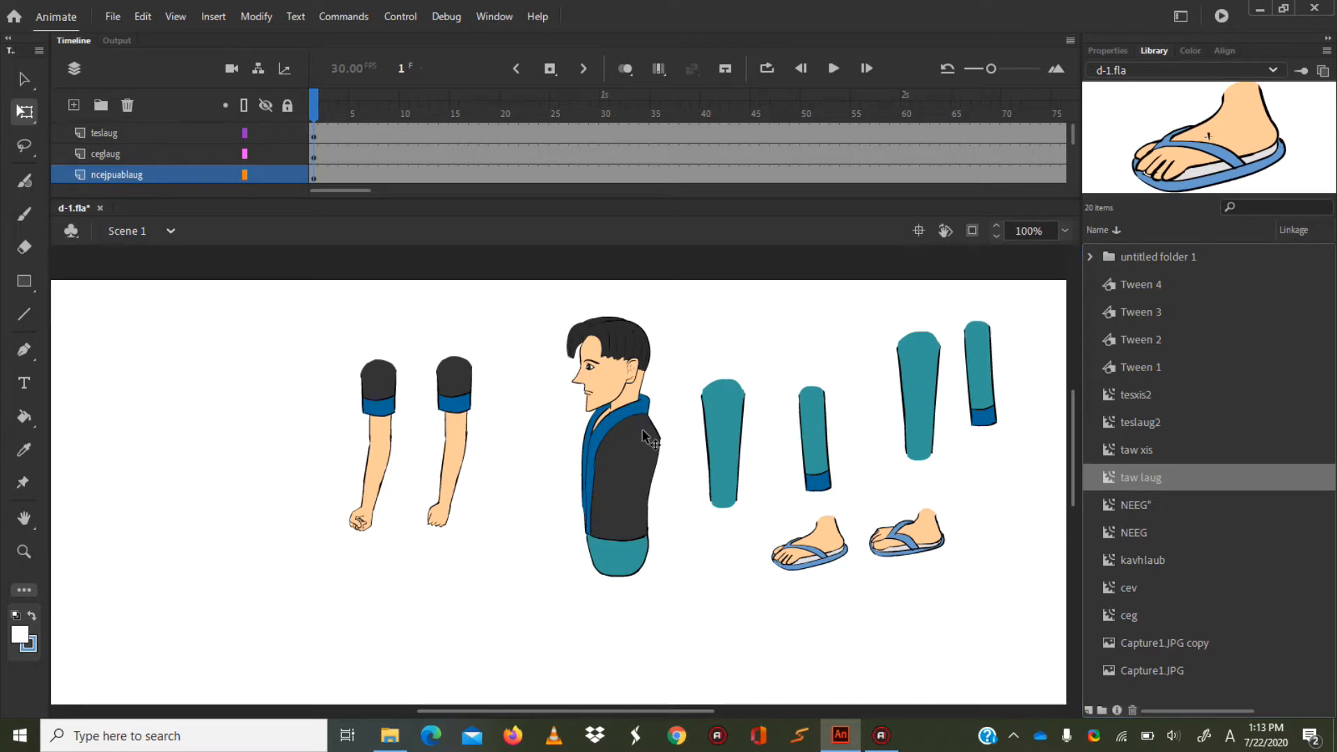
left_click(1162, 451)
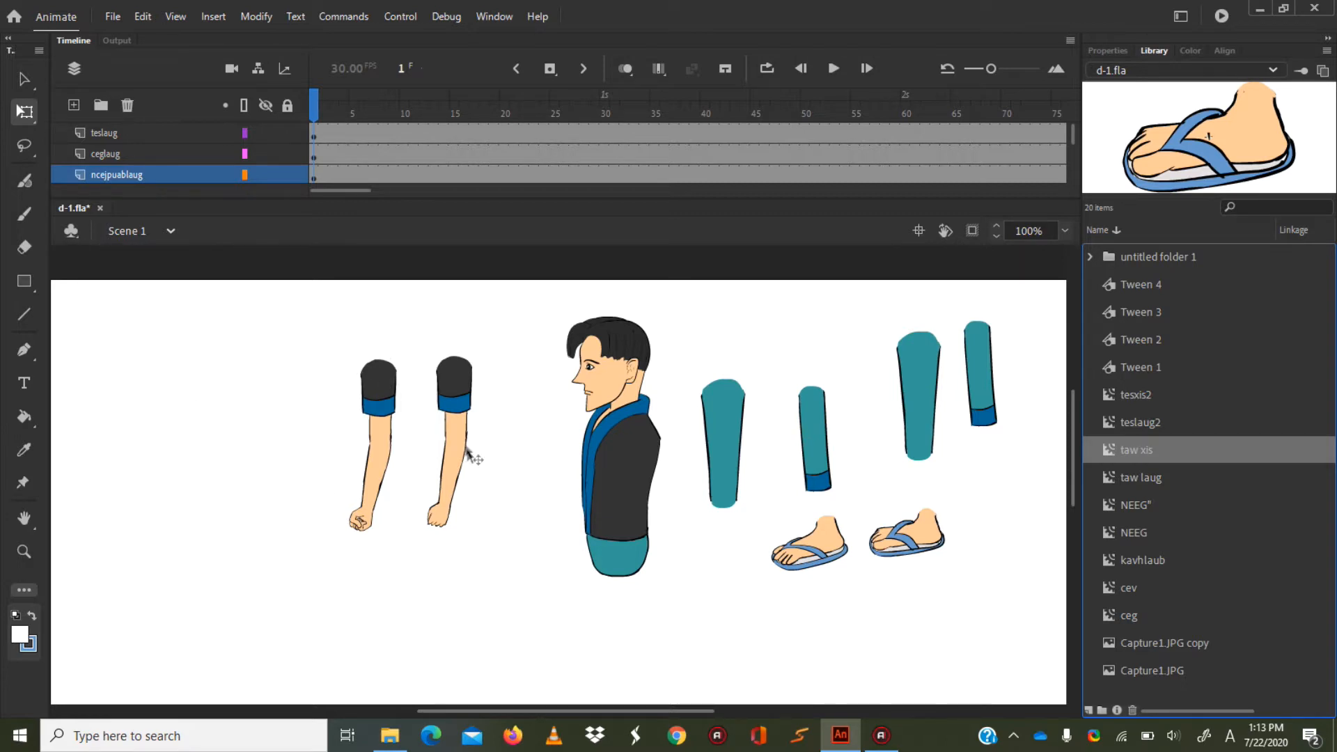
Select both arms and look through the full list of timeline layers.
left_click_drag(284, 302, 558, 532)
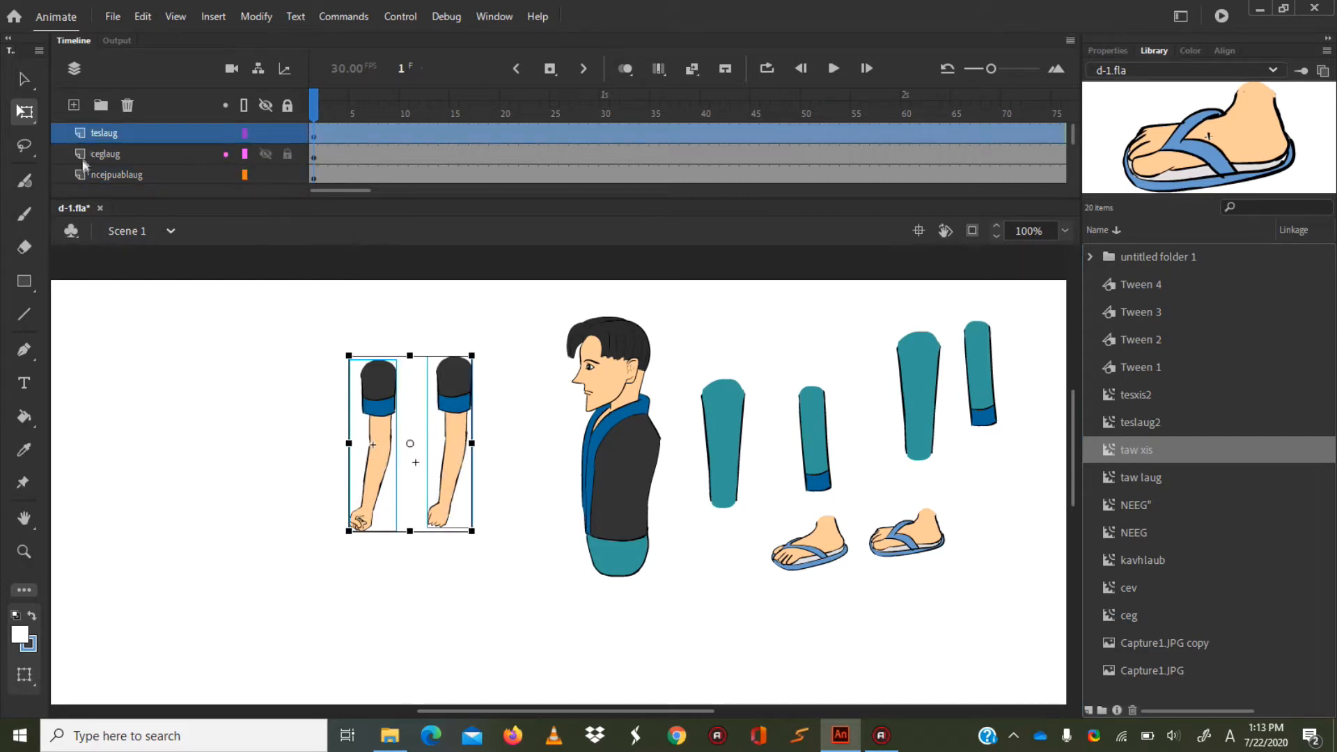
scroll(110, 135, "down", 2)
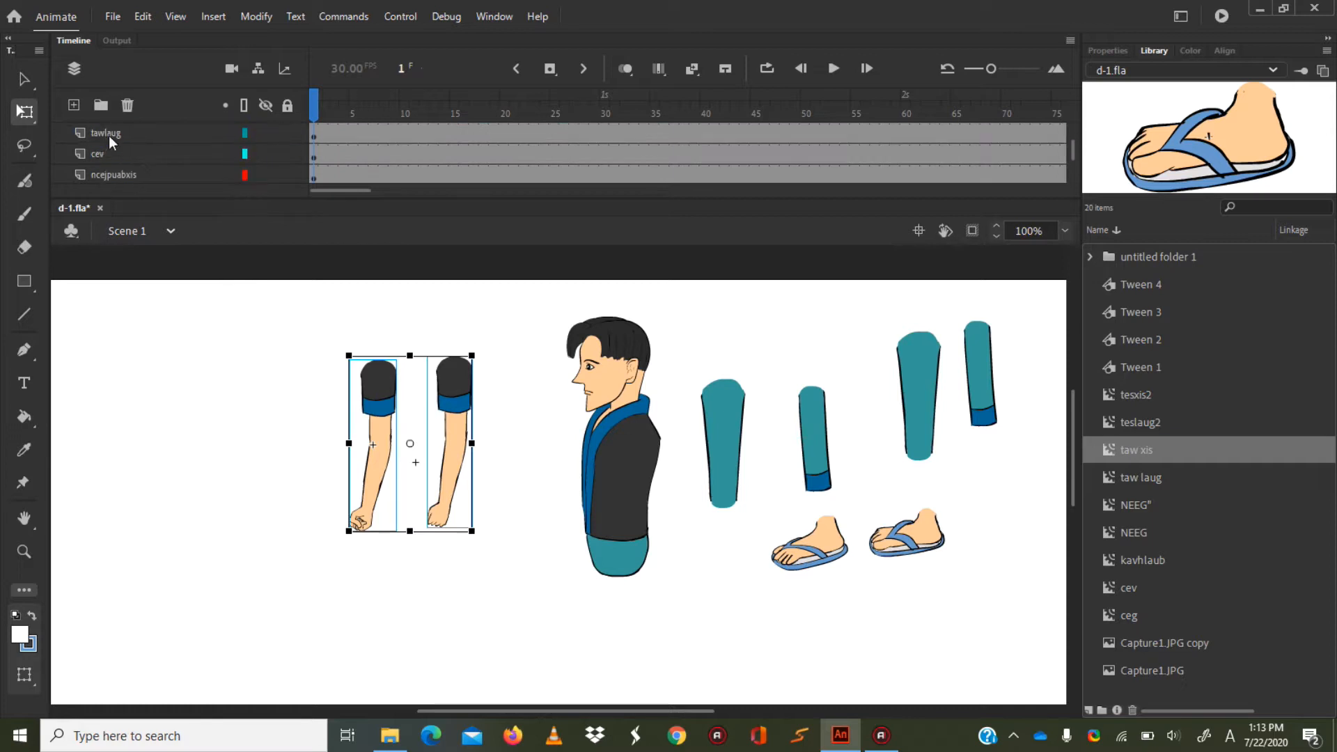
scroll(110, 136, "up", 2)
scroll(108, 135, "down", 4)
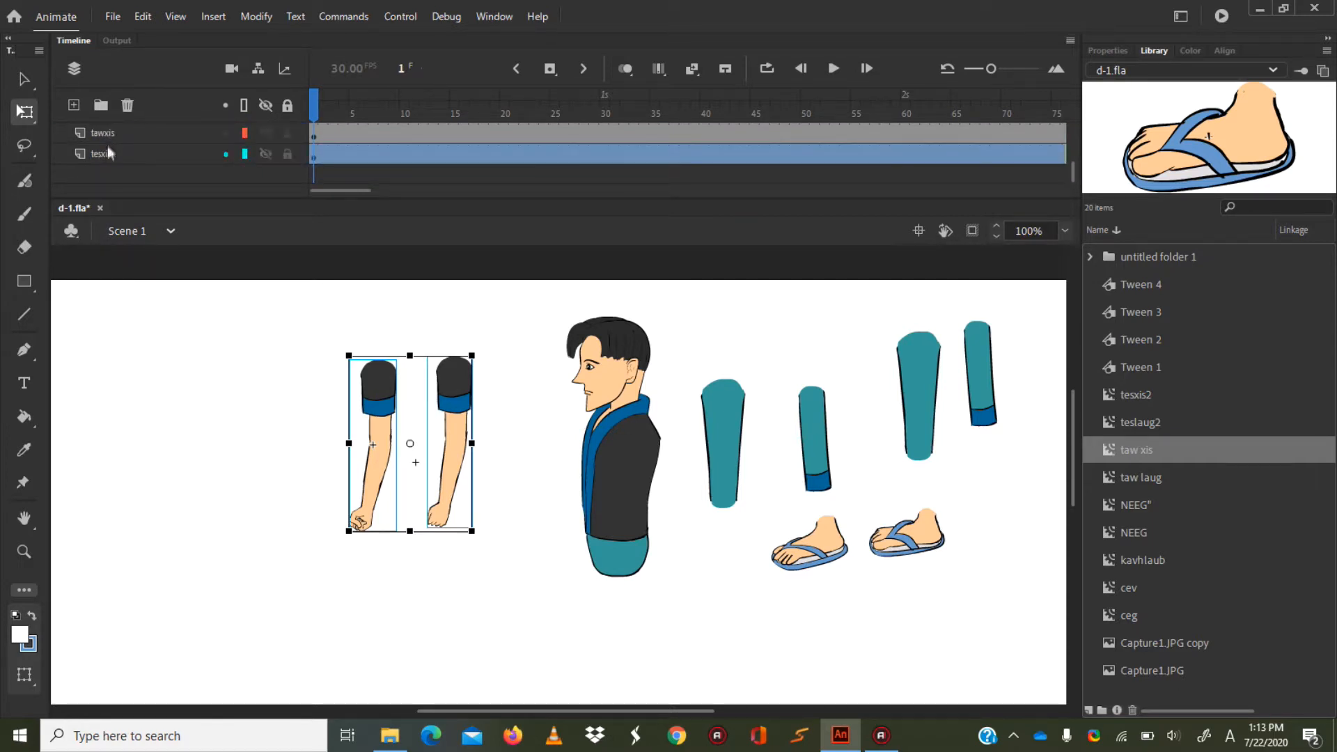
scroll(119, 149, "up", 2)
left_click_drag(286, 280, 63, 550)
Identify the layer of each arm, the torso, the front thigh and the front lower leg by selecting them on the stage.
left_click(379, 420)
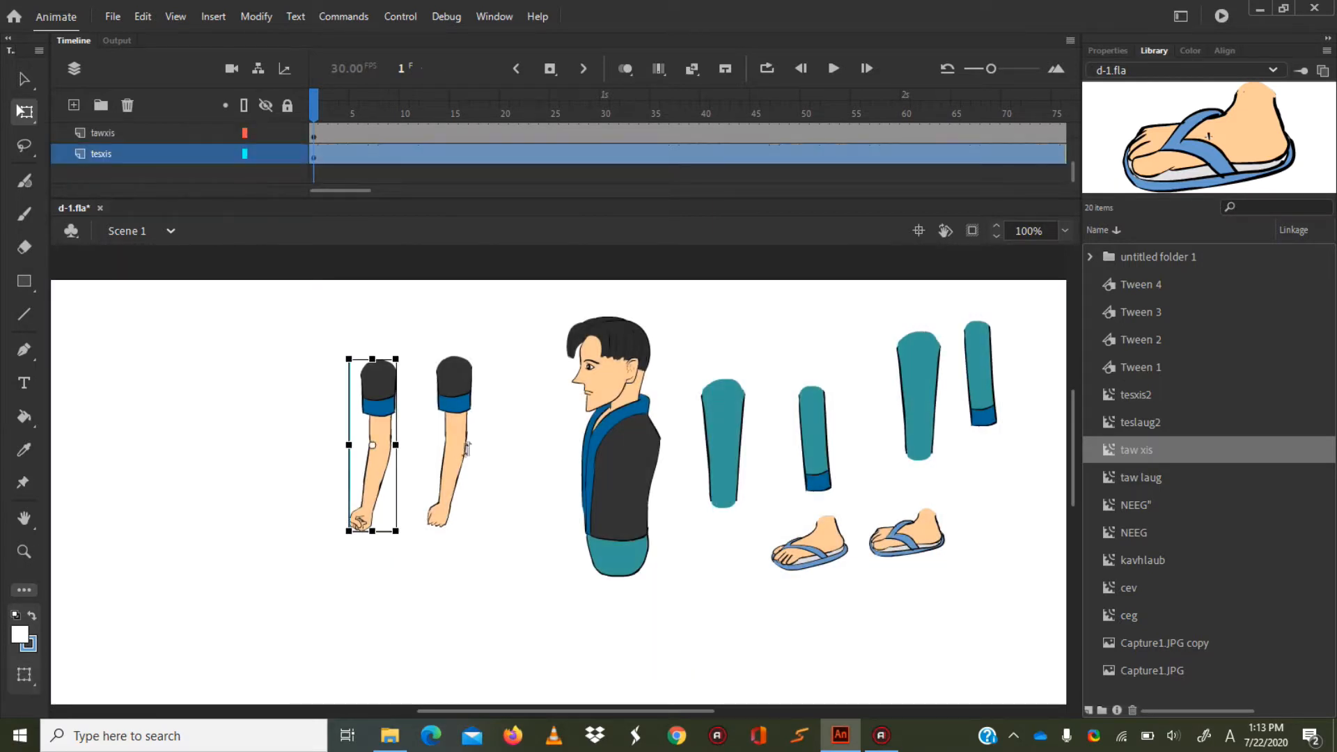
left_click(456, 409)
left_click(383, 420)
left_click(454, 418)
left_click(610, 418)
left_click(724, 439)
left_click(813, 439)
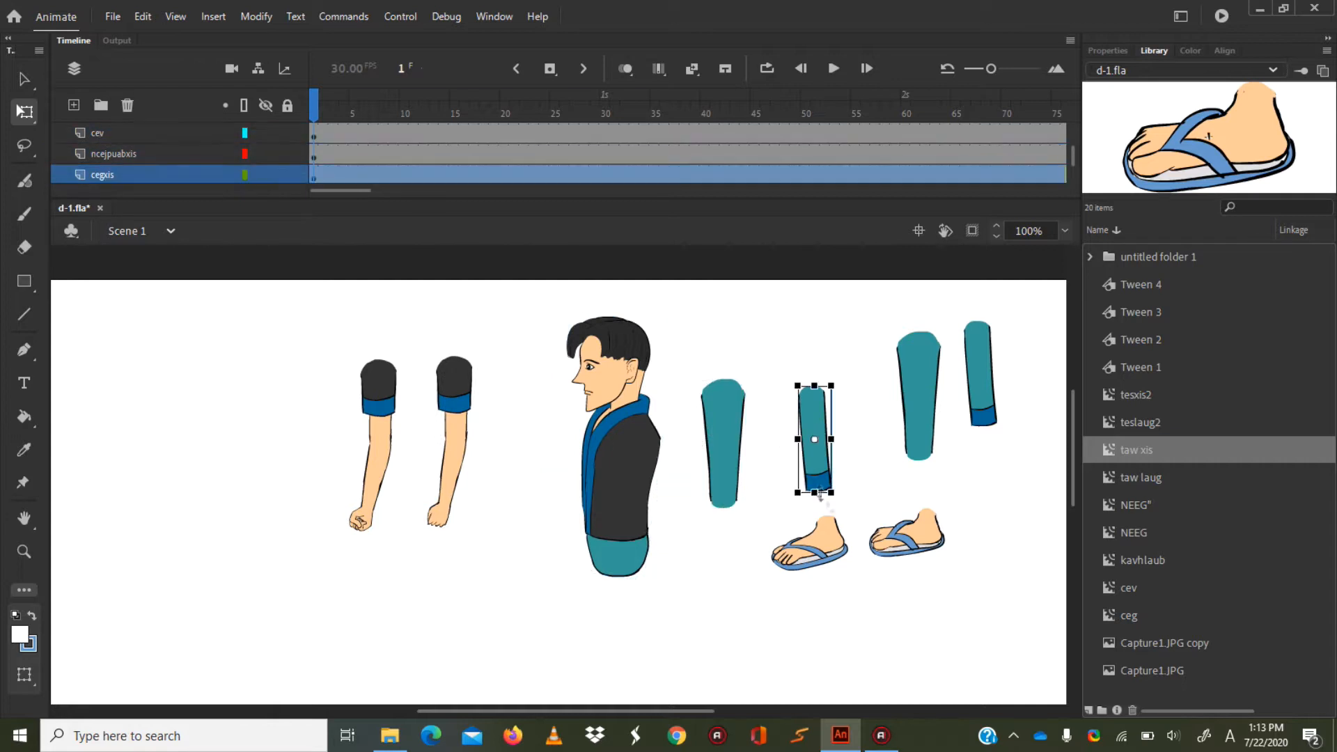
left_click(879, 507)
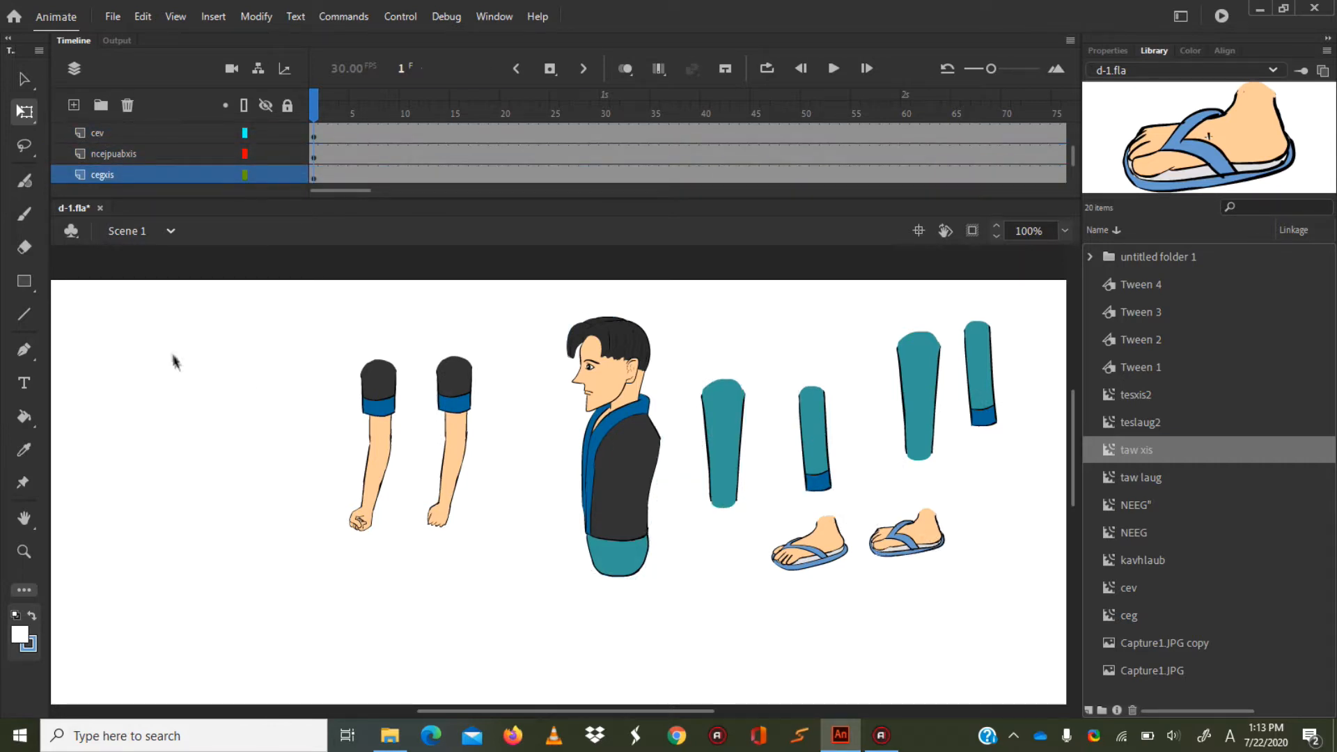
left_click_drag(290, 281, 1022, 654)
left_click(222, 323)
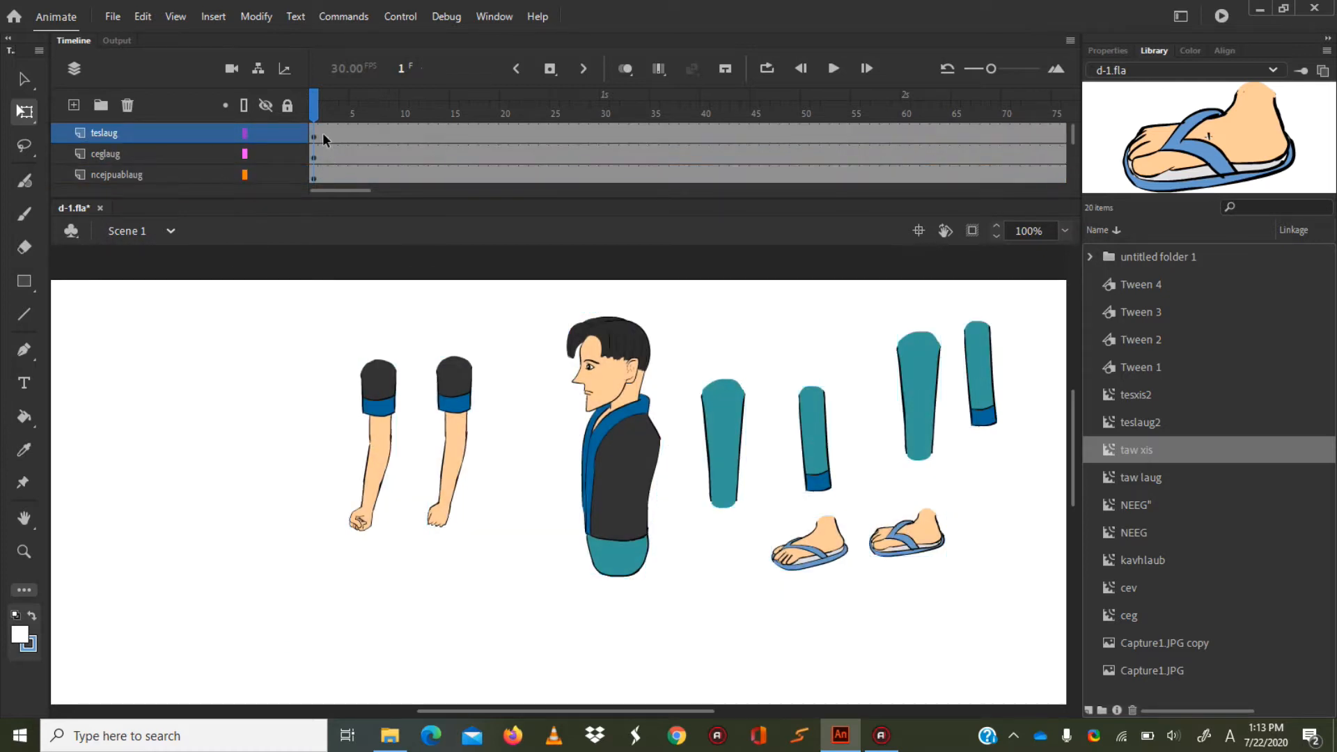
Check which body parts the lower layers hold by selecting tesxis, tawxis, cegxis and ncejpuabxis in turn.
scroll(108, 170, "down", 3)
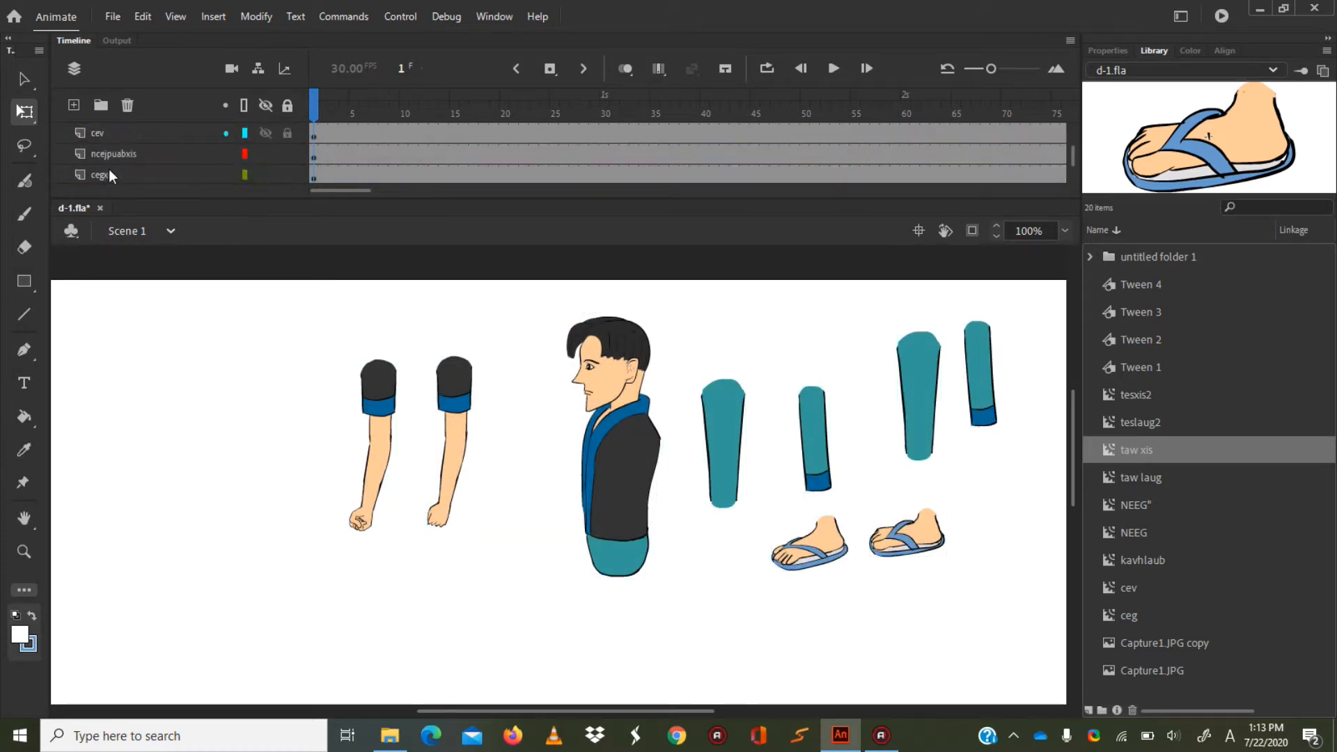
scroll(108, 169, "down", 3)
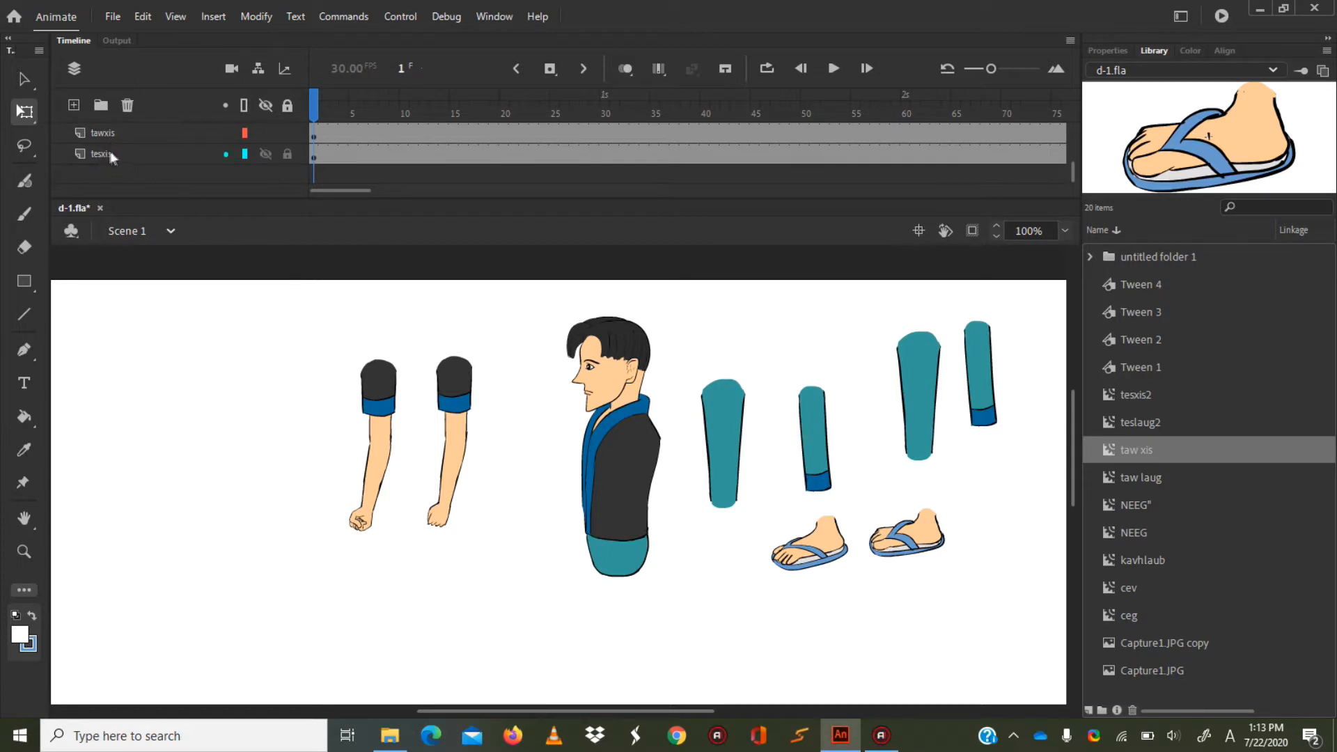
left_click(111, 153)
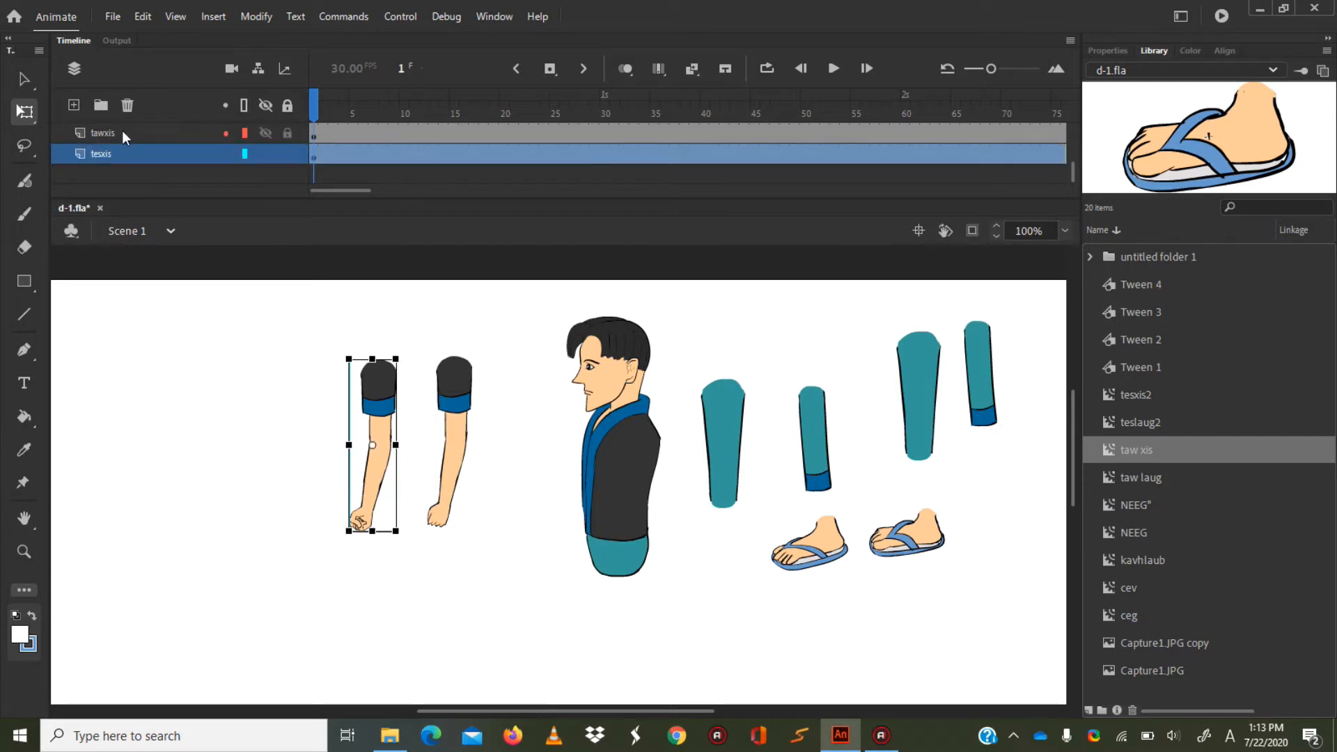
left_click(122, 131)
scroll(123, 131, "up", 1)
left_click(123, 131)
scroll(123, 131, "up", 1)
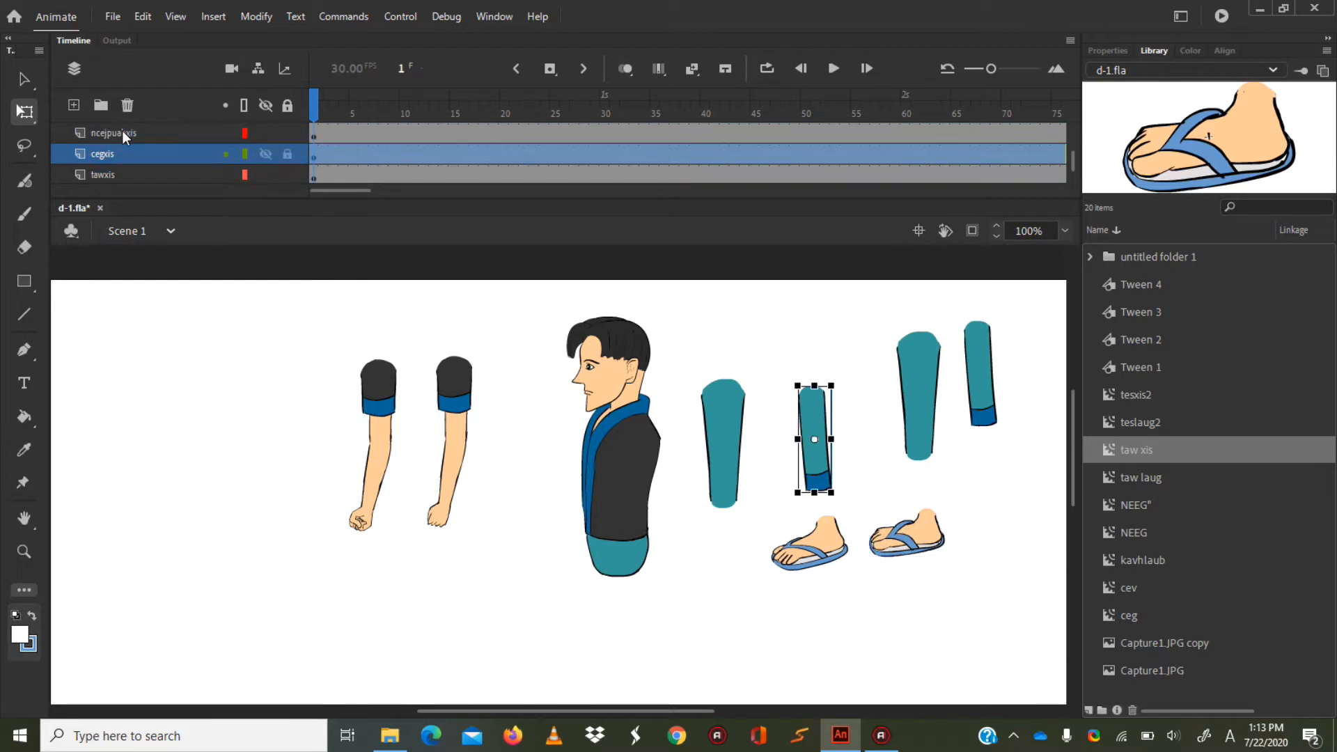
left_click(122, 131)
scroll(154, 131, "up", 3)
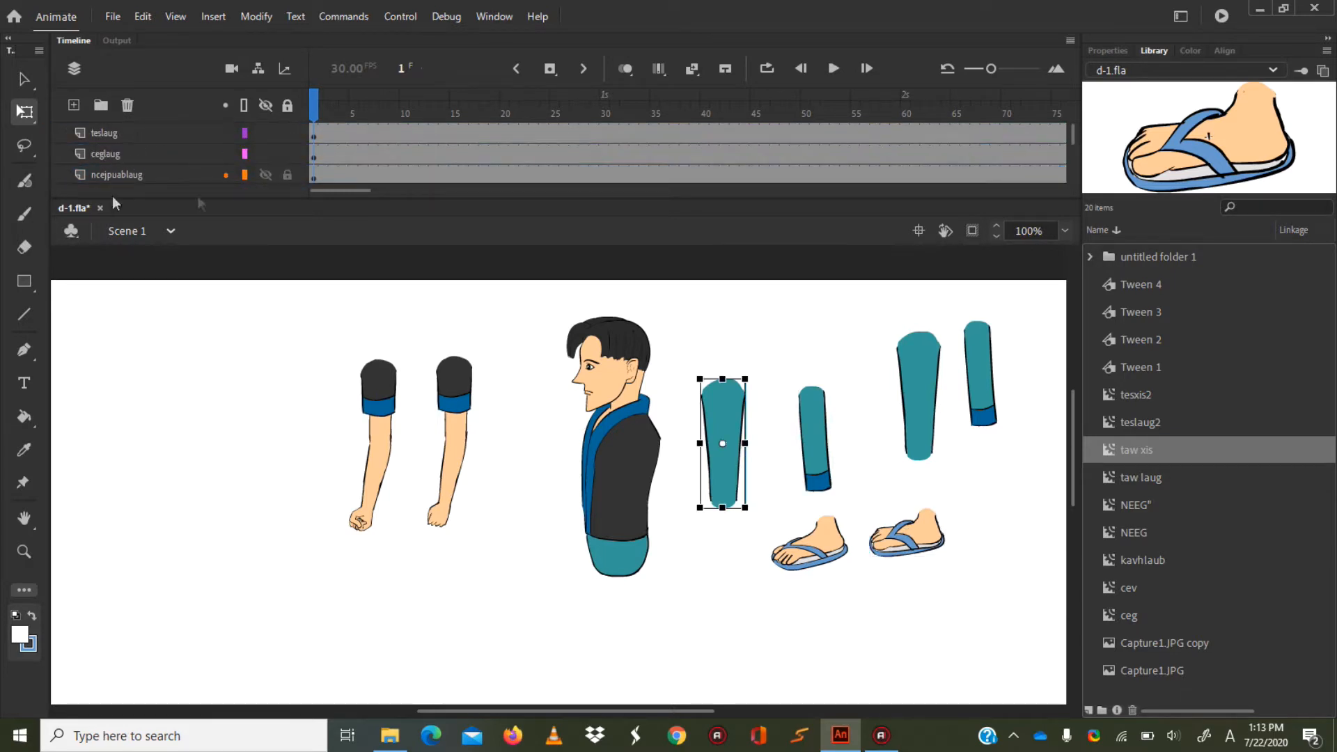
mouse_move(1072, 440)
left_mouse_down()
mouse_move(1070, 455)
mouse_move(1072, 442)
left_mouse_up()
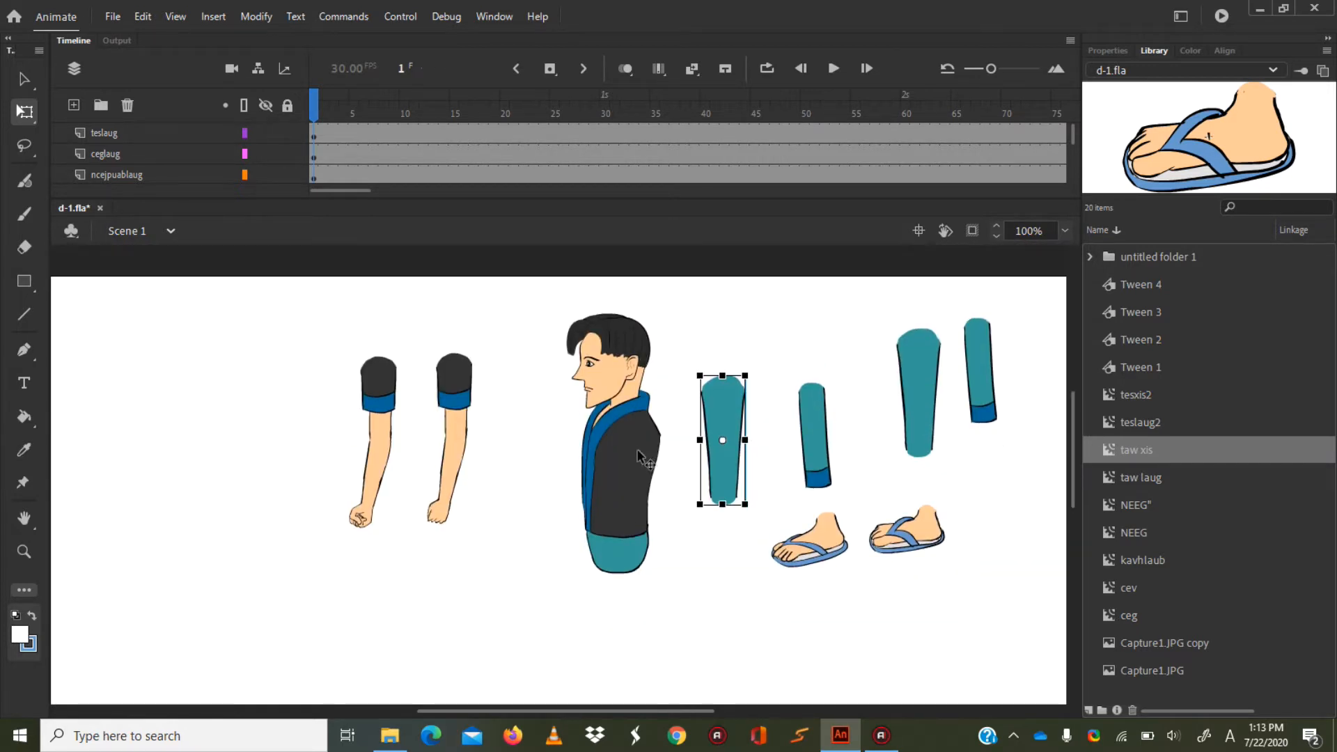
Try rotating the head and torso counterclockwise around the central transformation point.
left_click(610, 459)
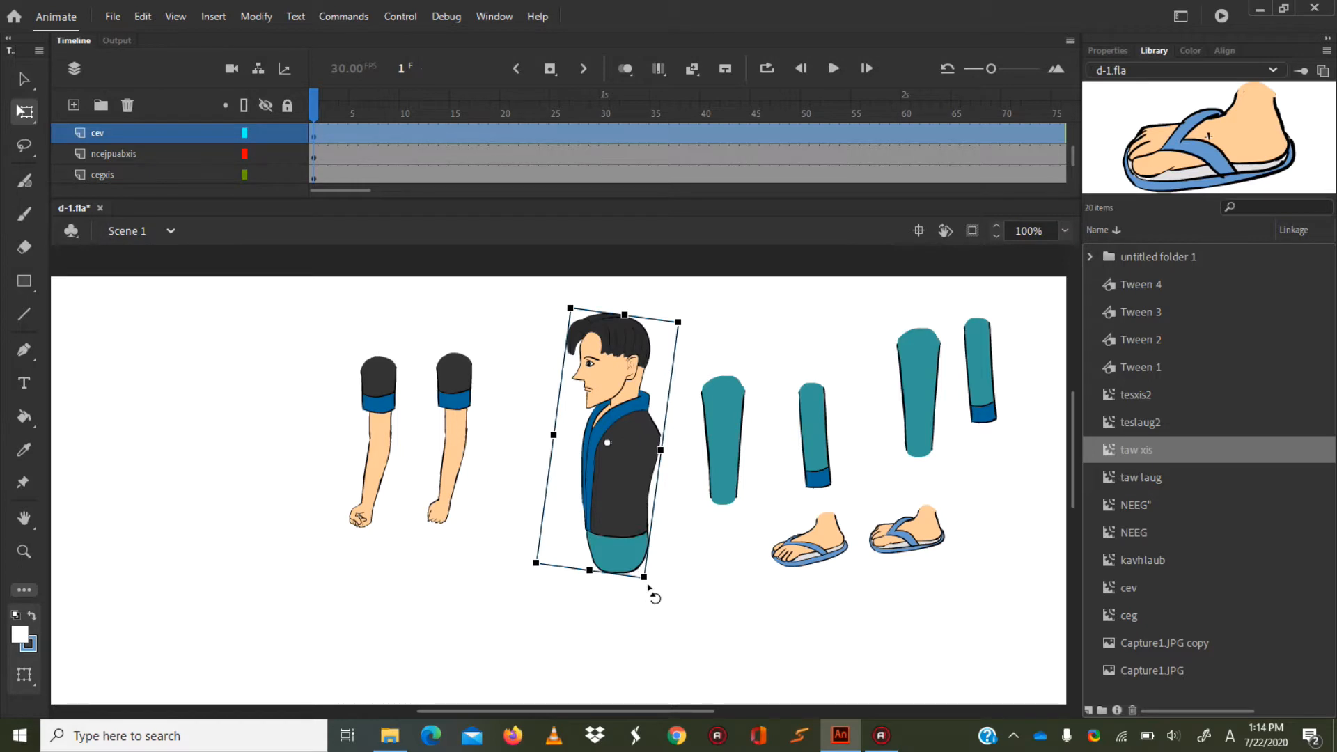
left_click_drag(649, 590, 704, 592)
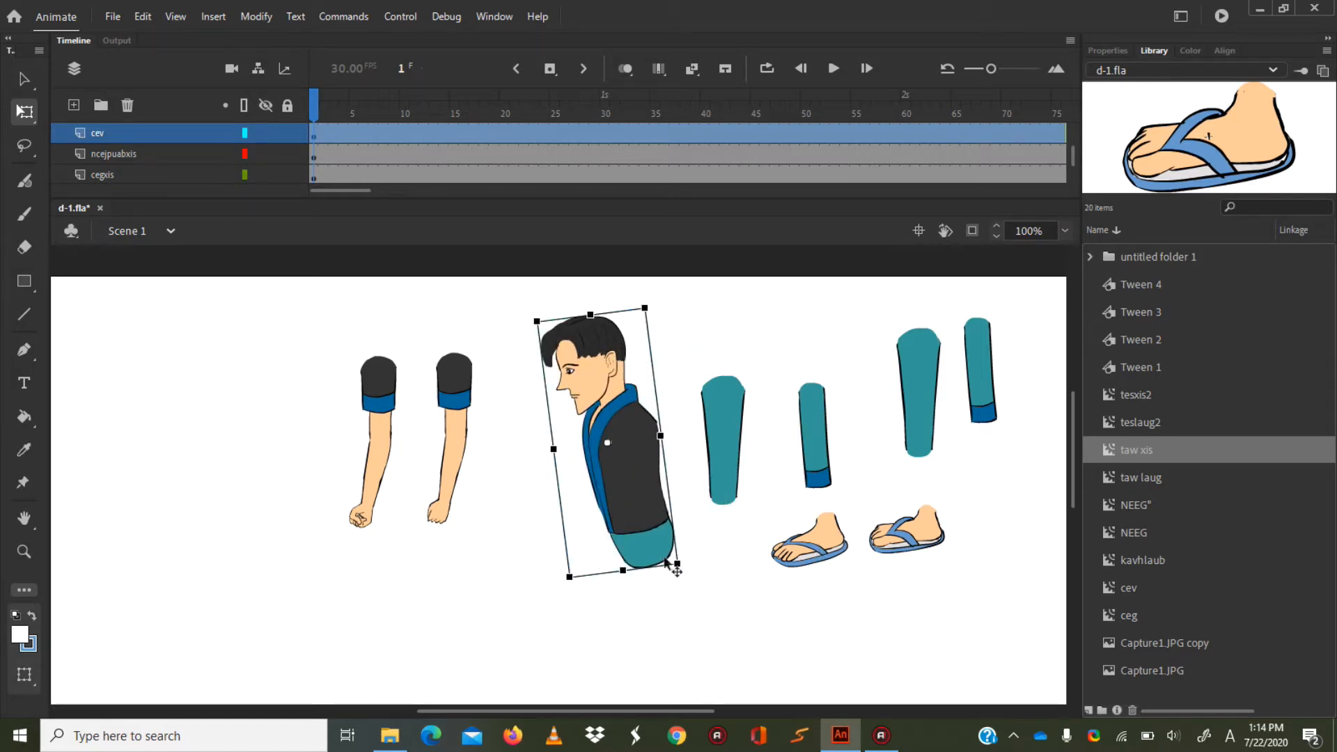
key("ctrl+z")
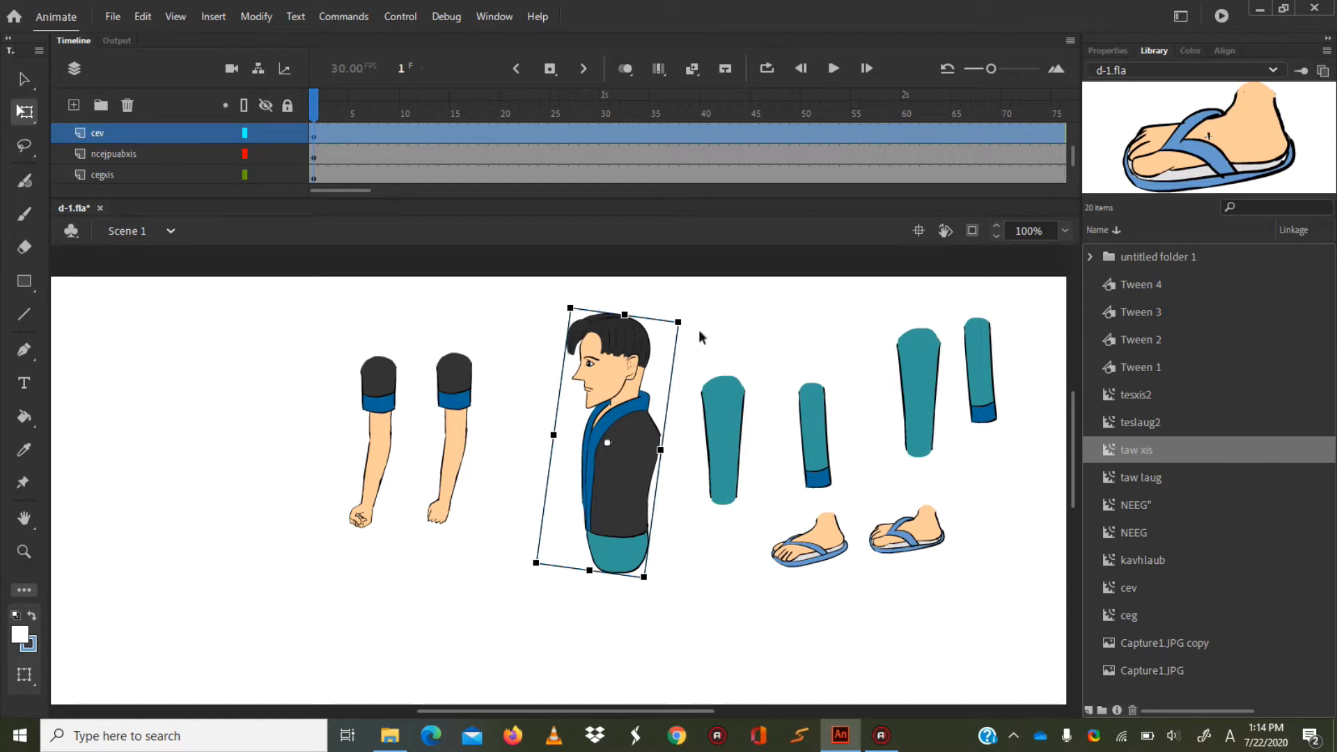
Try placing the ncejpuabxis thigh beneath the torso, and move it back beside the torso.
left_click(726, 439)
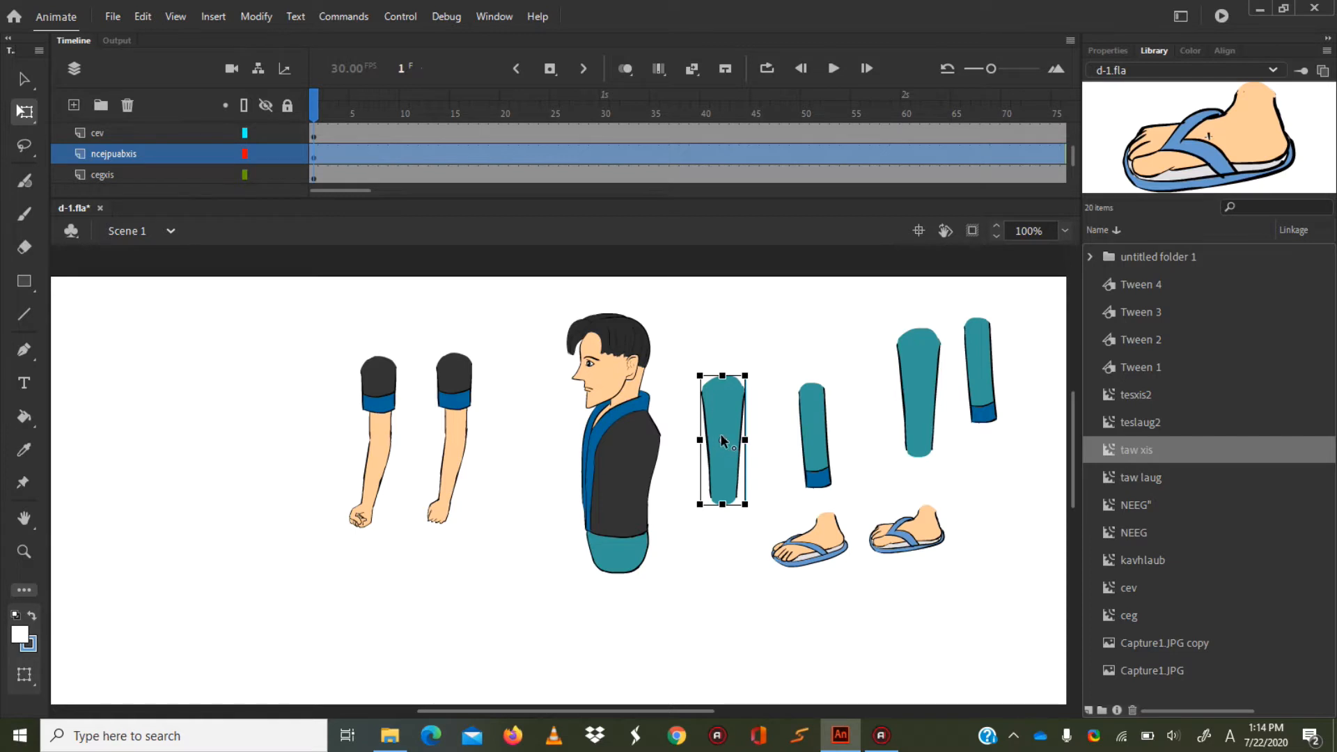
left_click_drag(722, 440, 621, 622)
left_click_drag(627, 564, 732, 386)
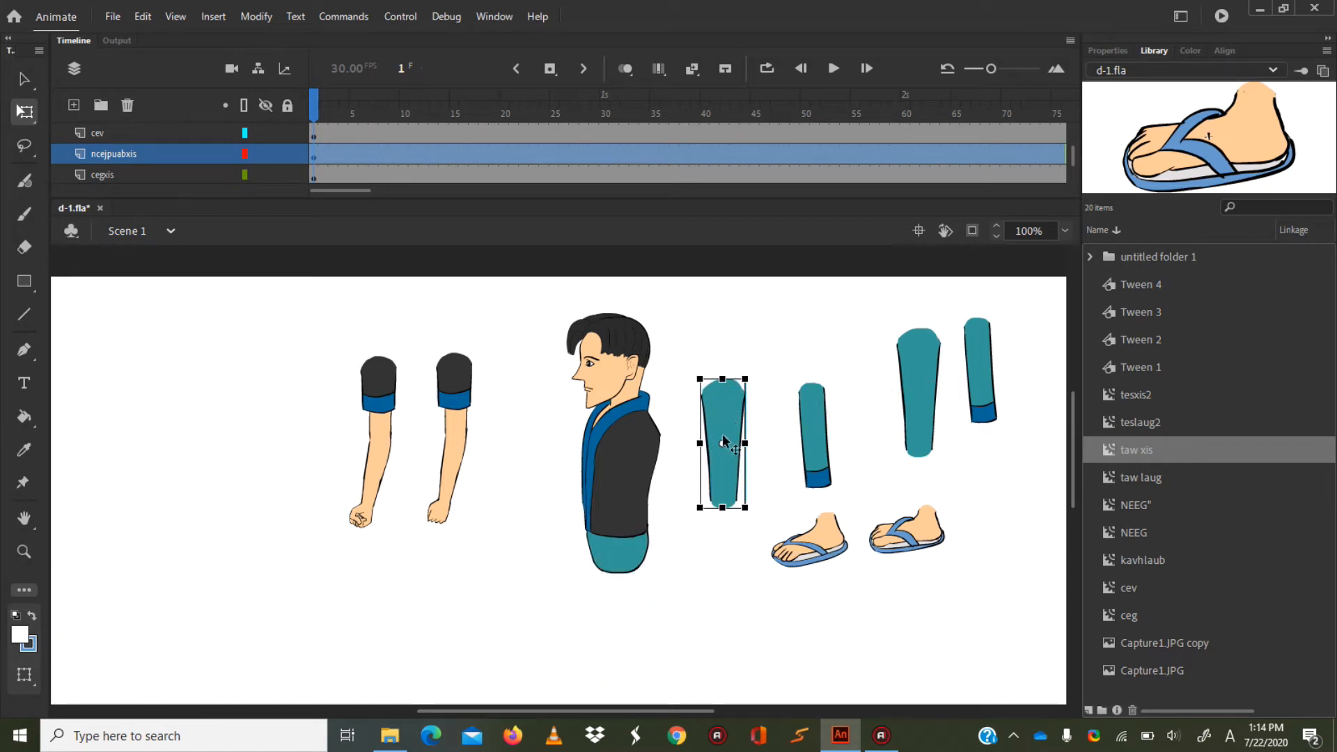
Move the ncejpuabxis thigh's transformation point to its upper end and test the thigh's placement under the torso.
left_click_drag(723, 444, 723, 388)
left_click_drag(731, 424, 621, 569)
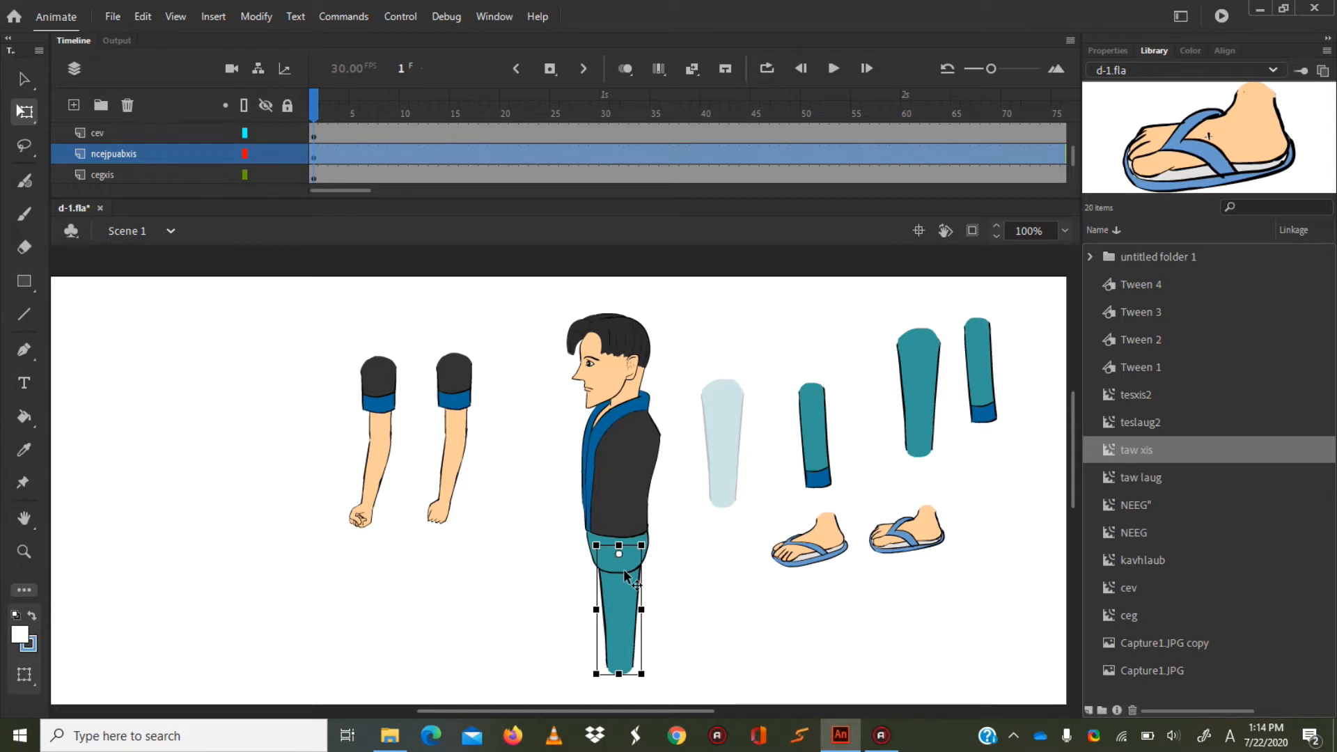
key("ctrl+z")
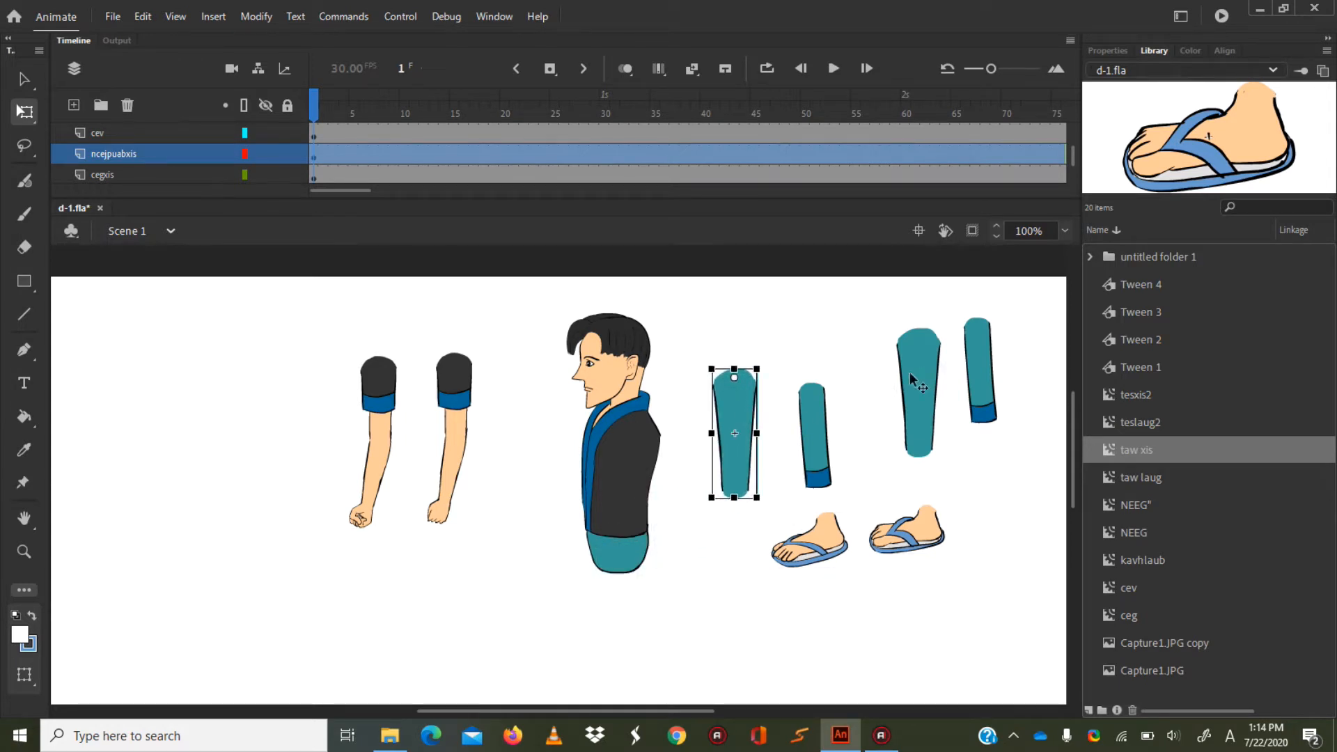
Place the ncejpuablaug thigh beneath the torso, overlapping the hips.
left_click(912, 381)
left_click_drag(929, 359, 623, 573)
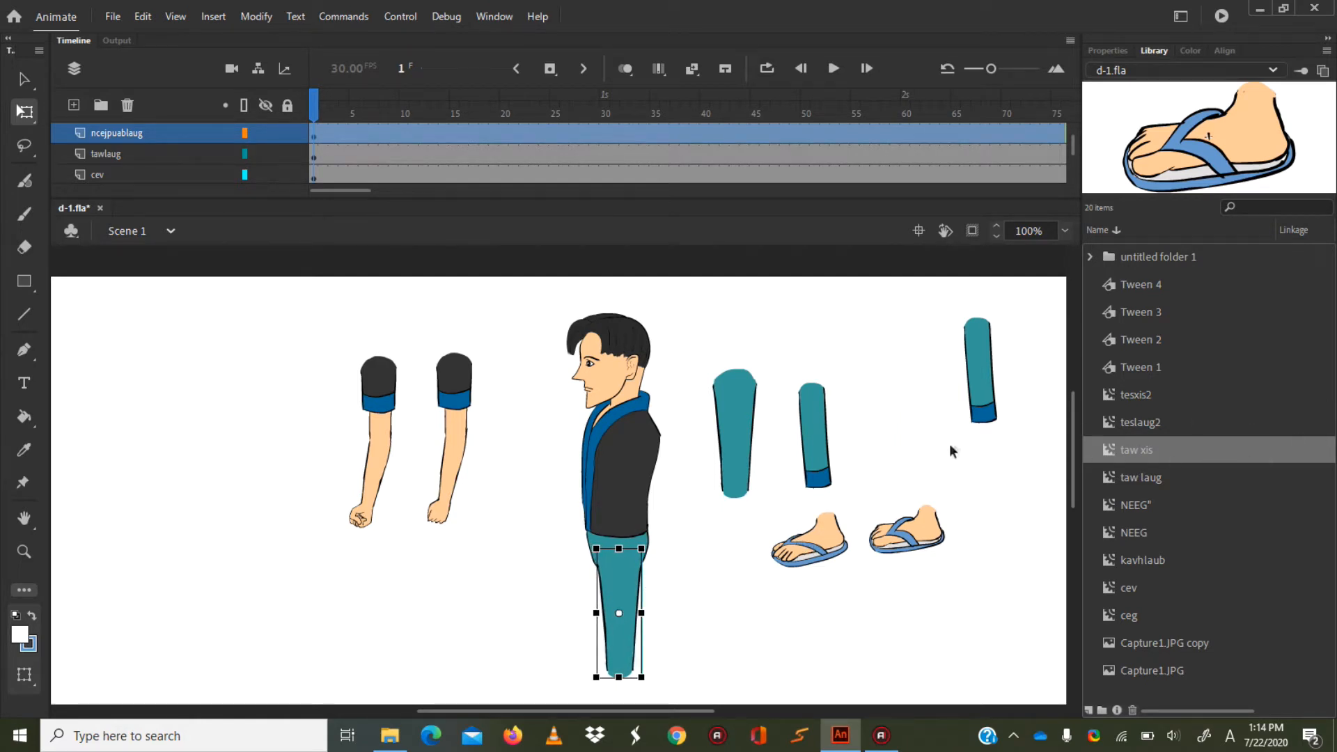
scroll(1073, 452, "down", 2)
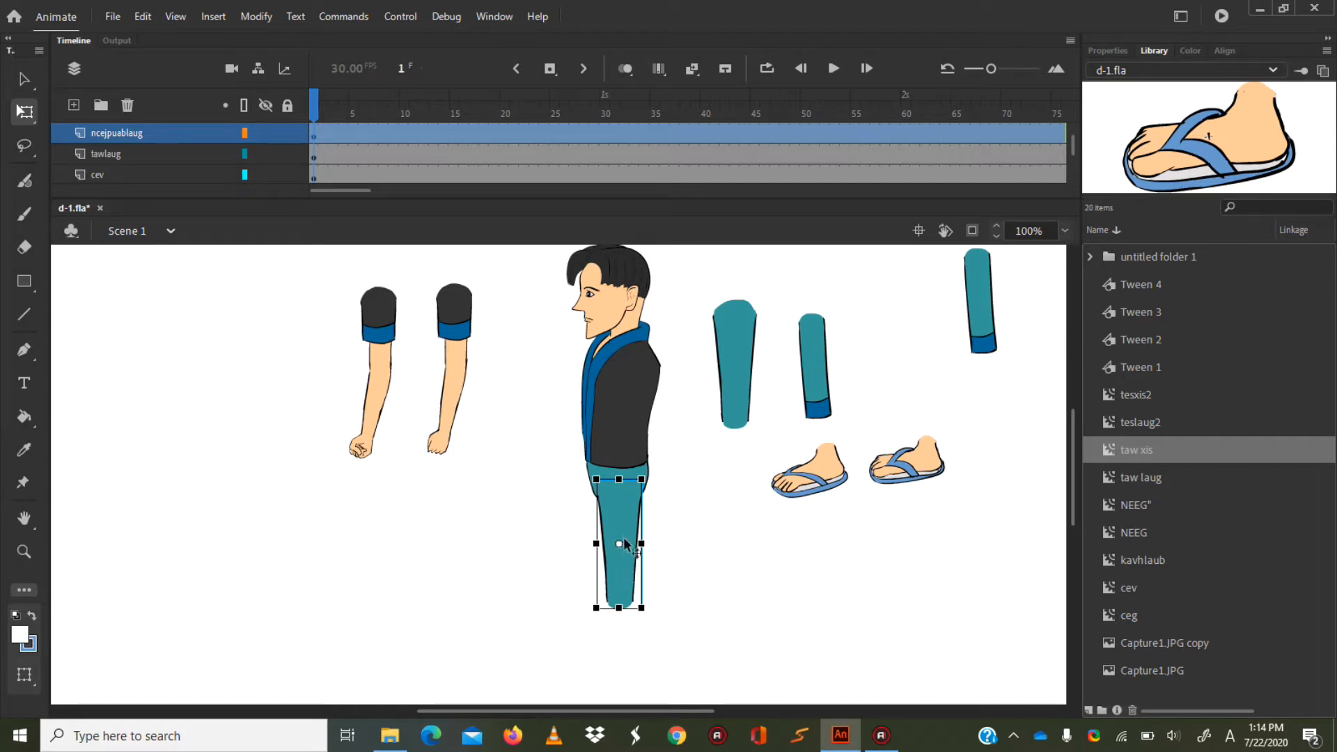
mouse_move(653, 615)
left_mouse_down()
mouse_move(630, 635)
mouse_move(722, 621)
mouse_move(636, 637)
mouse_move(662, 630)
left_mouse_up()
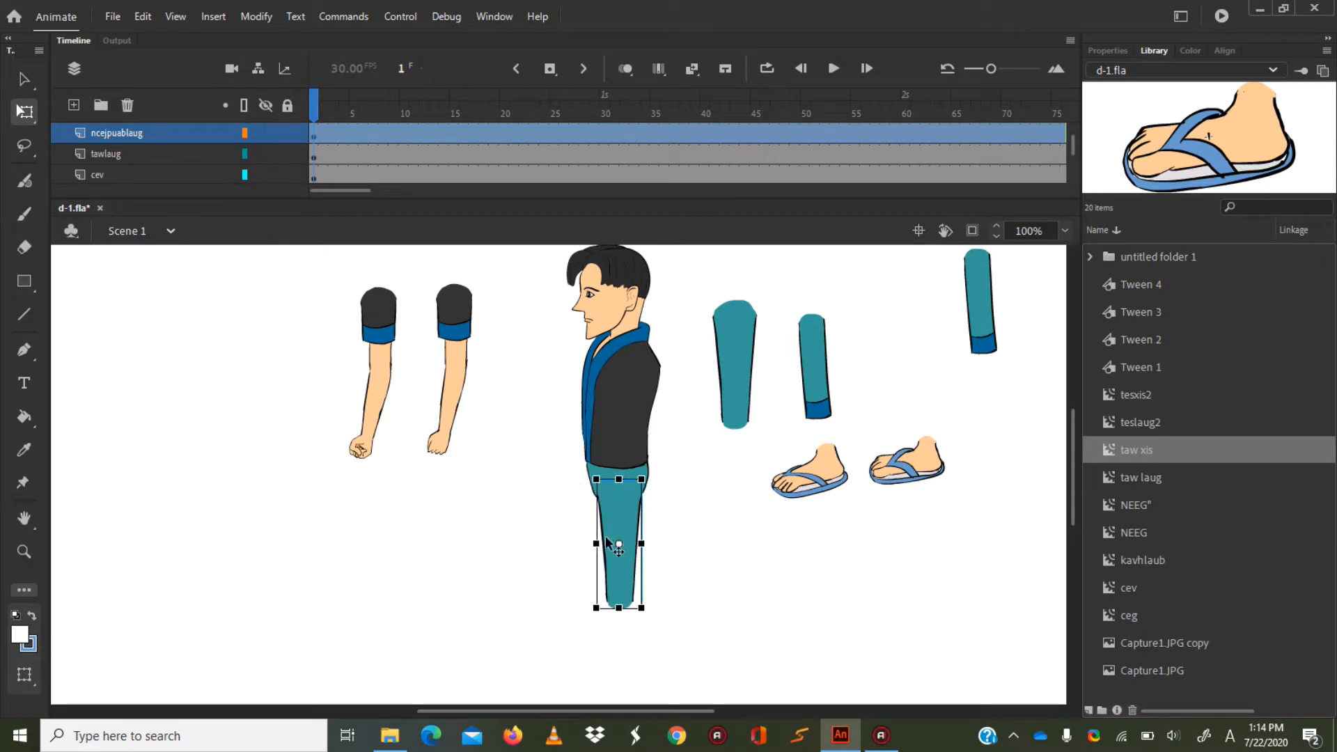
Move the ncejpuablaug thigh's transformation point to its upper end, swing the thigh forward around it, and lock its layer.
left_click_drag(620, 546, 619, 486)
left_click_drag(648, 615, 576, 659)
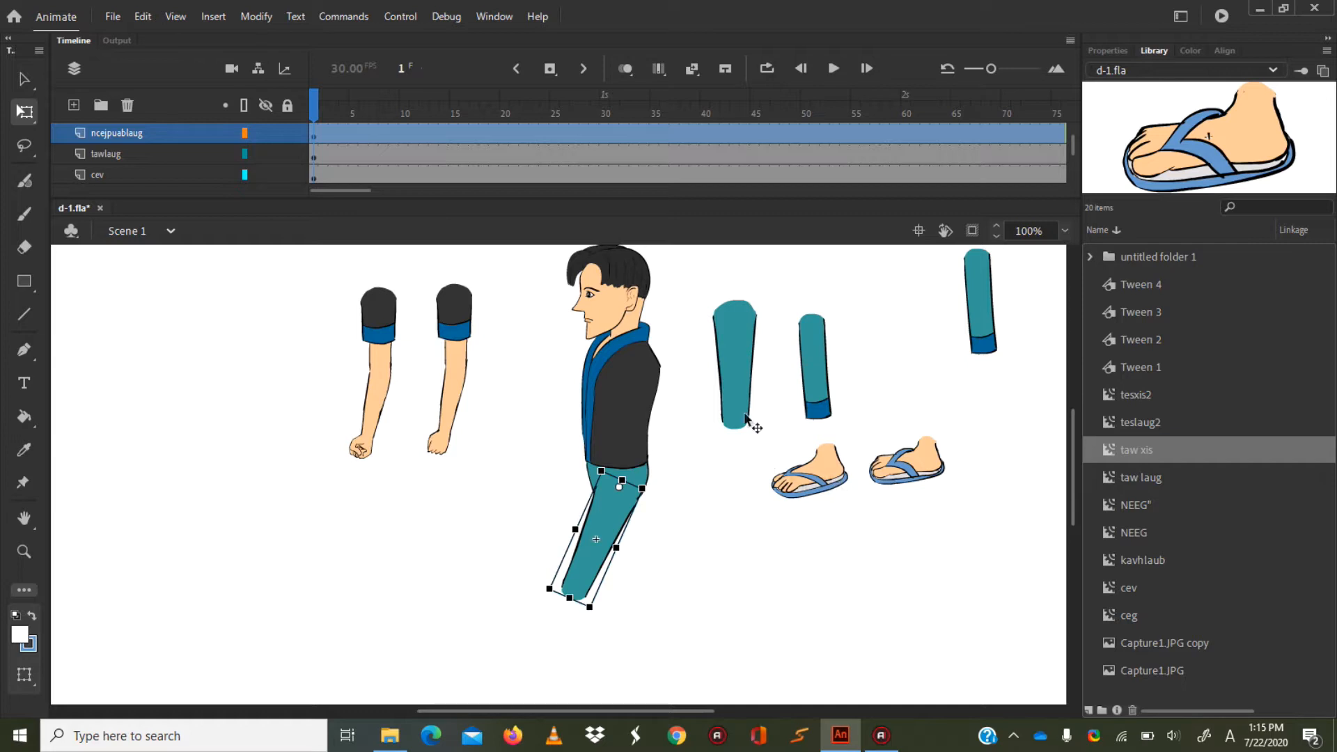
left_click(287, 133)
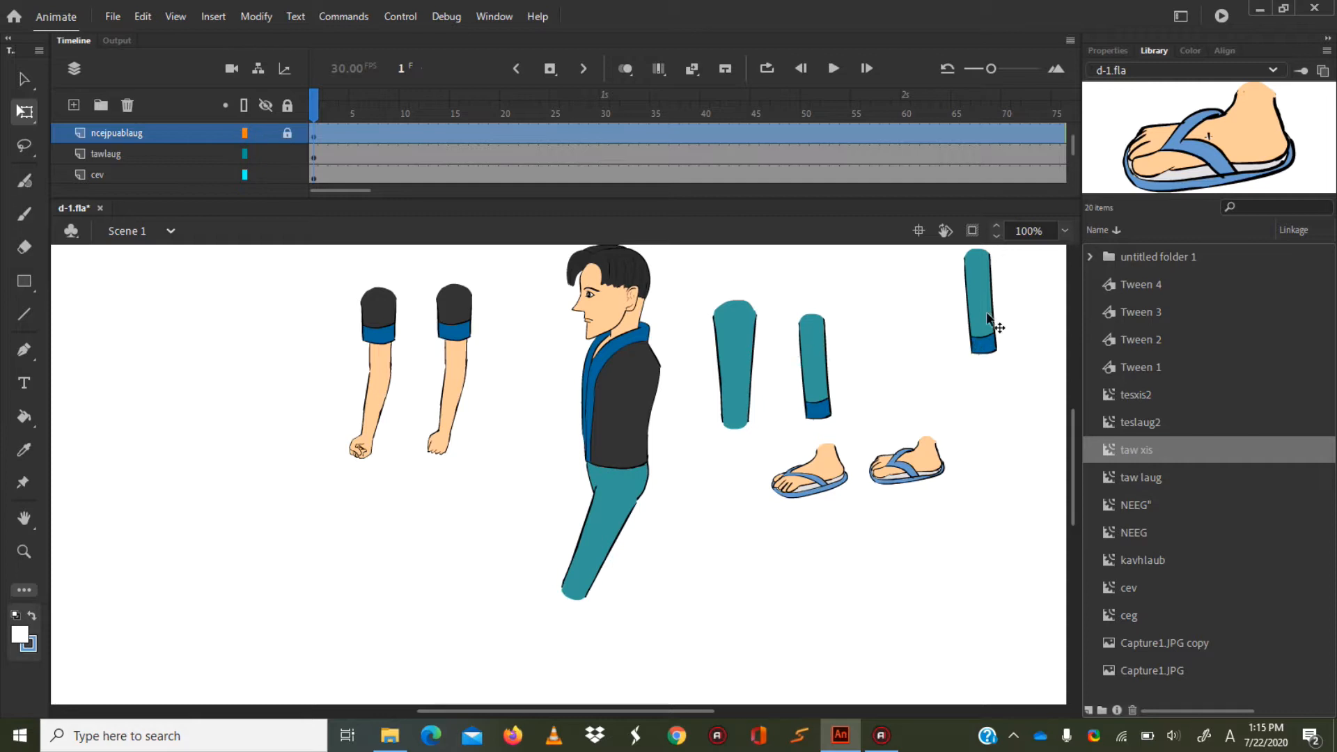
Bring the ceglaug lower leg near the front thigh and set its transformation point at the centre of its upper end.
left_click(986, 311)
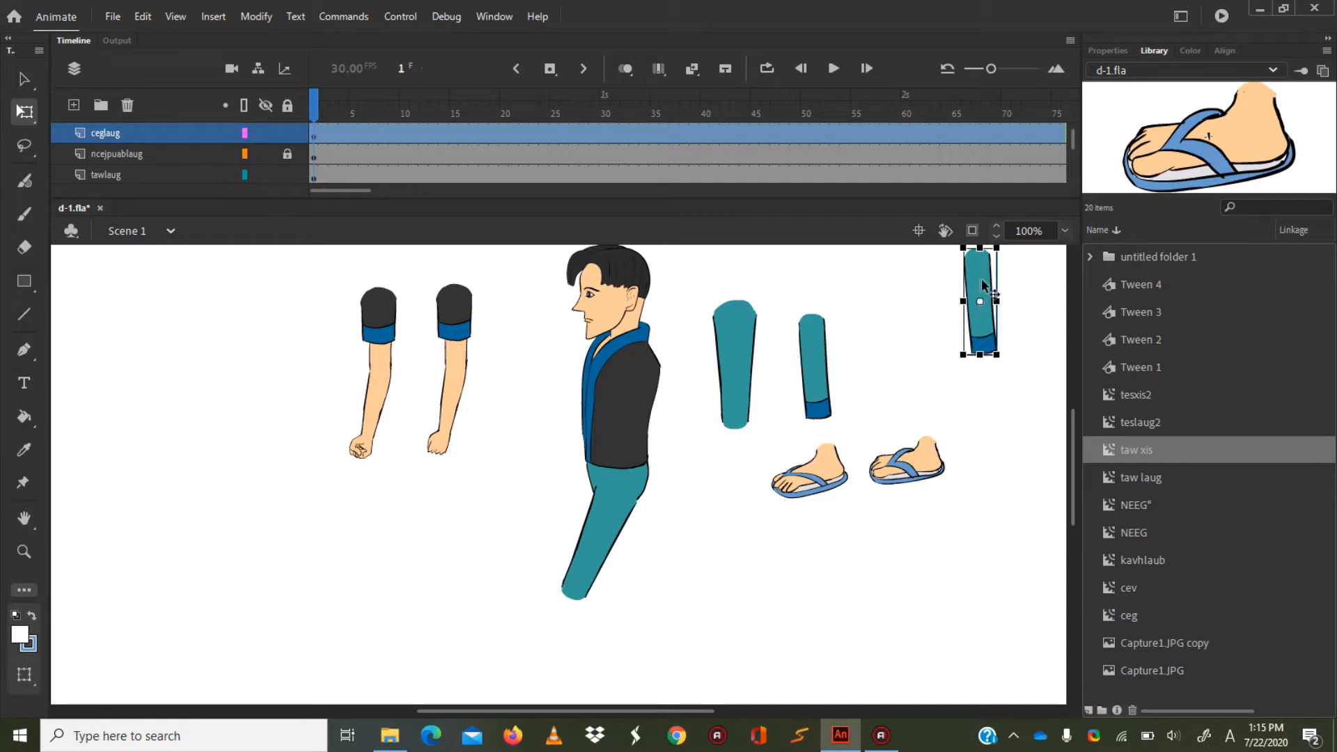
left_click_drag(983, 286, 461, 598)
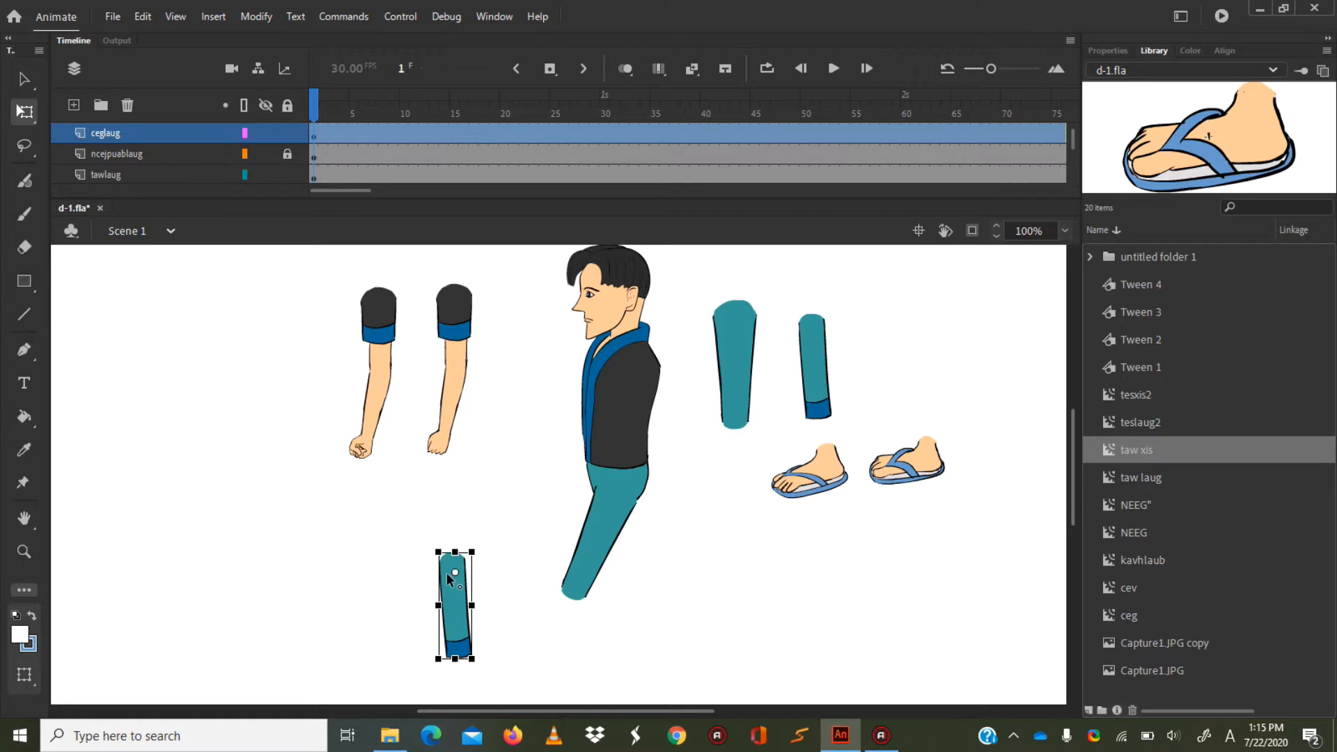
left_click(1063, 230)
left_click(1083, 377)
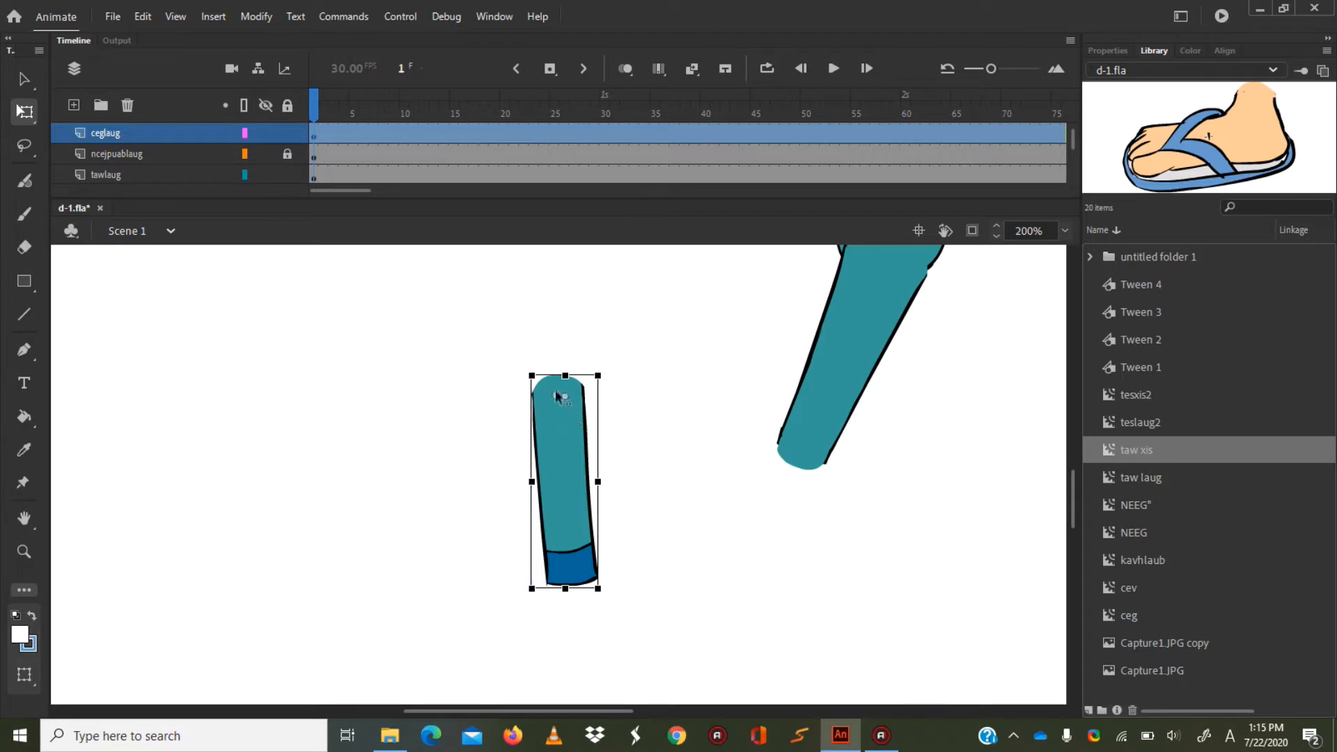
left_click_drag(559, 382, 563, 382)
Attach the ceglaug lower leg to the front thigh's knee, rotate it in line with the thigh, and lock its layer.
left_click_drag(561, 420, 806, 473)
left_click_drag(857, 654, 775, 675)
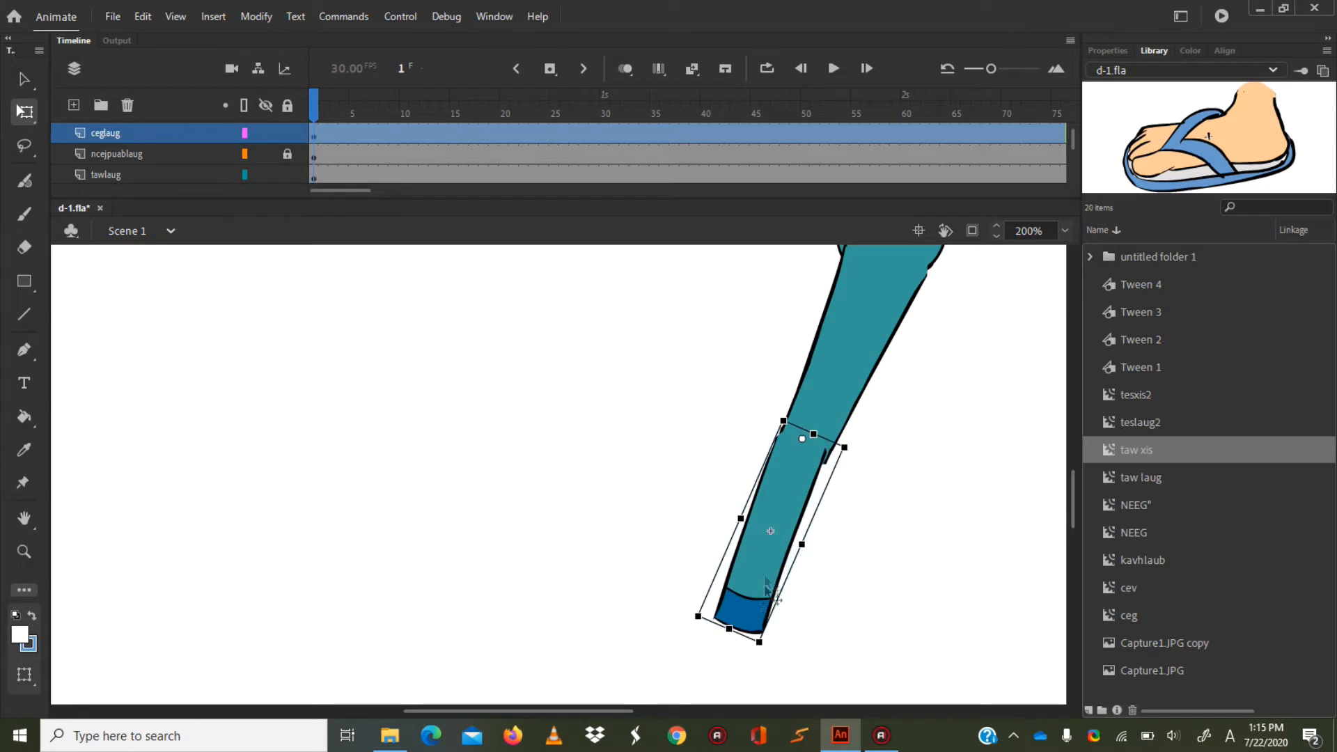
left_click_drag(792, 465, 792, 474)
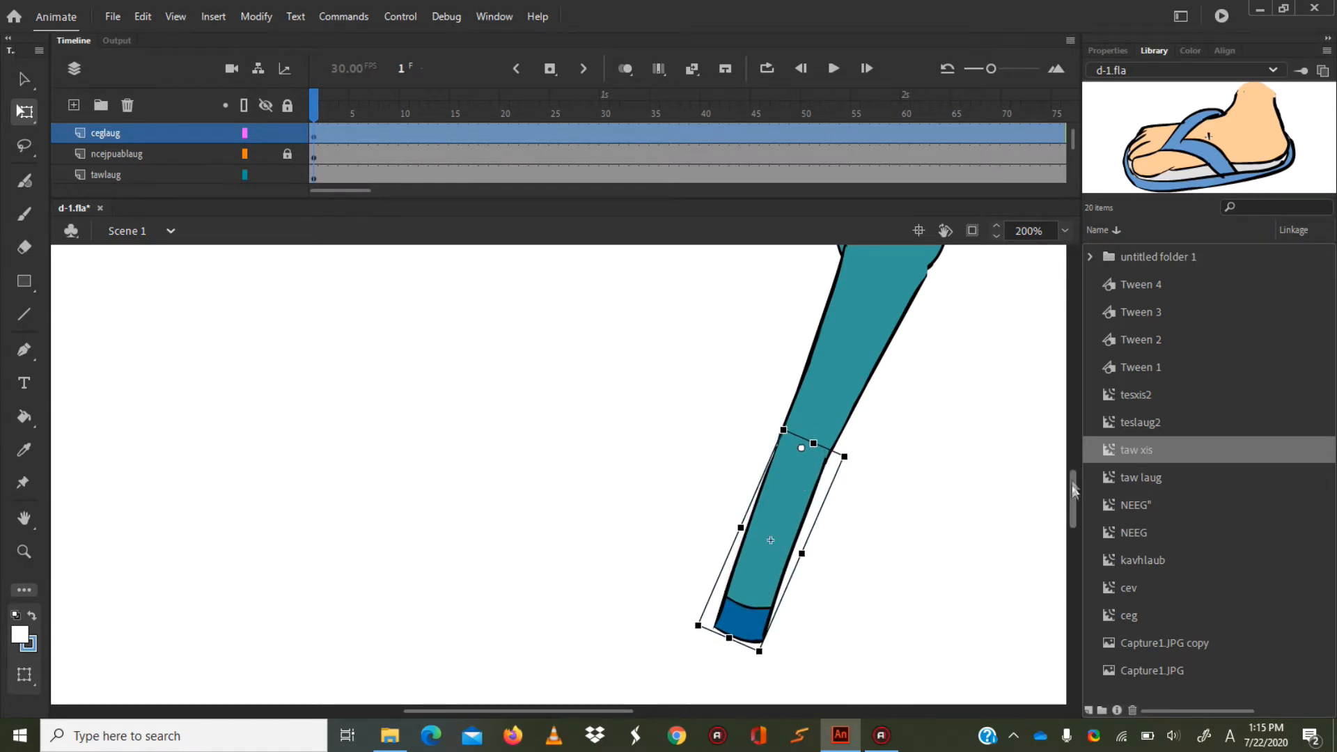
scroll(1071, 488, "up", 2)
scroll(1069, 481, "down", 2)
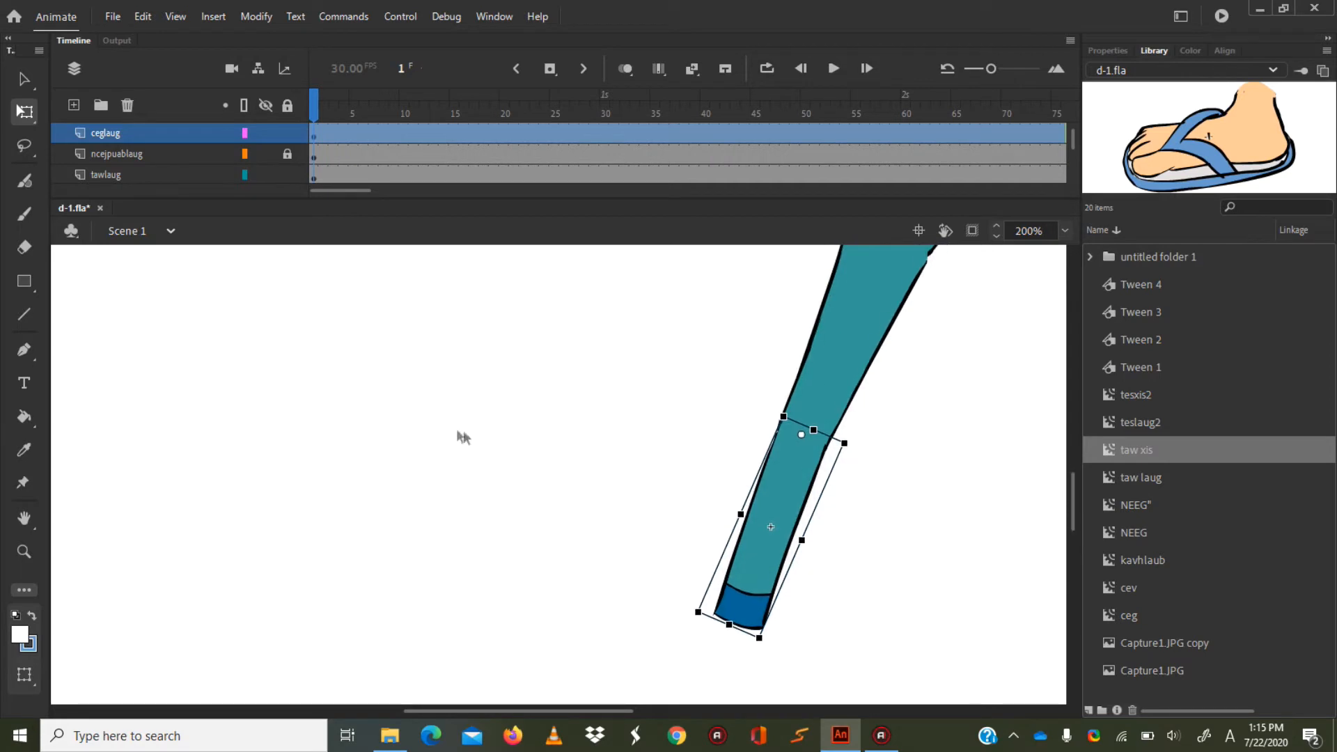
left_click(287, 133)
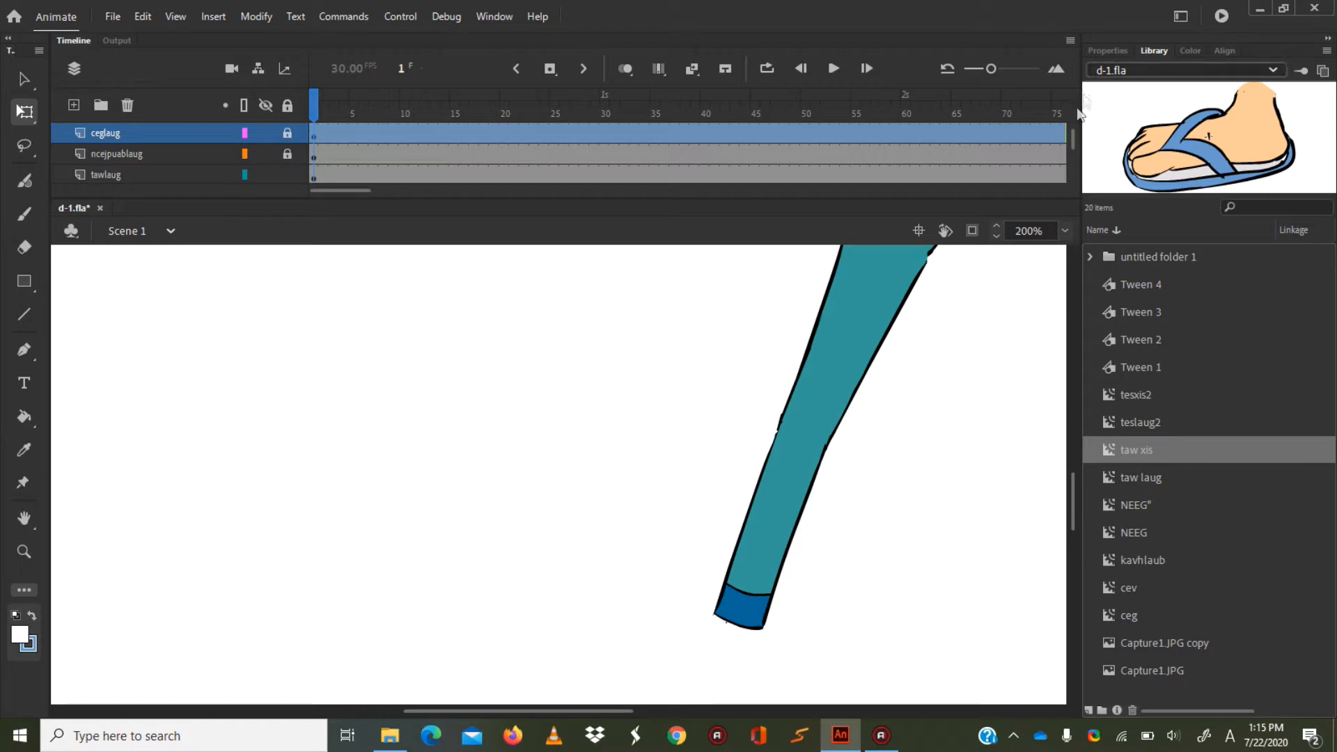
Select the tawlaug foot, bring it close to the front leg, and set its transformation point at the ankle.
left_click_drag(1072, 135, 1072, 131)
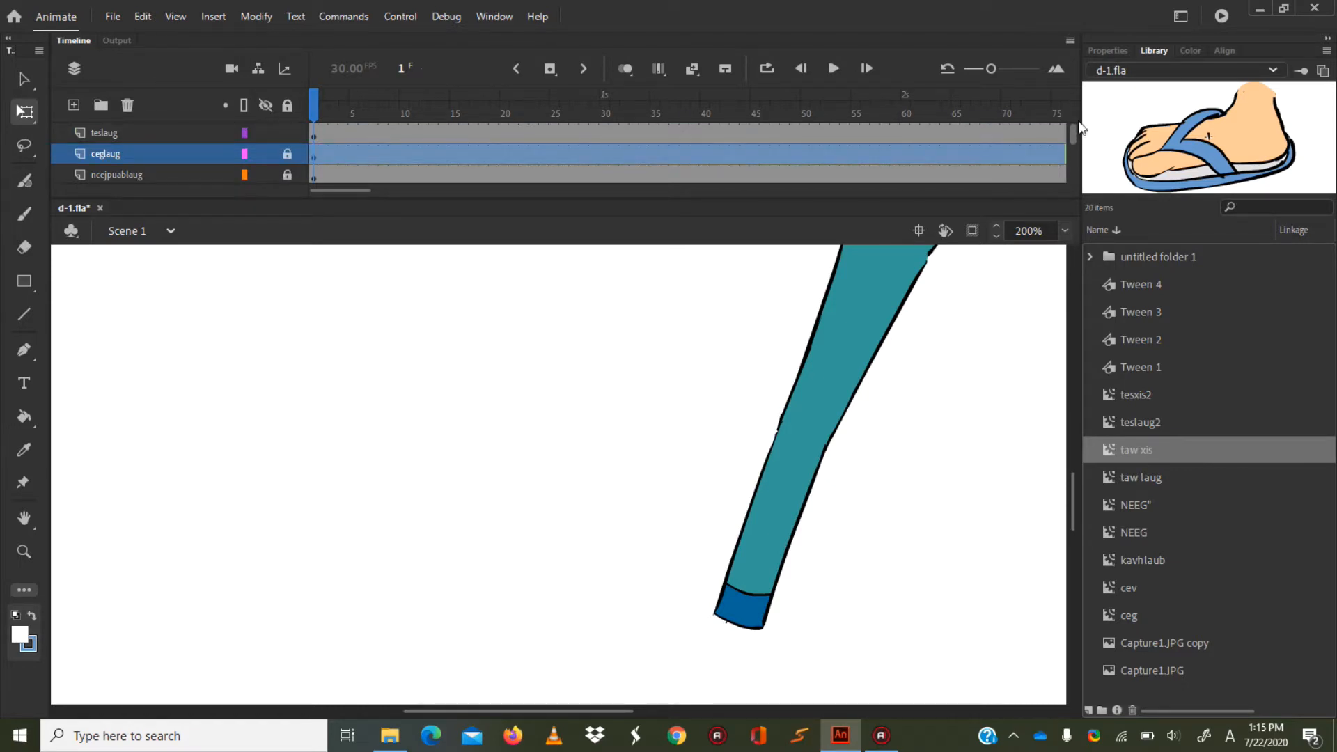
left_click_drag(1078, 127, 1079, 134)
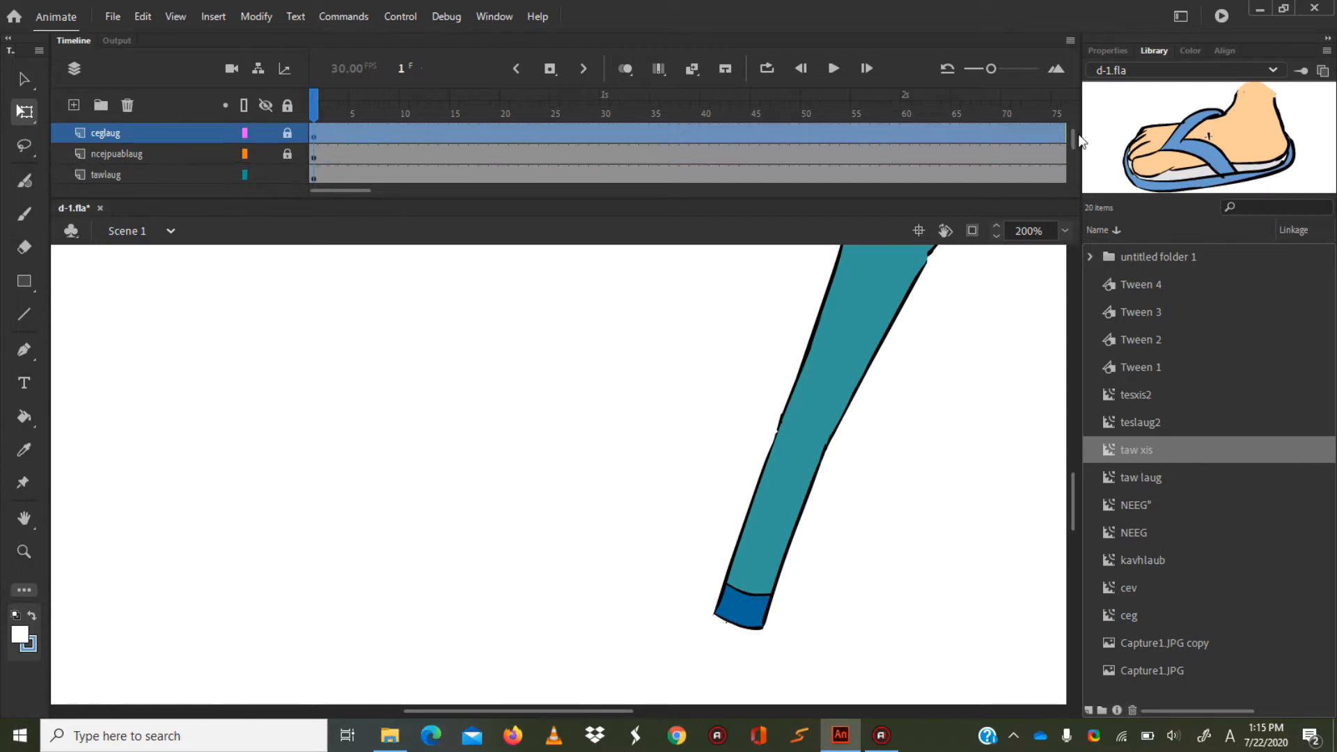
left_click(174, 175)
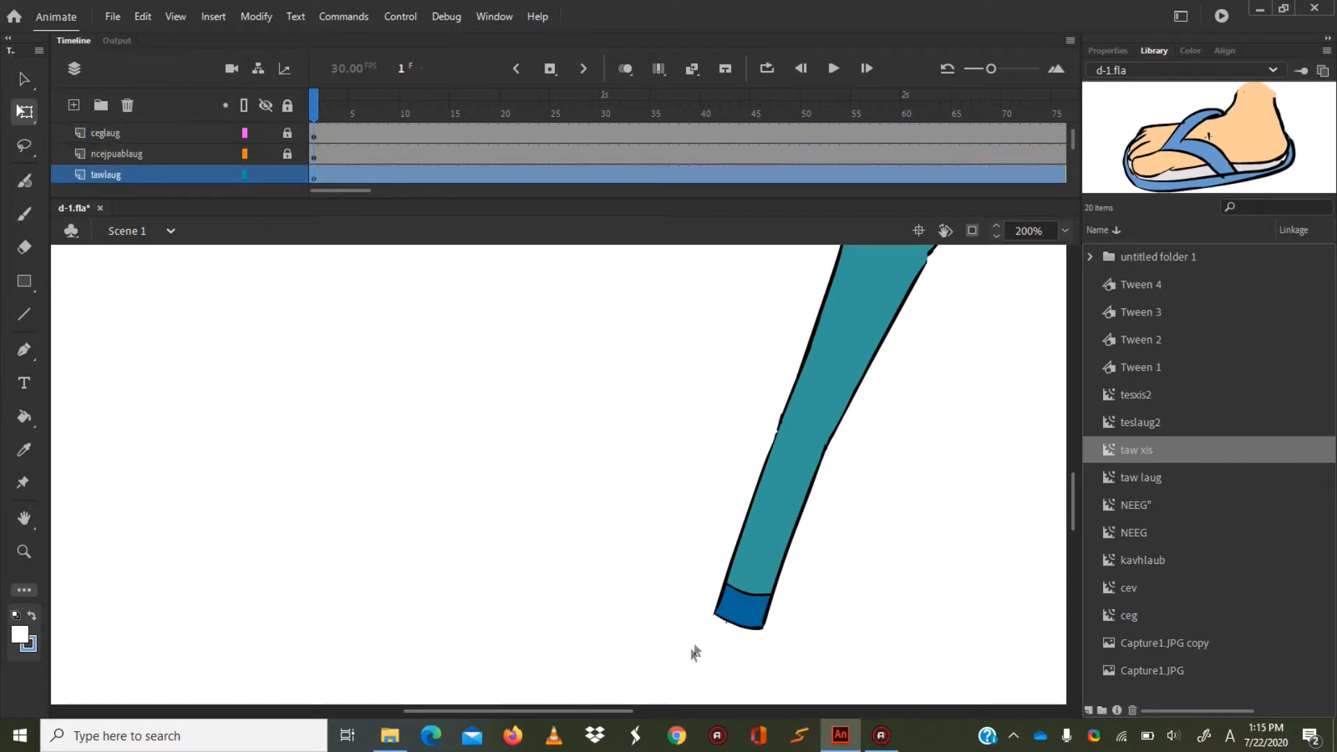
left_click_drag(550, 710, 704, 698)
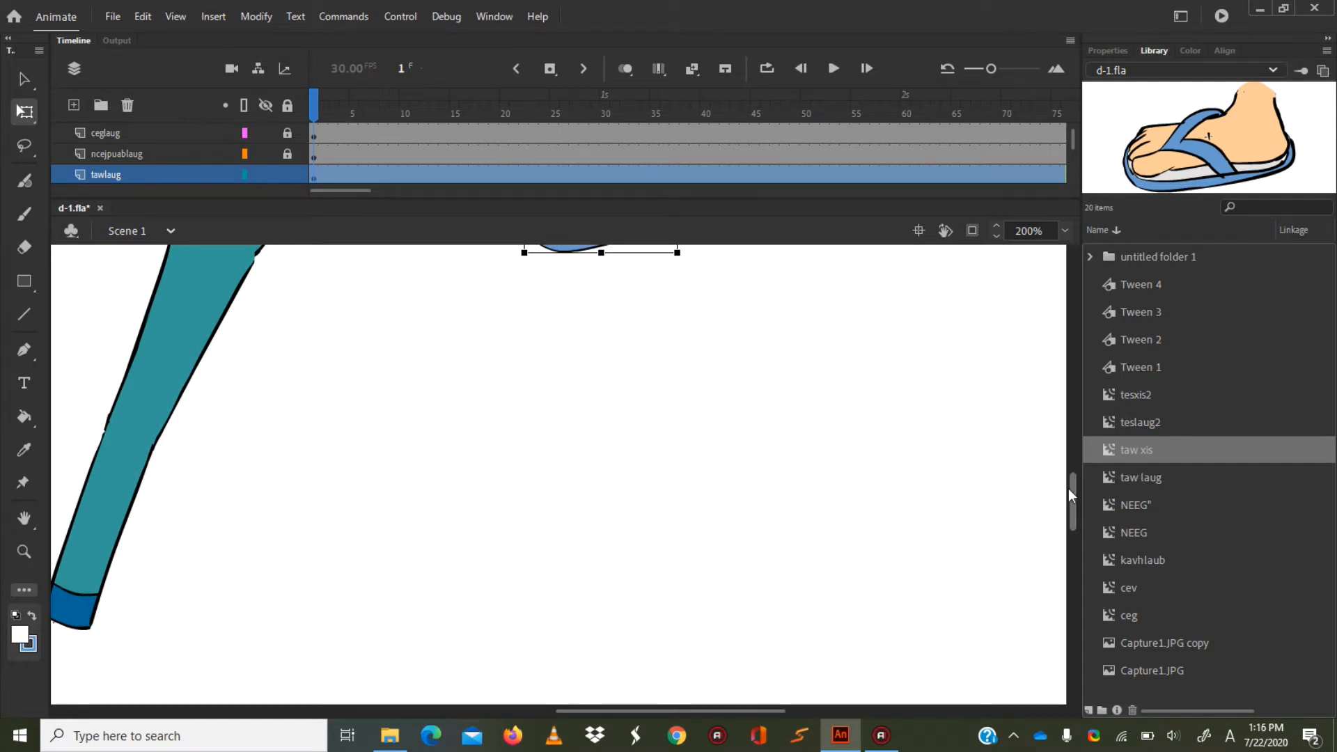
left_click_drag(1070, 493, 1073, 483)
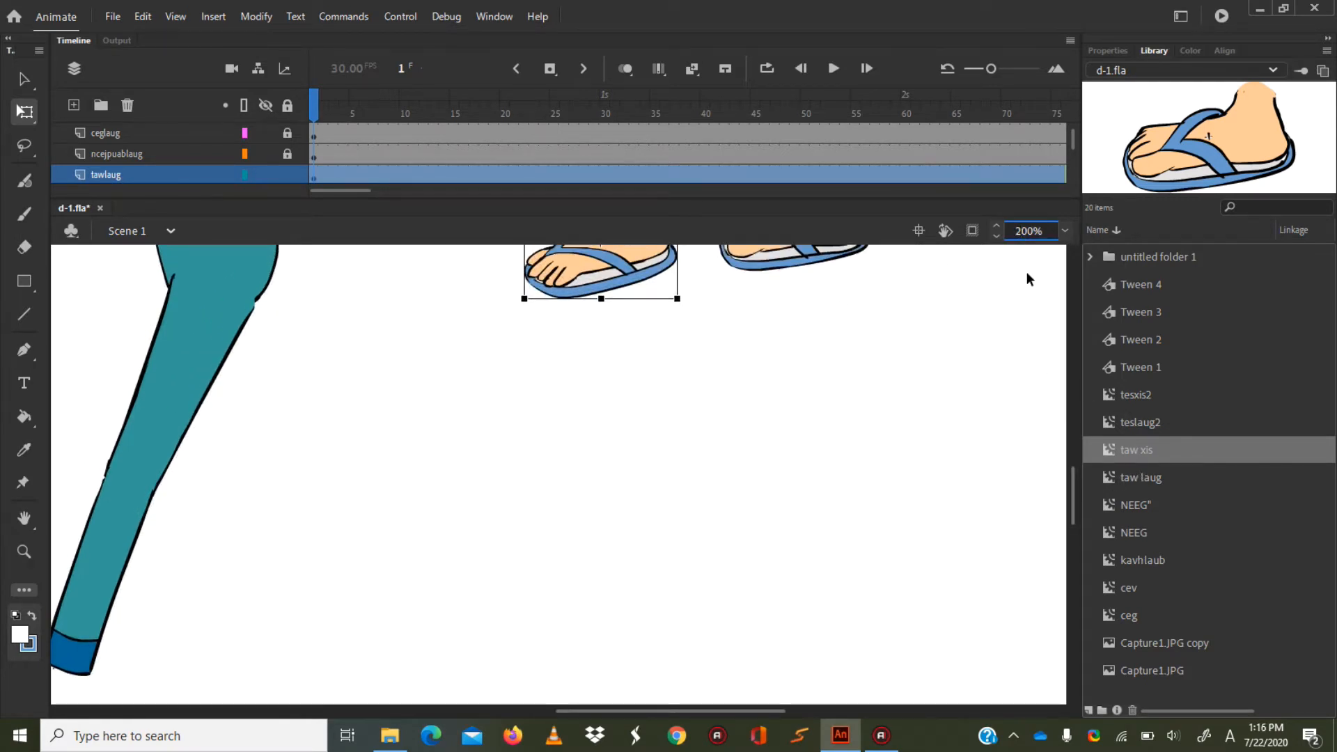
key("BackSpace")
key("BackSpace")
type("15")
key("Return")
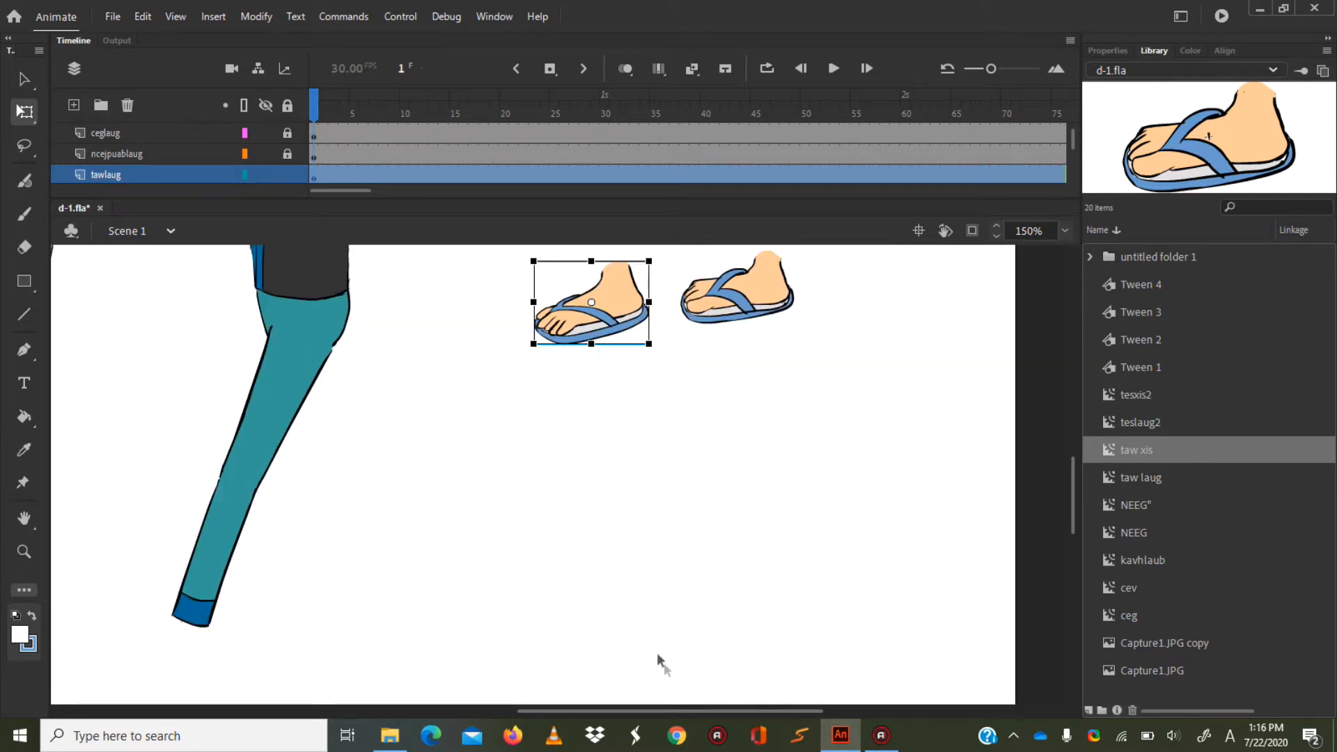
left_click_drag(676, 711, 607, 710)
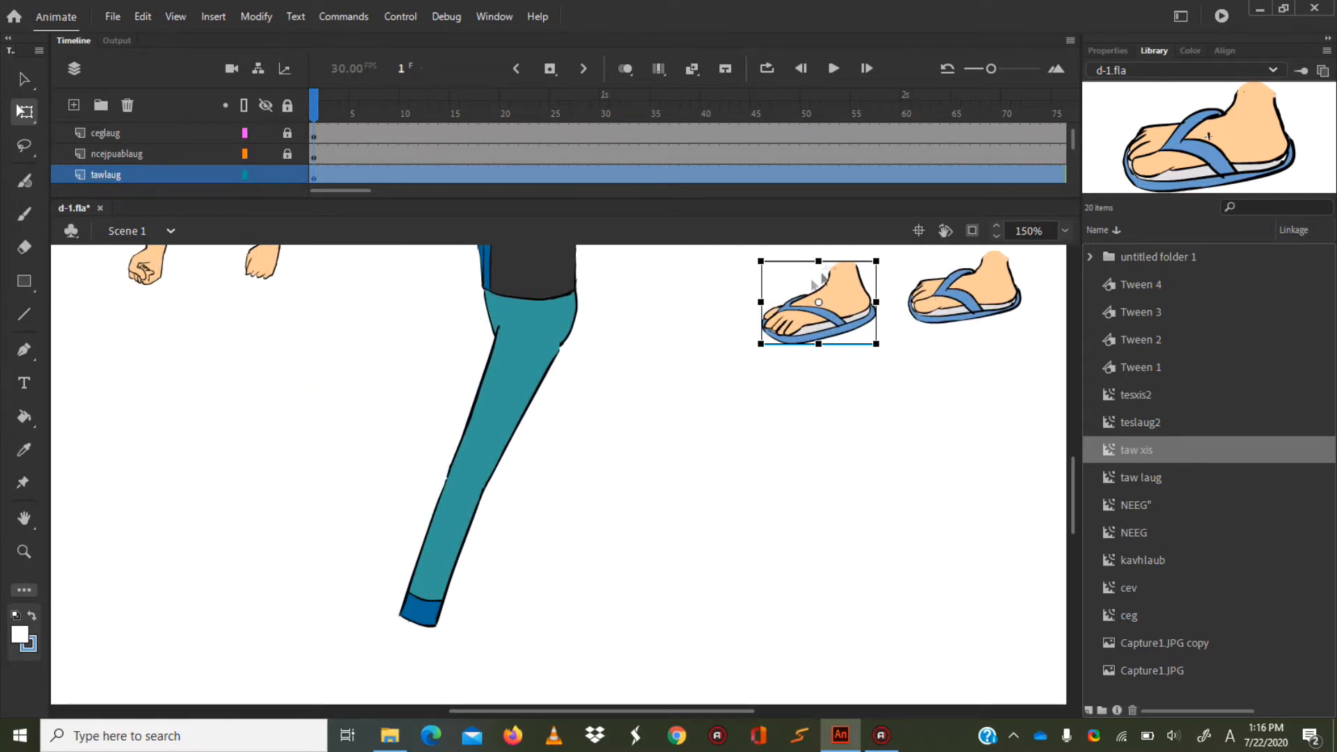
left_click_drag(838, 297, 700, 514)
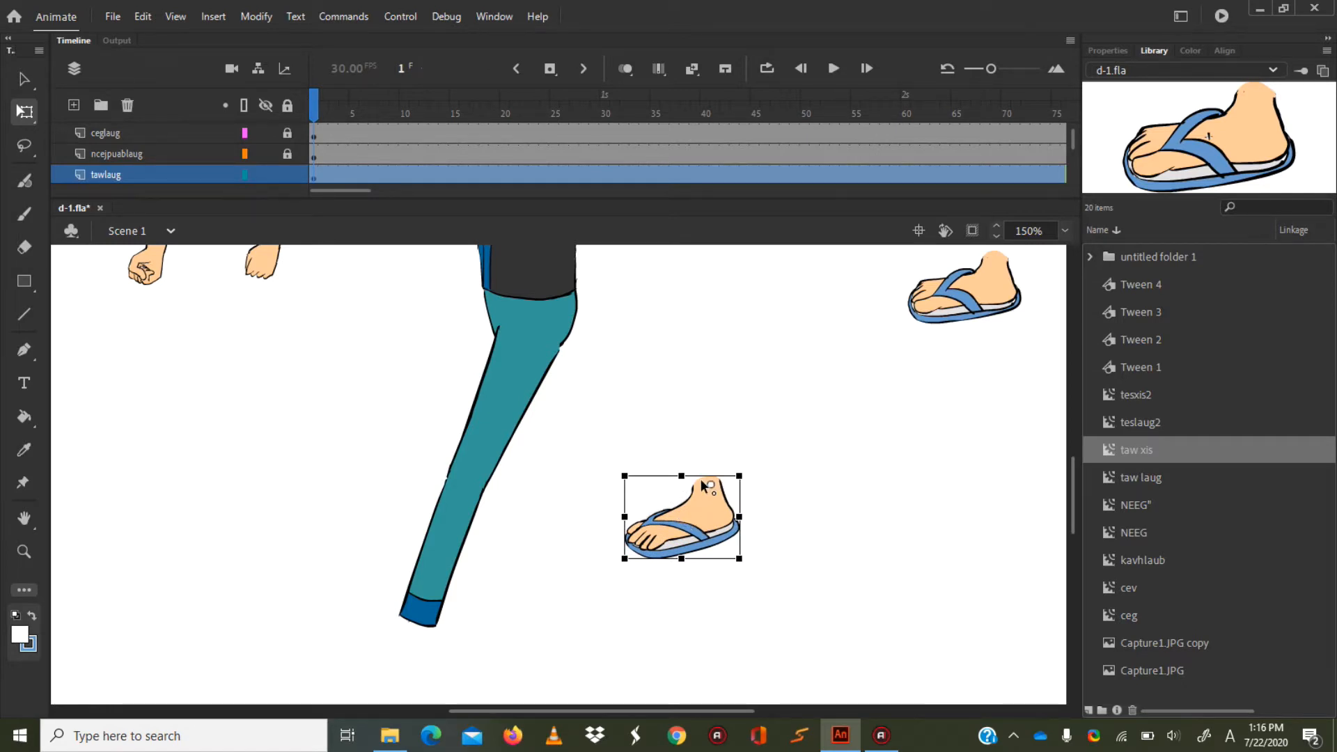
Attach the tawlaug foot to the front leg's cuff, rotate its toes upward around the ankle, and lock its layer.
left_click_drag(717, 509, 424, 642)
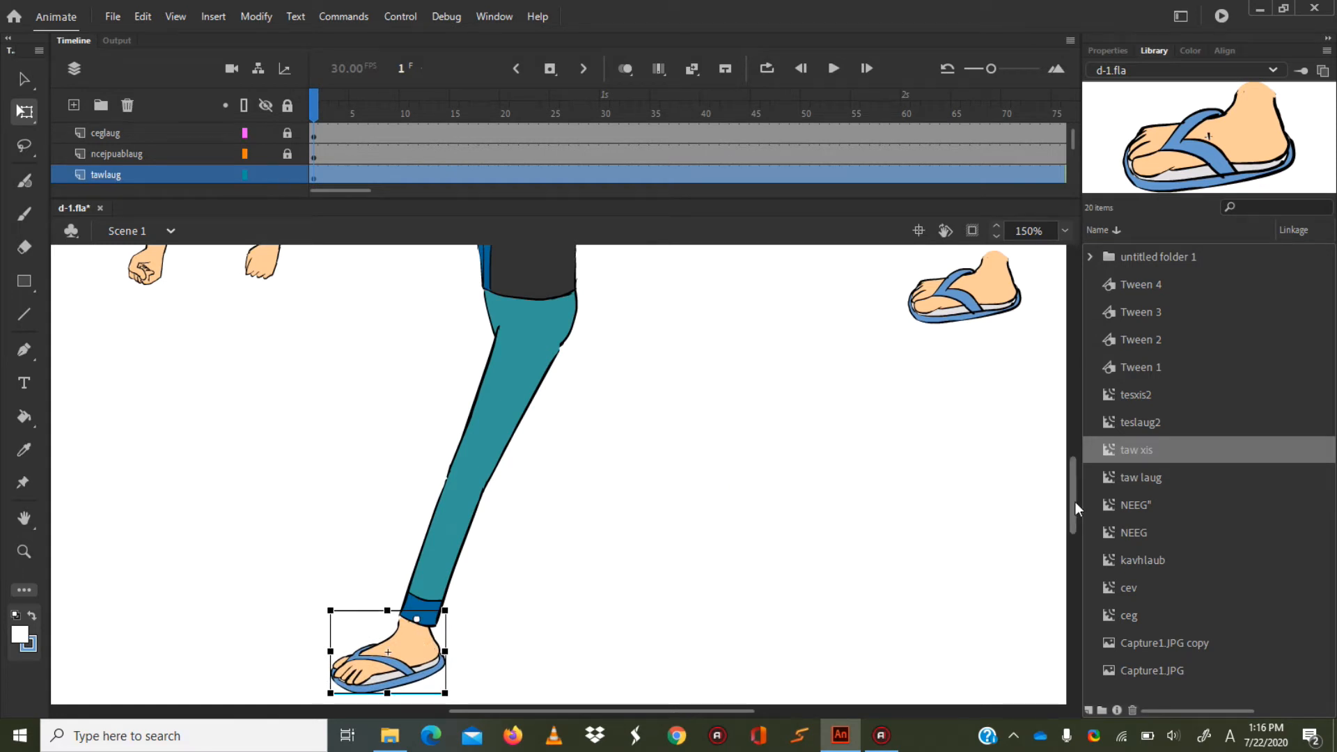
left_click_drag(1073, 508, 967, 540)
left_click_drag(328, 582, 318, 546)
left_click_drag(399, 519, 376, 542)
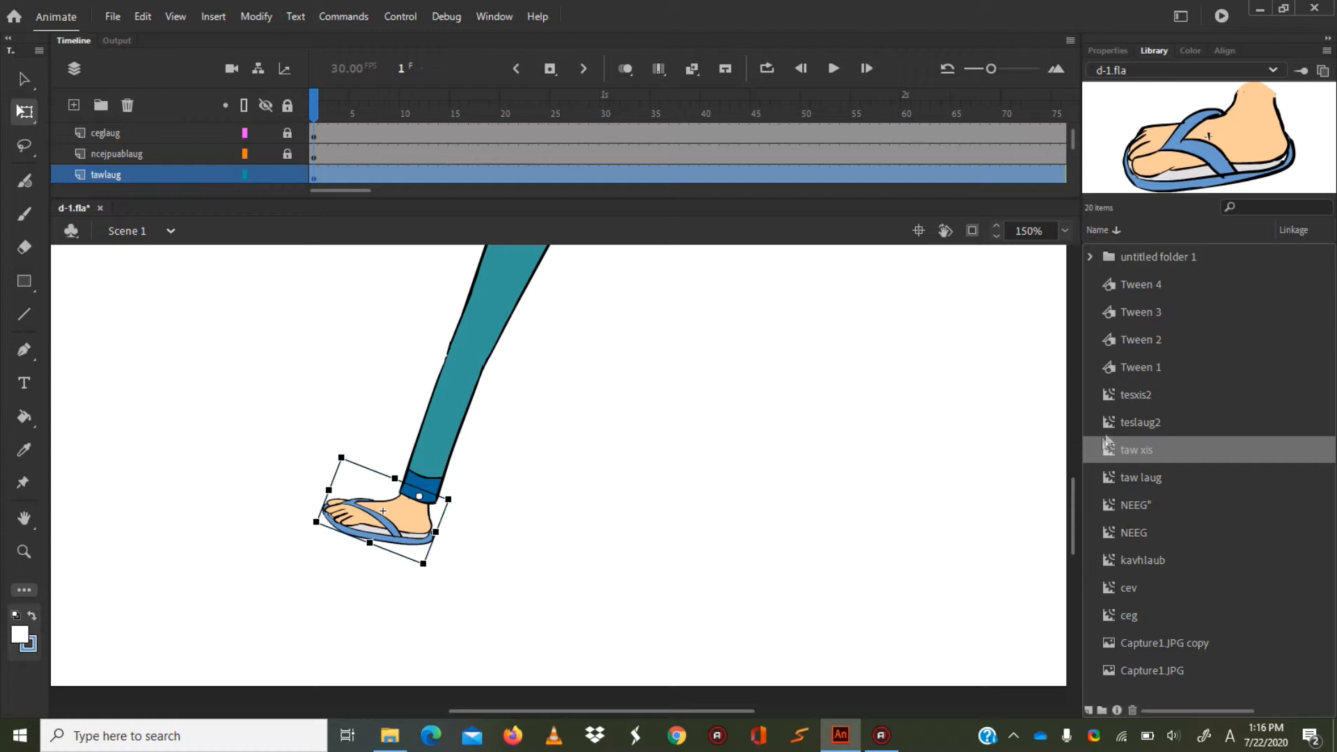
left_click_drag(1068, 530, 1076, 499)
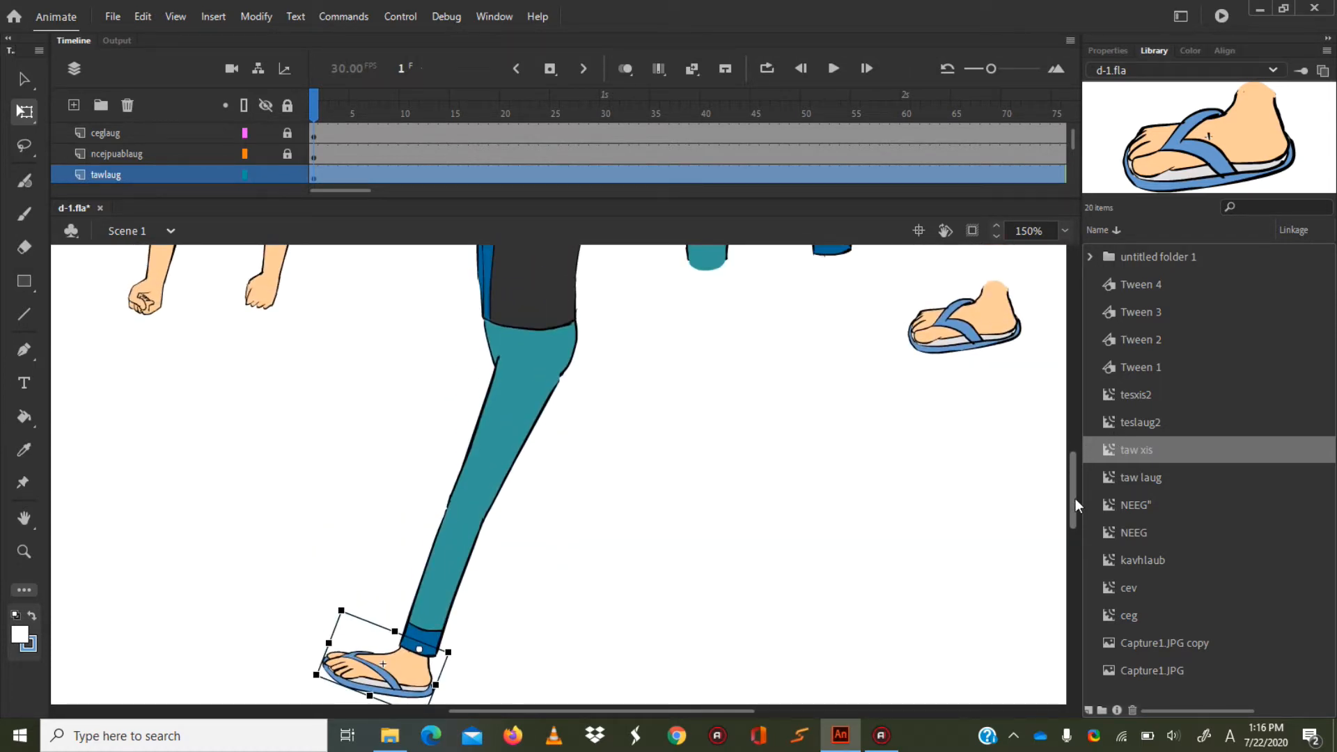
left_click(287, 174)
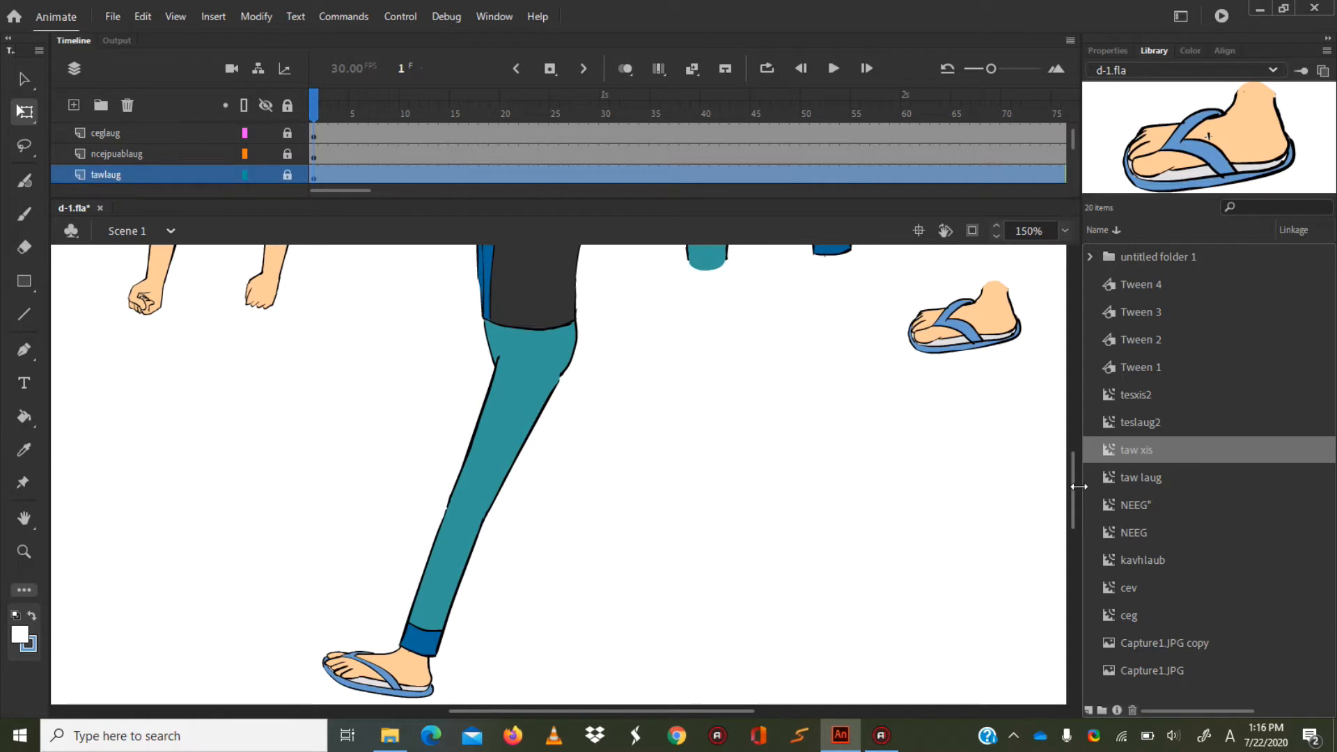
Rotate the ncejpuabxis thigh backward and place its upper end at the hips behind the front leg.
scroll(1071, 479, "up", 4)
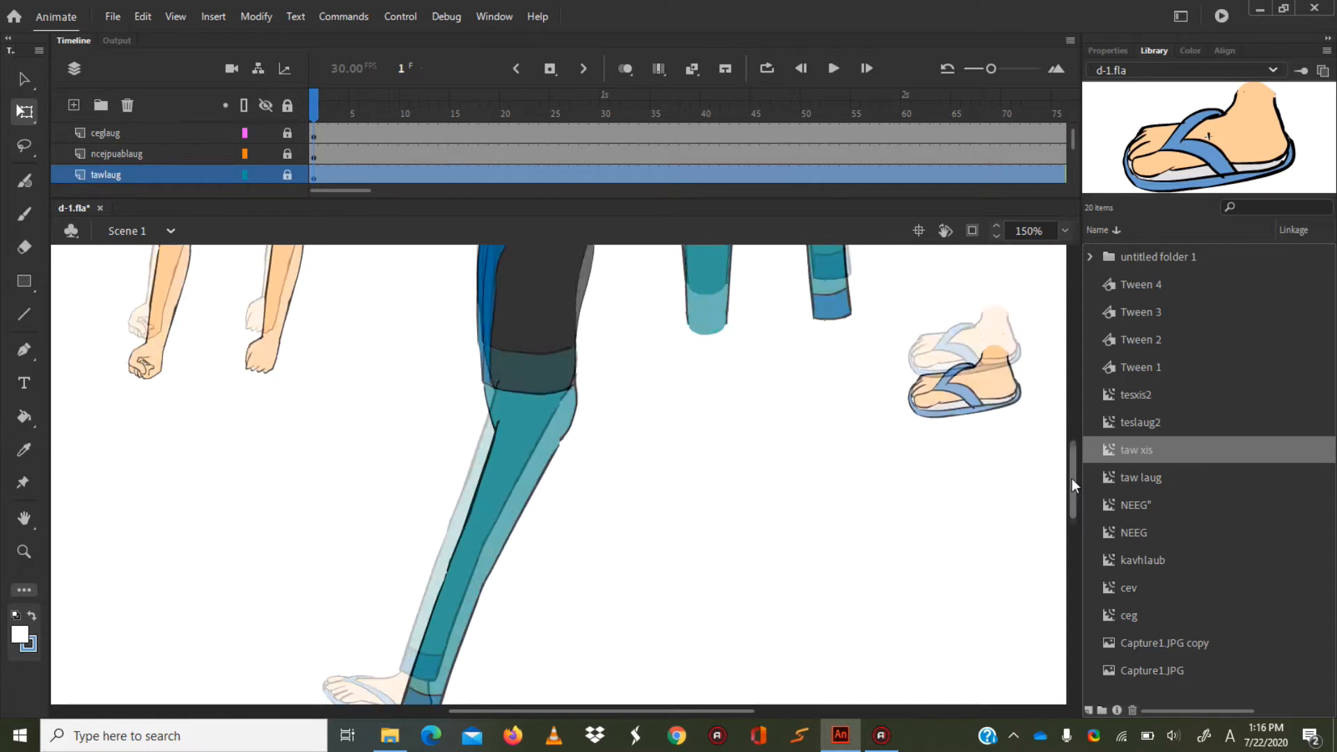
left_click(715, 296)
left_click_drag(711, 289, 709, 533)
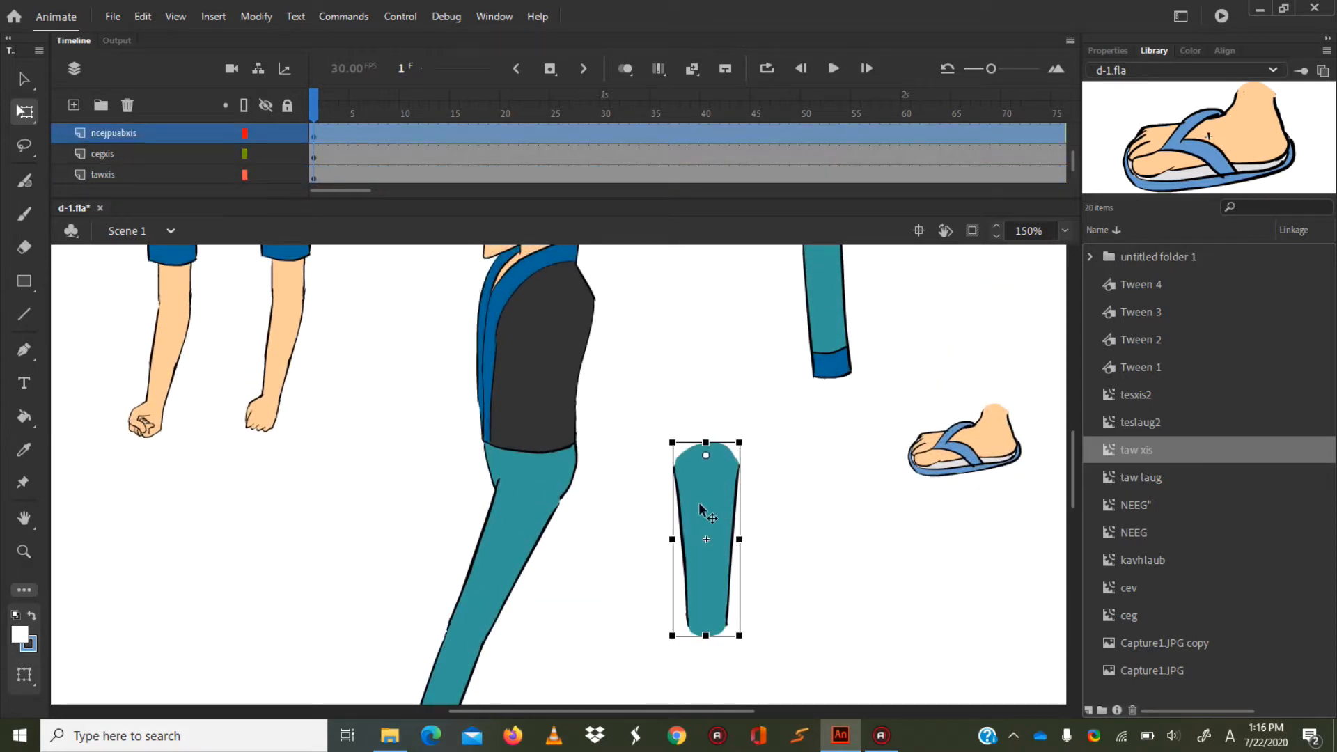
left_click_drag(745, 643, 801, 614)
left_click_drag(727, 480, 559, 516)
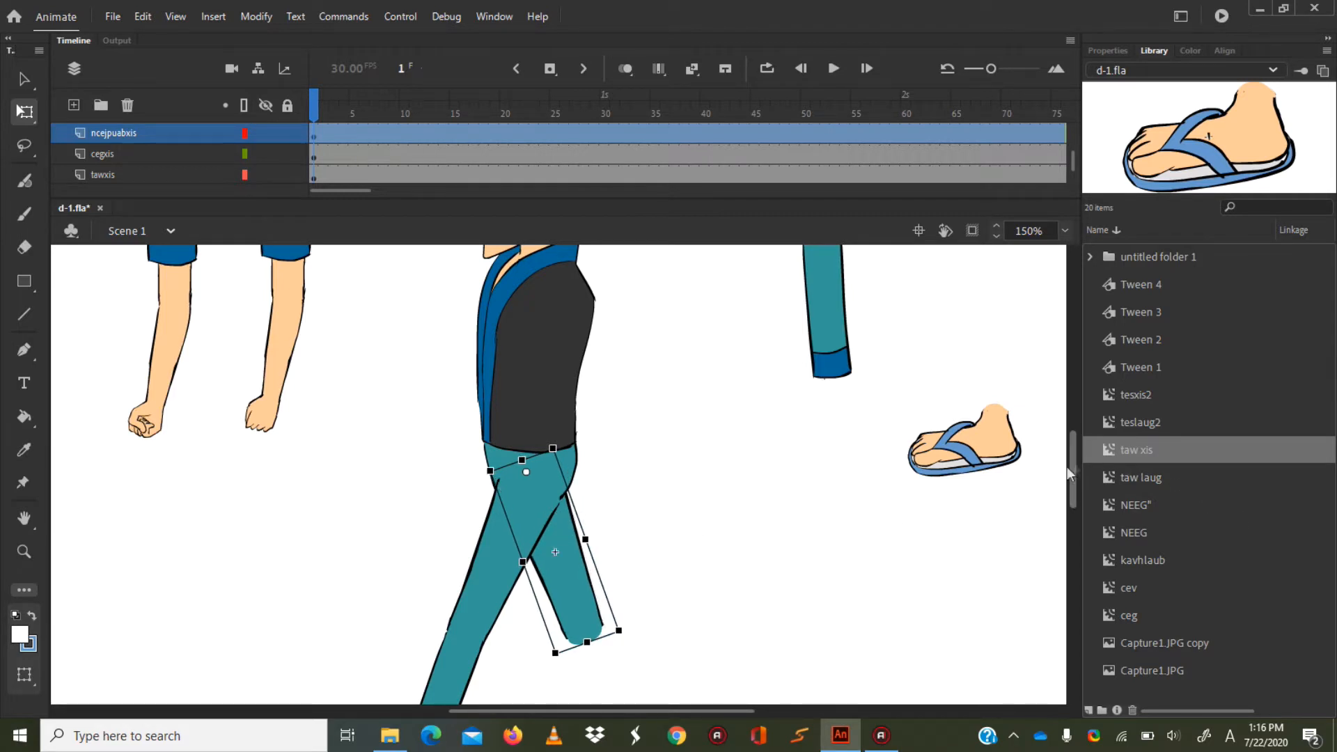
Rotate the ncejpuabxis thigh slightly farther back and lock its layer.
left_click_drag(1075, 454, 1075, 470)
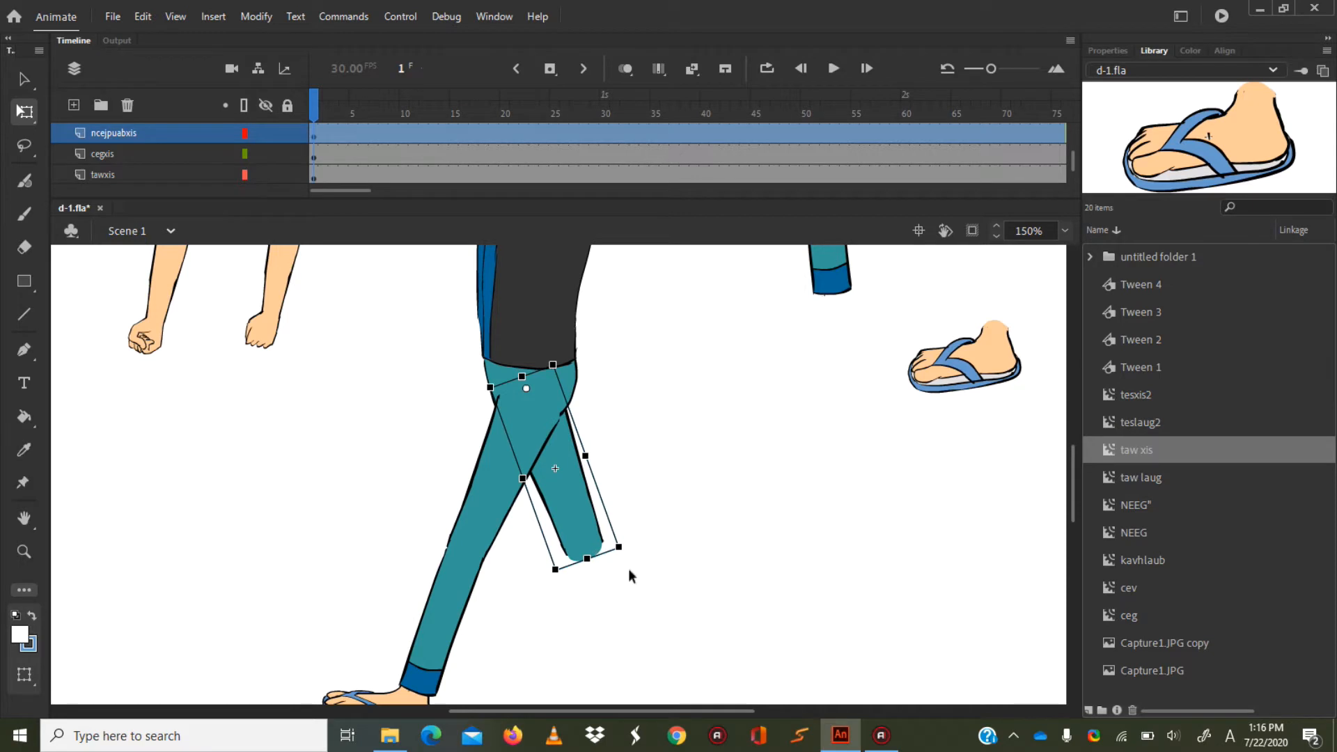
left_click_drag(633, 562, 645, 557)
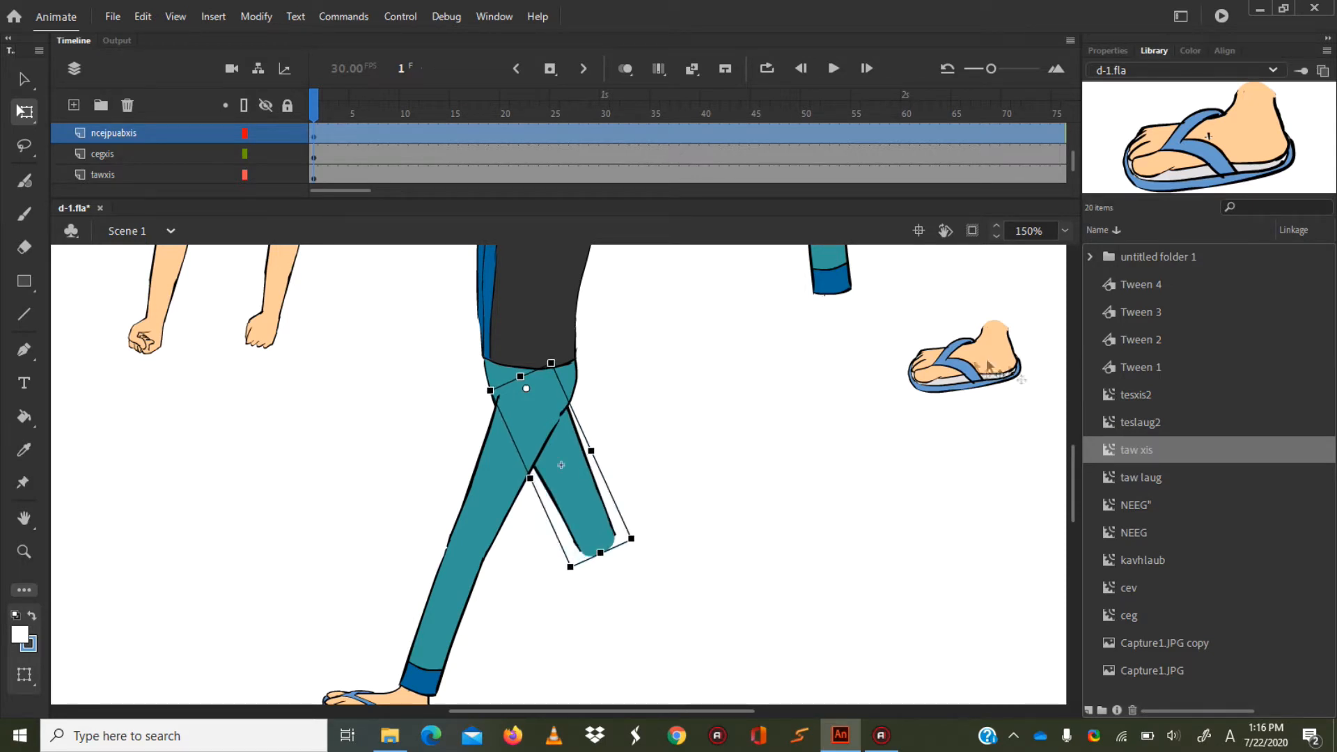
left_click(286, 134)
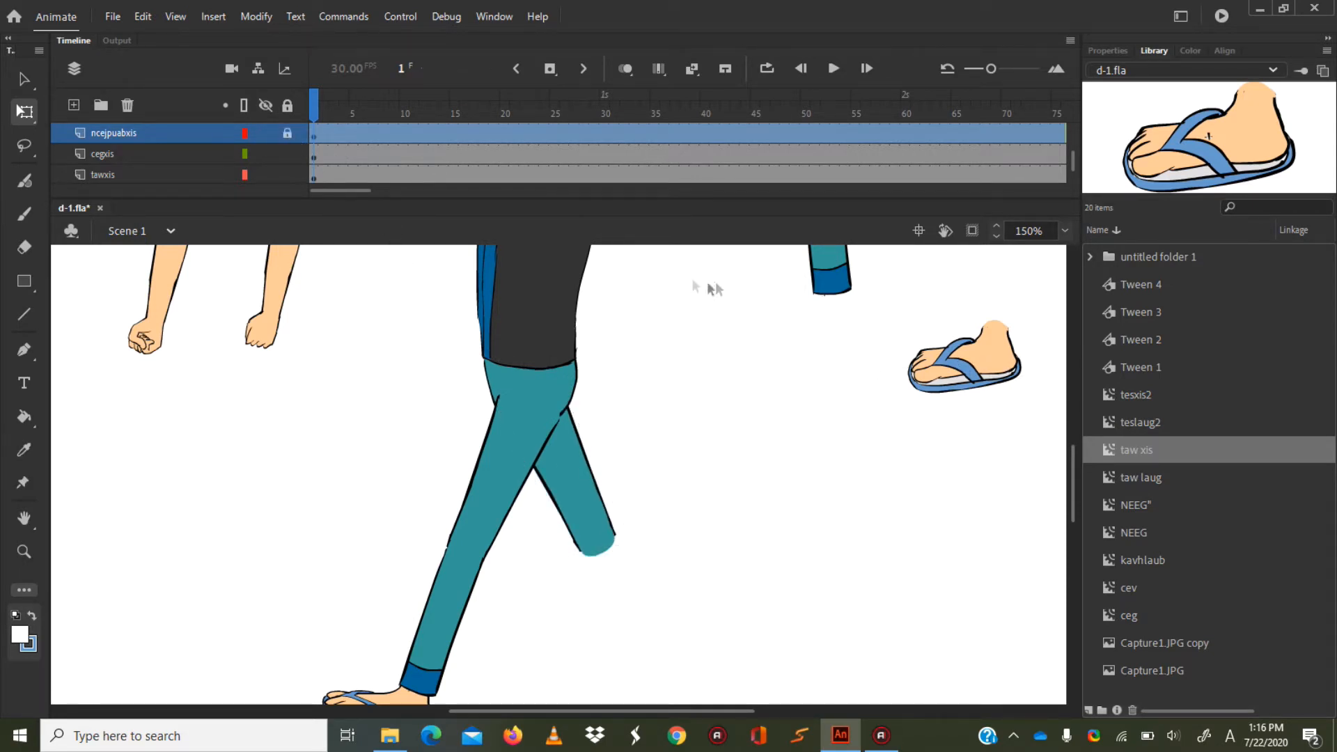
Bring the cegxis lower leg beside the rear thigh's knee and set its transformation point at its upper end.
left_click(827, 260)
left_click_drag(828, 260, 767, 473)
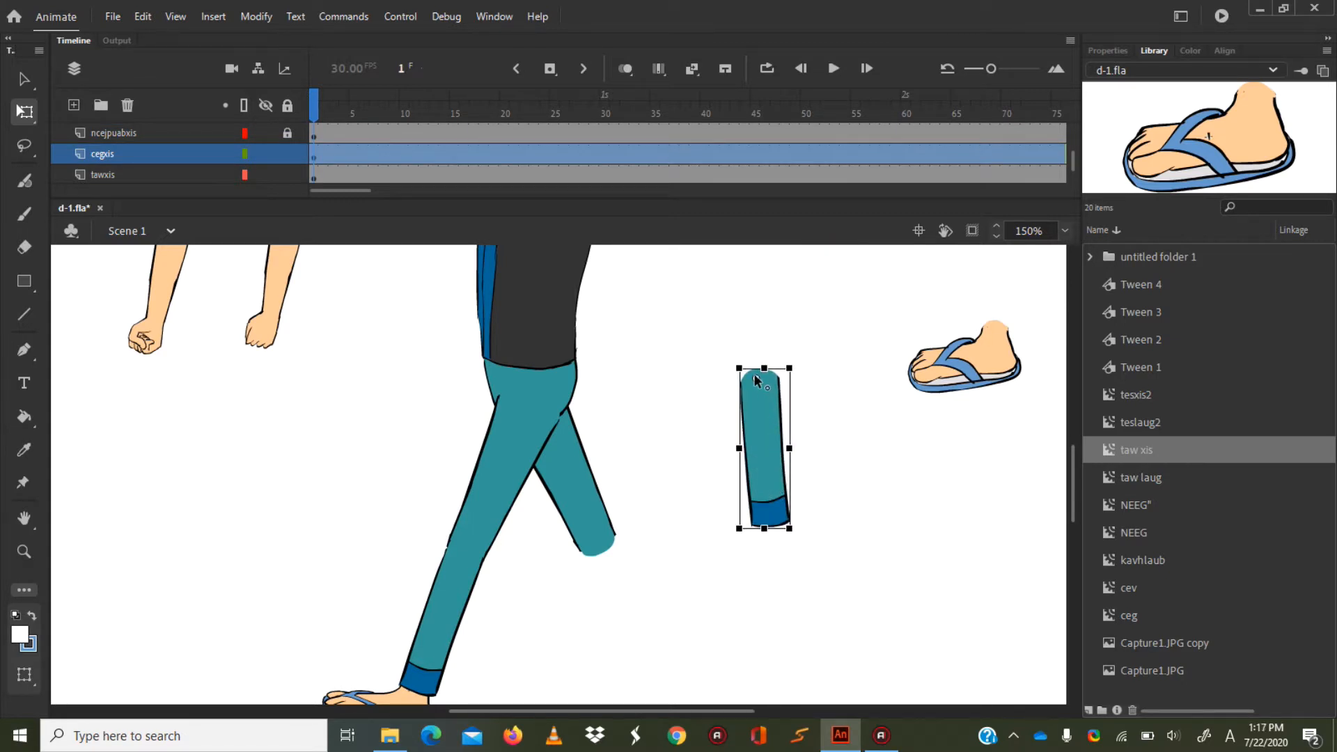
left_click_drag(764, 418, 663, 588)
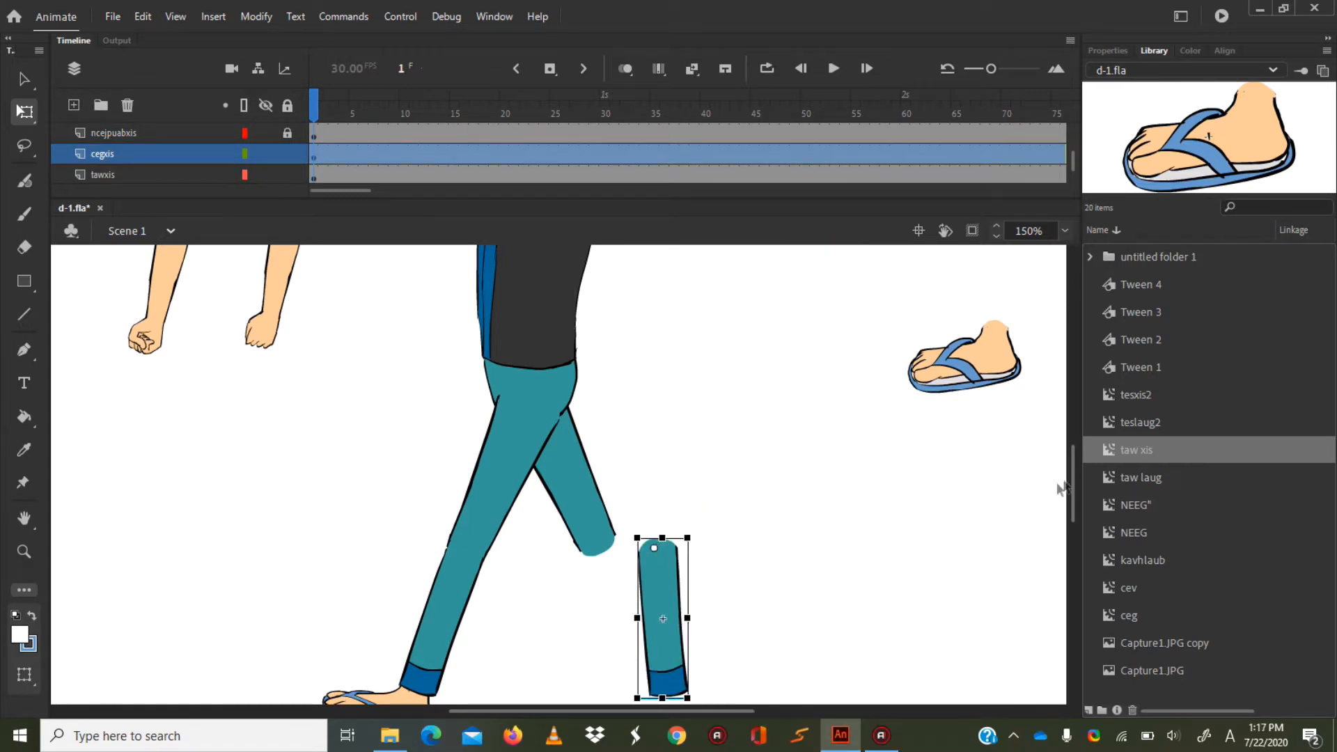
left_click_drag(1077, 471, 1077, 486)
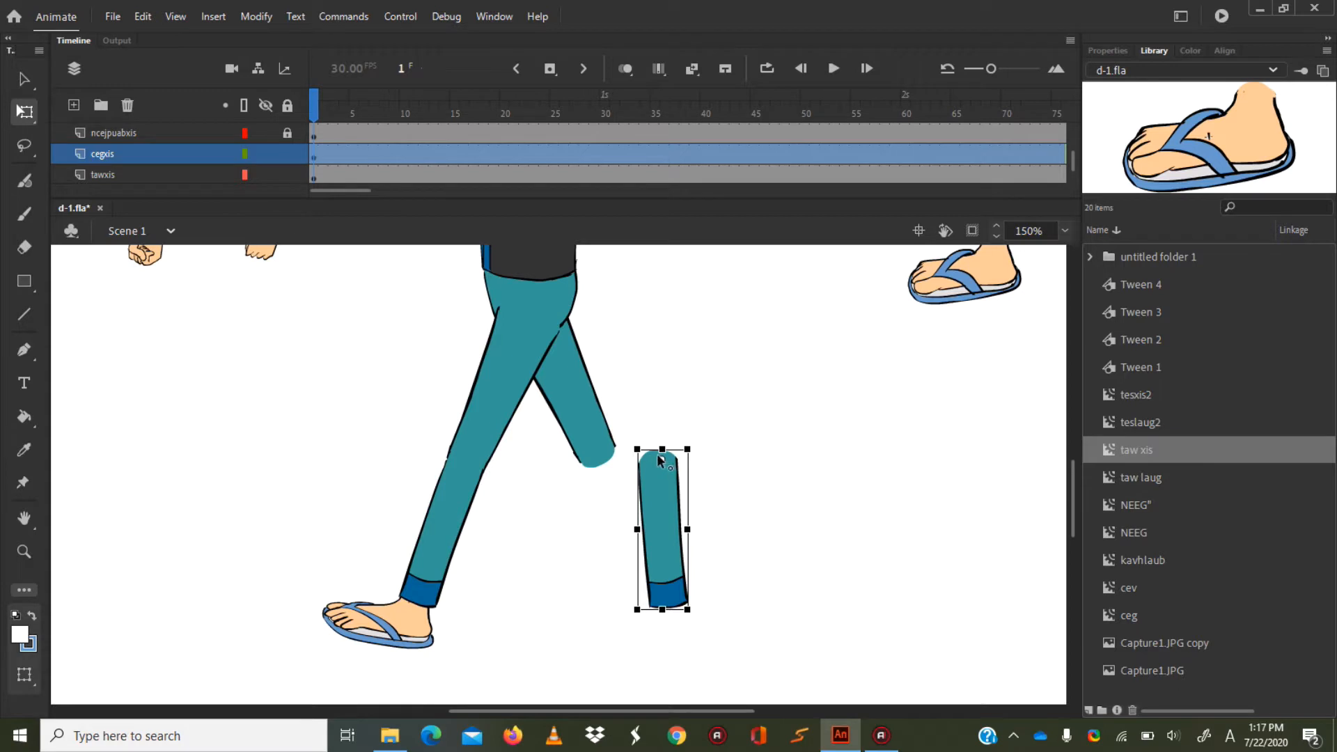
Attach the cegxis lower leg to the rear thigh's knee and rotate it backward in line with the thigh.
left_click_drag(658, 454, 606, 496)
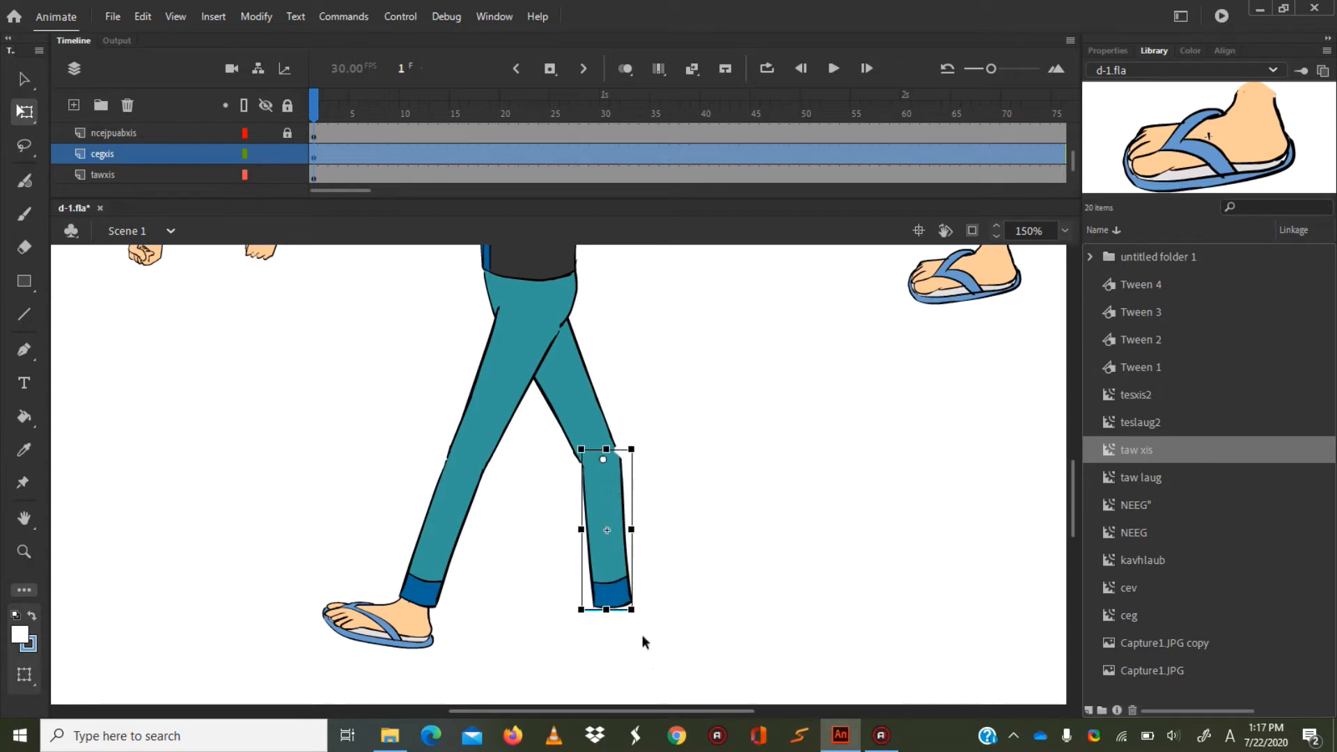
left_click_drag(631, 610, 690, 584)
key("ctrl+z")
left_click_drag(609, 474, 599, 466)
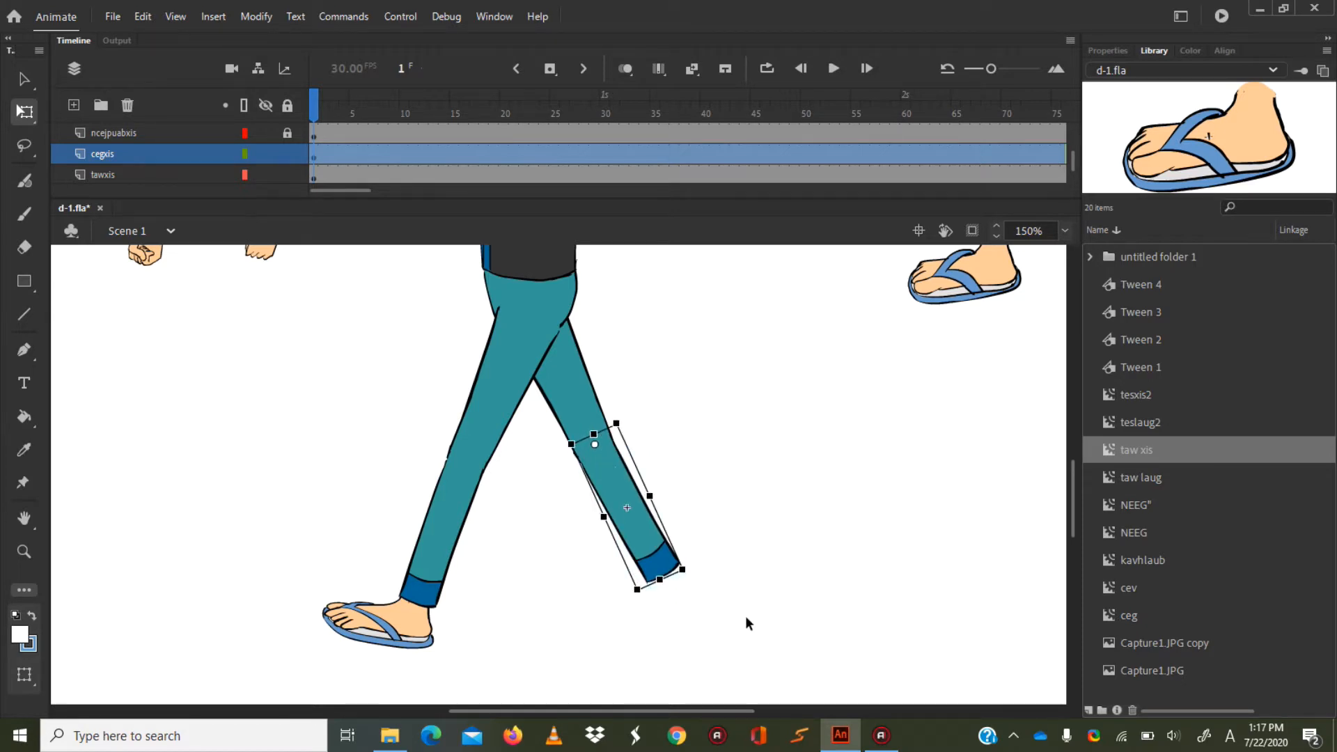
Tilt the tawxis foot toes-down, attach it to the rear leg's ankle, and lock the cegxis and tawxis layers.
left_click(287, 154)
left_click_drag(970, 260, 684, 625)
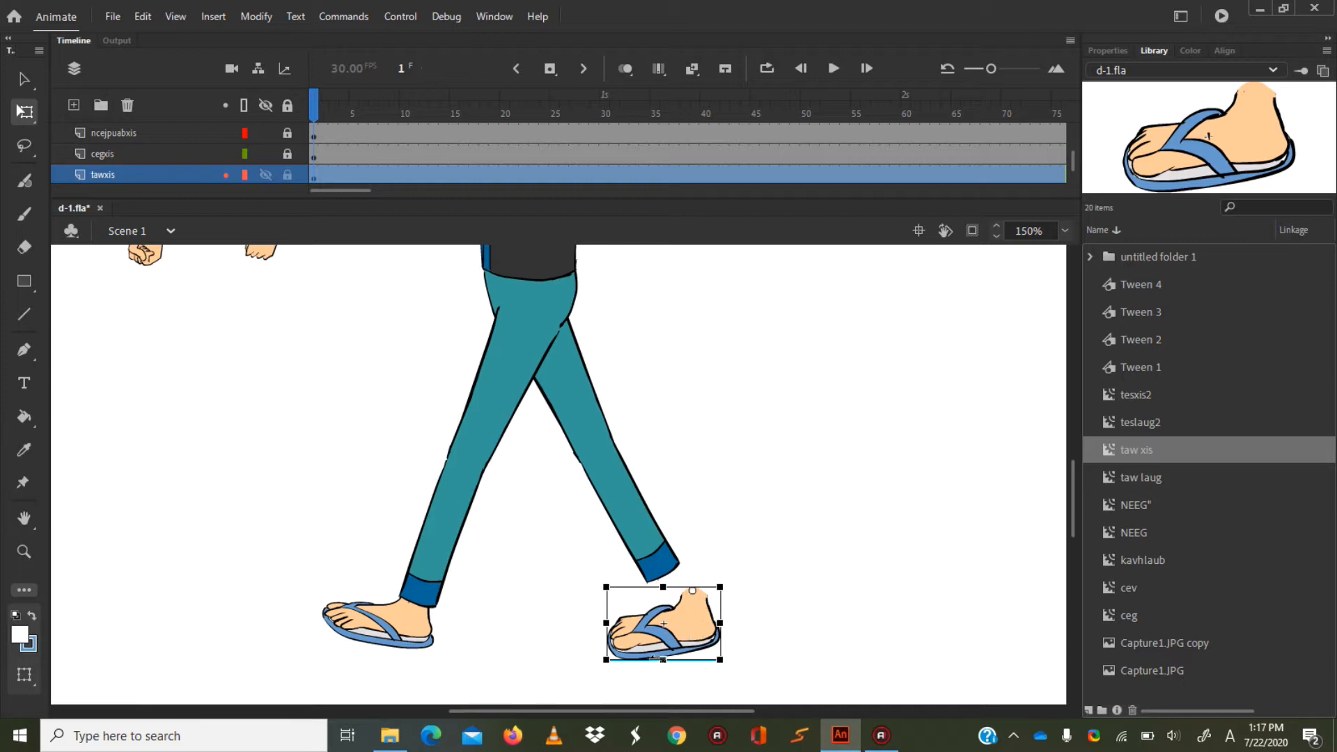
left_click_drag(608, 661, 631, 671)
left_click_drag(697, 618, 668, 593)
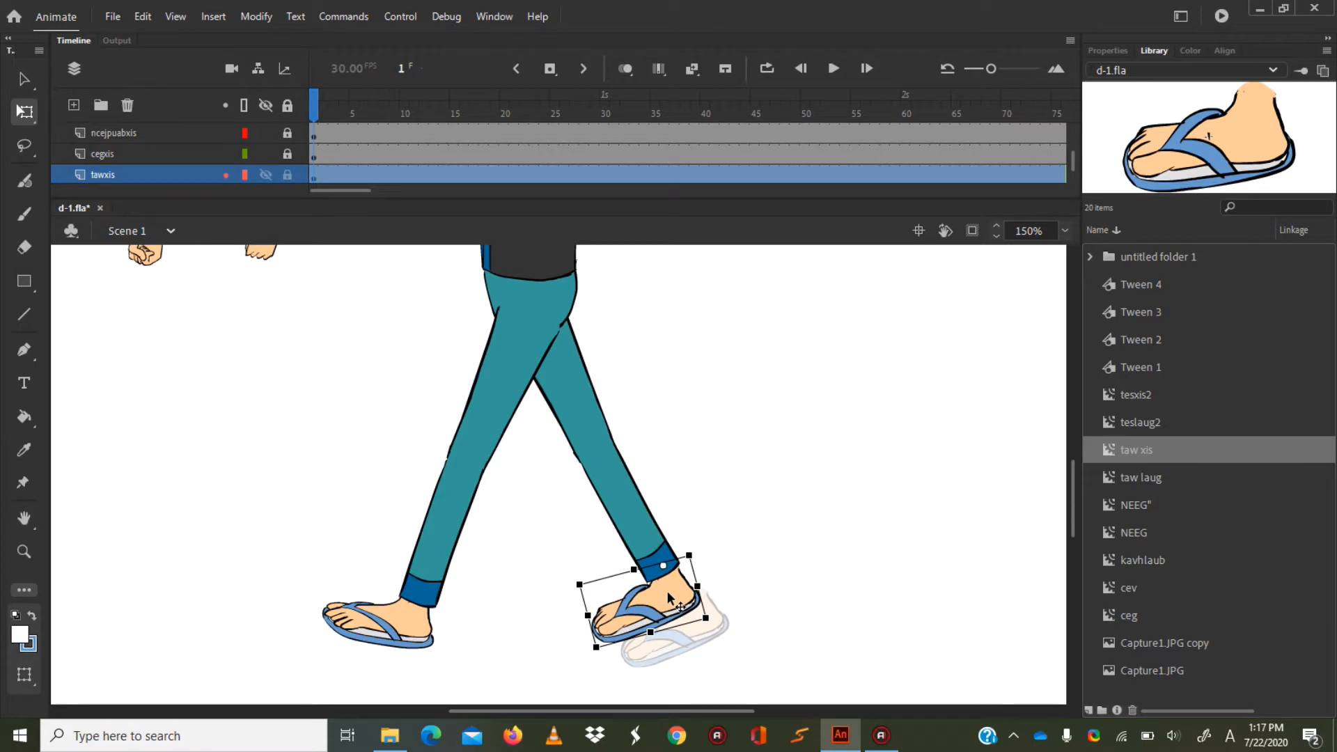
left_click_drag(668, 593, 668, 593)
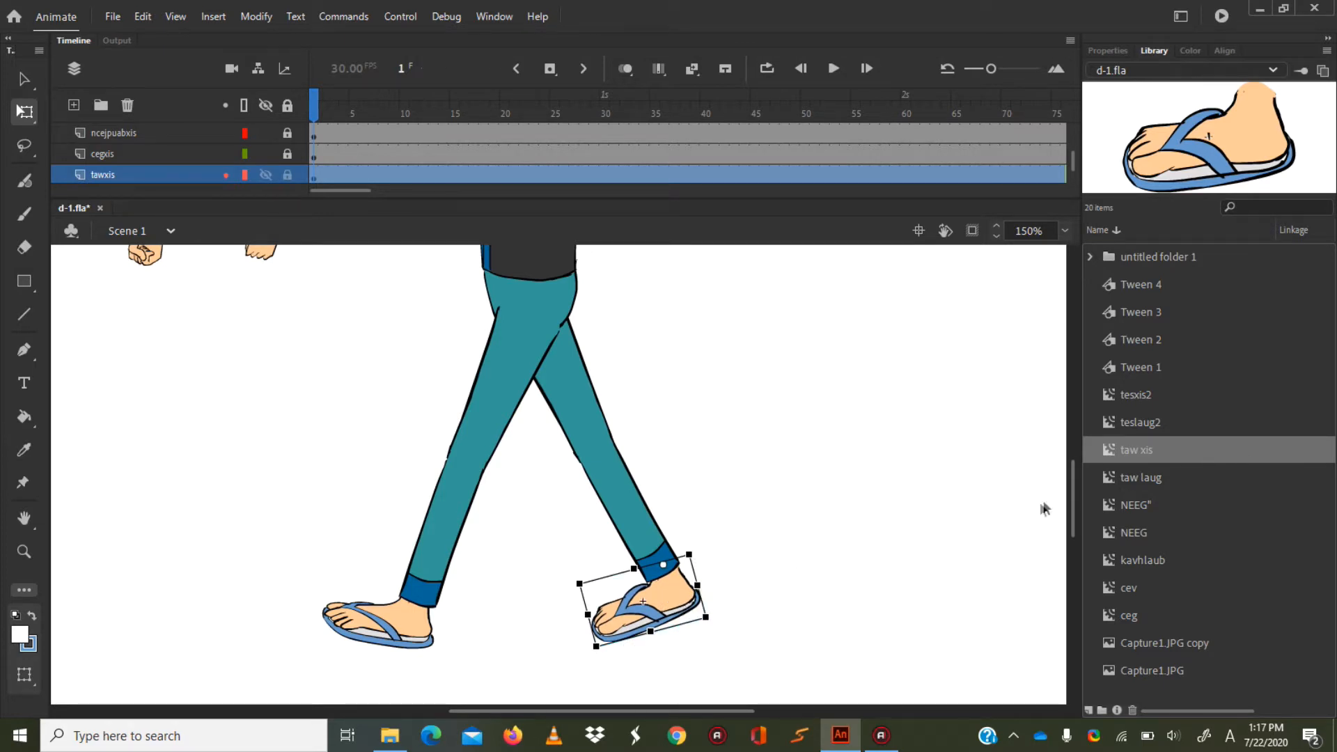
left_click_drag(1075, 490, 1075, 476)
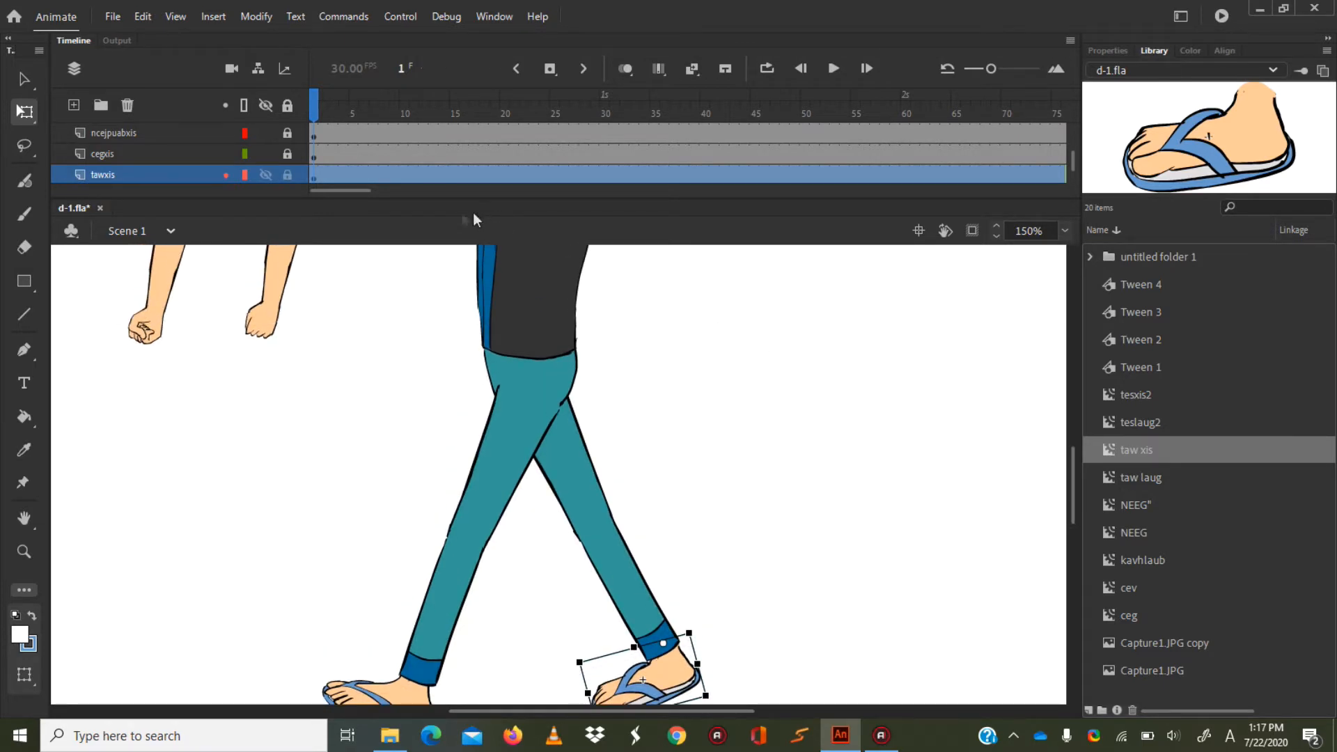
left_click(286, 174)
Place the teslaug arm on the torso's shoulder, set its transformation point at the shoulder and rotate the arm backward.
left_click_drag(1076, 488, 1076, 454)
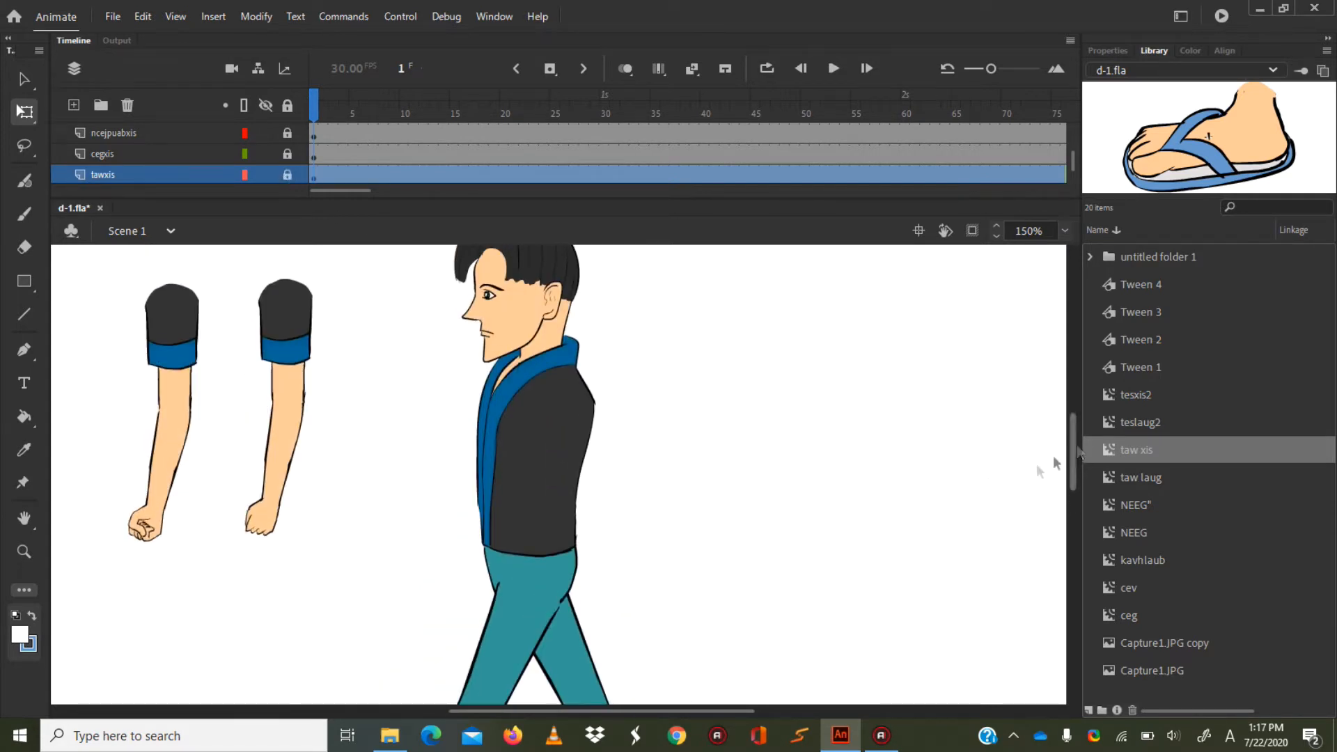
left_click(282, 324)
left_click_drag(287, 322, 556, 427)
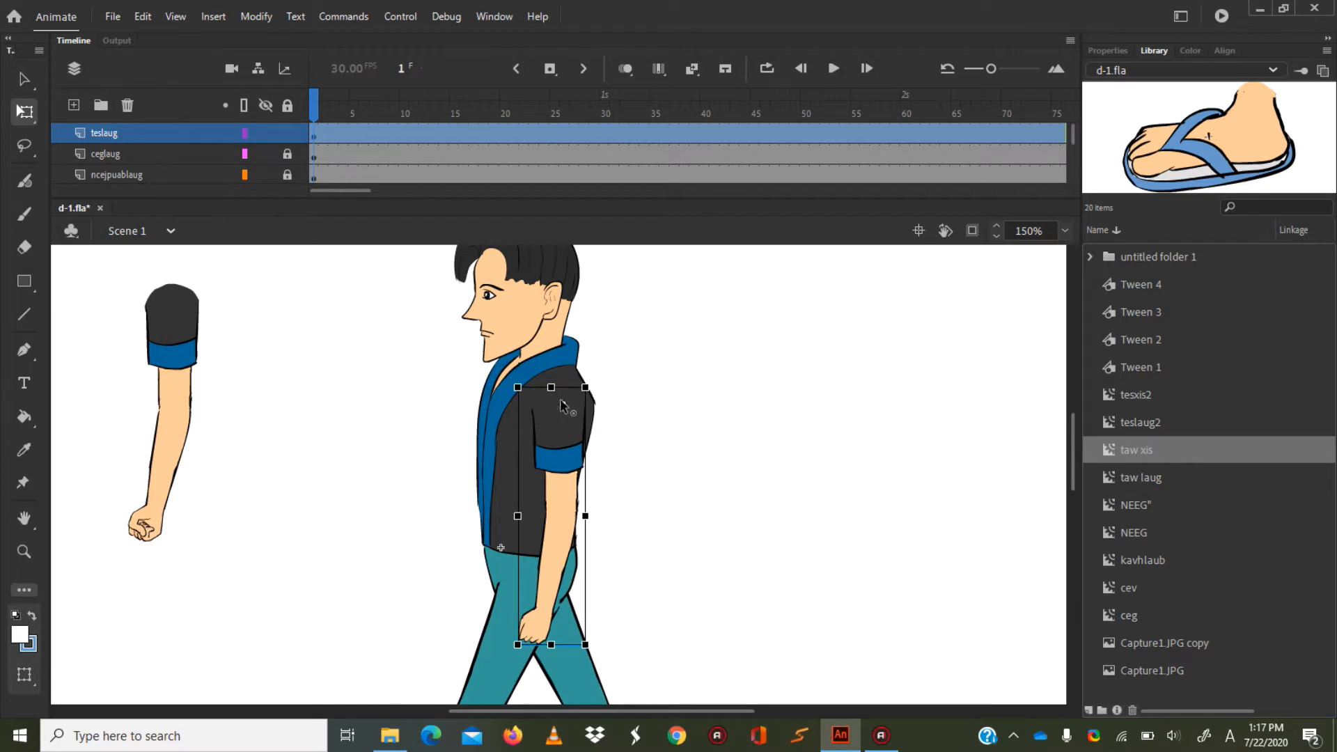
left_click_drag(597, 663, 634, 670)
mouse_move(612, 676)
left_mouse_down()
mouse_move(568, 672)
mouse_move(622, 658)
left_mouse_up()
left_click_drag(1075, 434, 1075, 454)
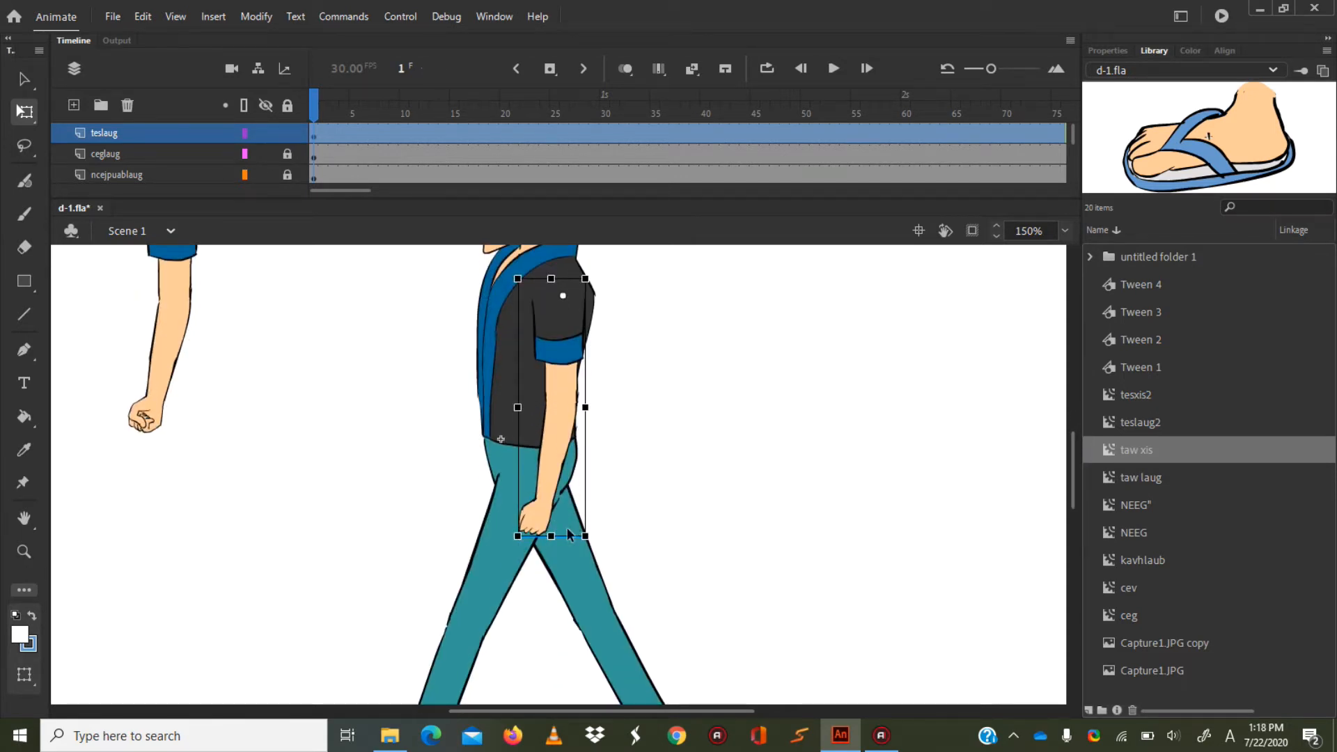
left_click_drag(611, 552, 695, 524)
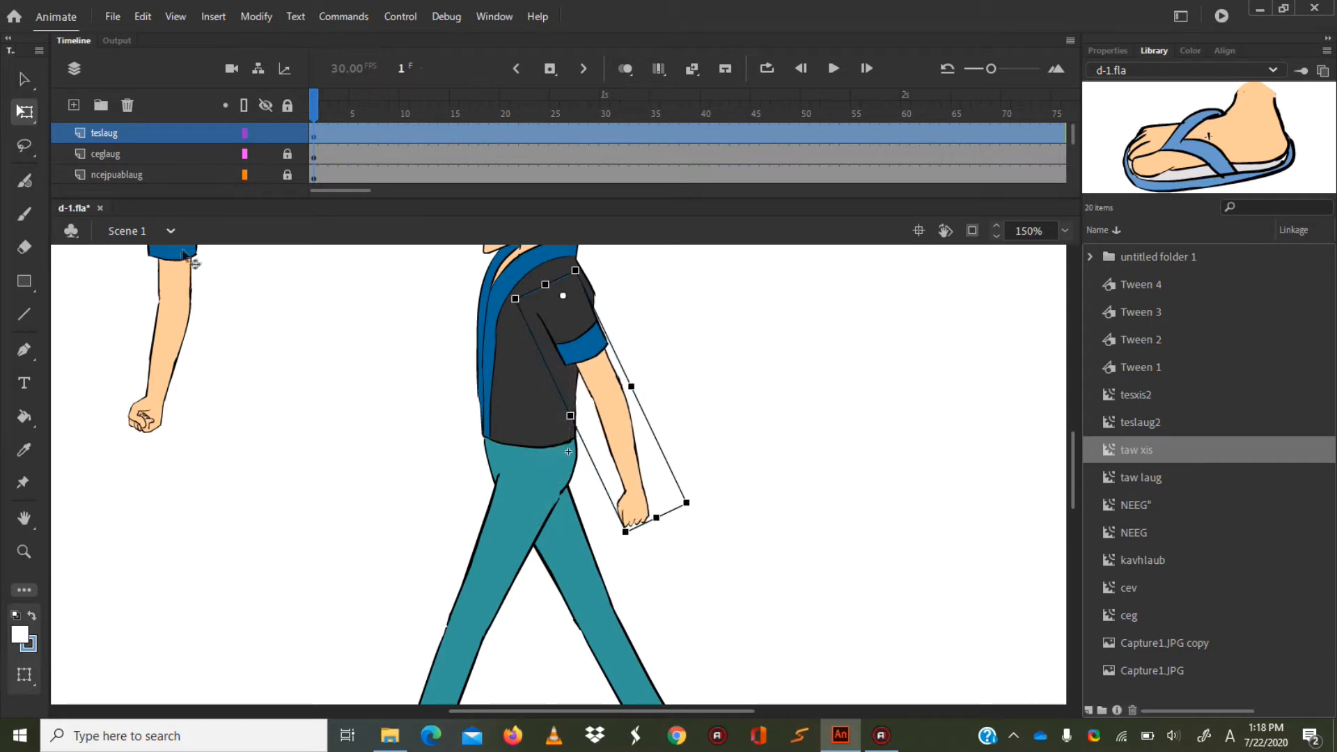
Rotate the tesxis arm forward around its upper end, place it at the shoulder behind the torso and lock its layer.
left_click(174, 271)
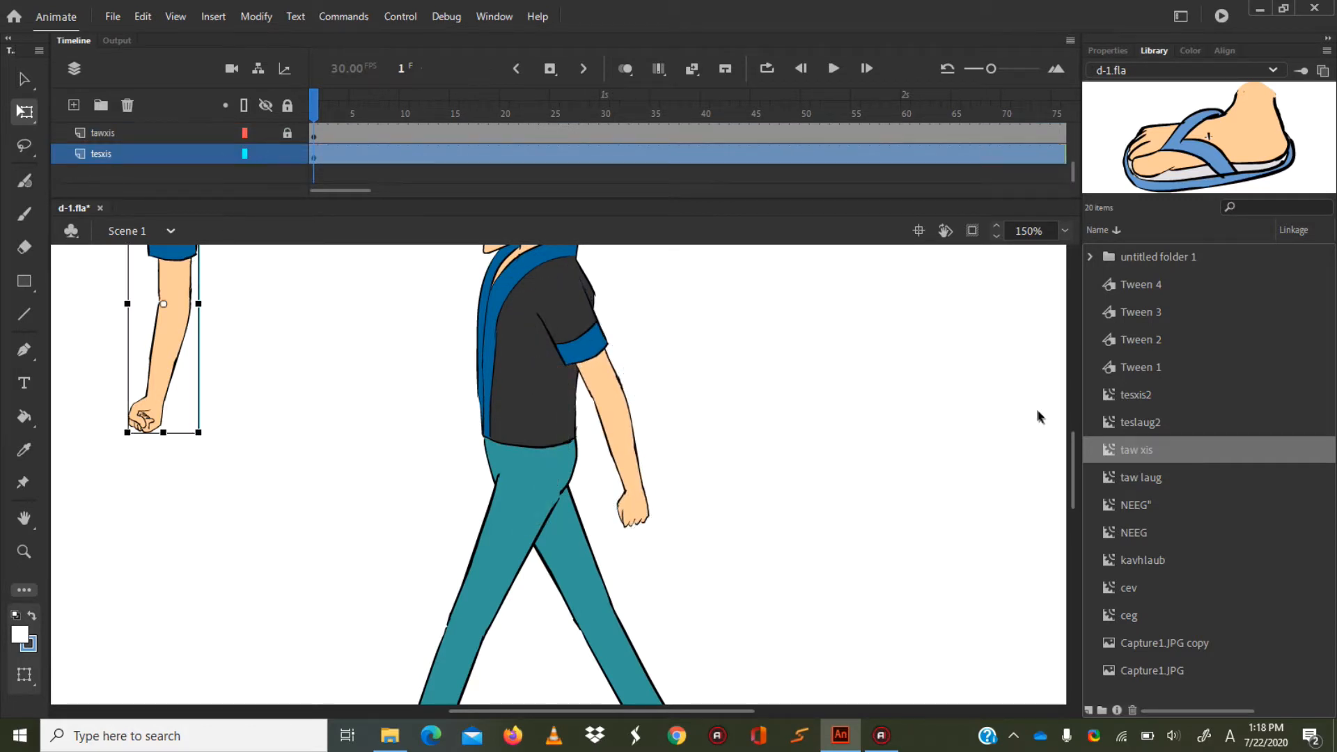
left_click_drag(1075, 438, 1075, 424)
left_click_drag(162, 387, 456, 371)
left_click_drag(491, 609, 353, 597)
left_click_drag(426, 385, 518, 412)
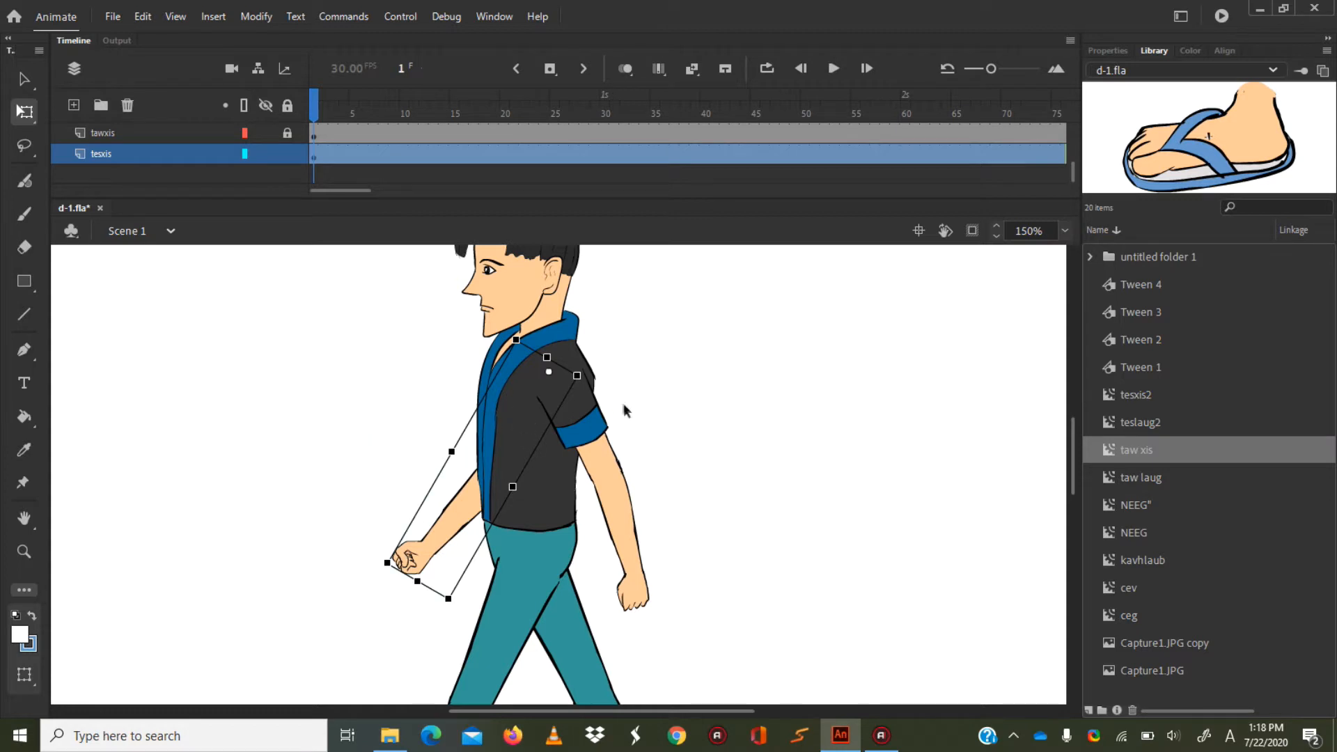
left_click_drag(1073, 432, 1073, 441)
left_click(287, 149)
Unlock all of the character's layers and select all the body parts.
left_click_drag(1074, 174, 1085, 149)
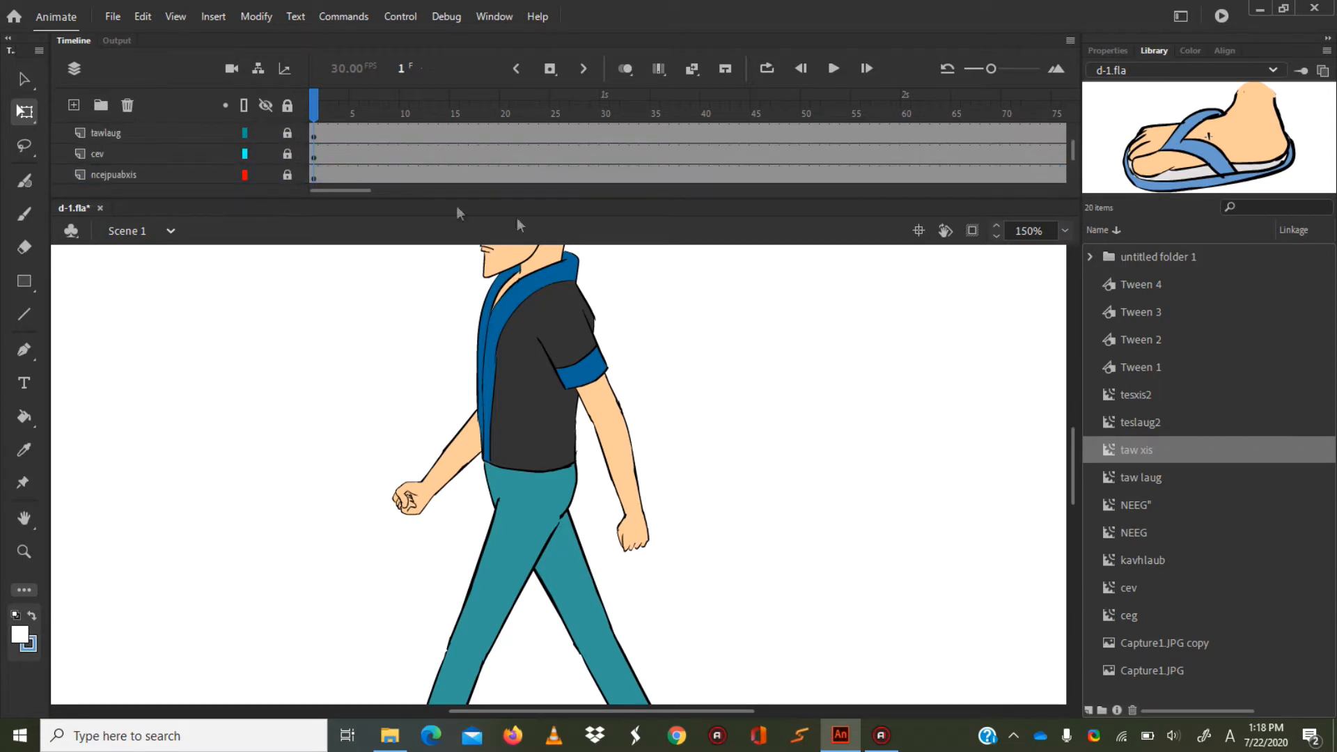
left_click(1064, 231)
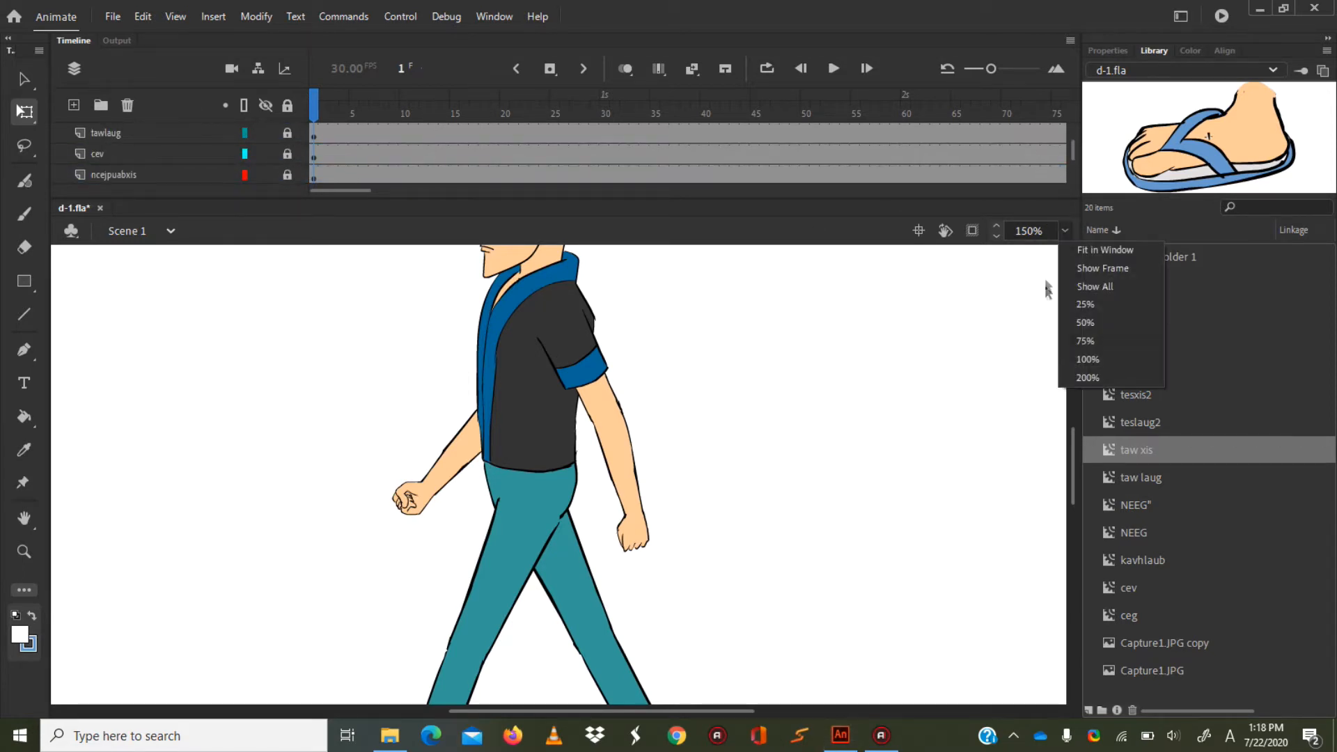
left_click(1076, 341)
mouse_move(1072, 452)
left_mouse_down()
mouse_move(1076, 479)
mouse_move(1076, 434)
mouse_move(1077, 465)
mouse_move(1077, 451)
left_mouse_up()
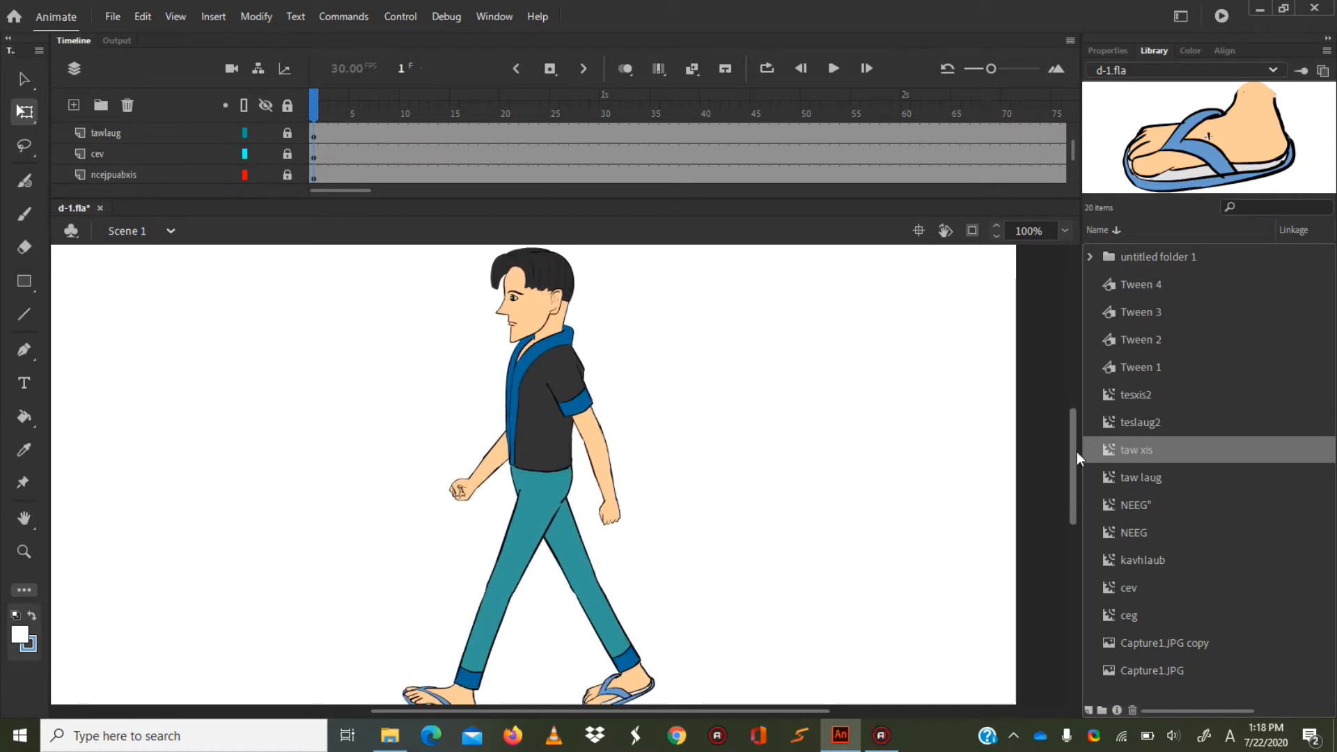
left_click(287, 105)
key("ctrl+a")
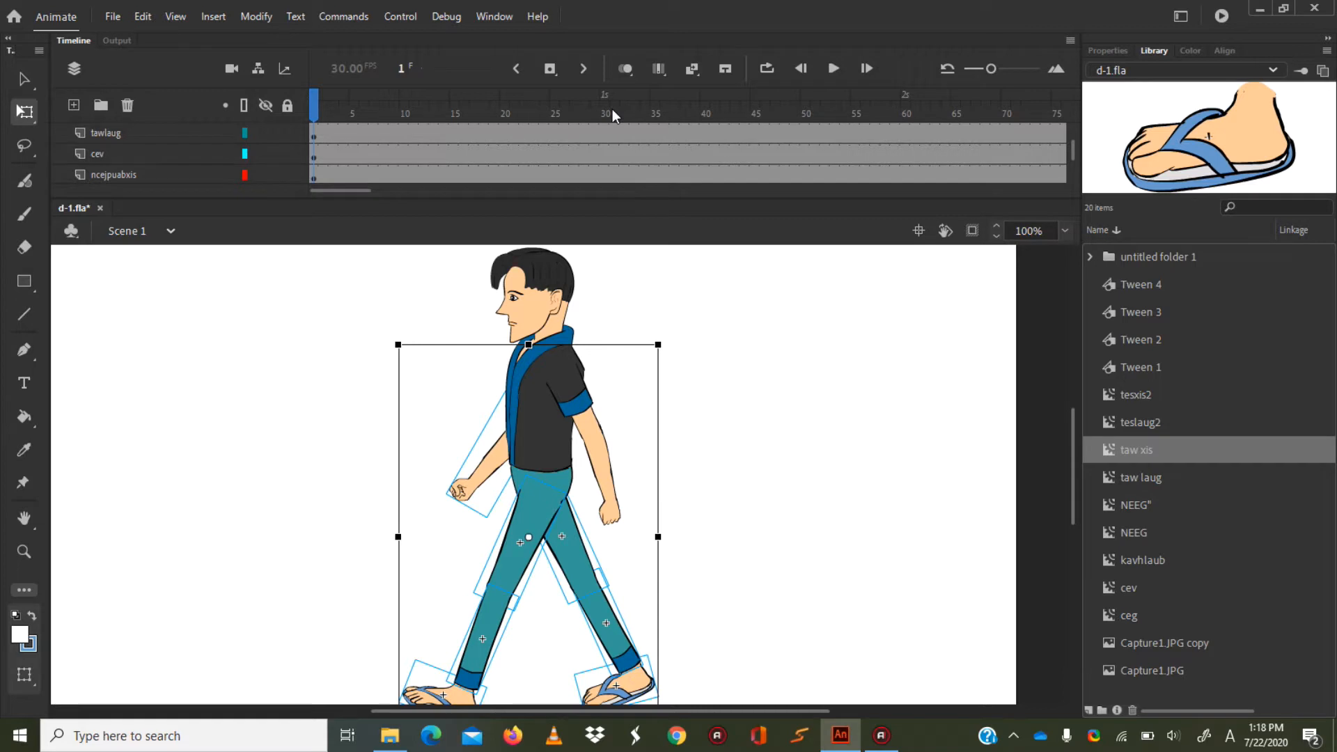
Insert keyframes at frame 55 on every layer from teslaug through tesxis.
left_click(606, 127)
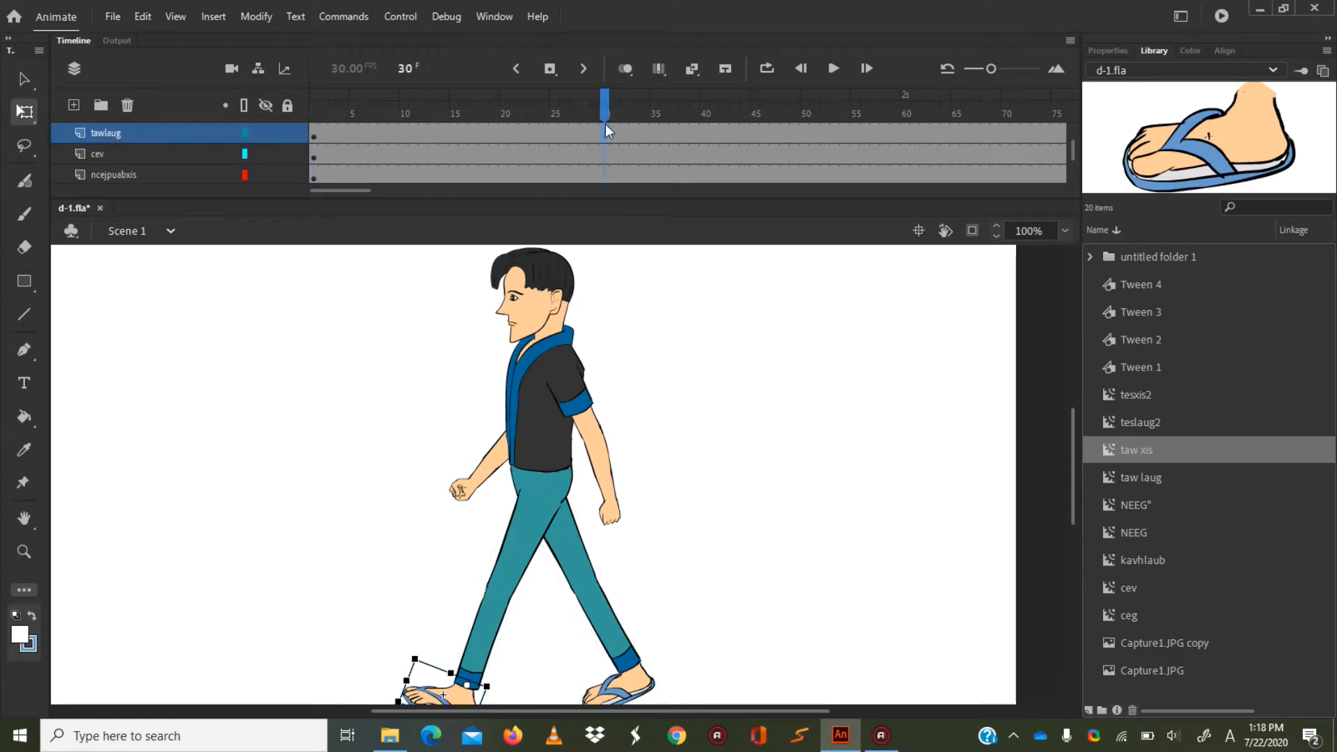
left_click_drag(1076, 157, 1081, 120)
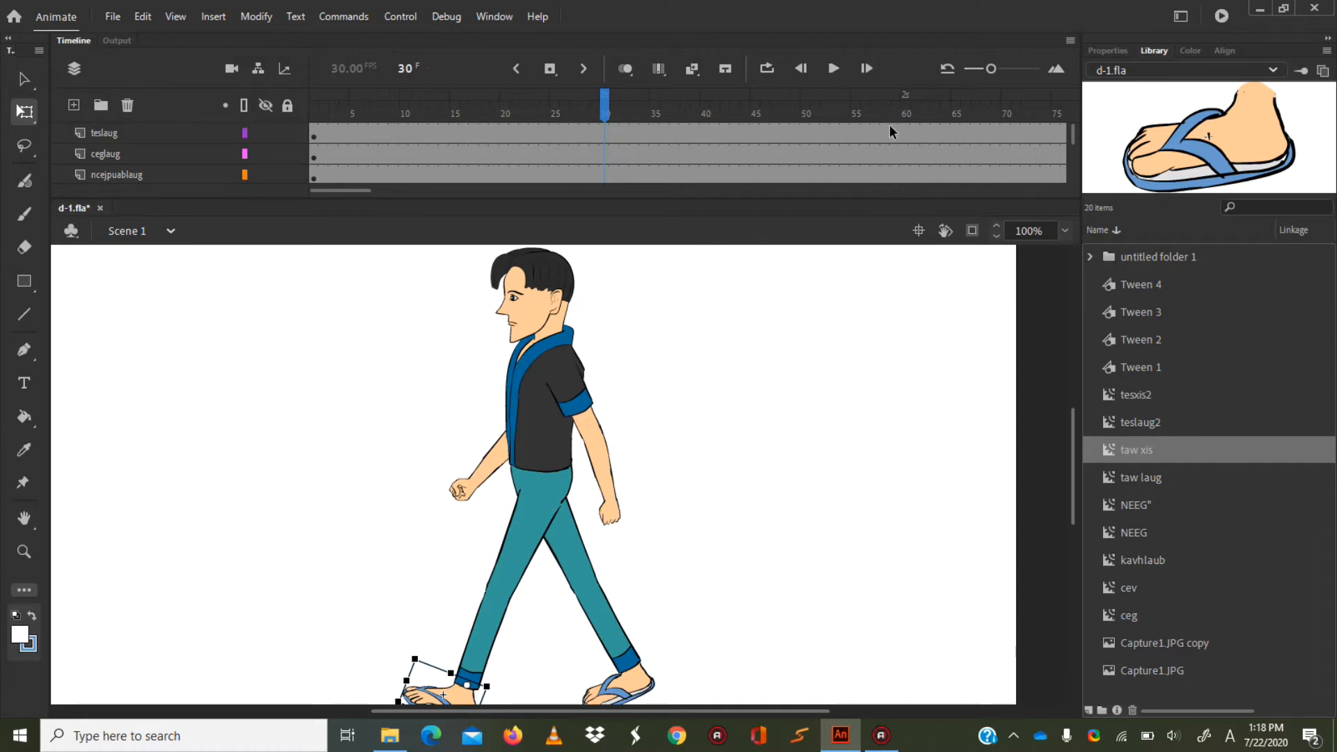
left_click(850, 125)
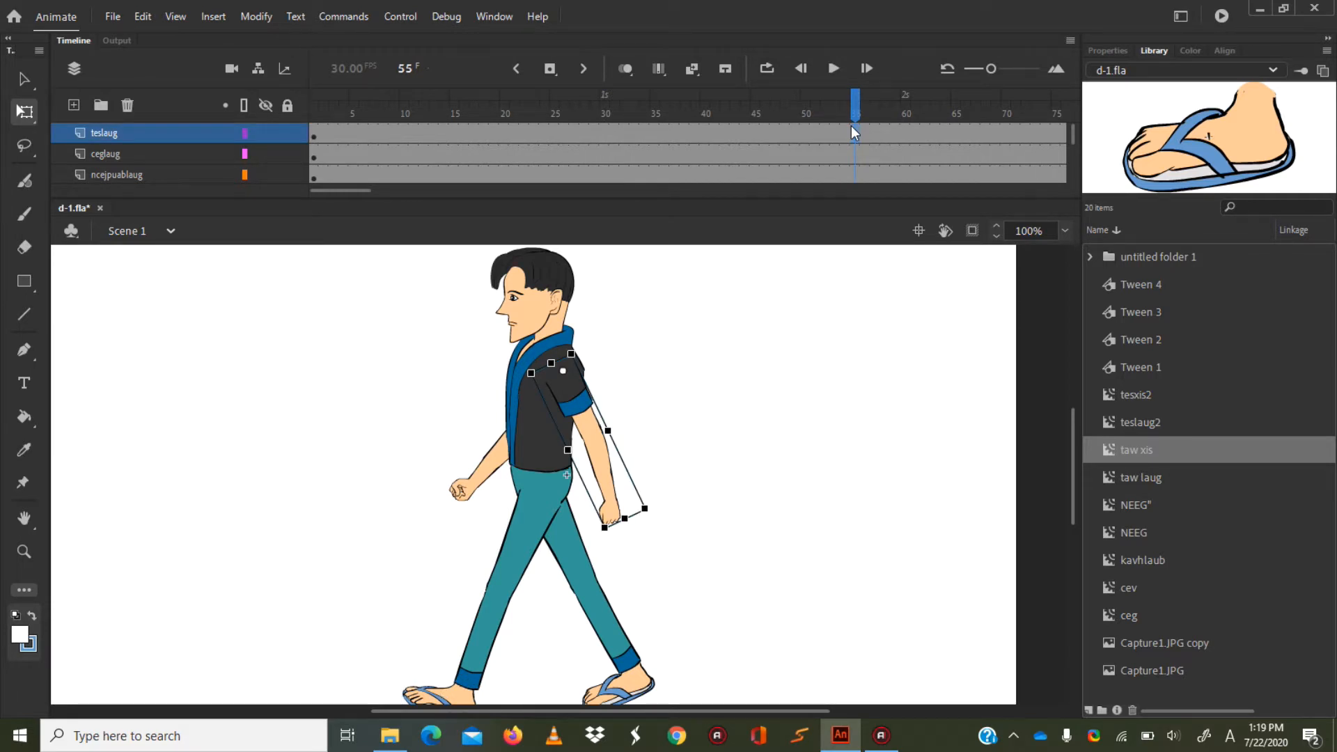
left_click_drag(1072, 136, 1072, 178)
left_click(855, 153)
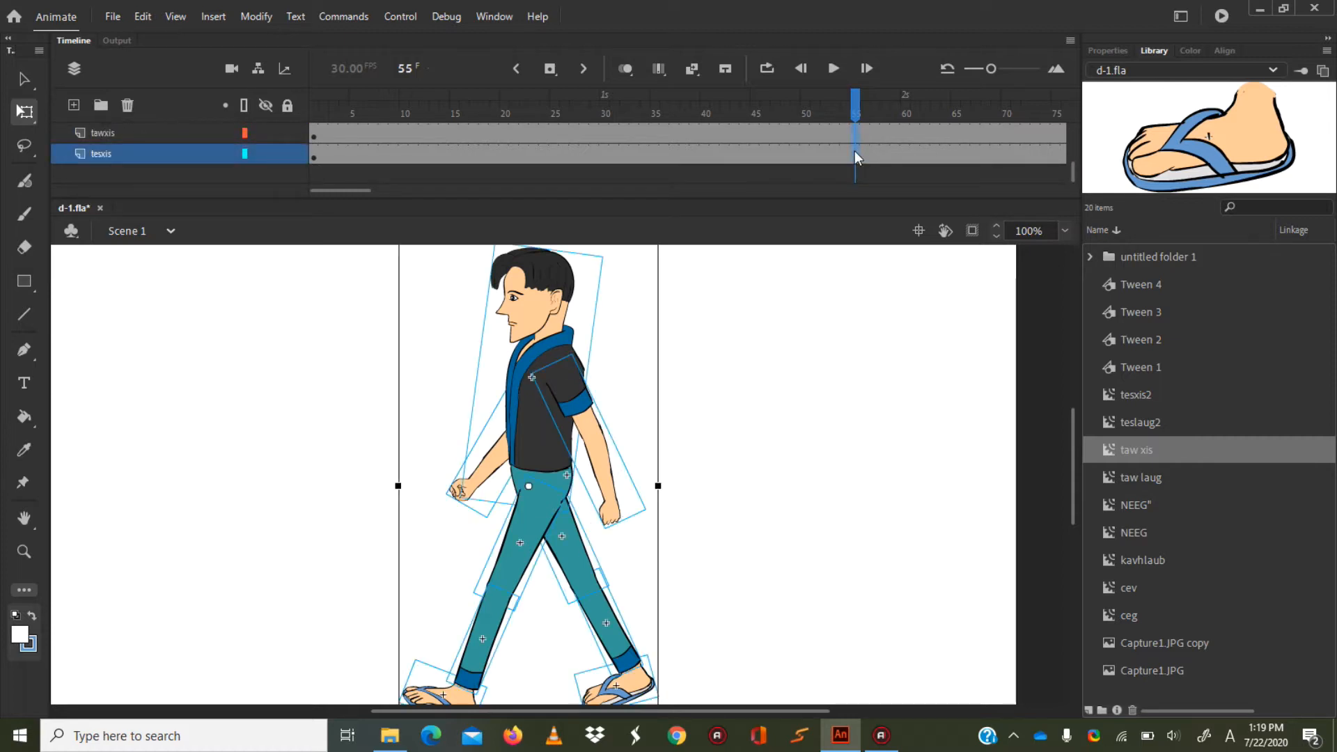
right_click(859, 155)
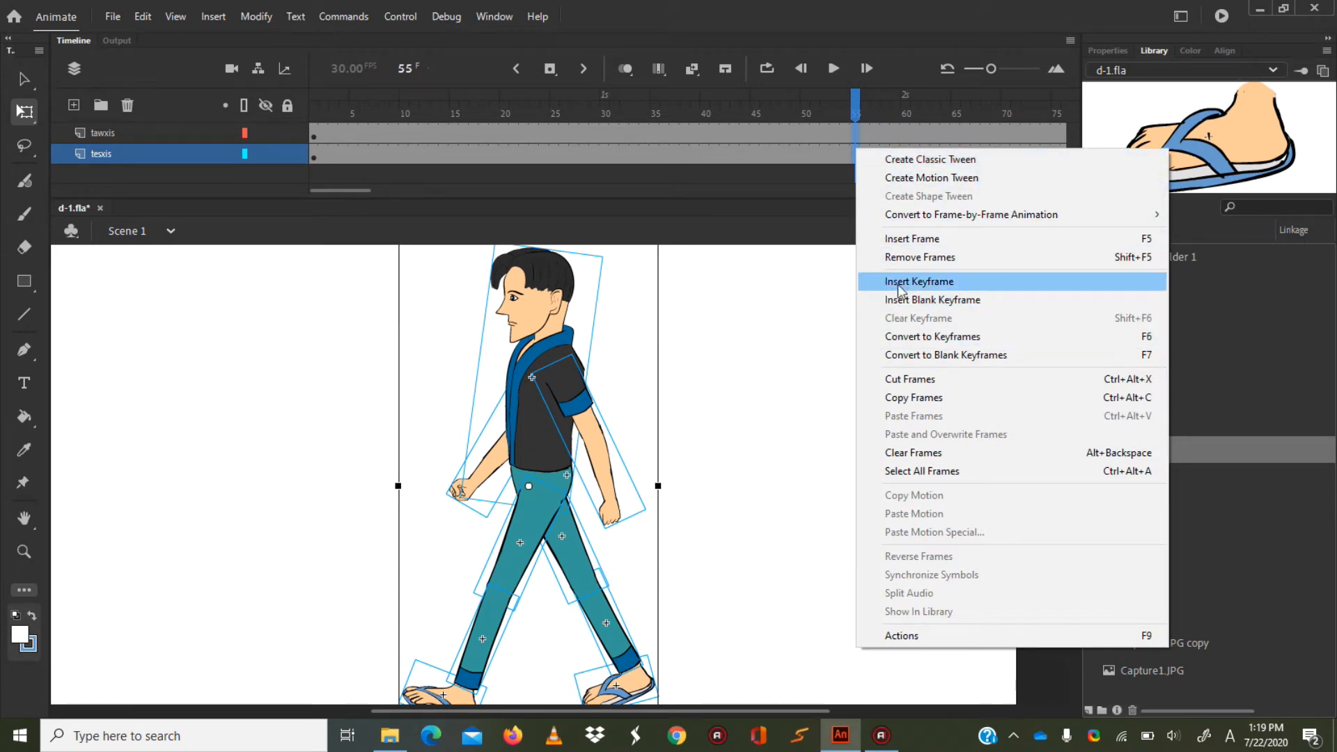
left_click(945, 283)
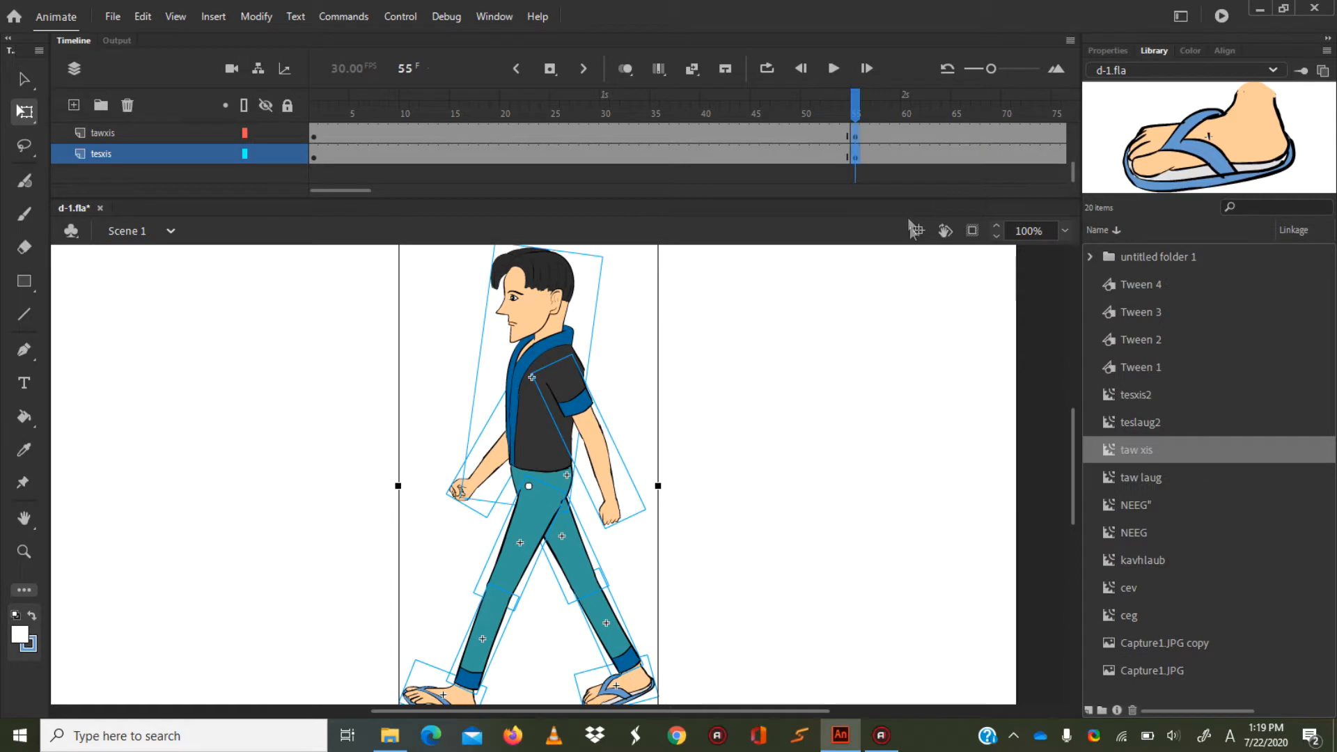
key("ctrl+z")
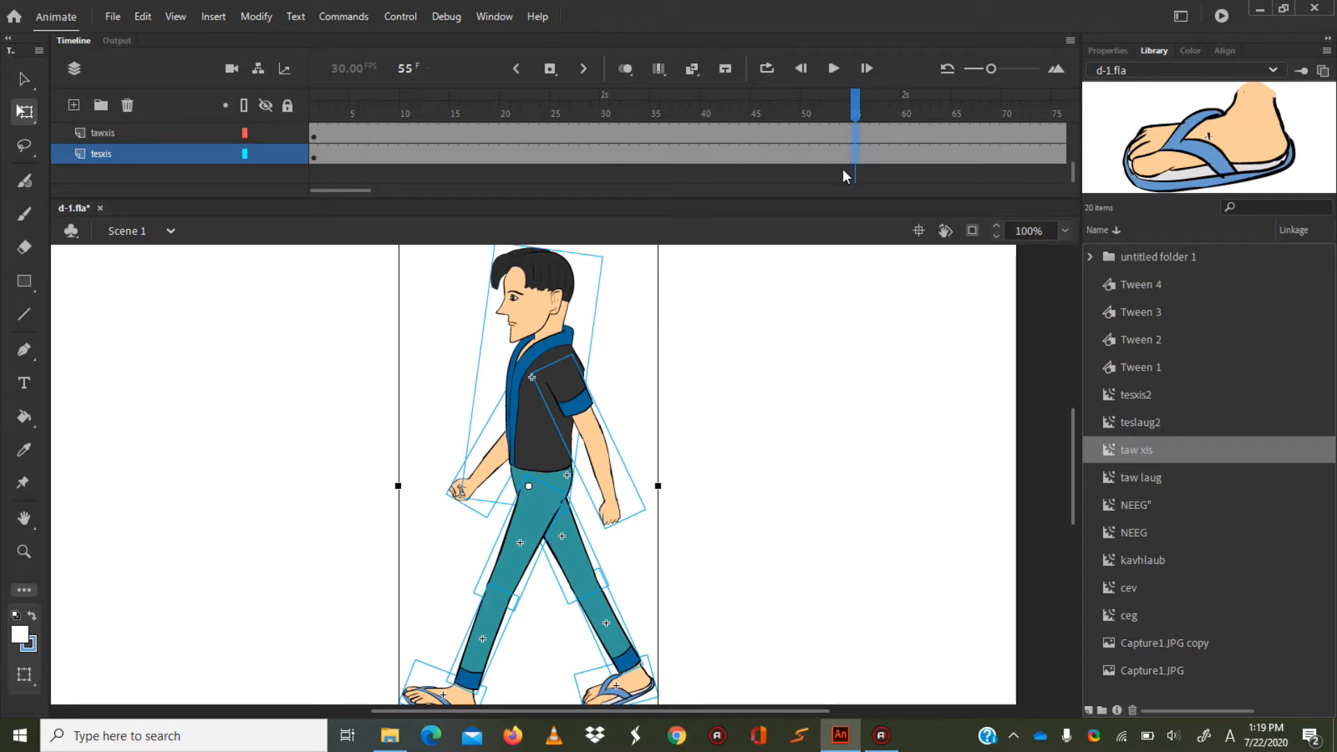
right_click(854, 161)
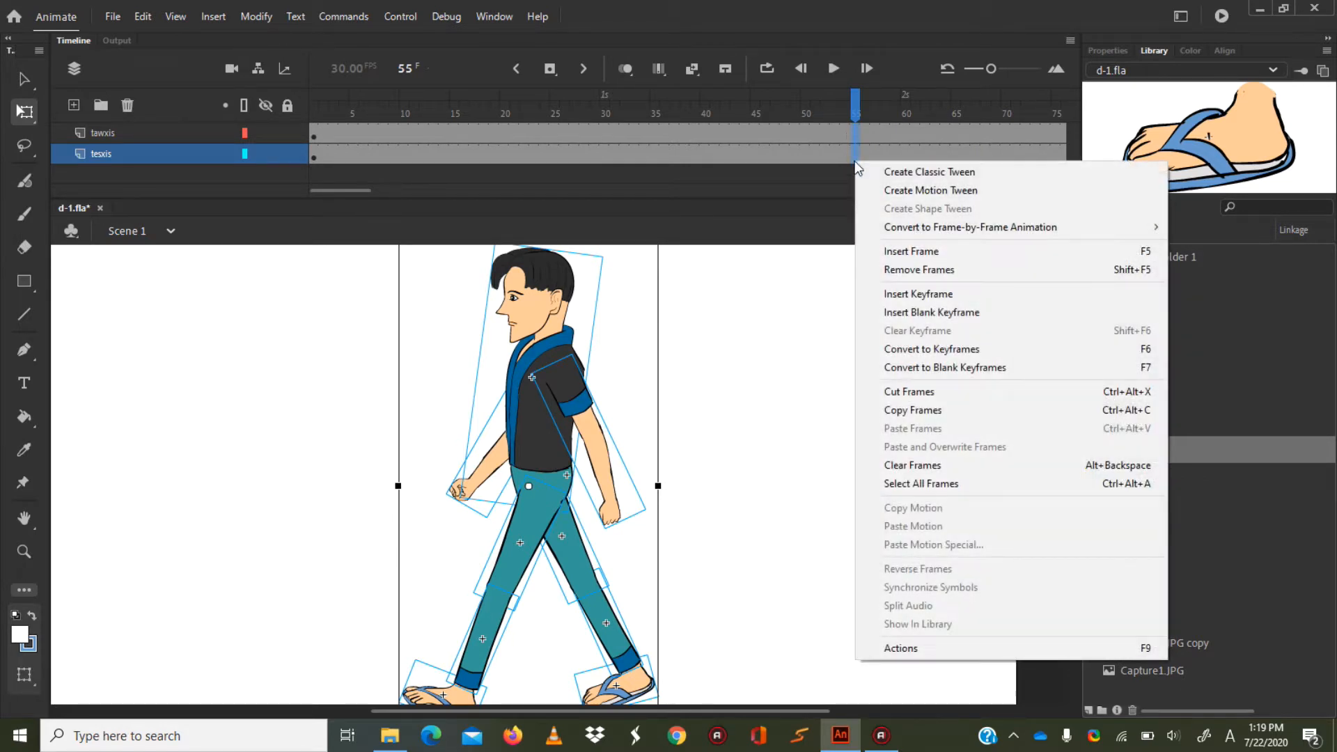
left_click(886, 294)
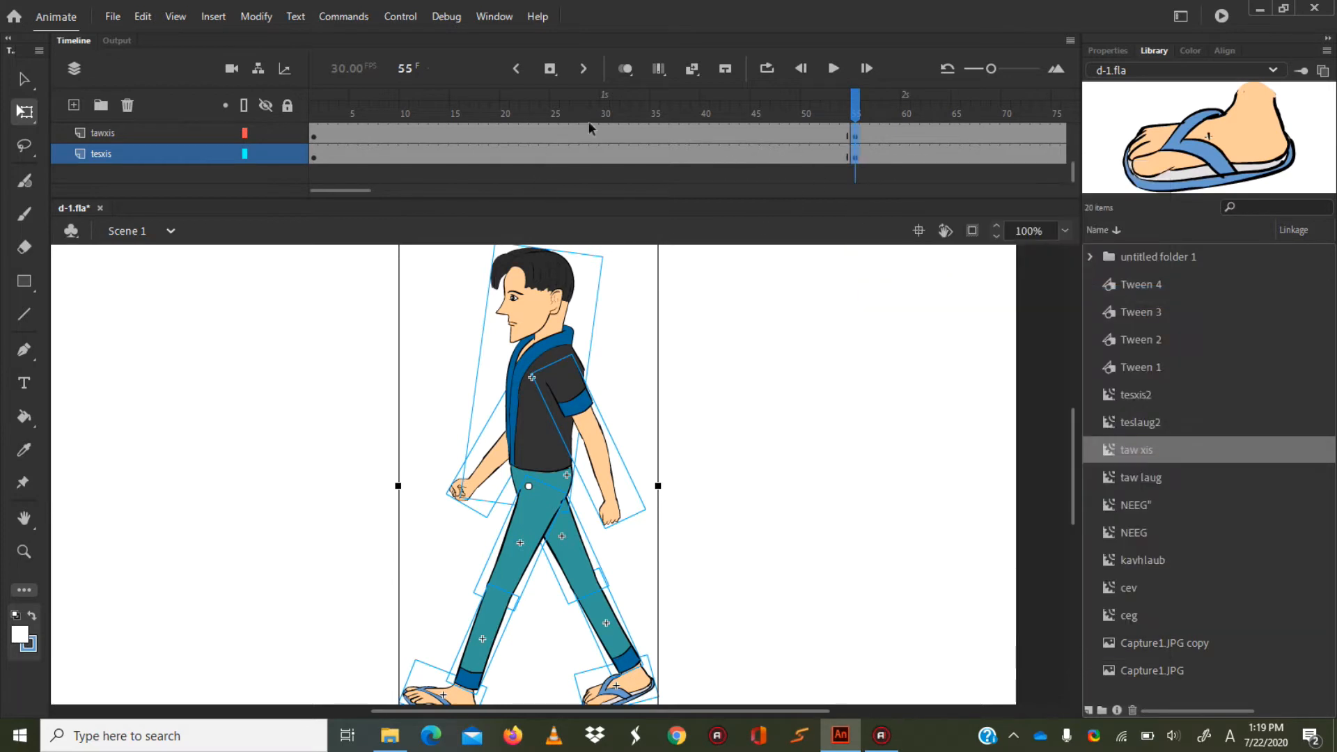
Insert keyframes at frame 31 on every layer from tesxis up to teslaug.
left_click(626, 161)
left_click(615, 158)
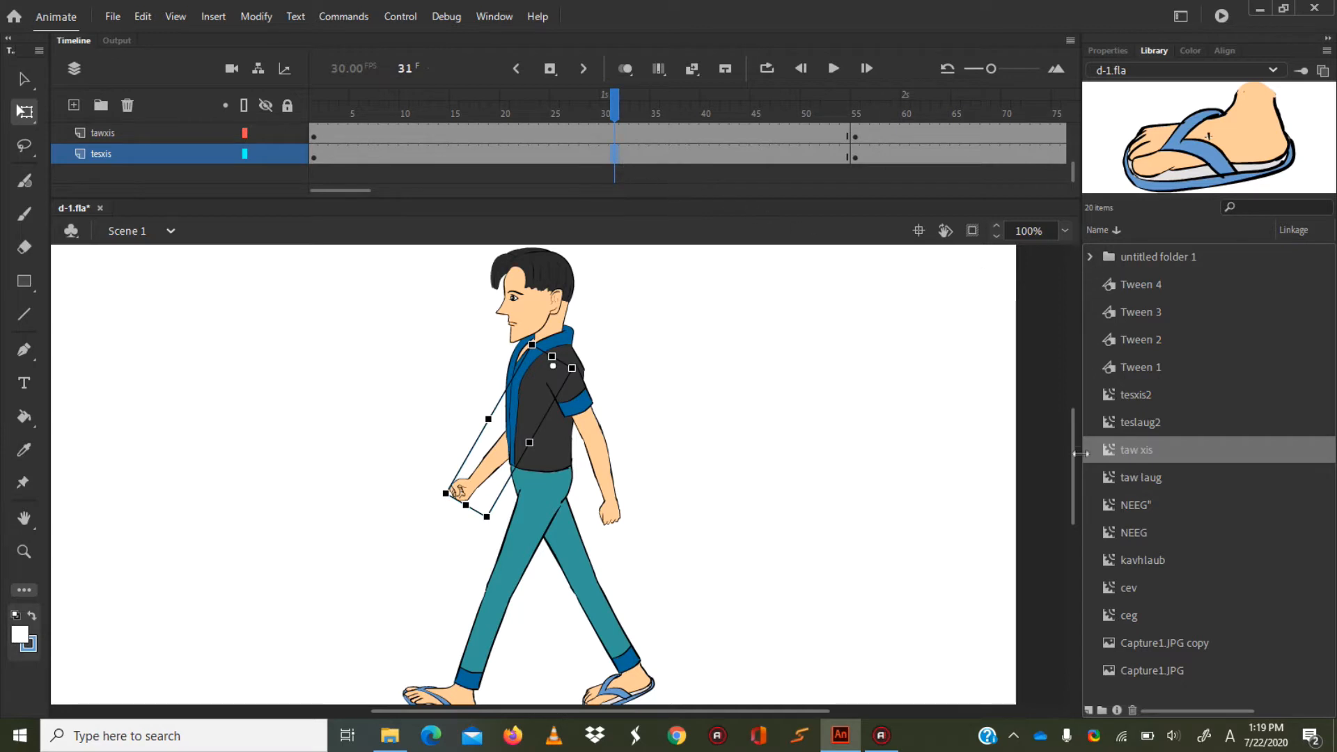
mouse_move(1073, 460)
left_mouse_down()
mouse_move(1076, 369)
mouse_move(1075, 453)
left_mouse_up()
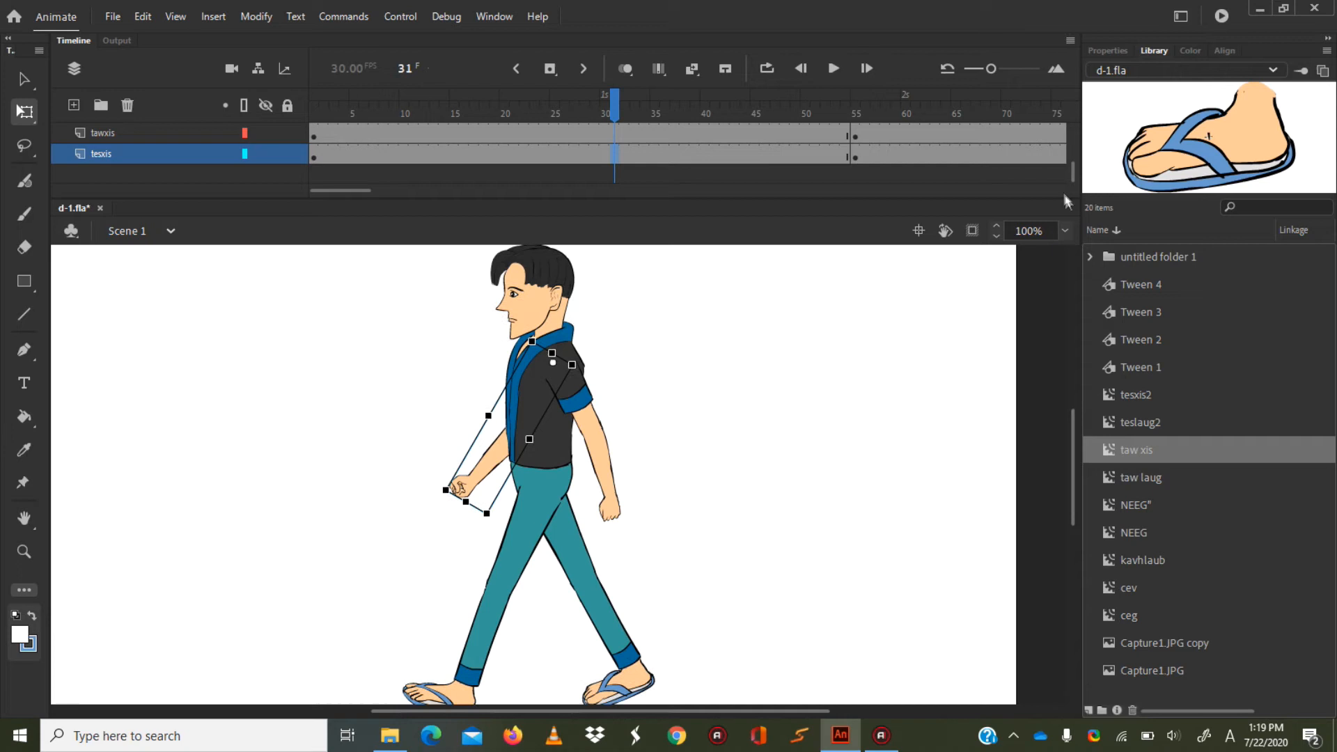
scroll(1070, 178, "up", 2)
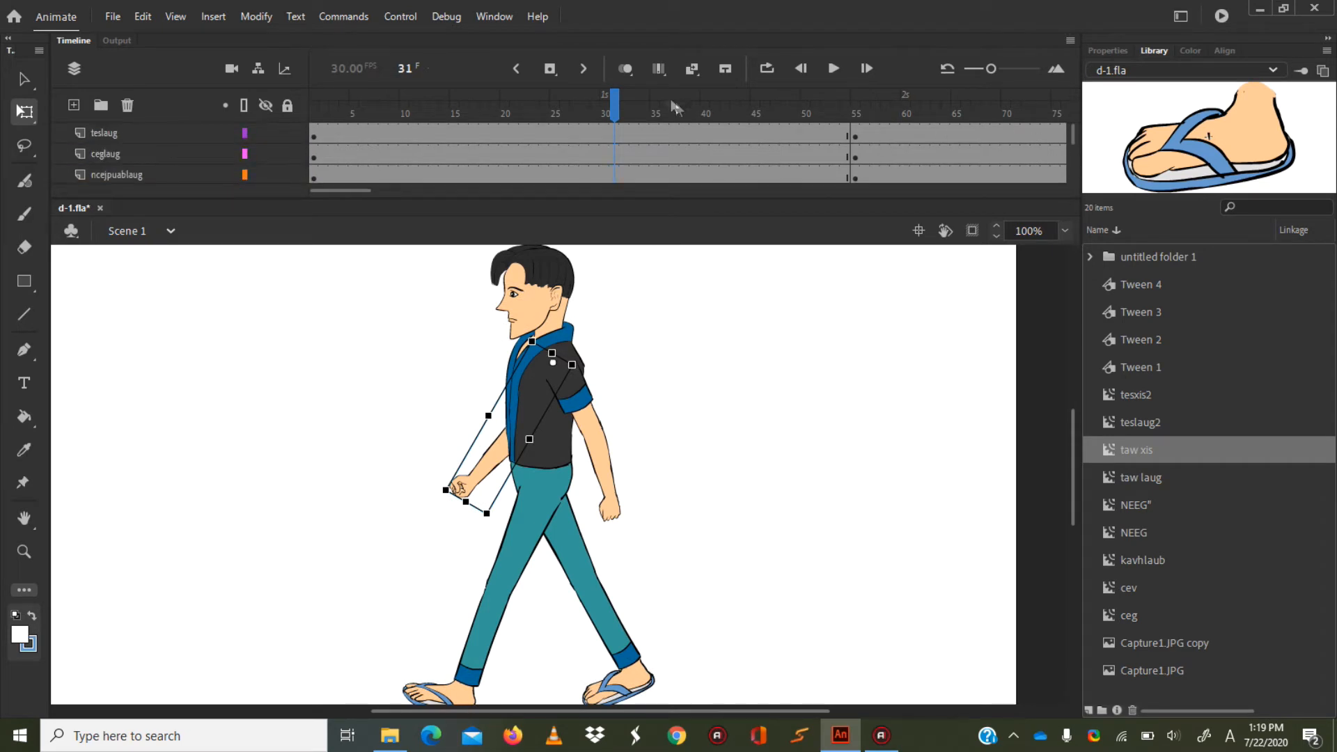
left_click(613, 130)
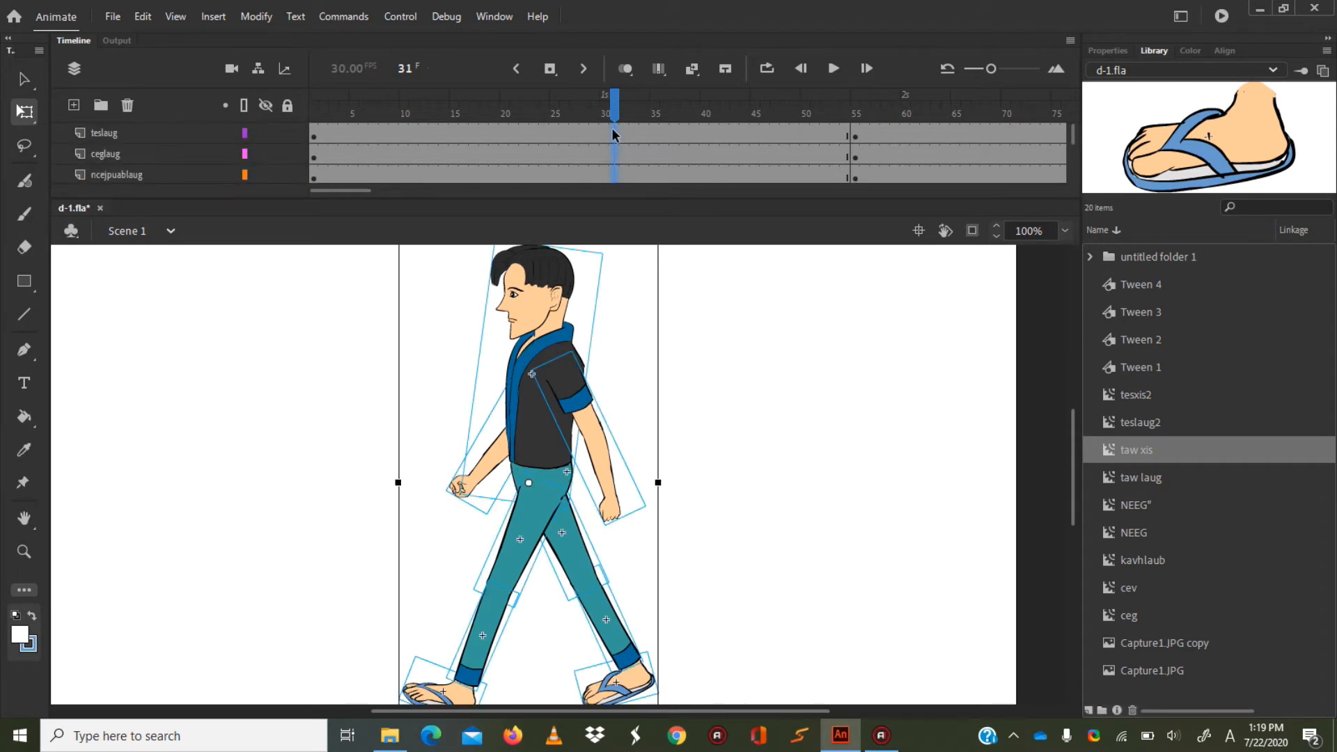
right_click(612, 130)
left_click(686, 263)
At frame 31, rotate the ncejpuabxis thigh forward from the hips to match the front thigh's angle.
left_click_drag(1068, 440, 1068, 450)
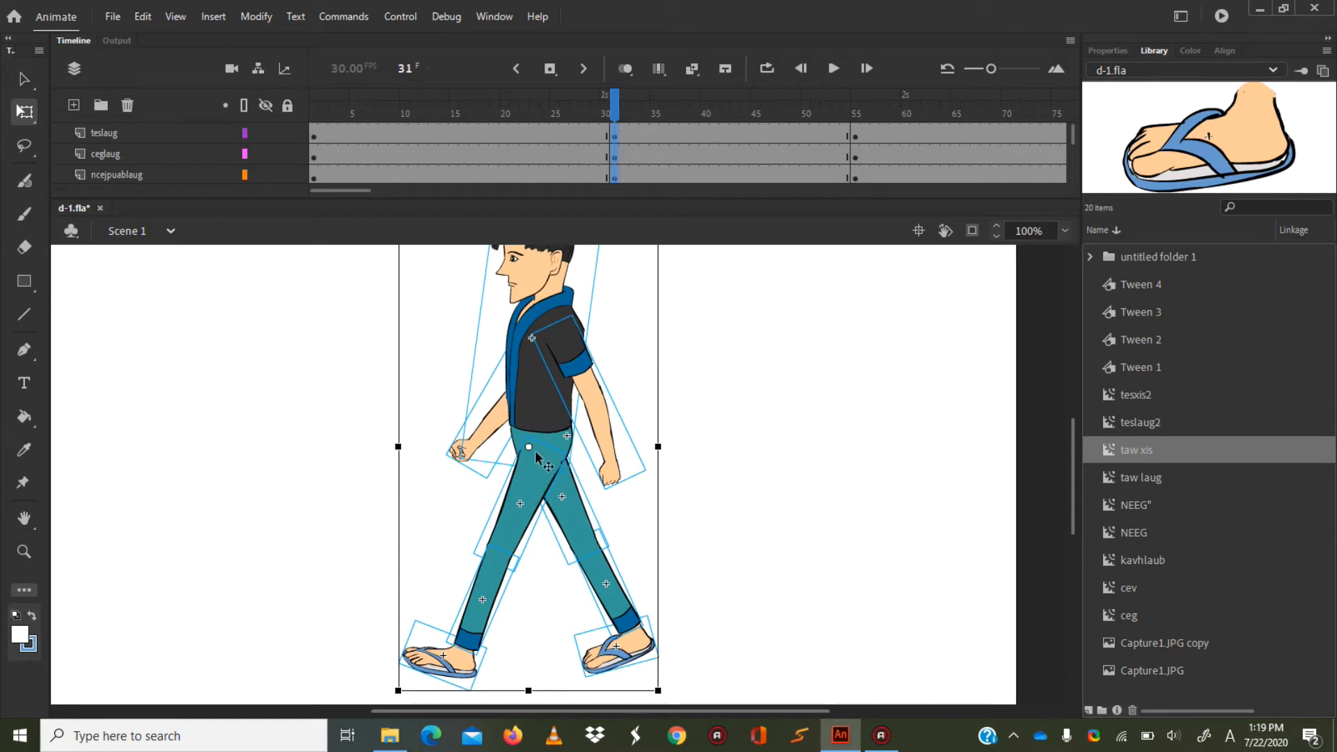
left_click(746, 477)
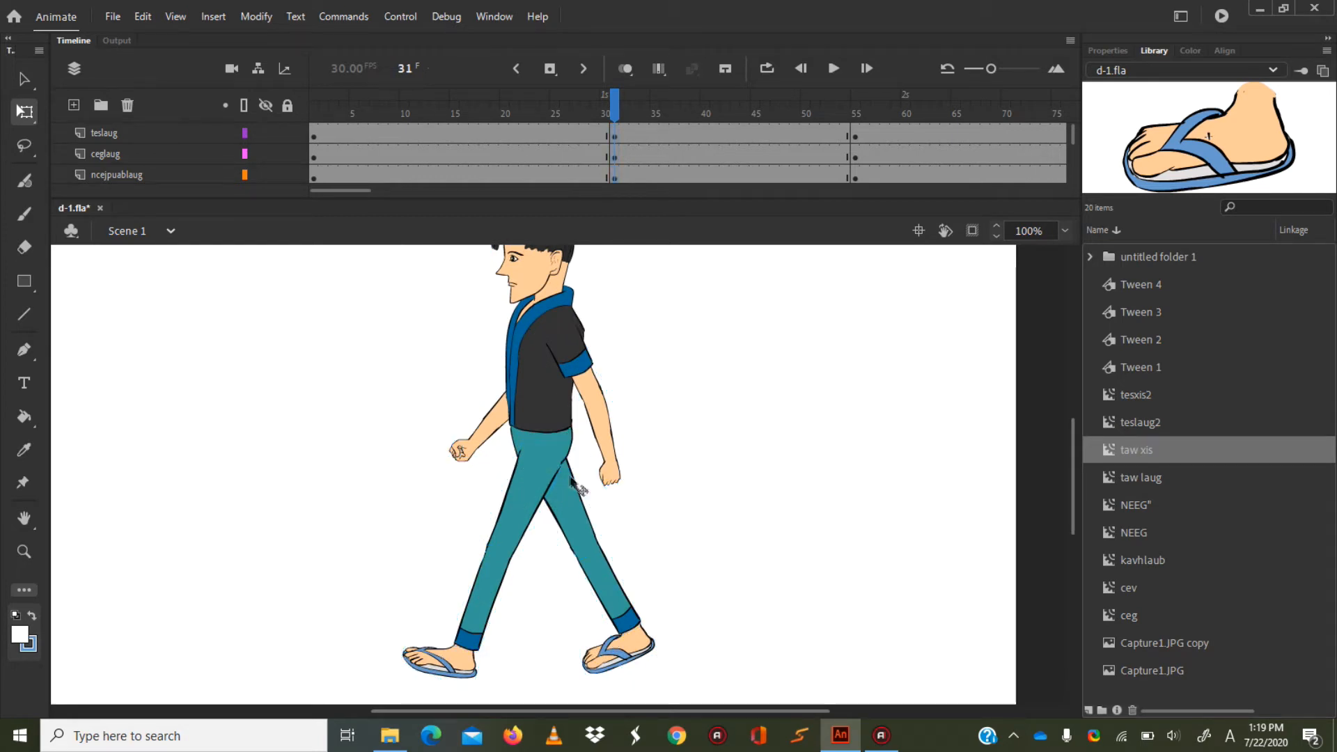
left_click(546, 487)
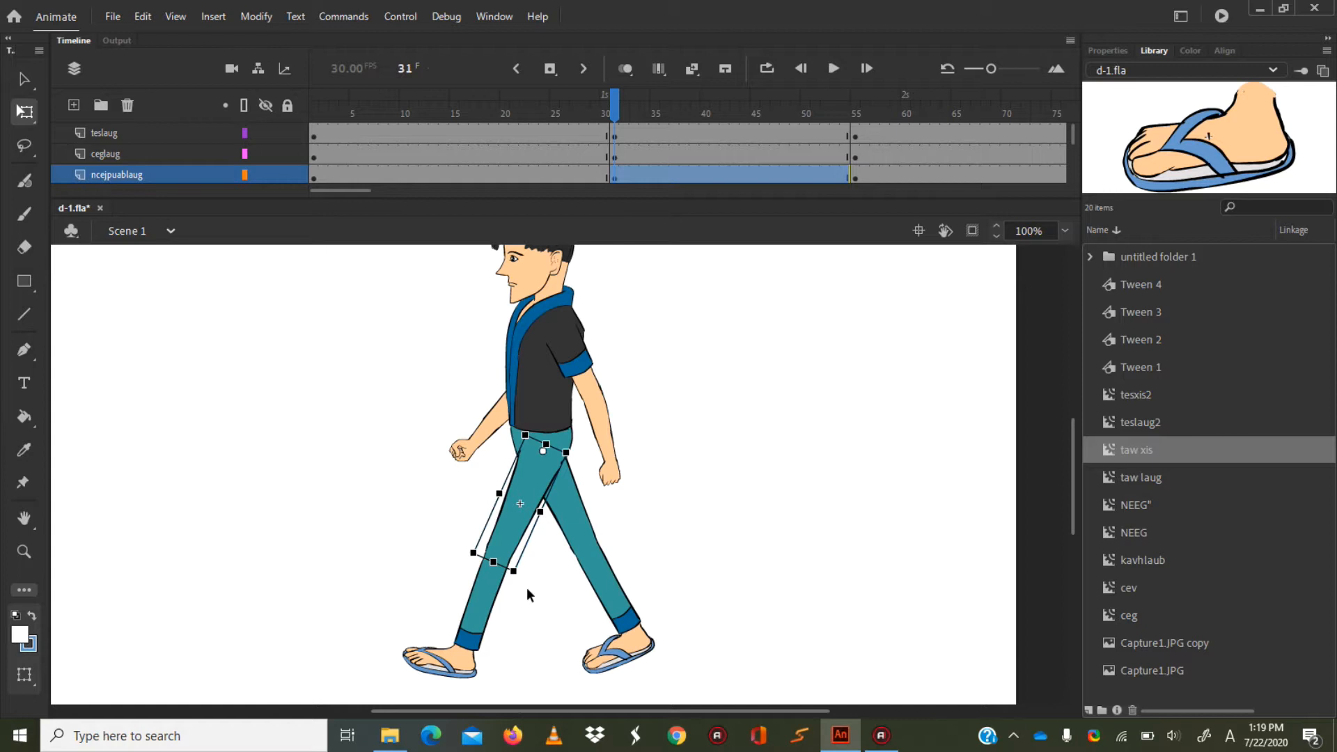
left_click(572, 502)
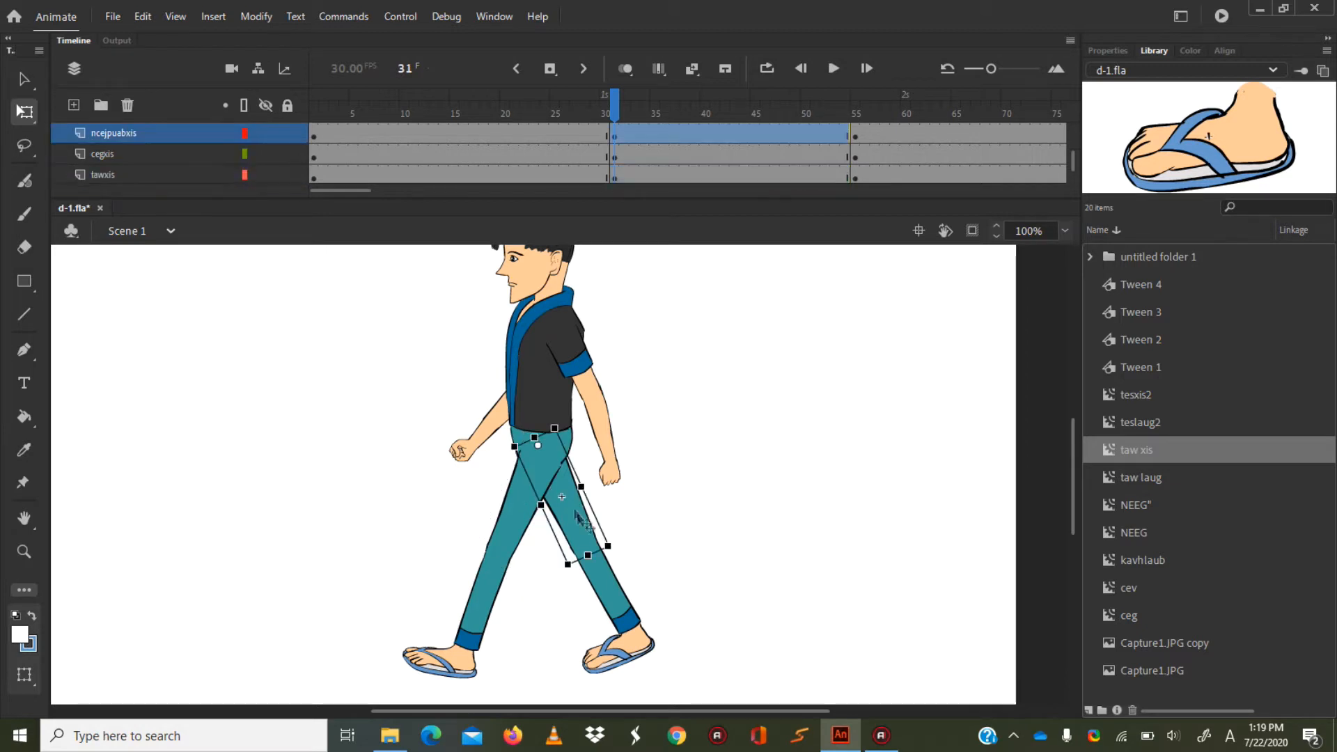
left_click_drag(619, 548, 518, 569)
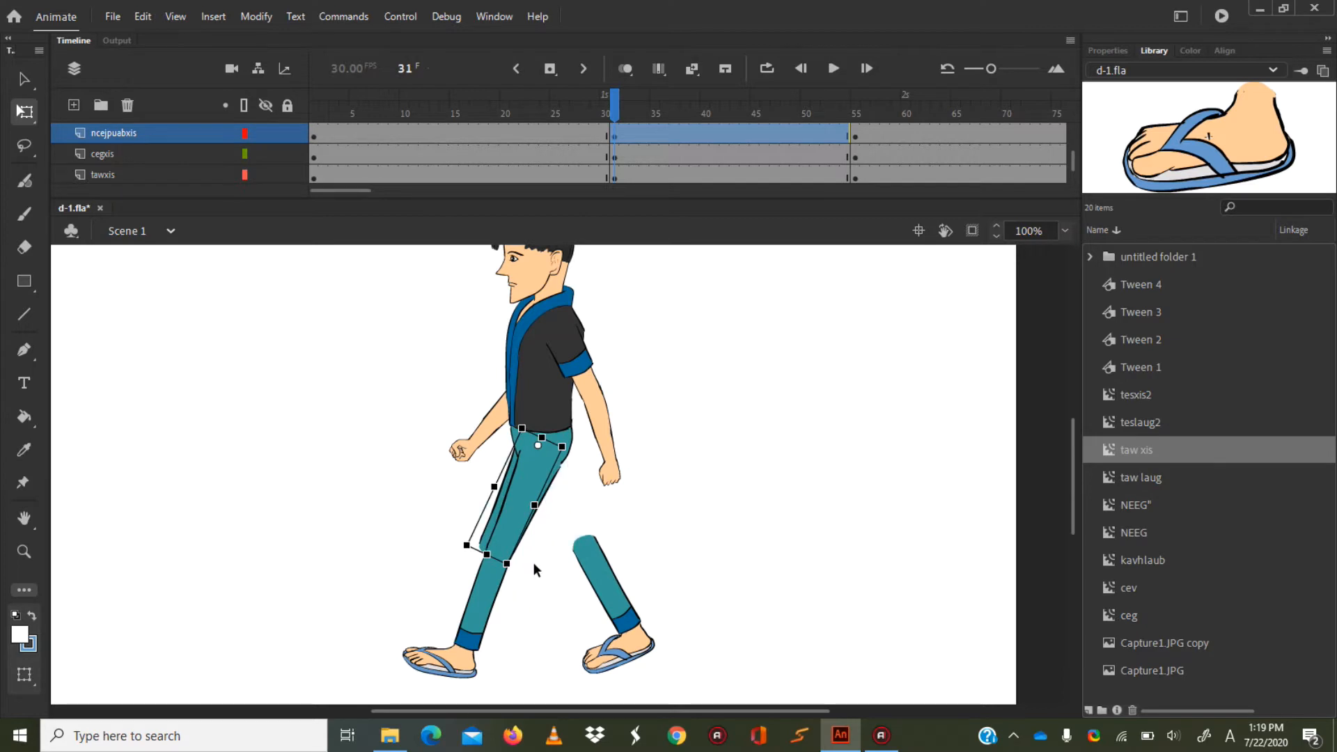
At frame 31, rotate the ncejpuablaug thigh backward from the hips into the rear leg's position.
left_click(535, 557)
left_click(529, 493)
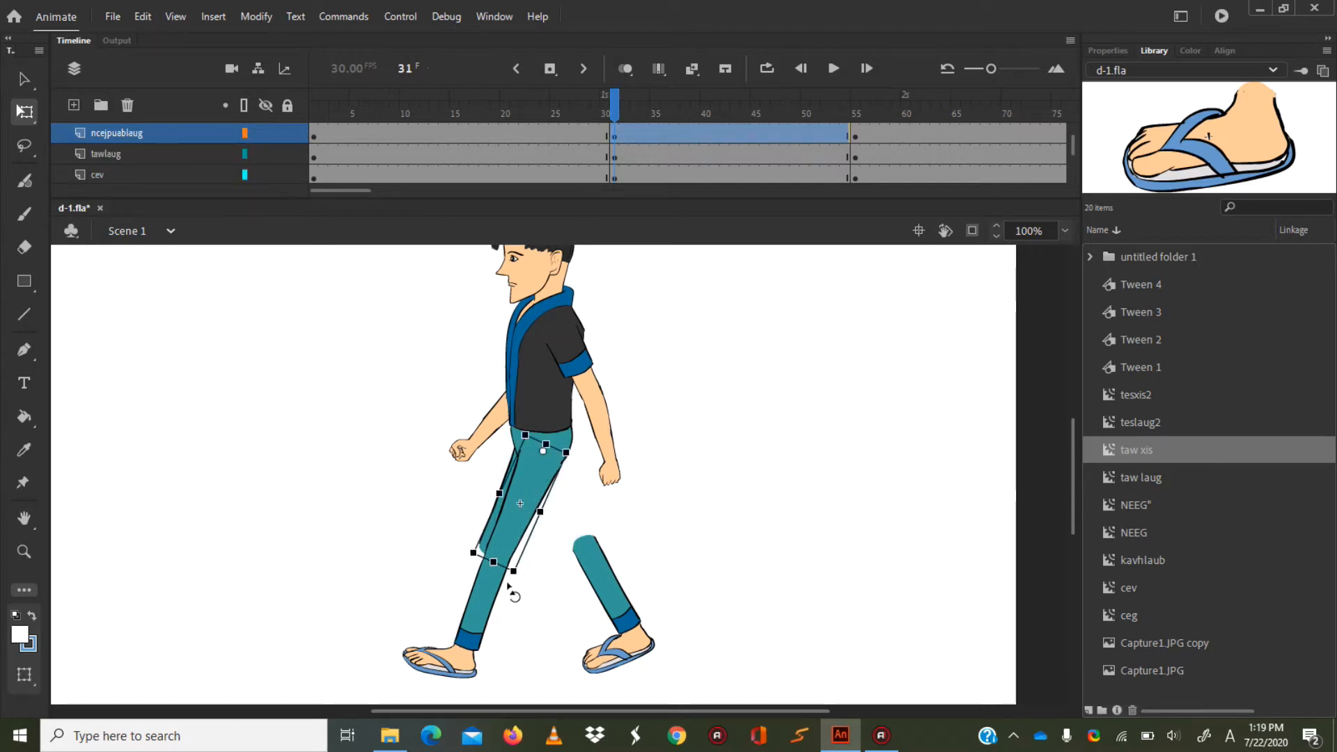
left_click_drag(516, 593, 630, 567)
left_click(516, 528)
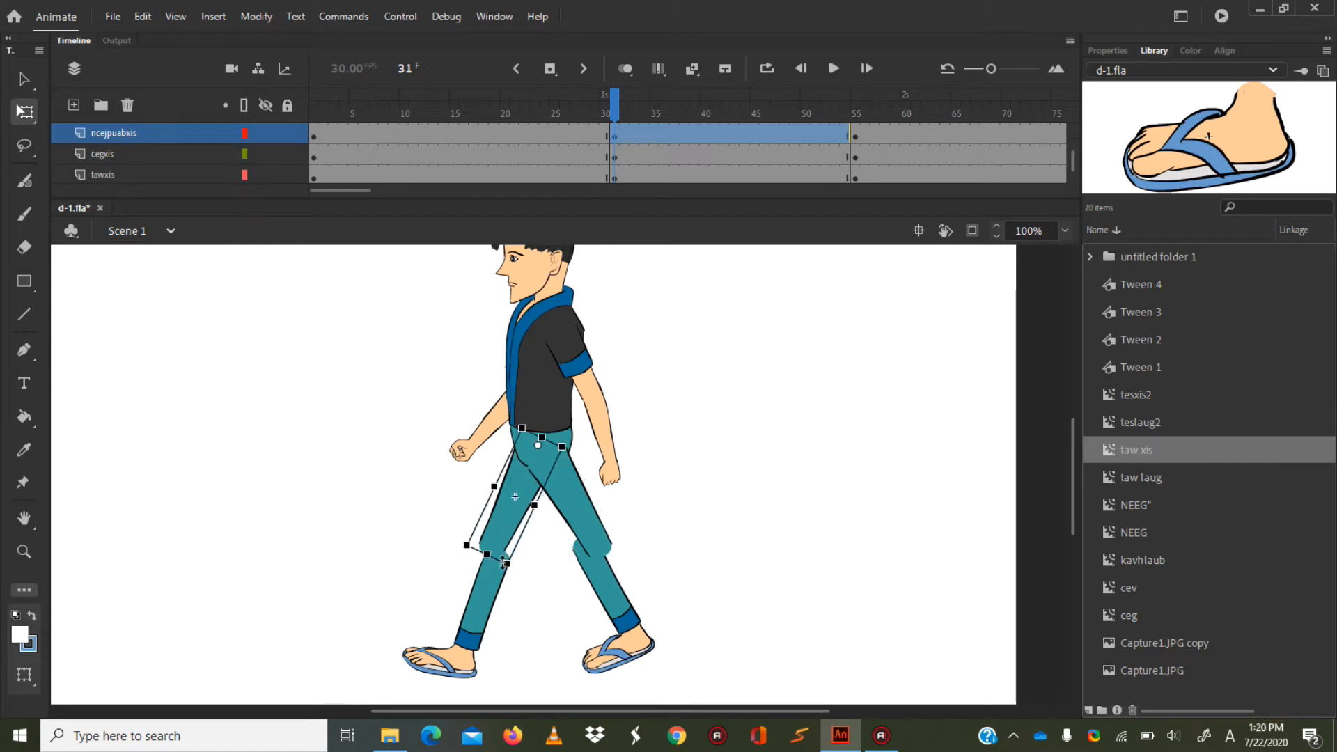
left_click_drag(507, 573, 514, 578)
key("ctrl+z")
At frame 31, move the ceglaug shin aside, then rotate the cegxis shin and place it under the forward thigh's knee.
left_click(604, 538)
left_click_drag(628, 554, 698, 572)
left_click(607, 581)
left_click(495, 554)
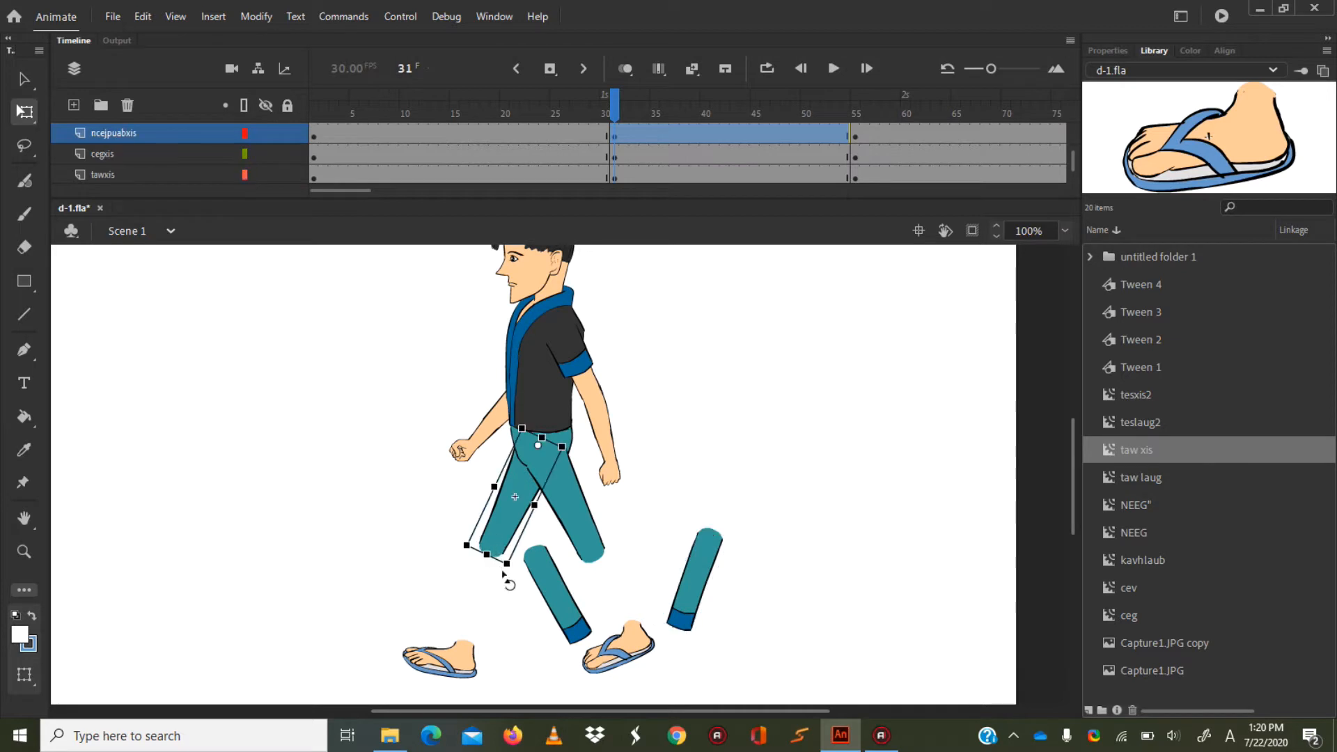
left_click(548, 612)
left_click_drag(602, 636, 525, 654)
left_click_drag(534, 561, 489, 566)
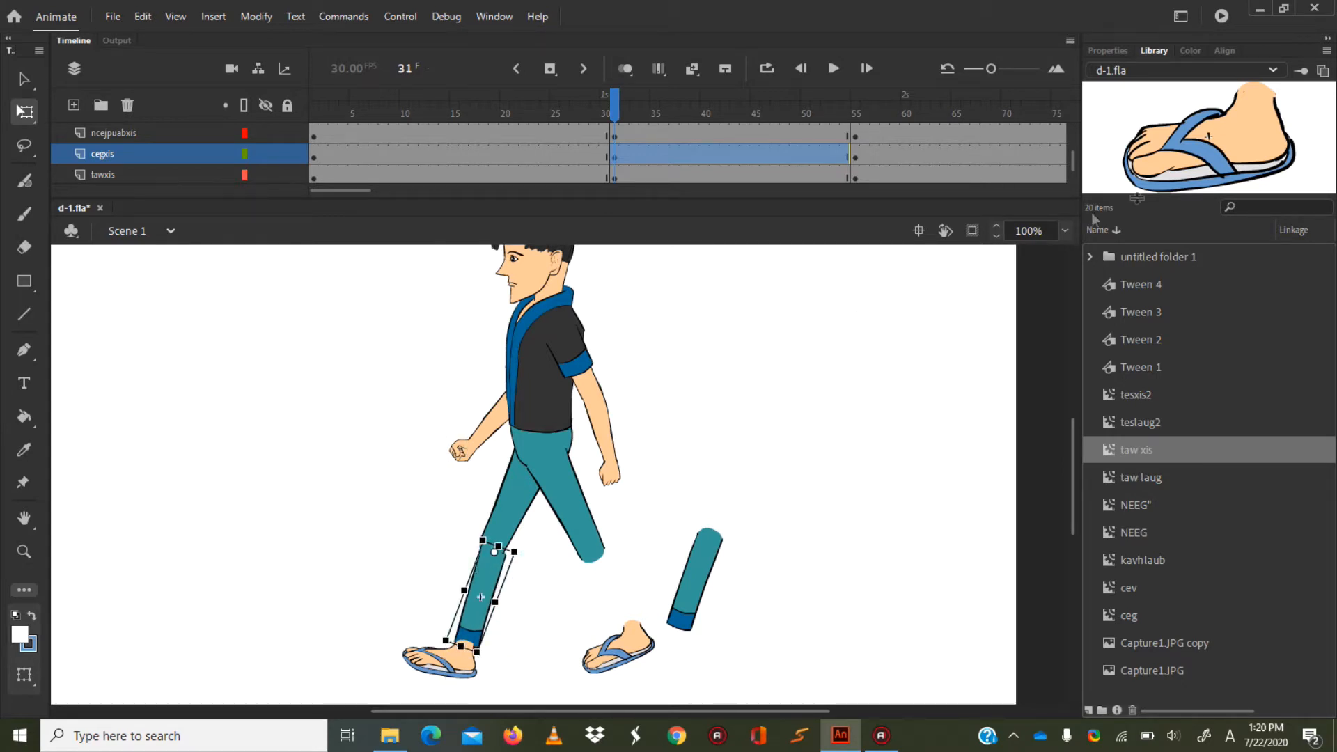
Fine-tune the cegxis shin's position and rotation so its outline lines up with the forward thigh at the knee.
left_click(1064, 231)
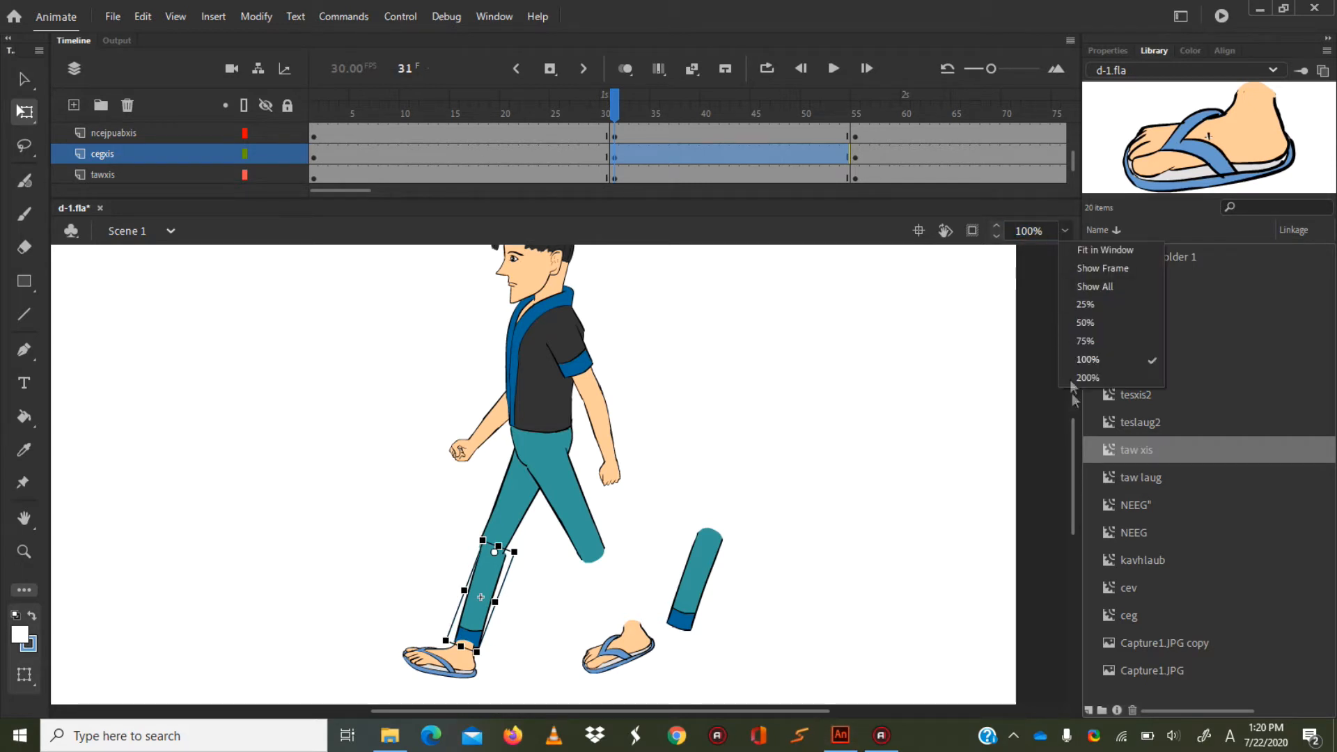
left_click(1086, 378)
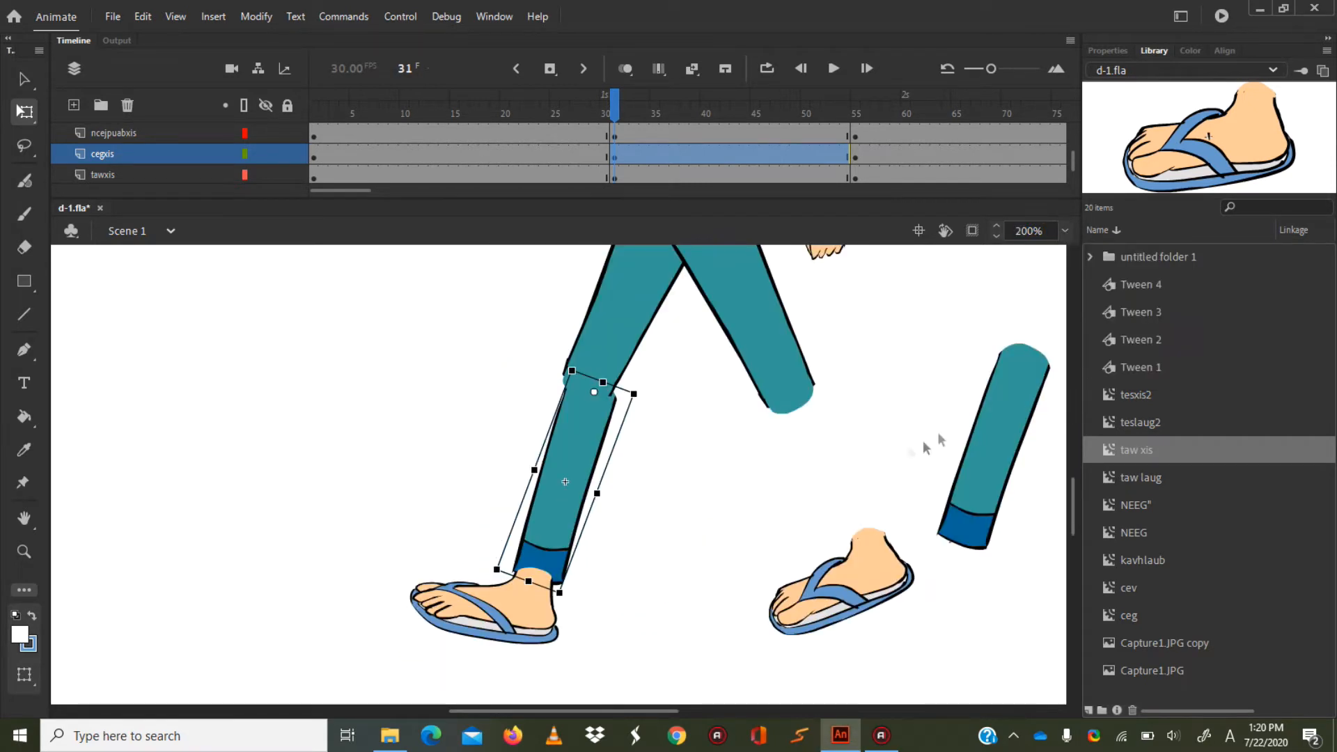
left_click_drag(593, 461, 578, 426)
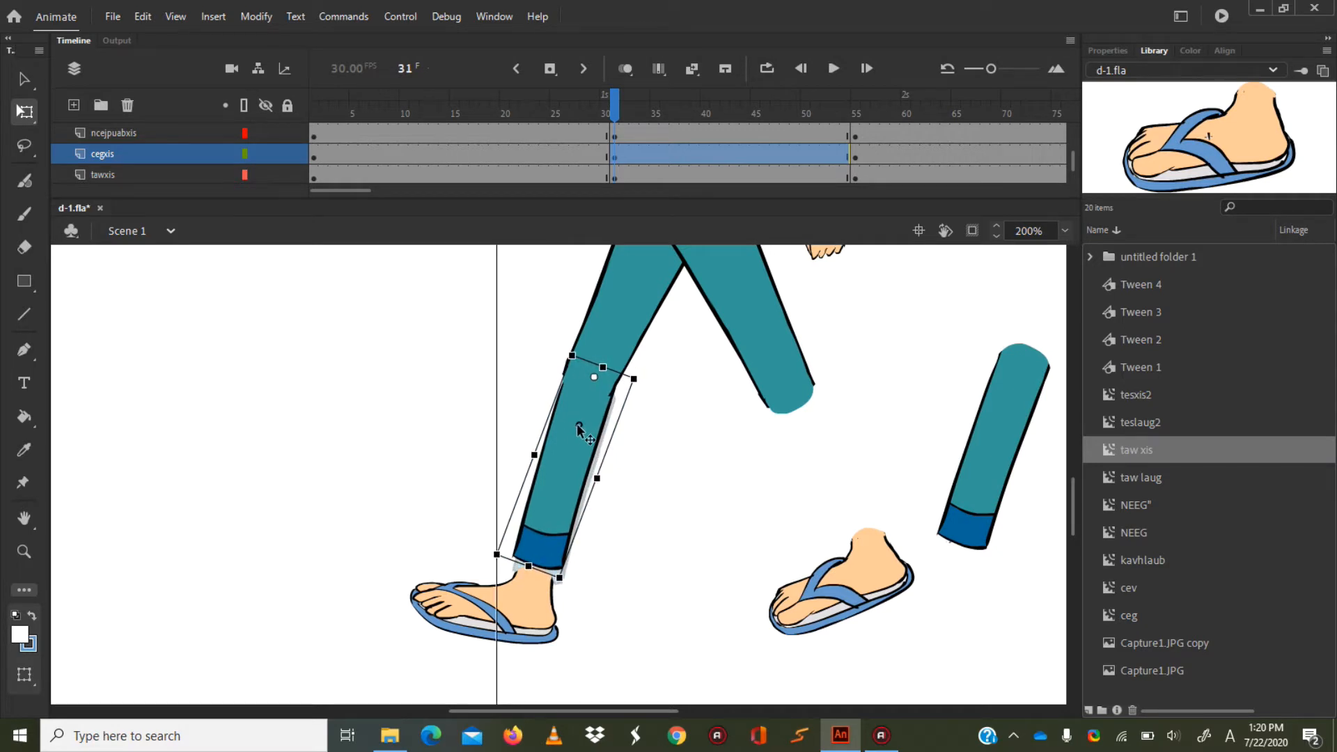
left_click_drag(578, 428, 578, 427)
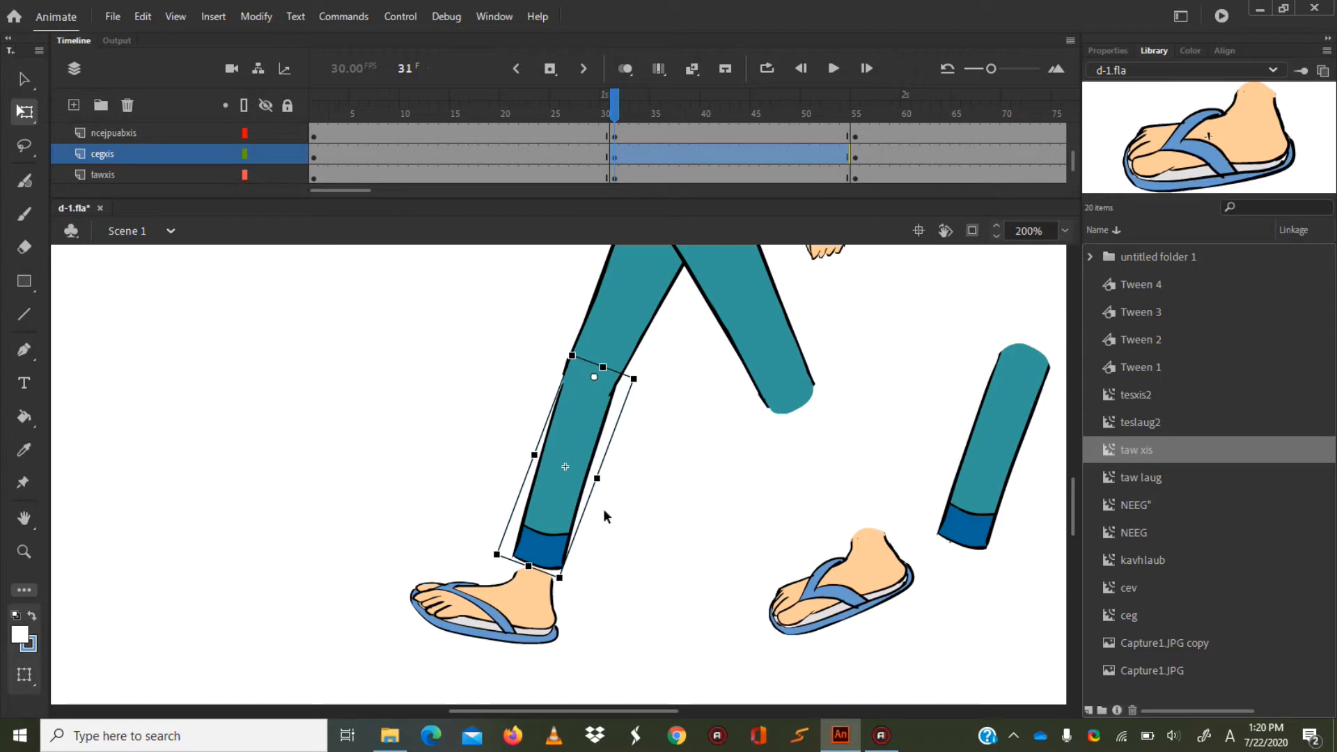
mouse_move(564, 595)
left_mouse_down()
mouse_move(543, 594)
mouse_move(556, 595)
left_mouse_up()
left_click_drag(571, 422, 571, 418)
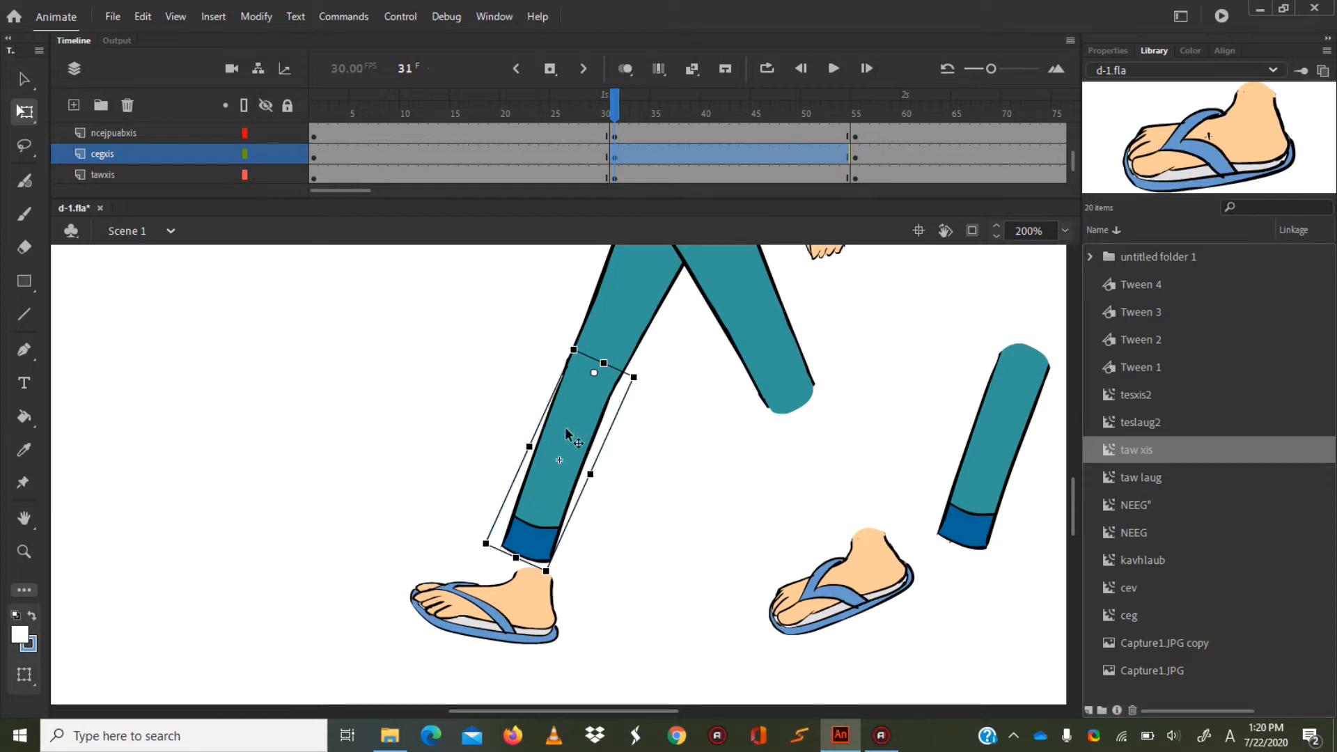
Rotate the ceglaug shin backward and attach it to the rear thigh at the knee, extending down to the rear foot.
left_click(1021, 477)
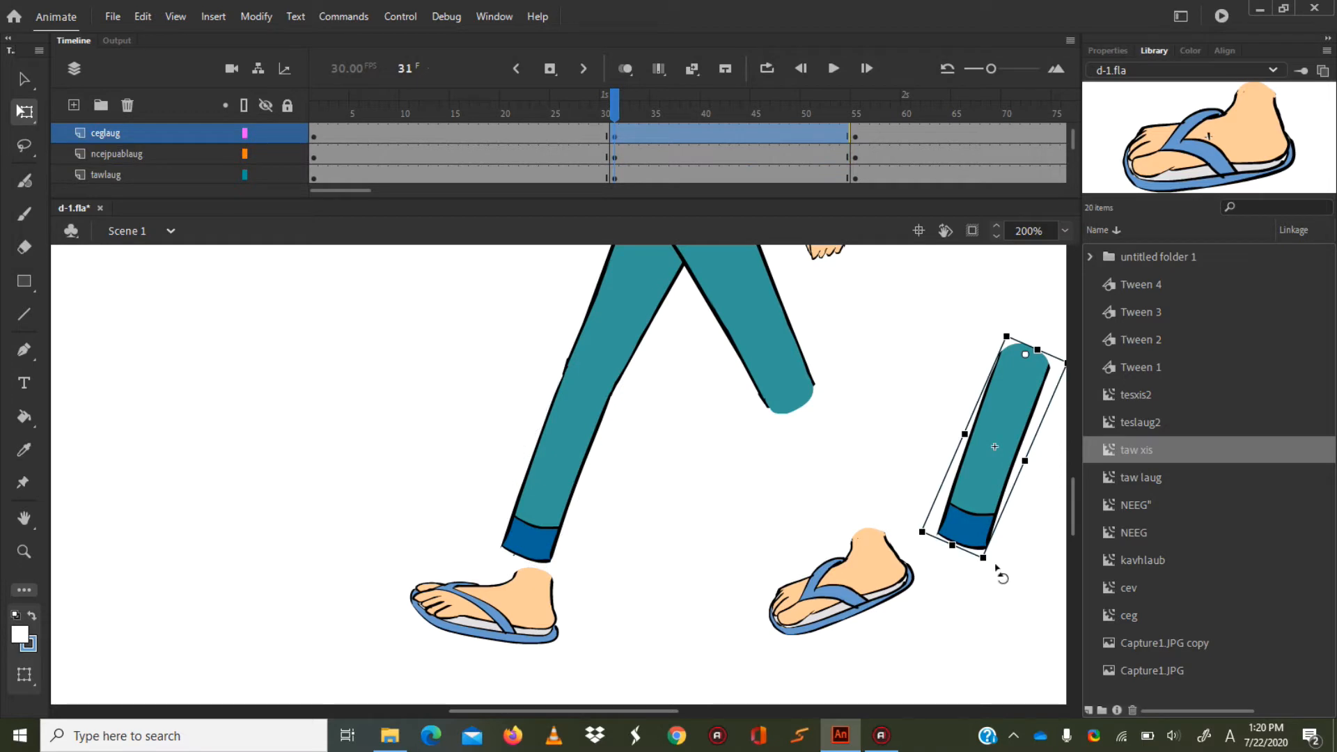
left_click_drag(984, 575, 1091, 558)
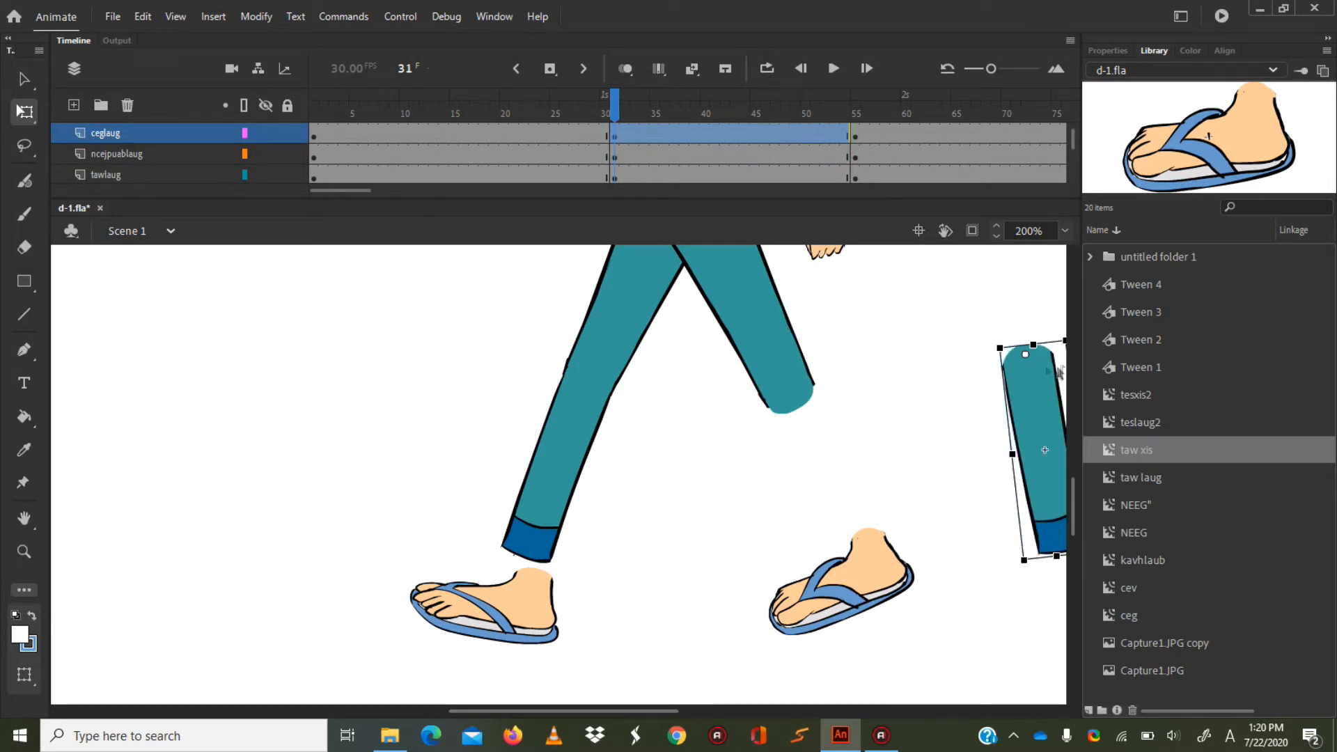
left_click_drag(1031, 369, 838, 413)
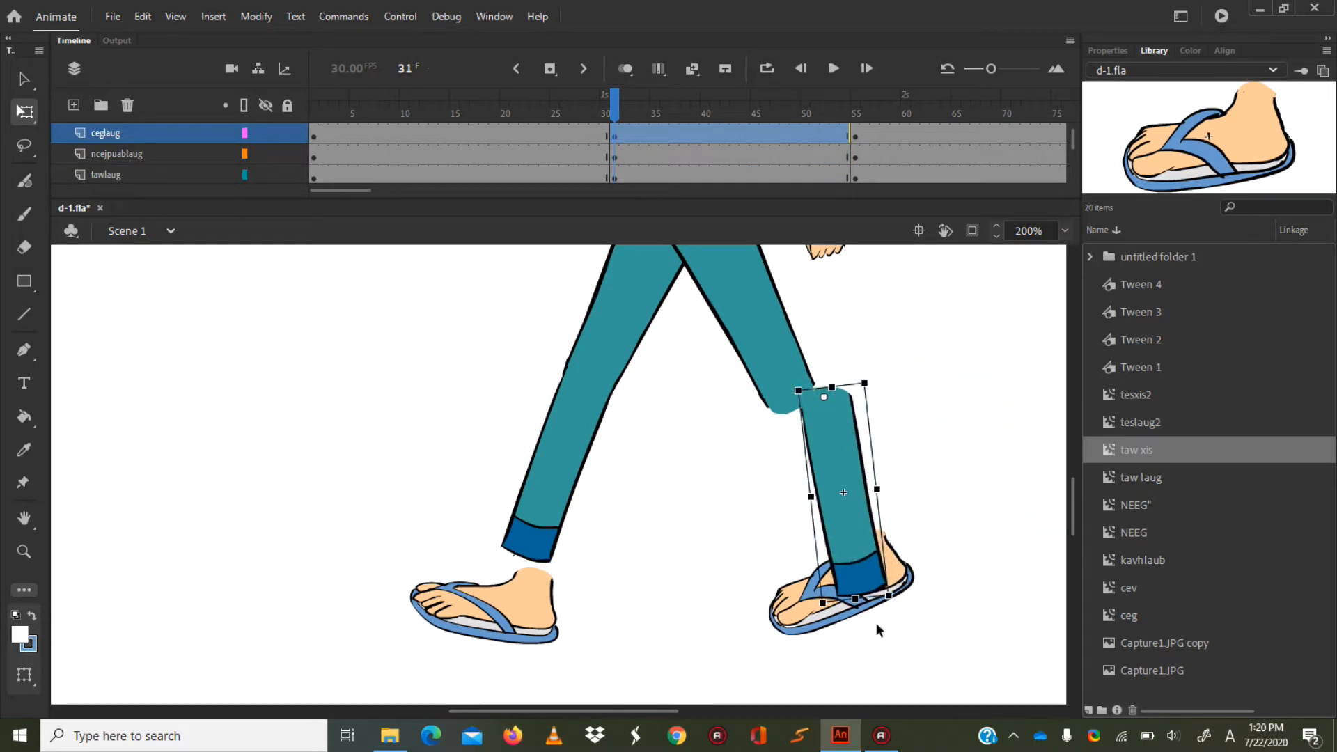
left_click_drag(896, 603, 951, 551)
left_click_drag(839, 415, 803, 399)
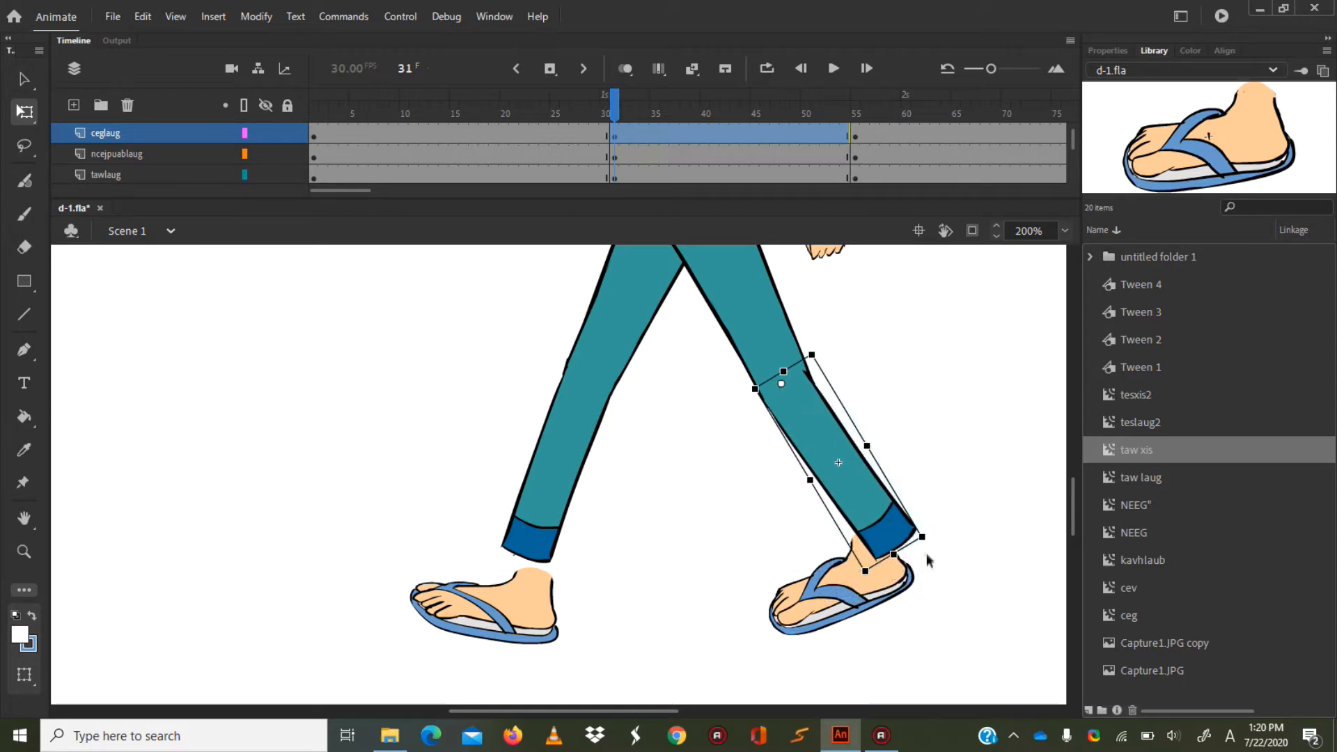
left_click_drag(927, 545, 907, 555)
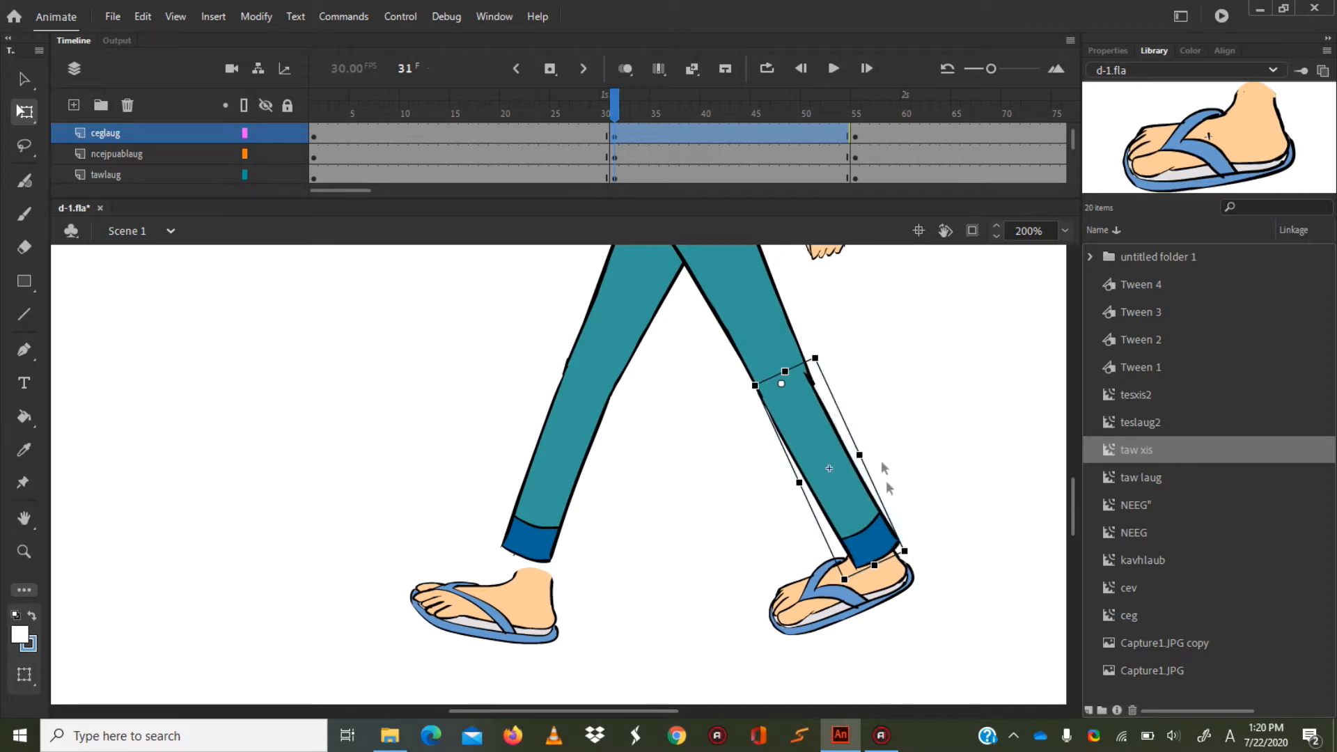
left_click_drag(808, 415, 806, 407)
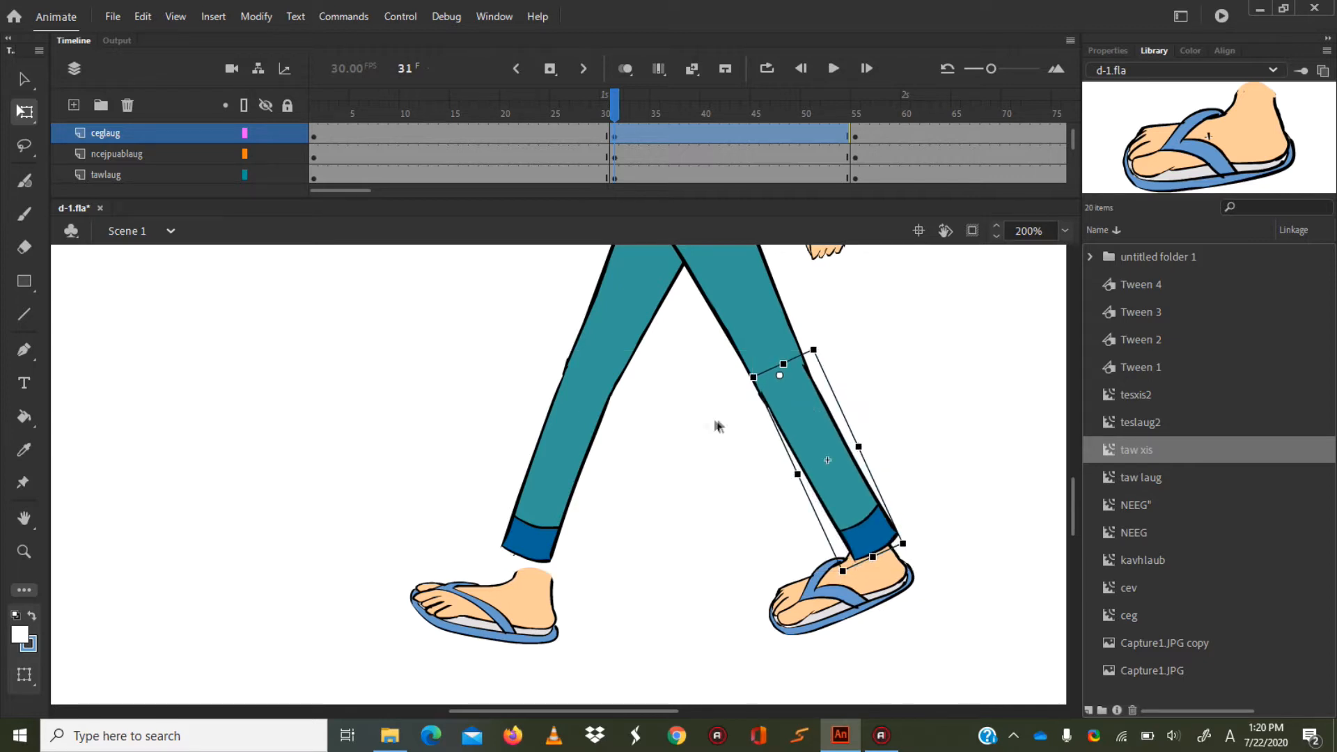
Tilt the cegxis shin slightly further forward and nudge the ceglaug shin up to refine both knee joints.
left_click(573, 426)
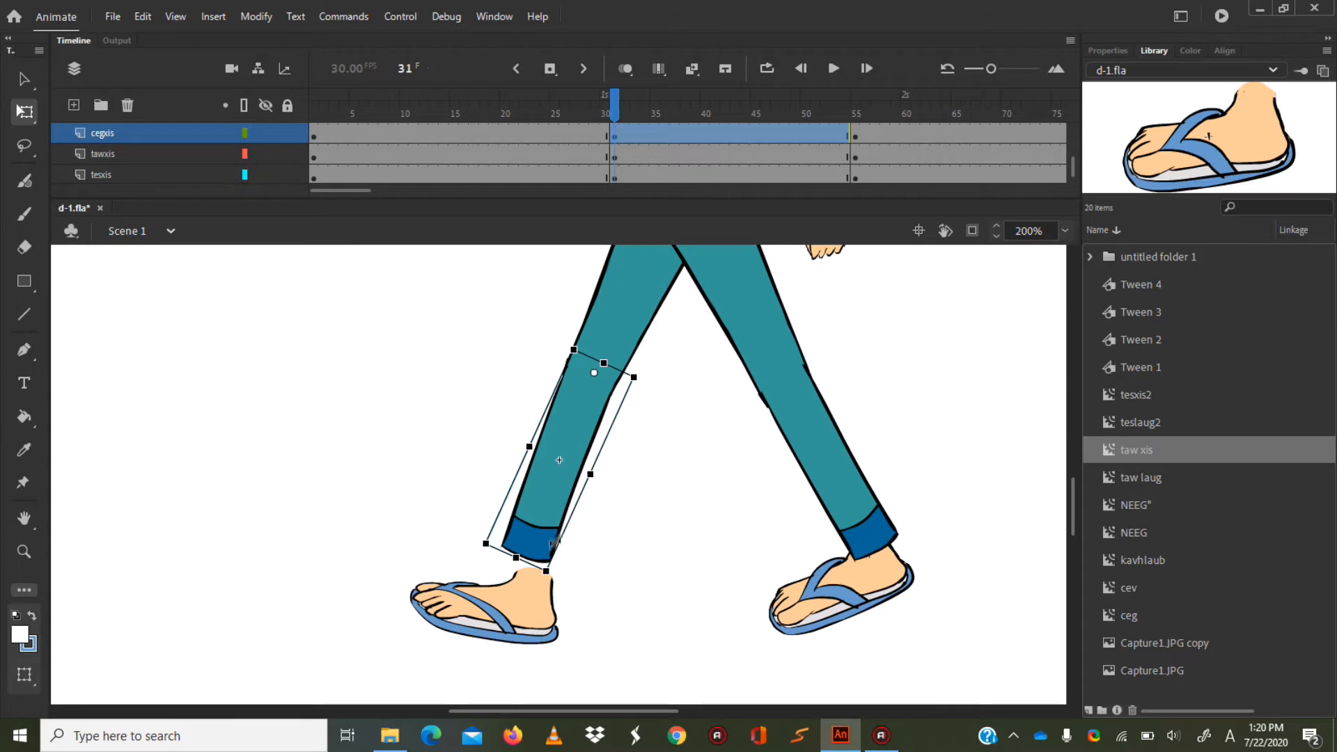
left_click_drag(553, 578, 548, 584)
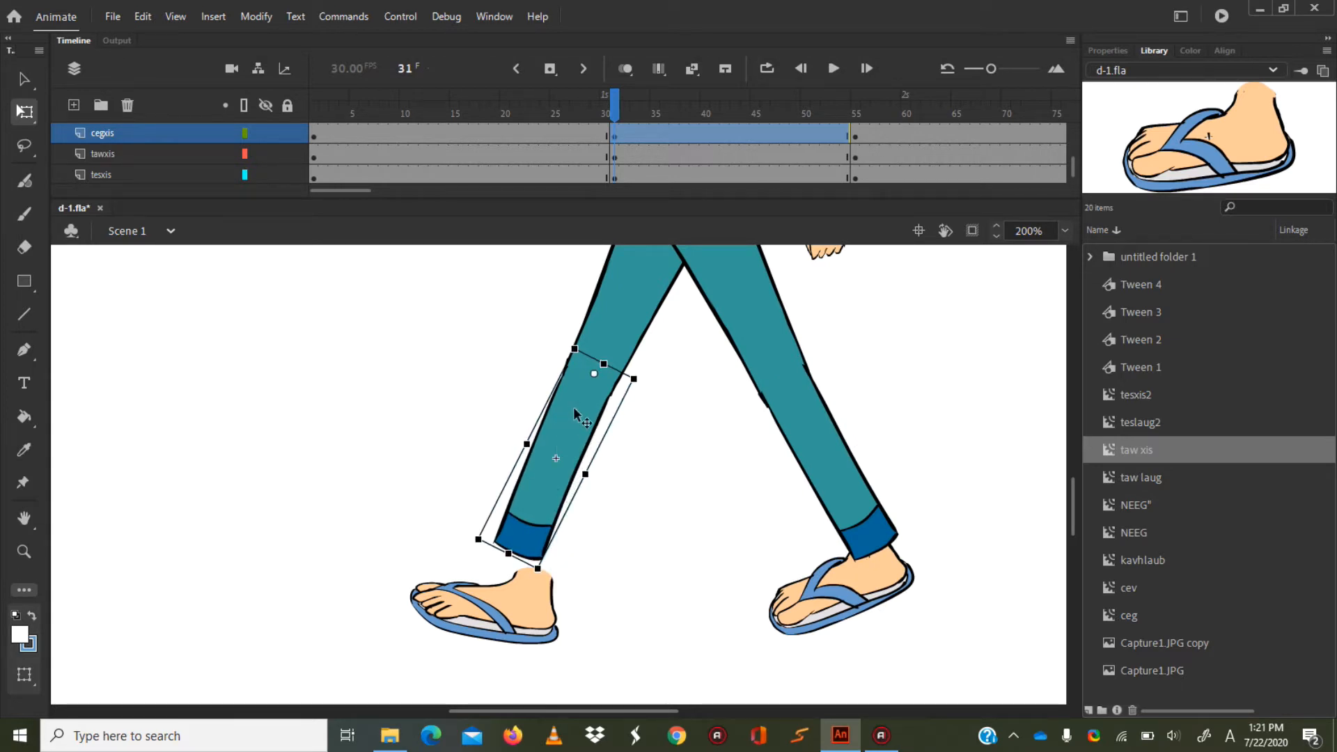
left_click(789, 424)
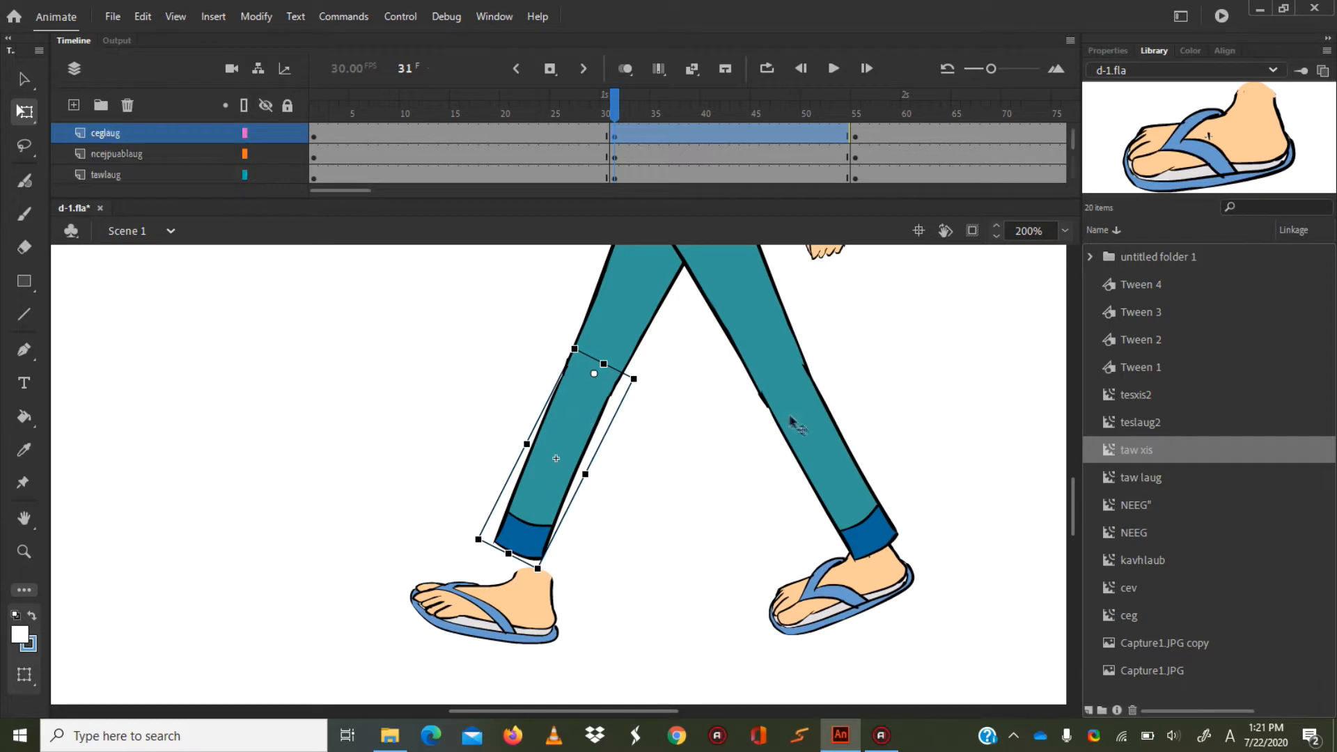
mouse_move(812, 423)
left_mouse_down()
mouse_move(823, 437)
mouse_move(814, 419)
left_mouse_up()
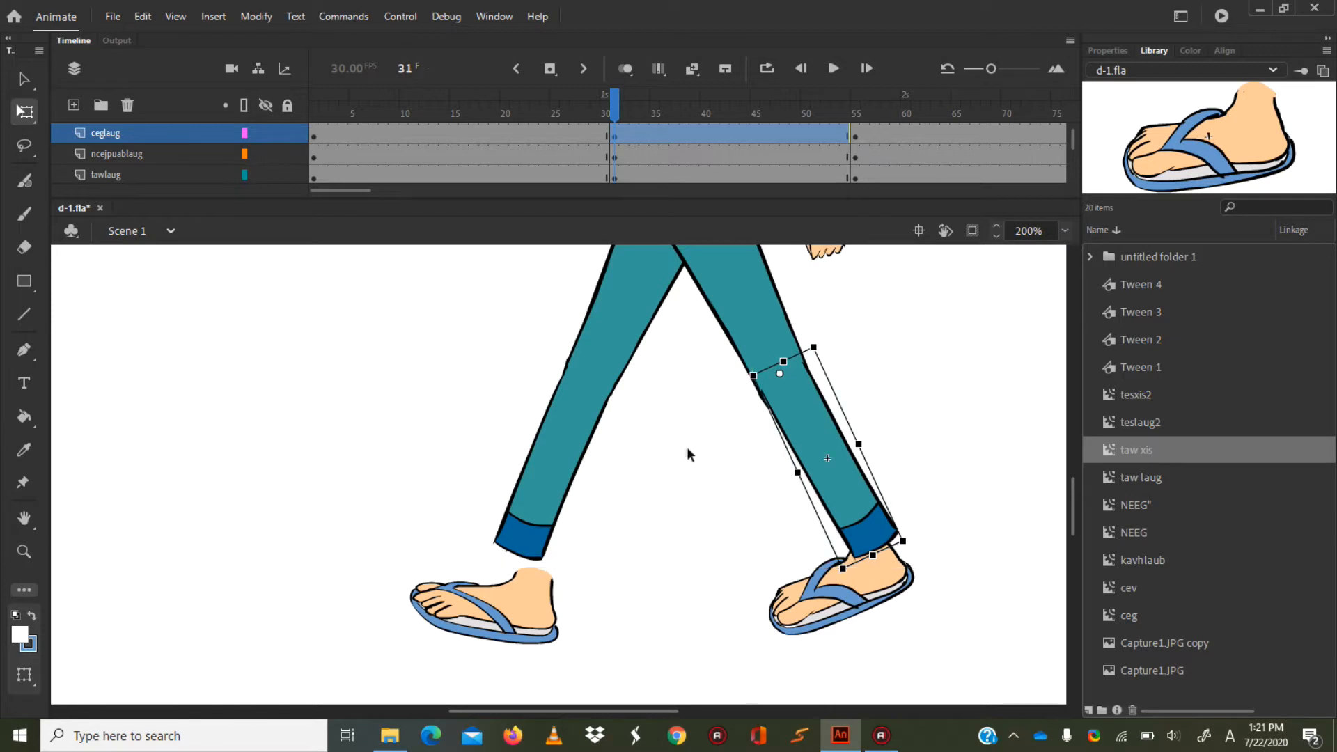
left_click(570, 421)
left_click(577, 388)
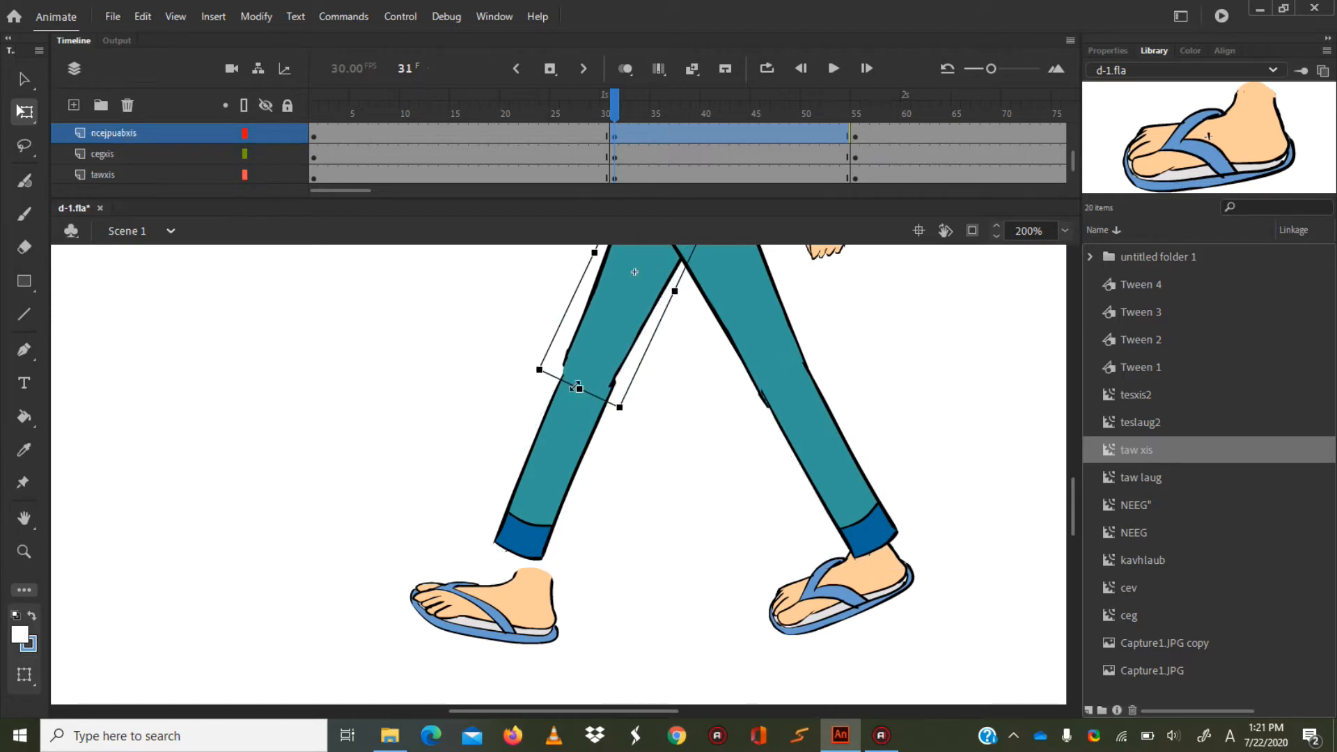
left_click(564, 427)
left_click_drag(565, 420, 566, 416)
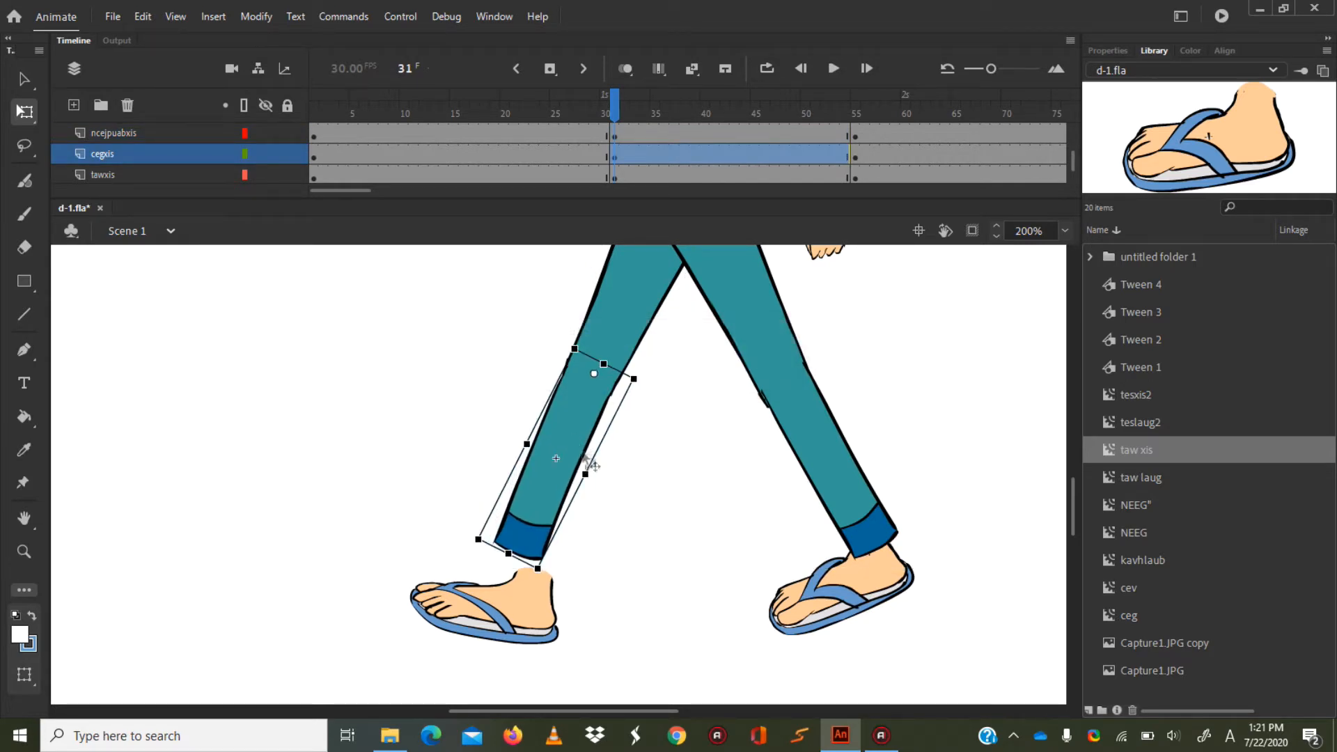
Move the tawlaug foot aside, then place the tawxis foot on the forward ankle and rotate it so the toes lift.
left_click(599, 563)
left_click(529, 597)
left_click_drag(530, 597, 686, 657)
left_click(869, 618)
left_click_drag(777, 652, 742, 631)
left_click_drag(868, 570, 513, 570)
left_click_drag(397, 633, 383, 610)
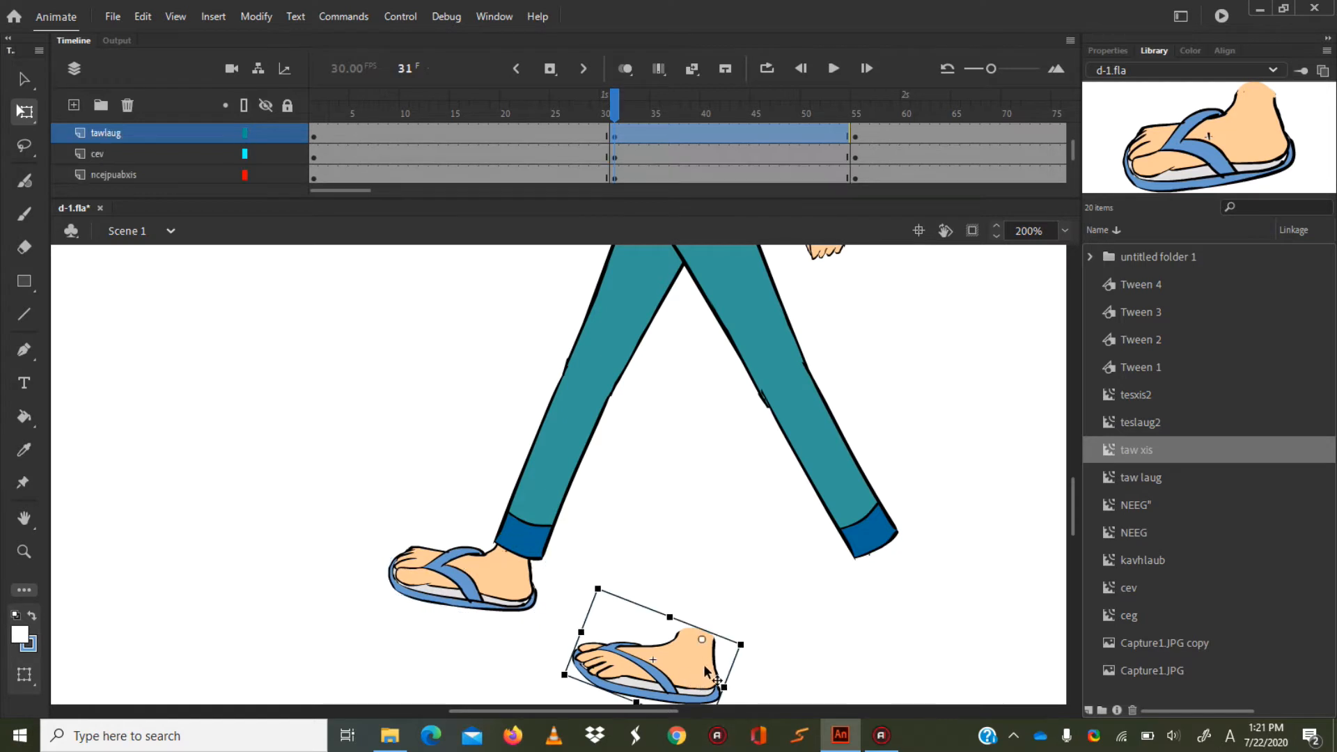
Place the tawlaug foot at the rear ankle and rotate it so the heel lifts with the toes on the ground.
left_click_drag(705, 668, 894, 610)
left_click_drag(889, 673, 943, 662)
left_click_drag(902, 611, 891, 571)
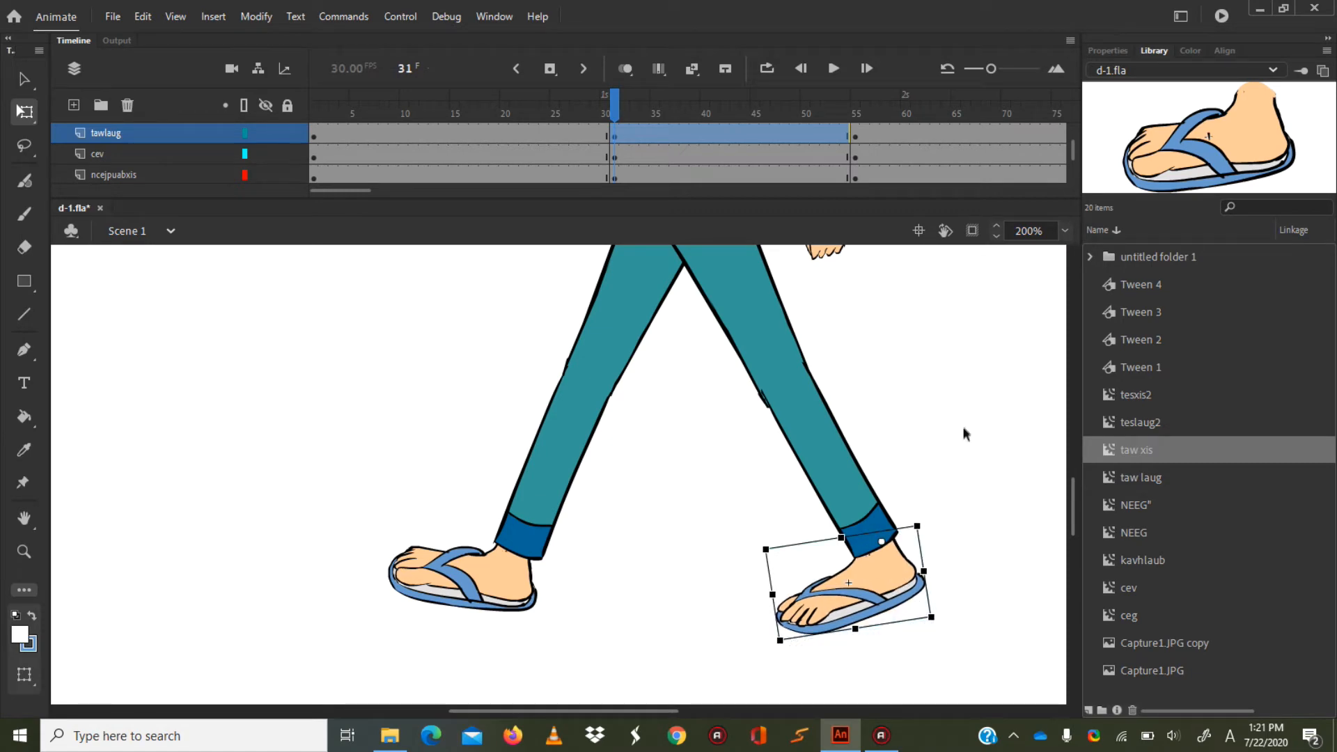
At frame 31, rotate the teslaug arm forward and the tesxis arm backward around the shoulder.
left_click_drag(1074, 497, 1063, 443)
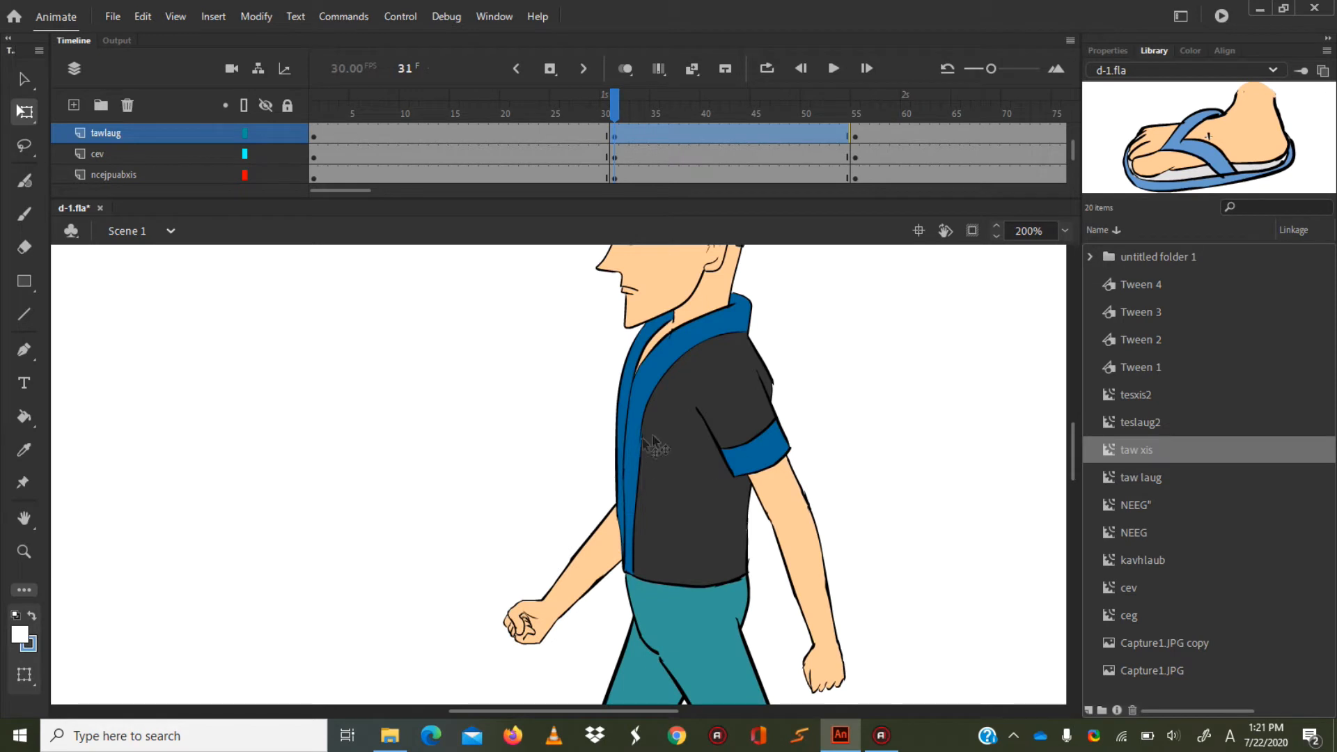
left_click(727, 399)
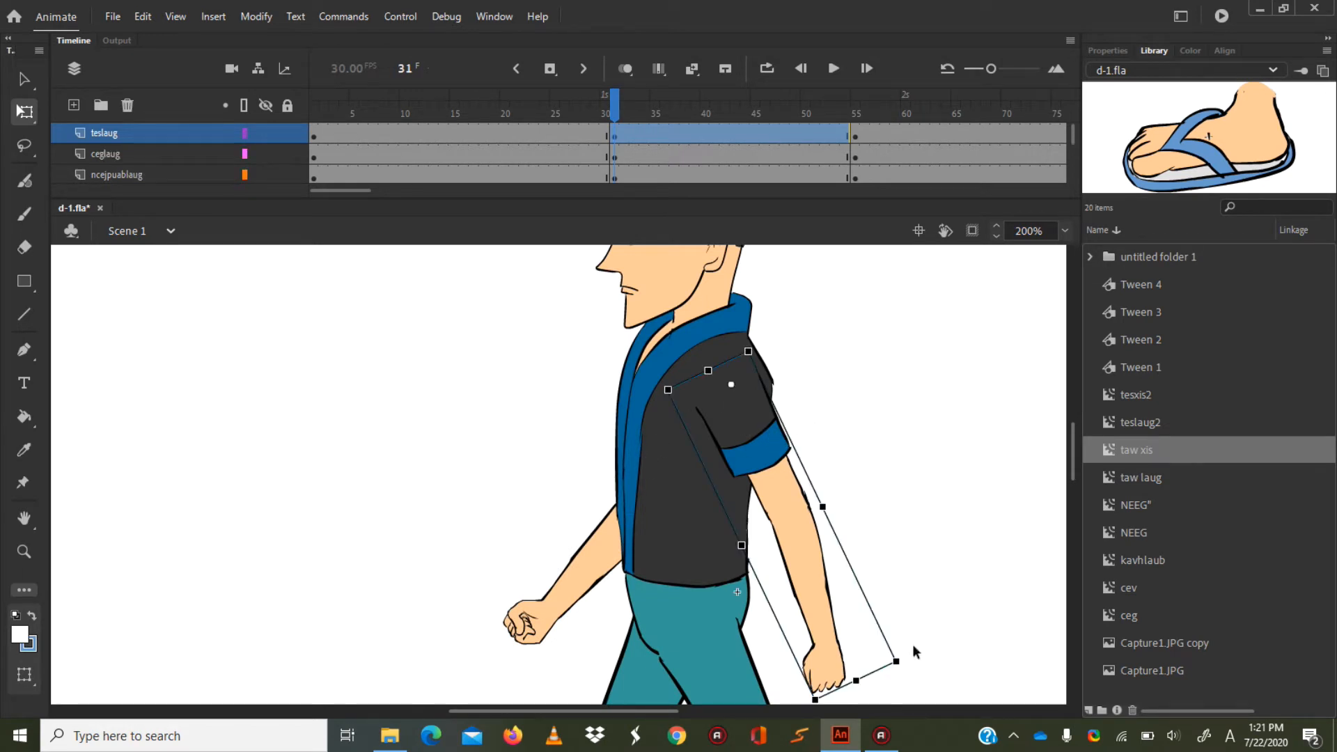
left_click_drag(914, 668, 696, 672)
left_click(600, 560)
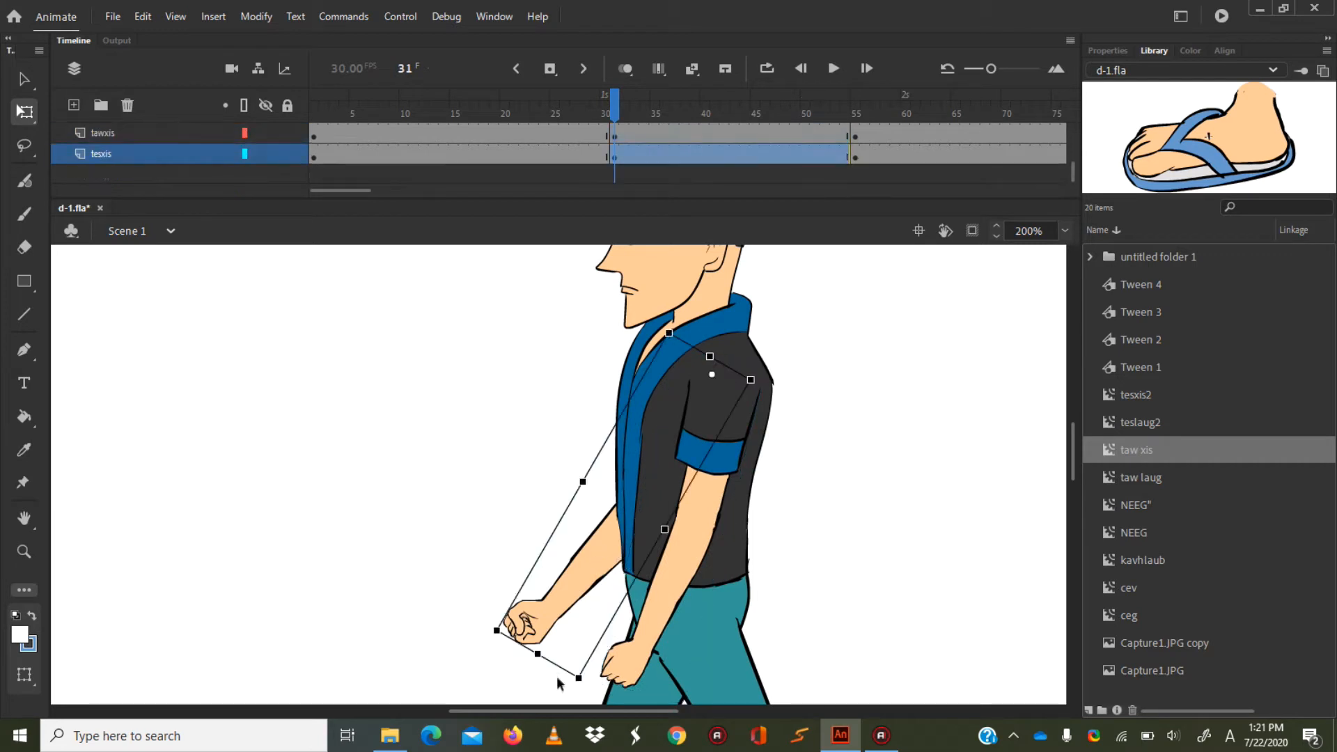
left_click_drag(591, 689, 876, 632)
left_click(700, 575)
left_click_drag(696, 698, 598, 692)
Create classic tweens between the frame 1 and frame 31 keyframes on all layers from teslaug through tesxis, and scrub through the motion.
left_click_drag(1068, 458, 1068, 476)
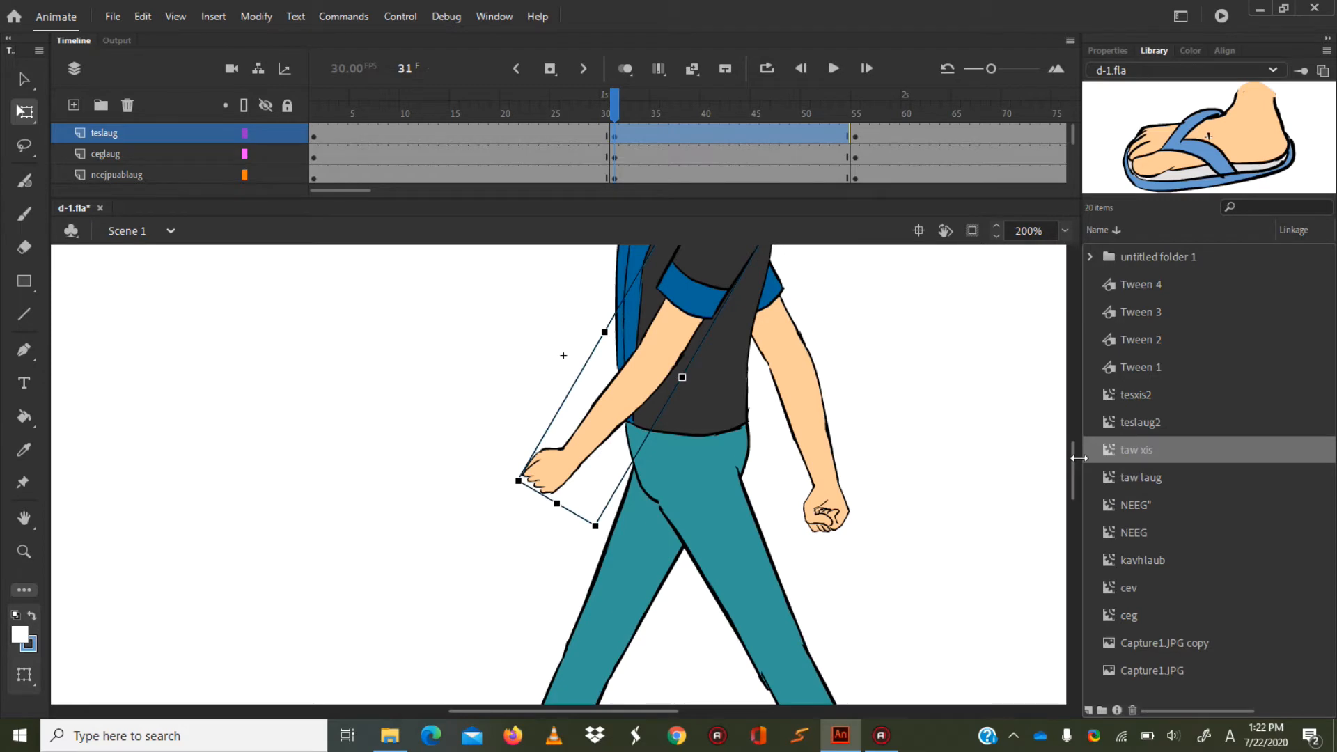
mouse_move(1074, 459)
left_mouse_down()
mouse_move(1074, 494)
mouse_move(1074, 464)
left_mouse_up()
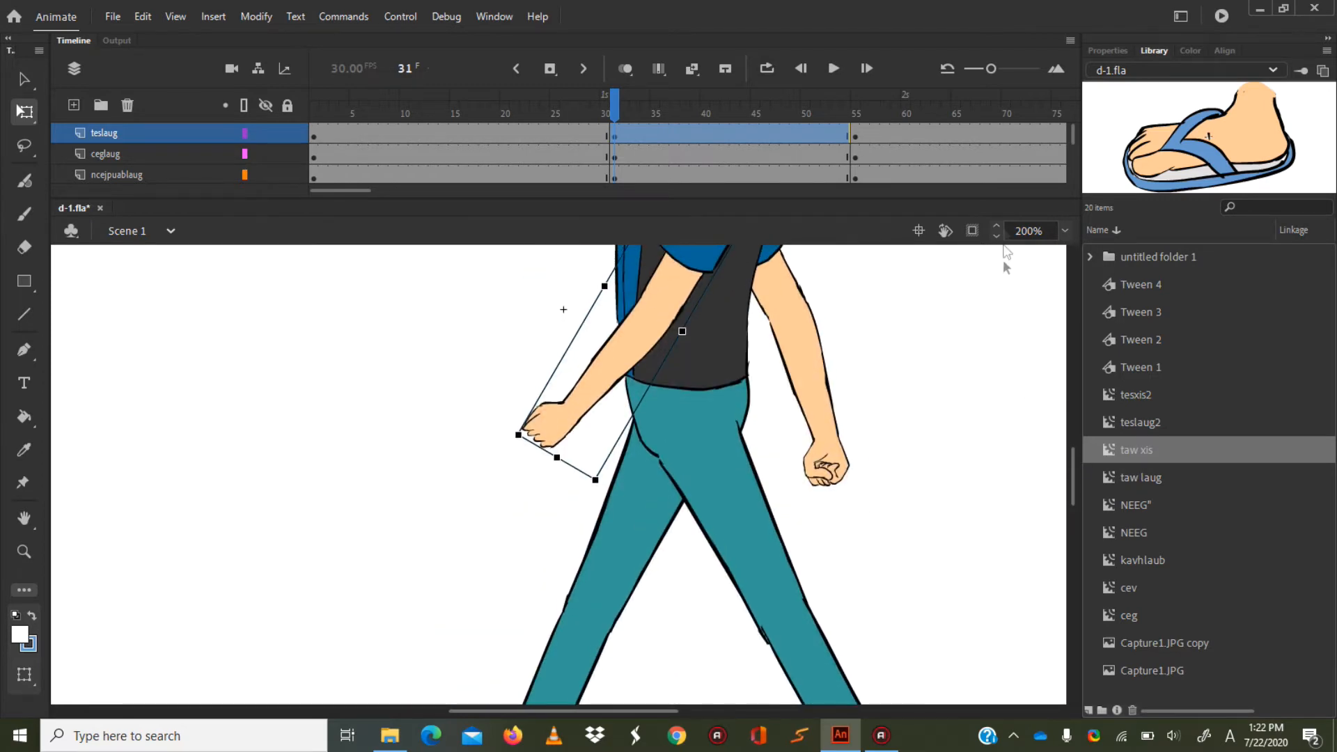
left_click(1066, 230)
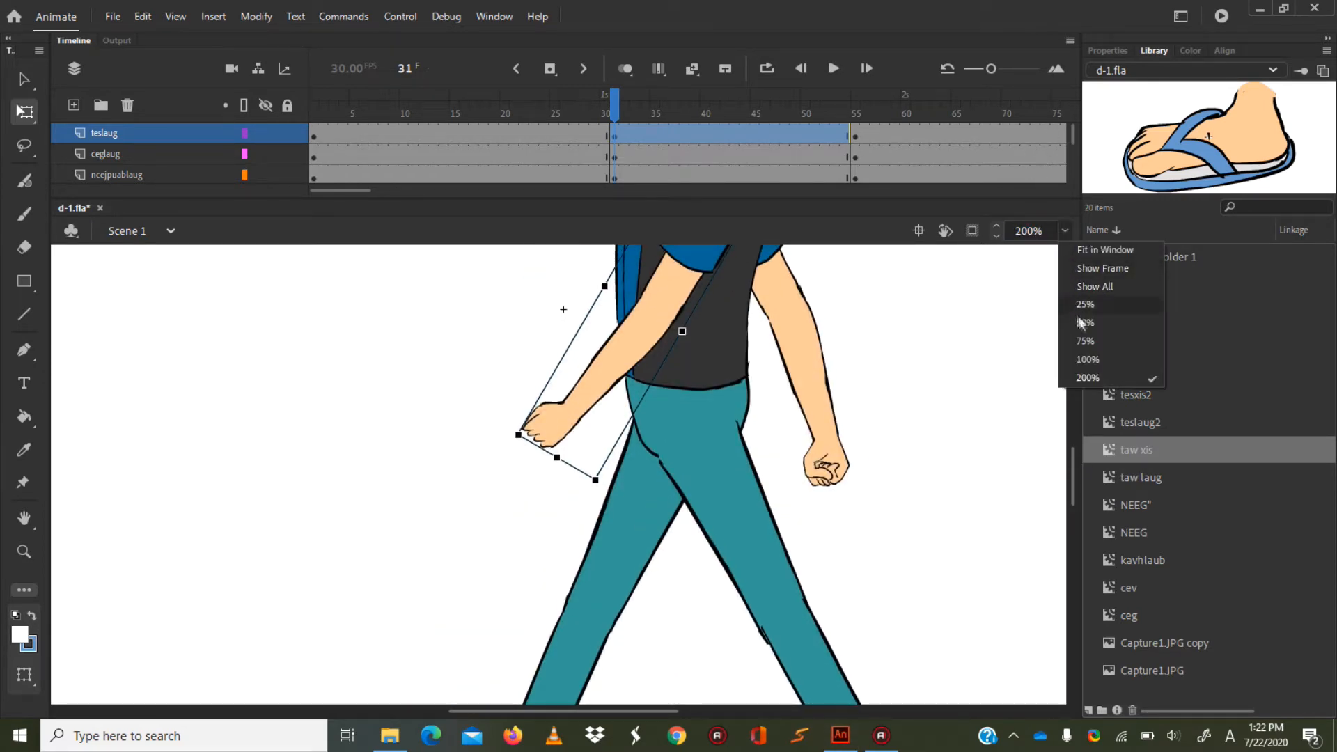
left_click(1092, 341)
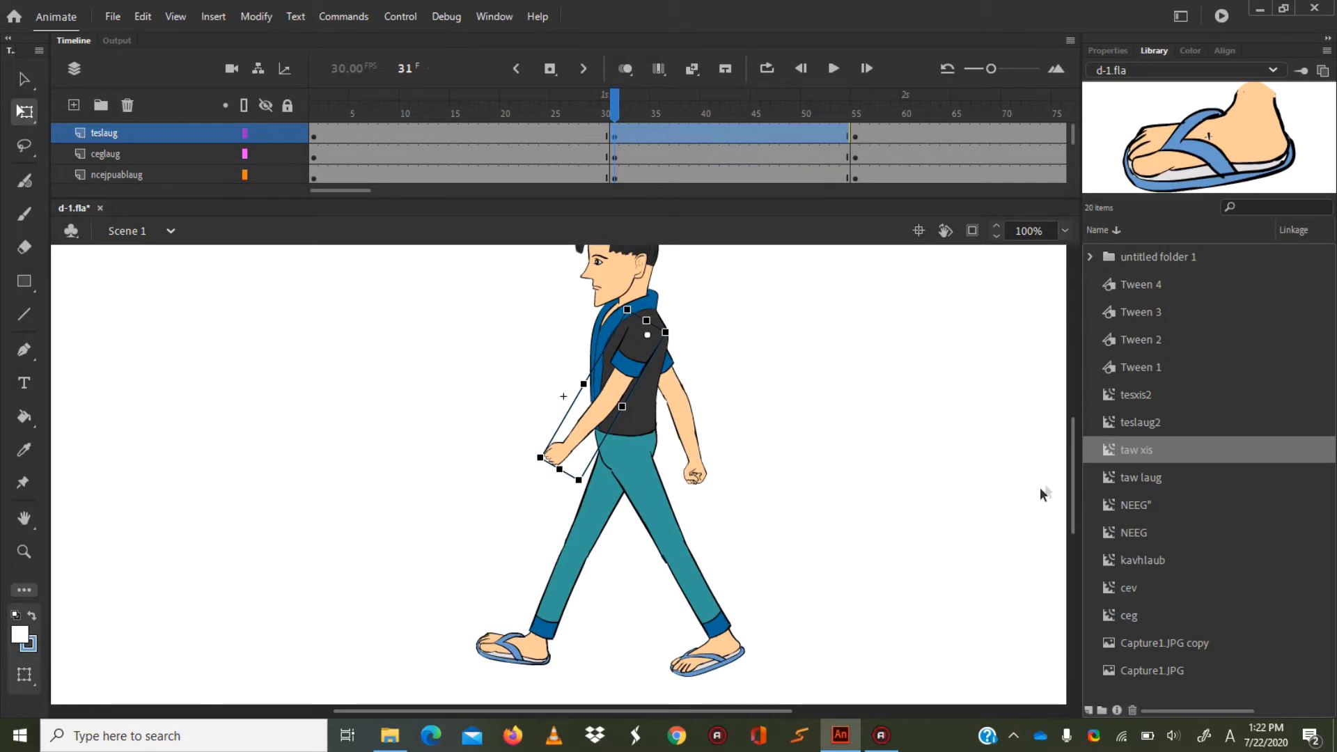
left_click_drag(1072, 470, 1072, 460)
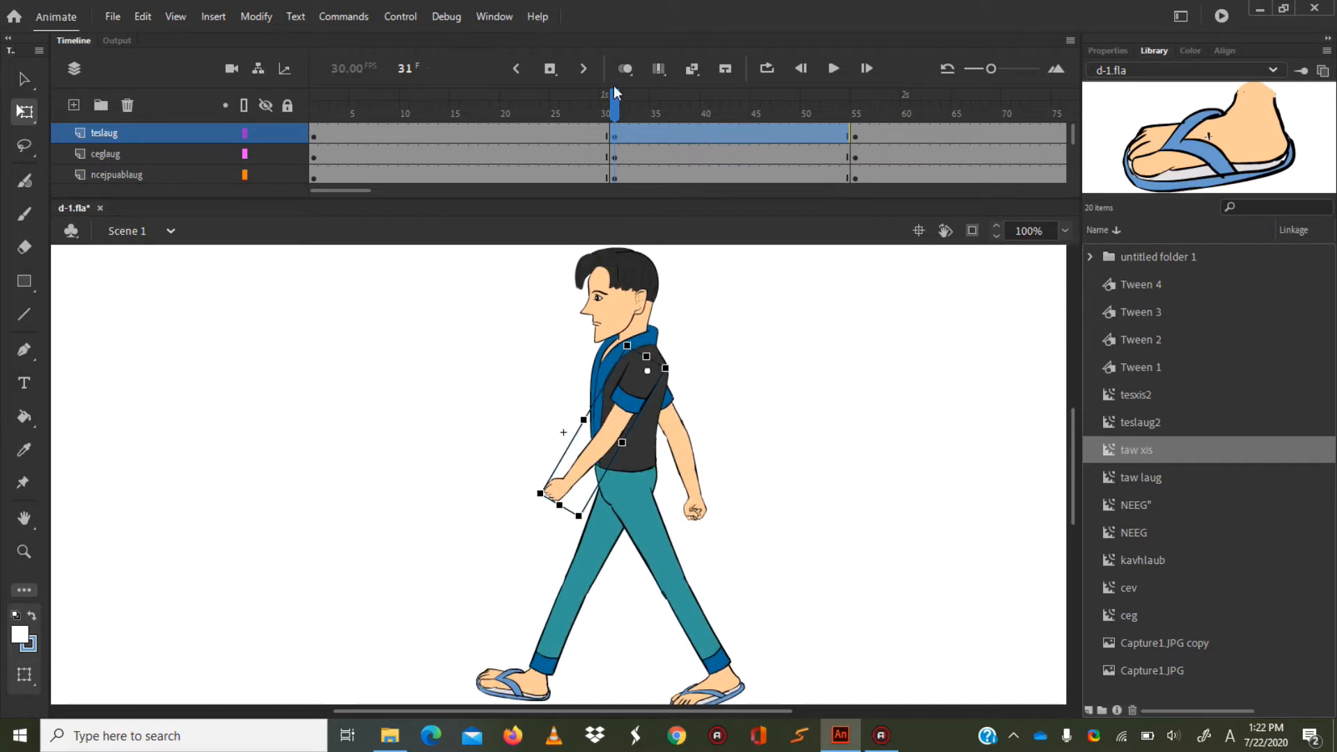
mouse_move(616, 105)
left_mouse_down()
mouse_move(600, 104)
mouse_move(630, 104)
mouse_move(594, 129)
mouse_move(585, 111)
mouse_move(540, 111)
mouse_move(636, 111)
mouse_move(605, 112)
left_mouse_up()
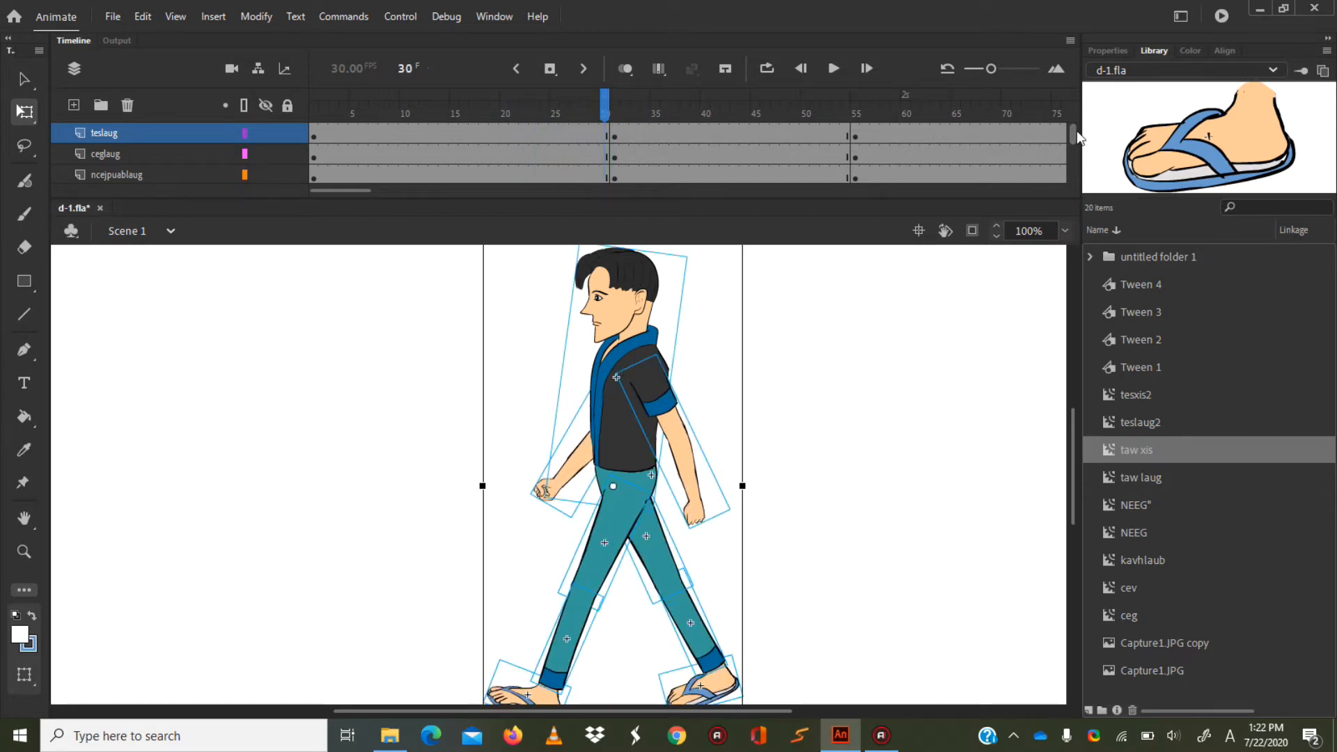
left_click(452, 132)
left_click_drag(436, 128, 463, 161)
right_click(450, 143)
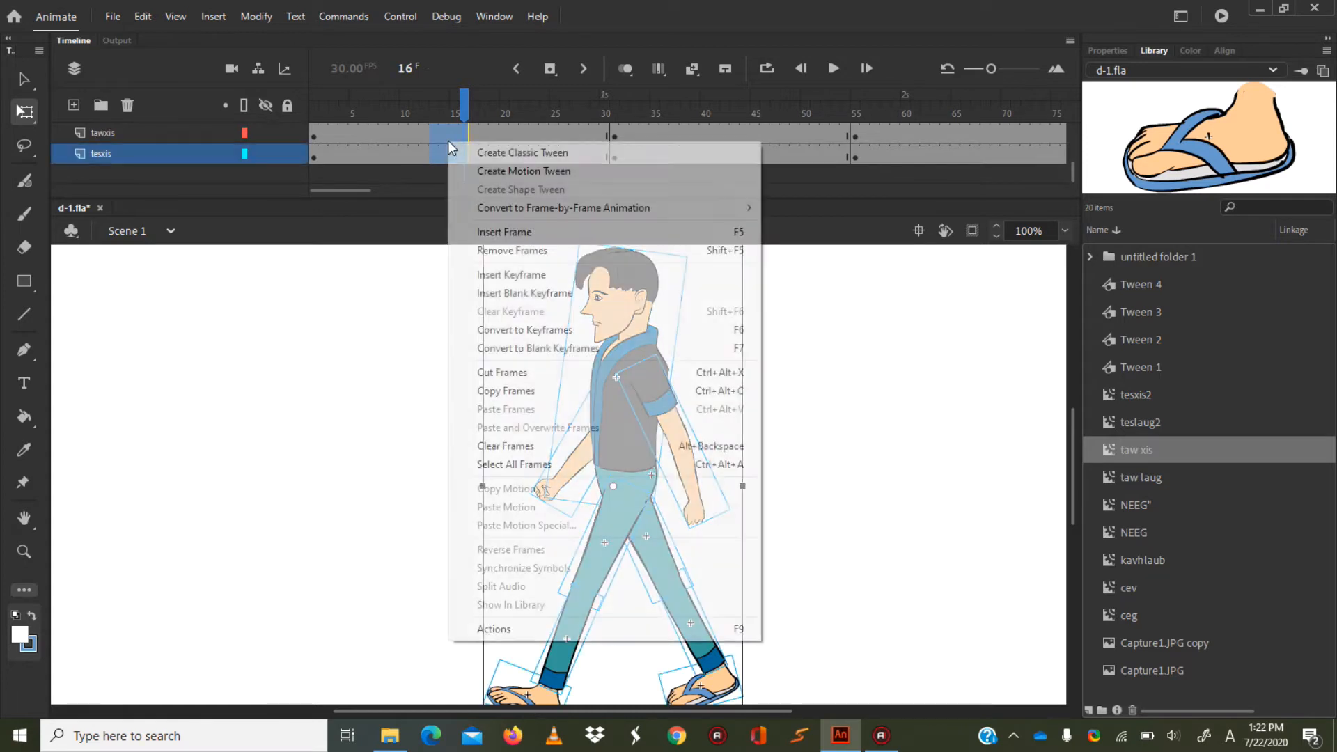
left_click(551, 155)
left_click_drag(470, 103, 313, 104)
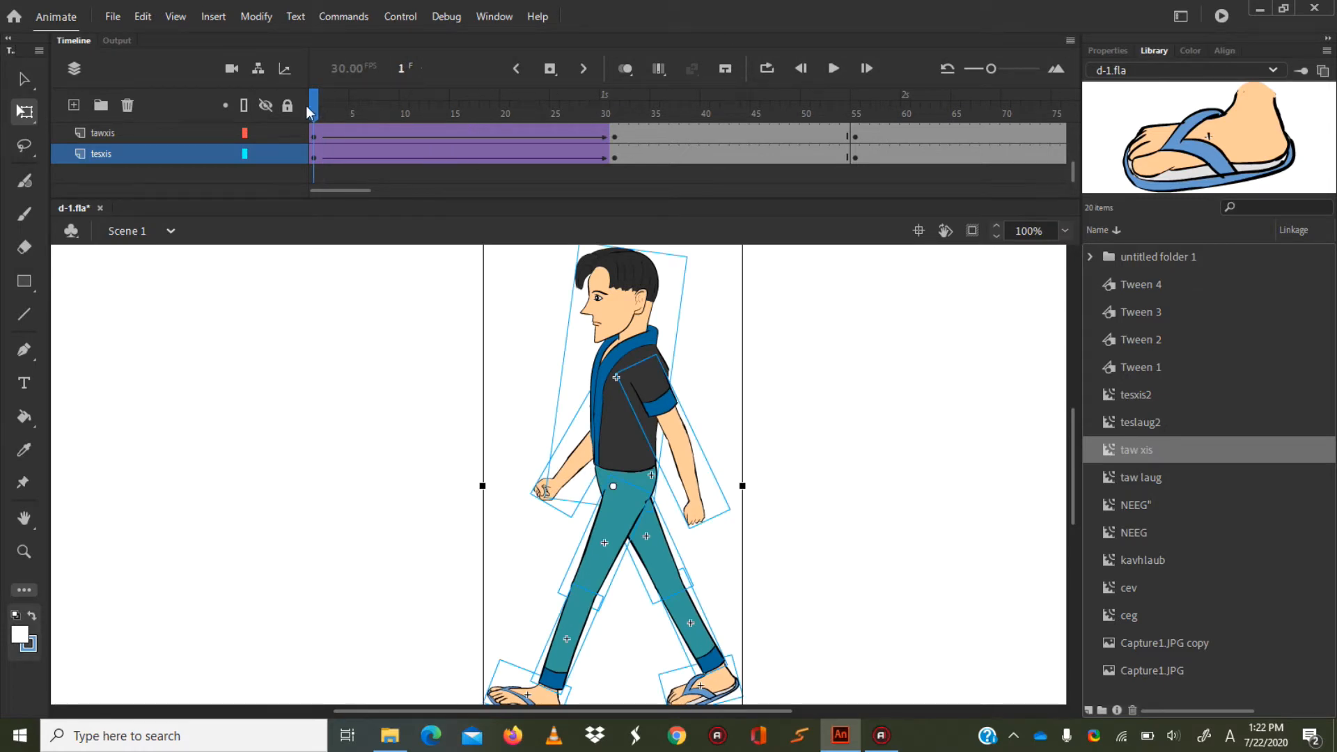
left_click_drag(377, 106, 499, 143)
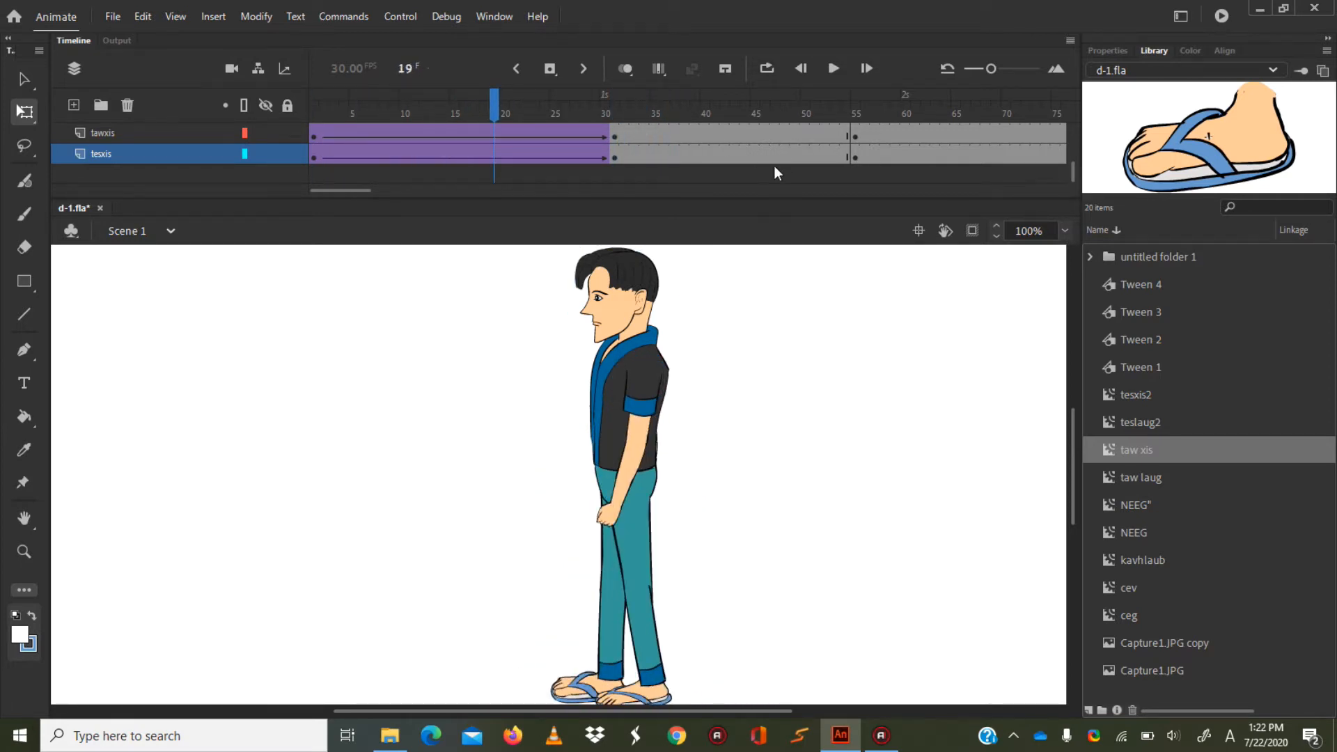
Create classic tweens between the frame 31 and frame 55 keyframes on all layers from teslaug through tesxis.
left_click_drag(751, 152, 735, 90)
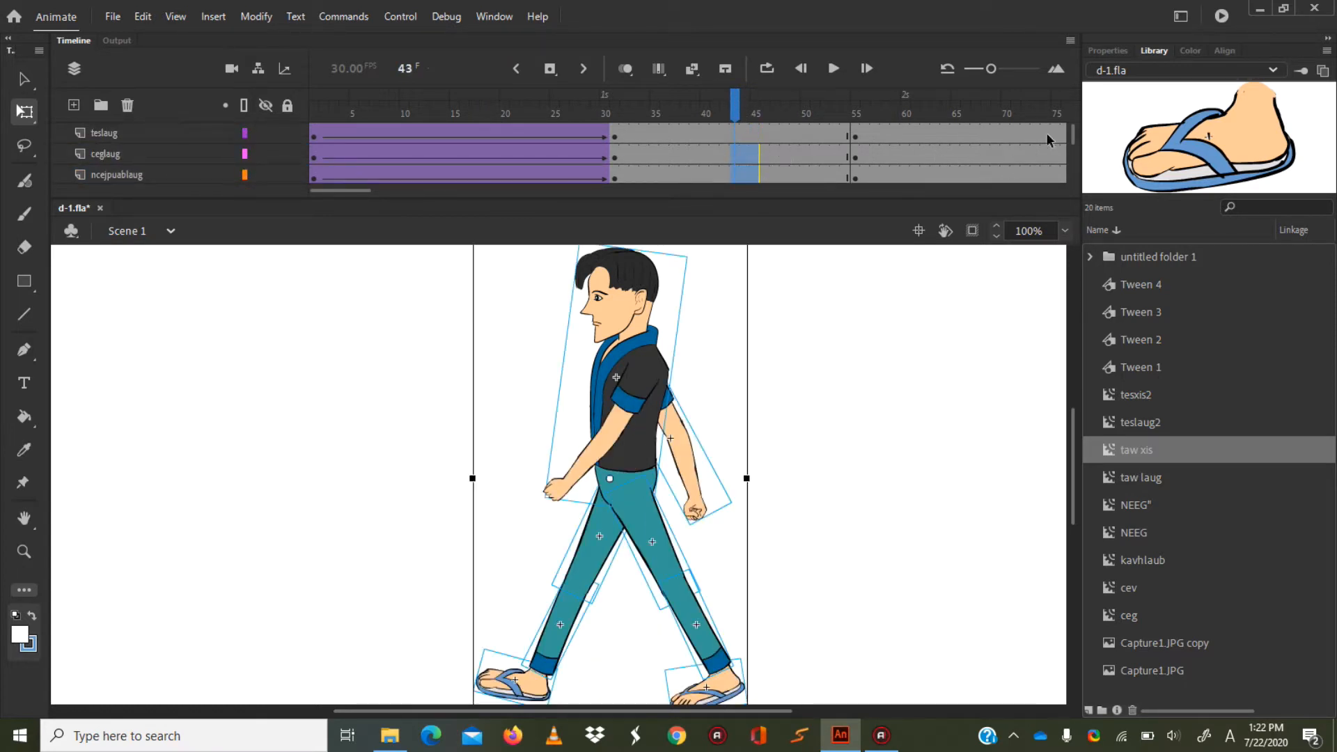
left_click_drag(736, 151, 736, 127)
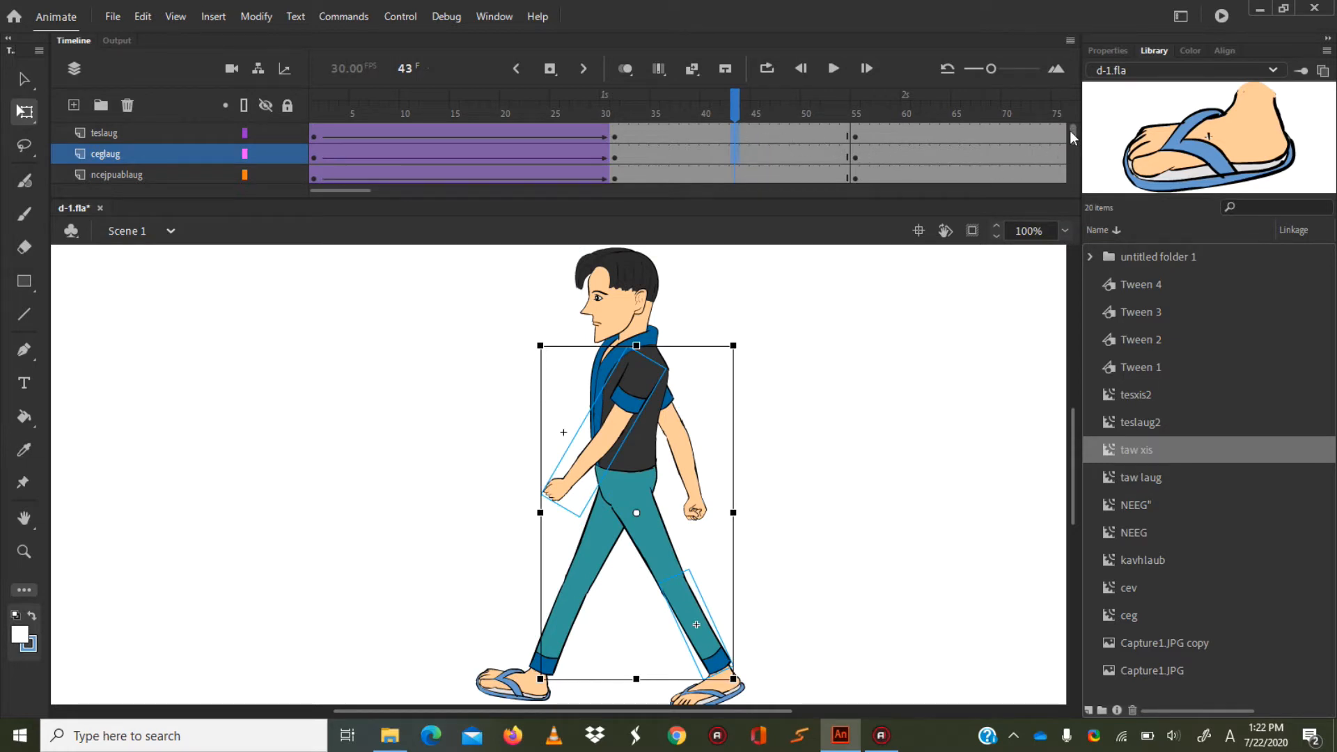
left_click(744, 134)
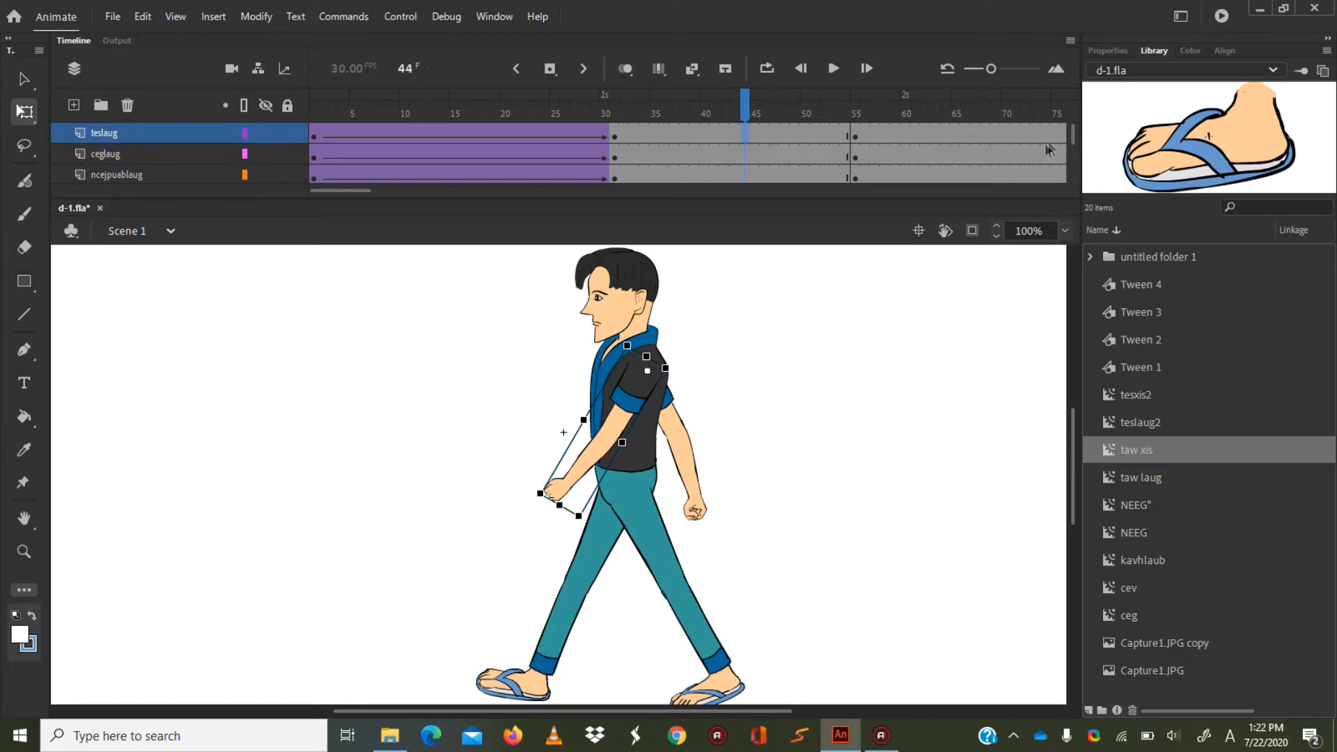
left_click_drag(1071, 133, 1071, 171)
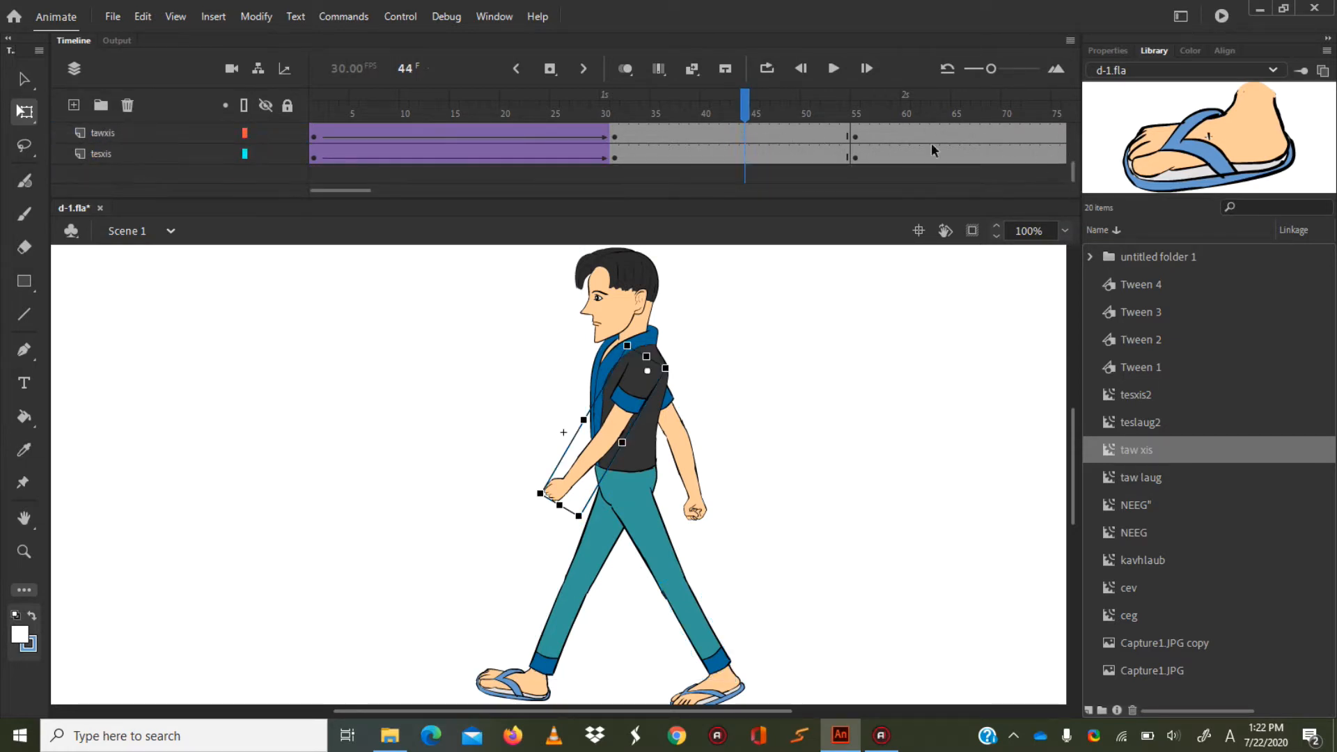
left_click(746, 150)
right_click(746, 152)
left_click(794, 159)
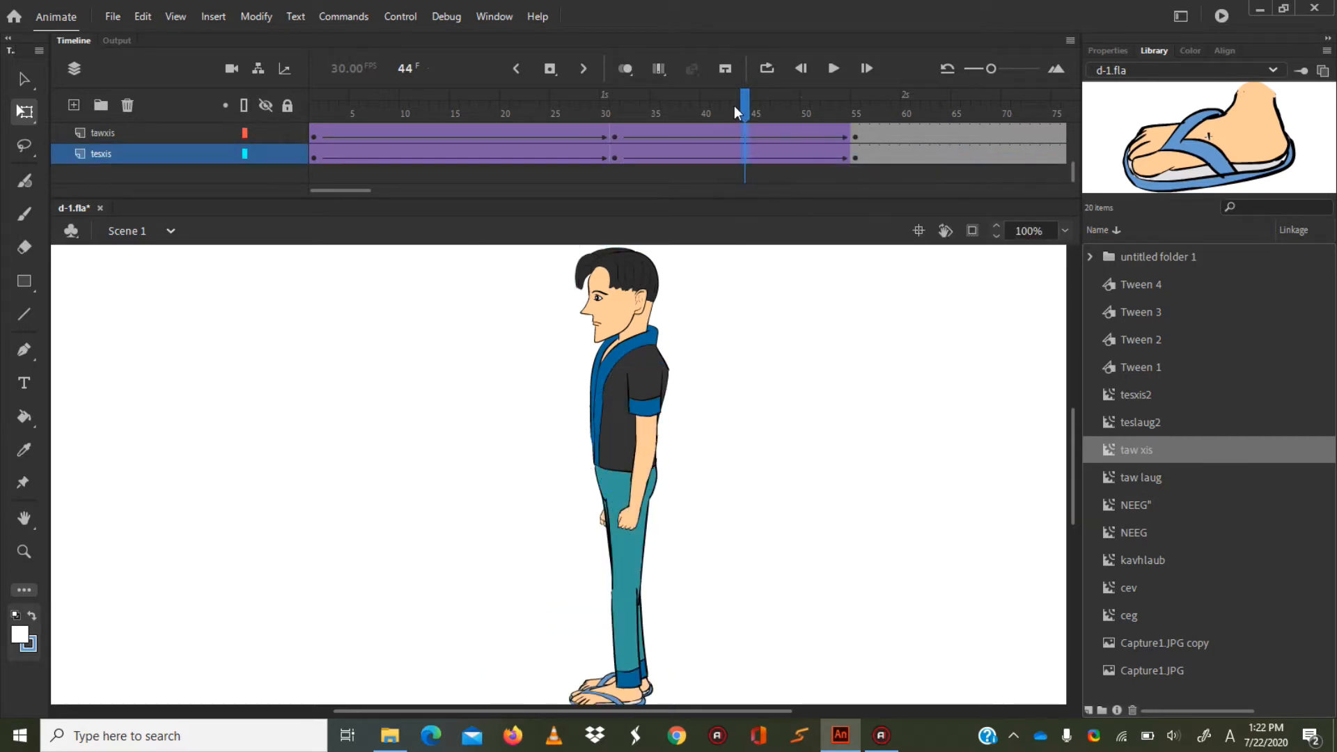
Play the full walk animation from frame 1, stop it, and return the timeline to the tweened frames.
left_click_drag(749, 102, 314, 110)
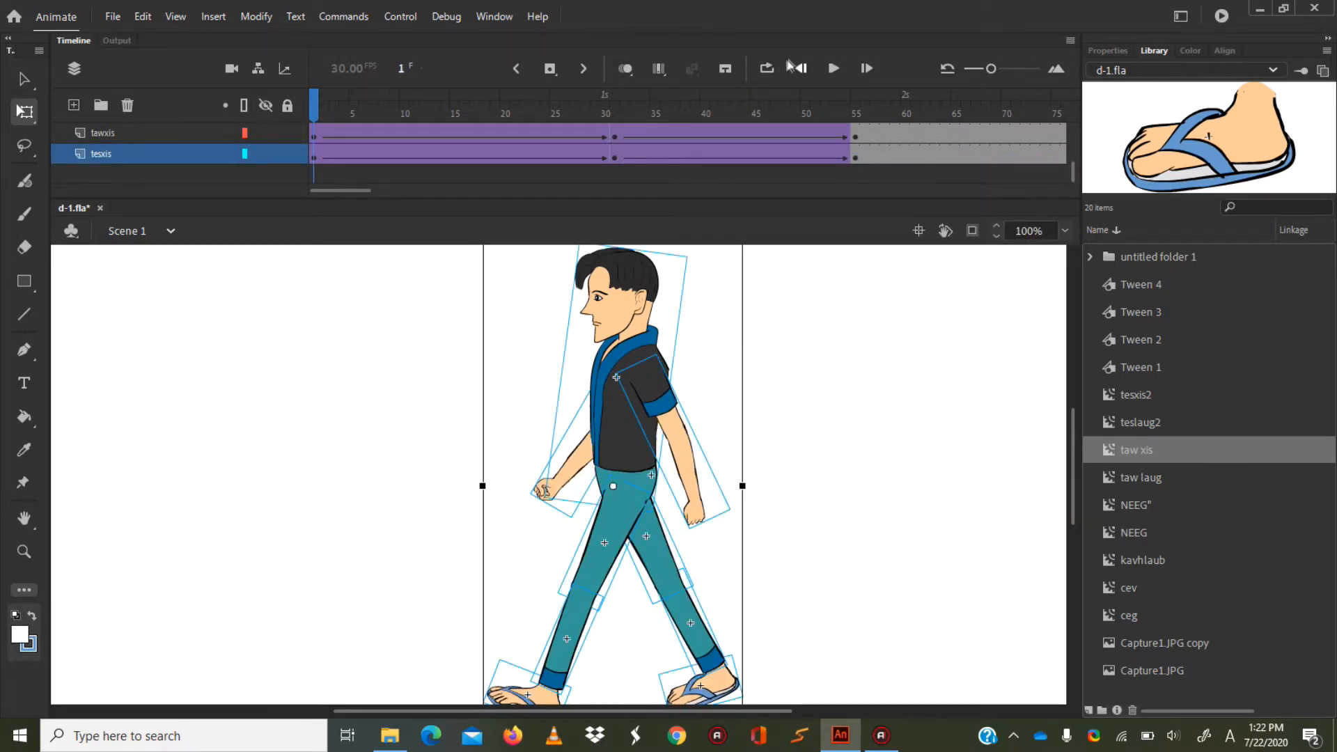
left_click(834, 68)
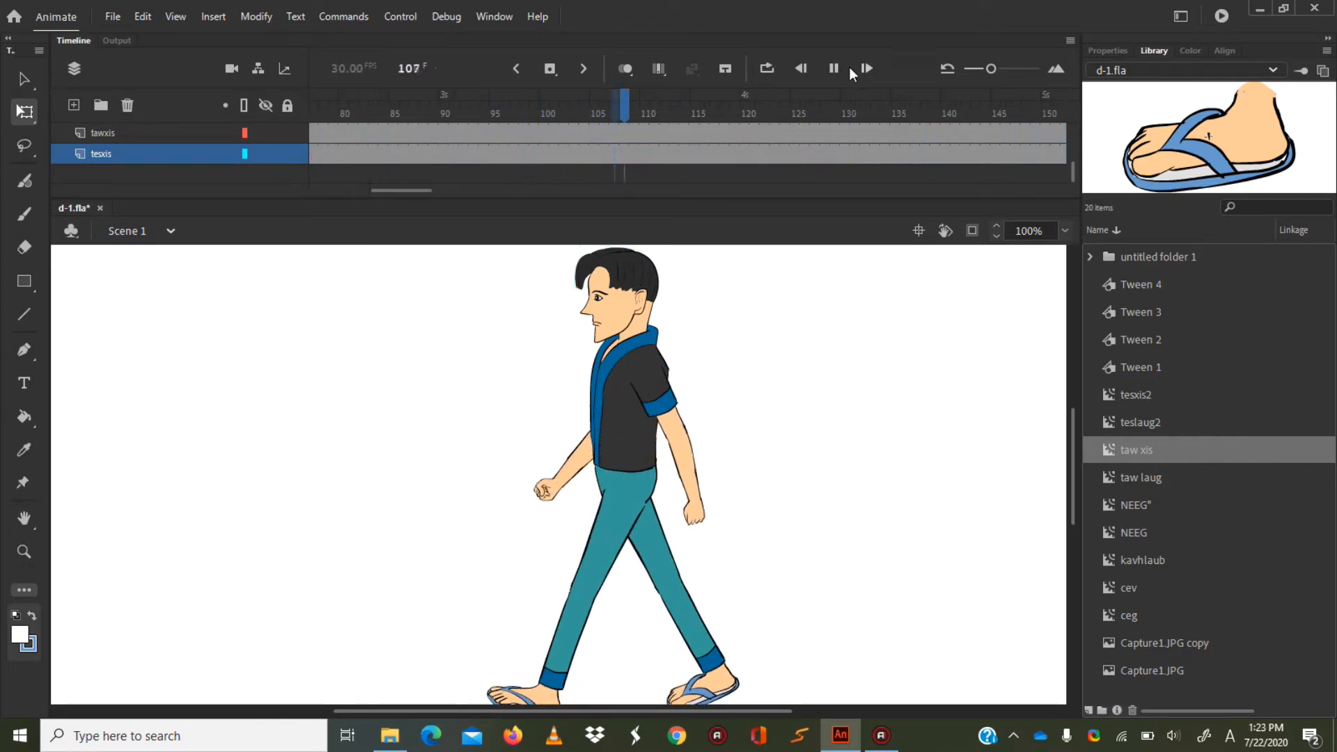
left_click(822, 72)
left_click(358, 189)
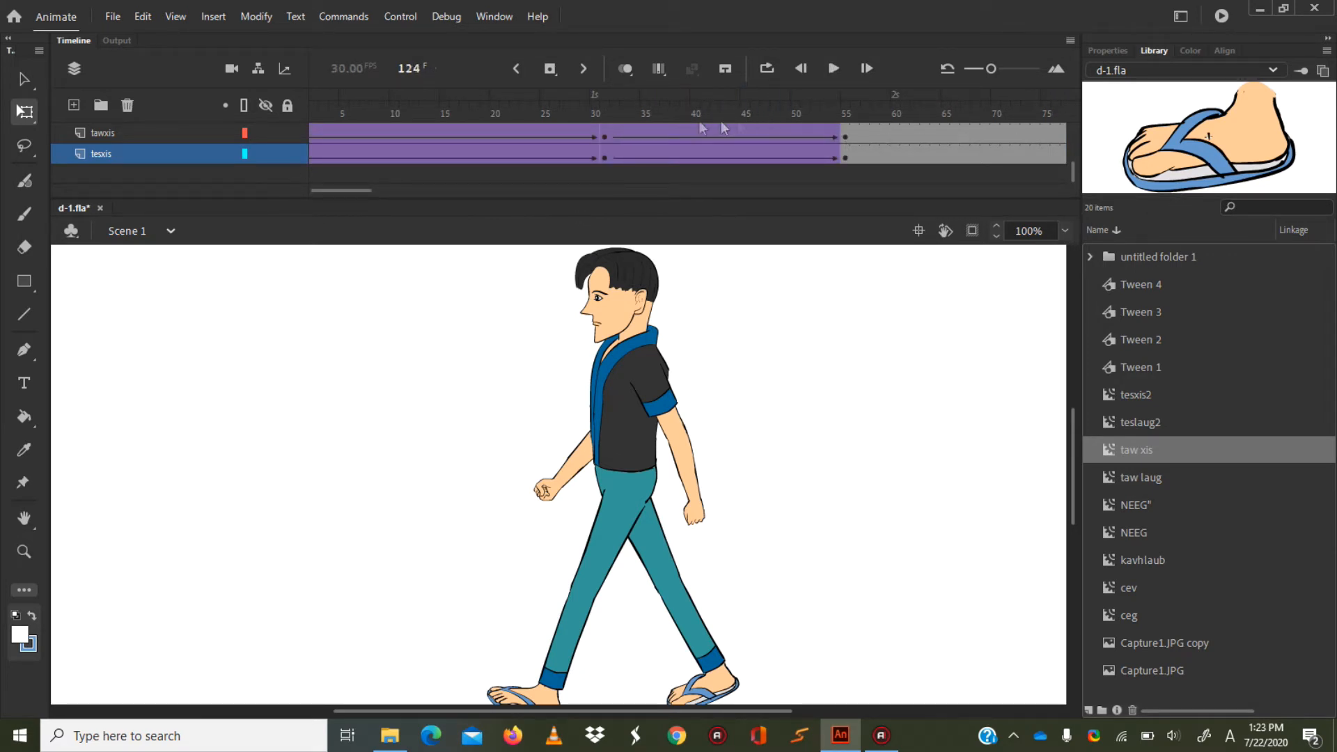
Move the frame 31 keyframes of all layers from teslaug through tesxis together to frame 25.
left_click_drag(1077, 170, 1079, 95)
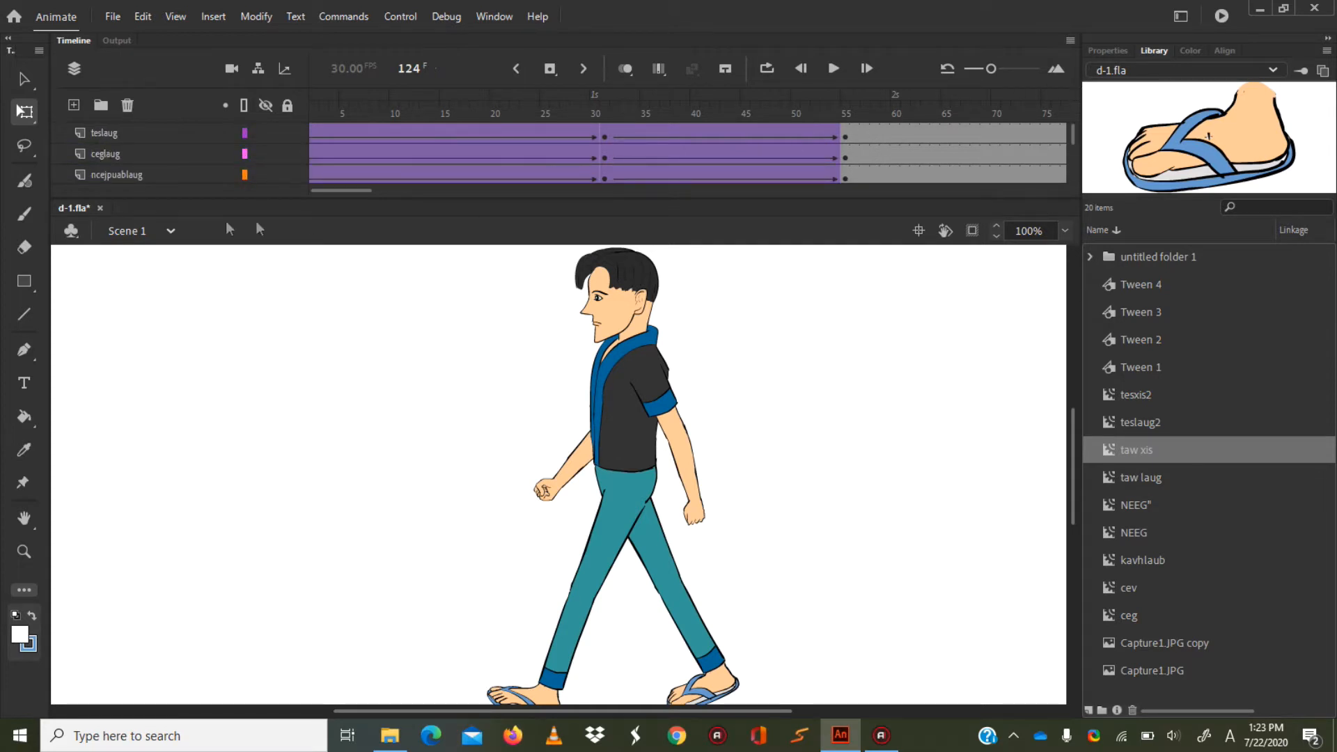
left_click_drag(327, 193, 309, 196)
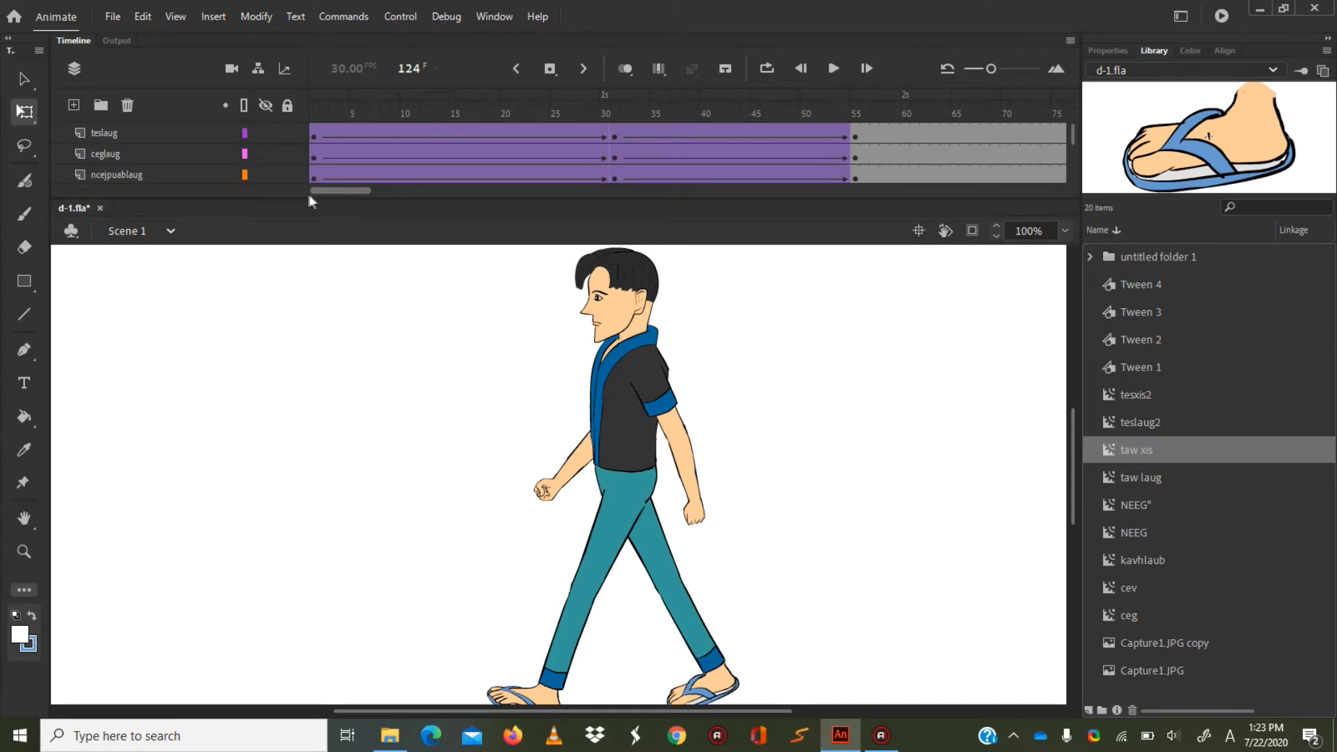
left_click(612, 135)
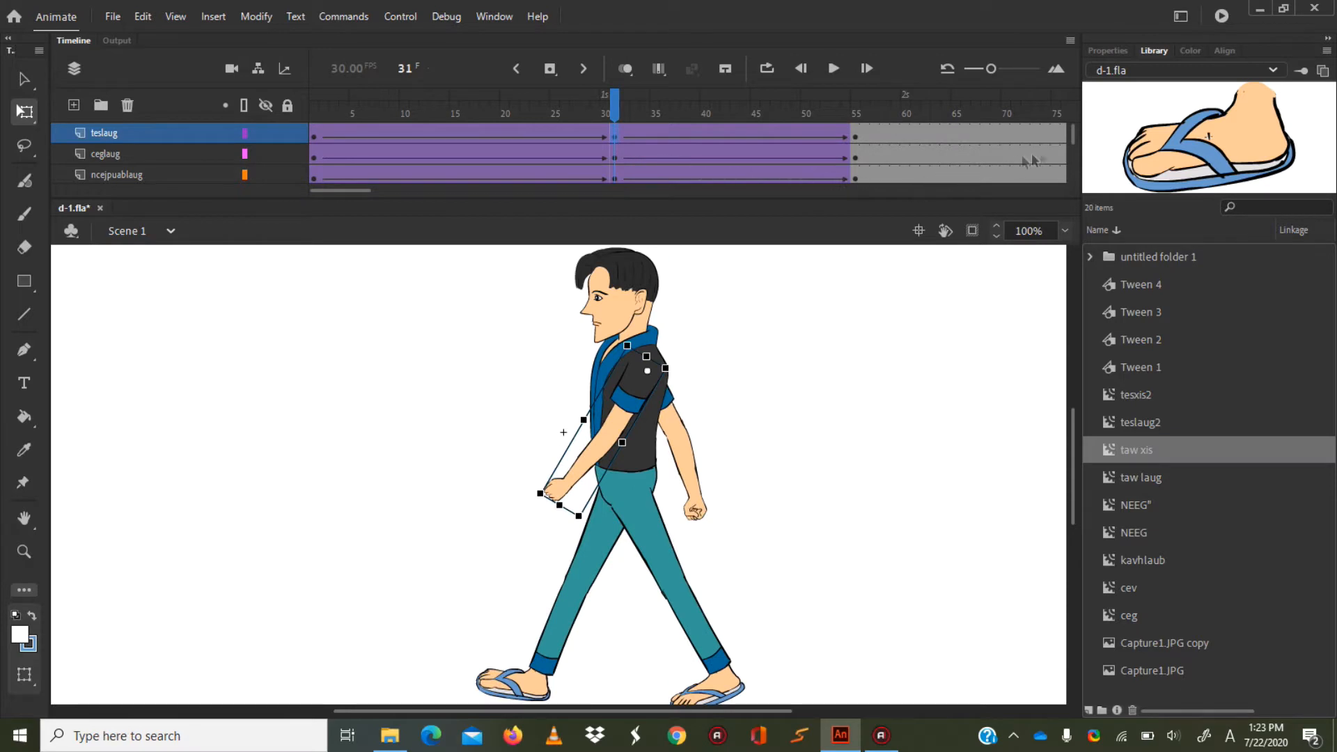
left_click_drag(1072, 143, 1077, 187)
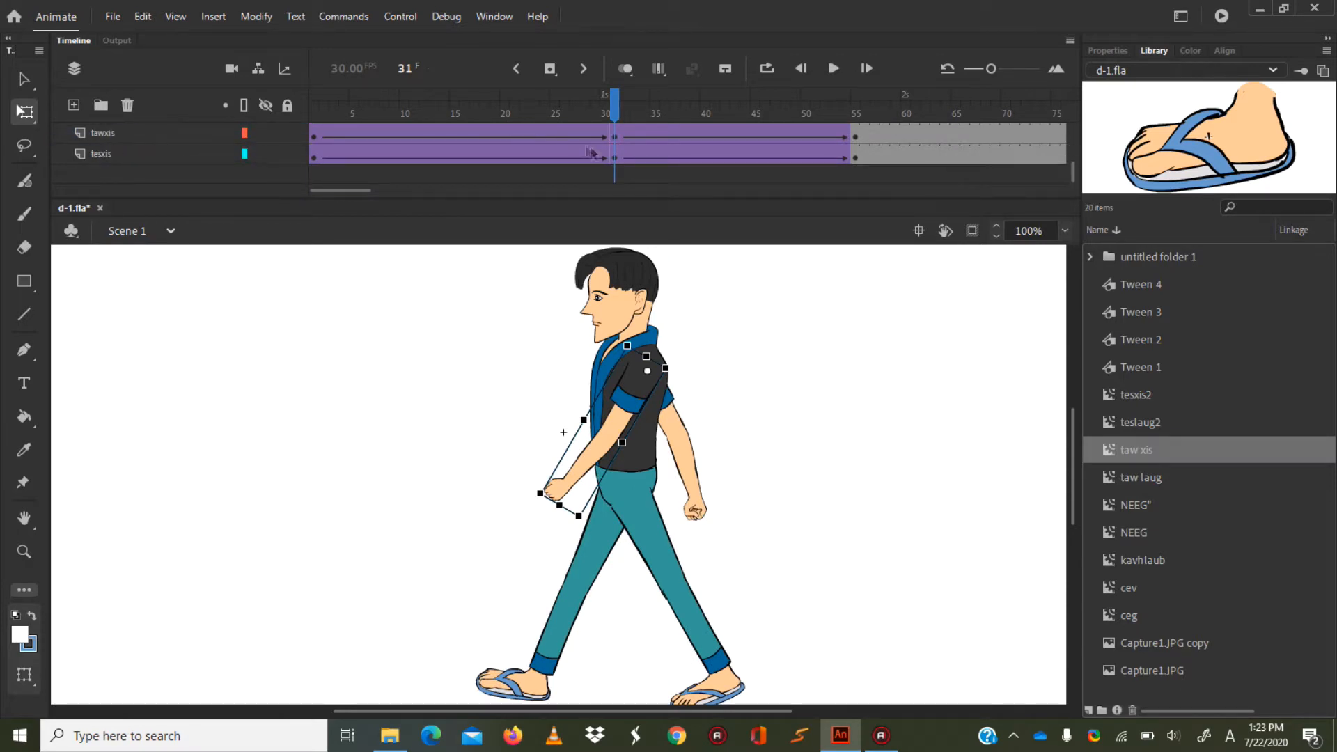
left_click(613, 158)
mouse_move(613, 152)
left_mouse_down()
mouse_move(555, 149)
mouse_move(626, 161)
left_mouse_up()
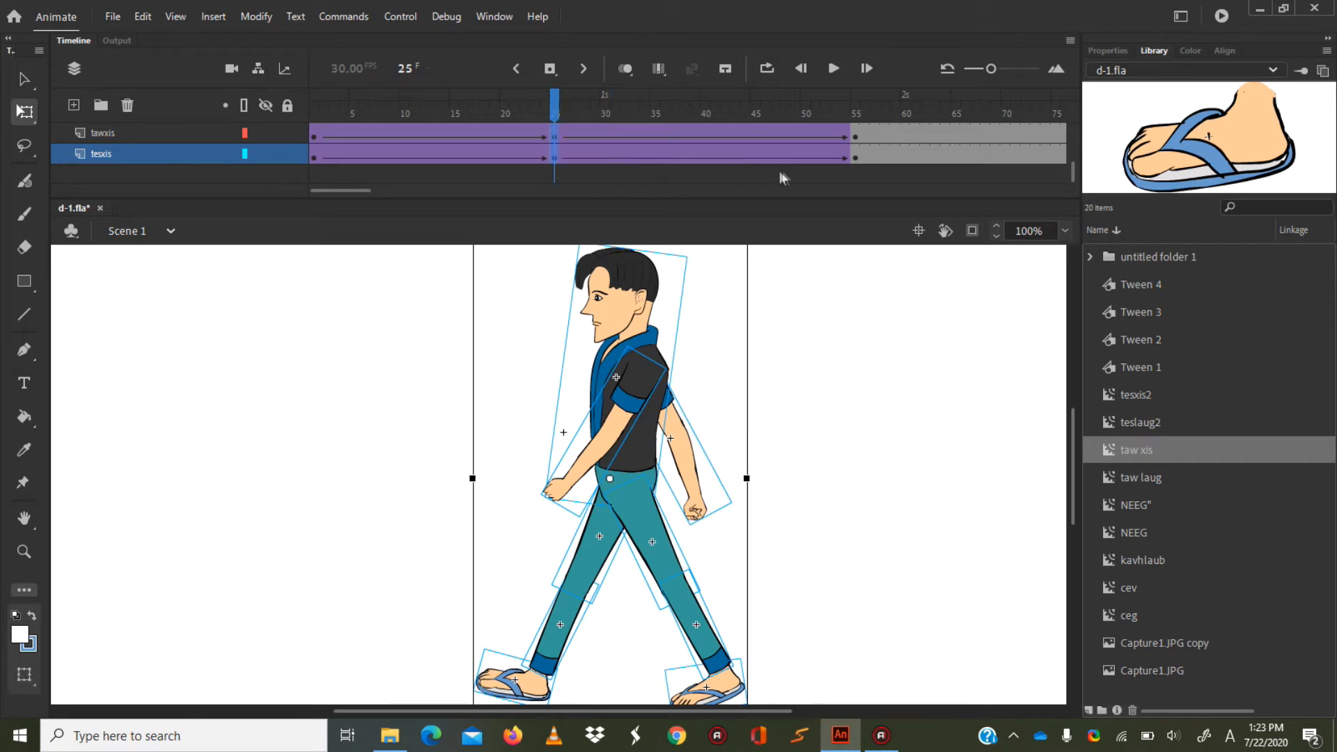
Move the frame 55 keyframes of all layers from teslaug through tesxis together to frame 46.
left_click(856, 158)
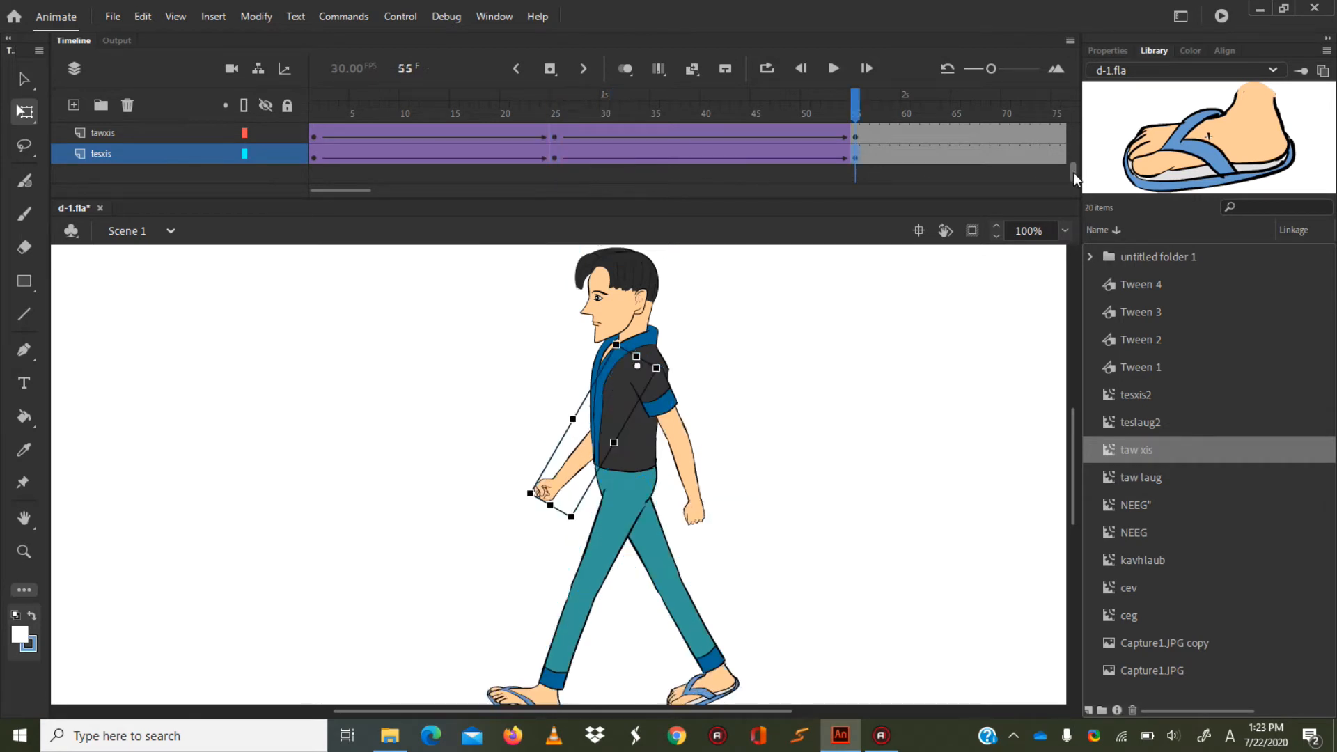
scroll(1076, 179, "up", 3)
left_click(856, 137)
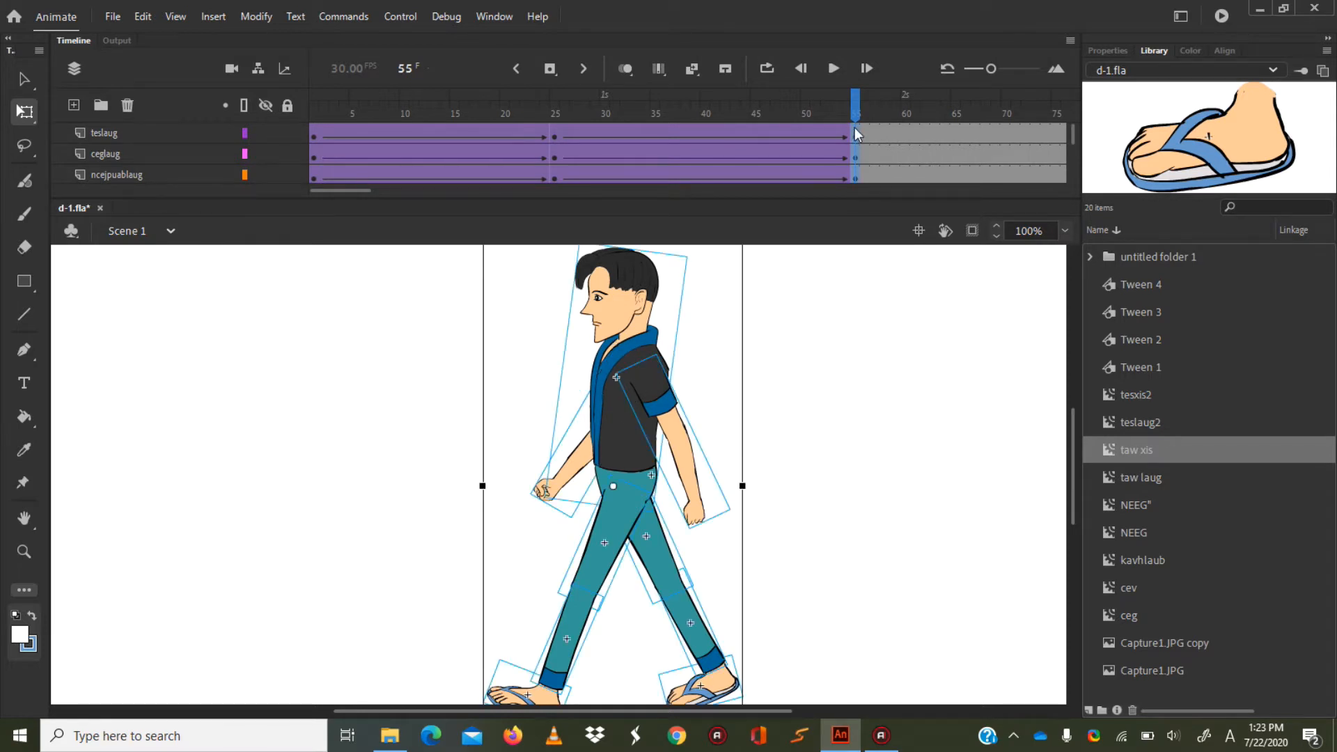
left_click(856, 134)
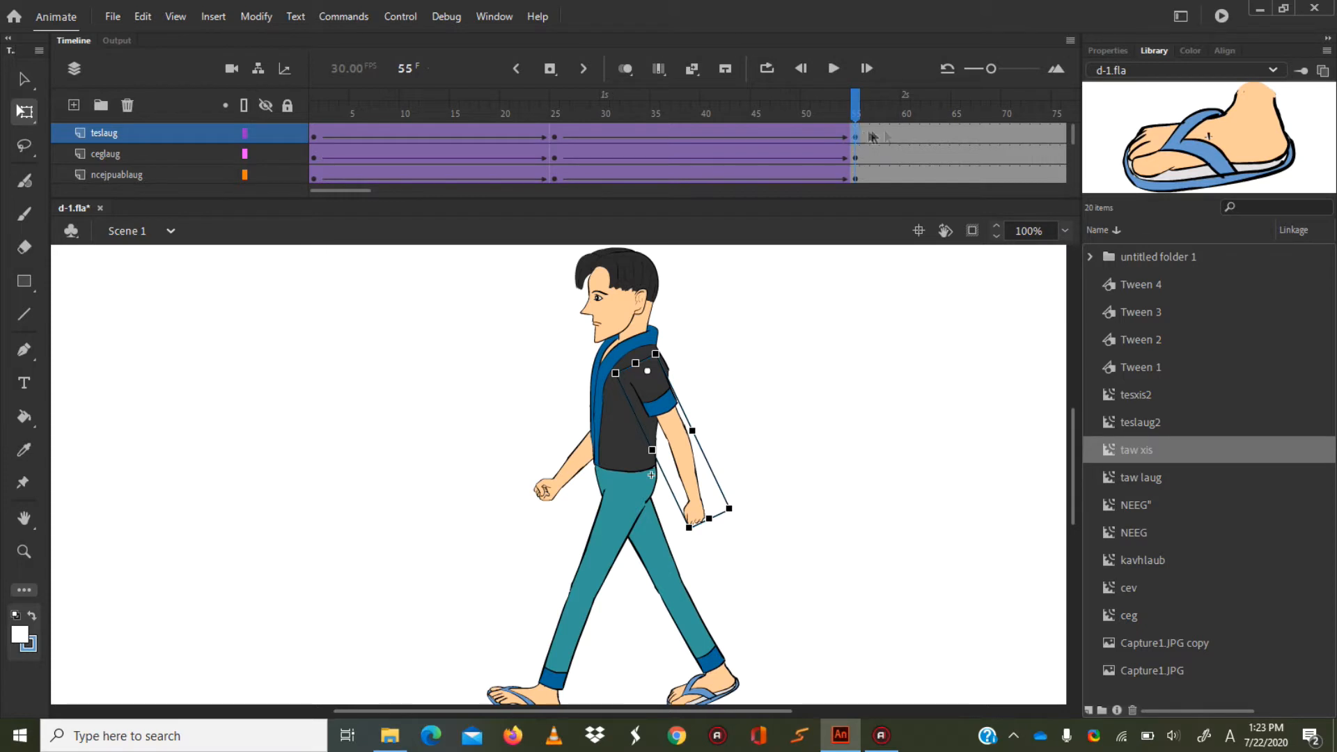
left_click_drag(1073, 132, 1073, 167)
left_click(855, 152, "shift")
left_click_drag(855, 152, 766, 156)
left_click_drag(1072, 171, 1069, 114)
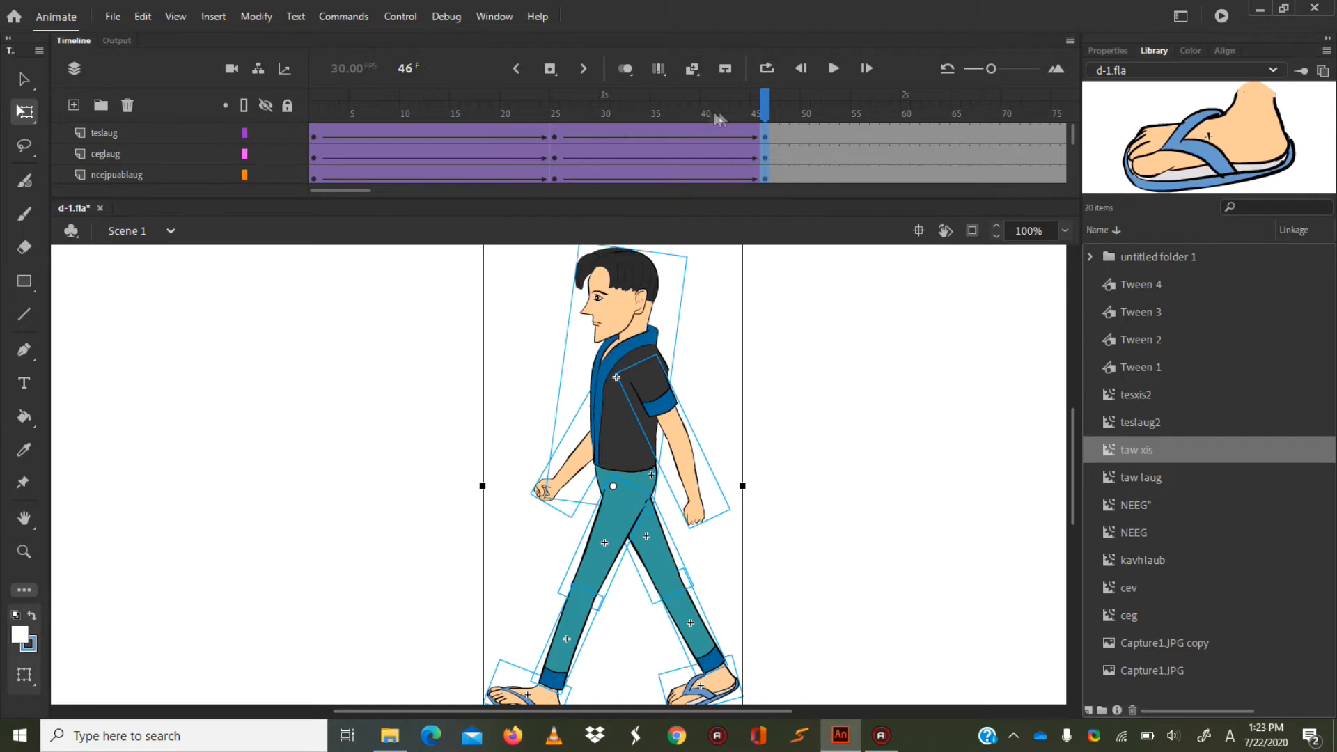
Play the retimed walk from frame 1 and stop it past the last keyframe.
left_click_drag(760, 110, 171, 137)
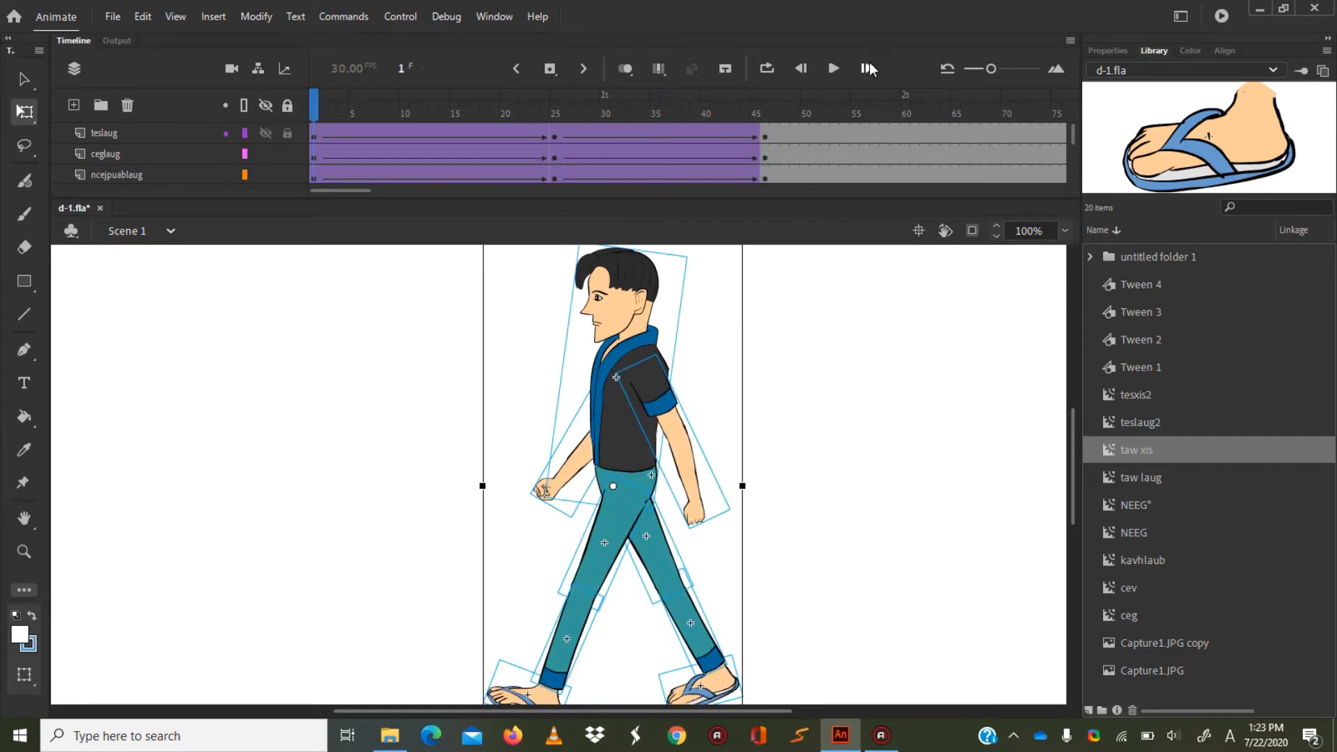
left_click(832, 70)
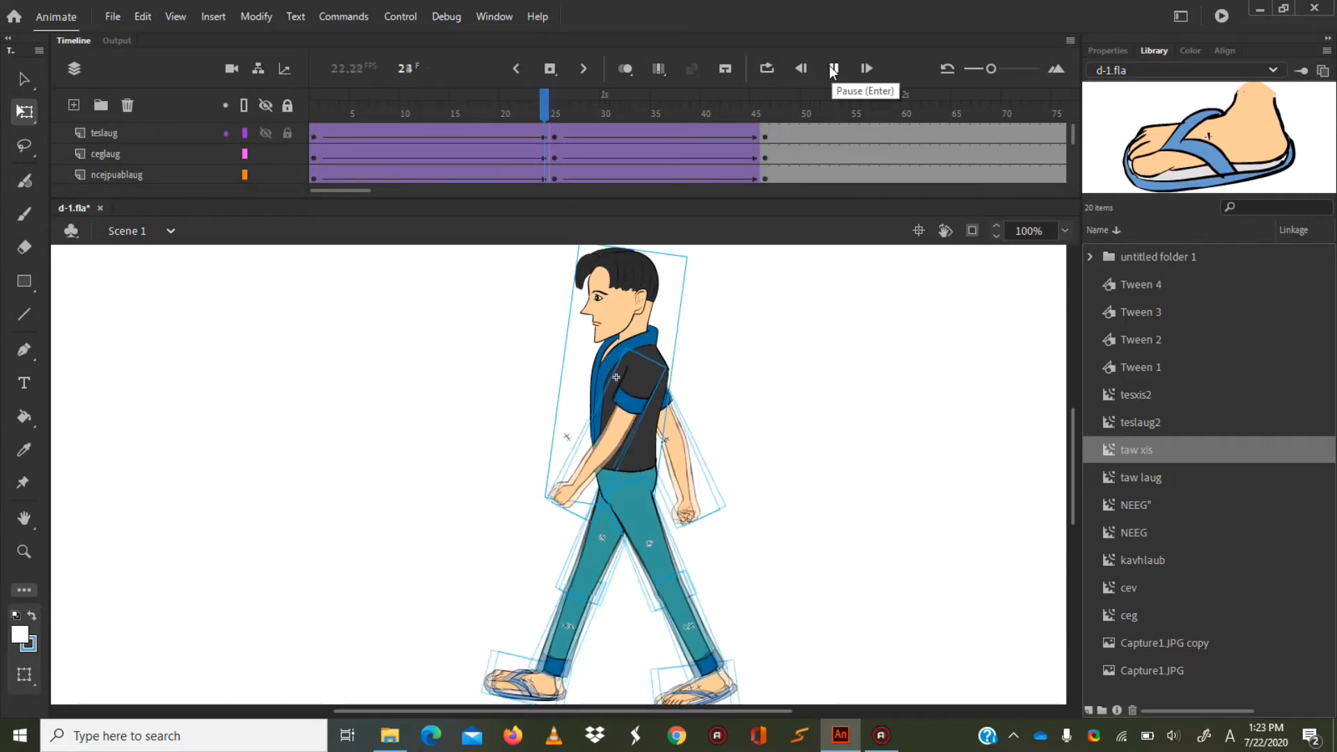
left_click(833, 69)
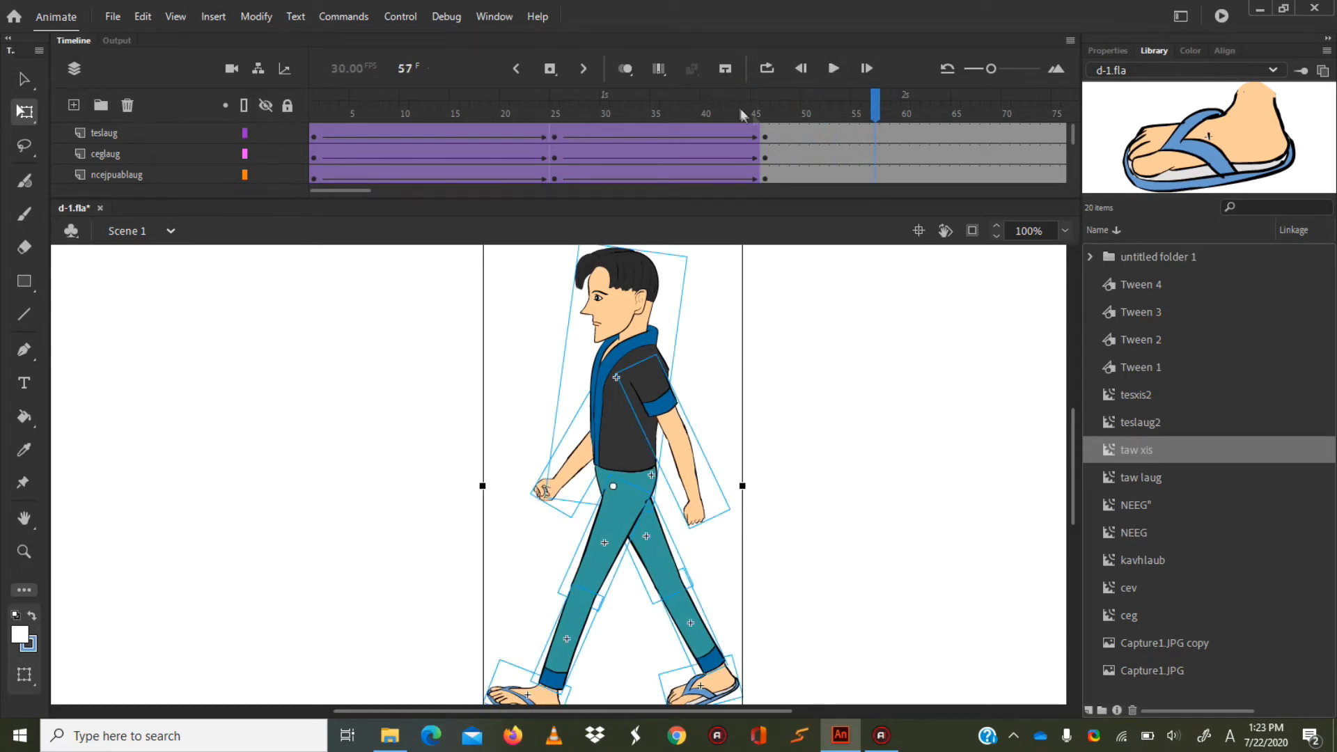
Enable loop playback over frames 1 to 46, play the repeating walk cycle, and stop it.
mouse_move(872, 110)
left_mouse_down()
mouse_move(202, 125)
mouse_move(710, 128)
mouse_move(166, 178)
left_mouse_up()
left_click(766, 72)
mouse_move(336, 92)
left_mouse_down()
mouse_move(692, 135)
mouse_move(771, 131)
left_mouse_up()
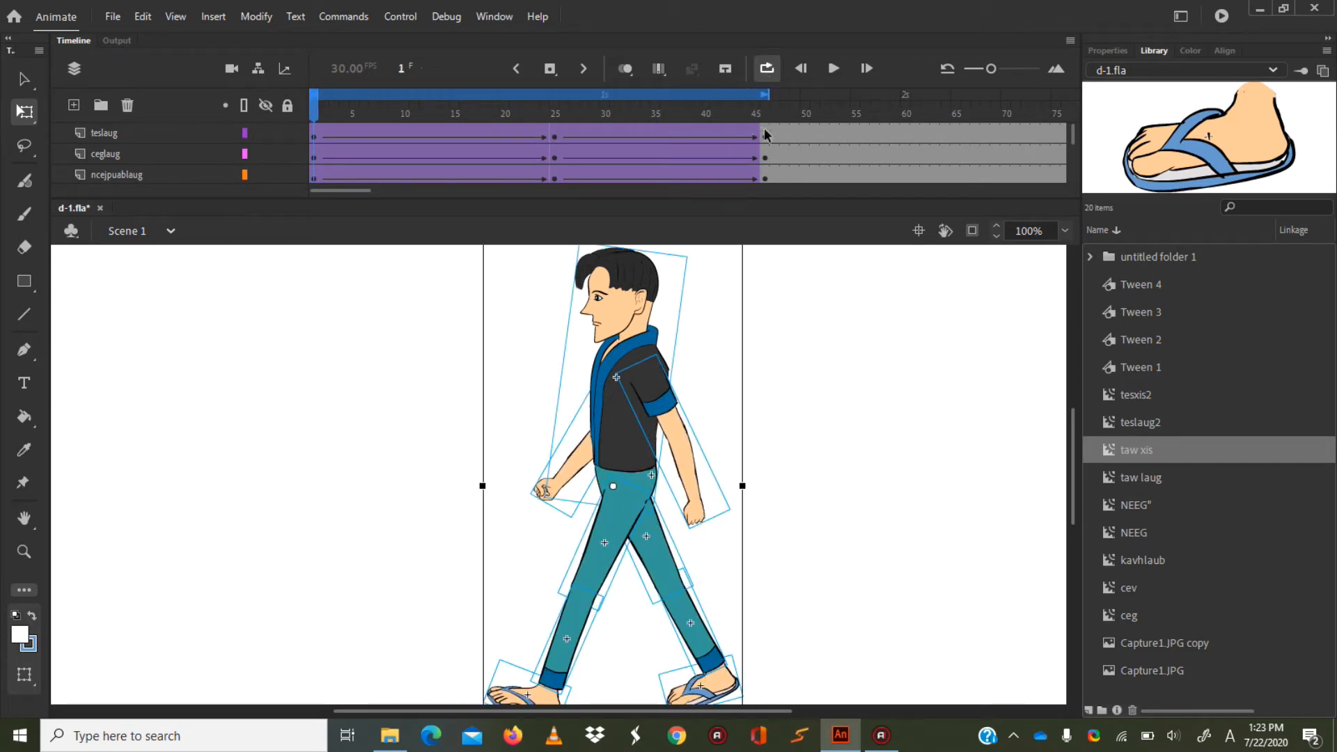
left_click(833, 69)
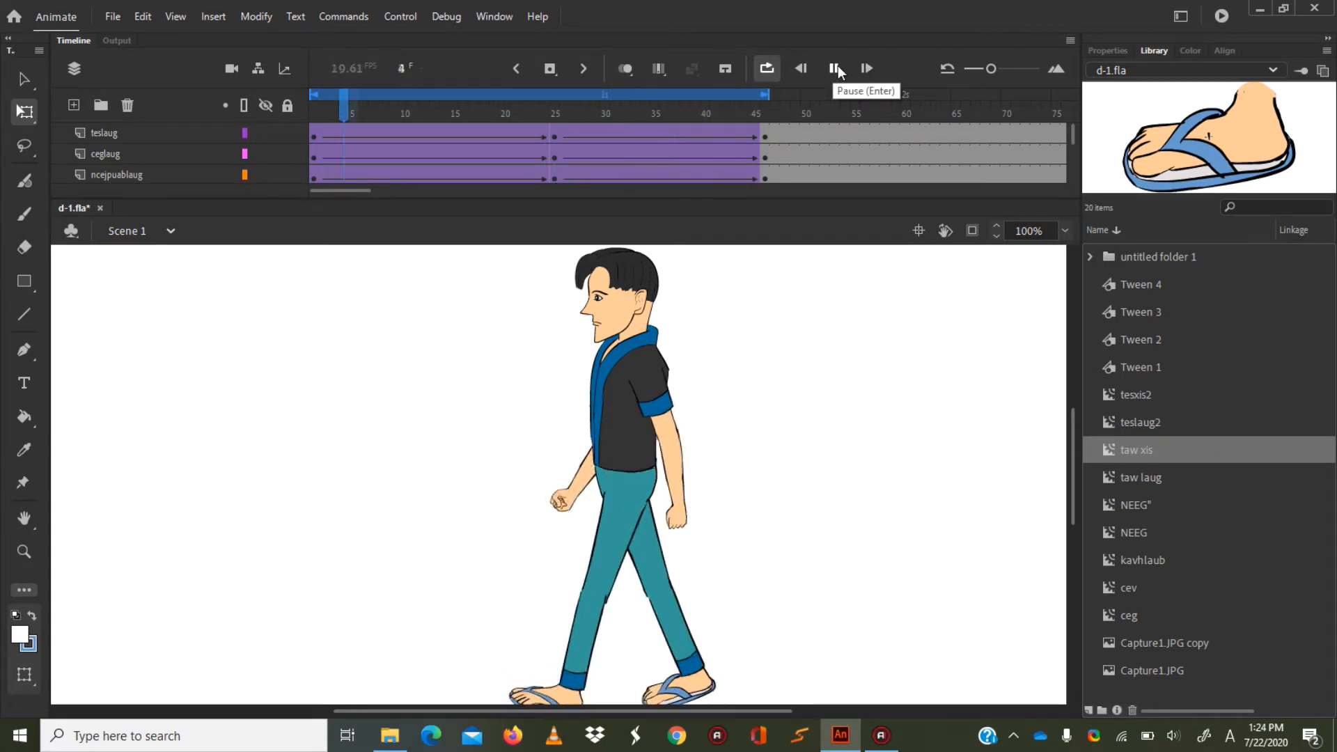
left_click(835, 68)
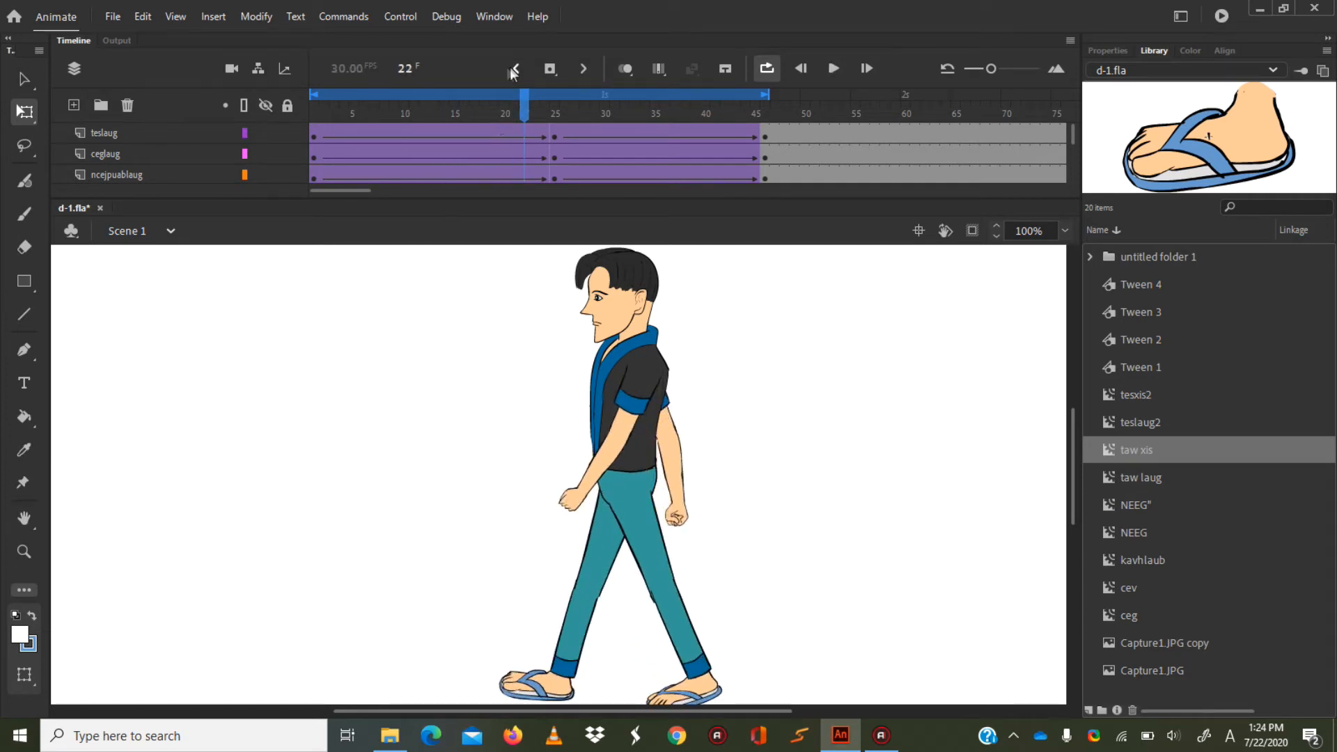
Test the movie in its own preview window, close the preview, and turn off loop playback.
left_click_drag(525, 101, 586, 101)
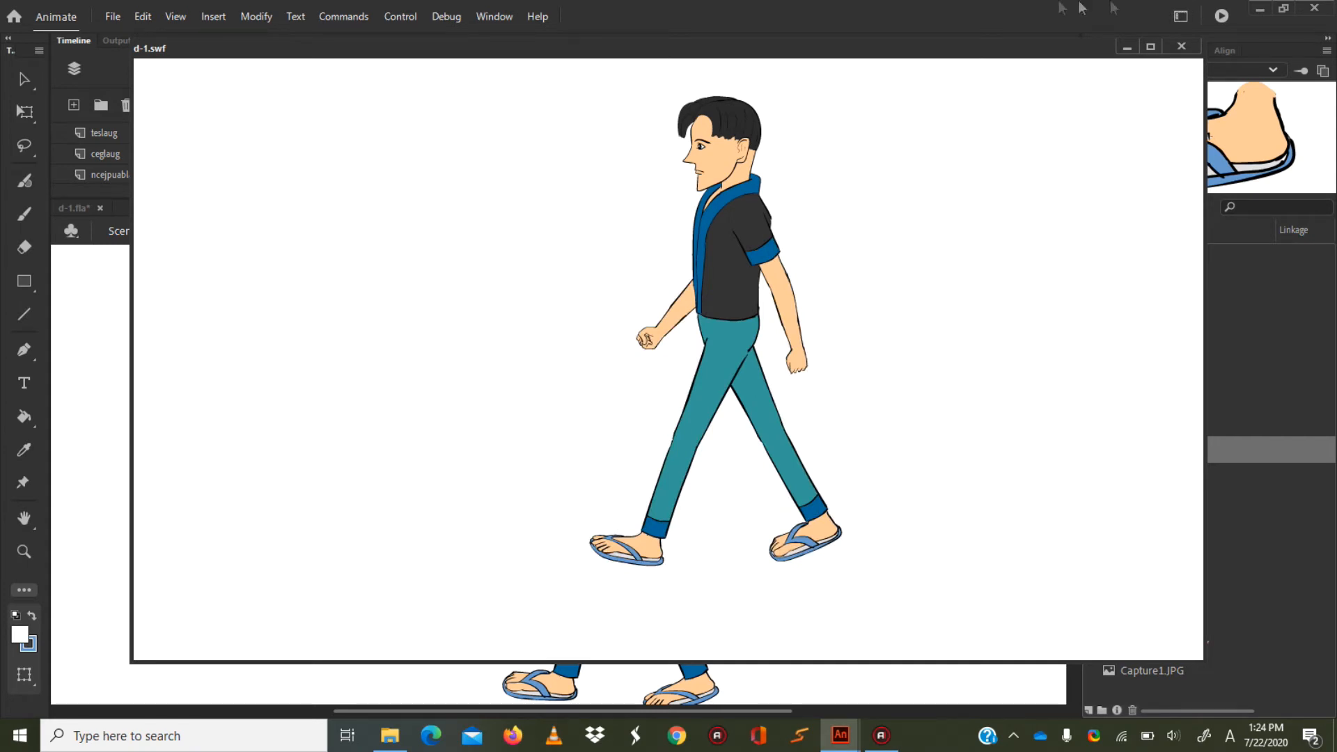
left_click(1181, 46)
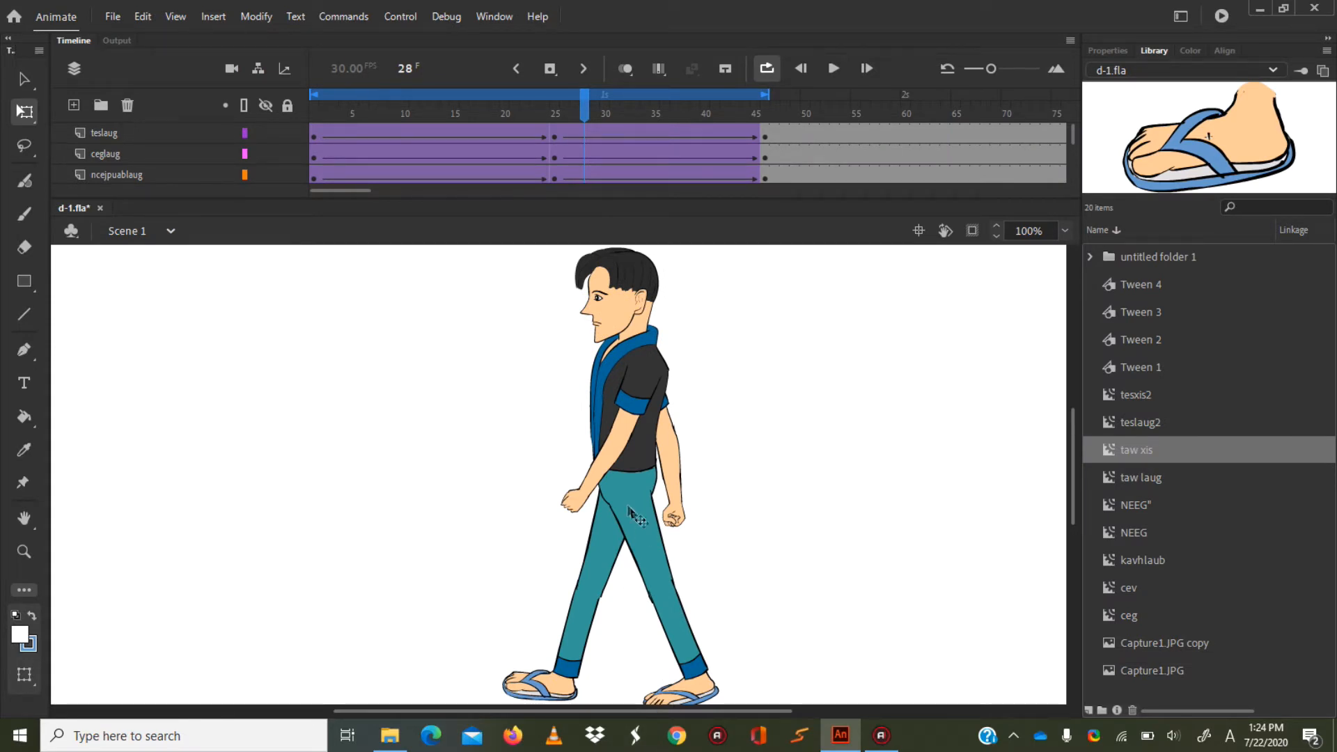
left_click(765, 67)
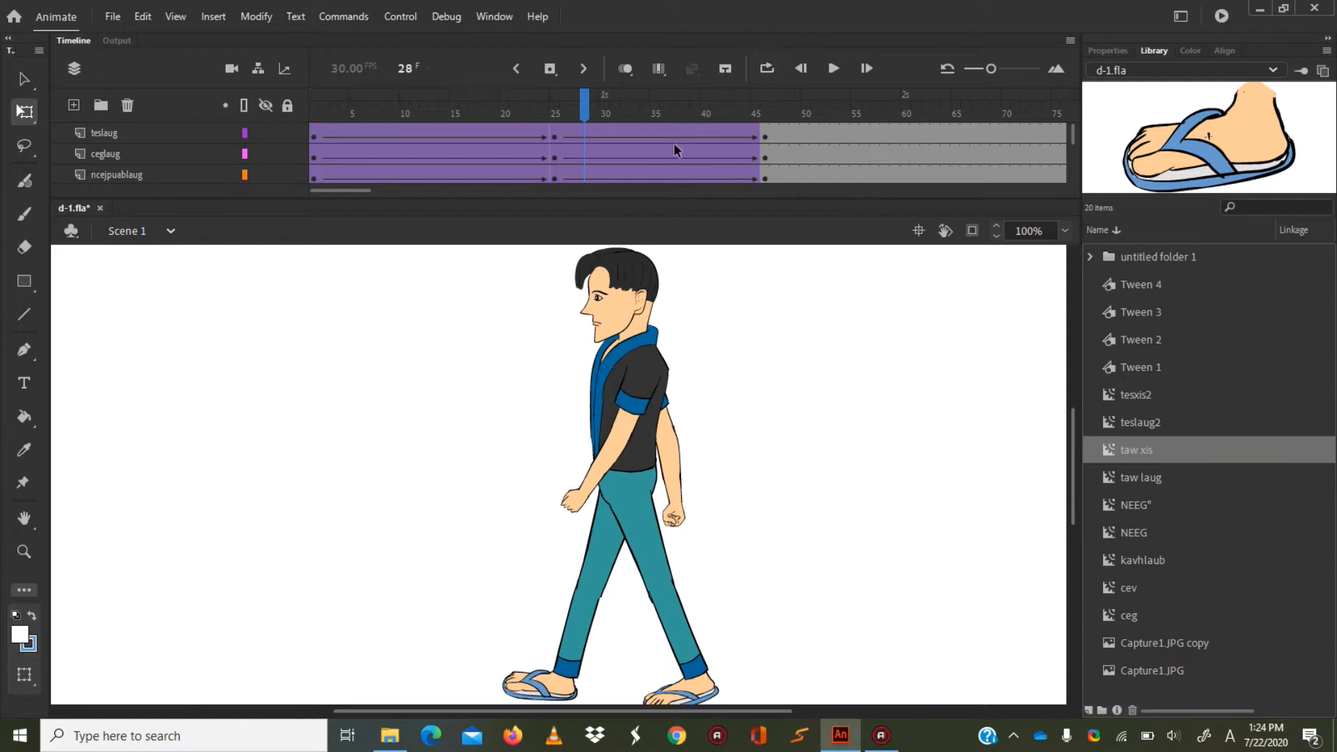
Scrub the first half of the walk and park the playhead at frame 9, where the legs pass.
left_click_drag(579, 93, 324, 89)
left_click_drag(376, 86, 384, 103)
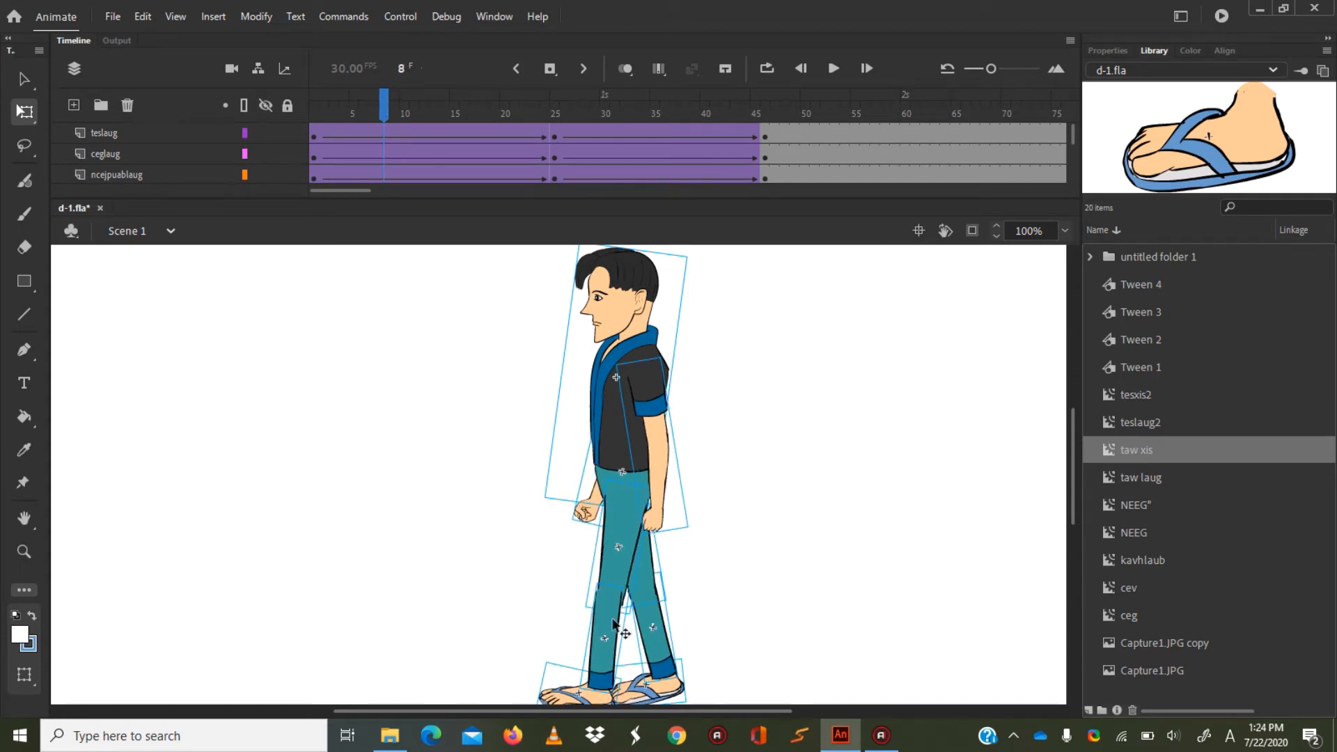
mouse_move(387, 97)
left_mouse_down()
mouse_move(273, 101)
mouse_move(394, 117)
left_mouse_up()
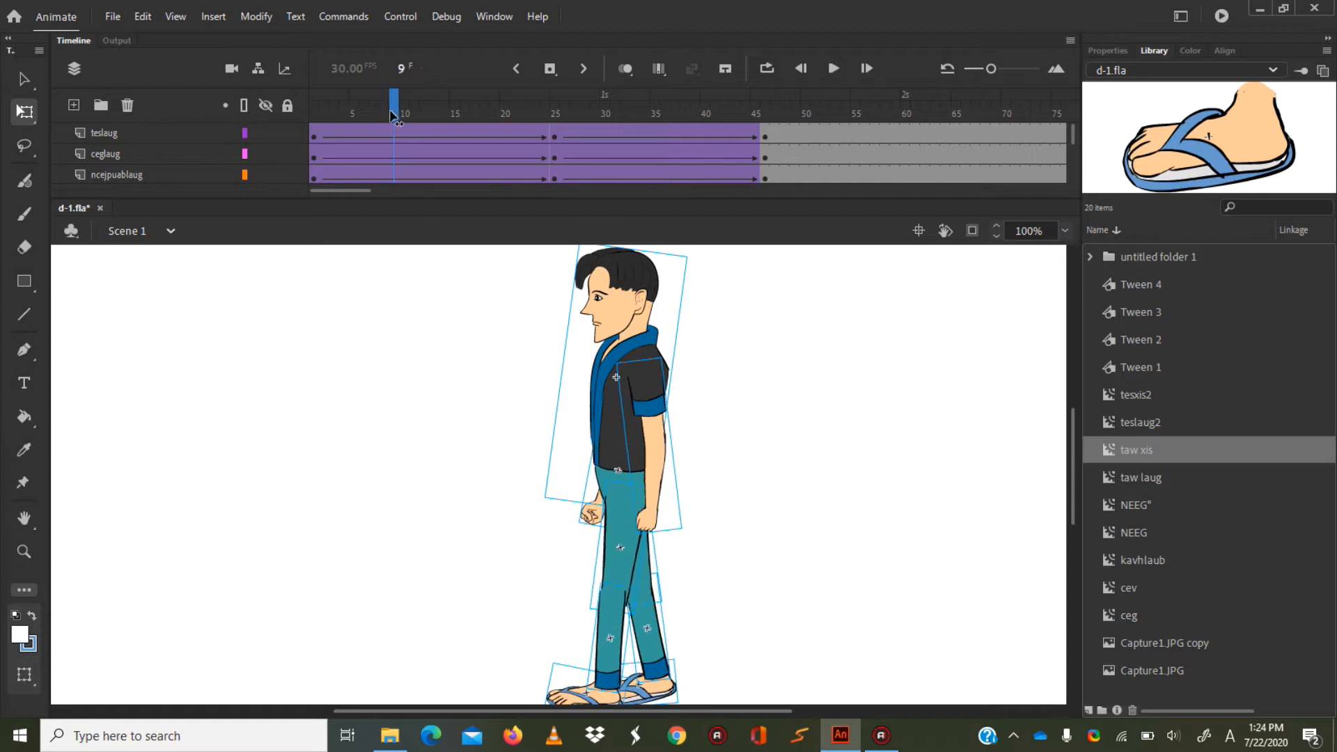
left_click_drag(1072, 134, 1076, 188)
mouse_move(394, 111)
left_mouse_down()
mouse_move(364, 113)
mouse_move(390, 112)
left_mouse_up()
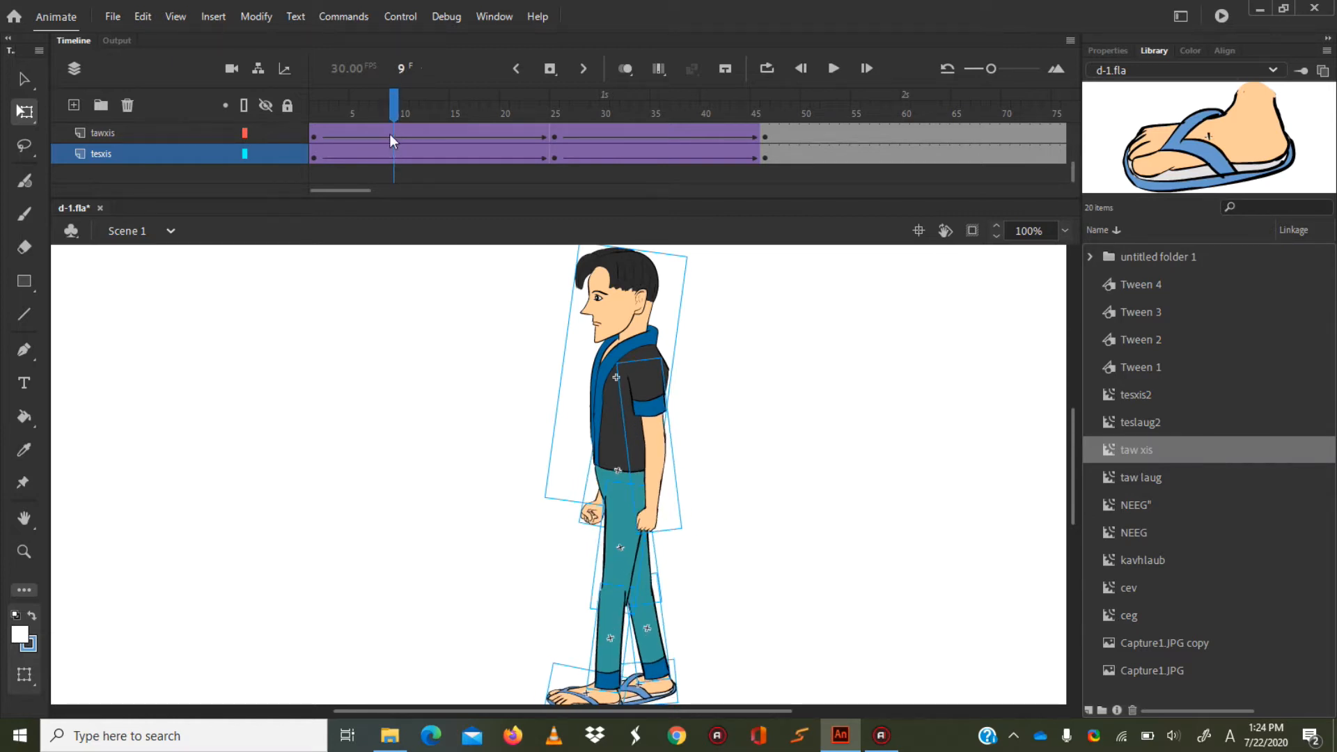
left_click(391, 134)
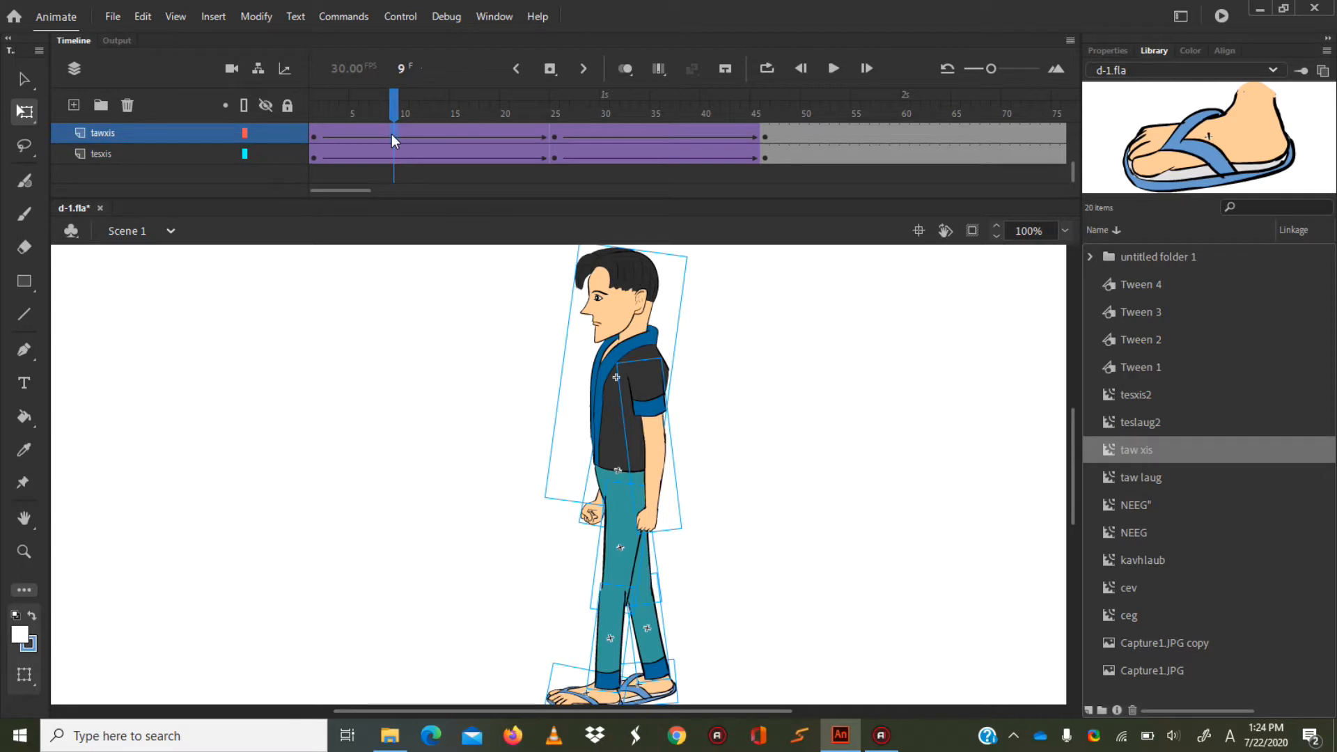
right_click(391, 133)
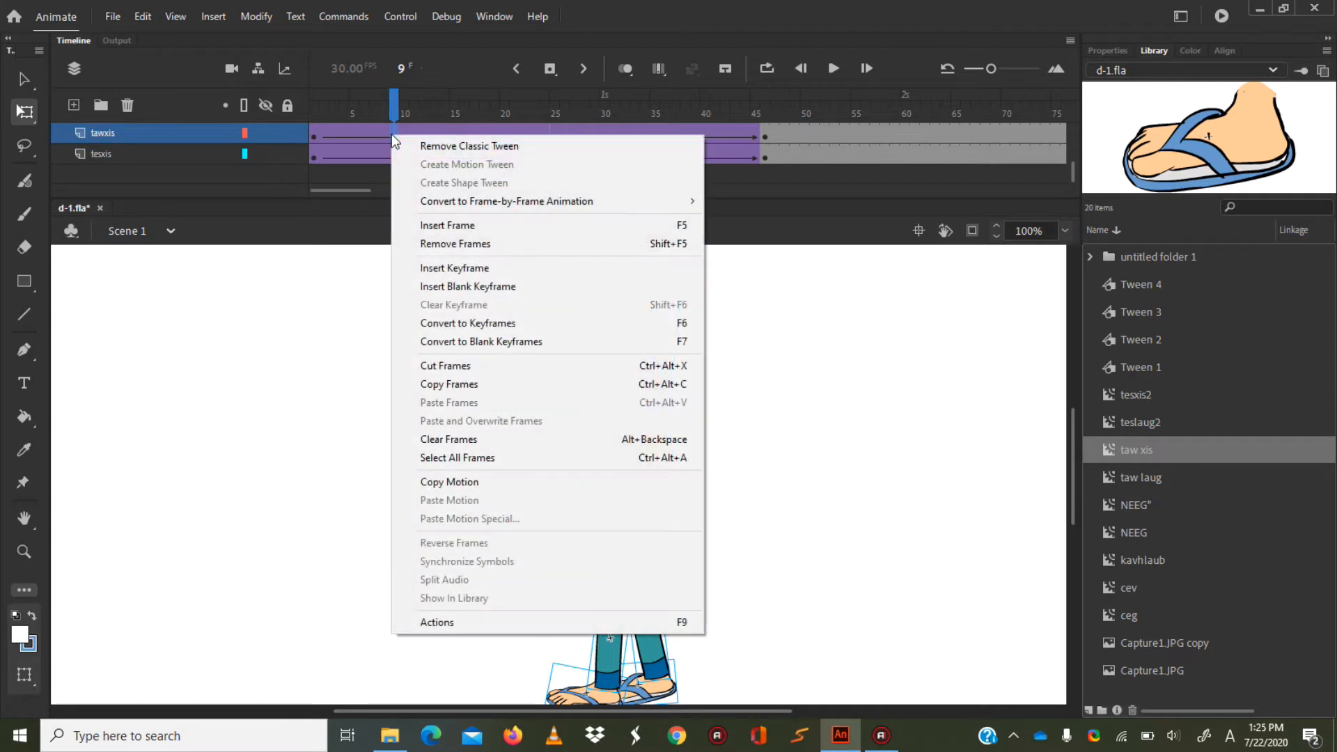
left_click(385, 131)
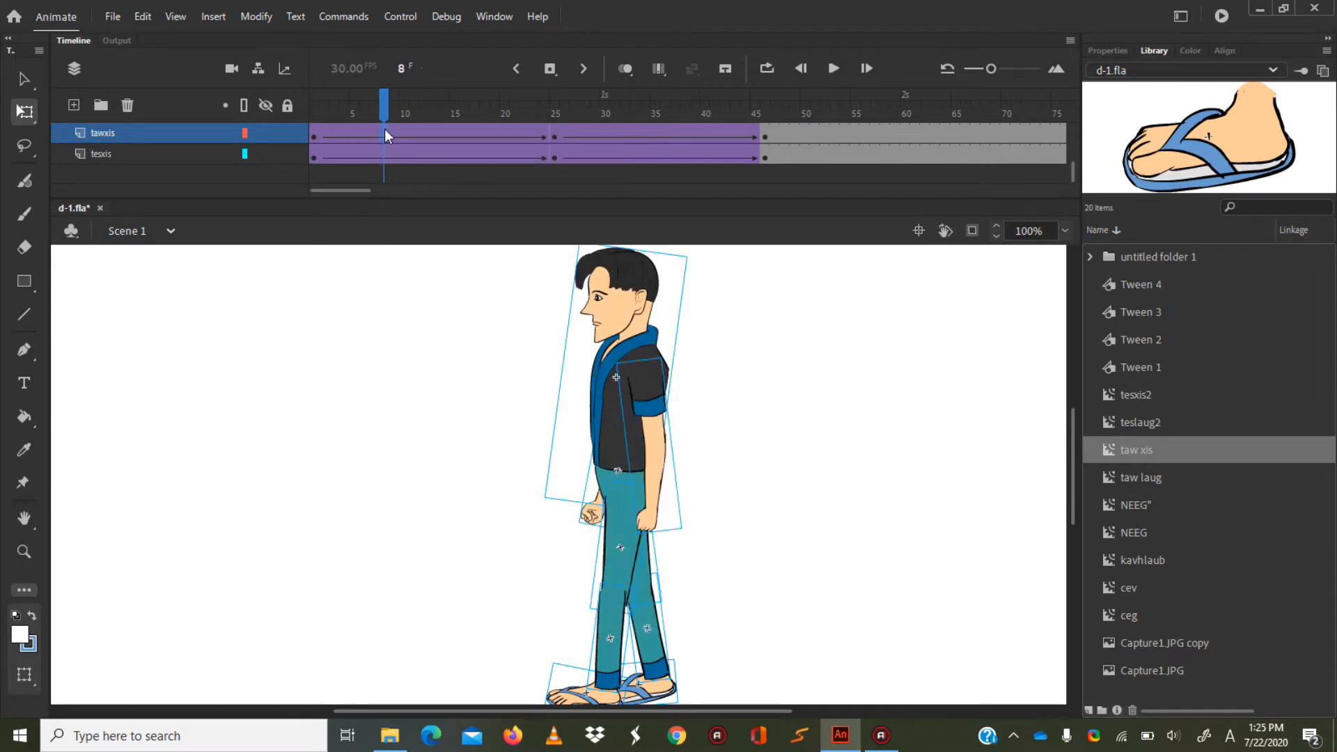
left_click(393, 129)
Insert a keyframe at frame 9 on the cegxis layer.
scroll(402, 127, "up", 1)
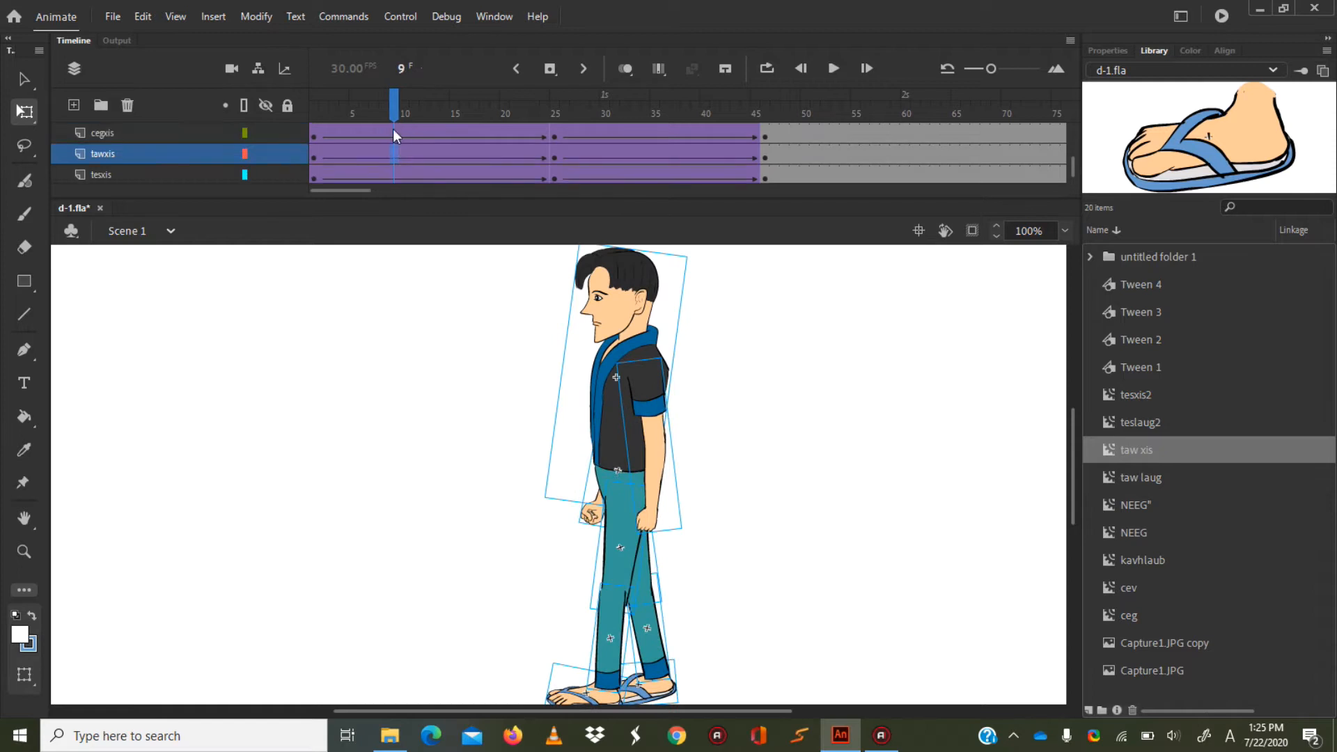
left_click(393, 129)
right_click(393, 128)
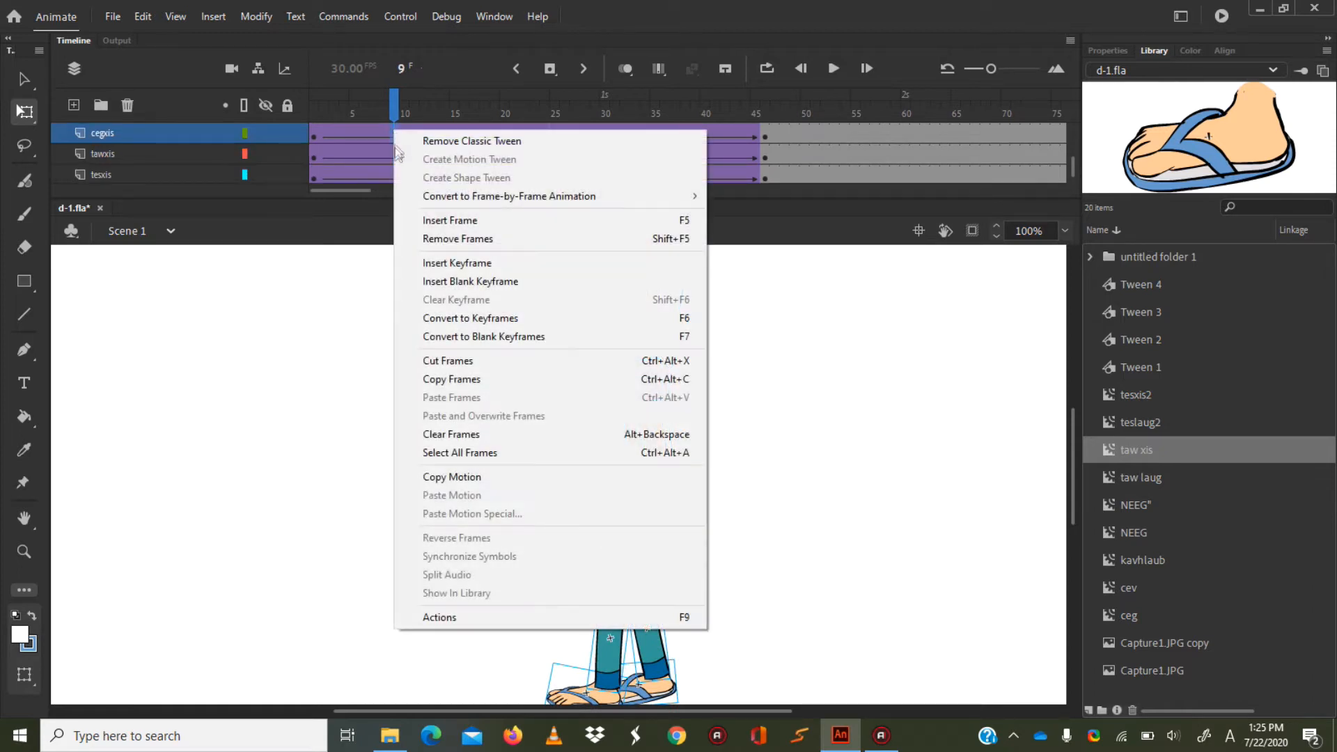
left_click(458, 264)
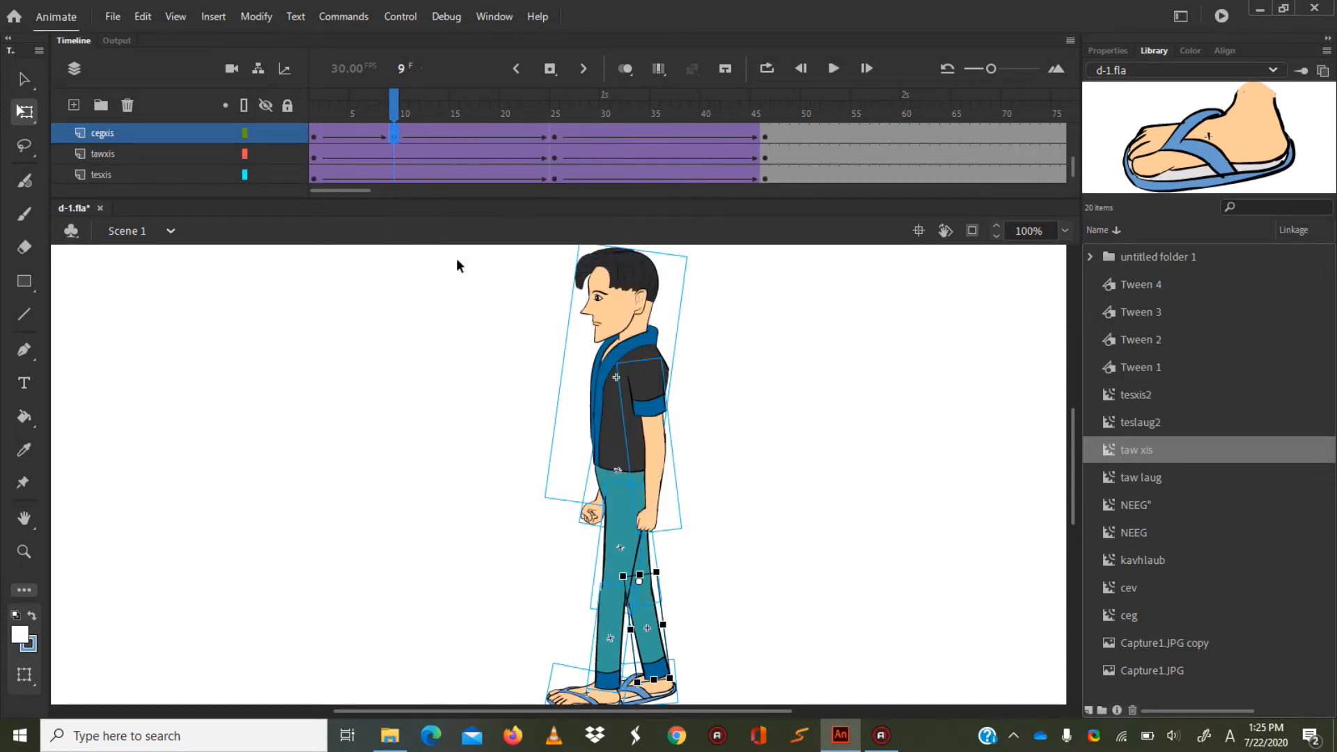
Insert a keyframe at frame 9 on the tawxis layer and rotate the trailing lower leg backward, seating it under the knee.
right_click(392, 149)
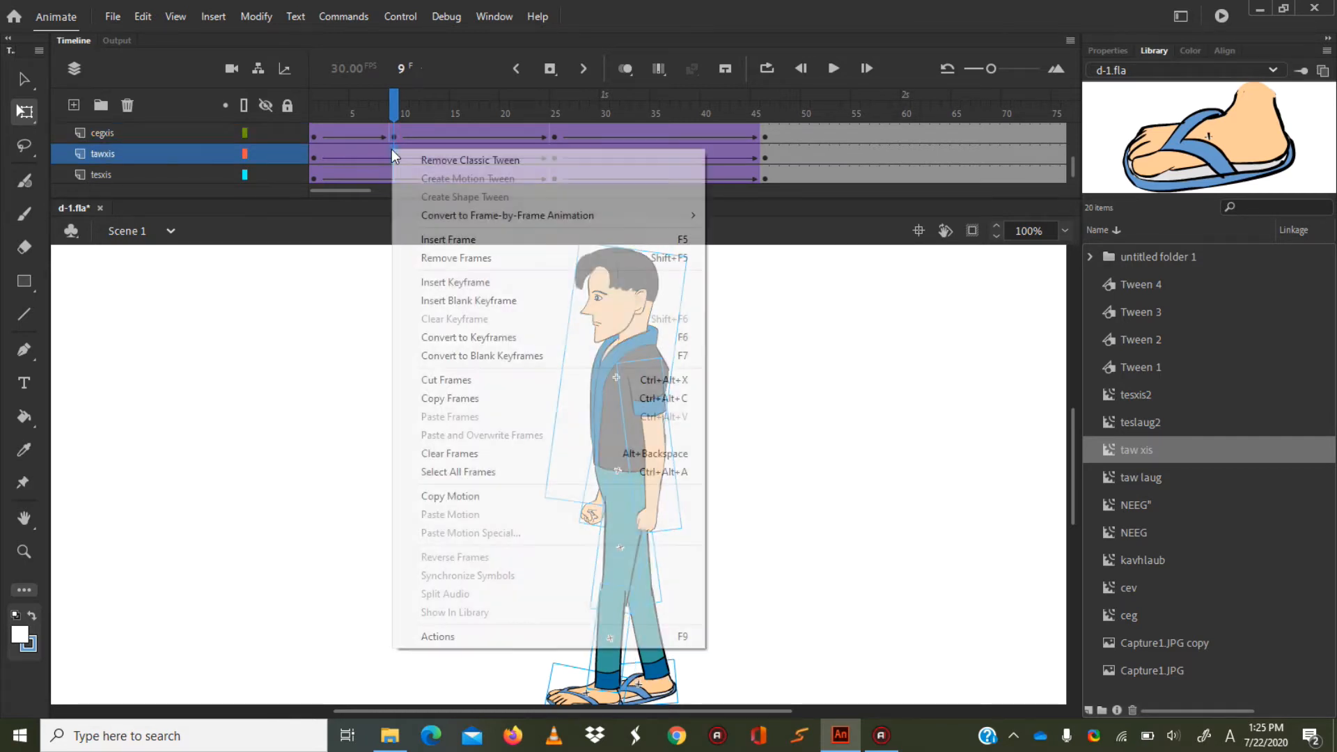
left_click(437, 283)
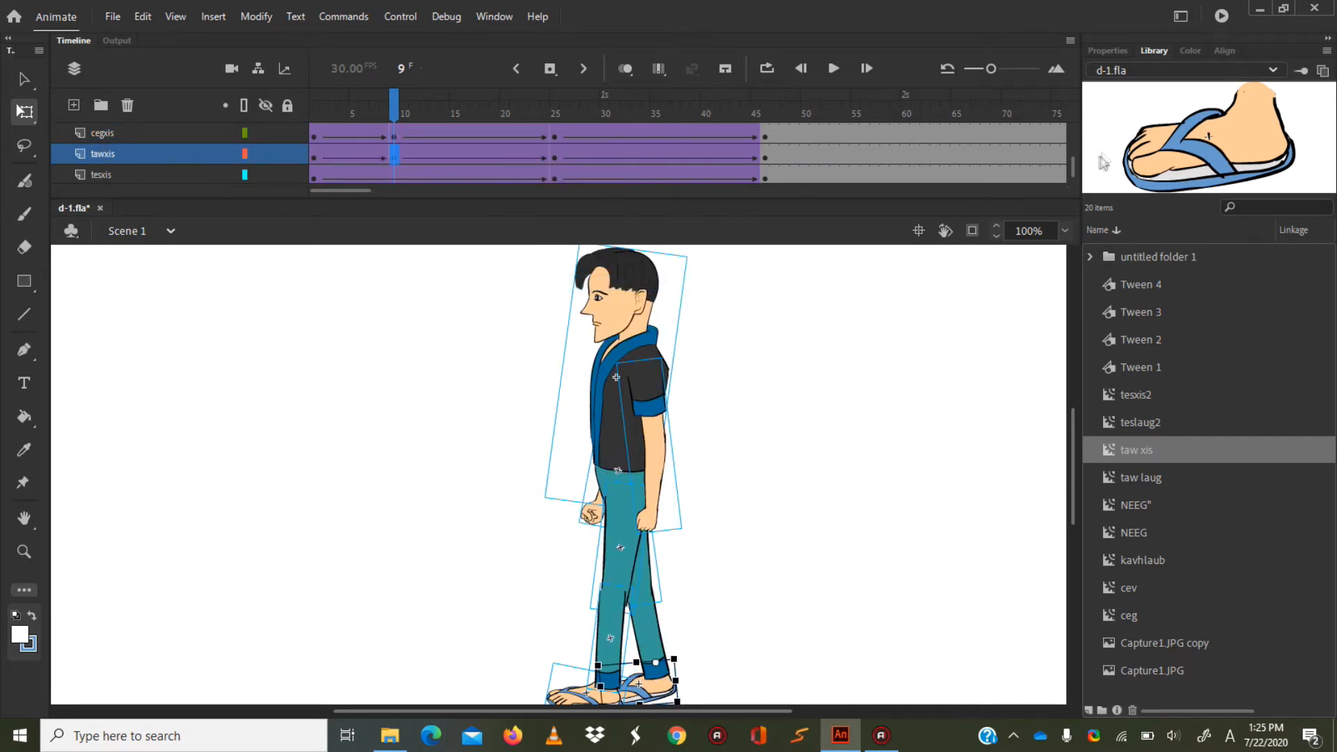
left_click(1064, 224)
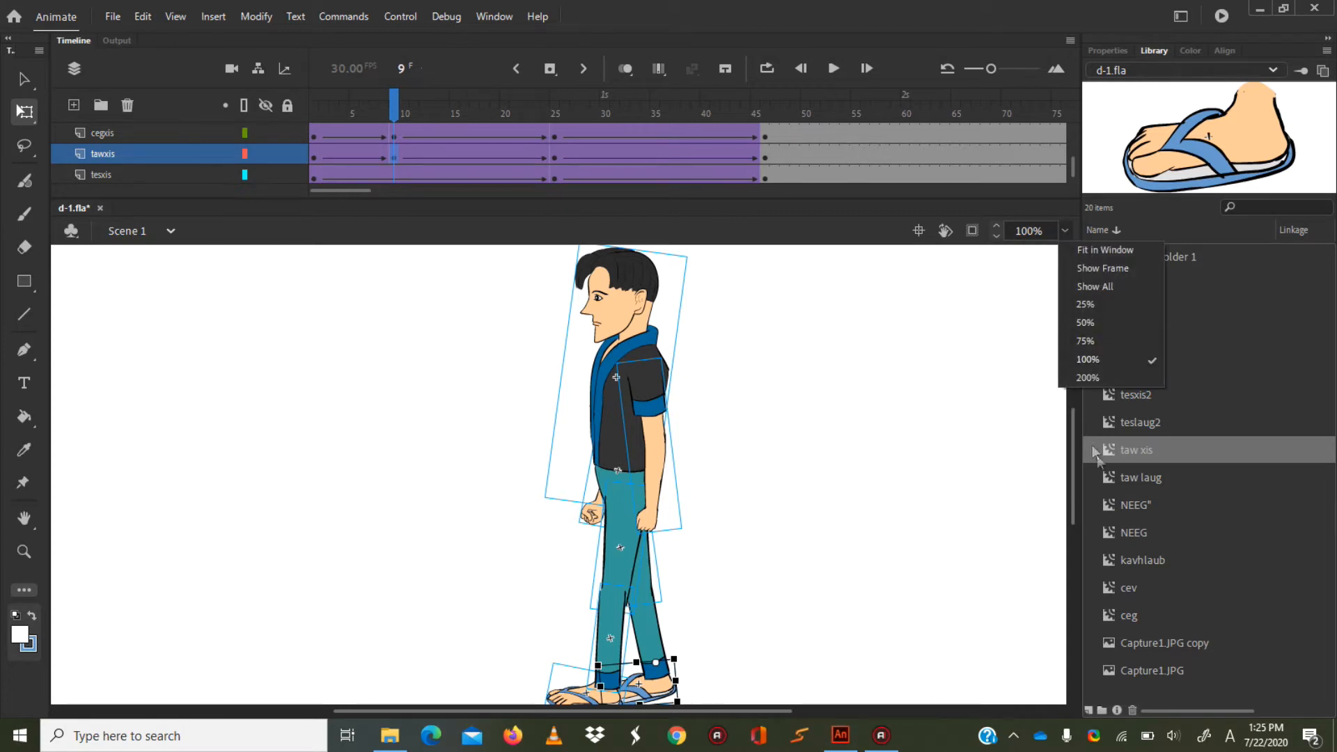
left_click(1102, 376)
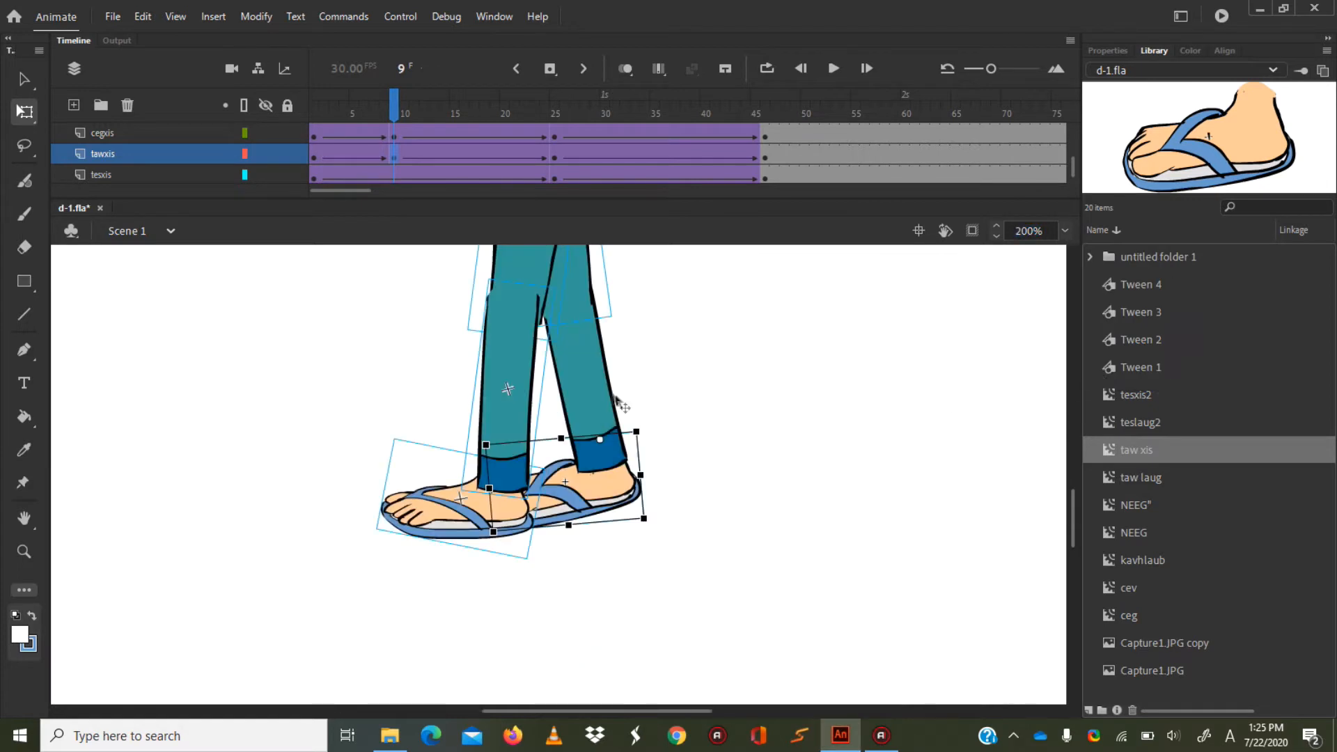
left_click(596, 380)
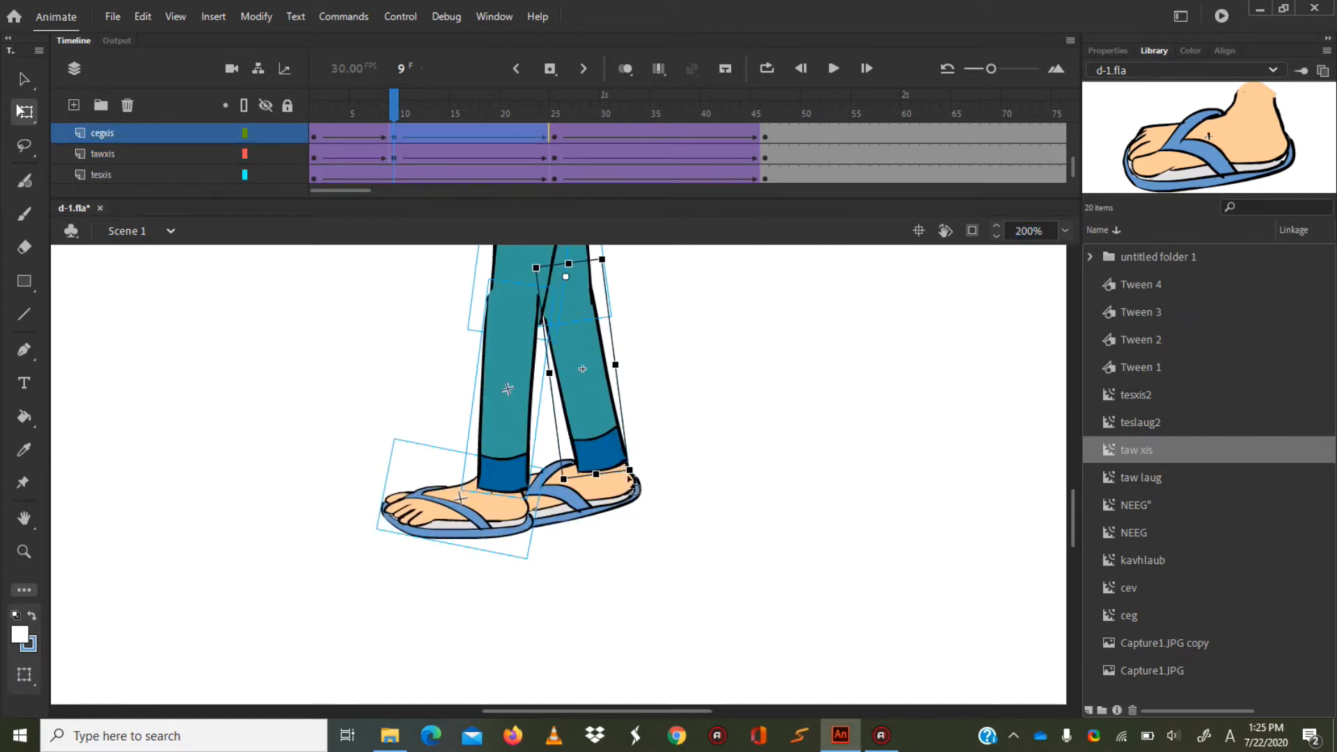
left_click_drag(628, 471, 704, 427)
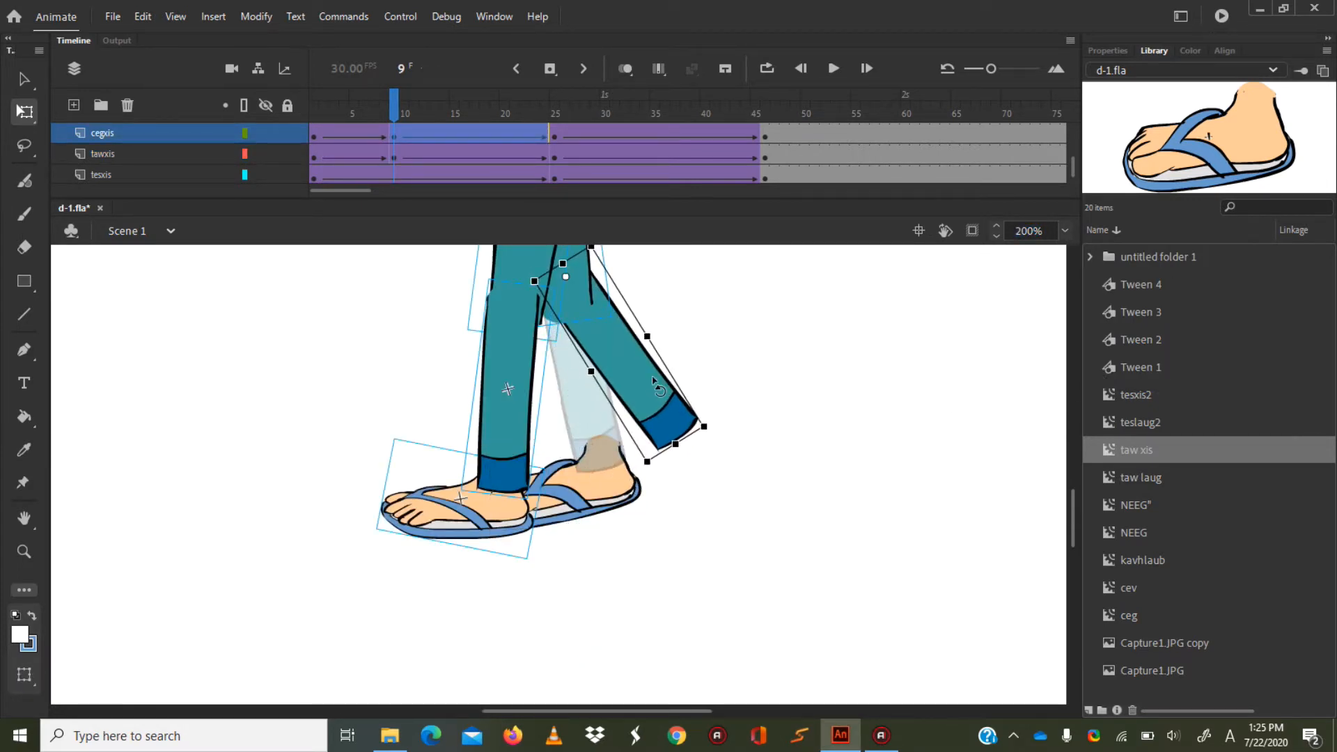
left_click_drag(599, 317, 589, 329)
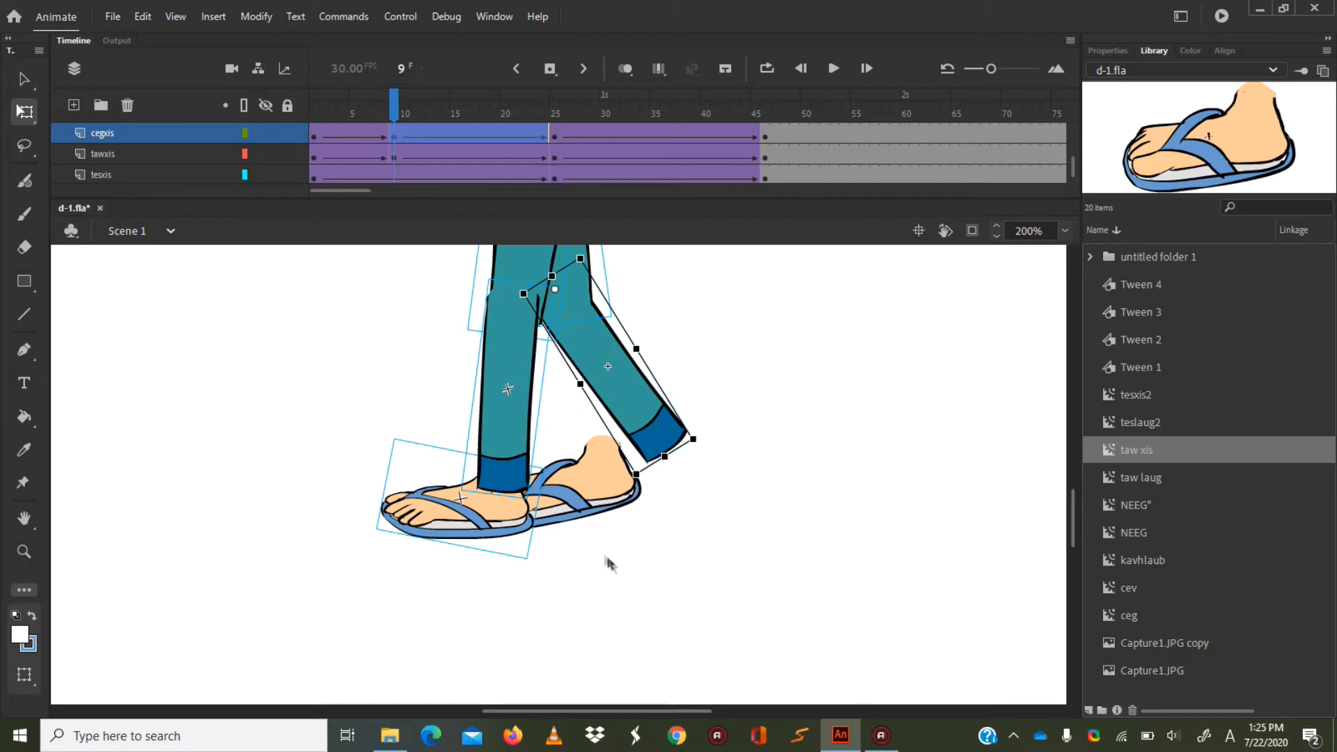
Move the trailing foot onto the raised ankle cuff at frame 9 and tilt its toes slightly down.
left_click(608, 511)
left_click_drag(605, 491, 670, 491)
left_click_drag(551, 547, 572, 558)
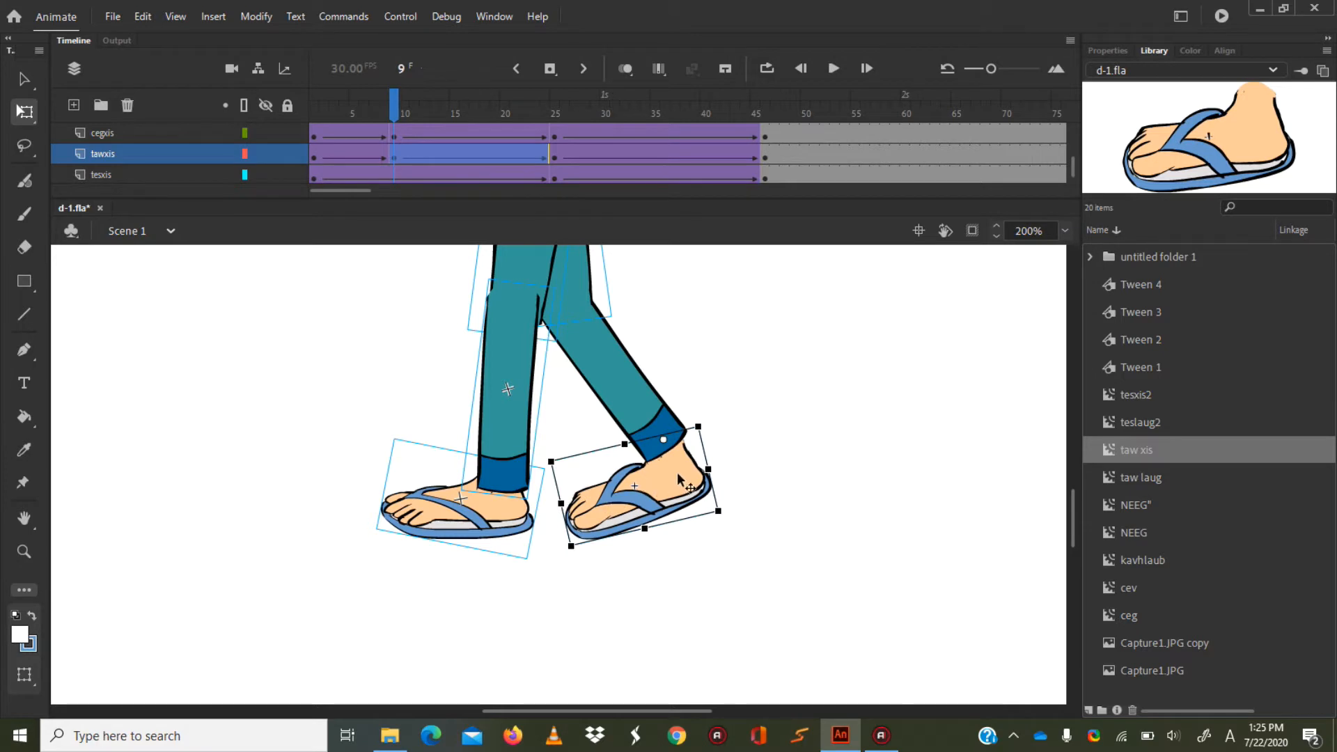
left_click_drag(677, 473, 680, 467)
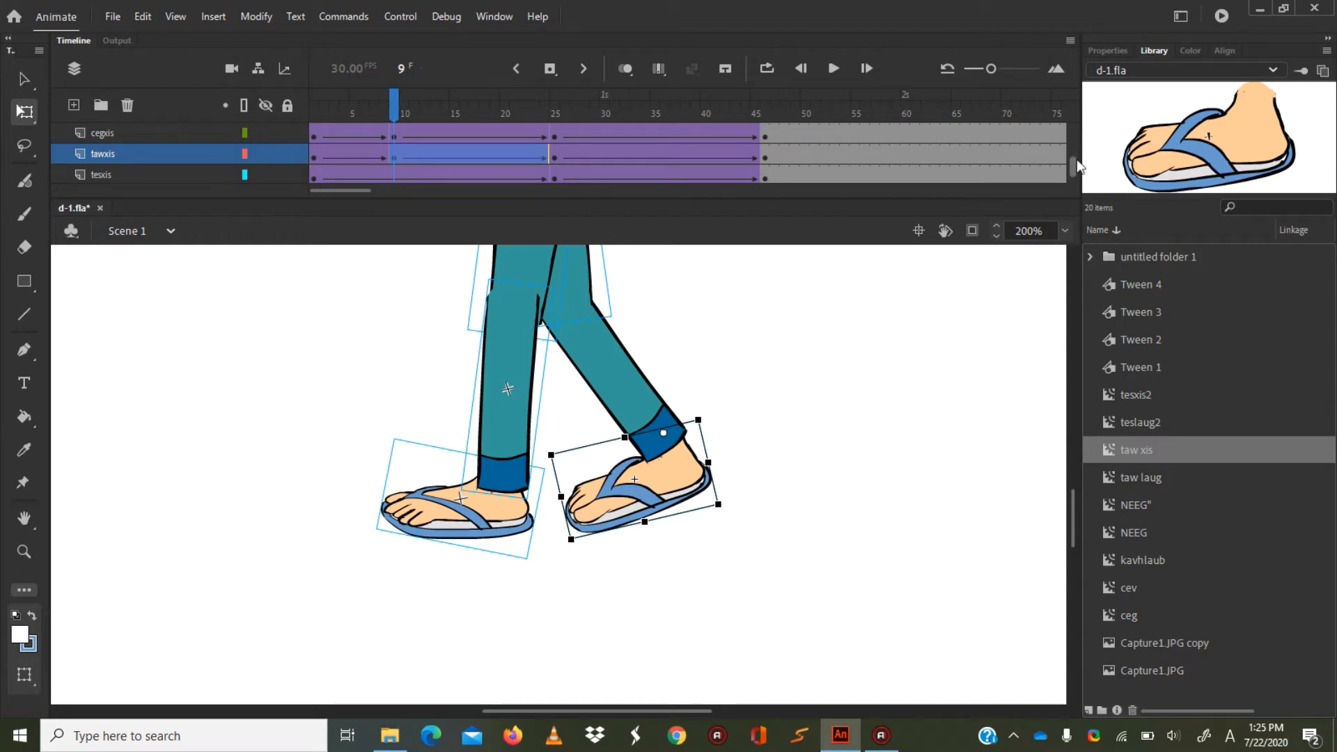
Insert a keyframe at frame 9 on the ceglaug layer and shift the front lower leg slightly down.
left_click_drag(1073, 165, 1074, 114)
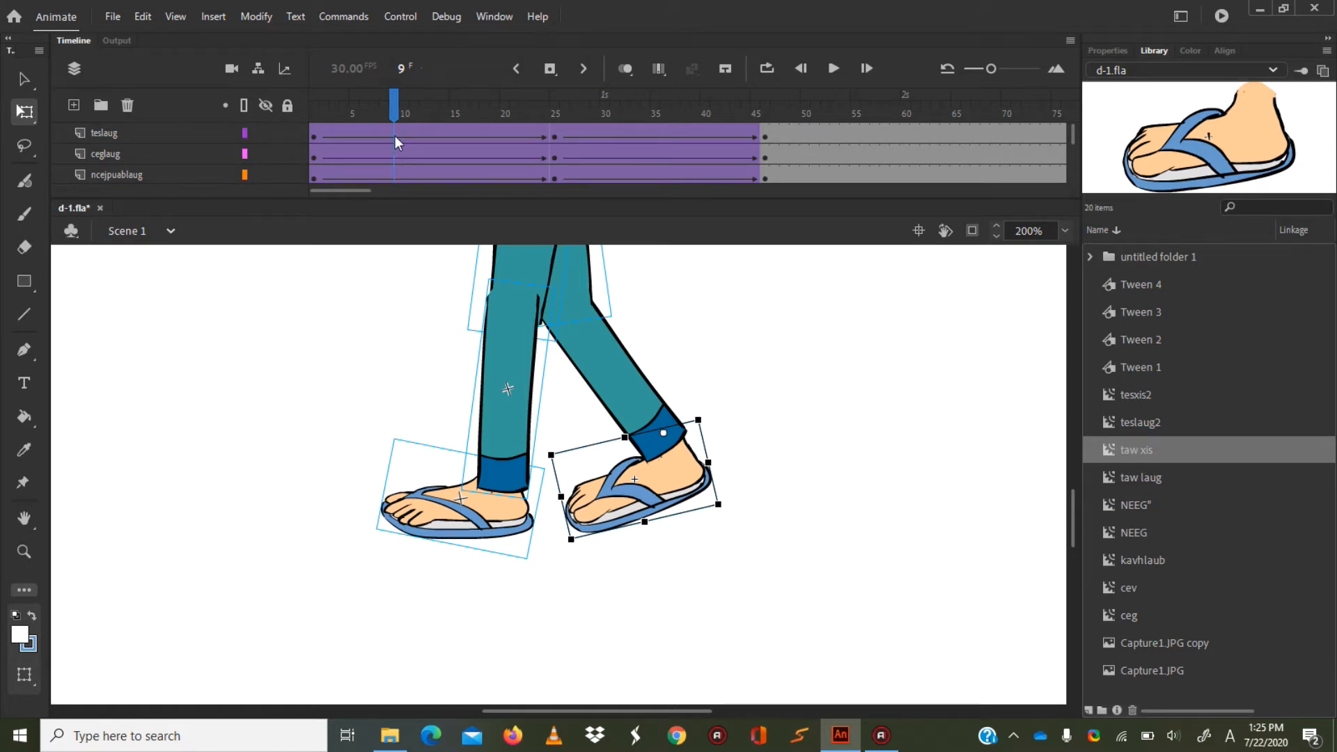
left_click(392, 154)
right_click(392, 154)
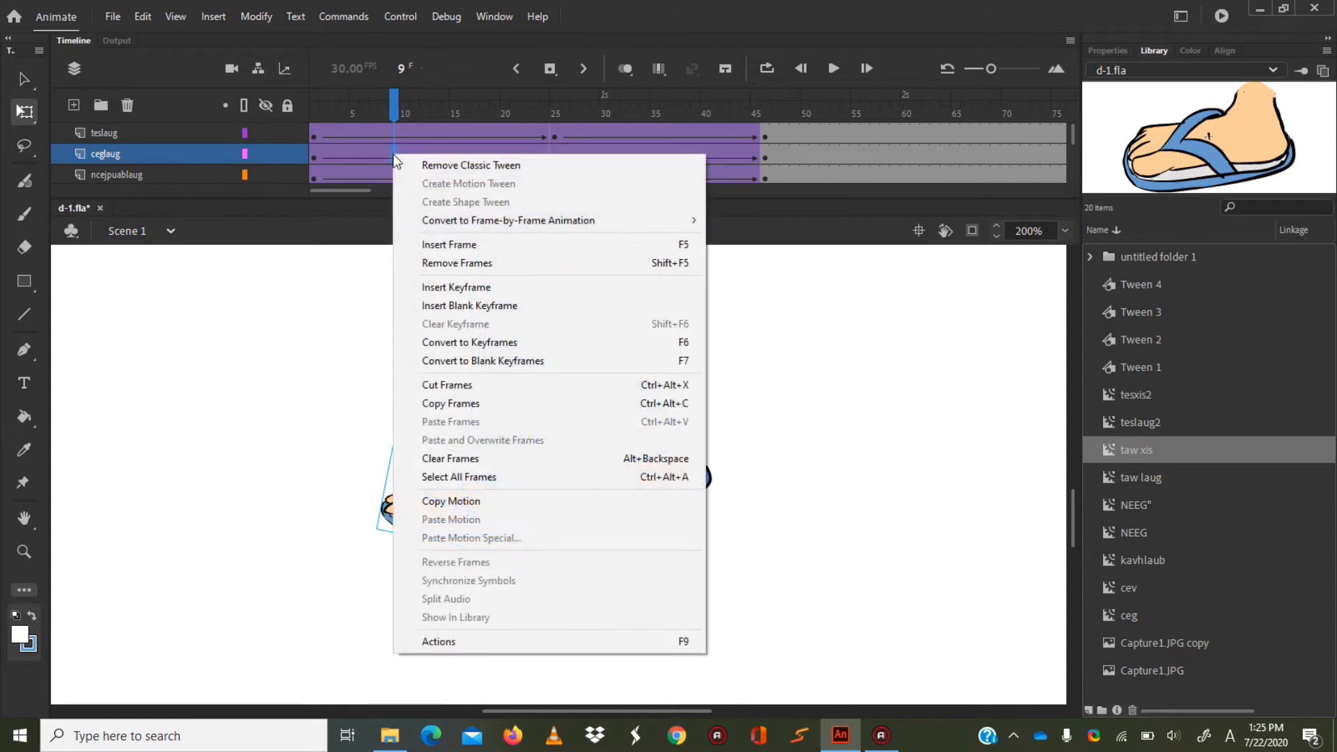
left_click(477, 288)
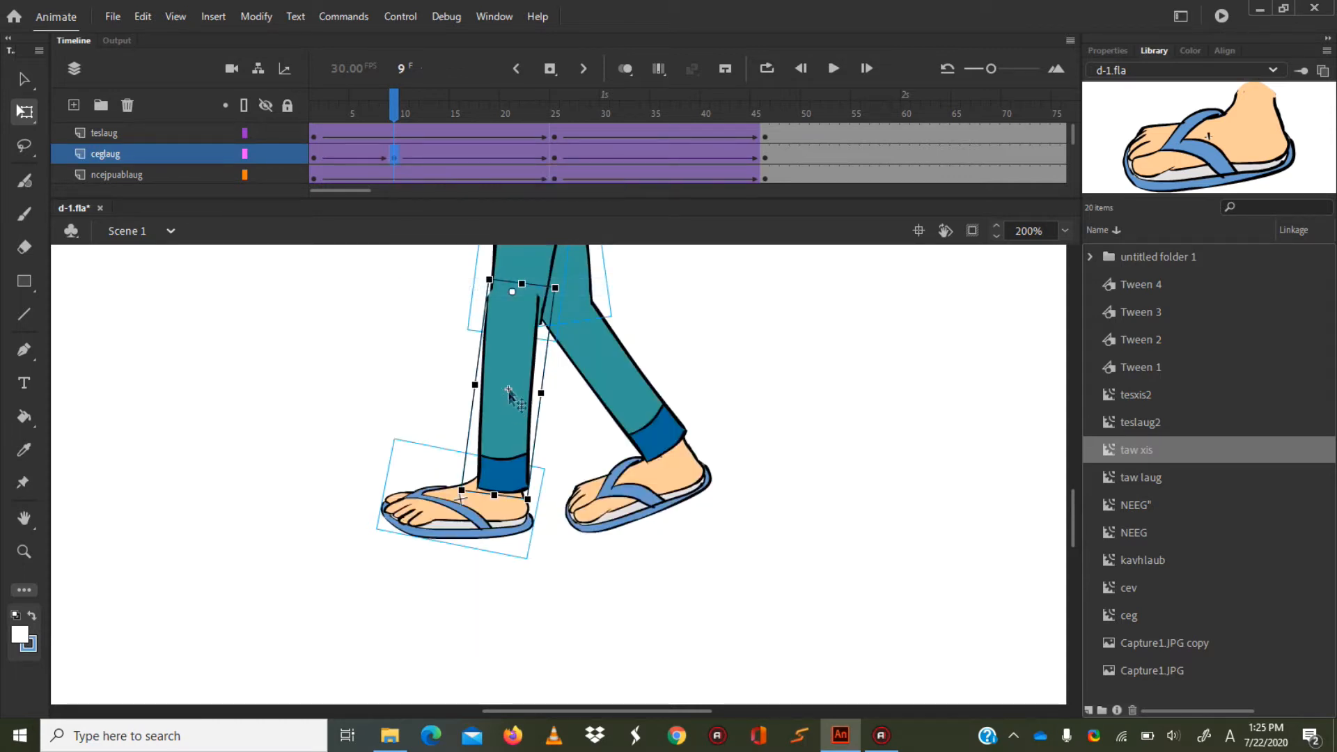
mouse_move(510, 336)
left_mouse_down()
mouse_move(524, 348)
mouse_move(512, 348)
left_mouse_up()
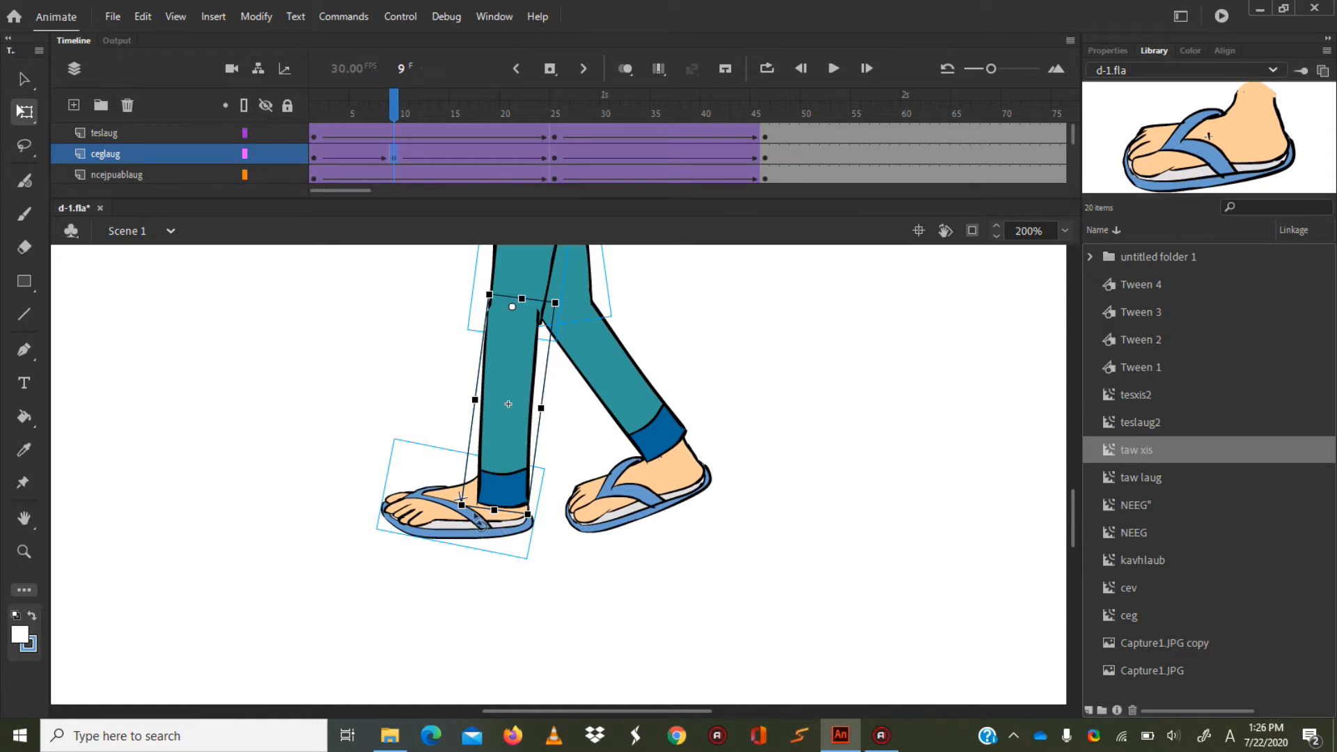
Insert a keyframe at frame 9 on the tawlaug layer and lower the front foot to meet the shifted ankle cuff.
scroll(370, 173, "down", 1)
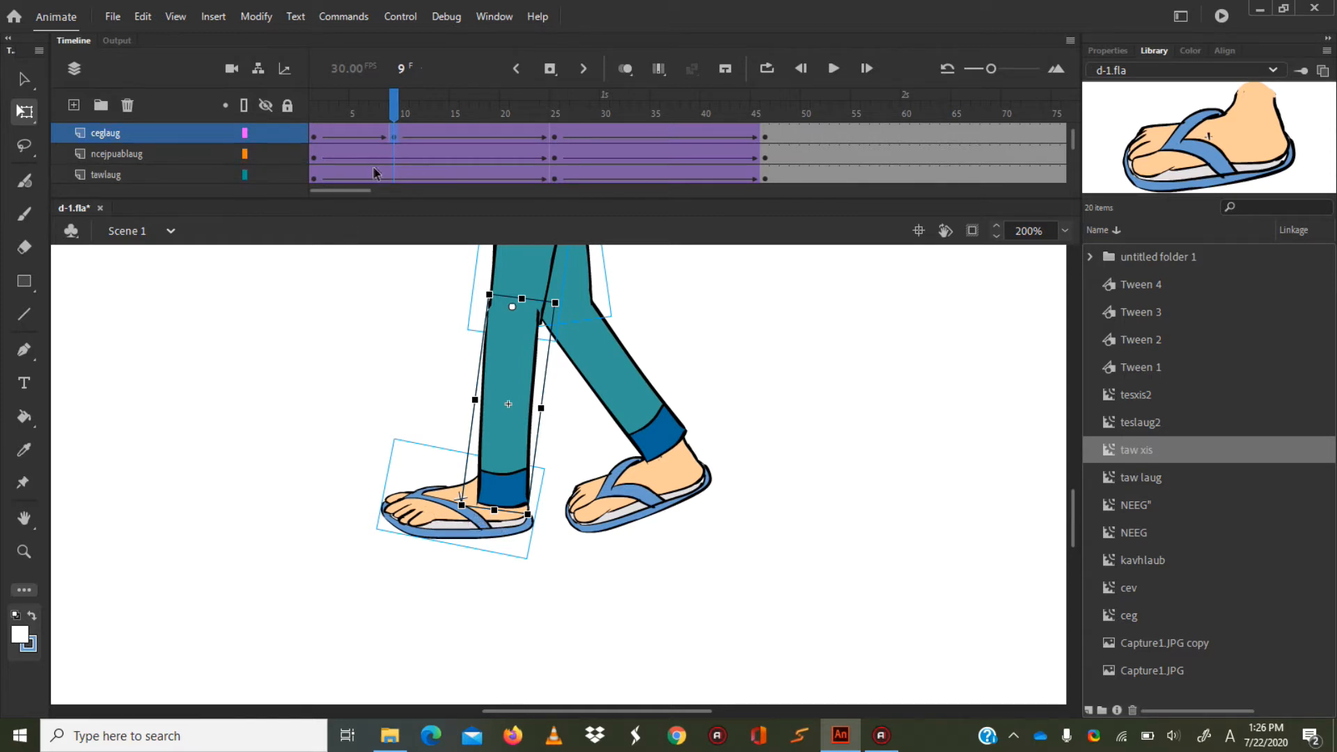
left_click(394, 170)
right_click(395, 170)
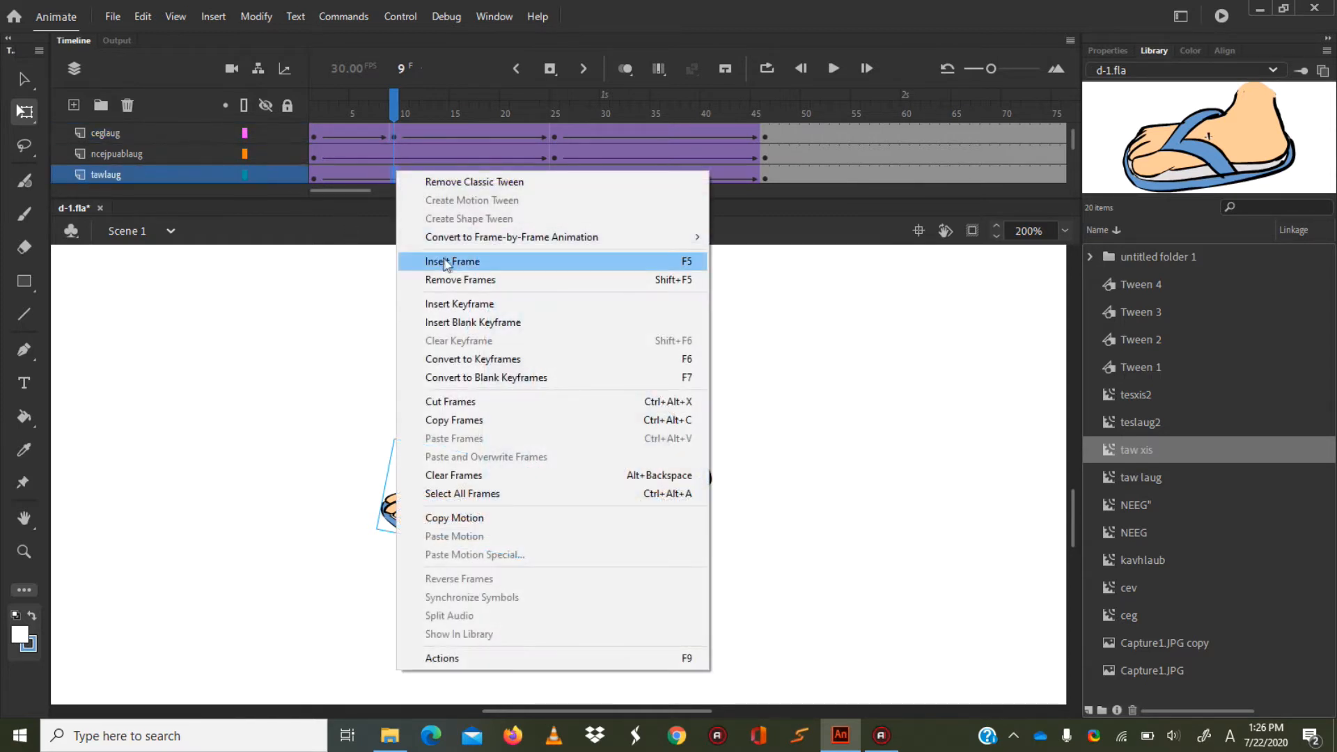
left_click(456, 304)
left_click_drag(487, 514, 487, 539)
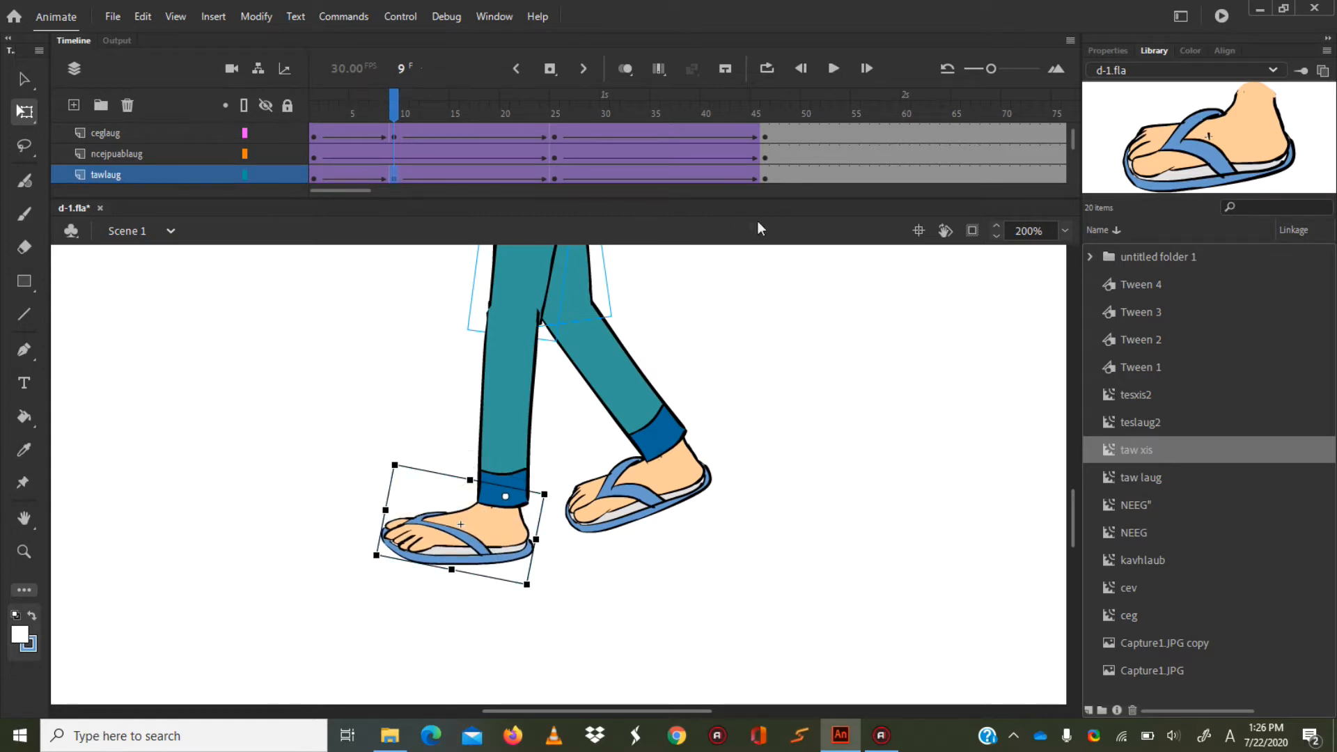
Play the walk from frame 1 and scrub back through it to check the leg motion around the new pose.
left_click_drag(395, 111, 351, 112)
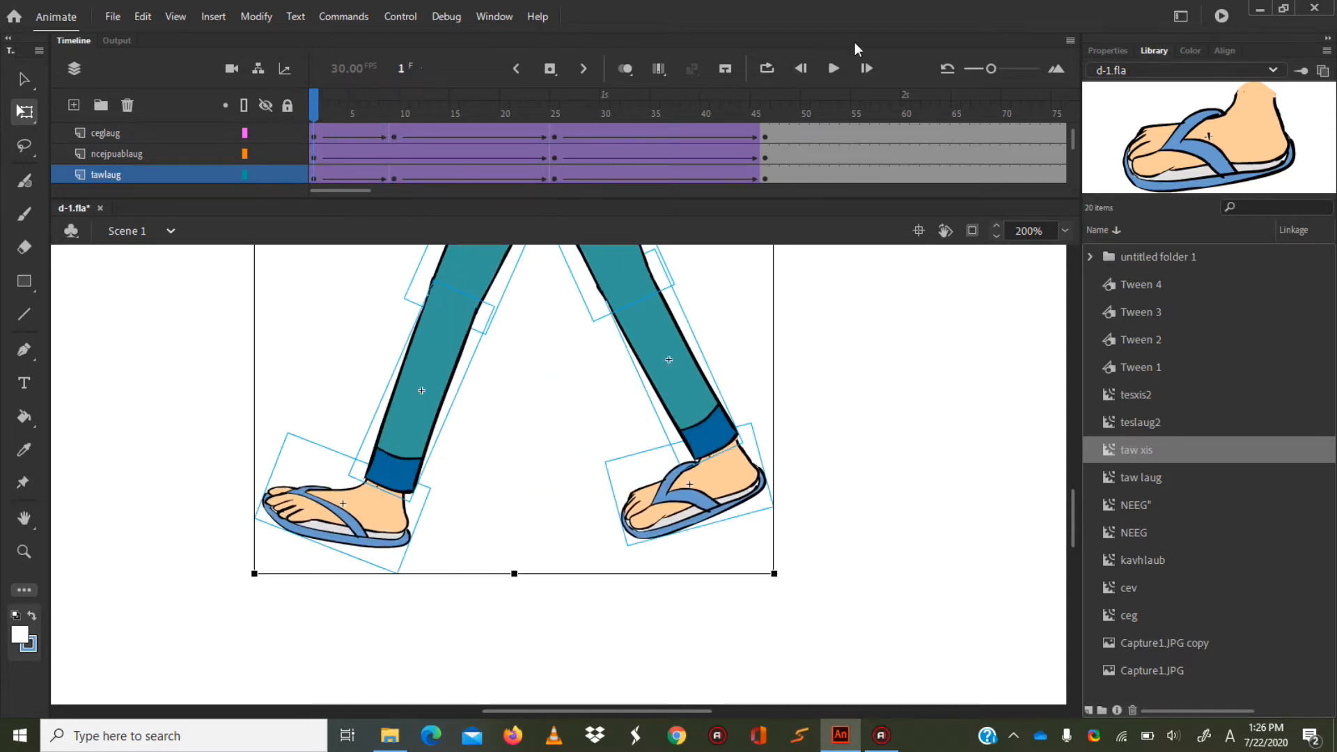
left_click(834, 68)
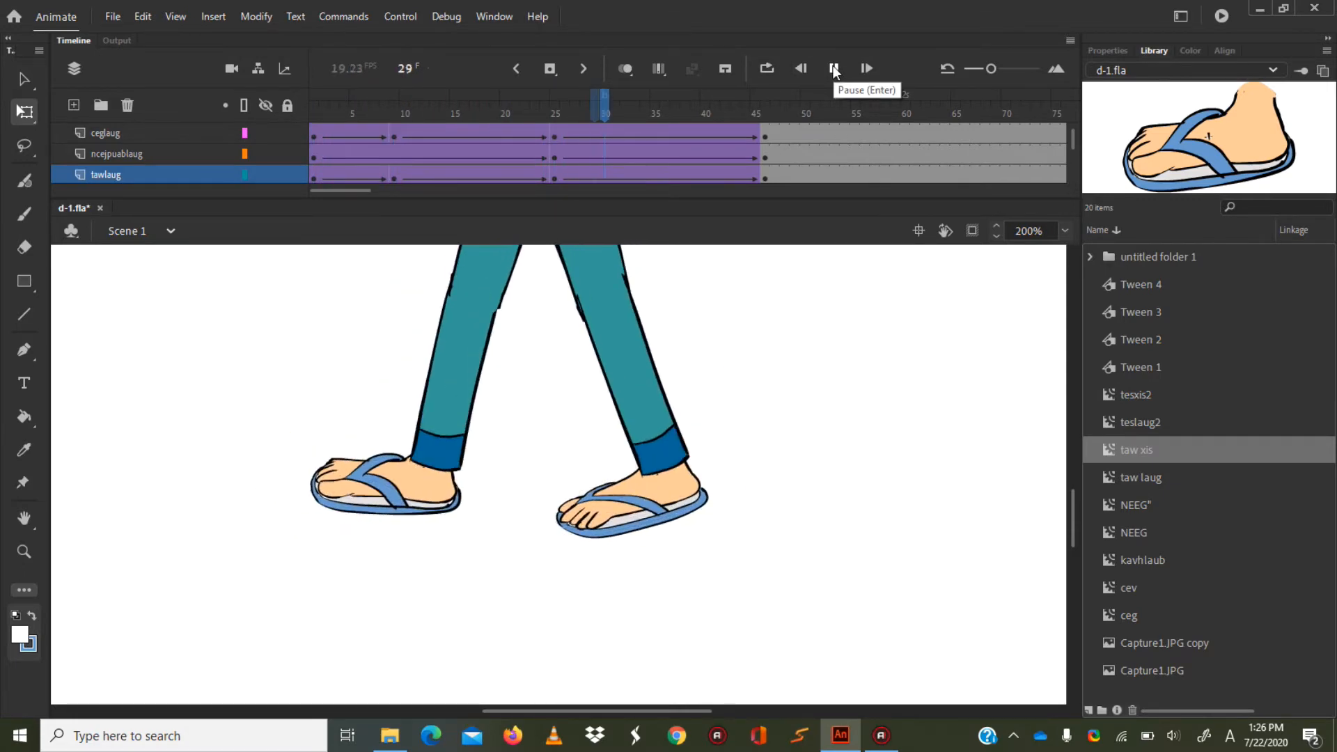
left_click(834, 68)
left_click_drag(694, 90, 461, 156)
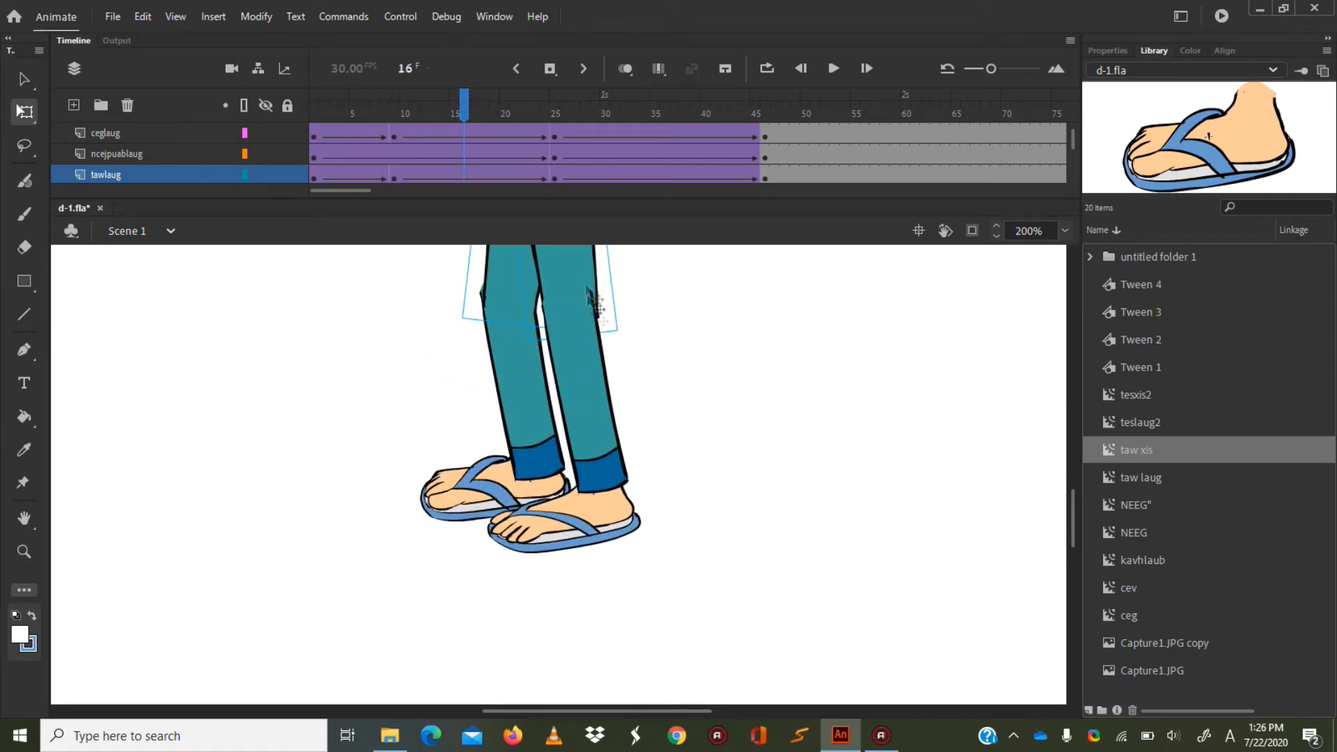
left_click_drag(457, 114, 383, 98)
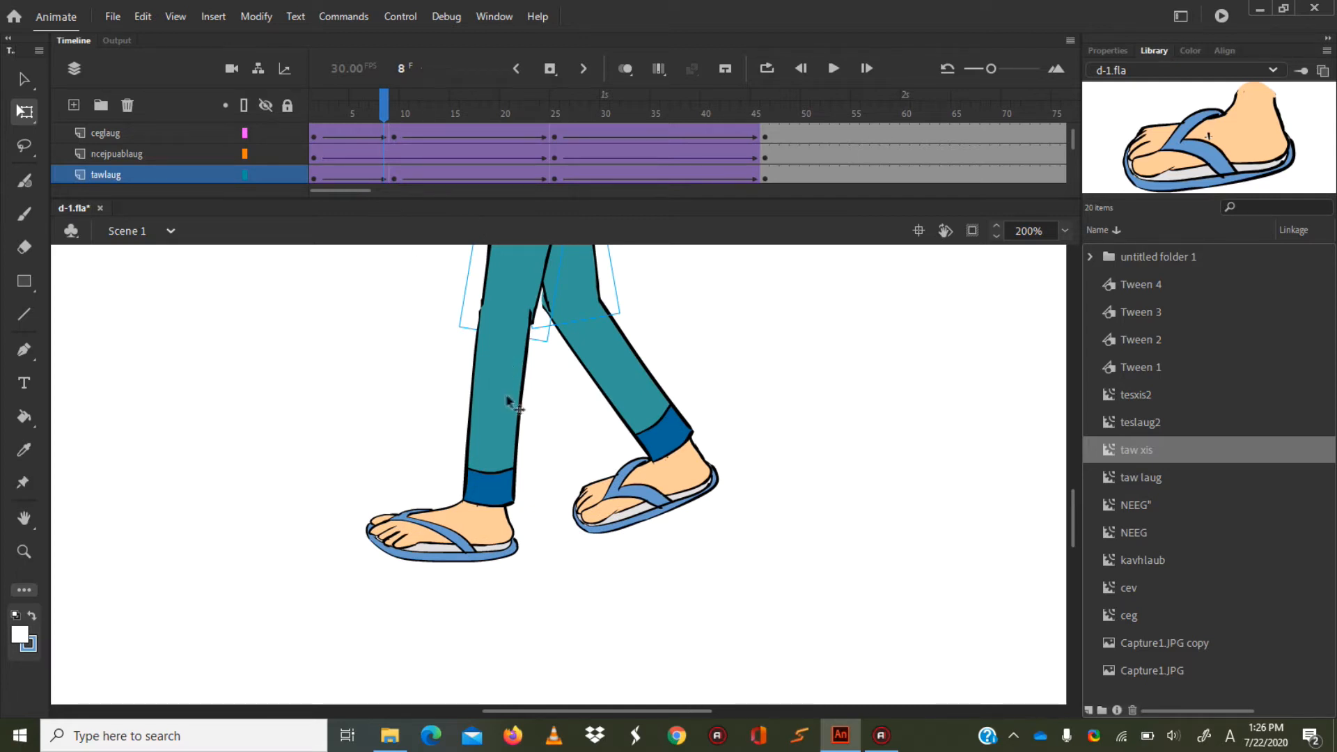
Shift the front lower leg and foot slightly backward at frame 9 to line up with the thigh.
left_click_drag(384, 104, 394, 105)
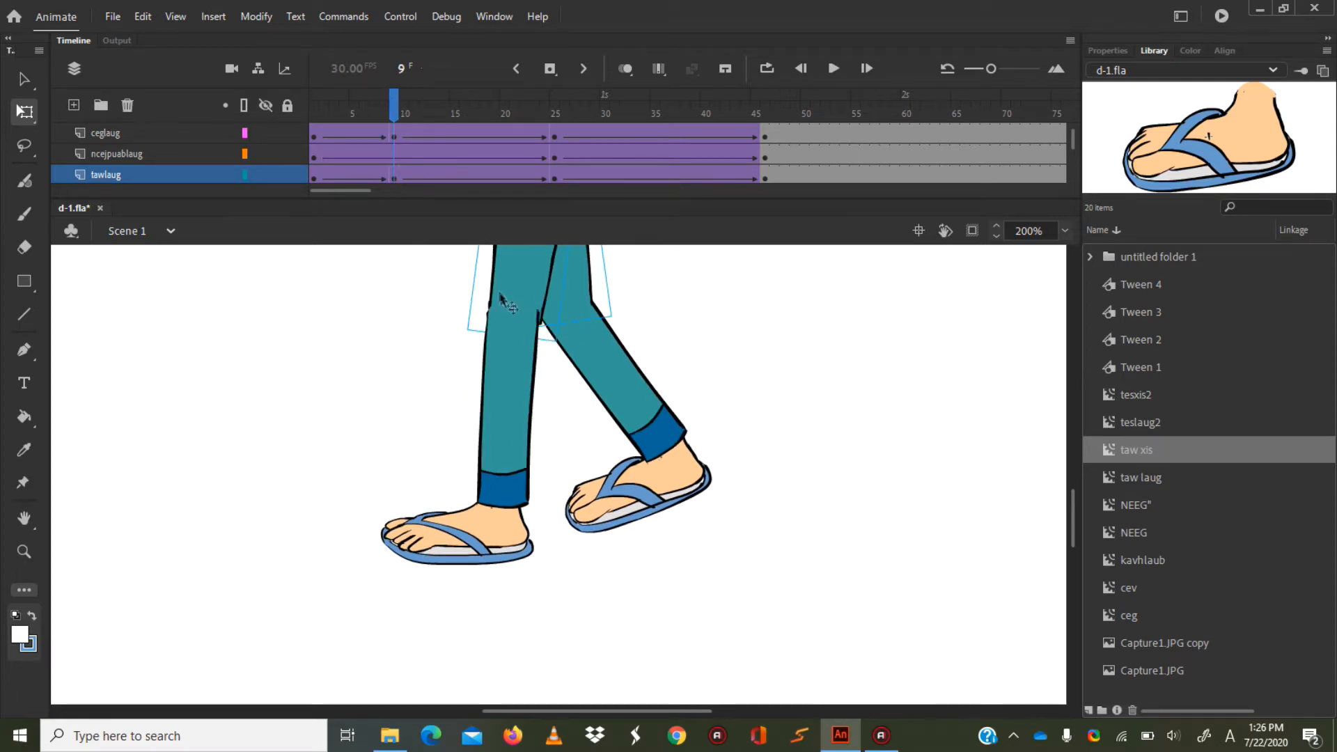
left_click(519, 365)
left_click_drag(520, 353, 522, 354)
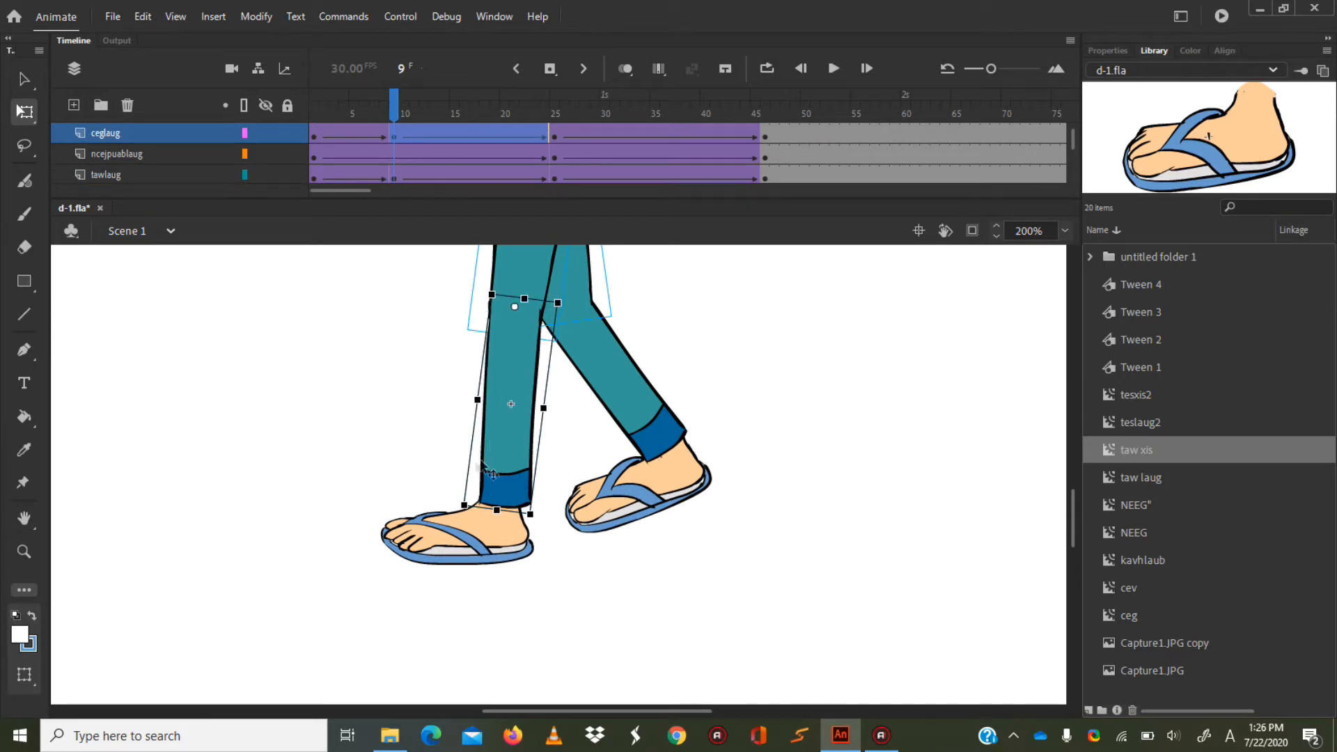
left_click(497, 531)
left_click_drag(489, 517, 495, 517)
Scrub into the second half of the walk, viewing the legs at 75% zoom, and park the playhead at frame 32.
left_click_drag(391, 101, 615, 137)
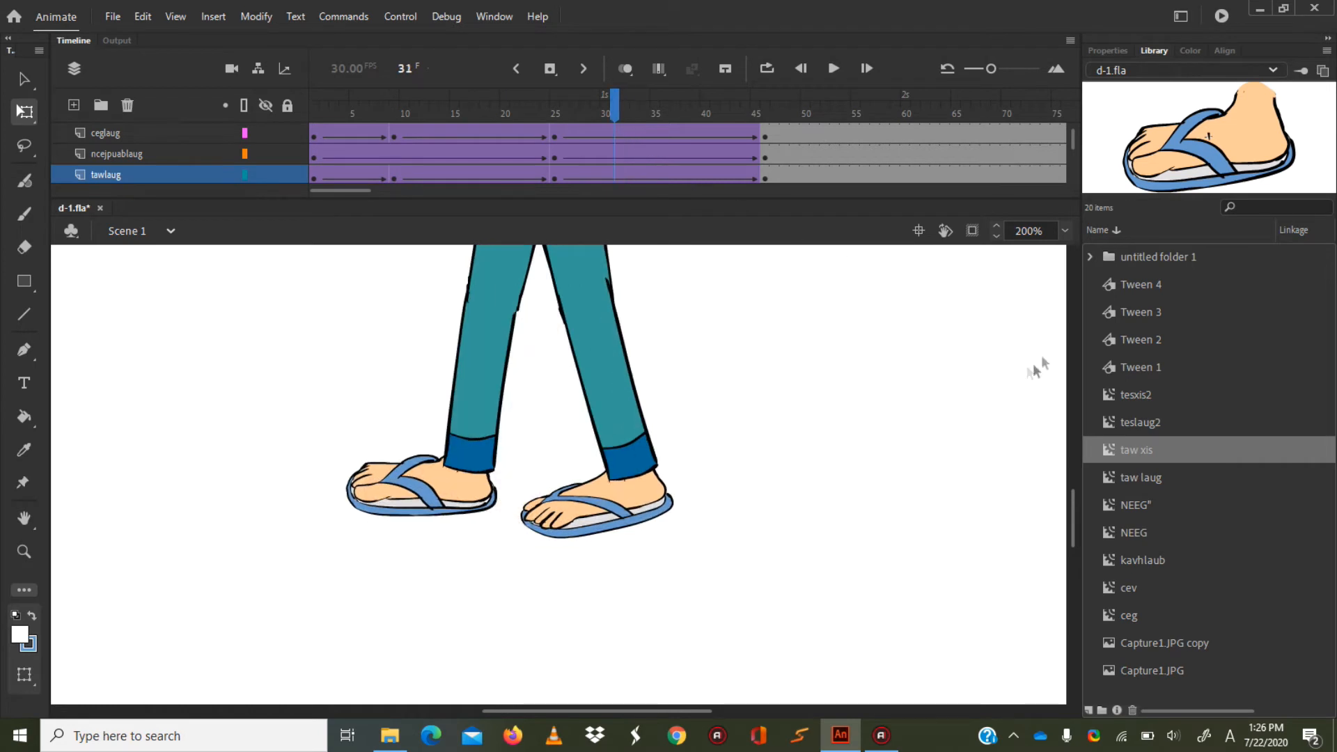
left_click(1065, 230)
left_click(1084, 344)
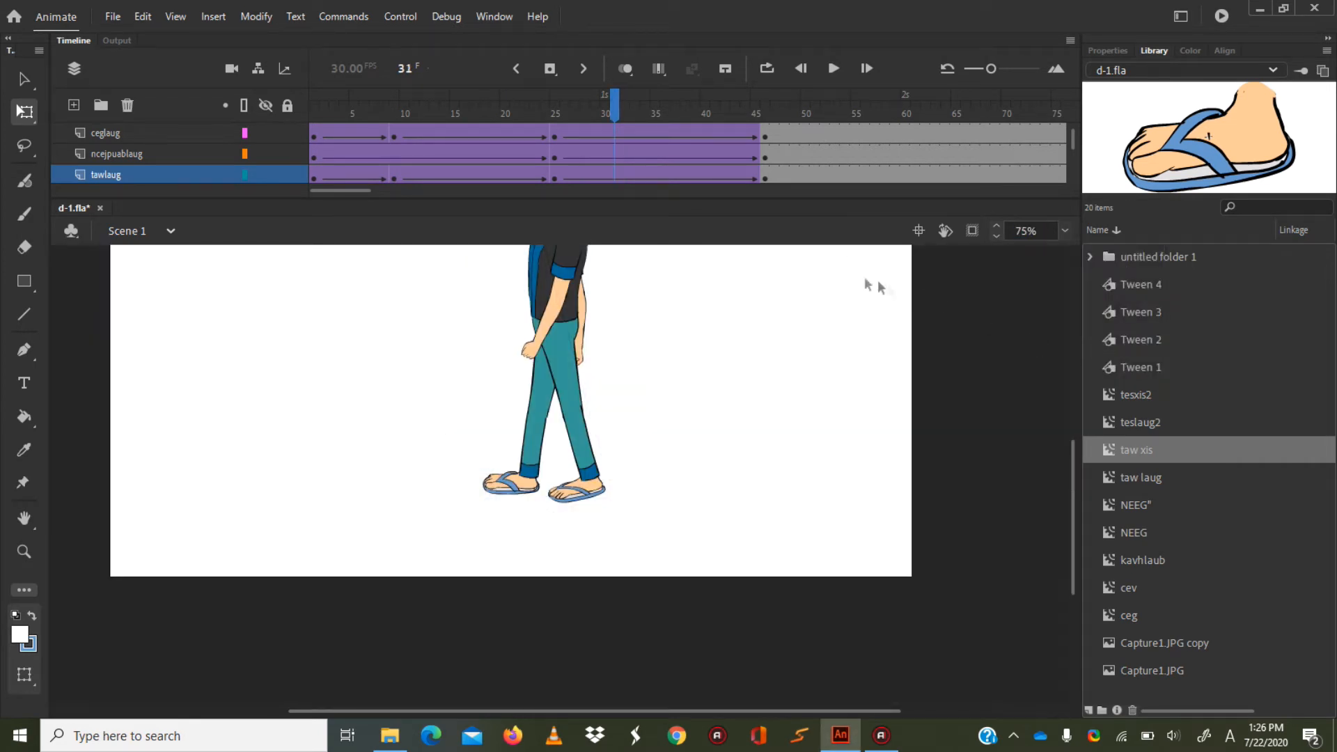
left_click_drag(606, 110, 635, 105)
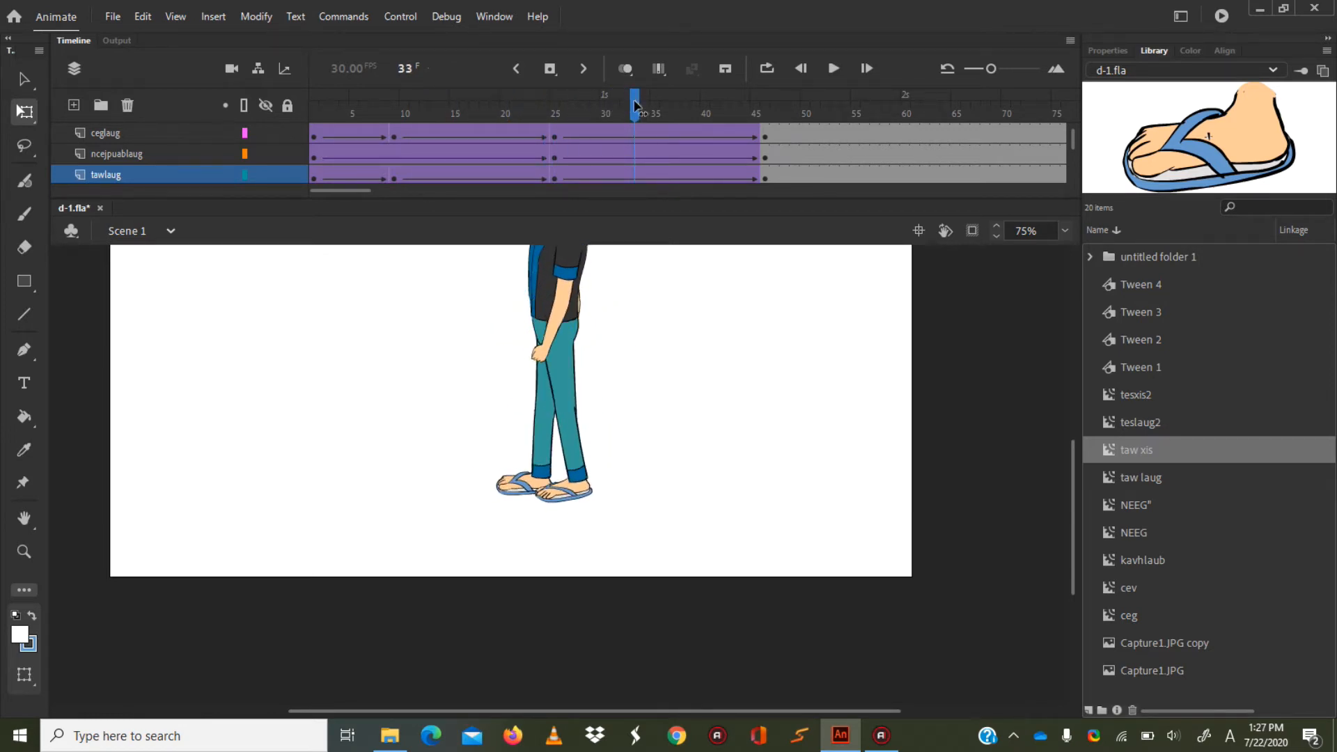
left_click(631, 105)
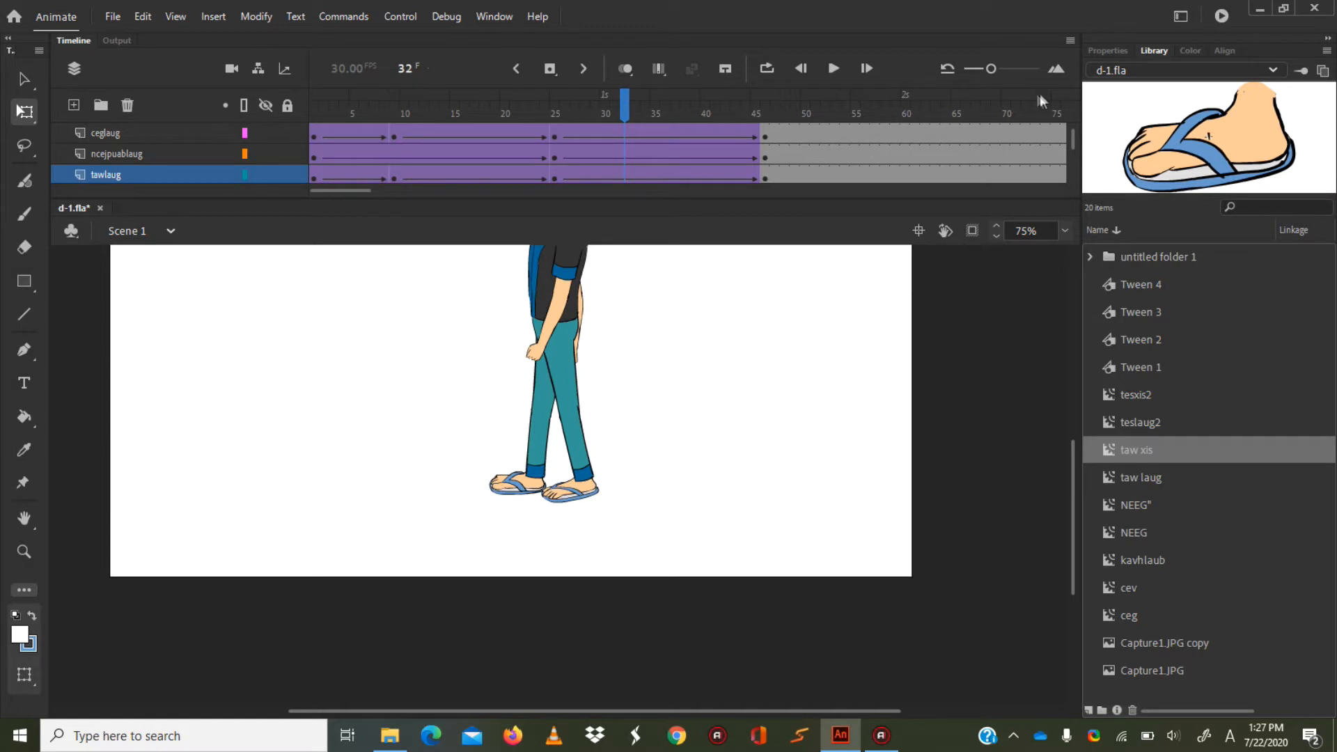
Insert keyframes at frame 32 on the ceglaug and tawlaug layers.
left_click(1067, 232)
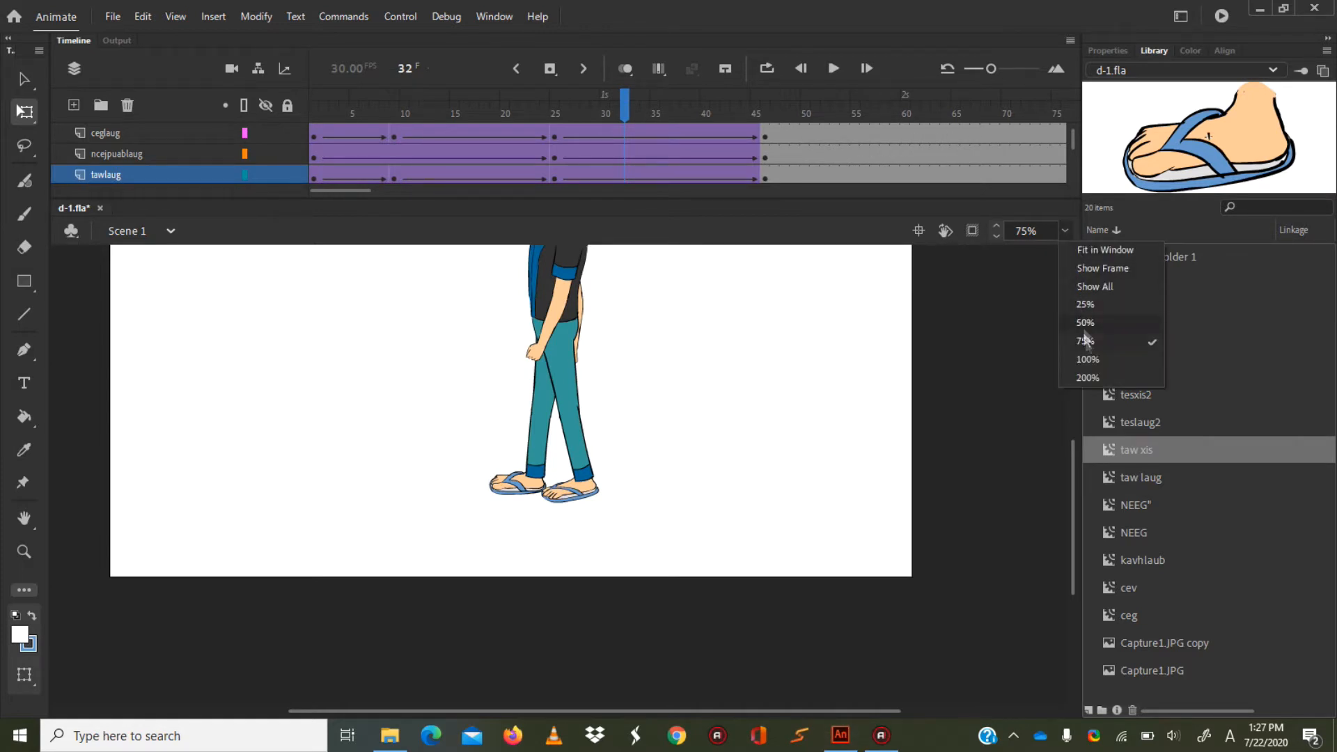
left_click(1088, 378)
left_click_drag(1074, 522, 1075, 496)
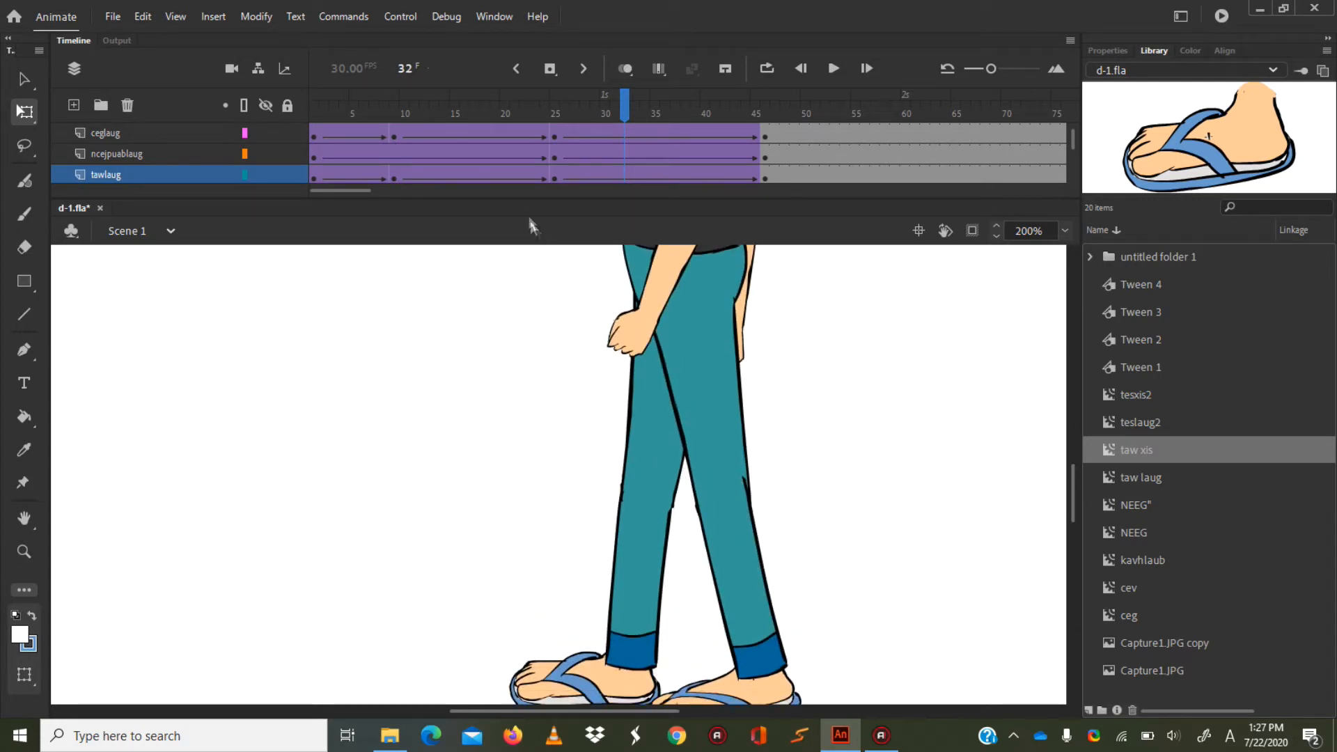
left_click(623, 138)
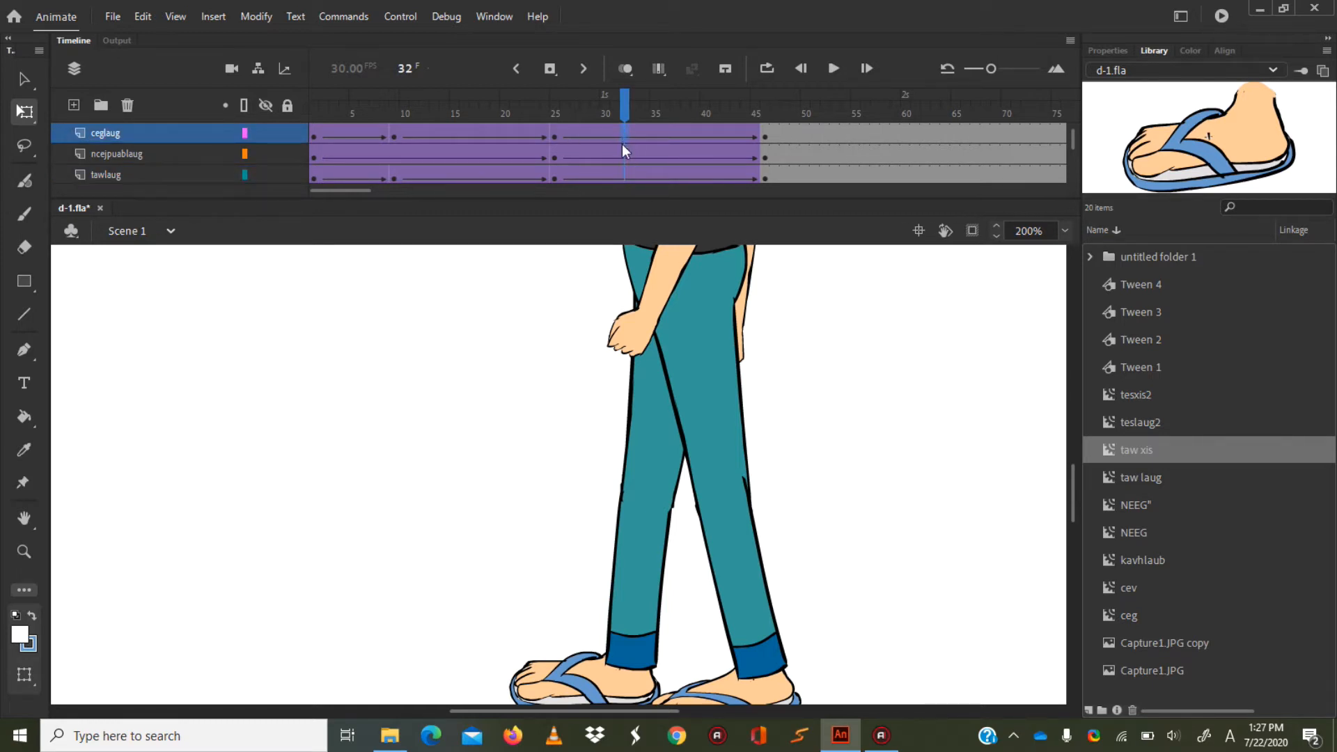
right_click(624, 131)
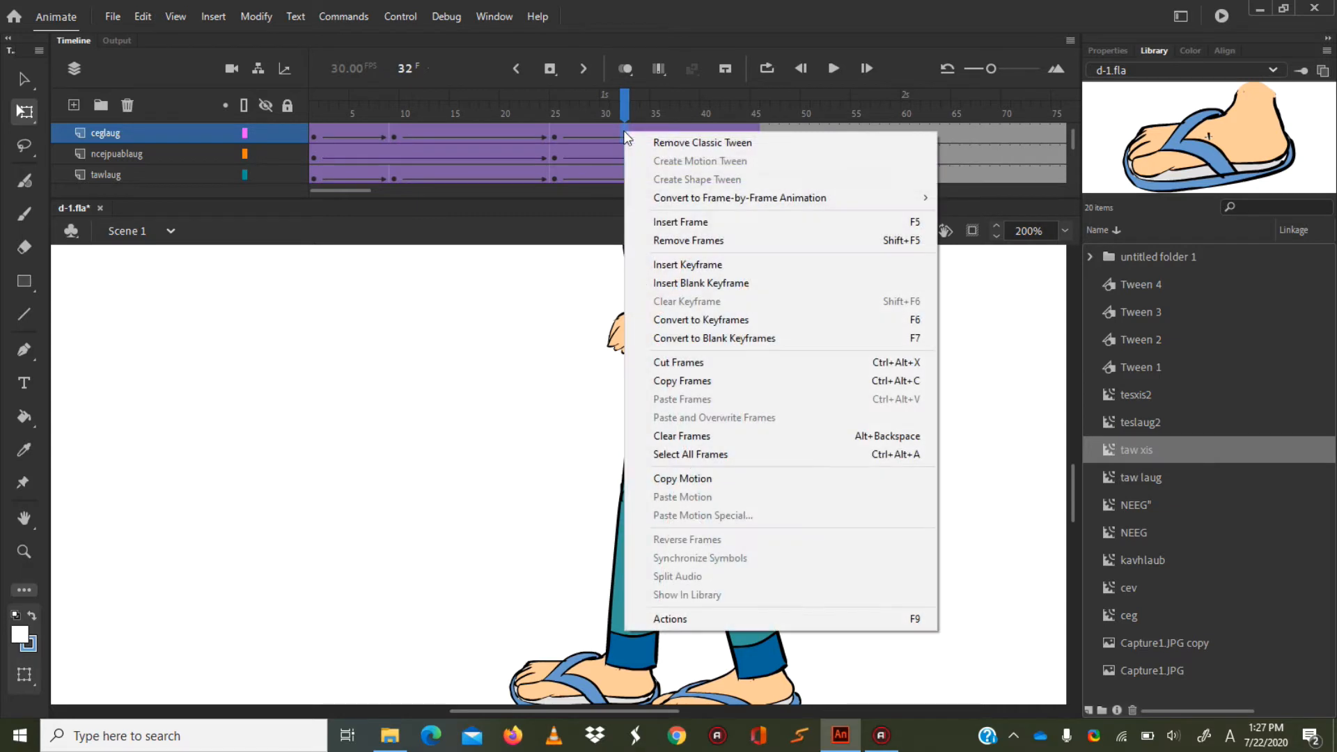
left_click(693, 264)
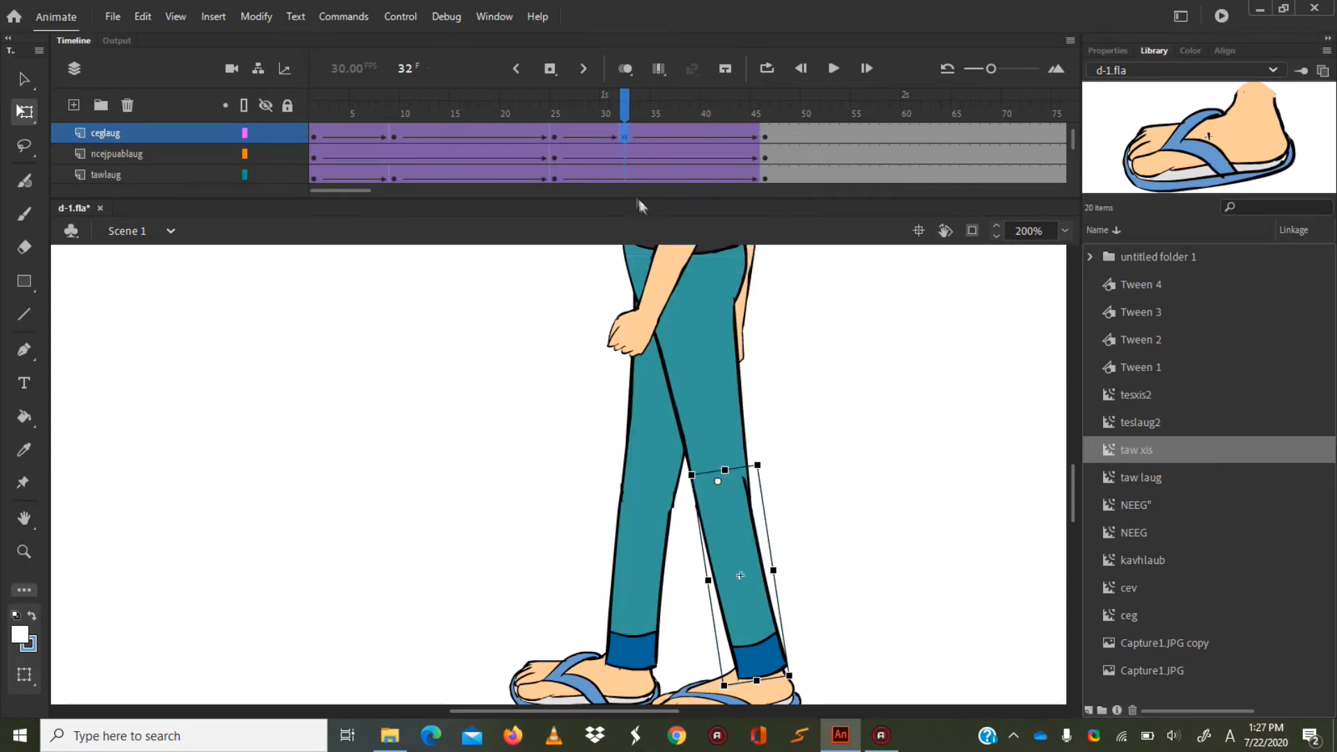
right_click(622, 175)
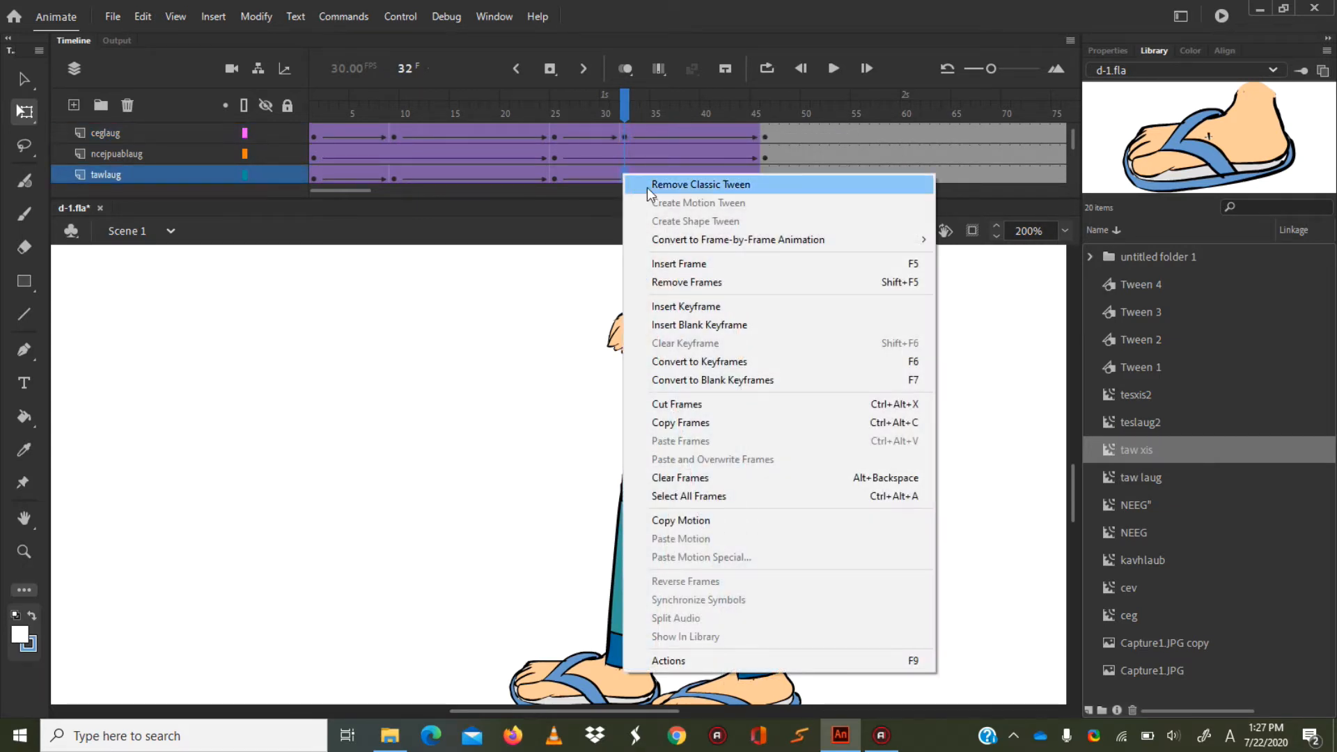
left_click(683, 307)
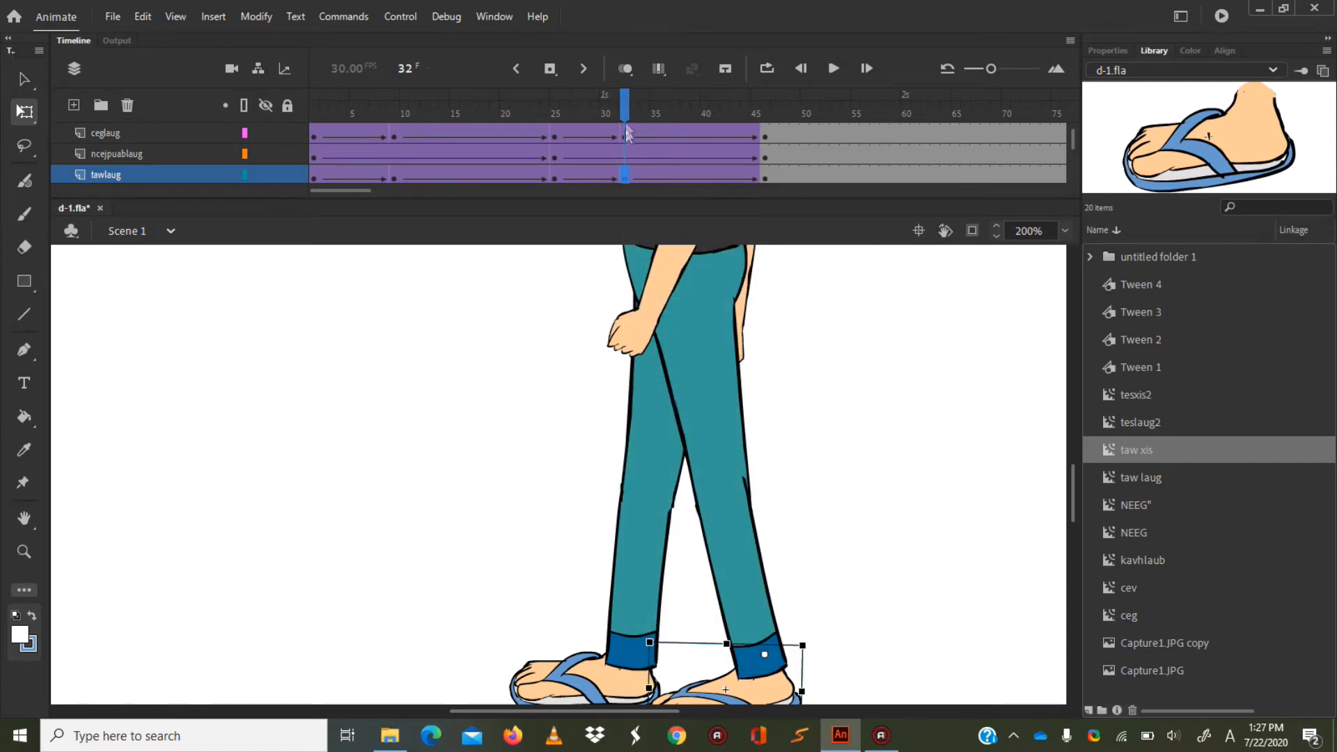
Rotate the trailing ceglaug lower leg backward at frame 32 and nudge it down to fit the knee.
left_click(625, 140)
left_click_drag(806, 697, 836, 651)
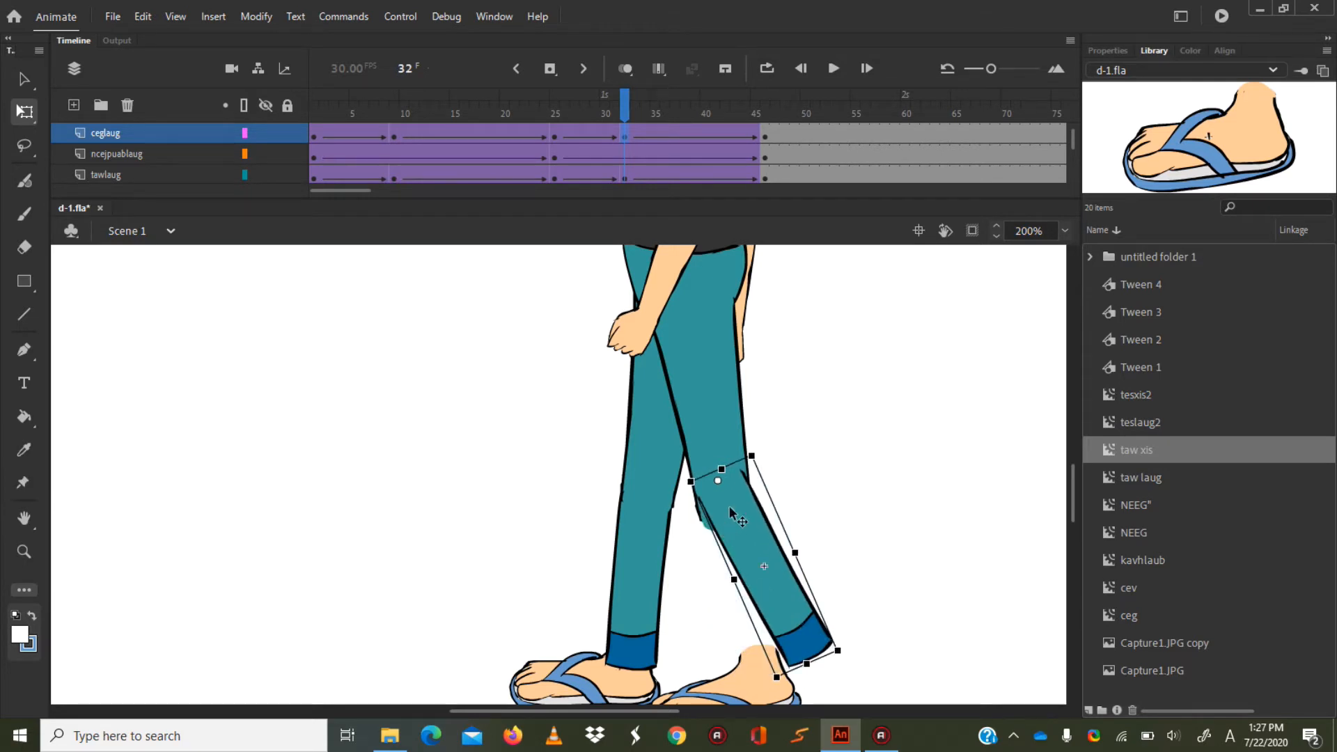
key("Down")
key("Down")
key("Down")
key("Down")
key("Down")
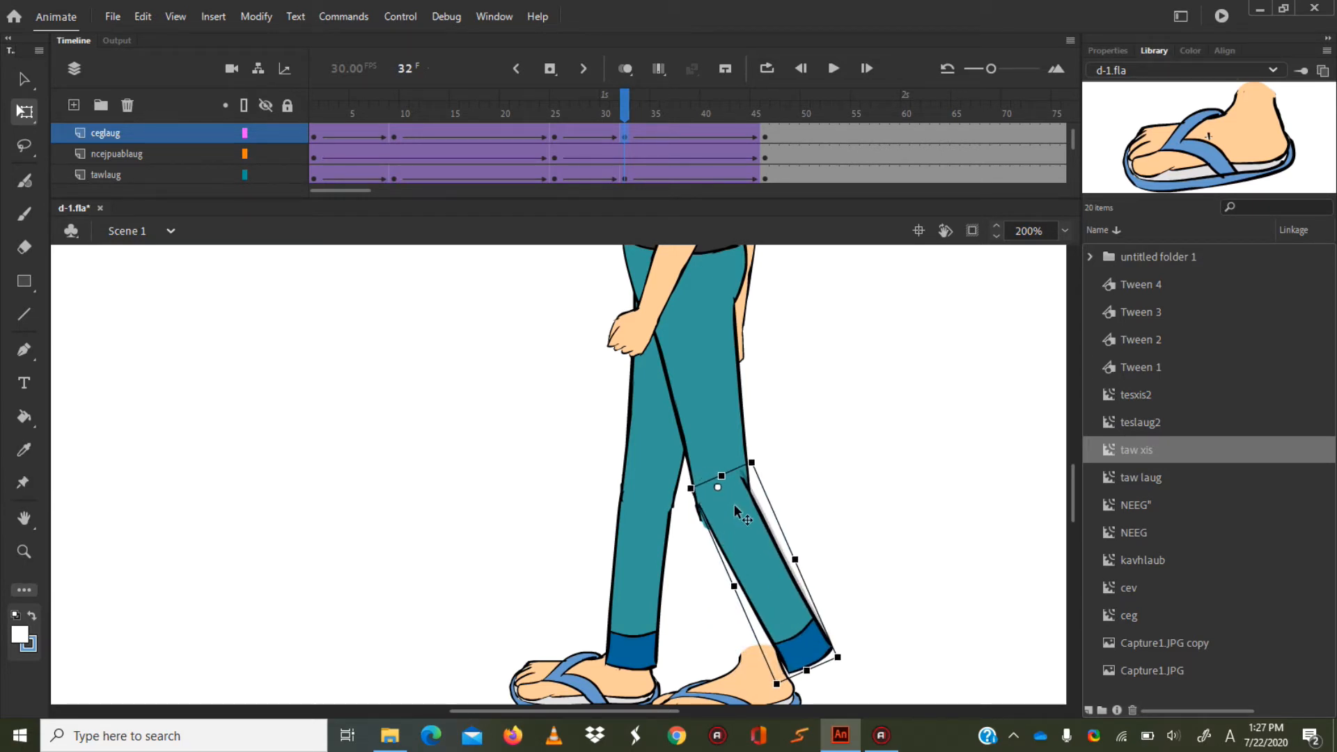
Rotate the trailing ceglaug lower leg further backward at frame 32 and reposition it so its top meets the knee.
left_click_drag(735, 508, 743, 516)
left_click_drag(845, 677, 865, 620)
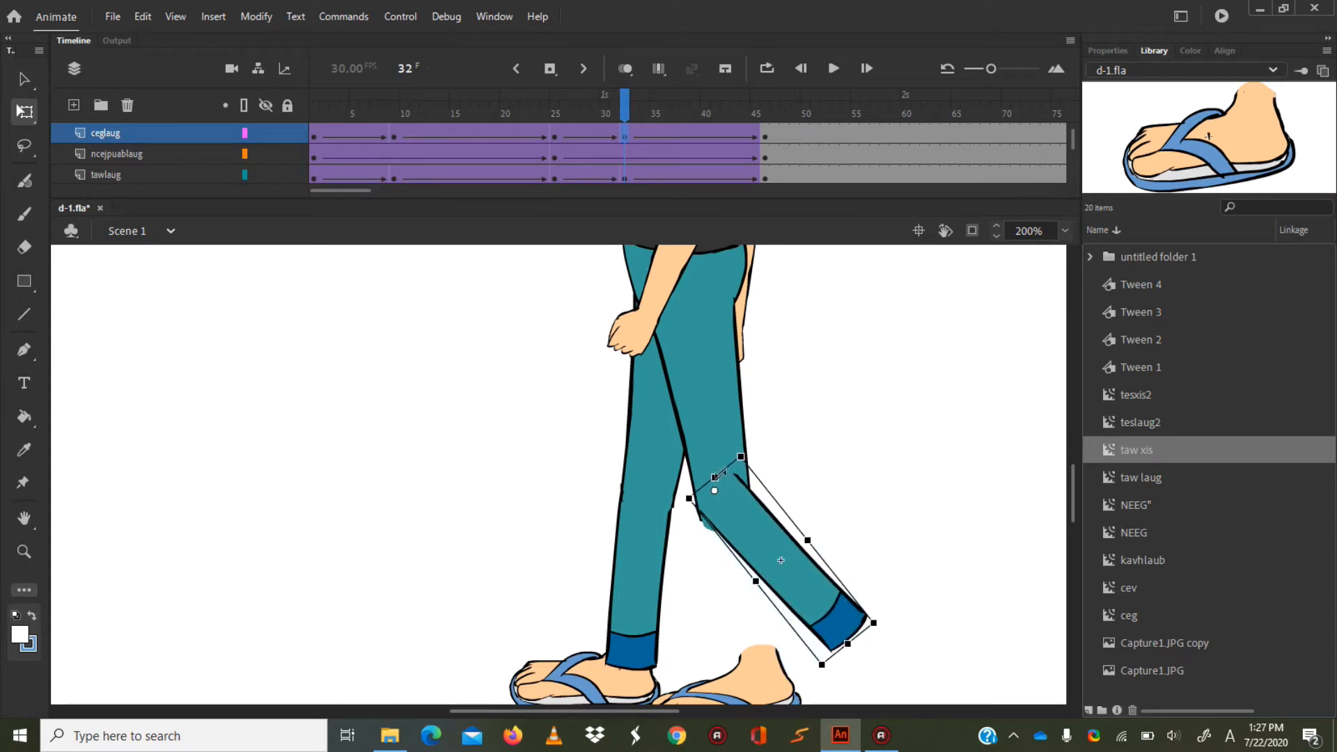
left_click_drag(740, 507, 739, 519)
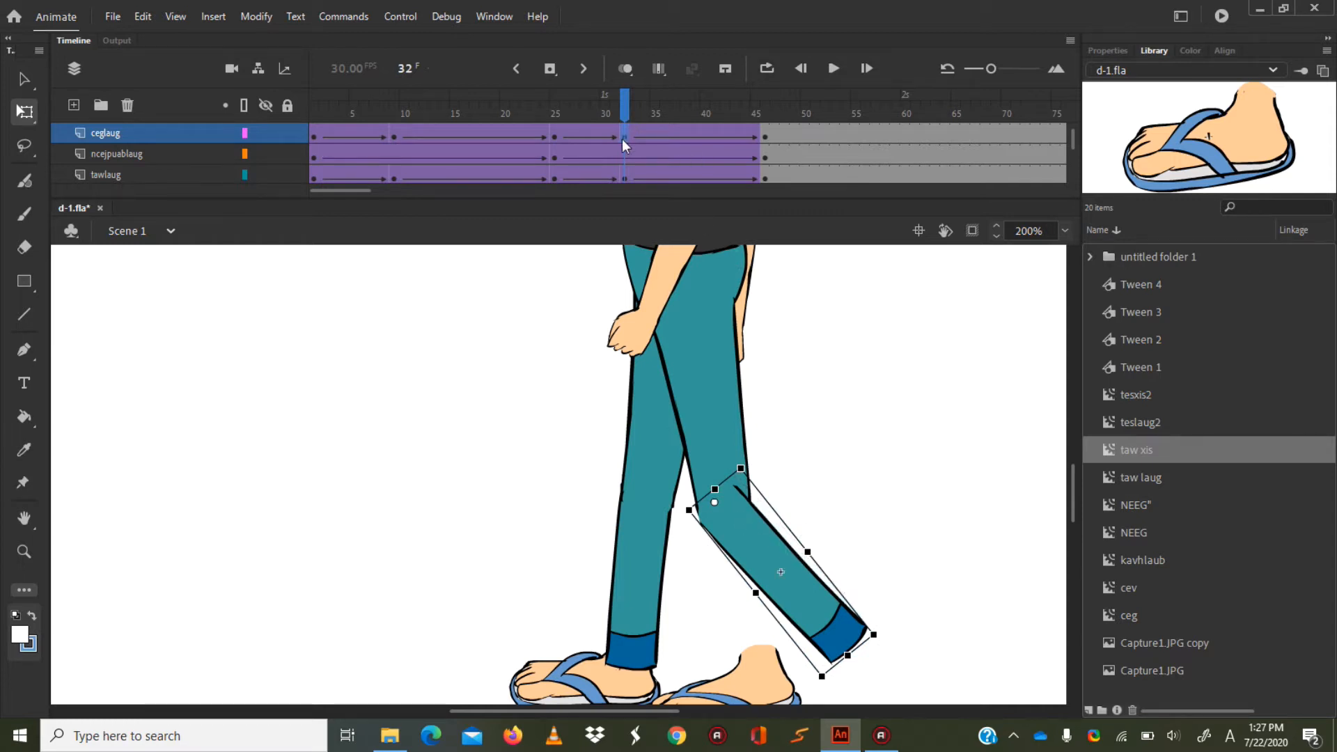
Move the tawlaug foot to the trailing leg's cuff at frame 32 and rotate it so the heel lifts and toes point down.
left_click(622, 180)
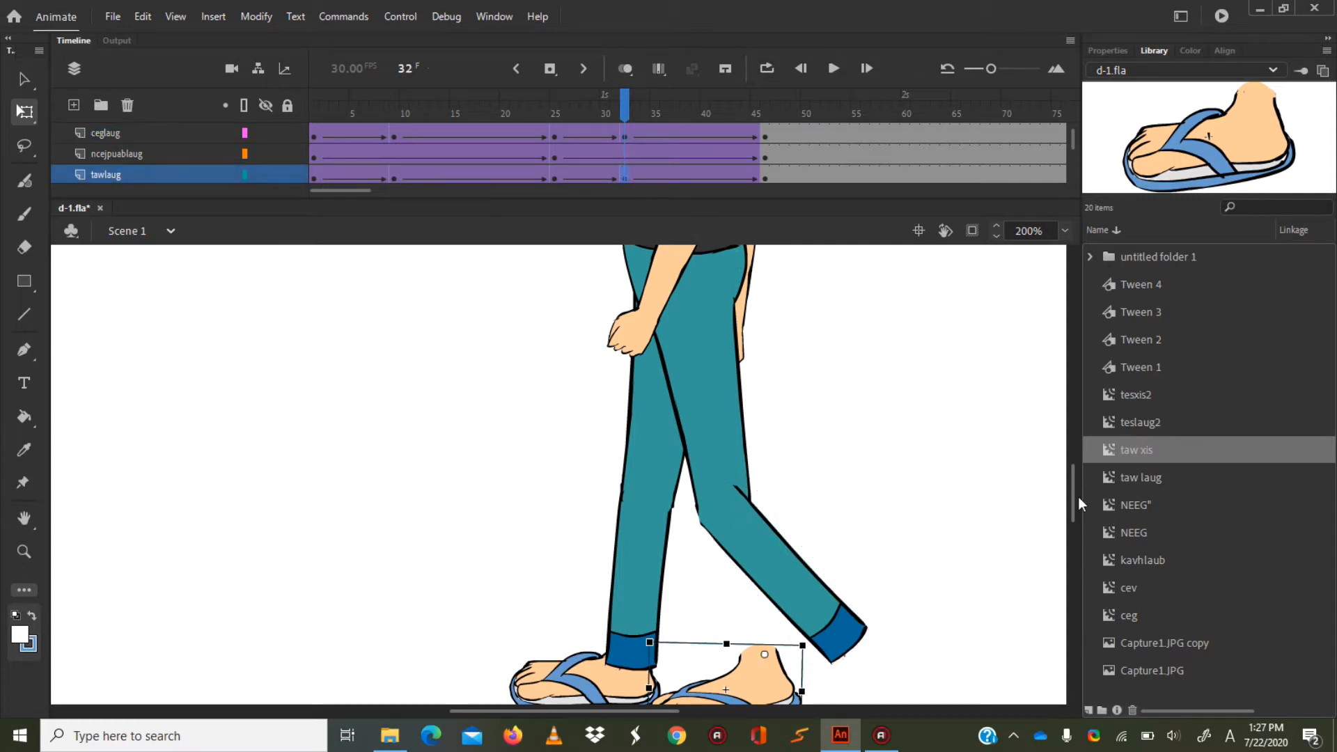
scroll(1077, 495, "down", 3)
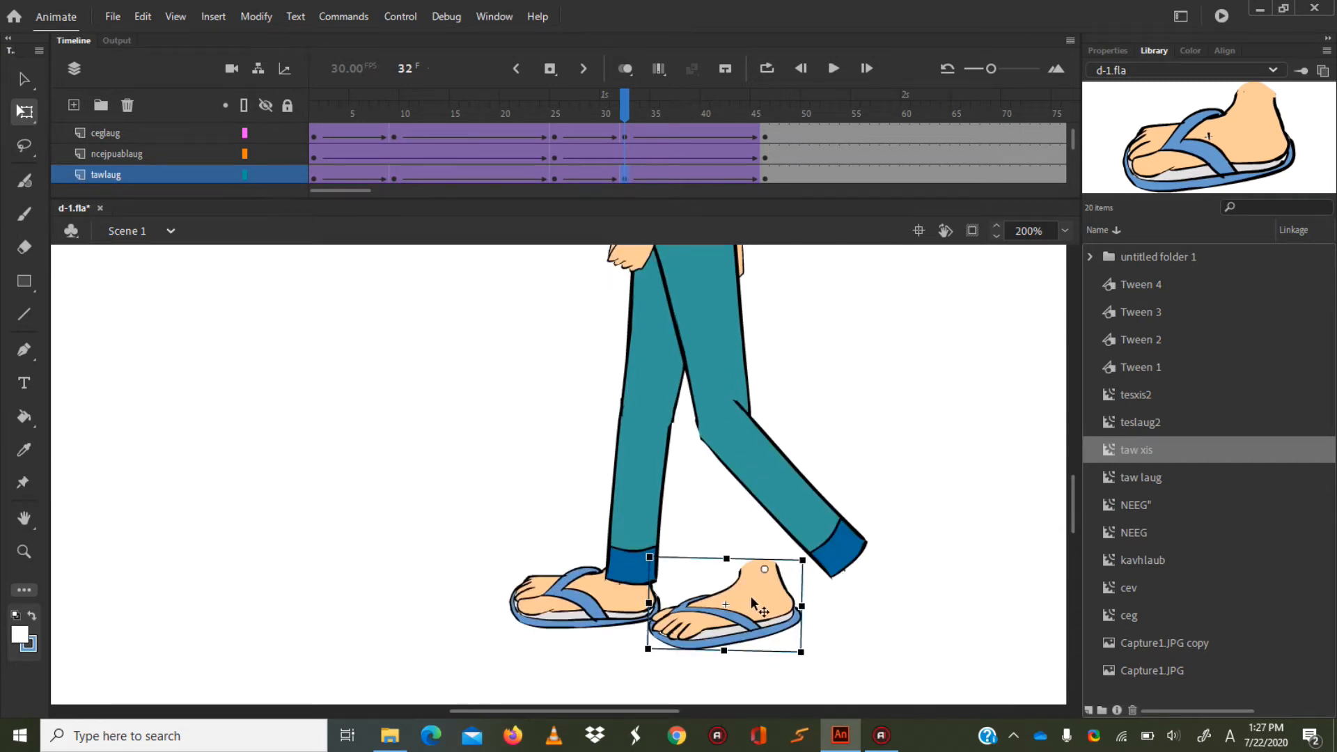
left_click_drag(751, 597, 849, 594)
left_click_drag(752, 662, 846, 588)
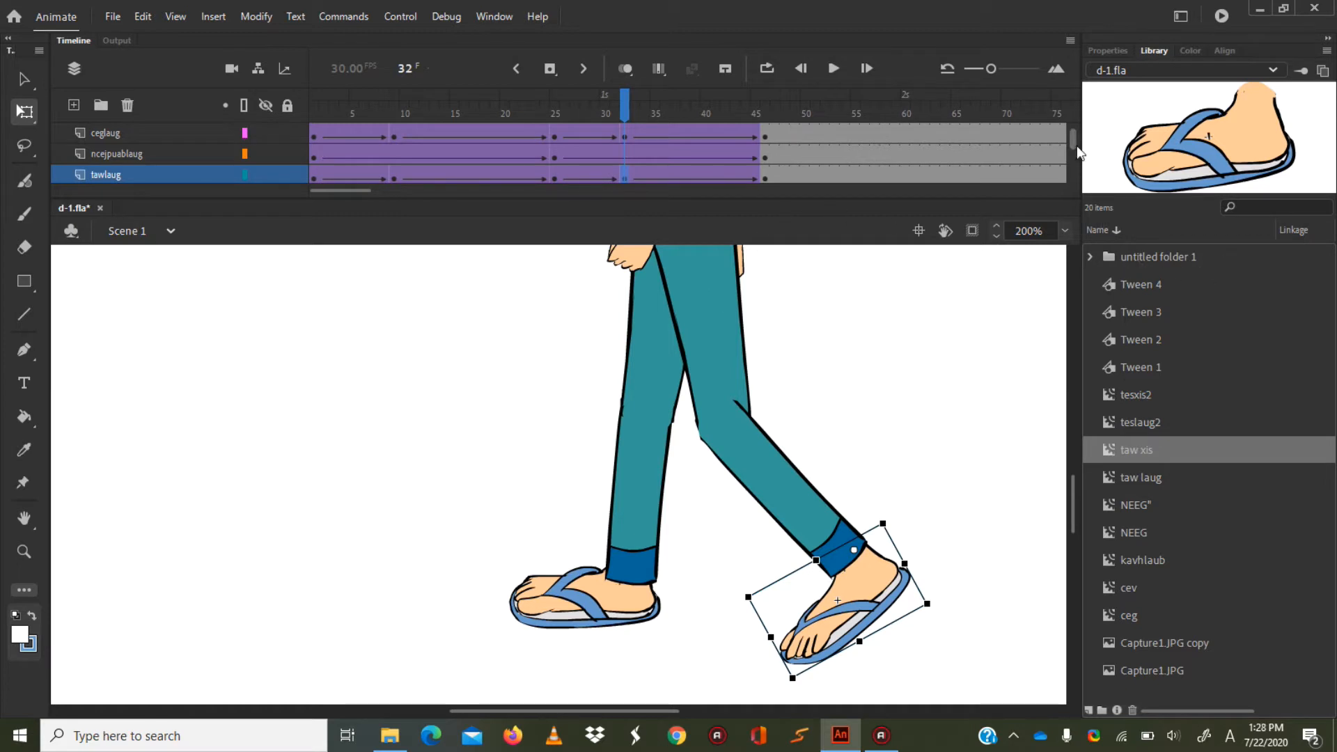
Insert keyframes at frame 32 on the cegxis and tawxis layers.
left_click_drag(1077, 134, 1076, 157)
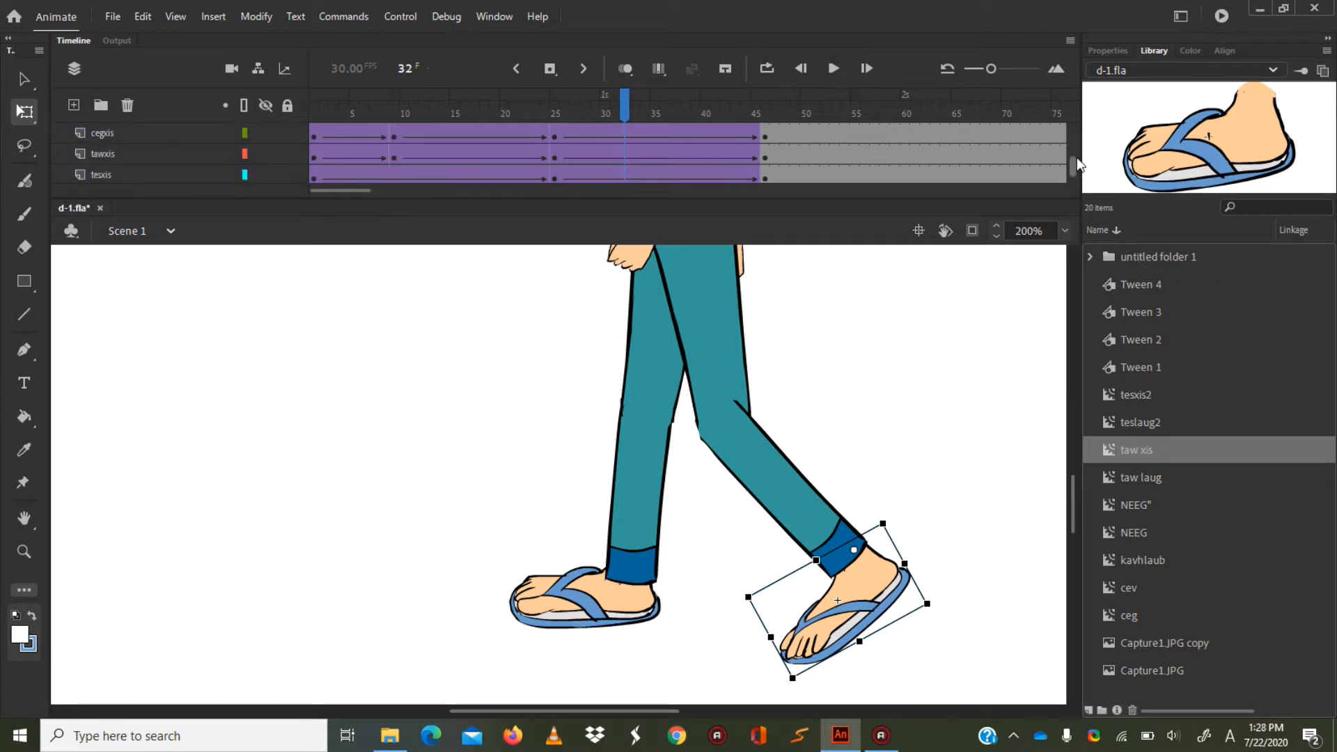
left_click_drag(1077, 158, 1077, 150)
left_click(622, 159)
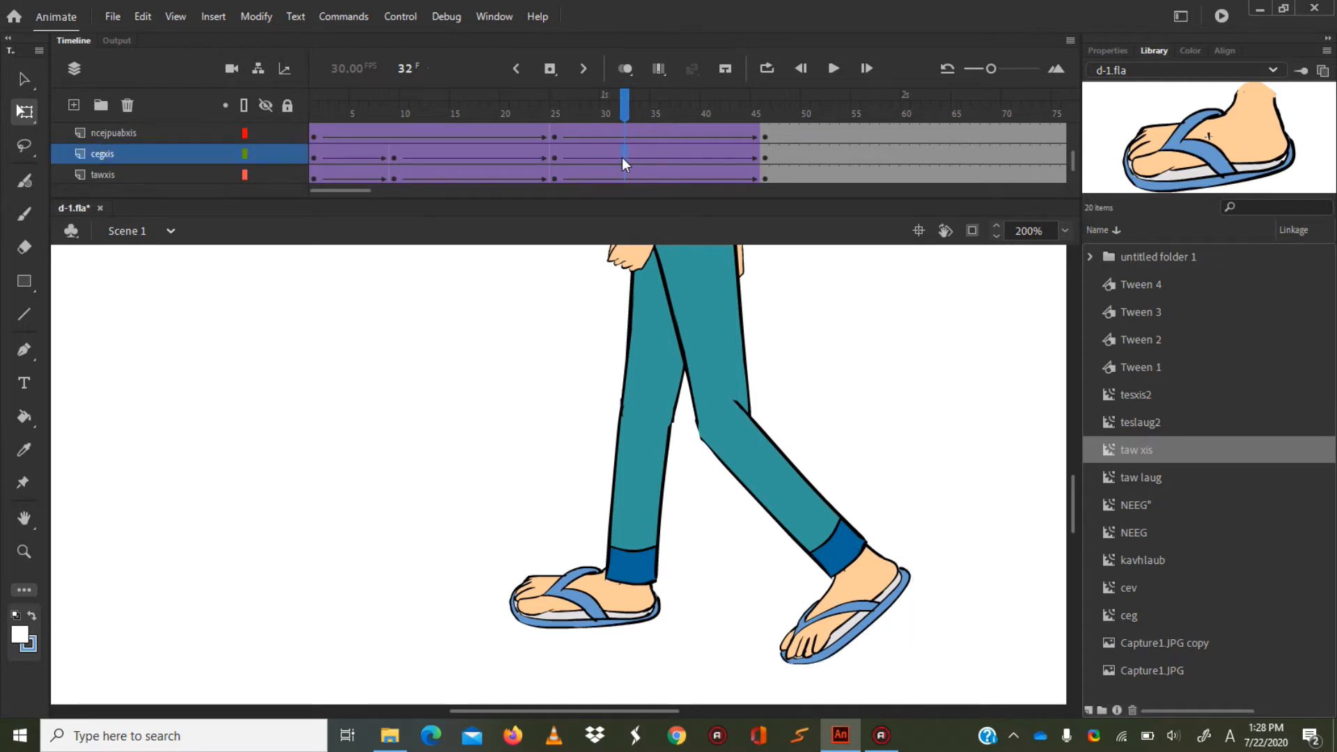
right_click(621, 157)
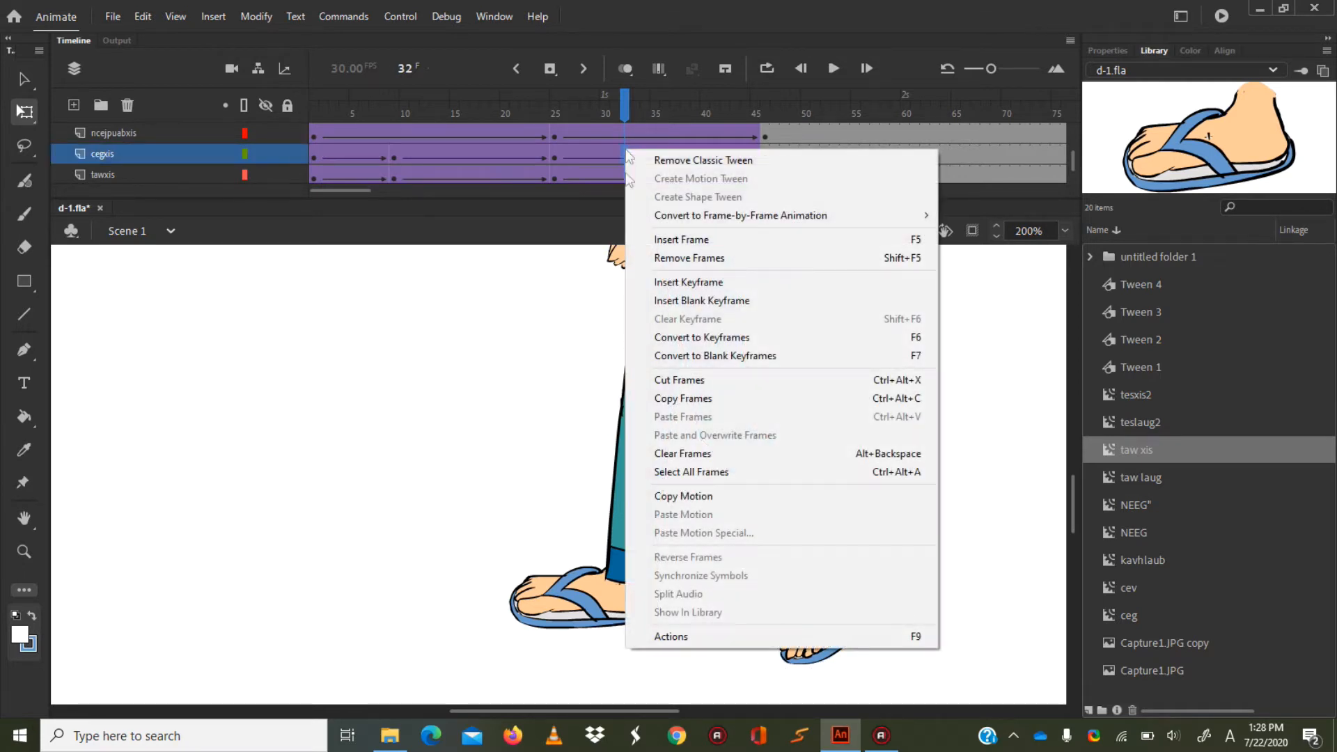
left_click(679, 286)
right_click(621, 178)
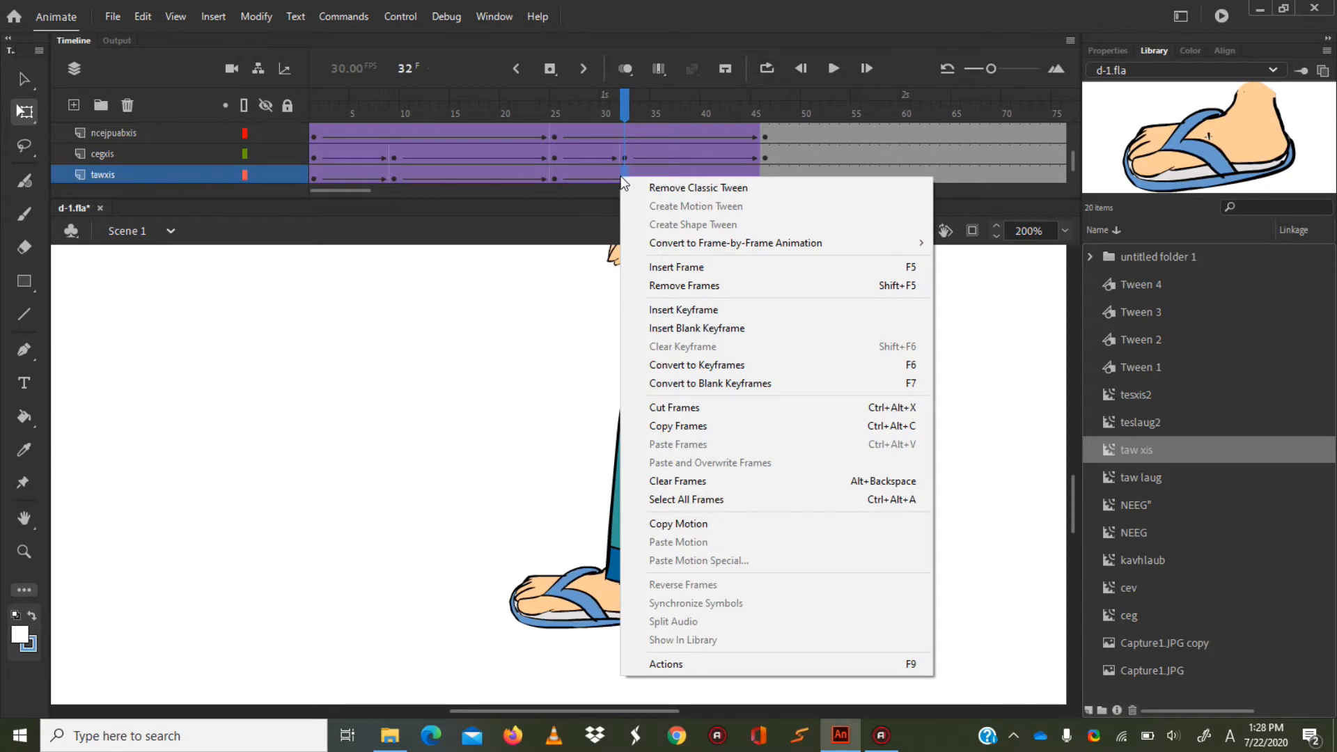
left_click(684, 308)
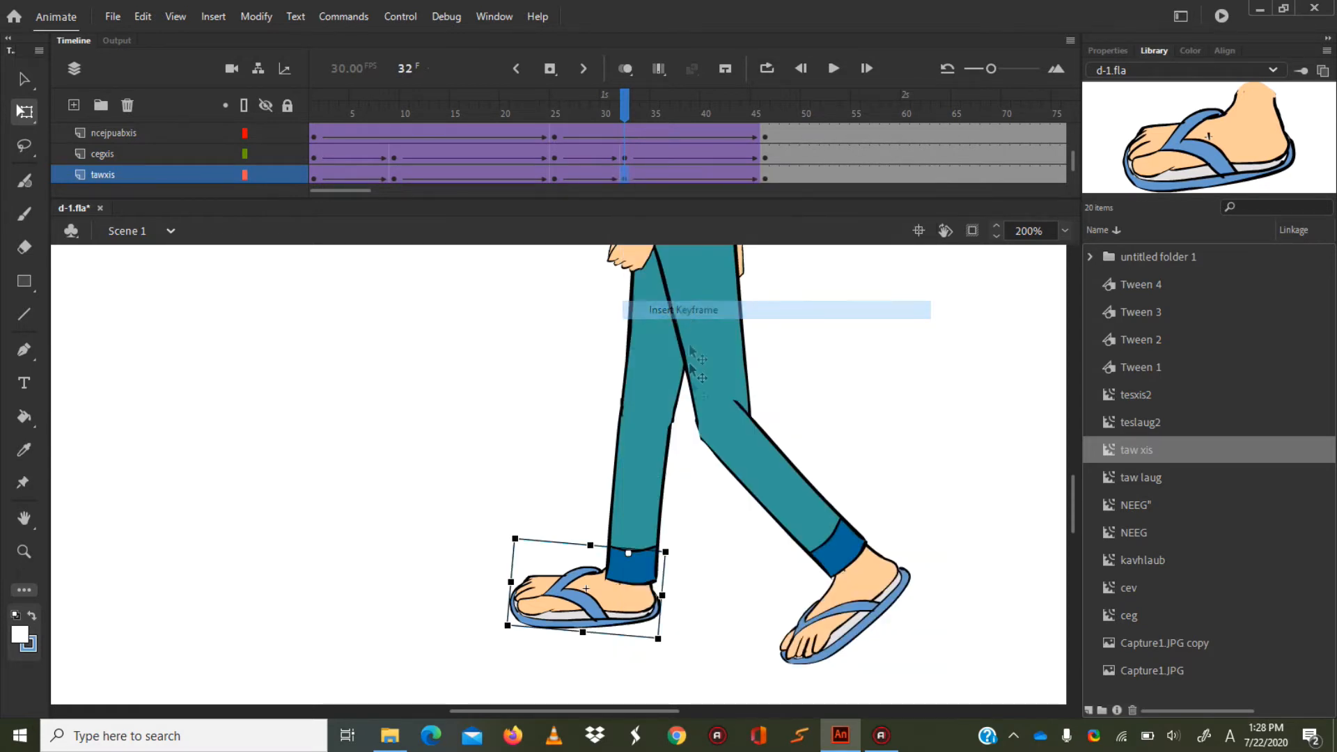
Shift the front cegxis lower leg slightly down at frame 32 and lower the tawxis foot to meet its cuff.
left_click(647, 459)
mouse_move(647, 461)
left_mouse_down()
mouse_move(649, 488)
mouse_move(649, 474)
left_mouse_up()
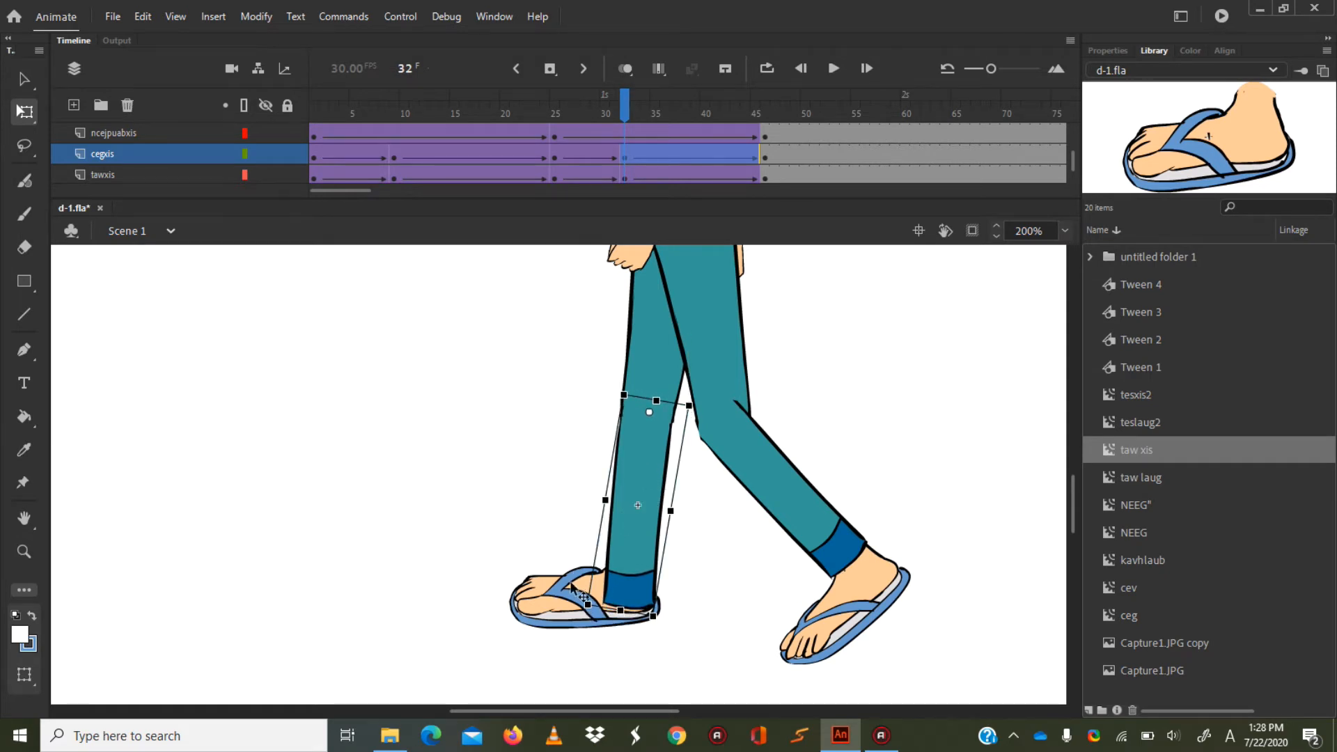
left_click(578, 594)
left_click_drag(578, 598, 580, 636)
View the whole character at 75% zoom and play the walk from frame 1 with looping turned on, stopping after reviewing it.
left_click(1065, 231)
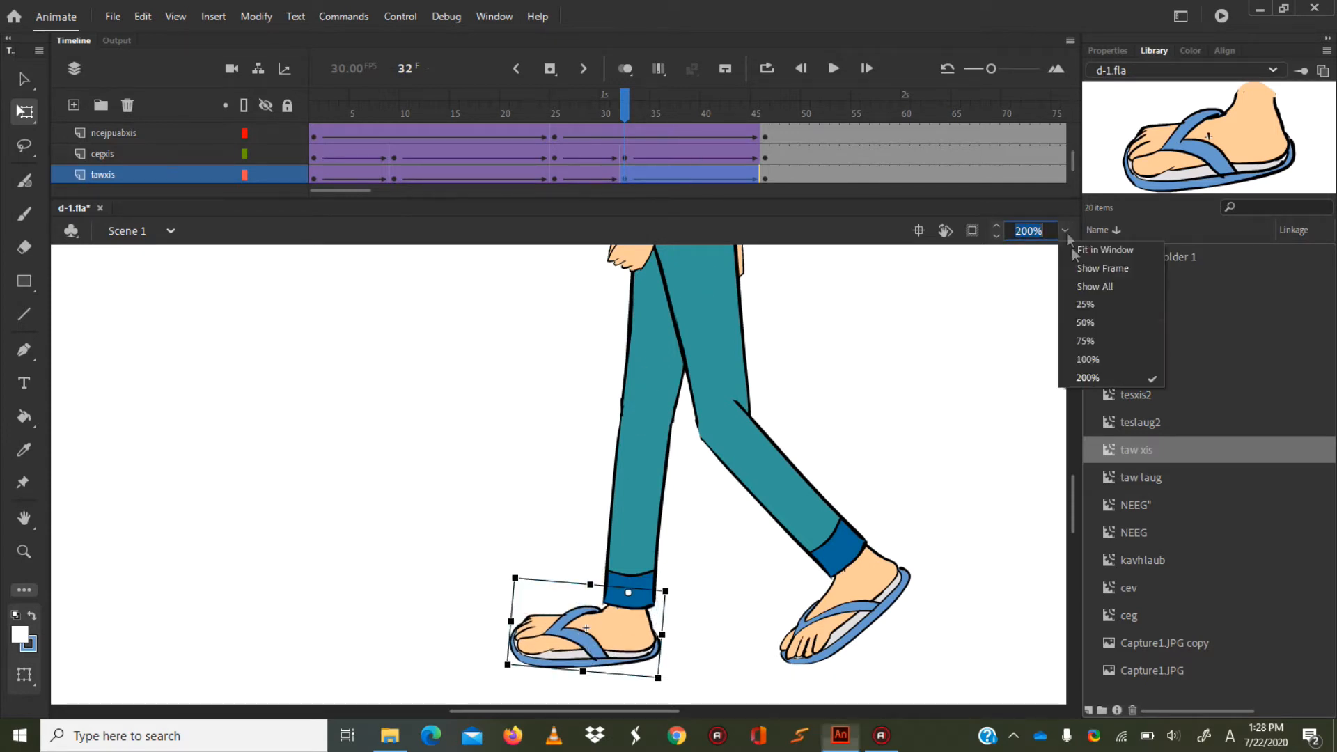
left_click(1088, 339)
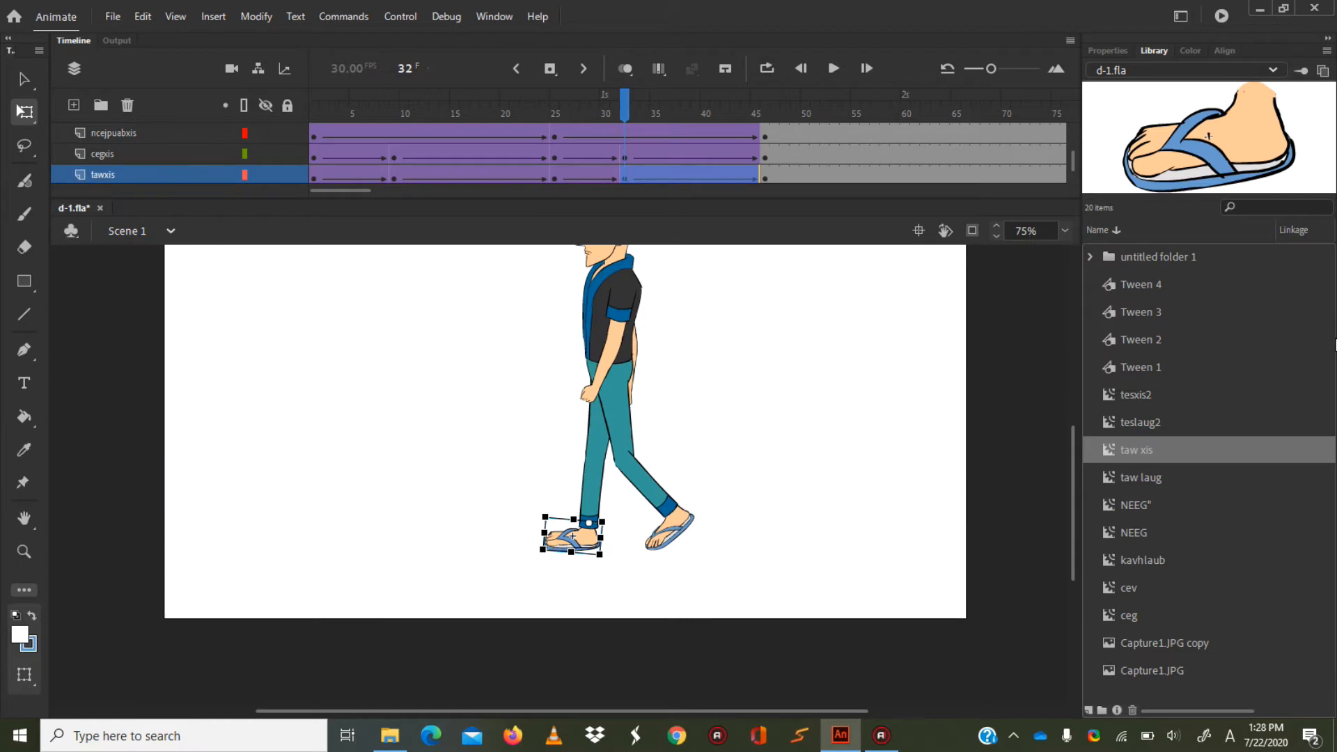
left_click_drag(1069, 451, 1067, 420)
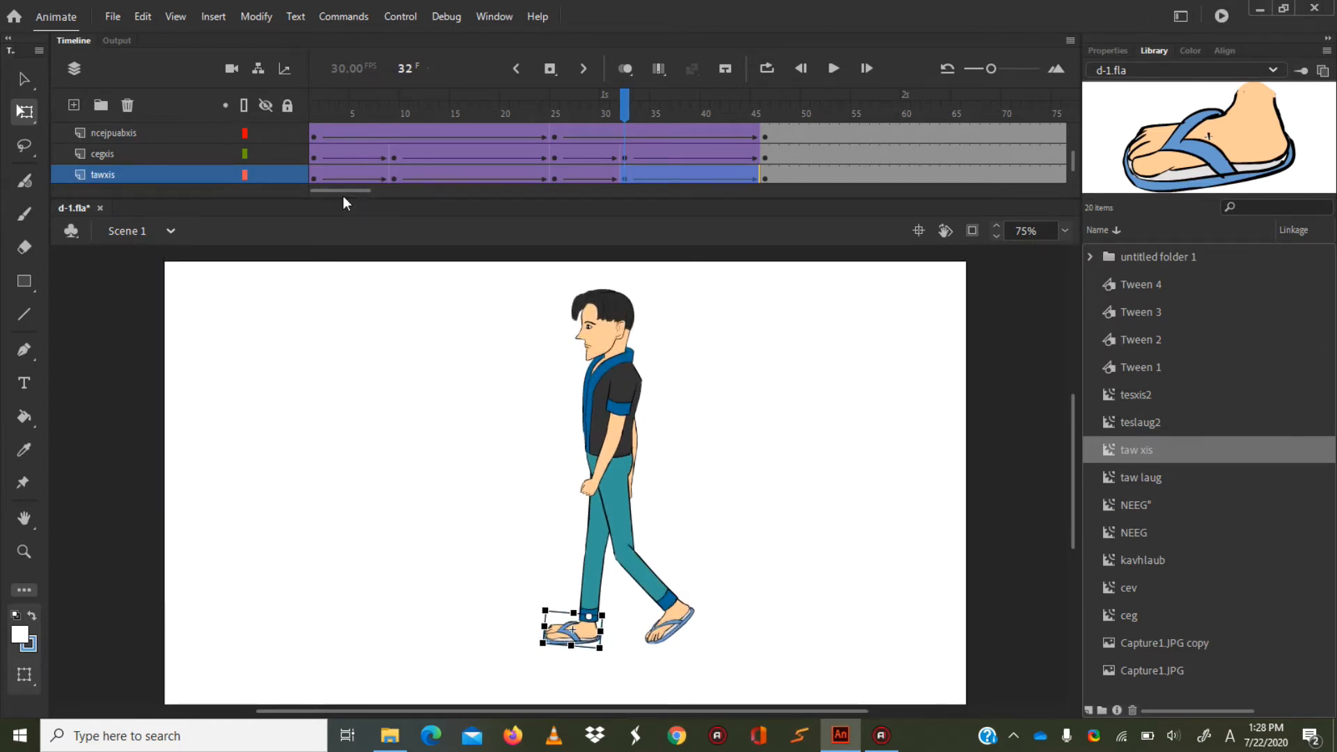
left_click(313, 106)
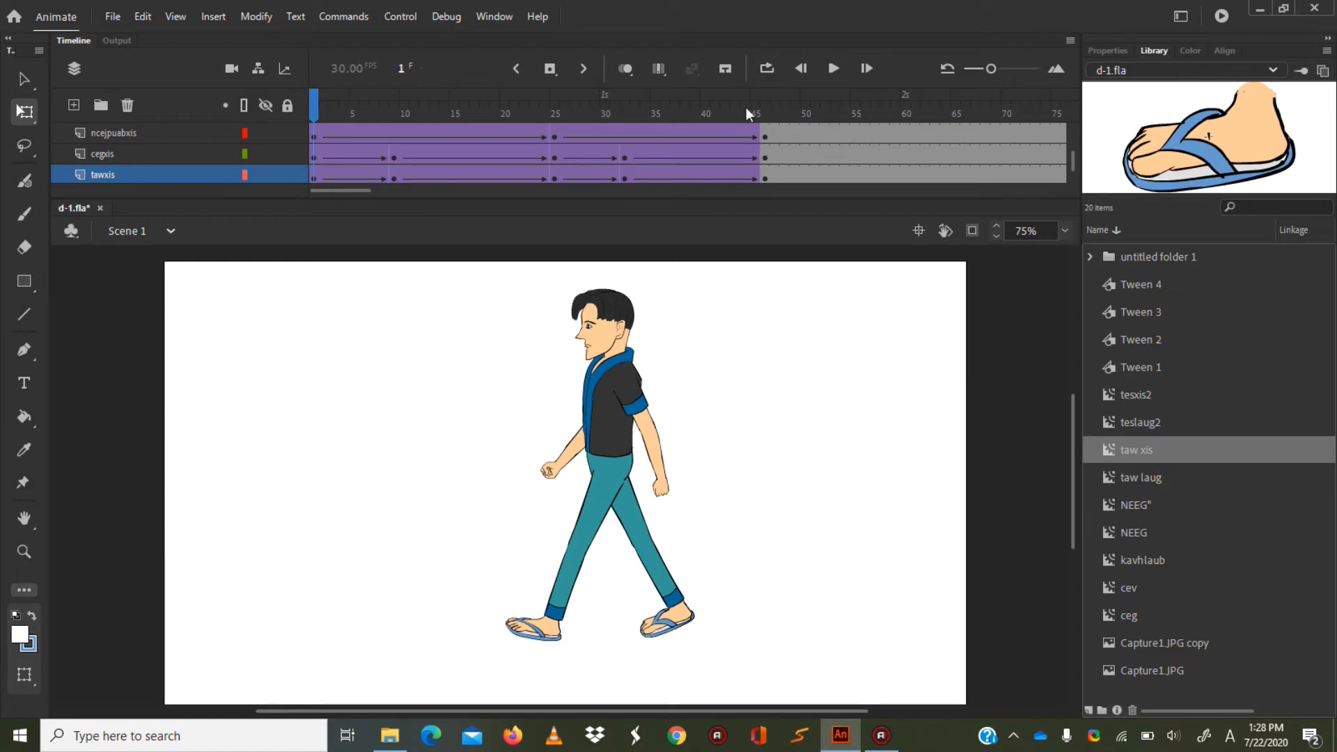
left_click(768, 71)
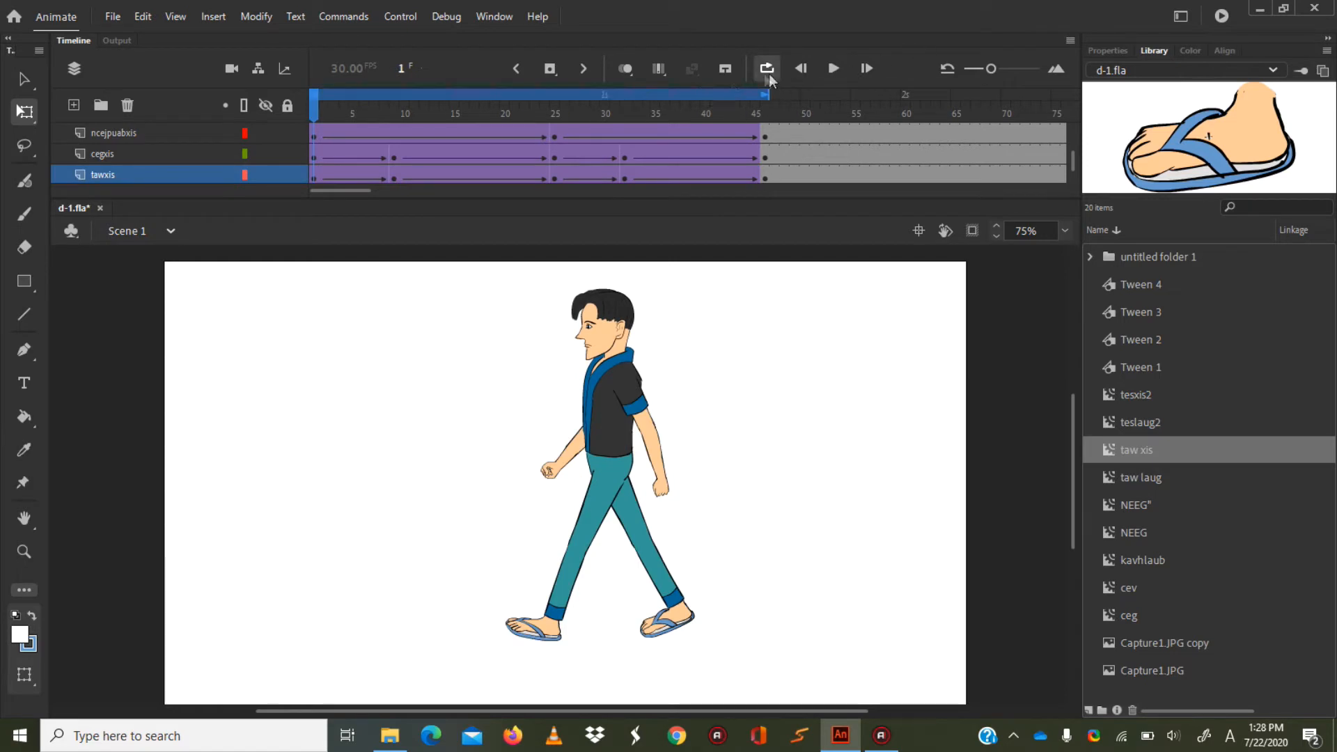
left_click(833, 69)
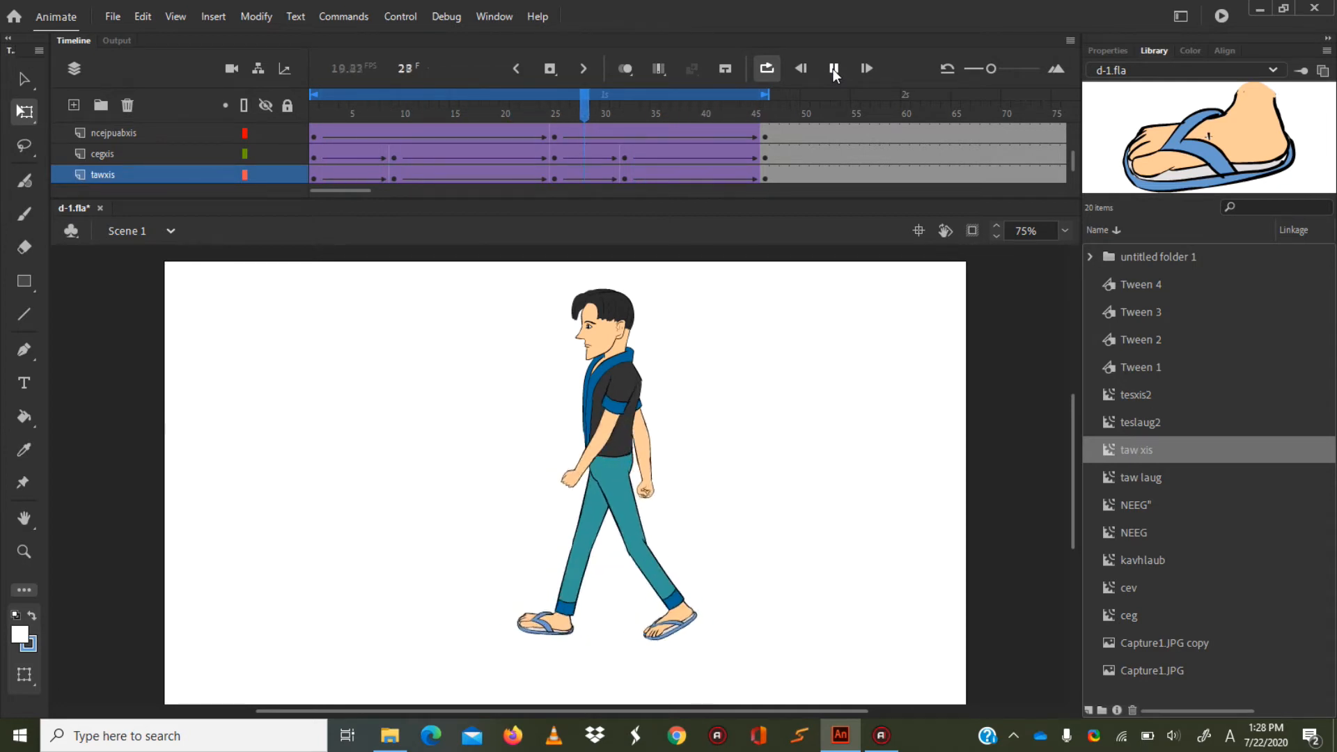
left_click(833, 69)
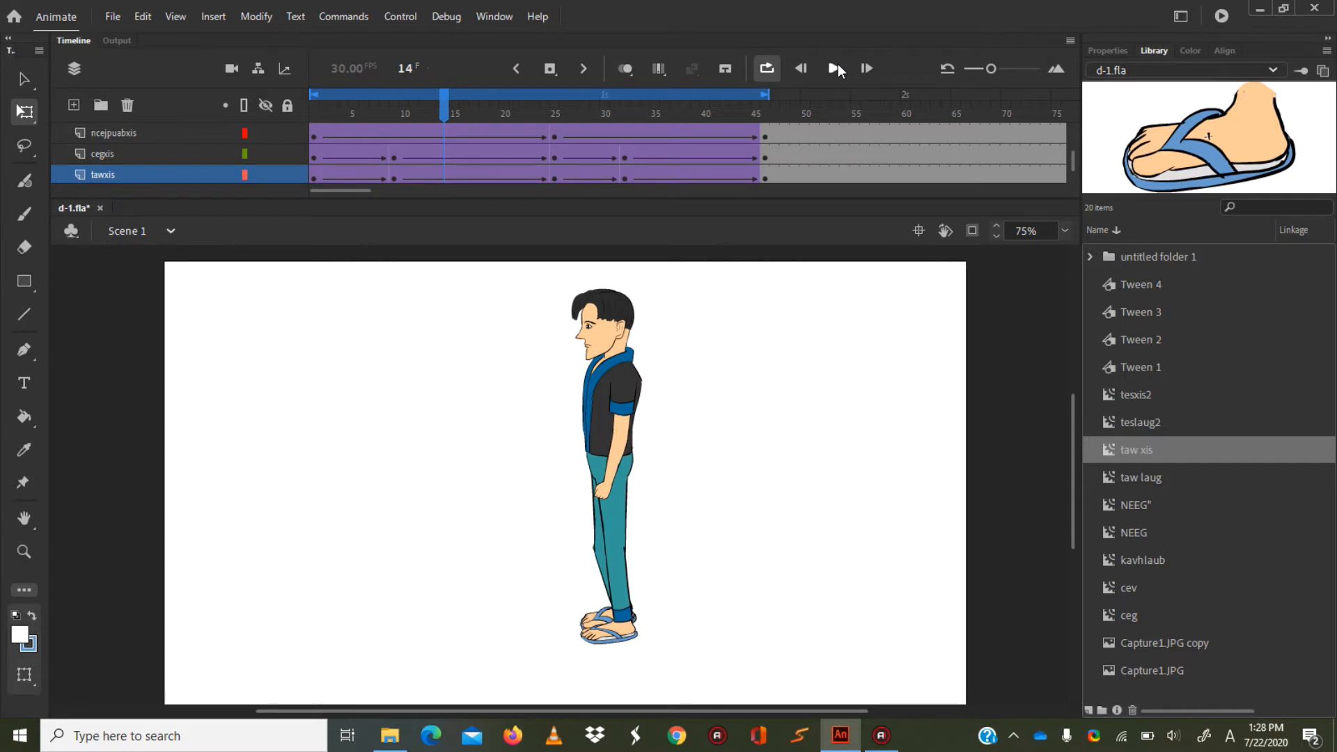
Review the looping walk on the stage, then test the movie in its preview window and close the preview.
left_click(838, 64)
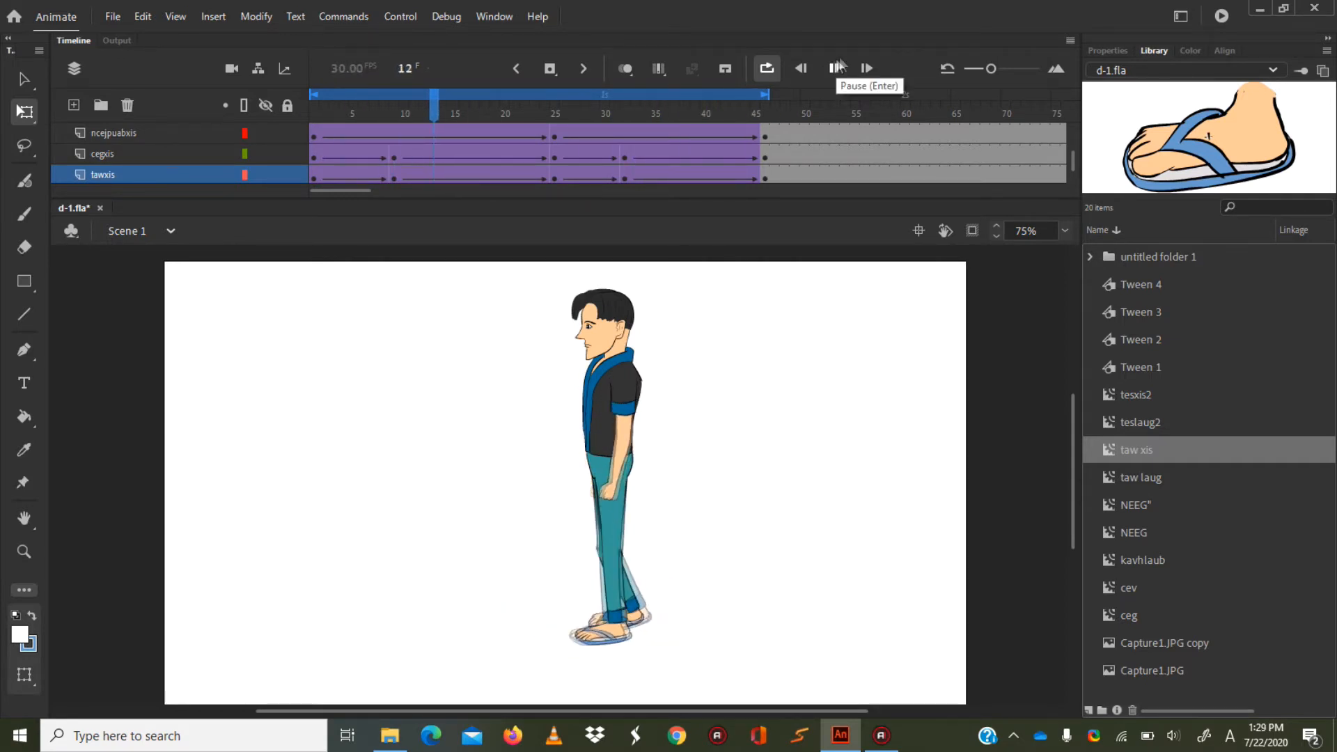
left_click(833, 64)
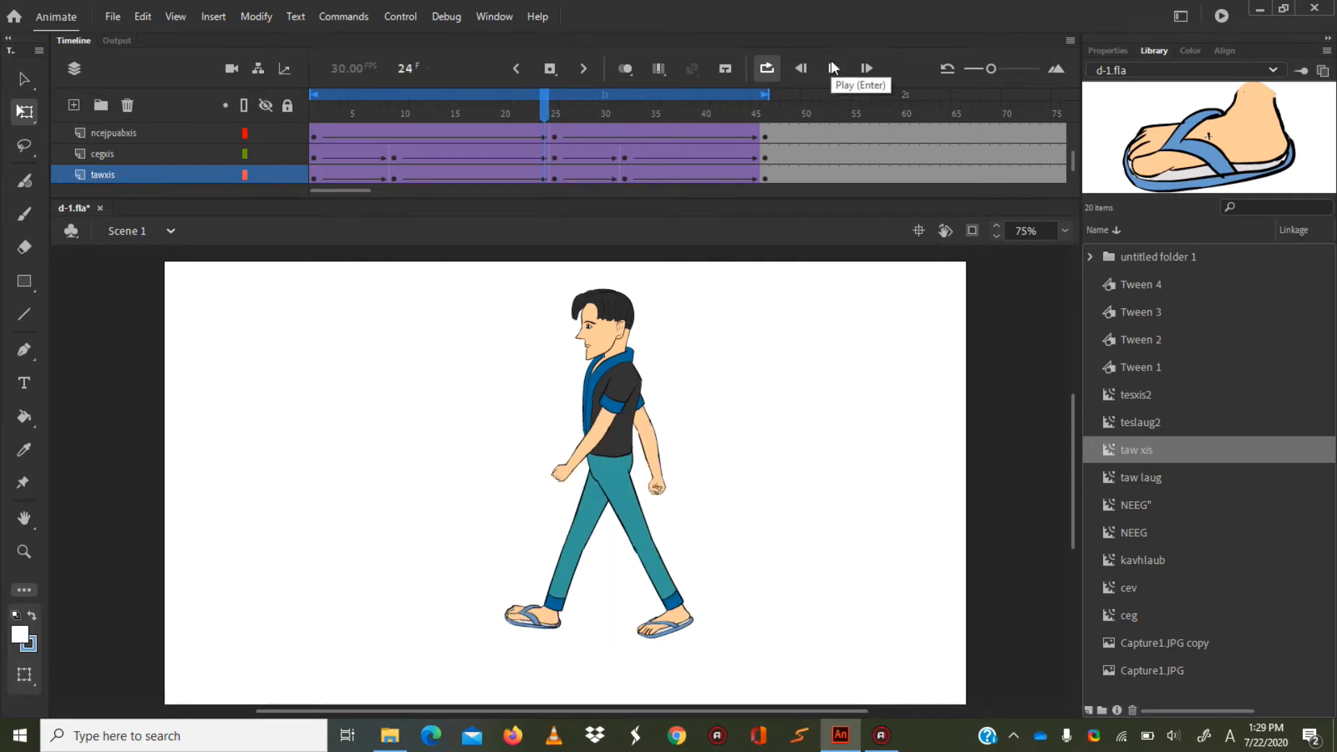
key("ctrl+Return")
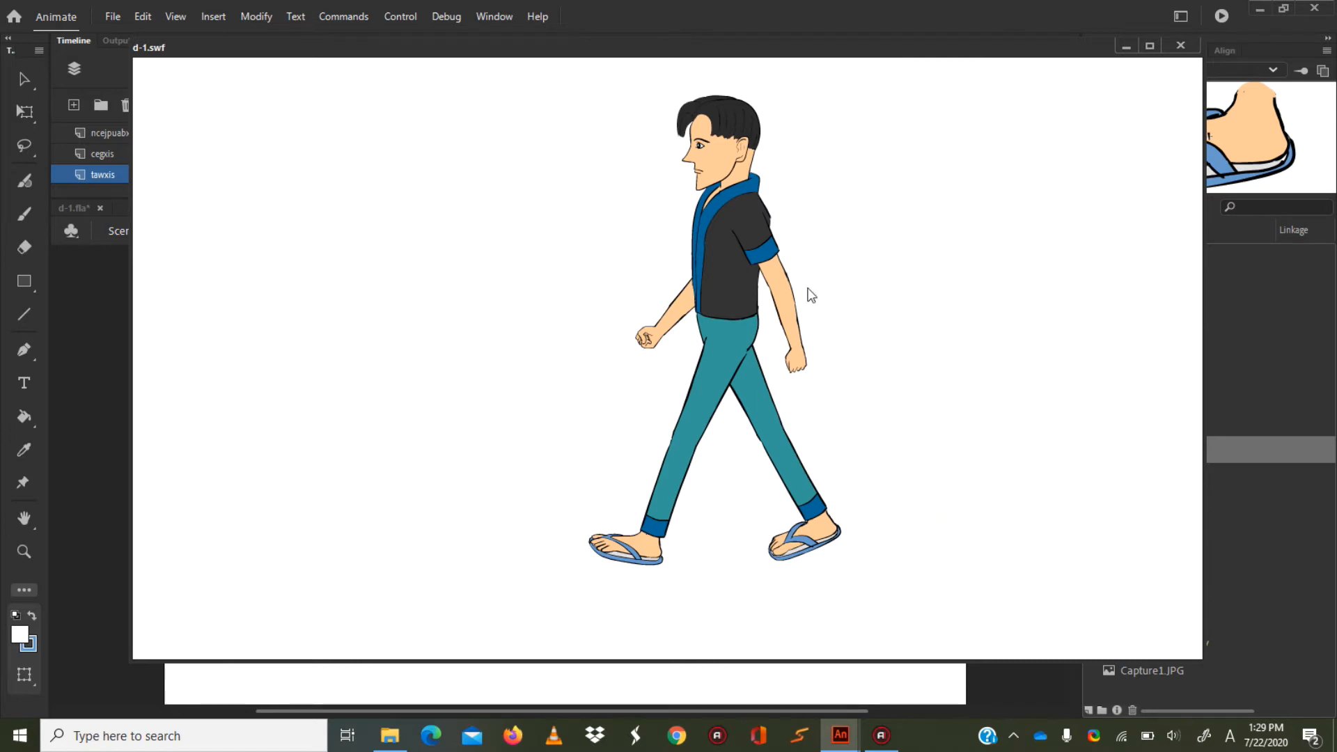
left_click(1180, 45)
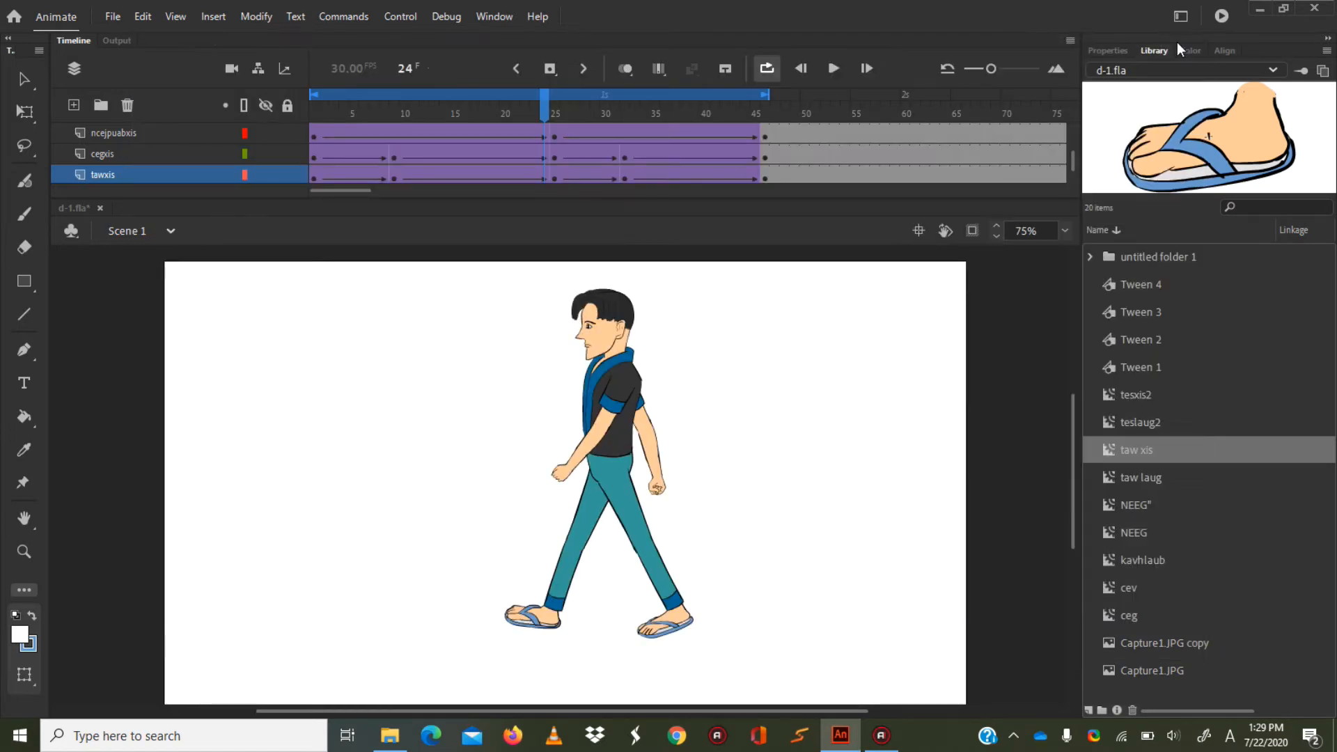
Remove frames 47 to 360 from all layers and replay the walk from frame 1.
mouse_move(549, 99)
left_mouse_down()
mouse_move(315, 104)
mouse_move(681, 108)
mouse_move(795, 128)
mouse_move(565, 104)
left_mouse_up()
left_click_drag(354, 191, 384, 190)
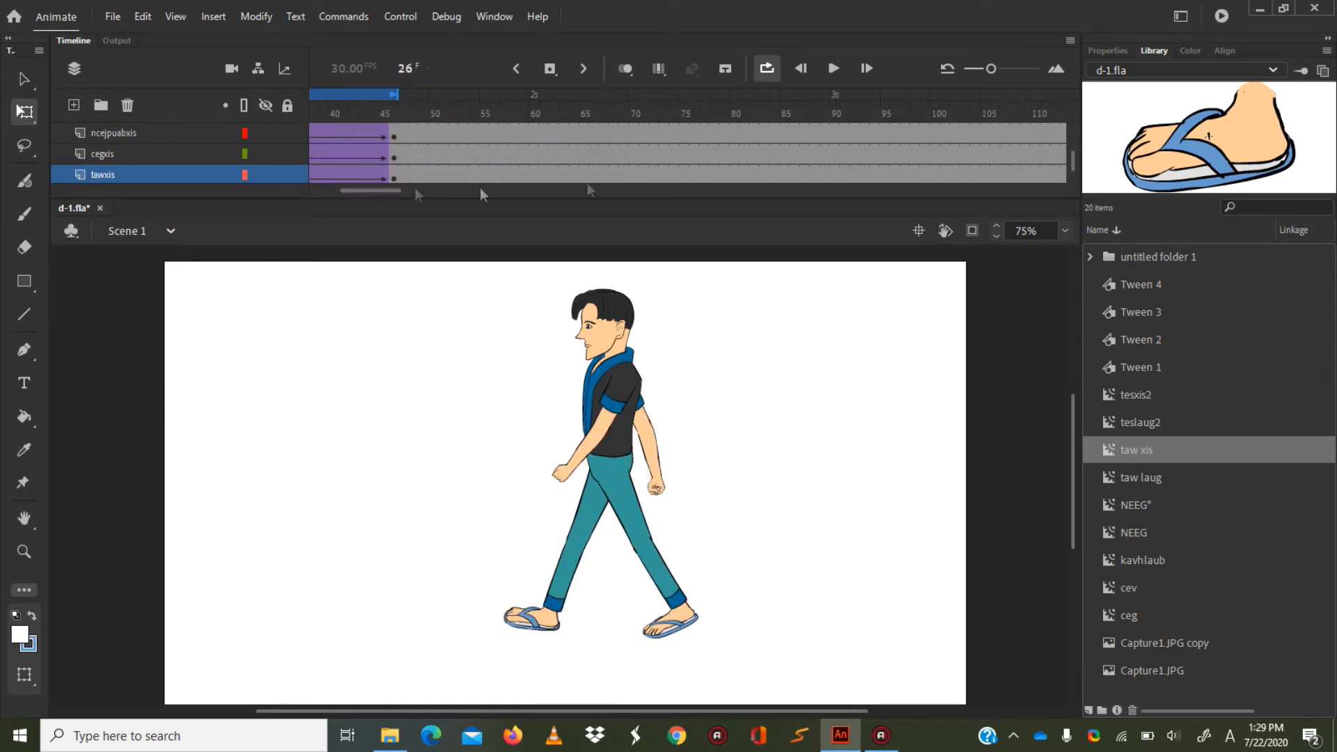
left_click_drag(1075, 160, 1073, 135)
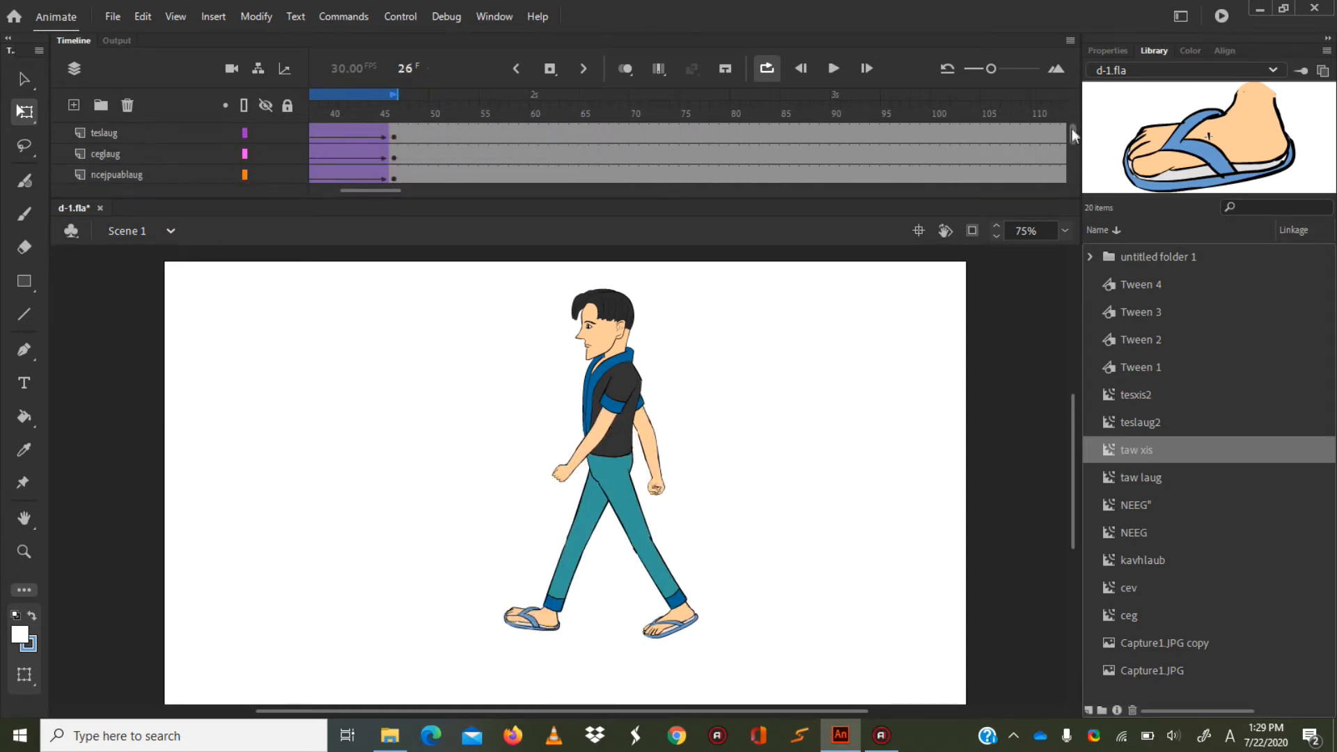
left_click(400, 129)
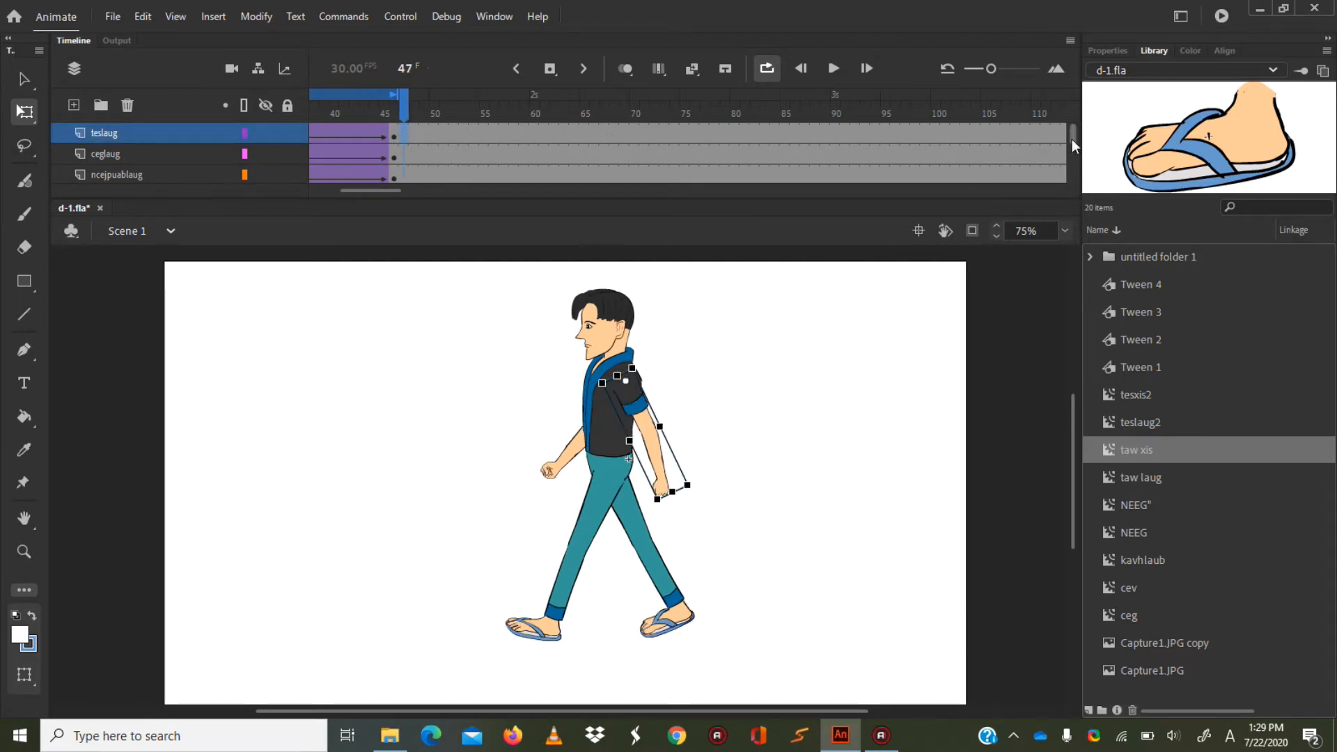
left_click_drag(382, 192, 621, 198)
left_click_drag(1073, 132, 1072, 197)
right_click(577, 151)
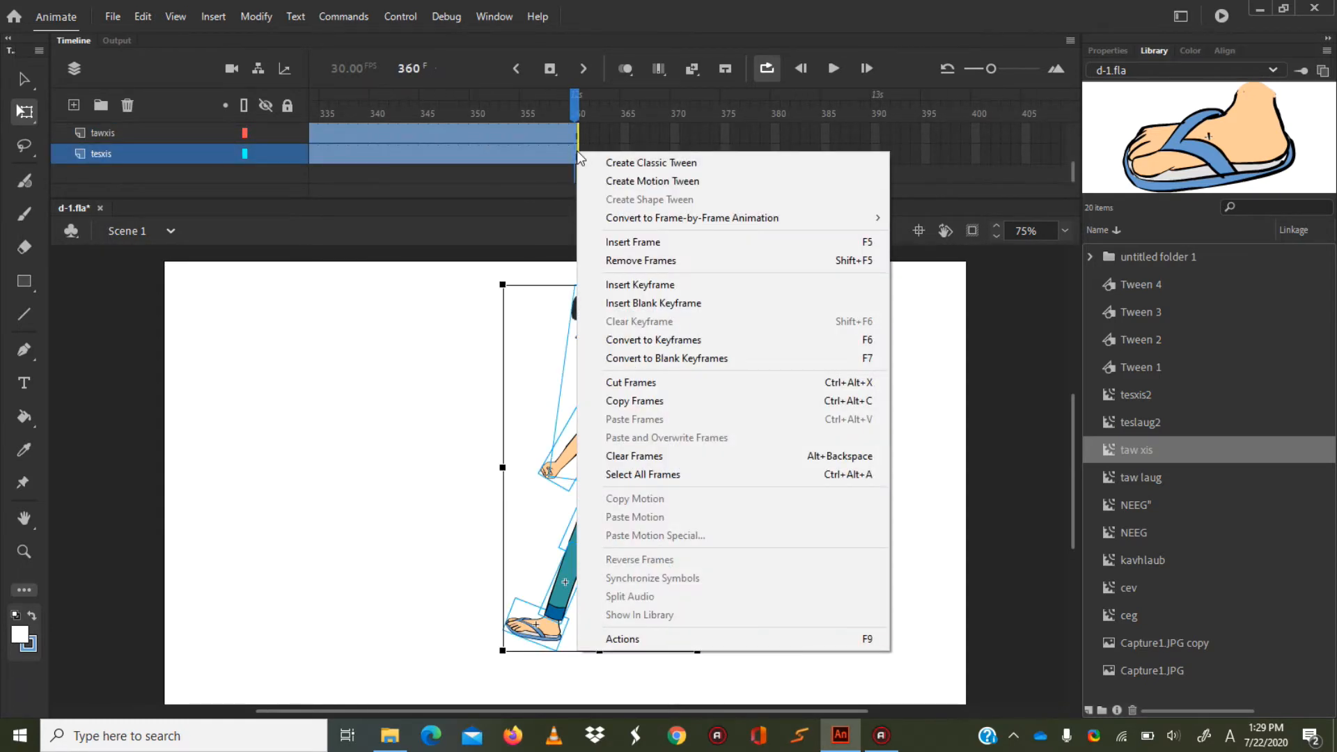
left_click(615, 260)
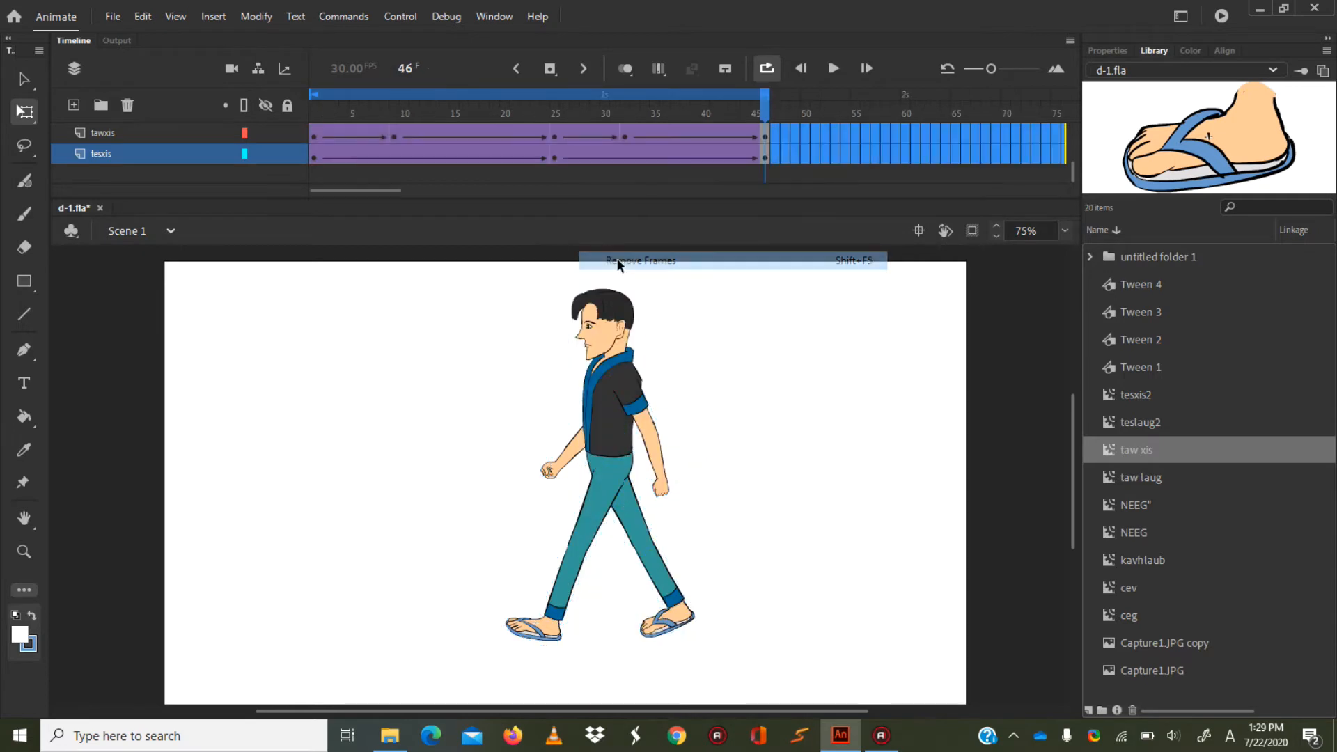
left_click_drag(765, 115, 314, 112)
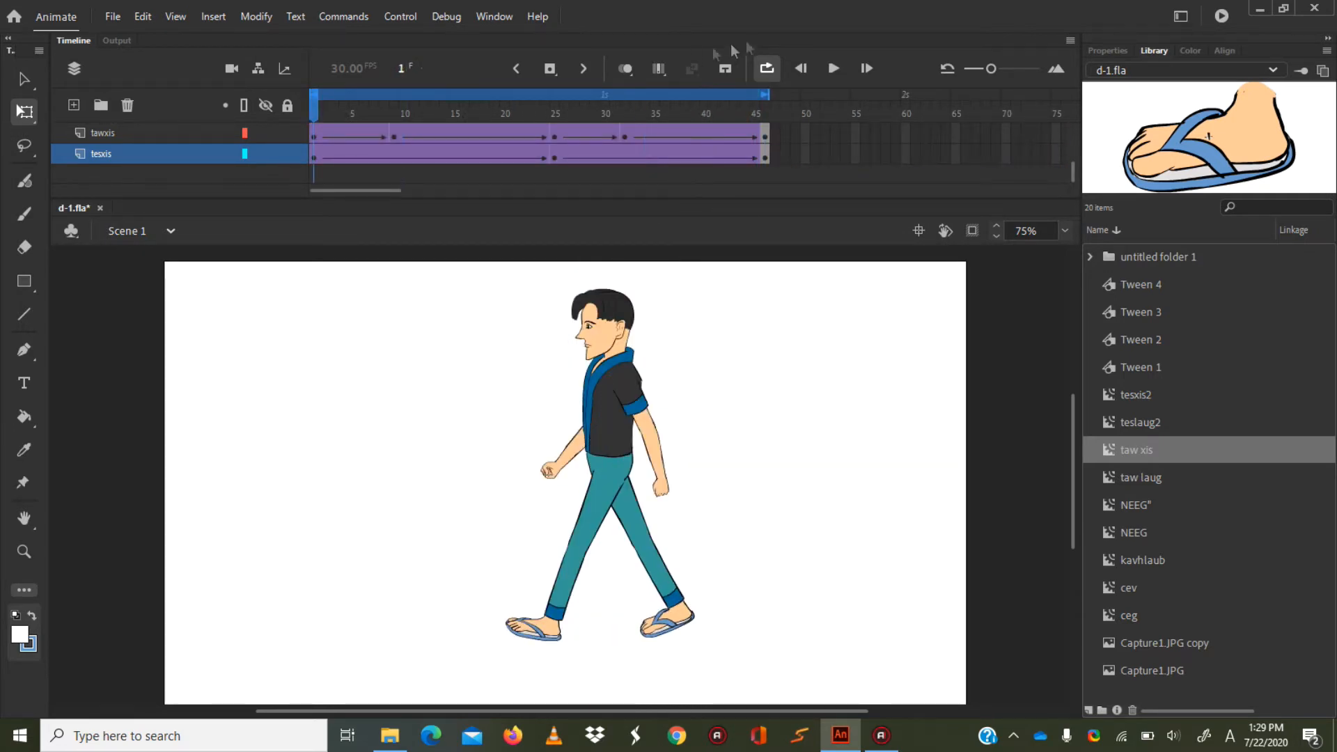
left_click(838, 67)
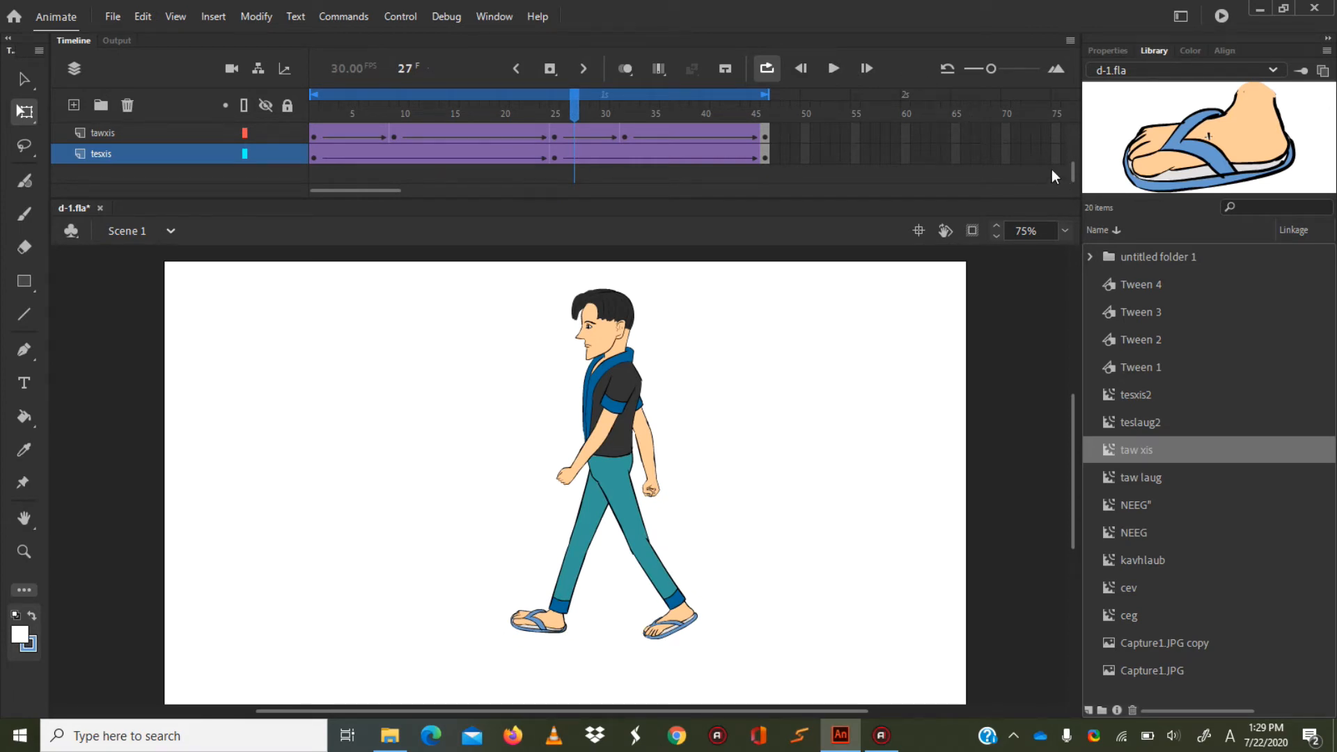
Turn looping off and cut frames 1 to 46 of all layers, from teslaug down to tesxis.
mouse_move(1075, 167)
left_mouse_down()
mouse_move(1076, 136)
mouse_move(1064, 185)
mouse_move(1060, 164)
left_mouse_up()
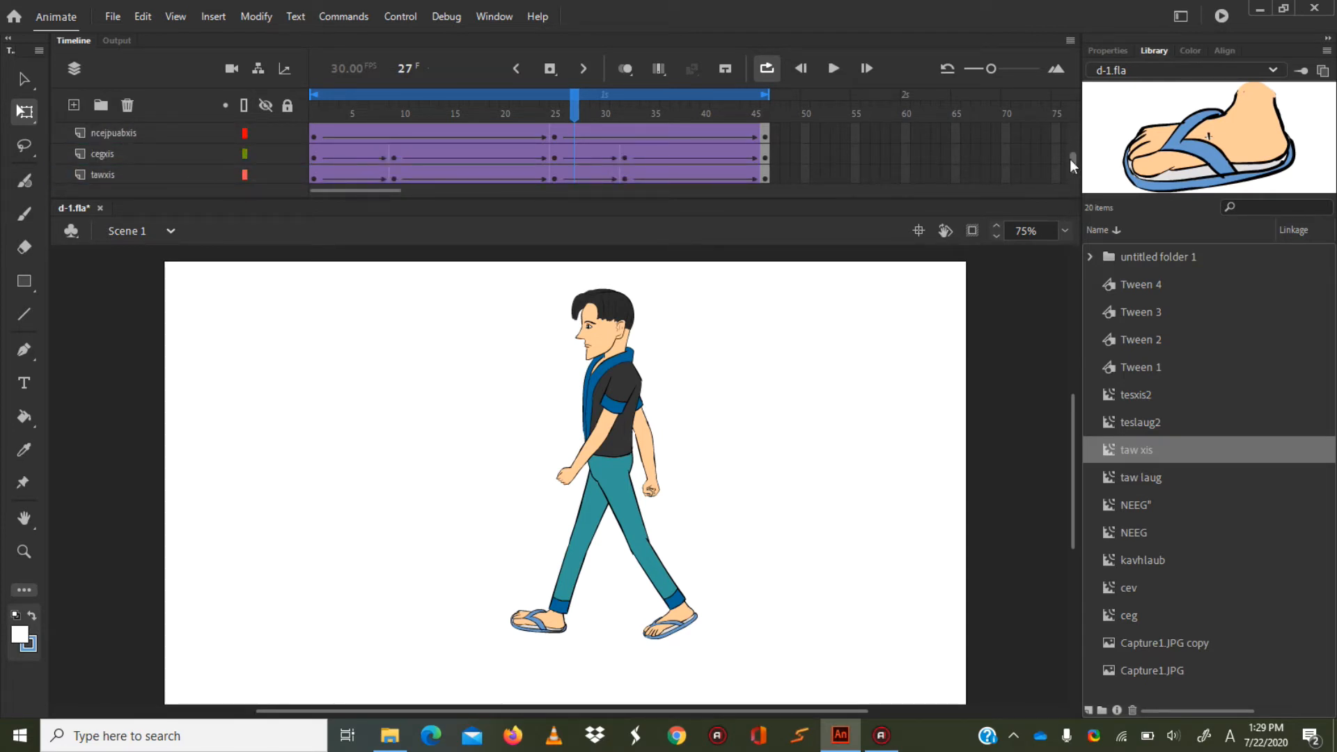
left_click_drag(1070, 159, 1066, 115)
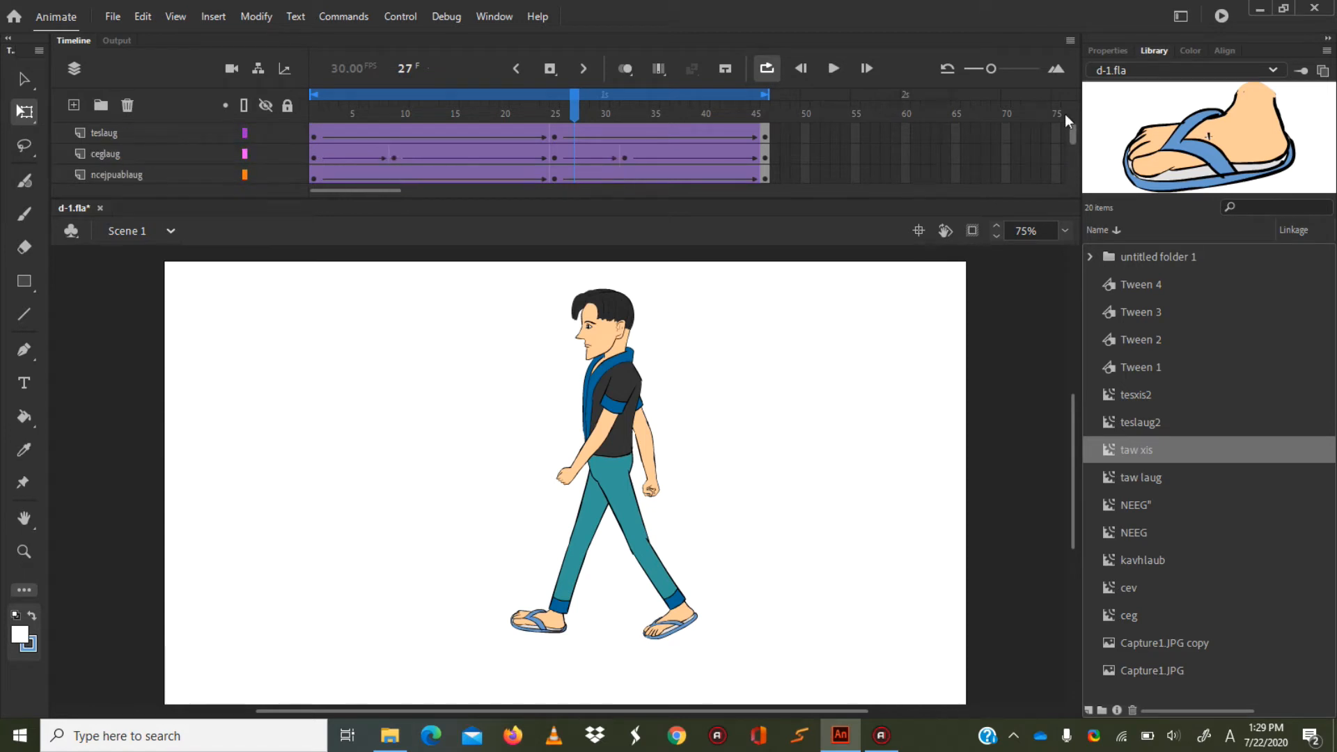
left_click(313, 135)
left_click(767, 67)
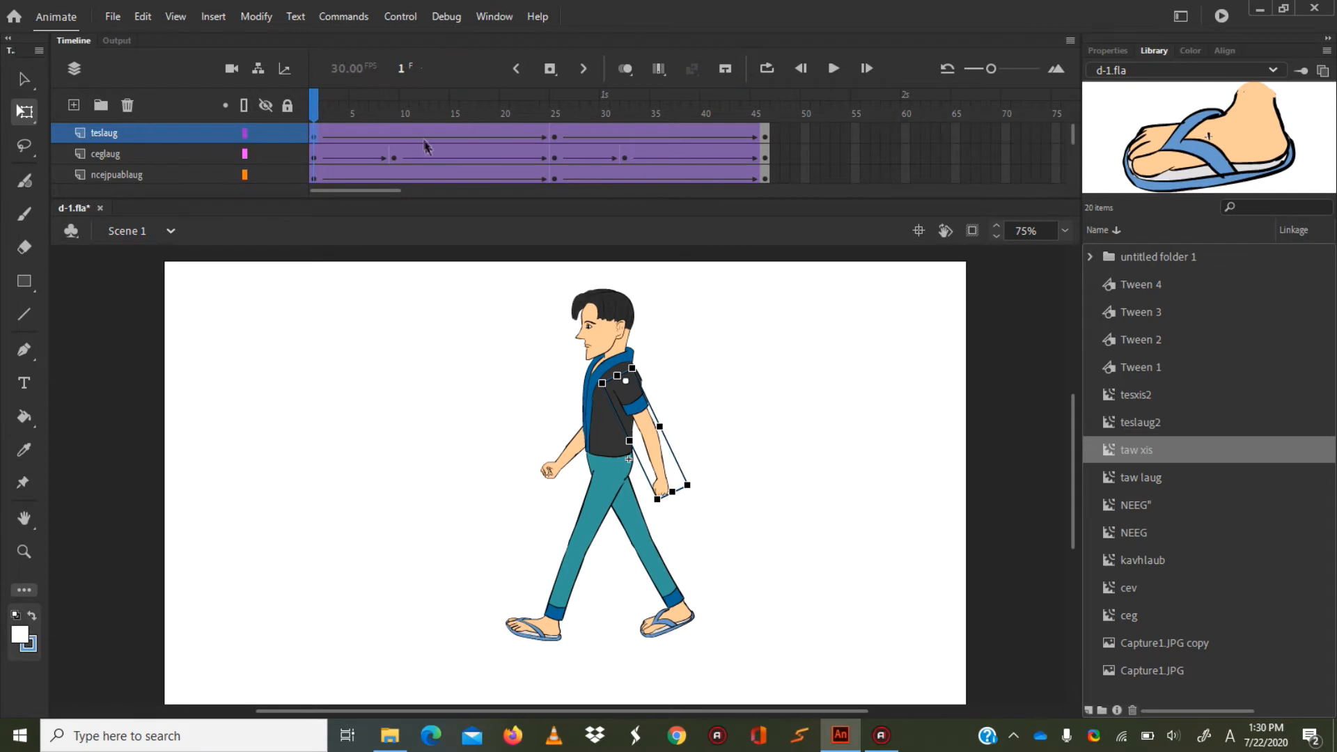
mouse_move(290, 135)
left_click_drag(1074, 136, 1074, 170)
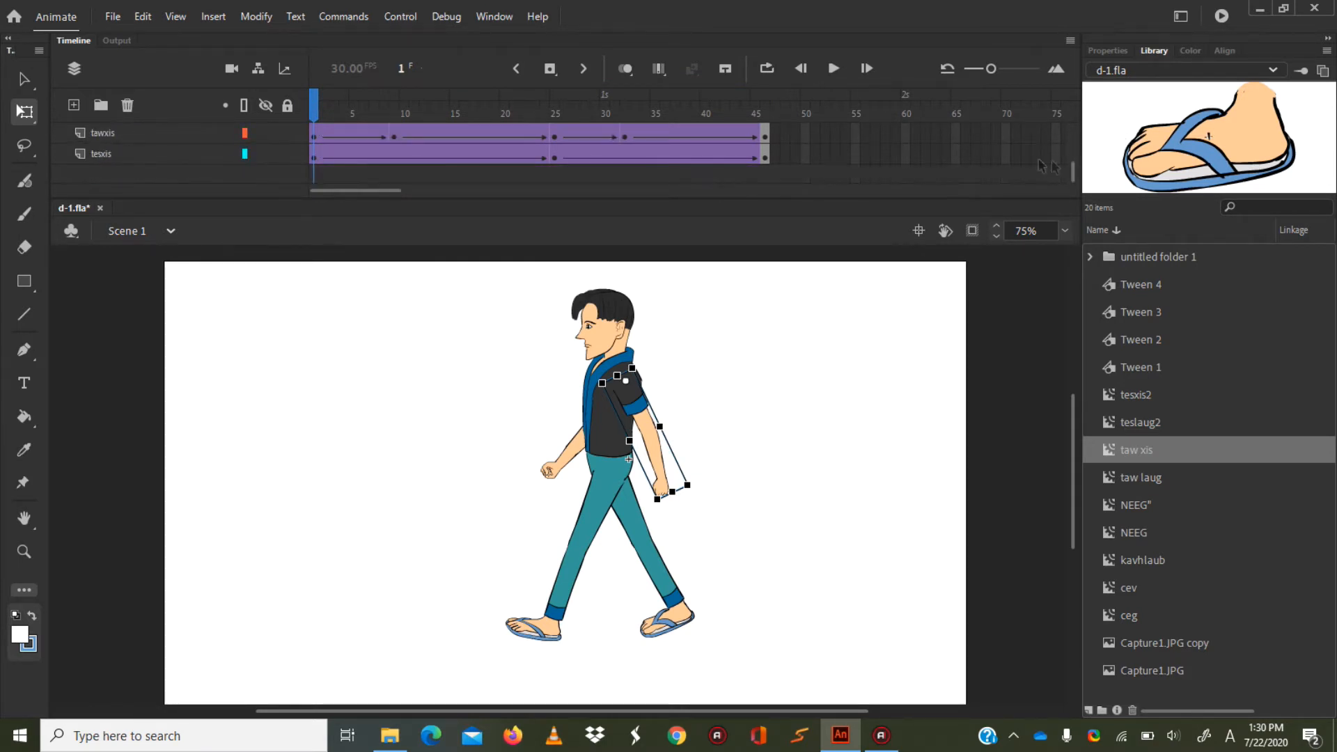
left_click(764, 159)
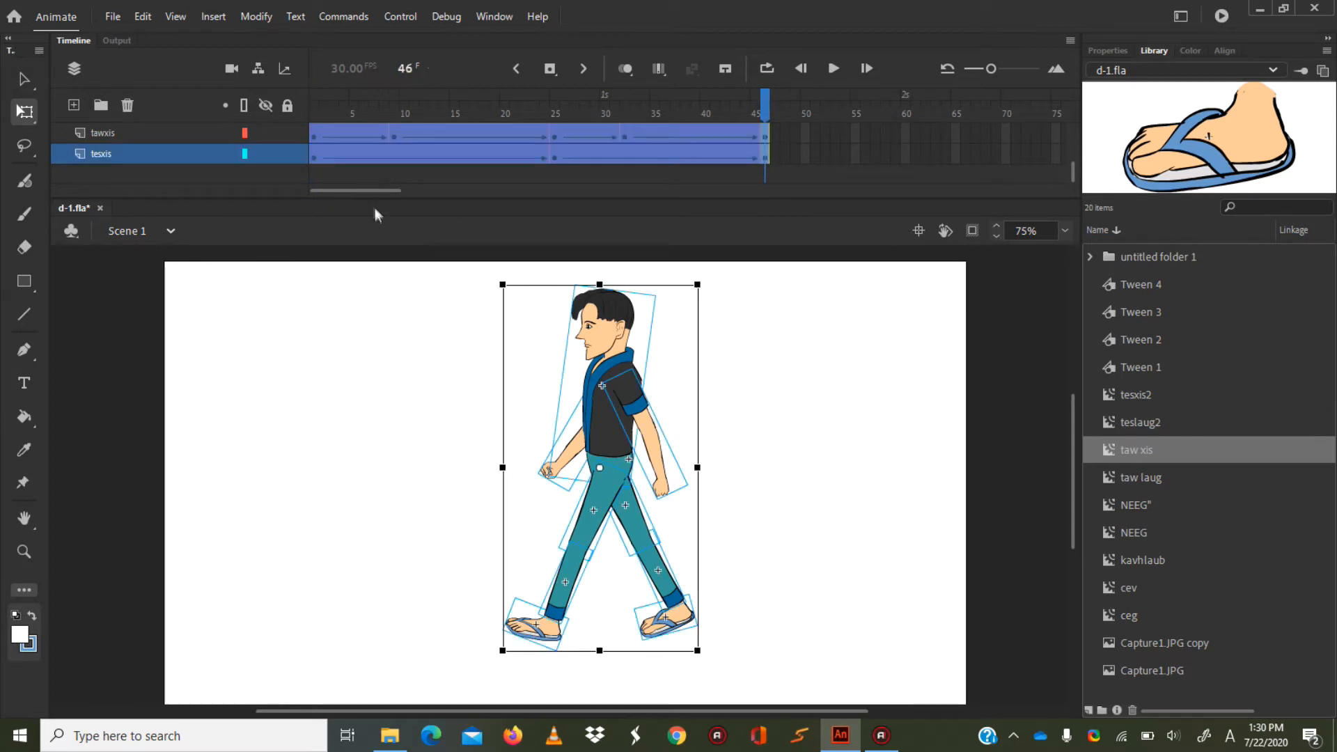
right_click(315, 138)
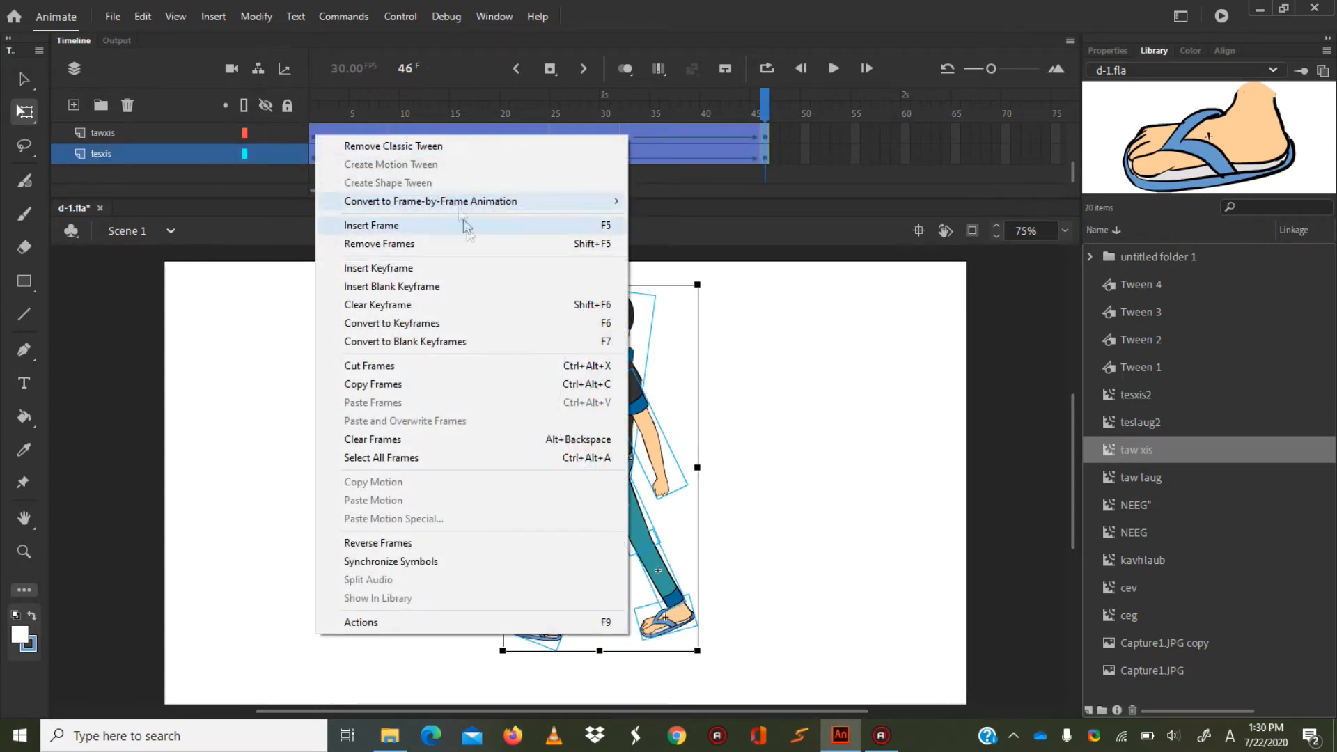
left_click(385, 367)
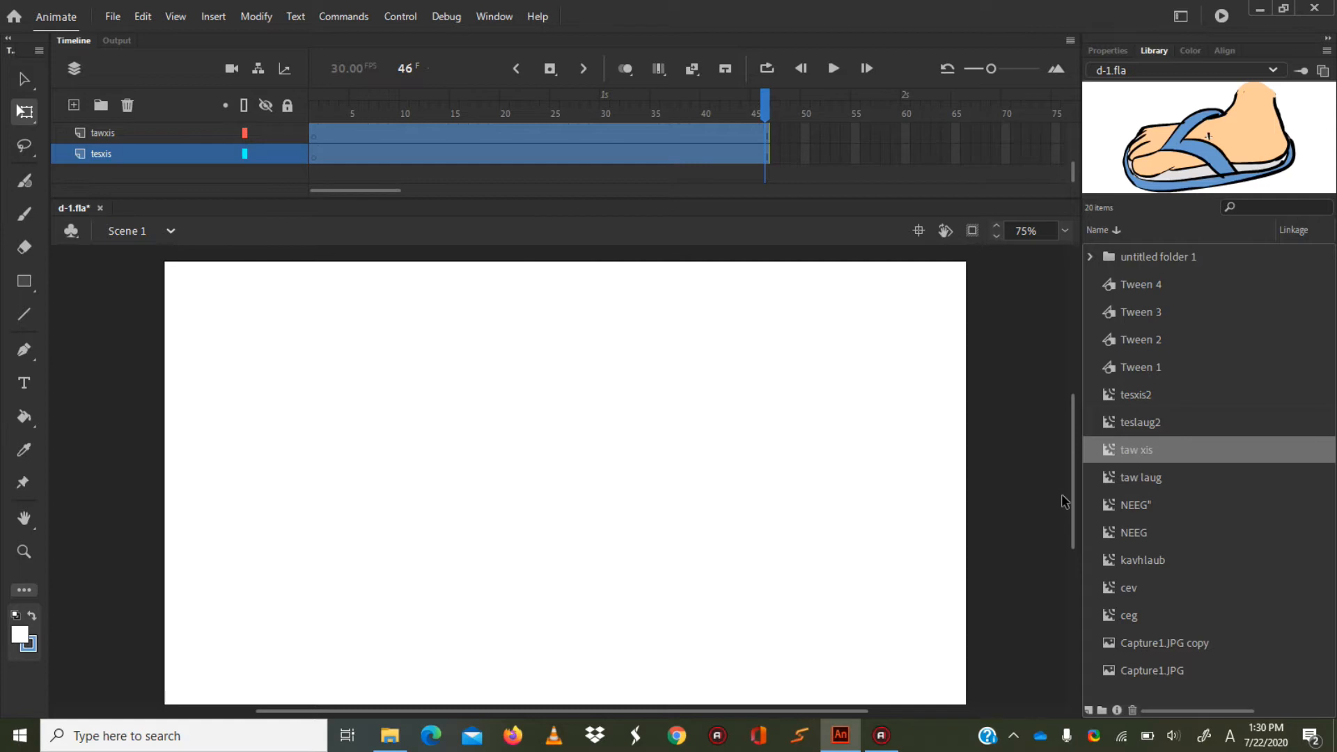
Create a new movie clip symbol named neeg2 in the library root.
left_click(1114, 50)
left_click(1150, 51)
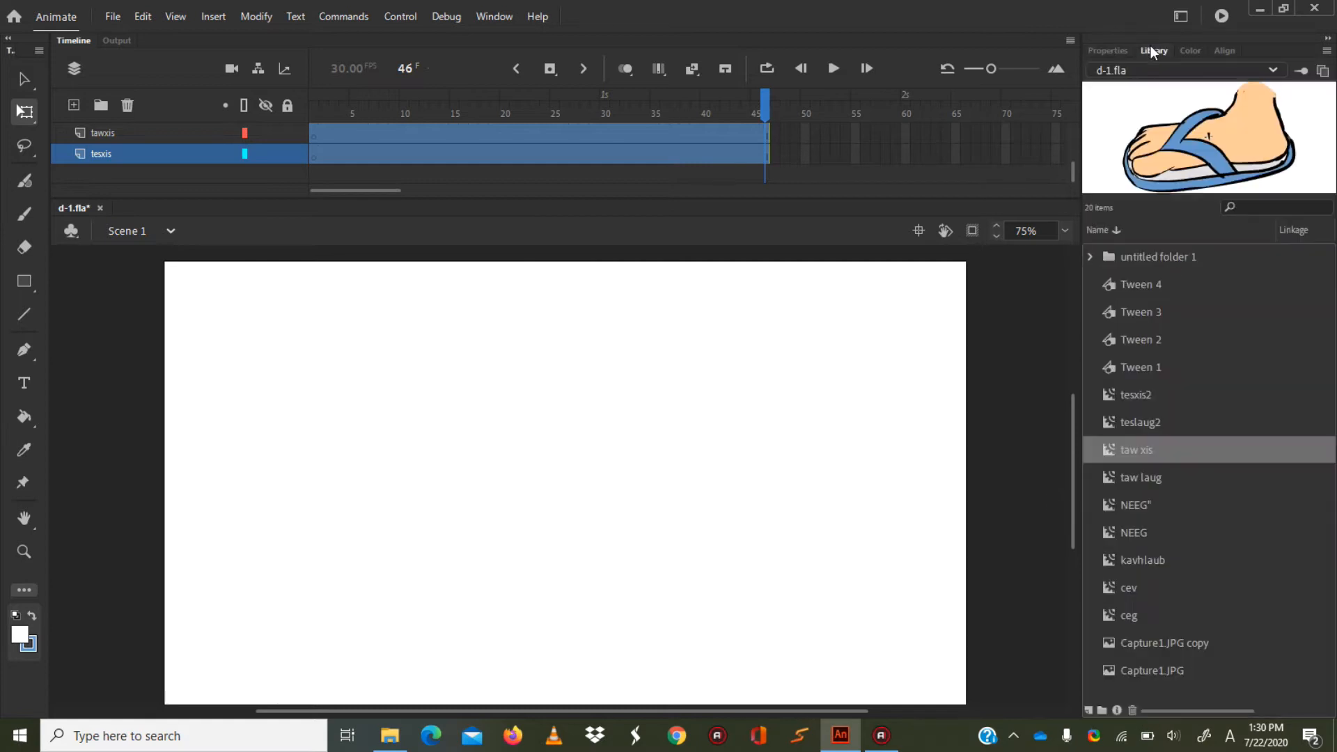
left_click(1088, 710)
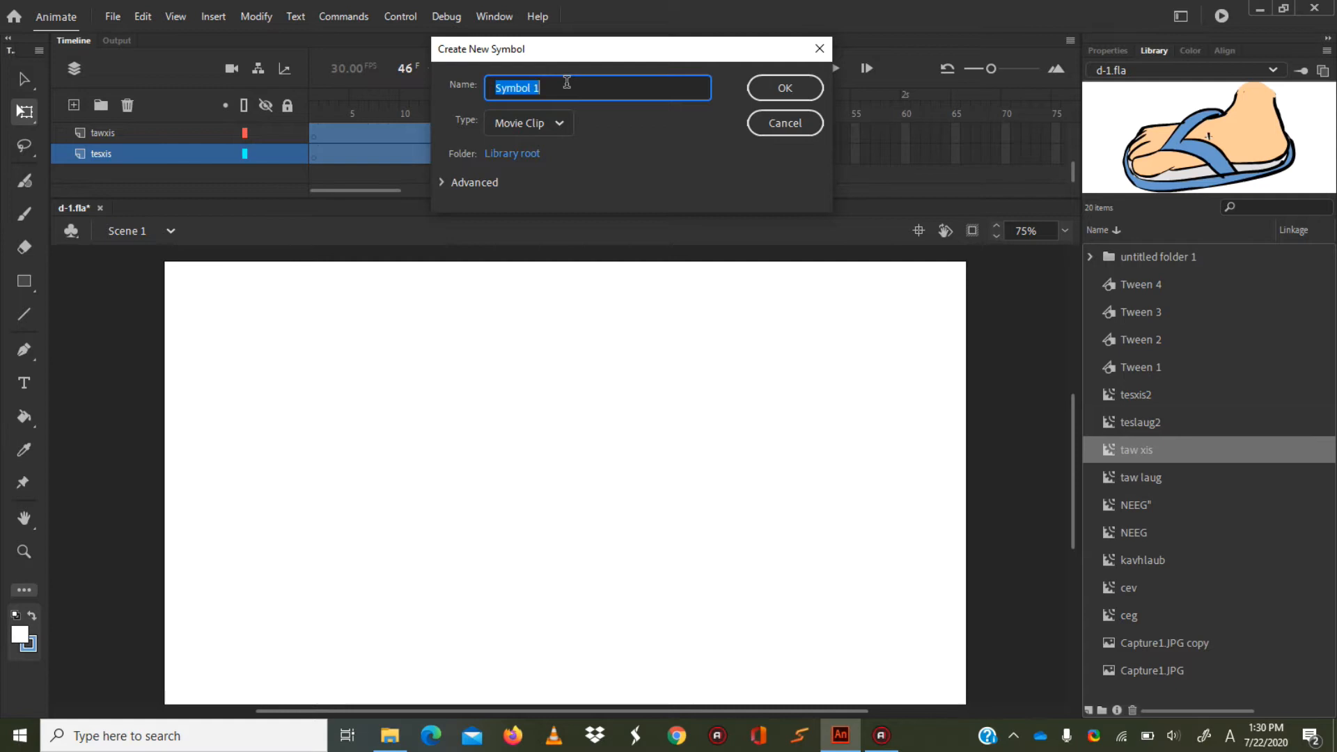
type("neeg2")
key("Return")
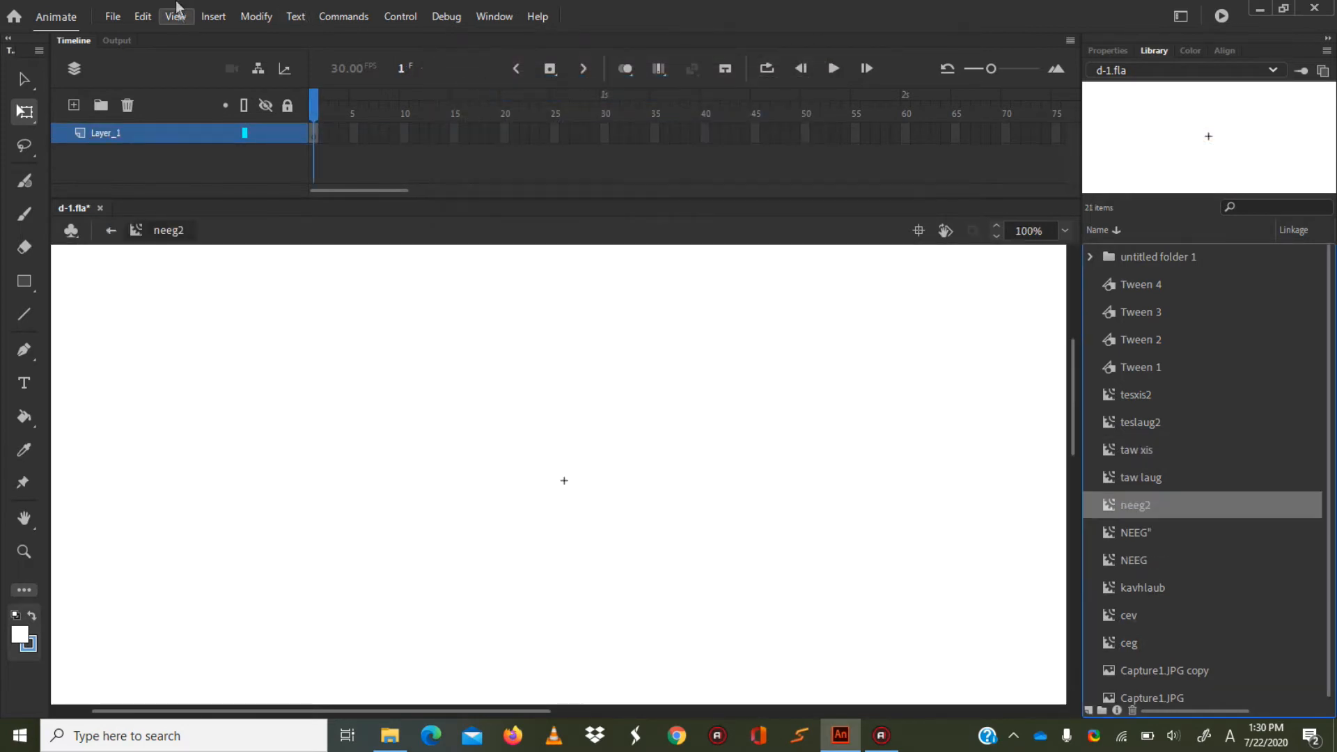
Paste the cut walk frames into the neeg2 symbol's timeline at frame 1.
right_click(311, 135)
left_click(312, 133)
right_click(312, 134)
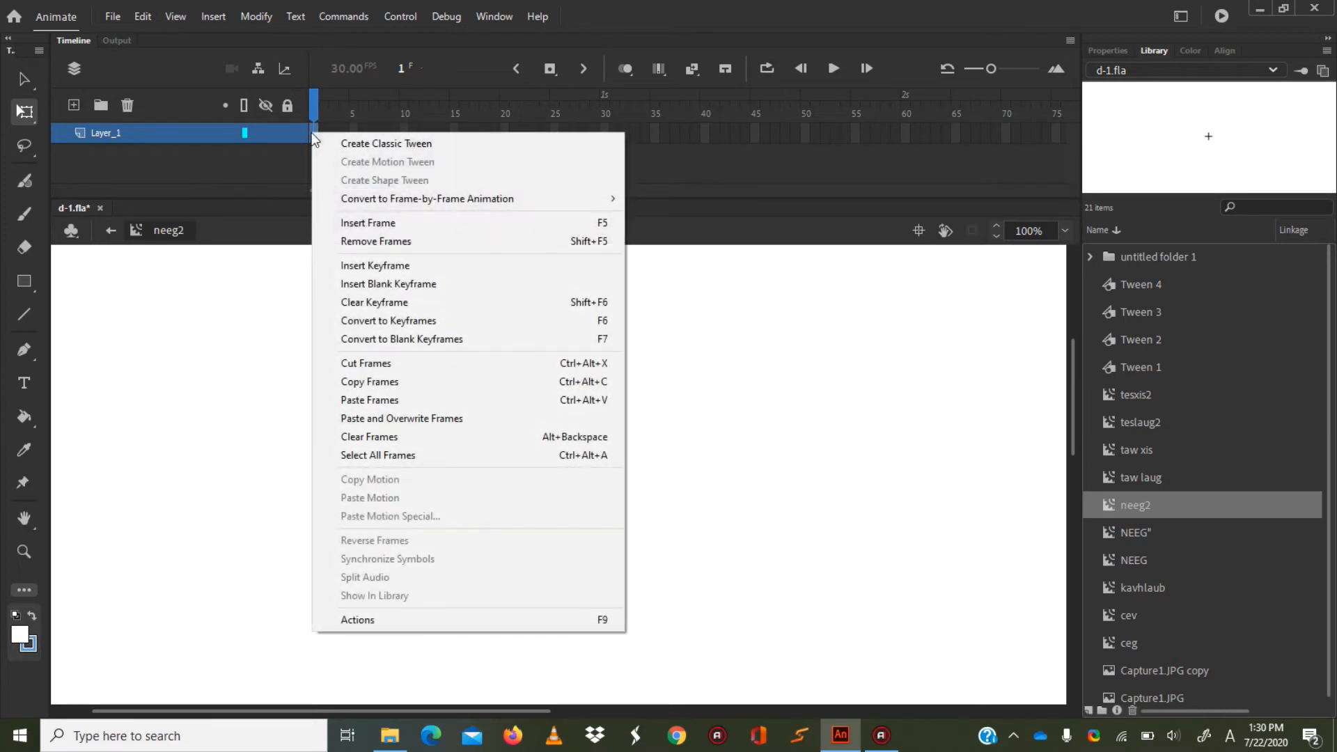
left_click(386, 399)
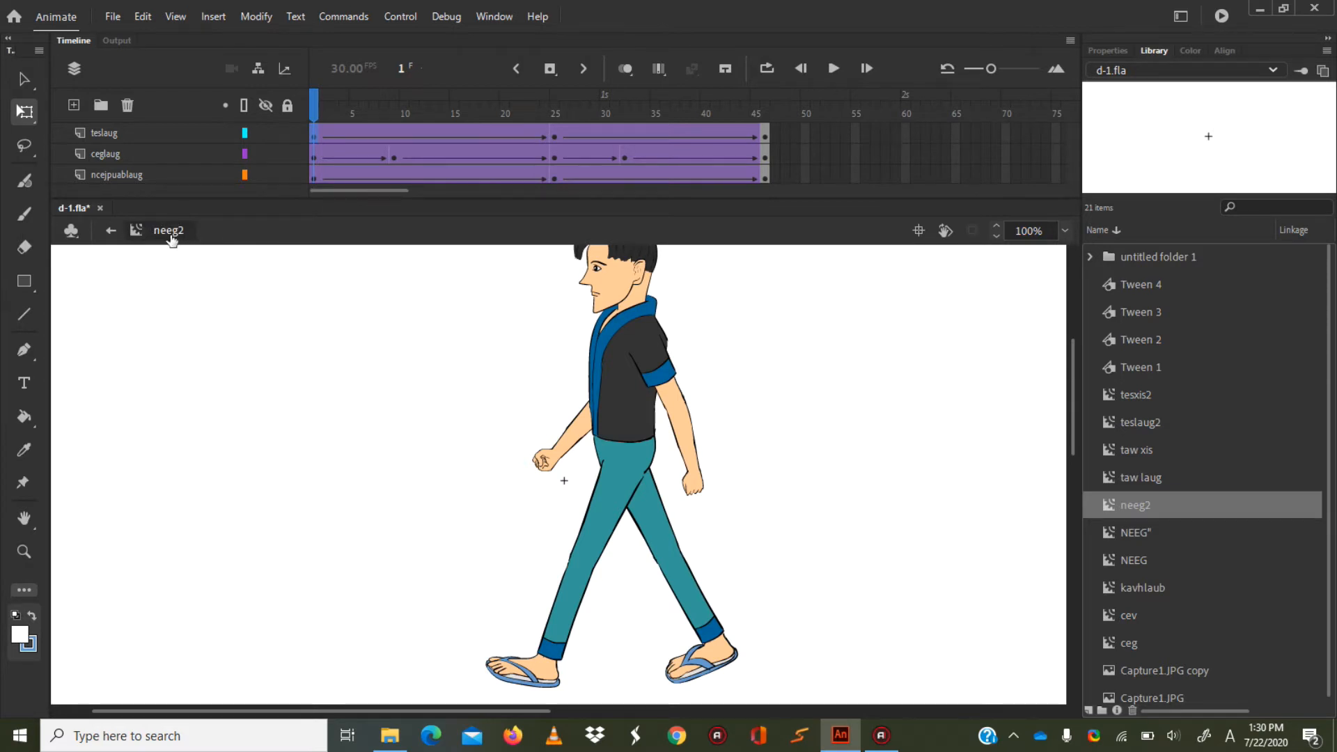
Return to Scene 1 and delete all the emptied body-part layers, leaving only one newly added layer.
left_click(109, 232)
left_click_drag(769, 111, 313, 111)
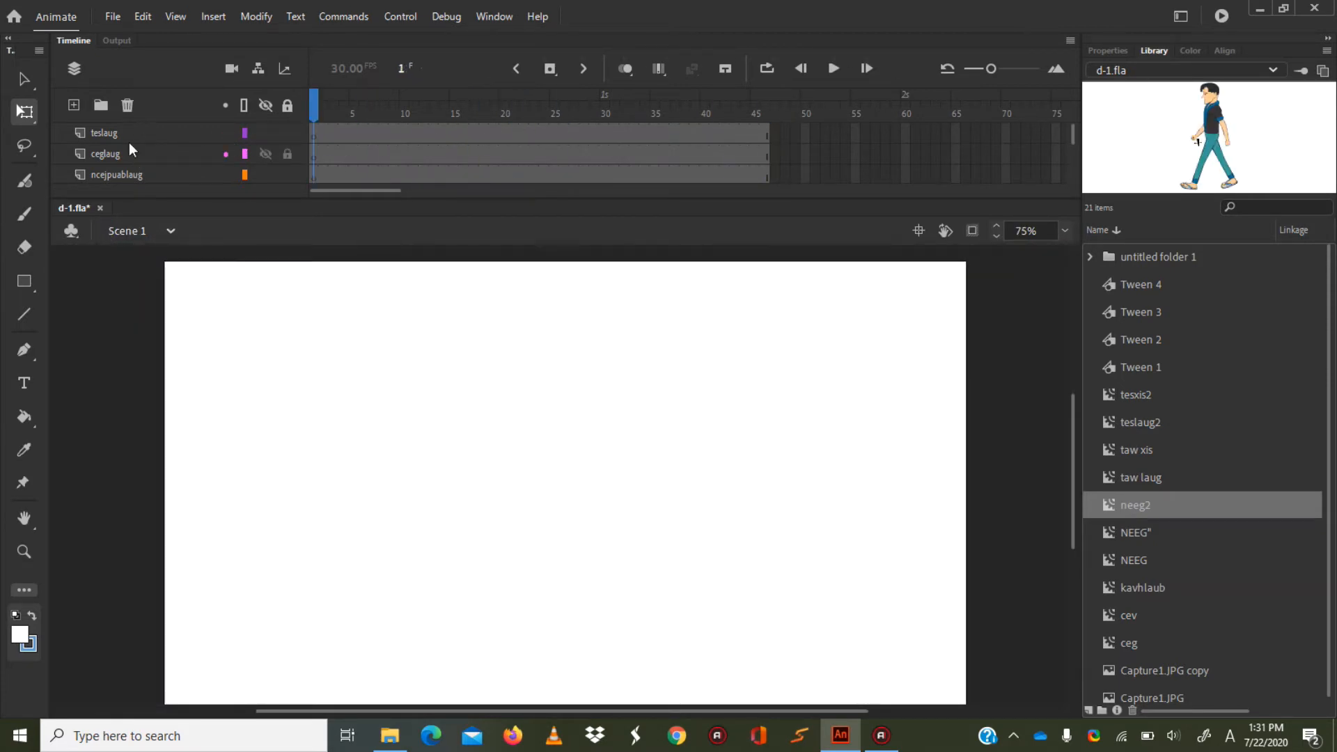
left_click(127, 154)
left_click(128, 106)
left_click(128, 106)
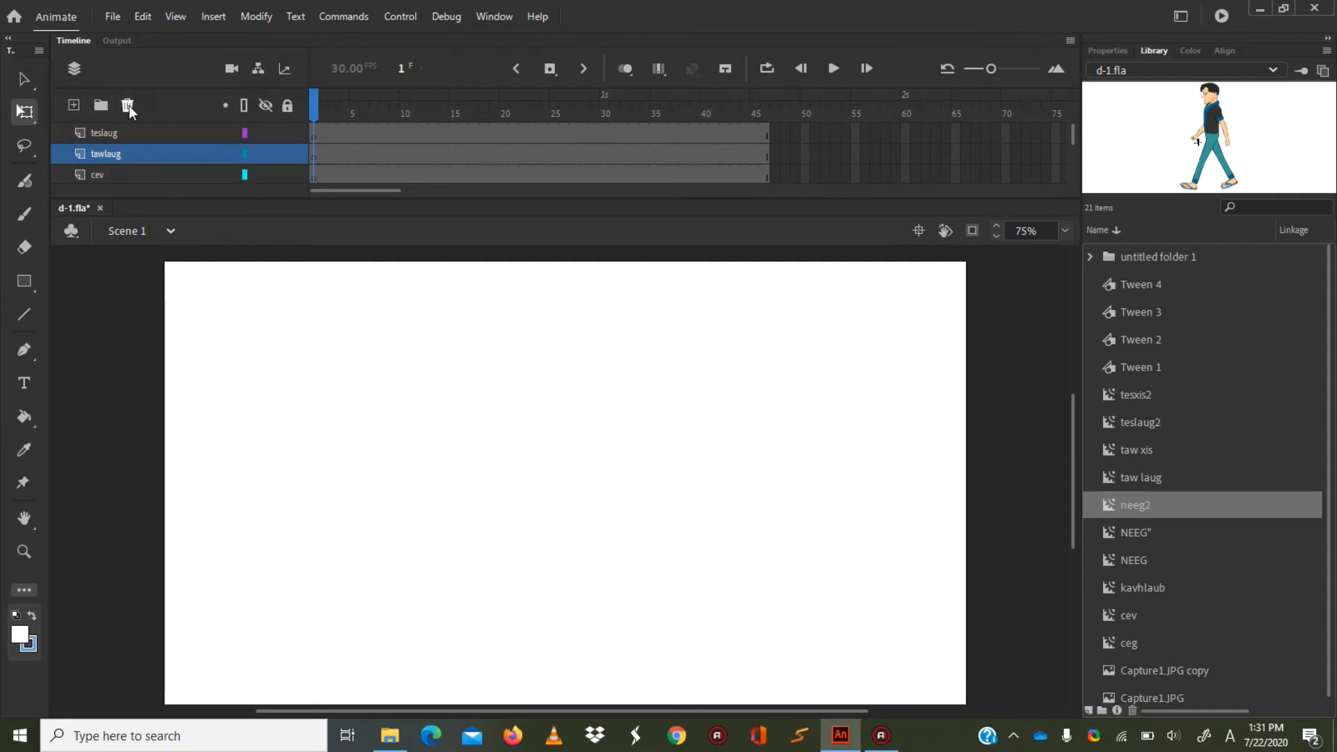
left_click(128, 106)
left_click(129, 106)
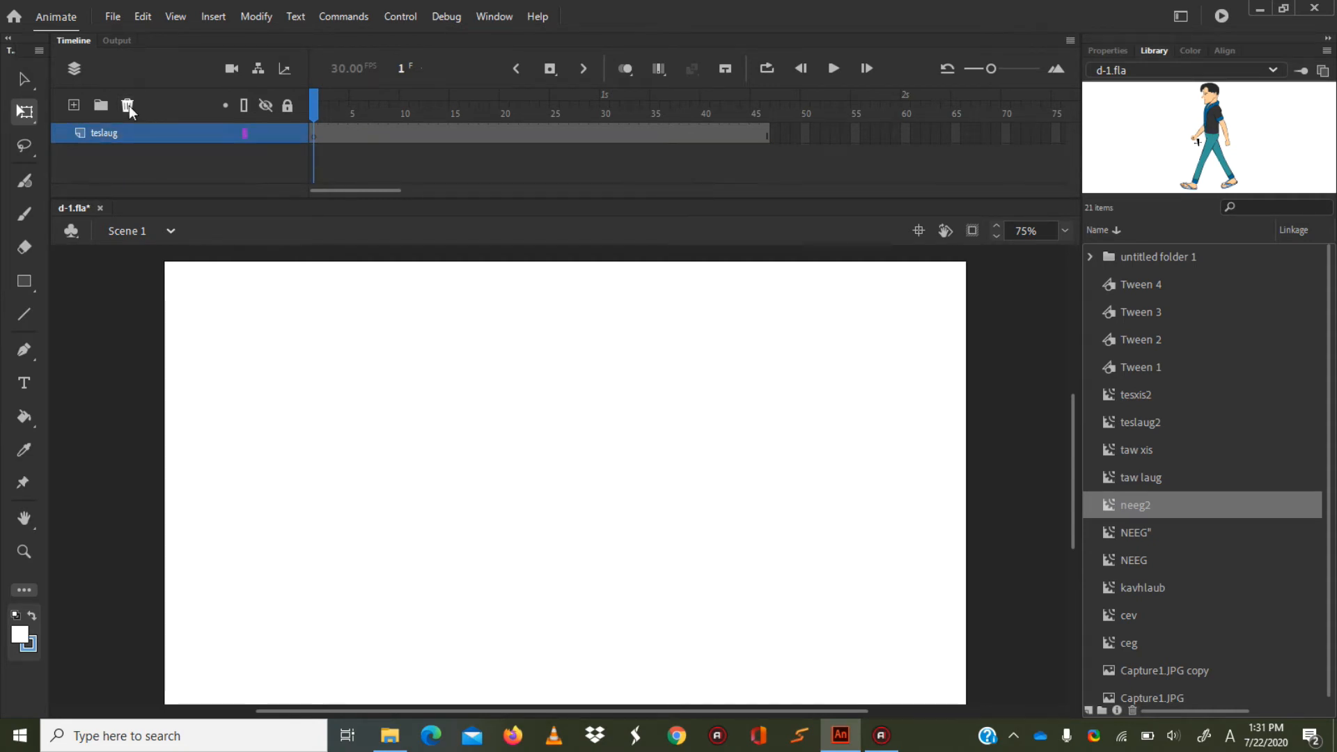
left_click(74, 105)
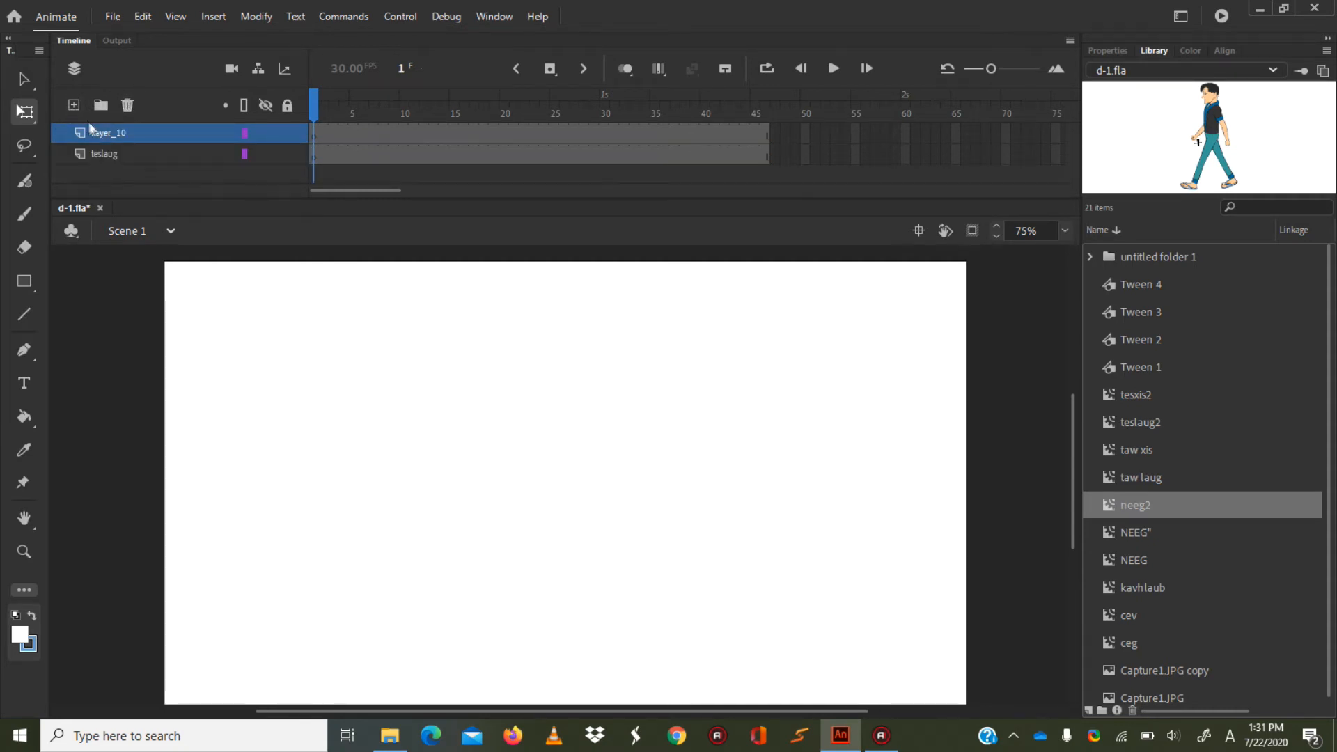
left_click(127, 105)
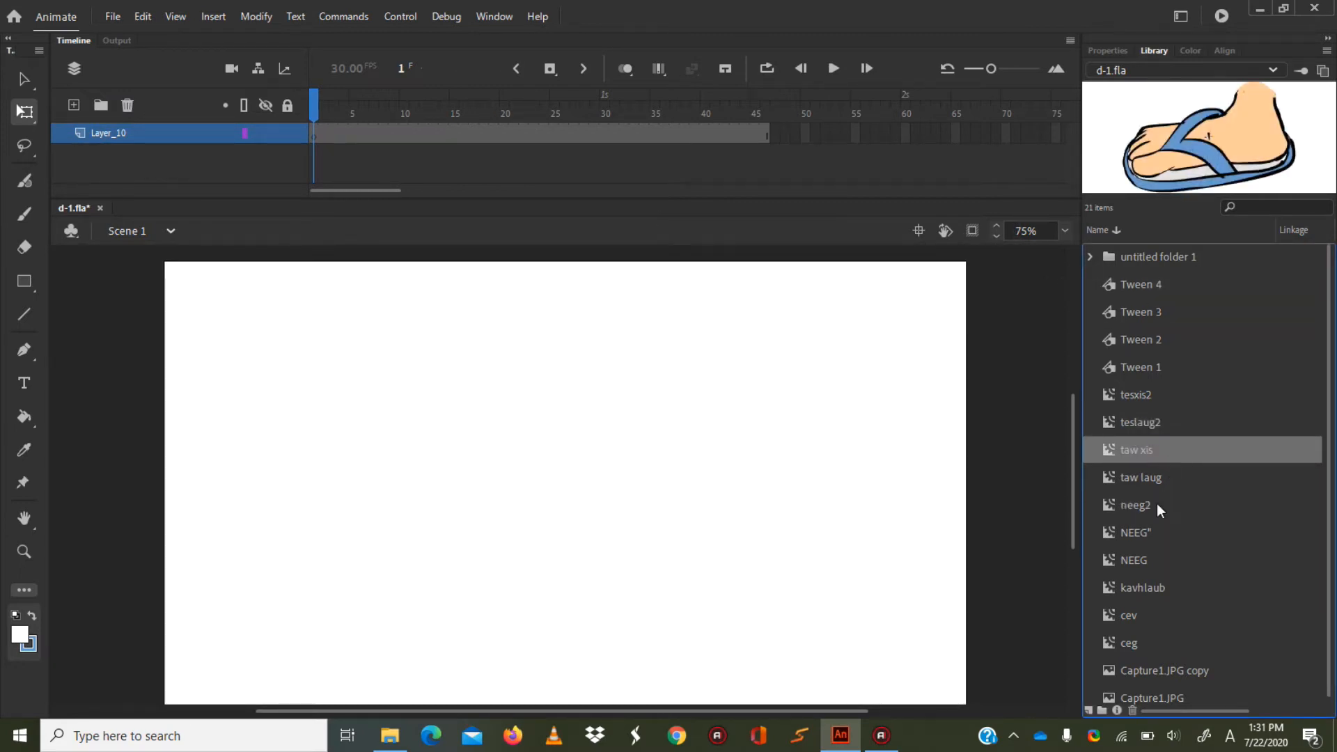
Place the neeg2 symbol on the stage at frame 1 and shift it right and down so the feet stand near the stage's lower edge.
left_click(1150, 477)
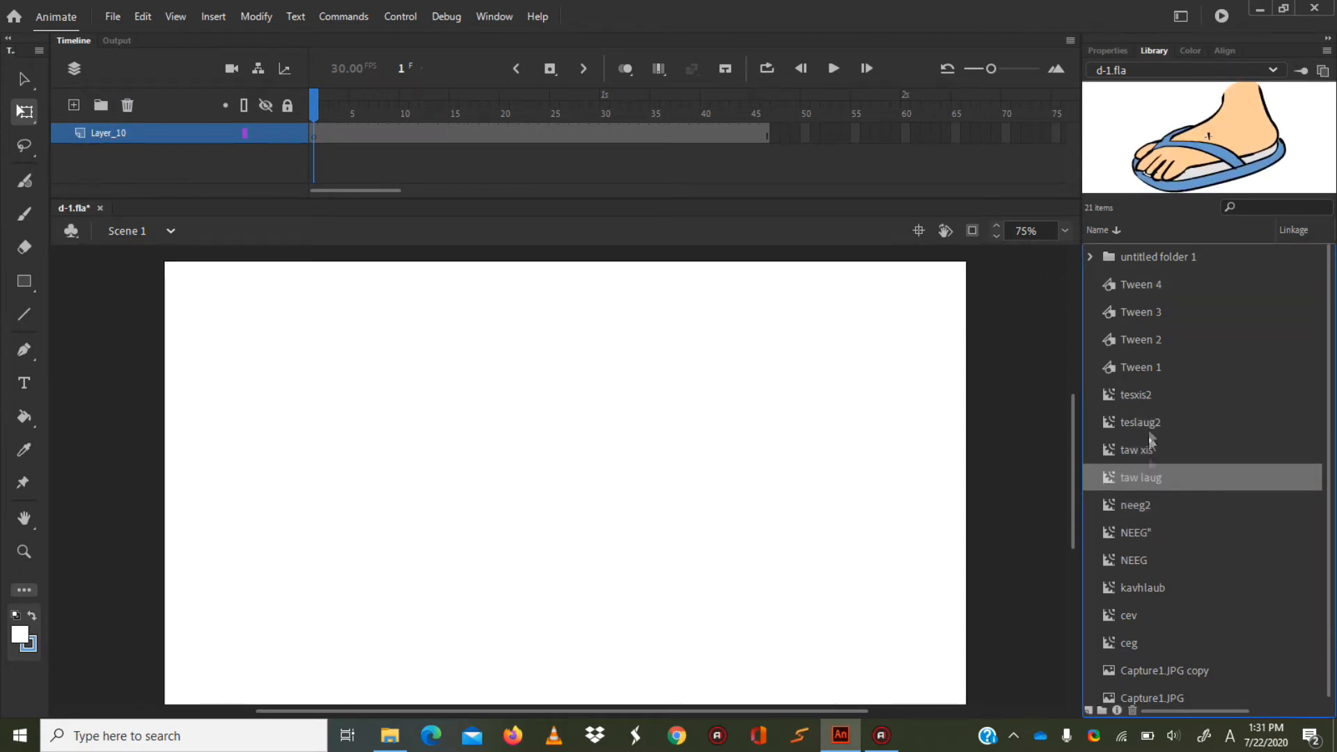
left_click(1155, 504)
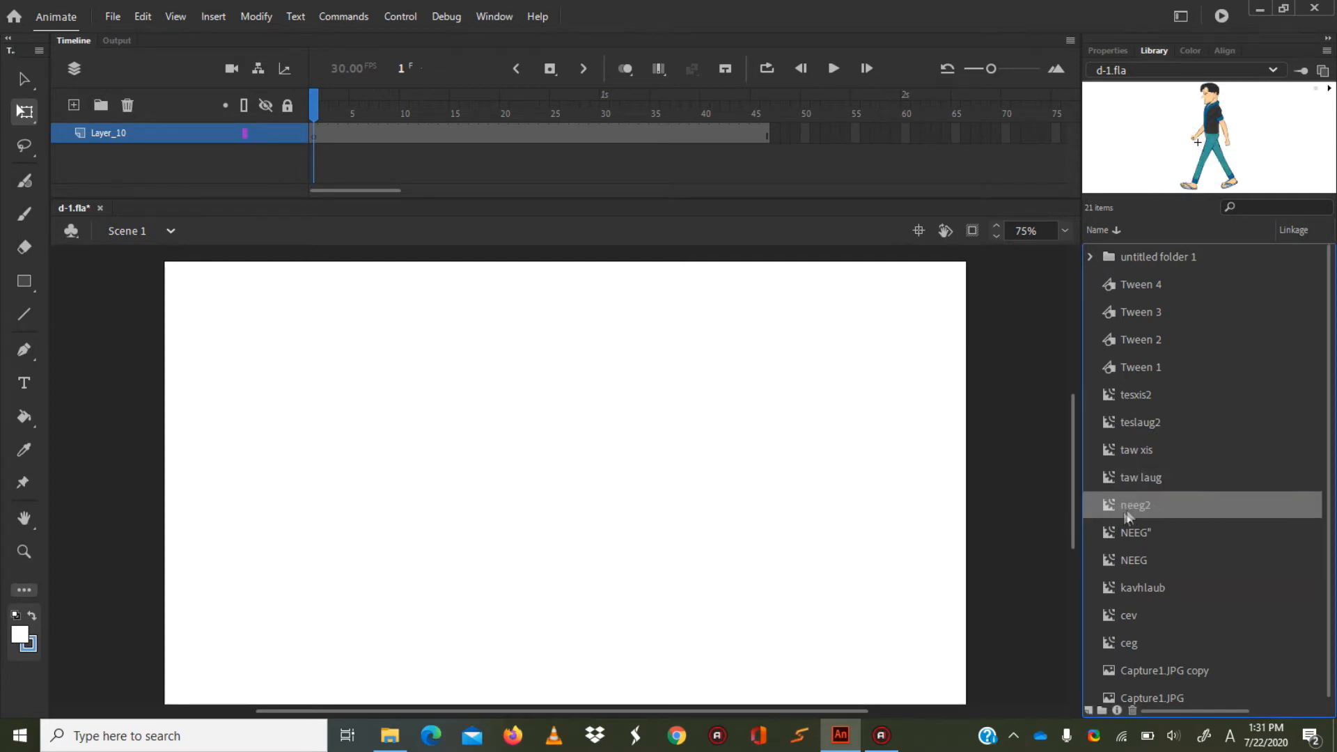
left_click_drag(767, 492, 609, 486)
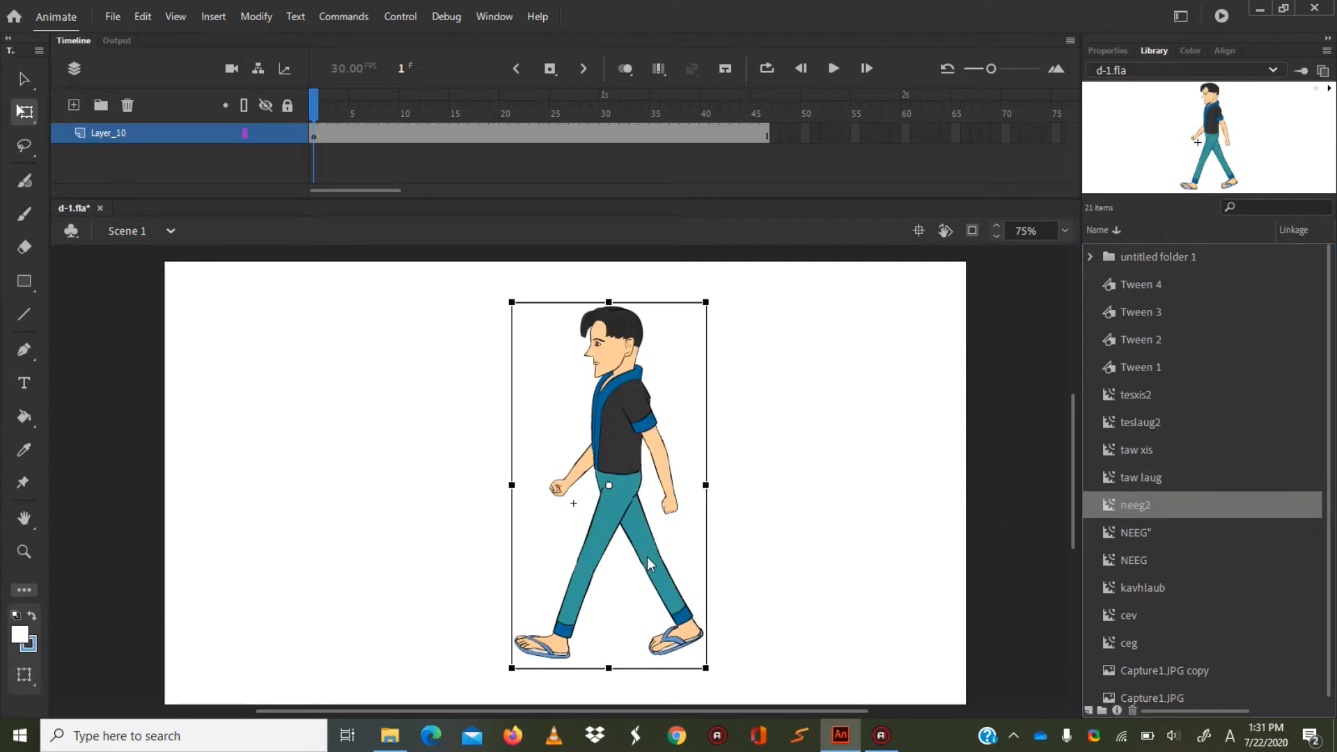
left_click_drag(603, 383, 660, 443)
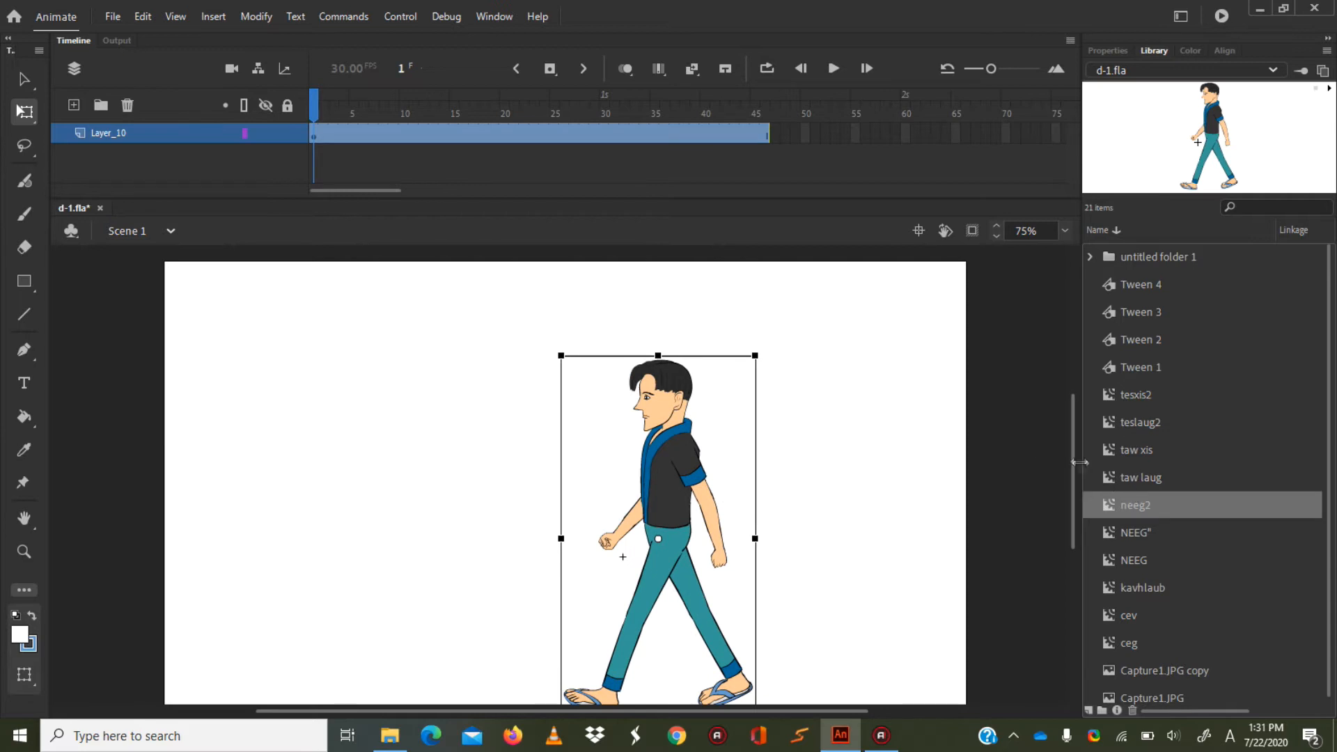
scroll(1077, 479, "down", 3)
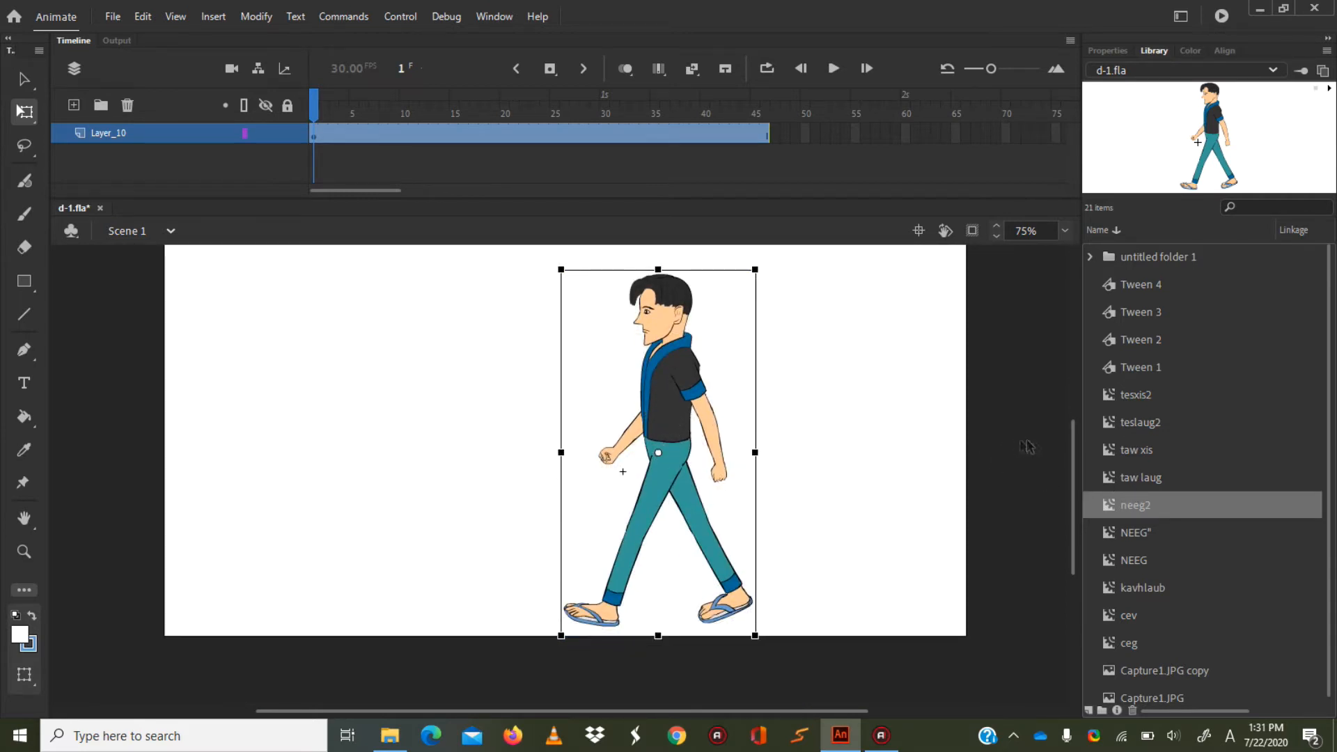
left_click_drag(756, 635, 702, 661)
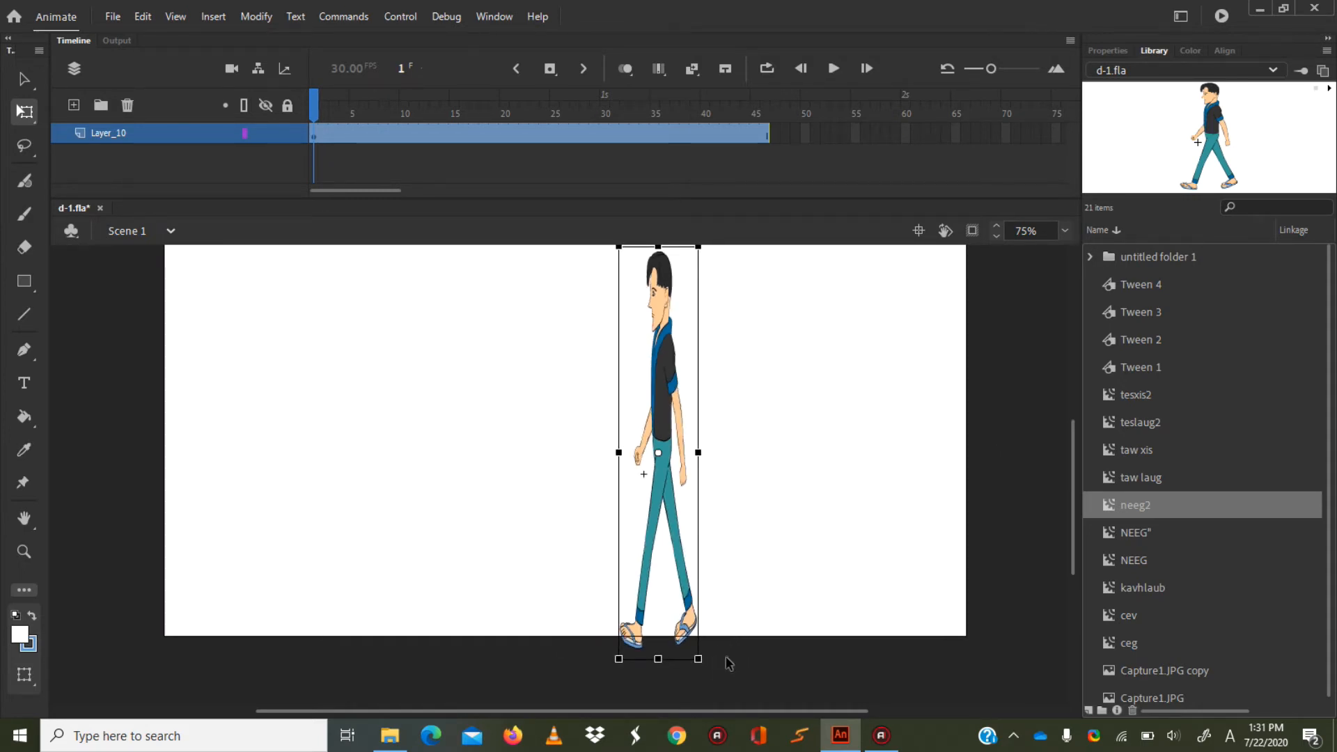
key("ctrl+z")
left_click_drag(761, 650, 720, 648)
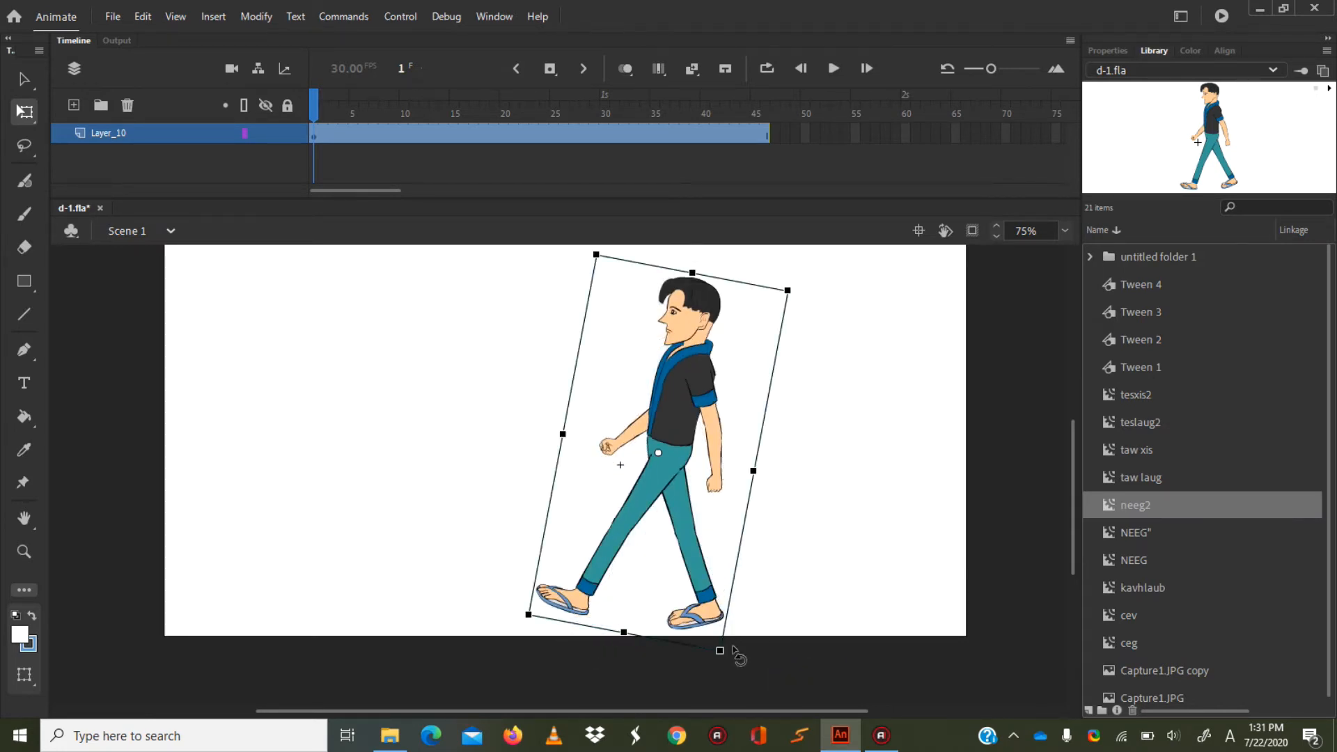
key("ctrl+z")
left_click_drag(555, 263, 577, 304)
key("ctrl+z")
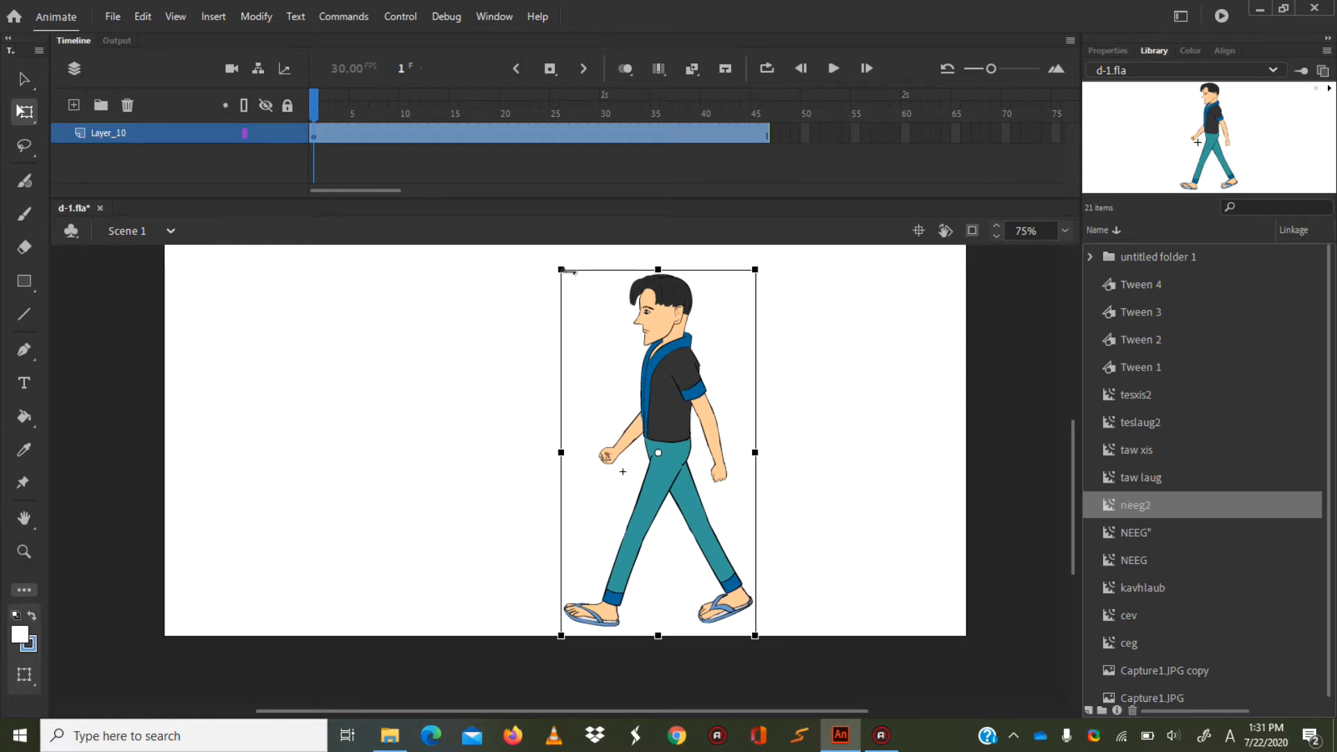
left_click_drag(555, 264, 597, 299)
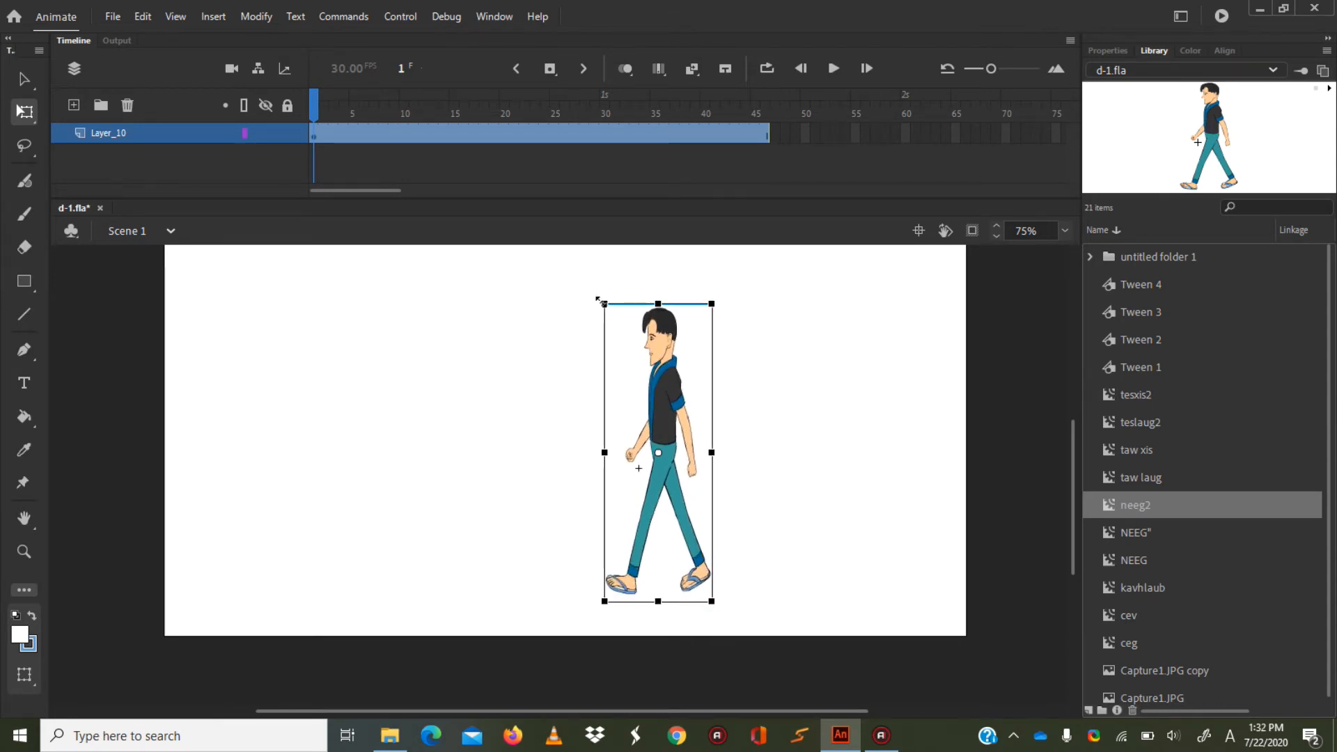
key("ctrl+z")
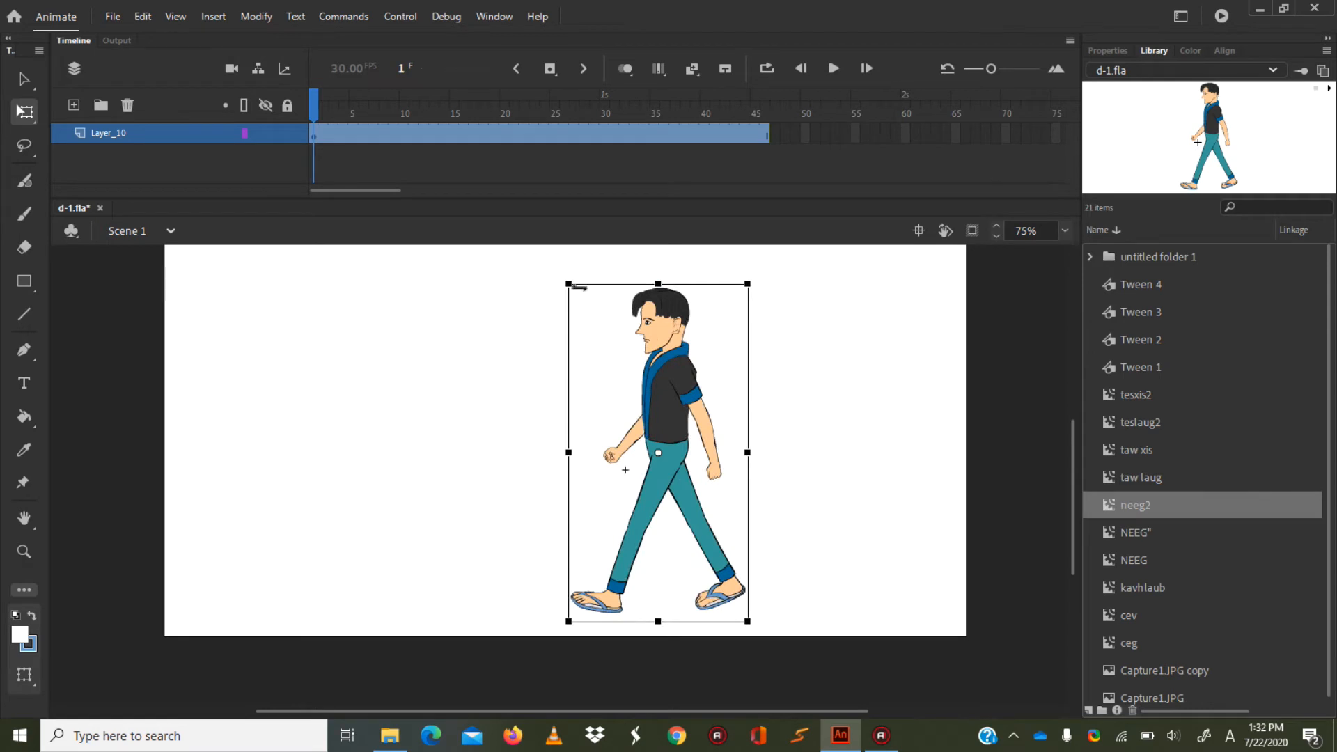
Scale the walking character down proportionally to about two thirds of its size and move it left to near the stage's horizontal centre.
left_click_drag(565, 282, 594, 331)
left_click_drag(664, 414, 578, 422)
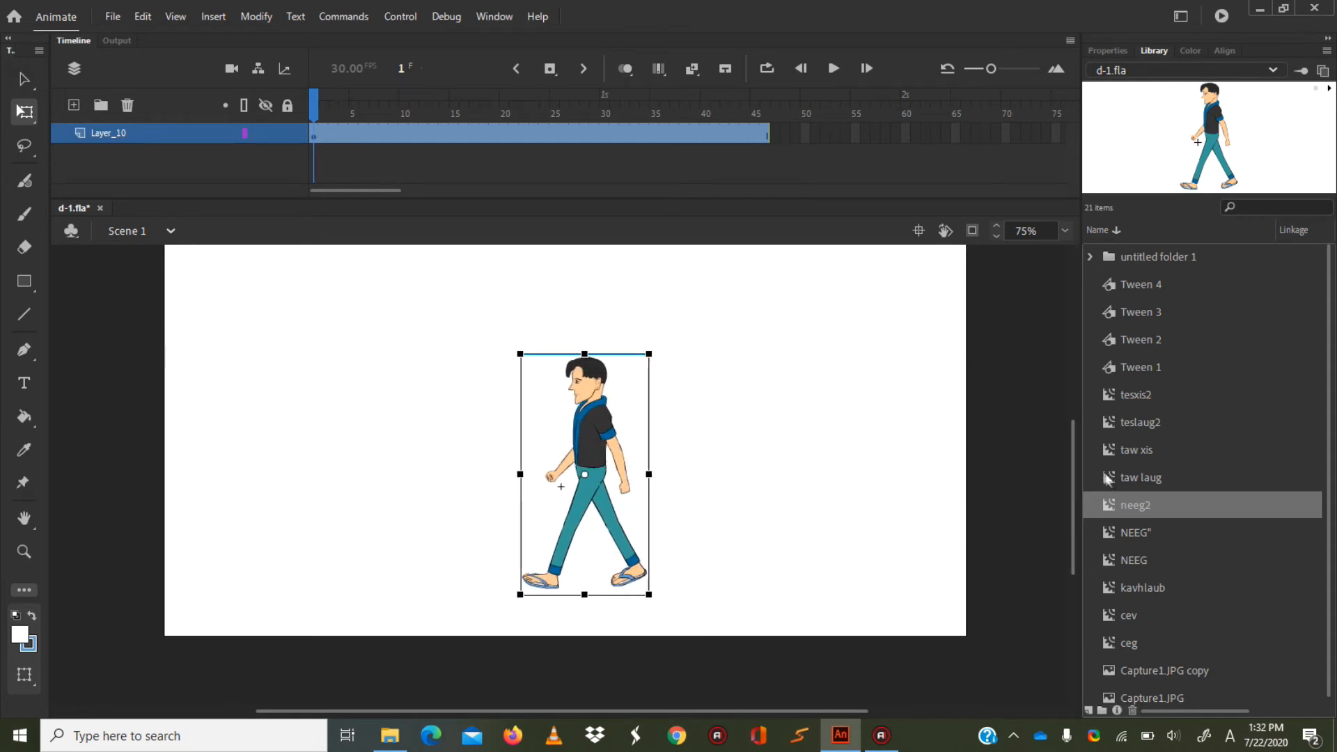
mouse_move(1073, 471)
left_mouse_down()
mouse_move(1073, 447)
mouse_move(1071, 458)
left_mouse_up()
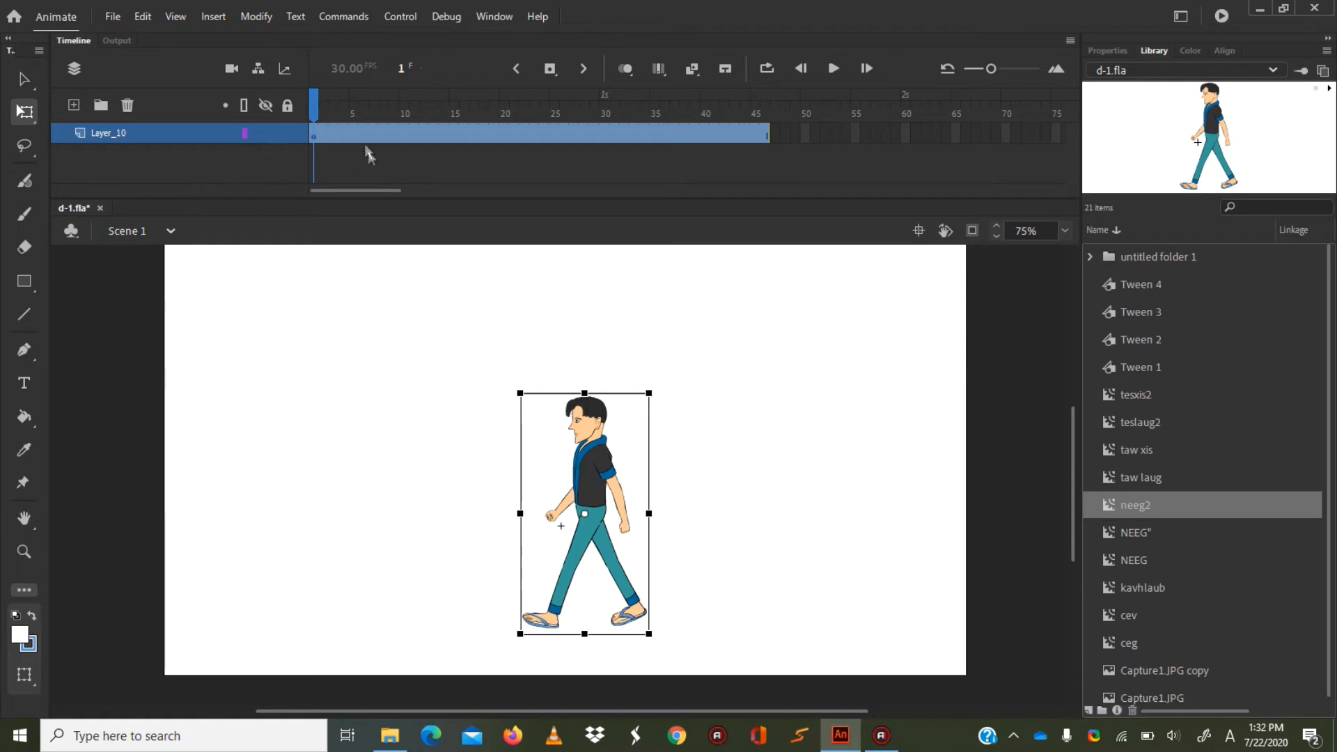
Insert keyframes at frames 15 and 30 of Layer_10, and raise the character slightly at frame 15.
left_click_drag(312, 103, 443, 103)
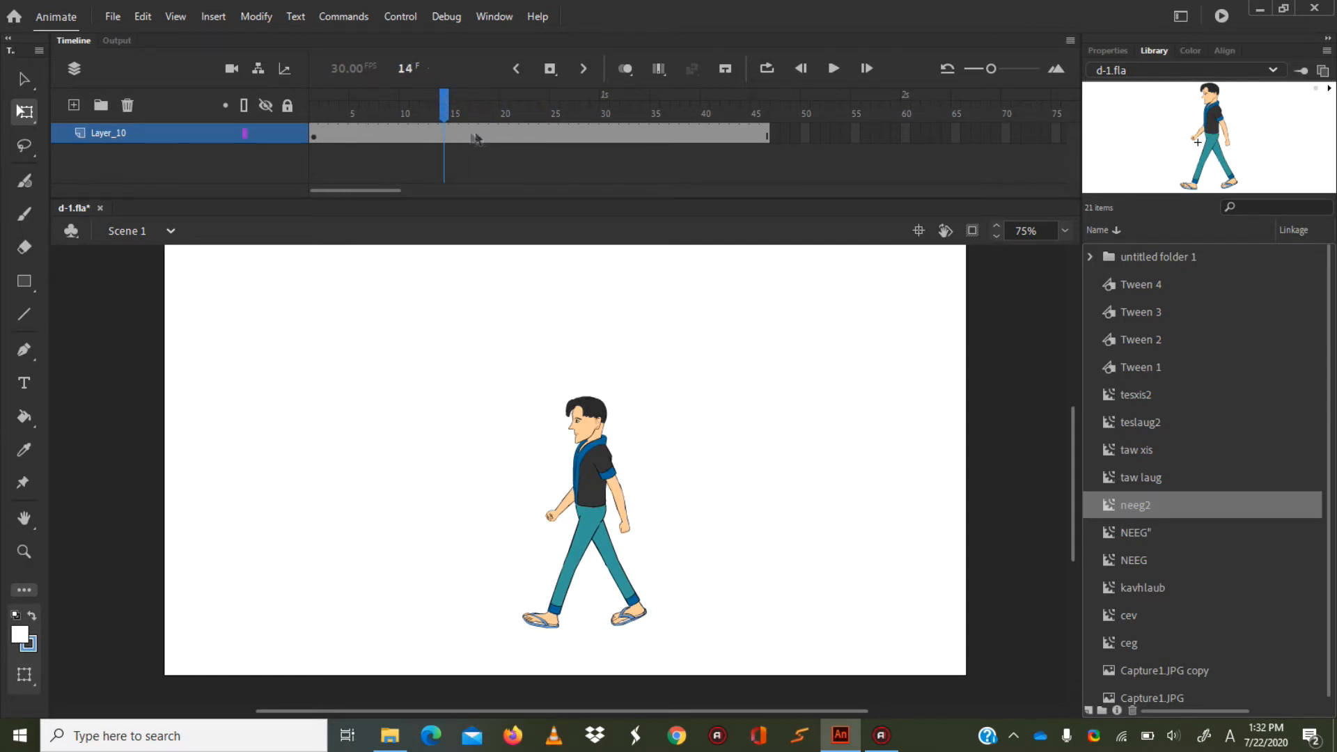
left_click(437, 133)
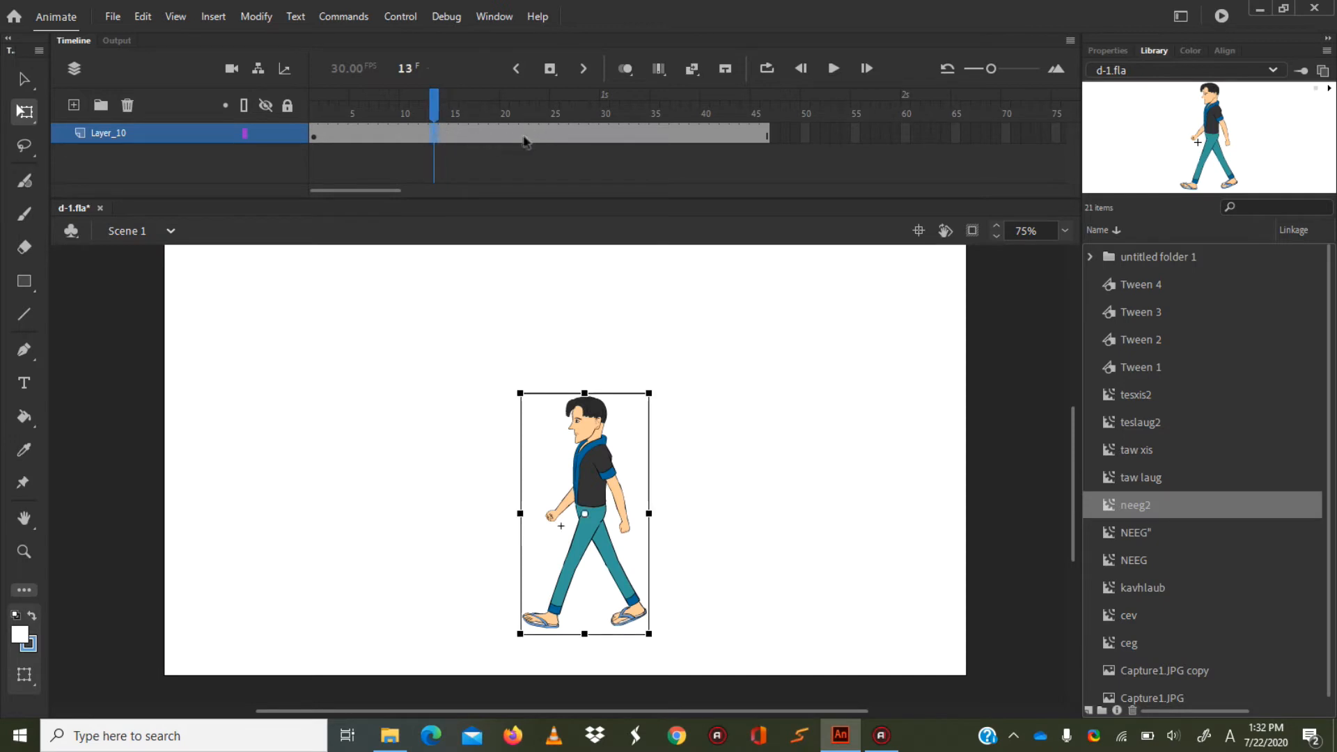
left_click(446, 134)
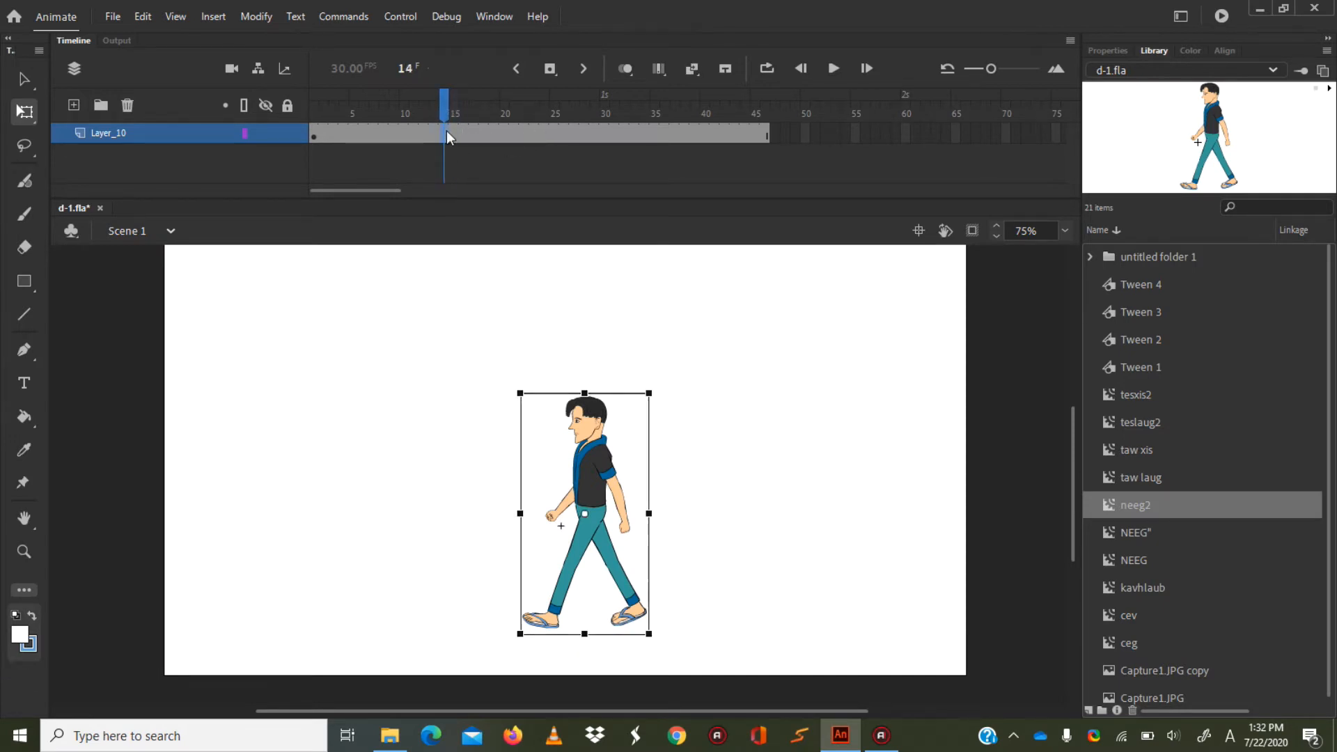
left_click(454, 134)
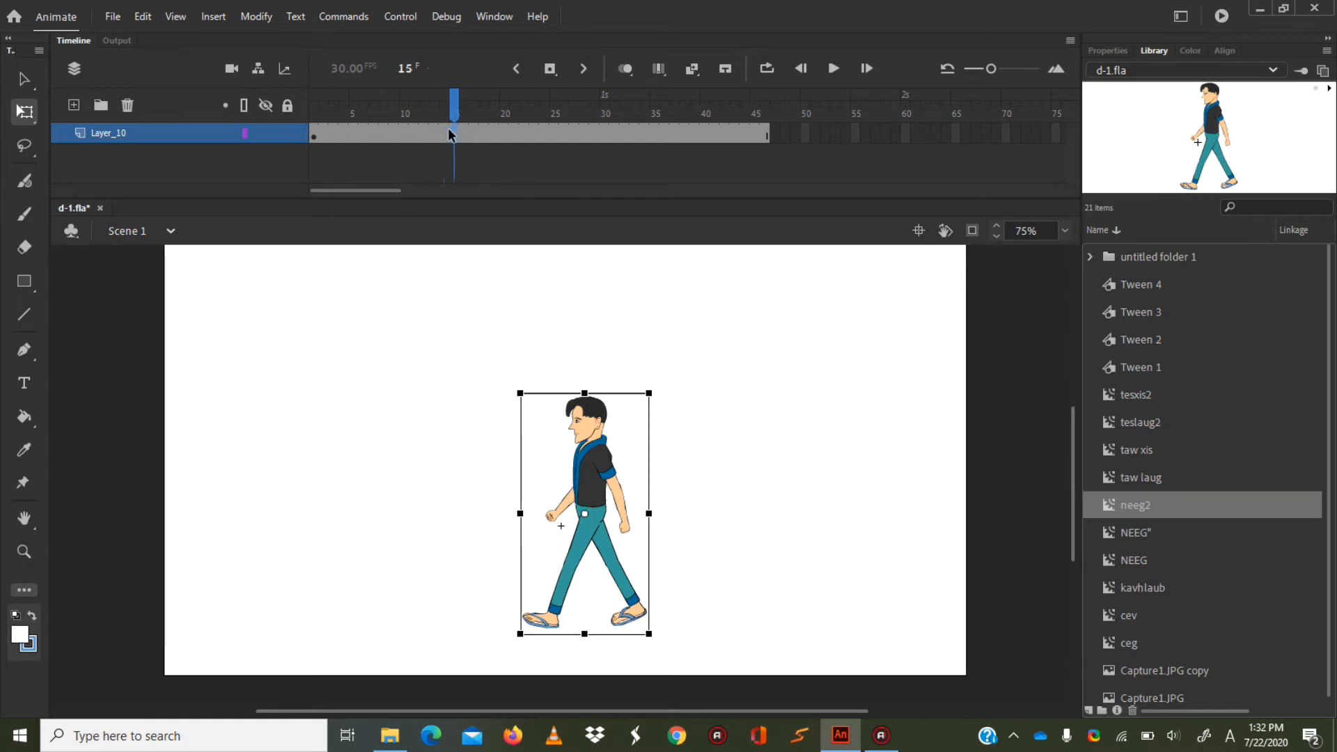
right_click(451, 133)
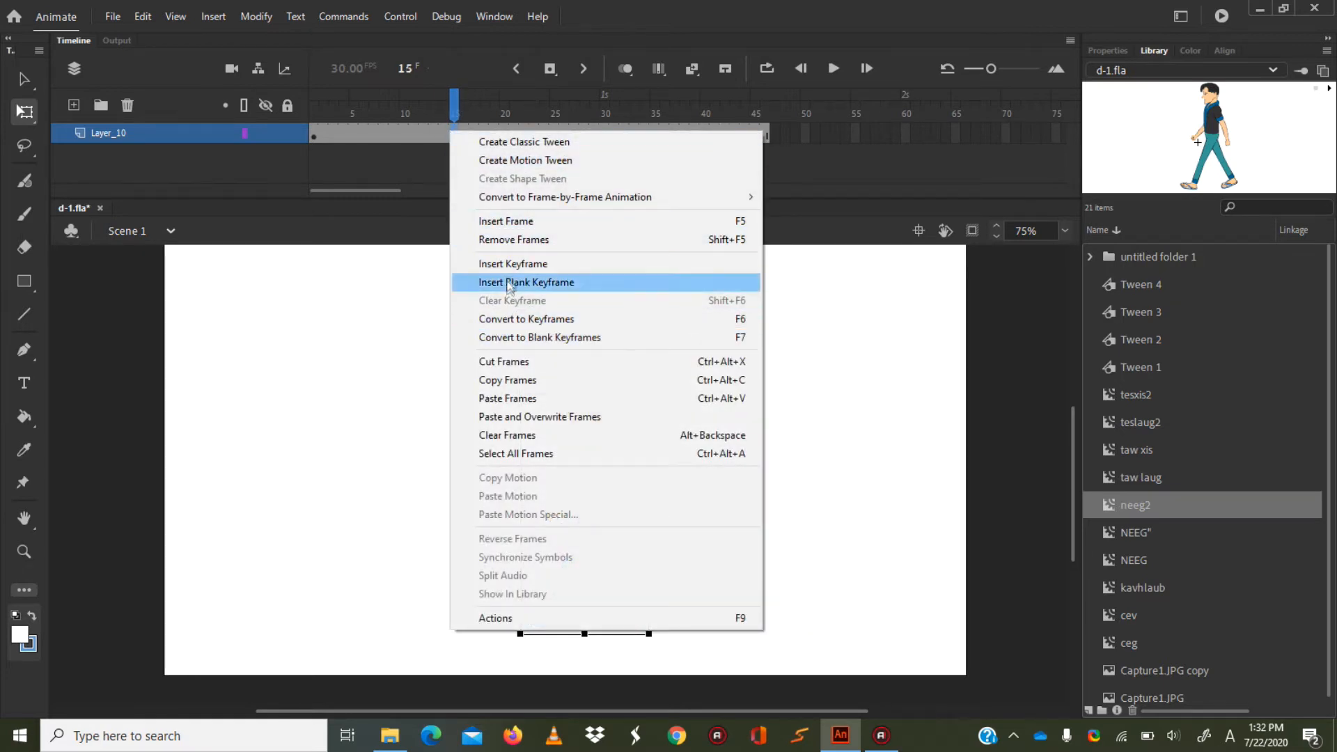
left_click(512, 263)
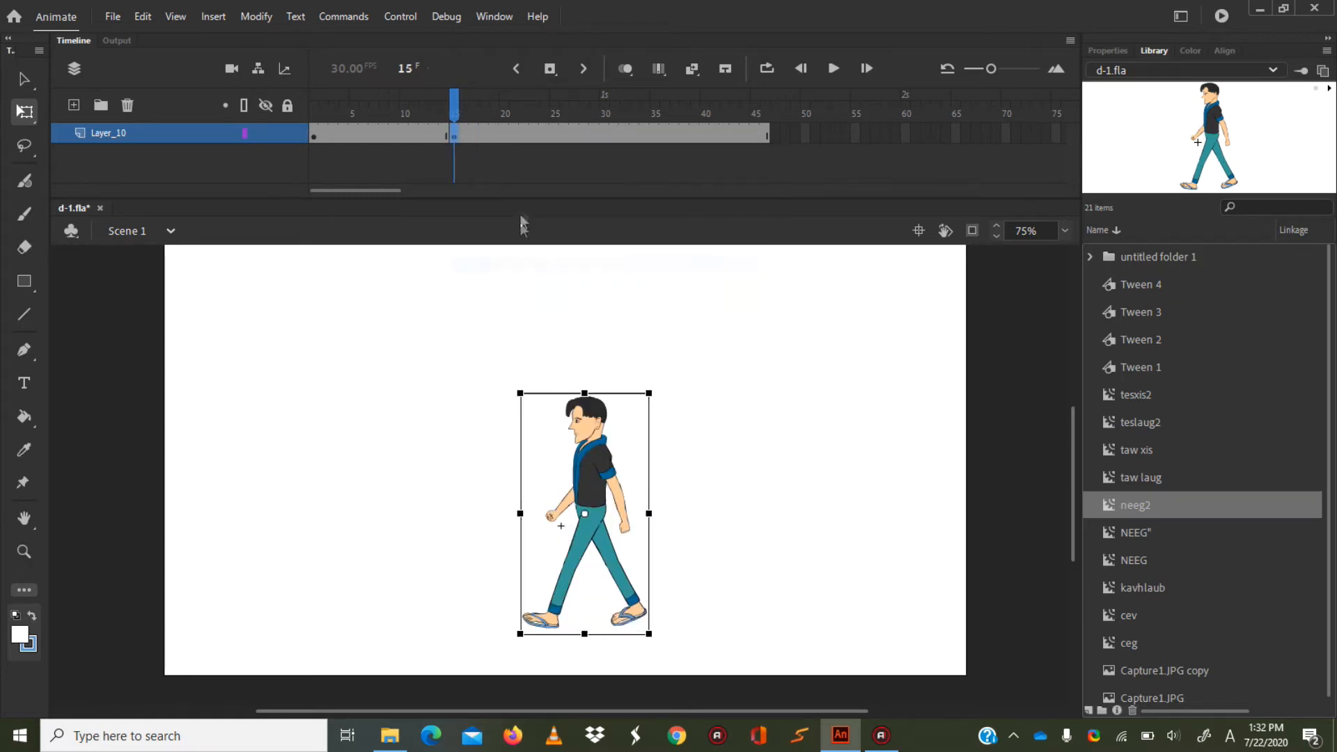
left_click(605, 130)
right_click(607, 128)
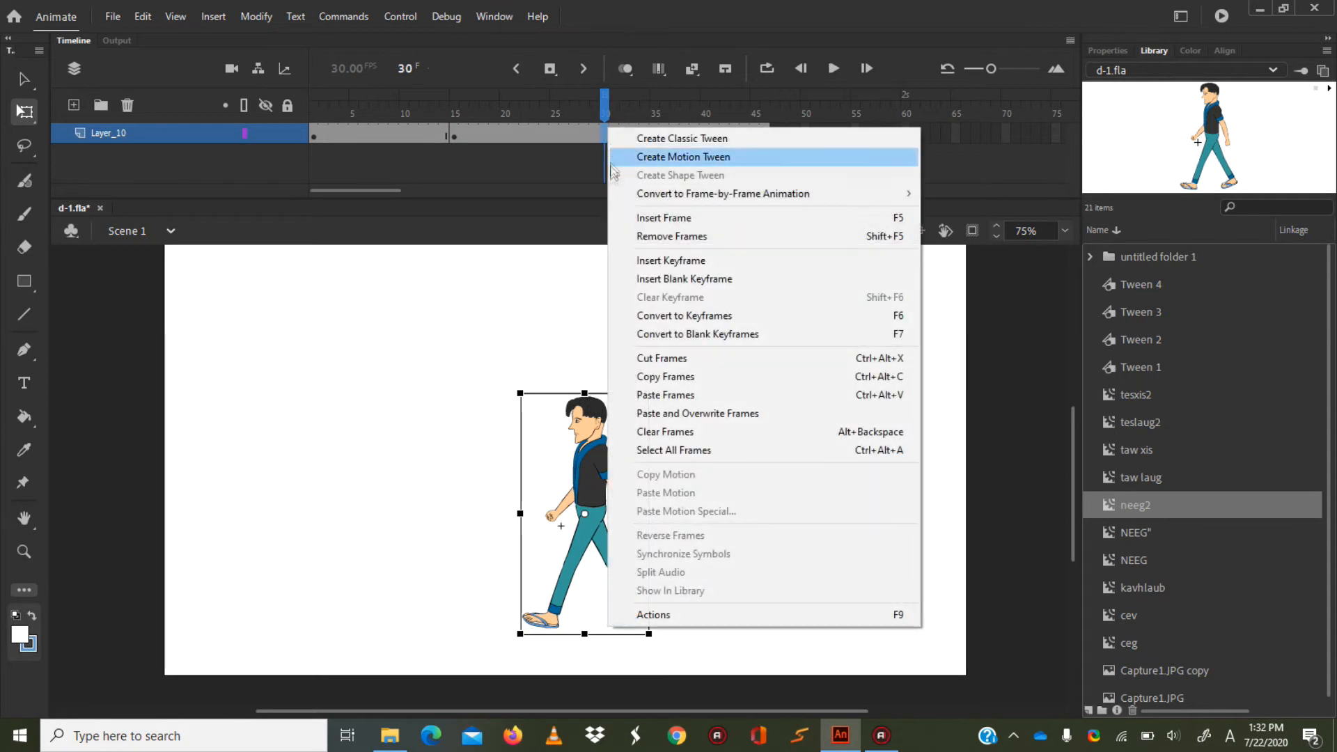
left_click(625, 263)
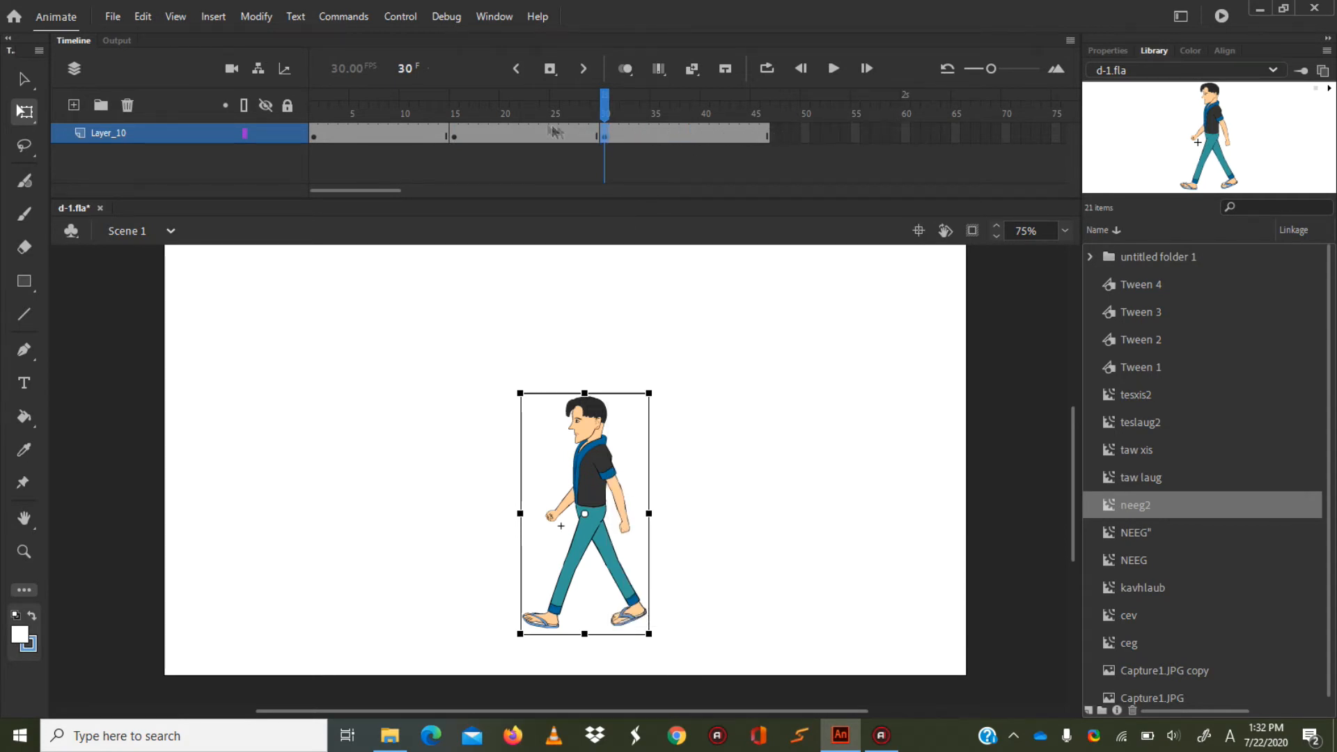
left_click(451, 136)
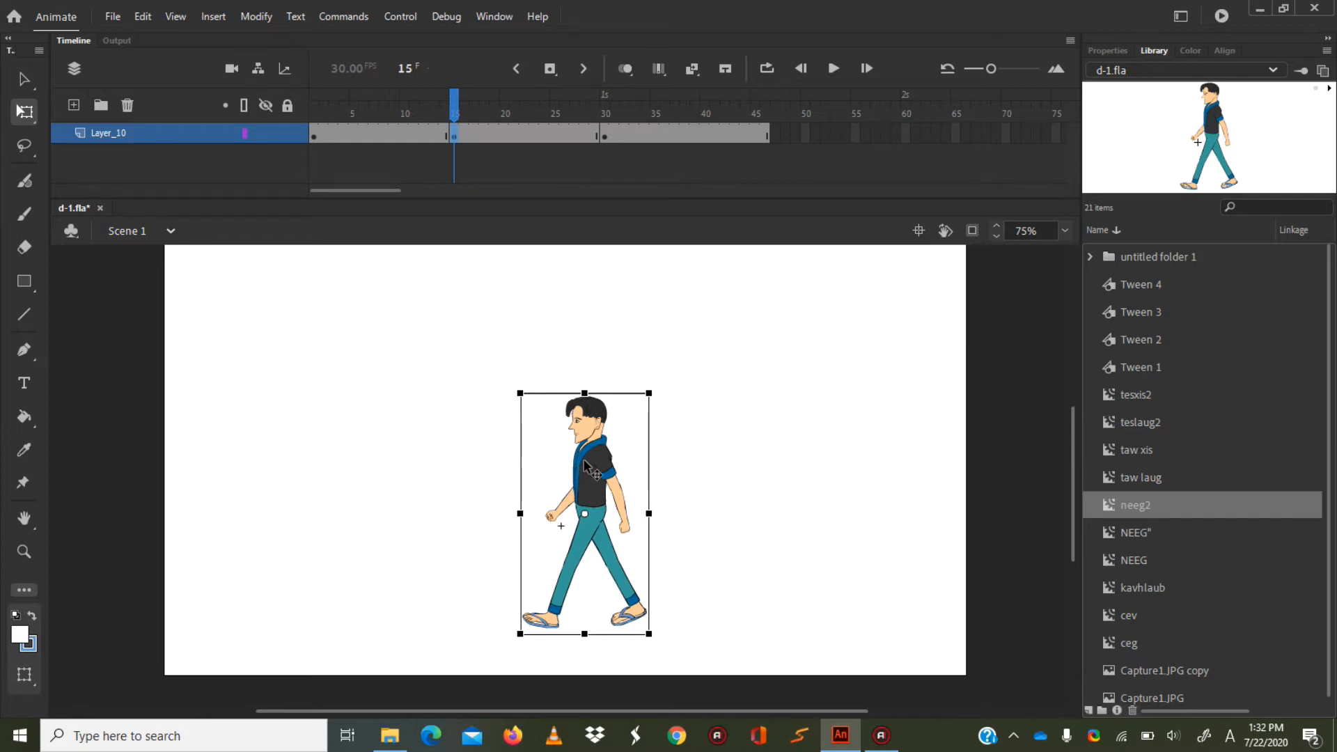
left_click_drag(585, 461, 586, 452)
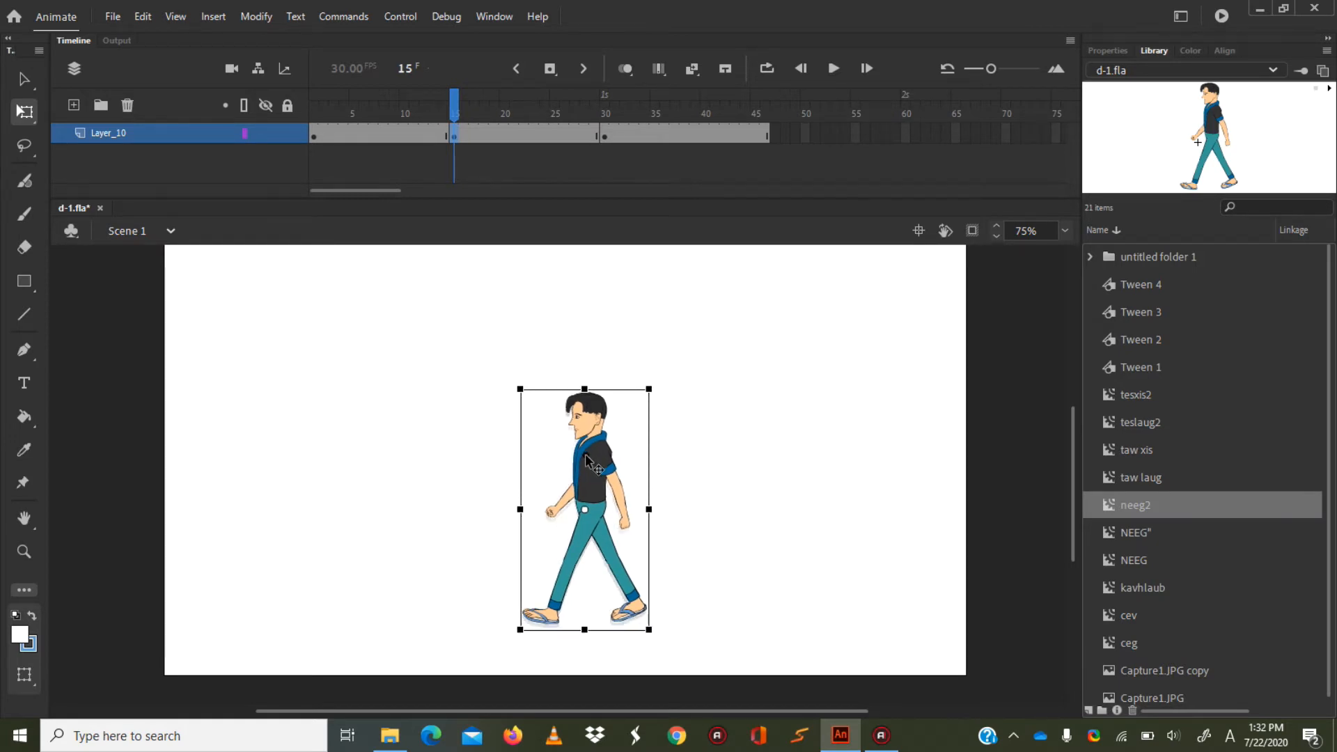
Create classic tweens between the keyframes at frames 1 and 15 and at frames 15 and 30, and preview the motion.
left_click(364, 134)
right_click(365, 133)
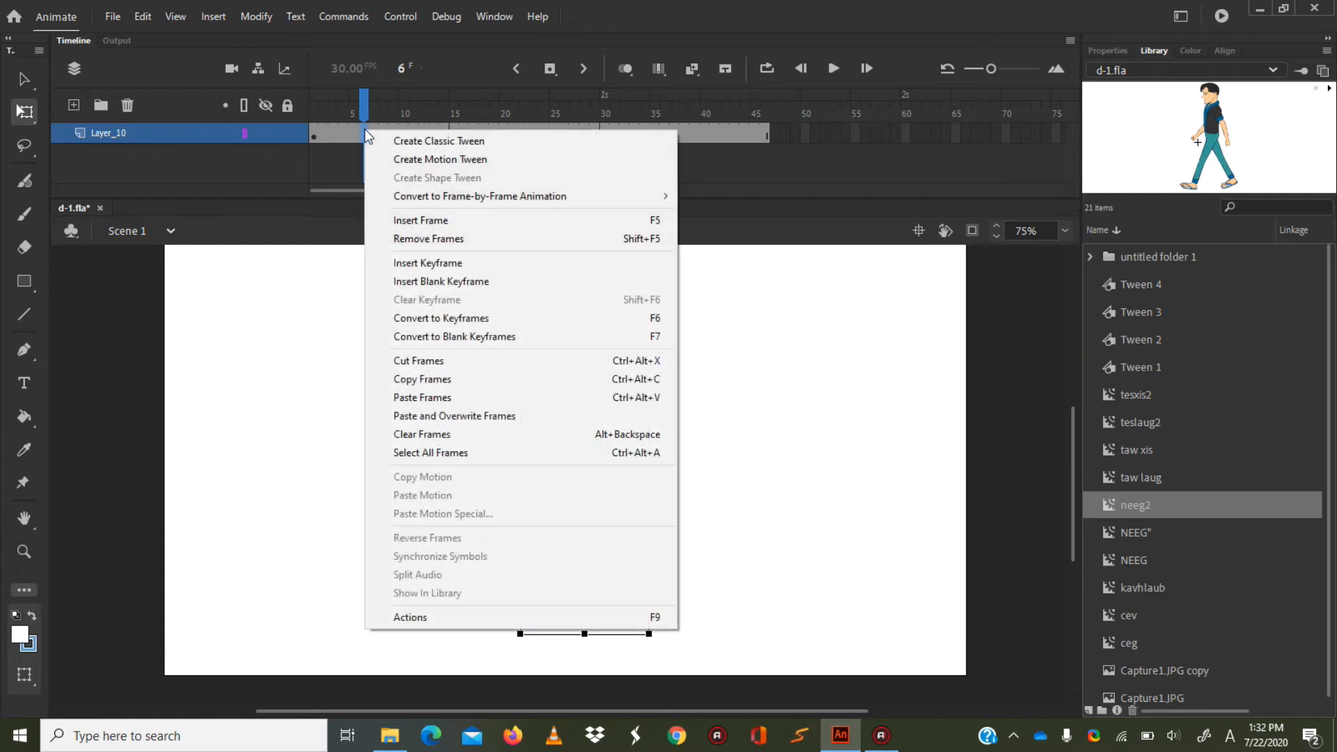
left_click(396, 141)
left_click(504, 132)
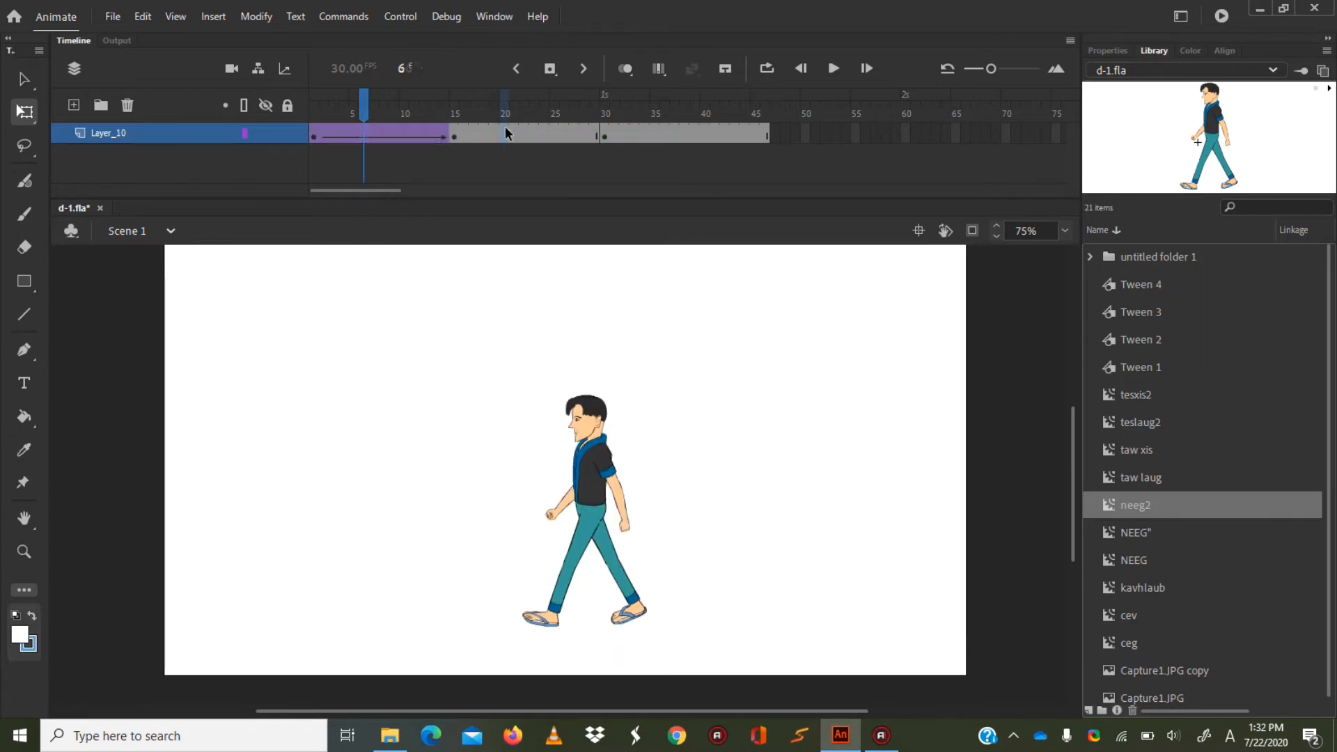
right_click(504, 133)
left_click(518, 140)
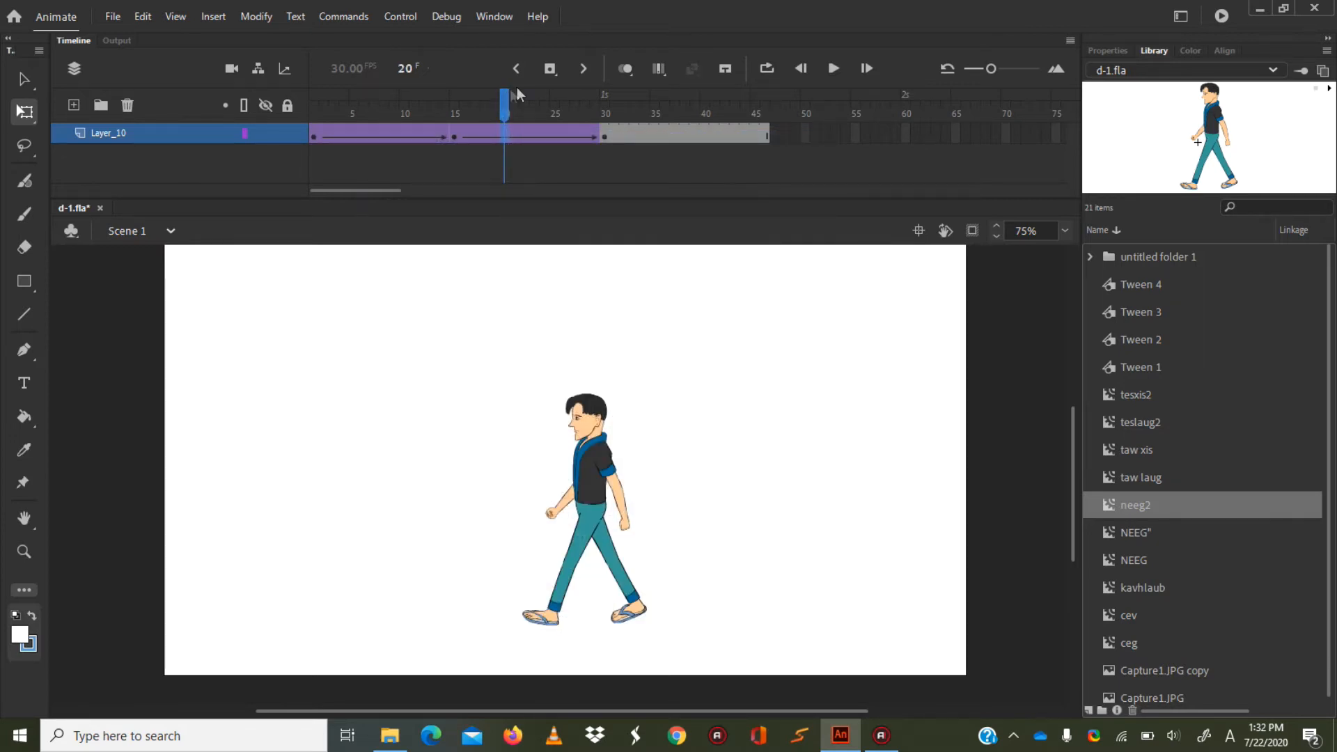
left_click_drag(503, 108, 534, 109)
Insert a keyframe on Layer_10's last frame, frame 46.
left_click(765, 137)
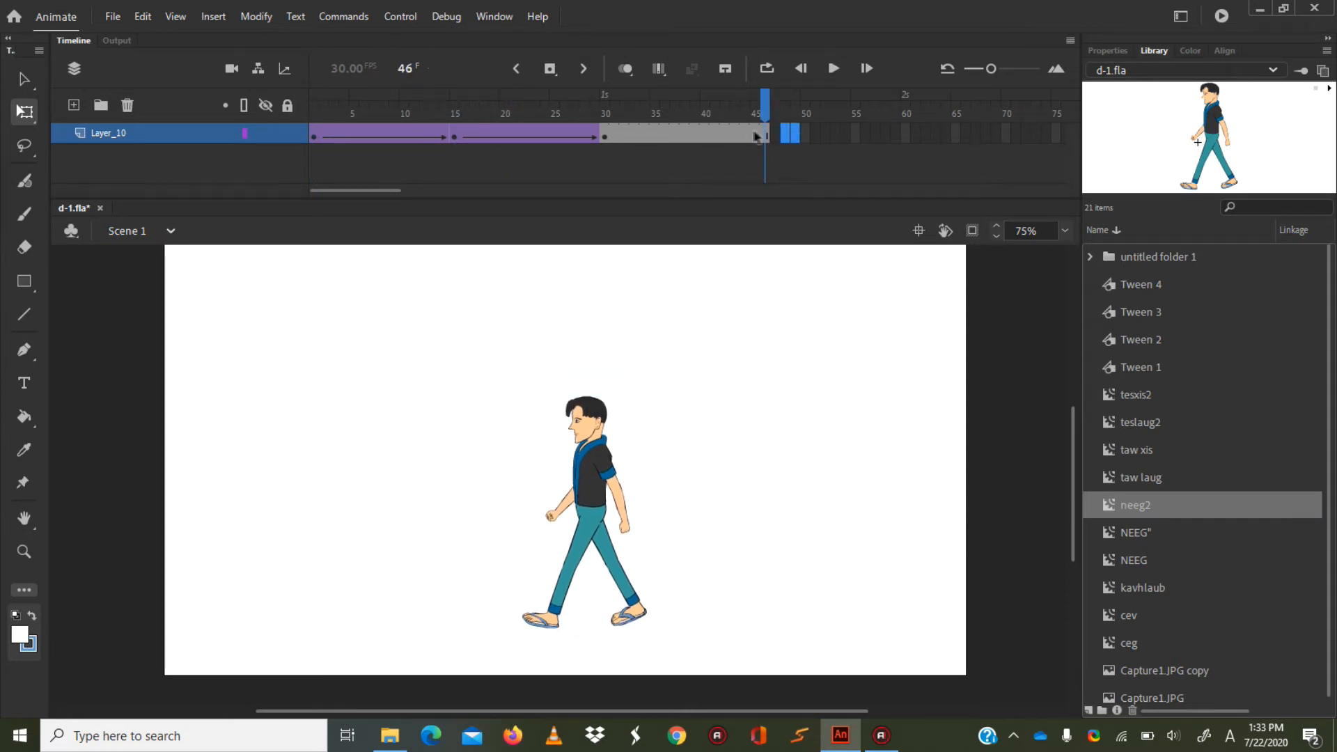
right_click(764, 132)
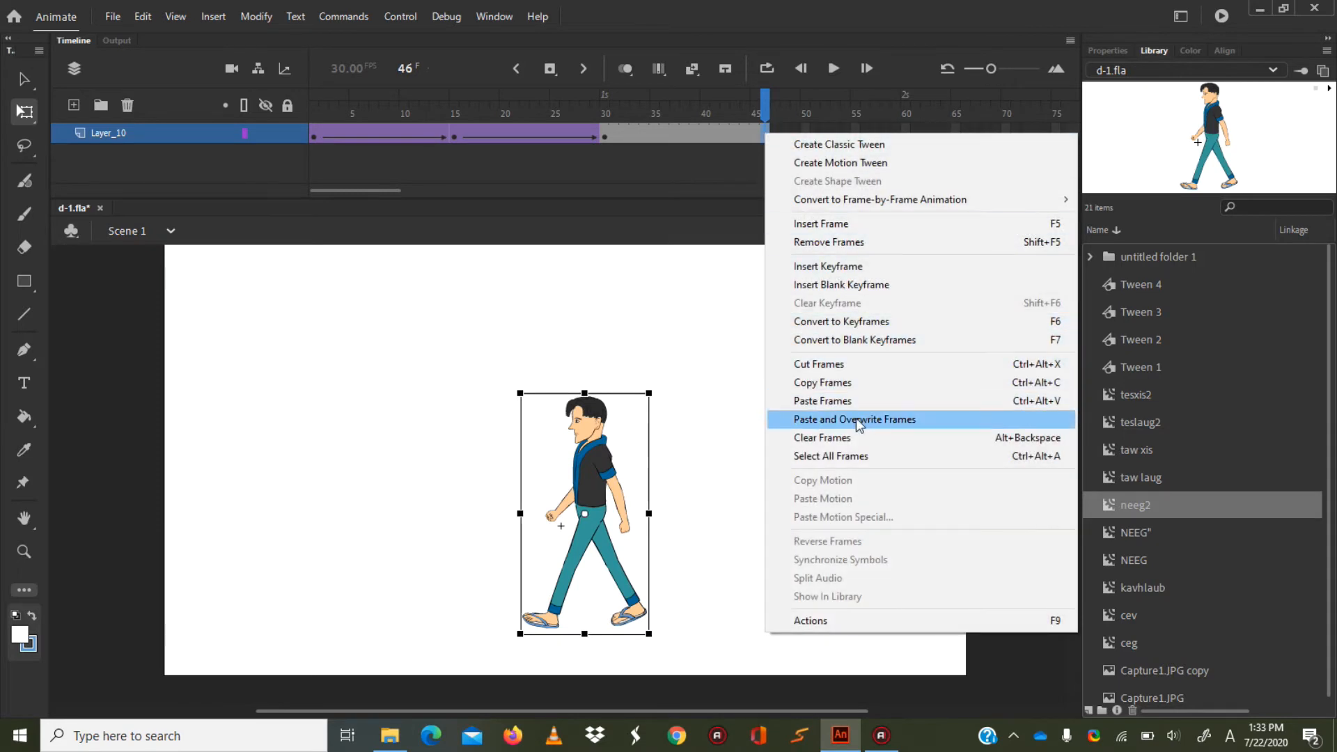
left_click(840, 265)
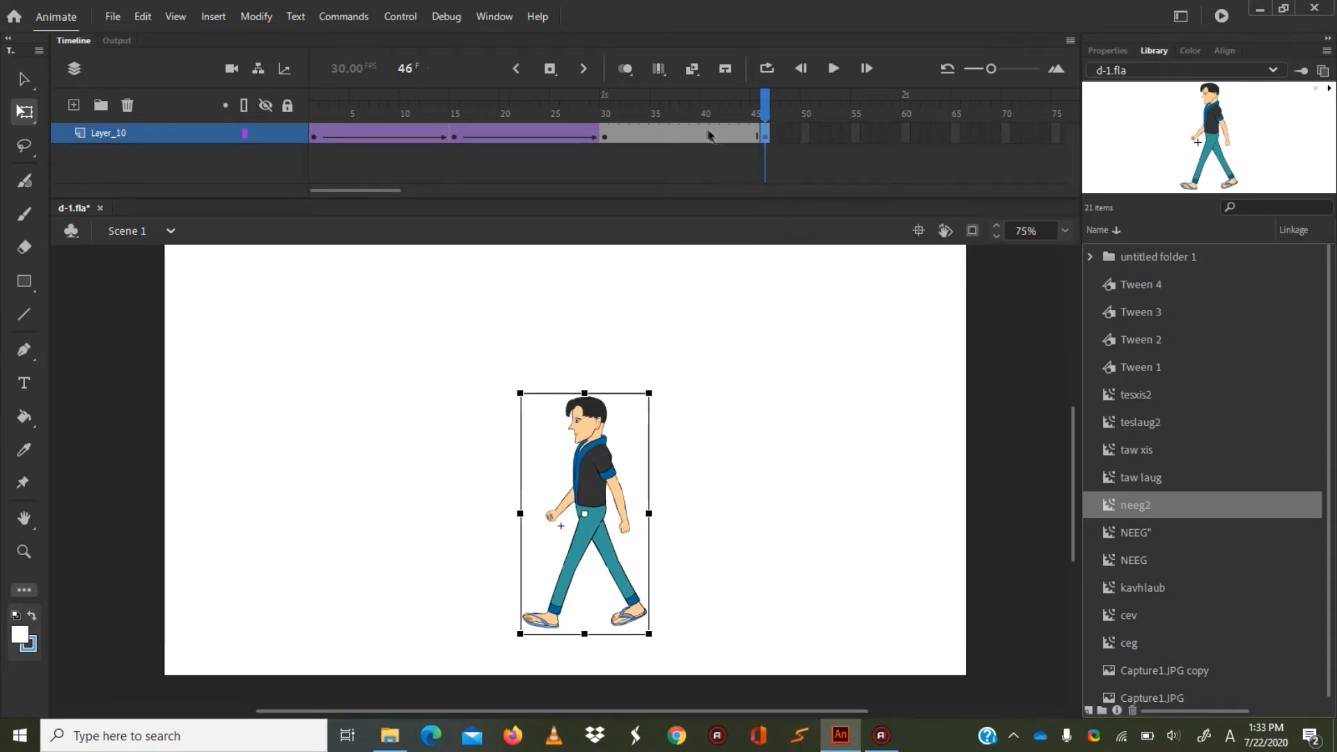
left_click(603, 136)
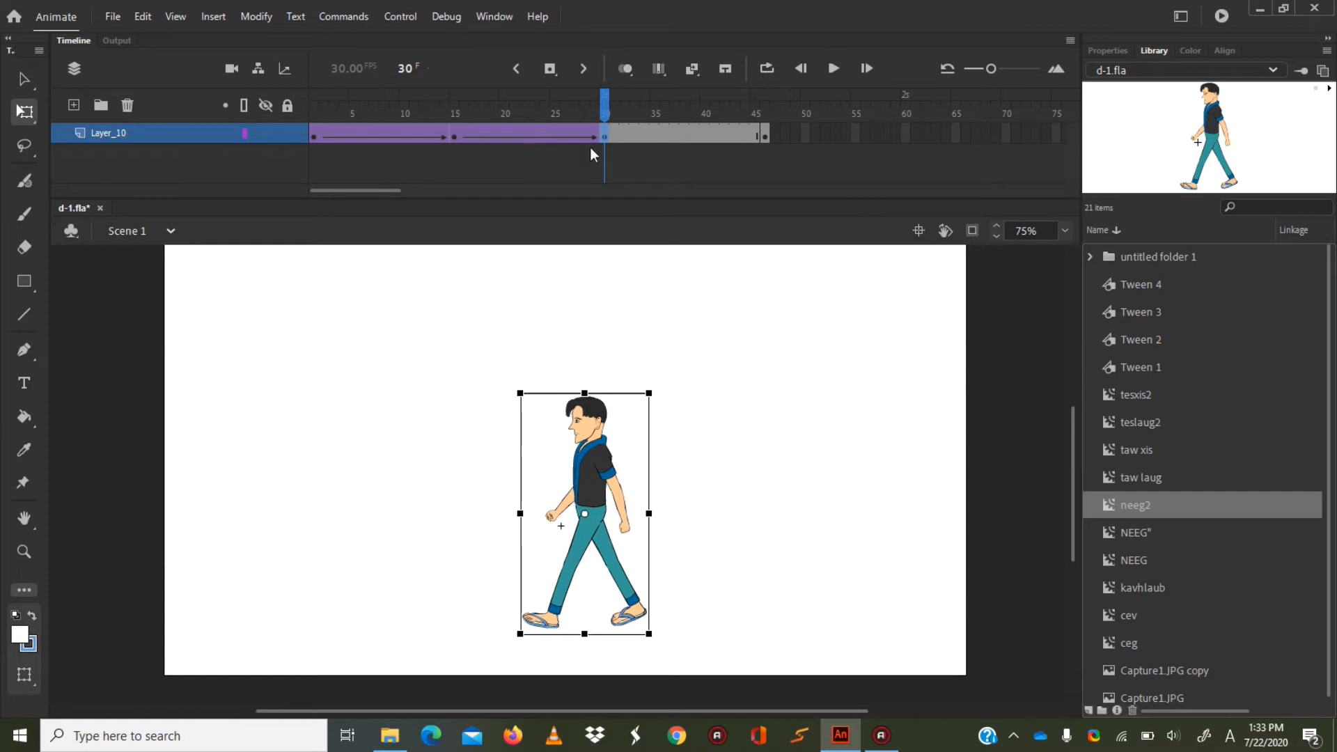
left_click(634, 137)
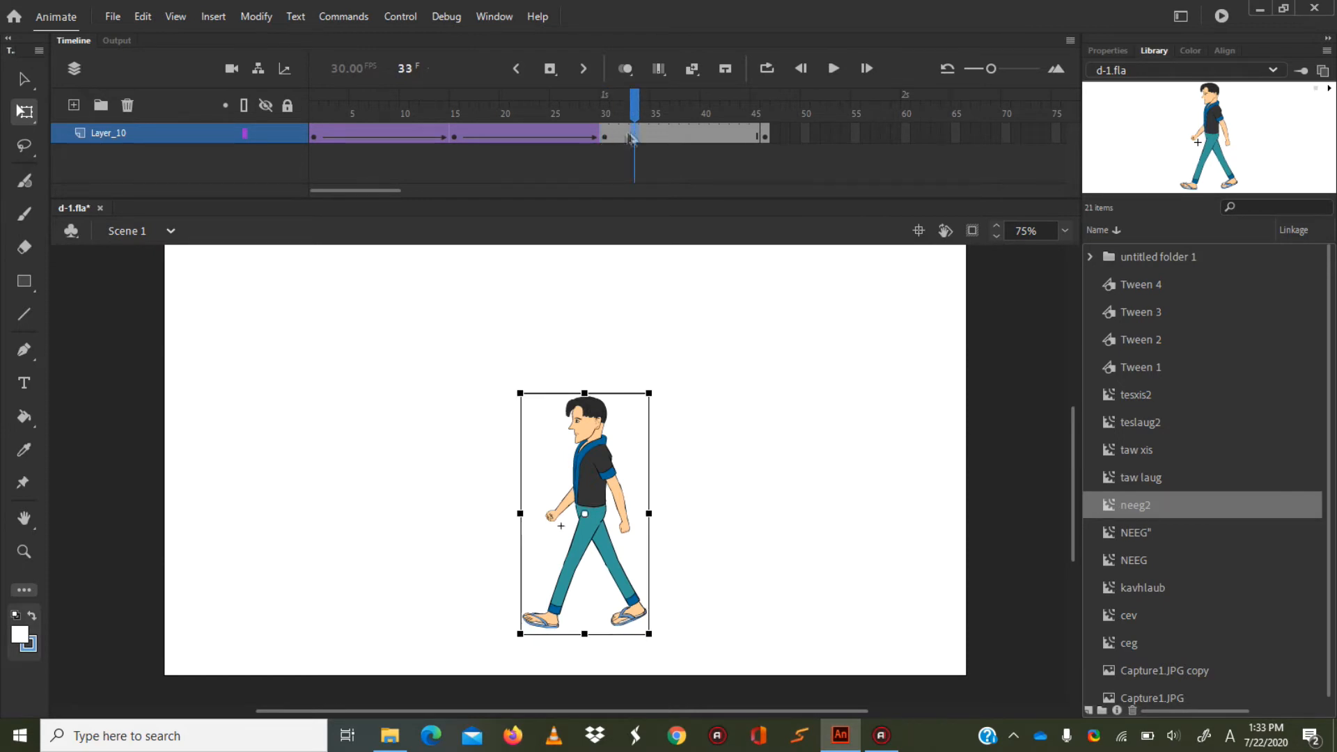
Remove the classic tweens from the spans starting at frames 15 and 1.
right_click(507, 132)
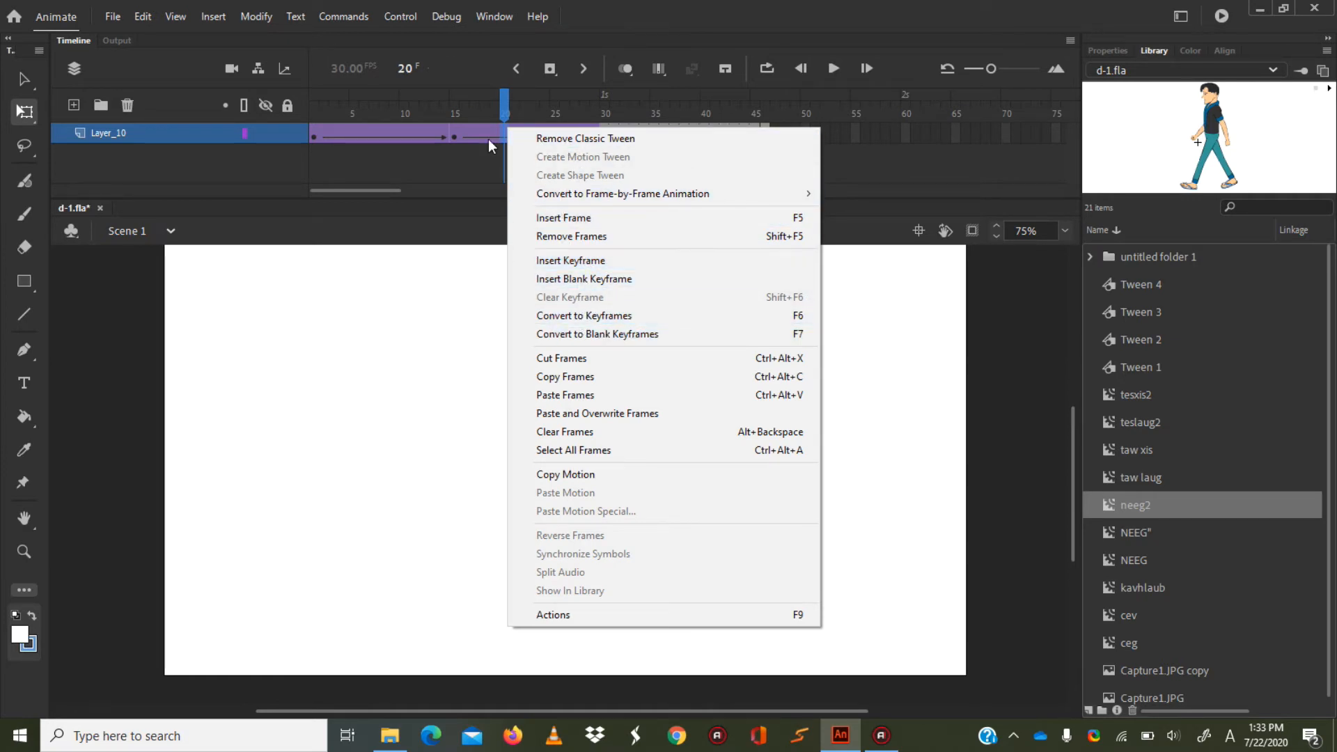
left_click(532, 138)
left_click(391, 127)
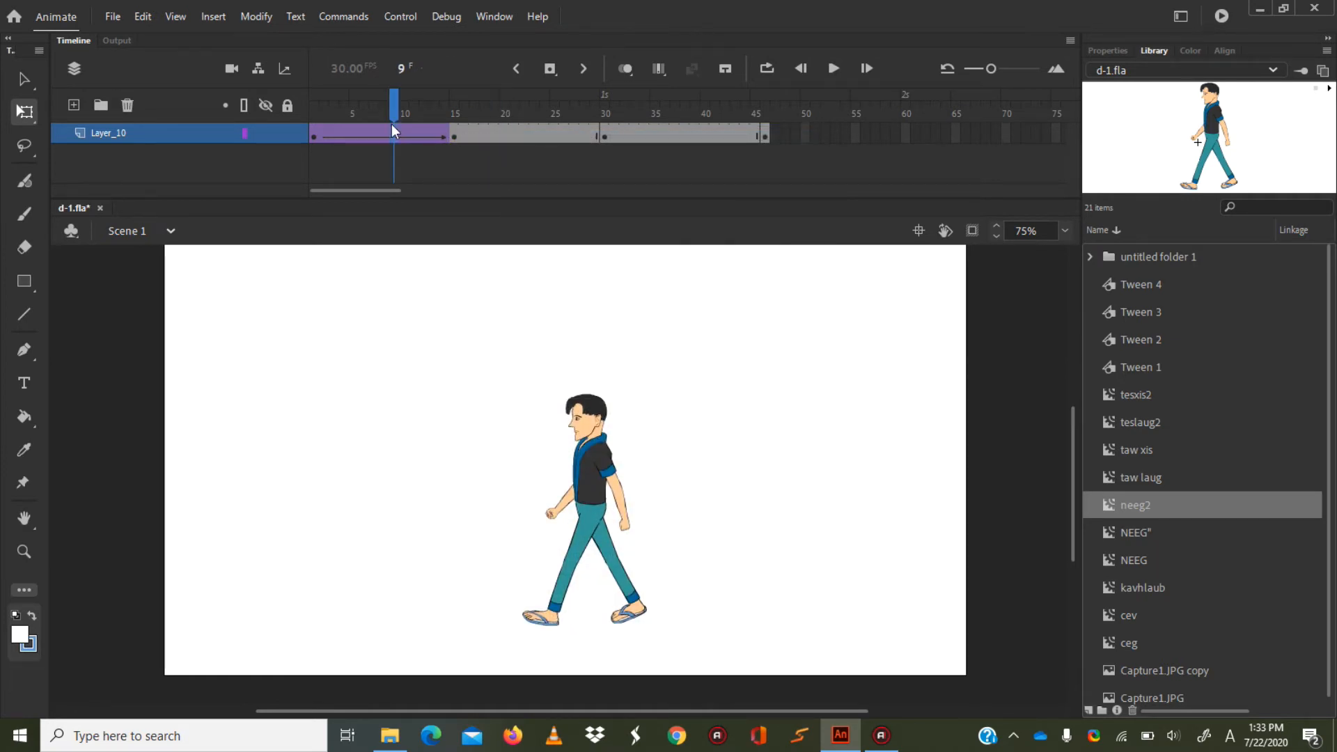
right_click(391, 127)
left_click(493, 136)
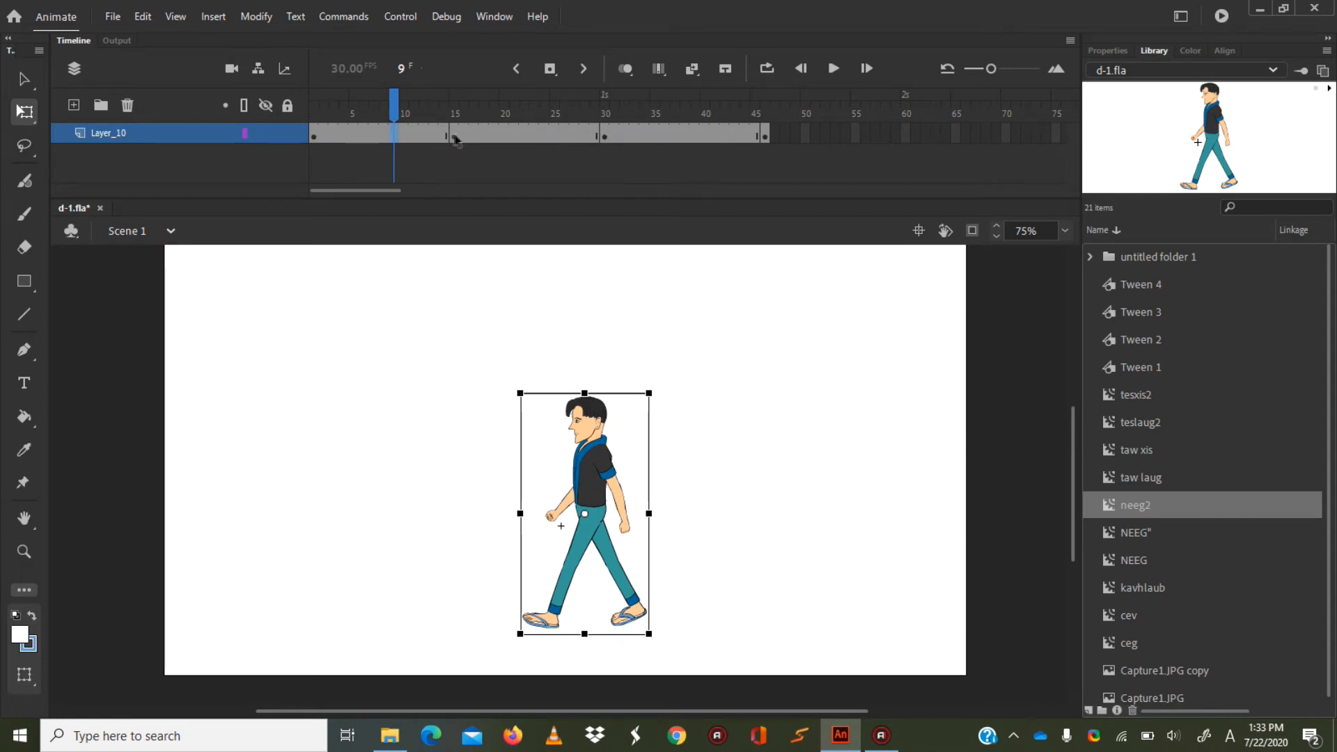
Insert a keyframe at frame 24 and move the keyframe at frame 15 to frame 12.
left_click(542, 128)
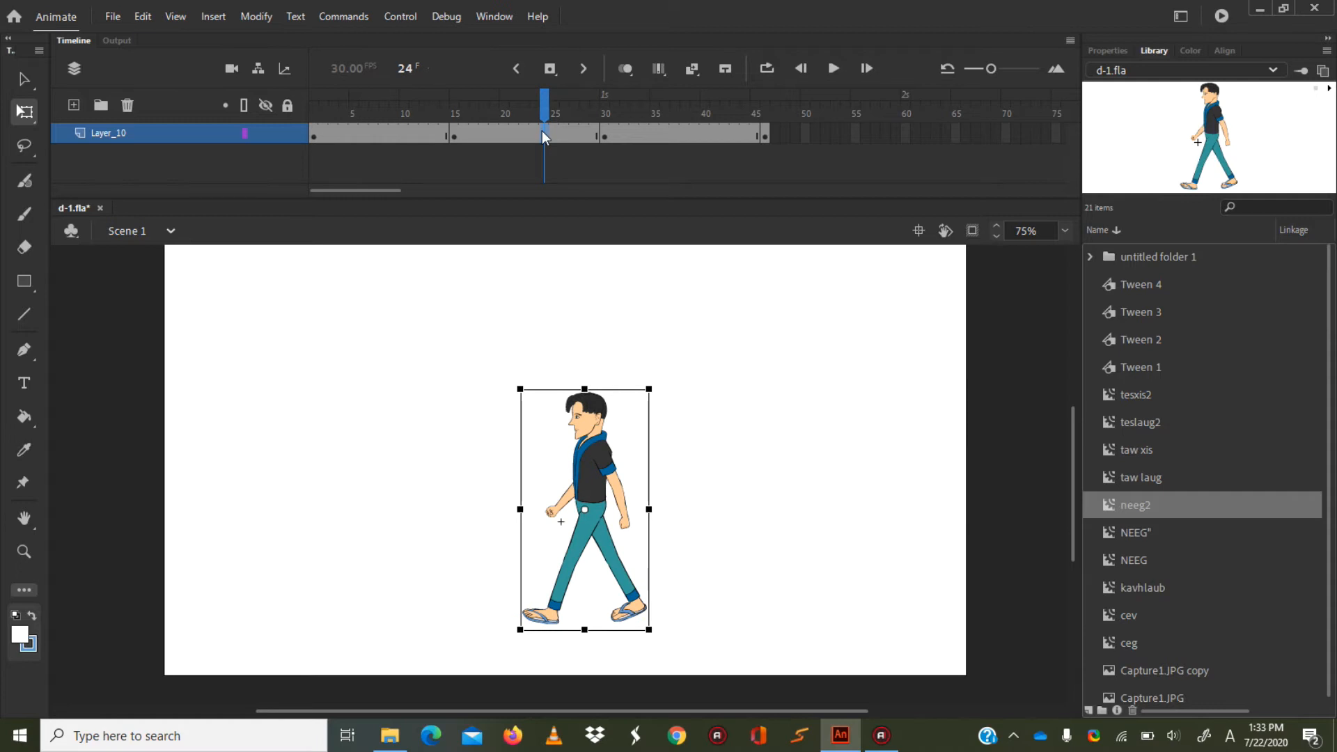
right_click(543, 132)
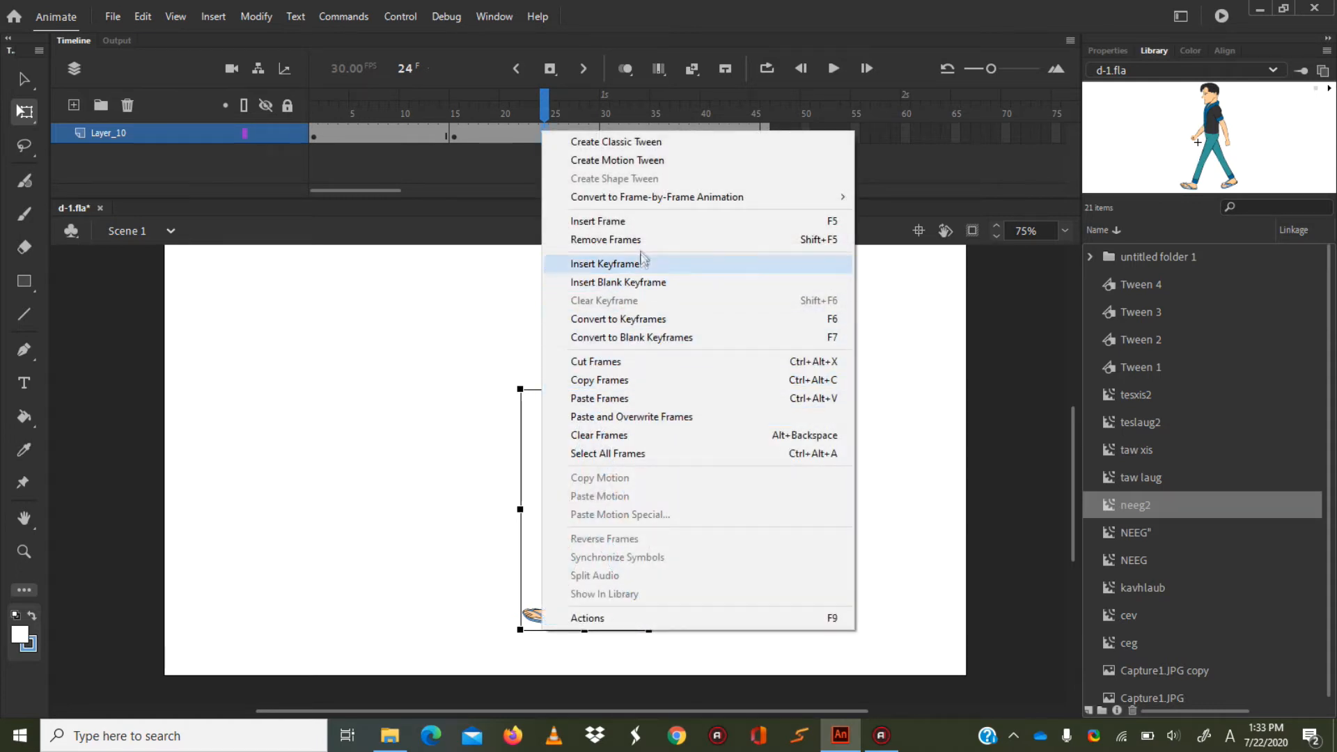
left_click(617, 263)
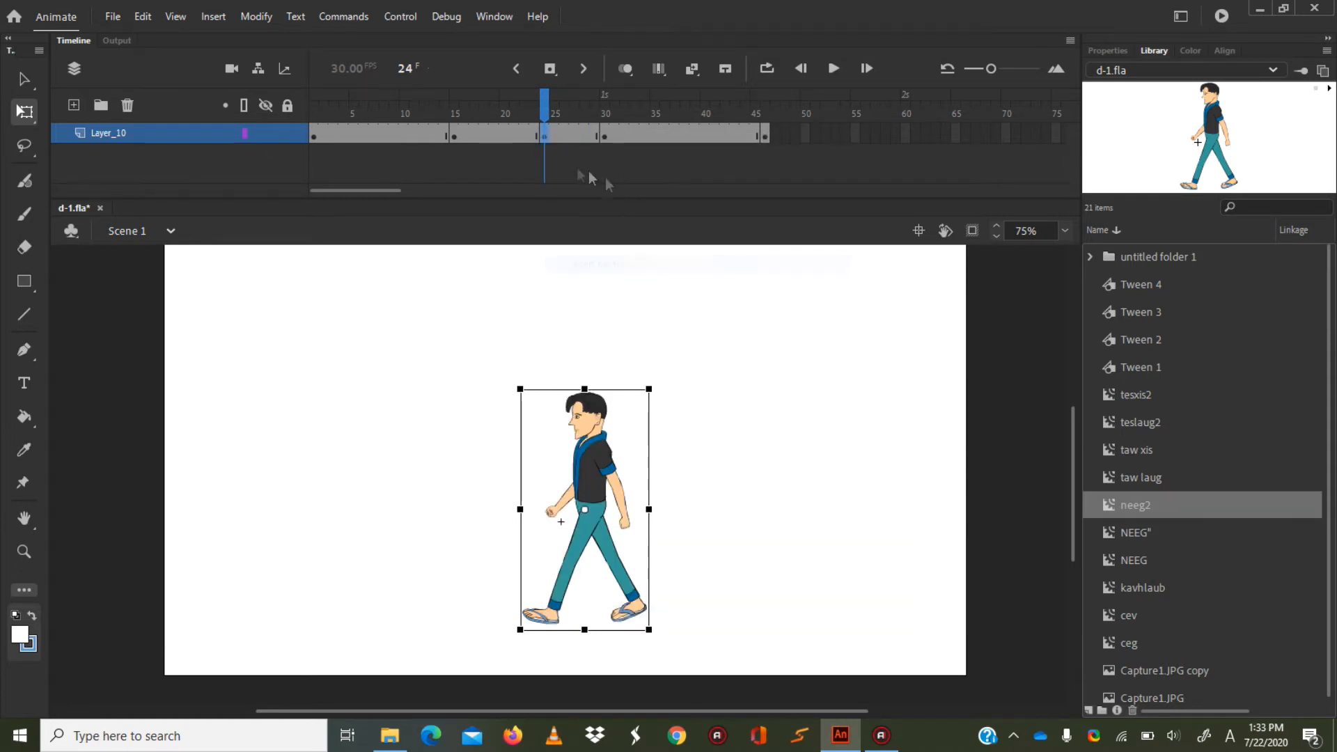
left_click(451, 137)
left_click_drag(452, 139, 423, 137)
Move the keyframe at frame 30 to frame 35 and raise the character slightly there.
left_click(605, 132)
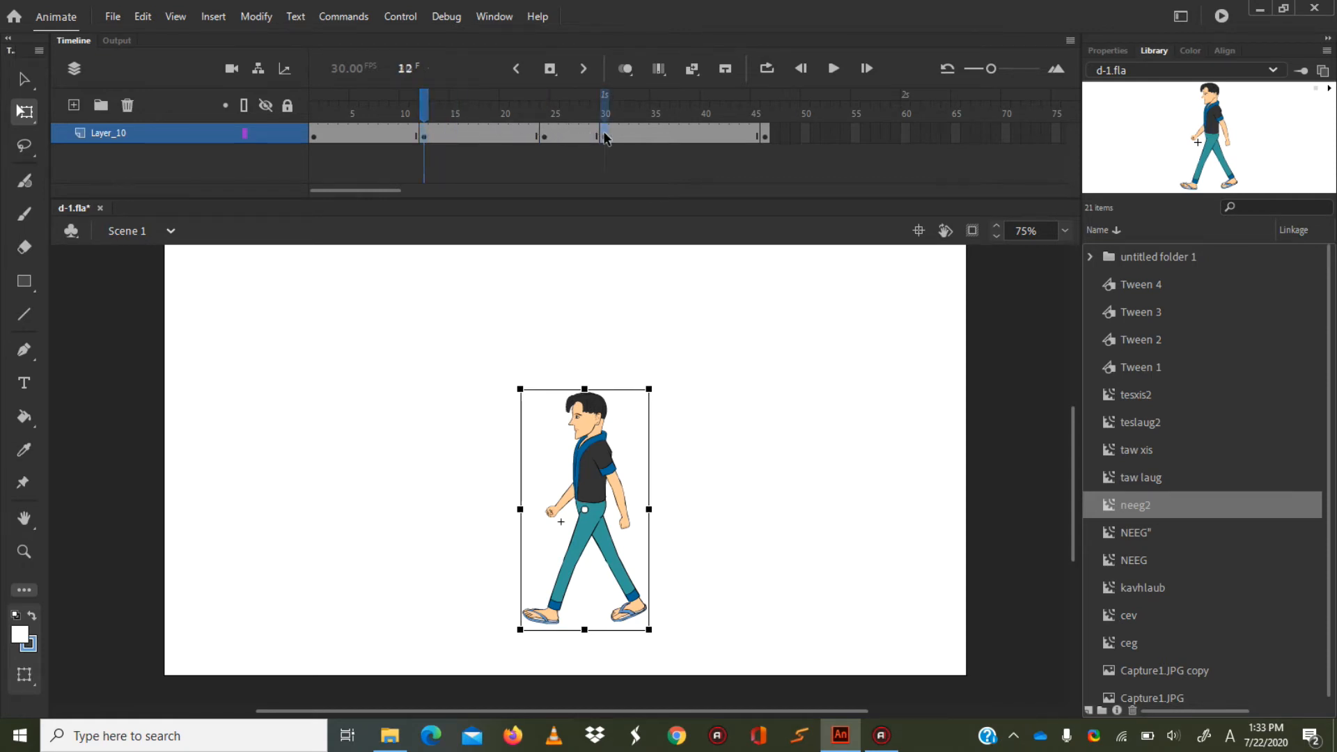
left_click_drag(681, 130, 644, 135)
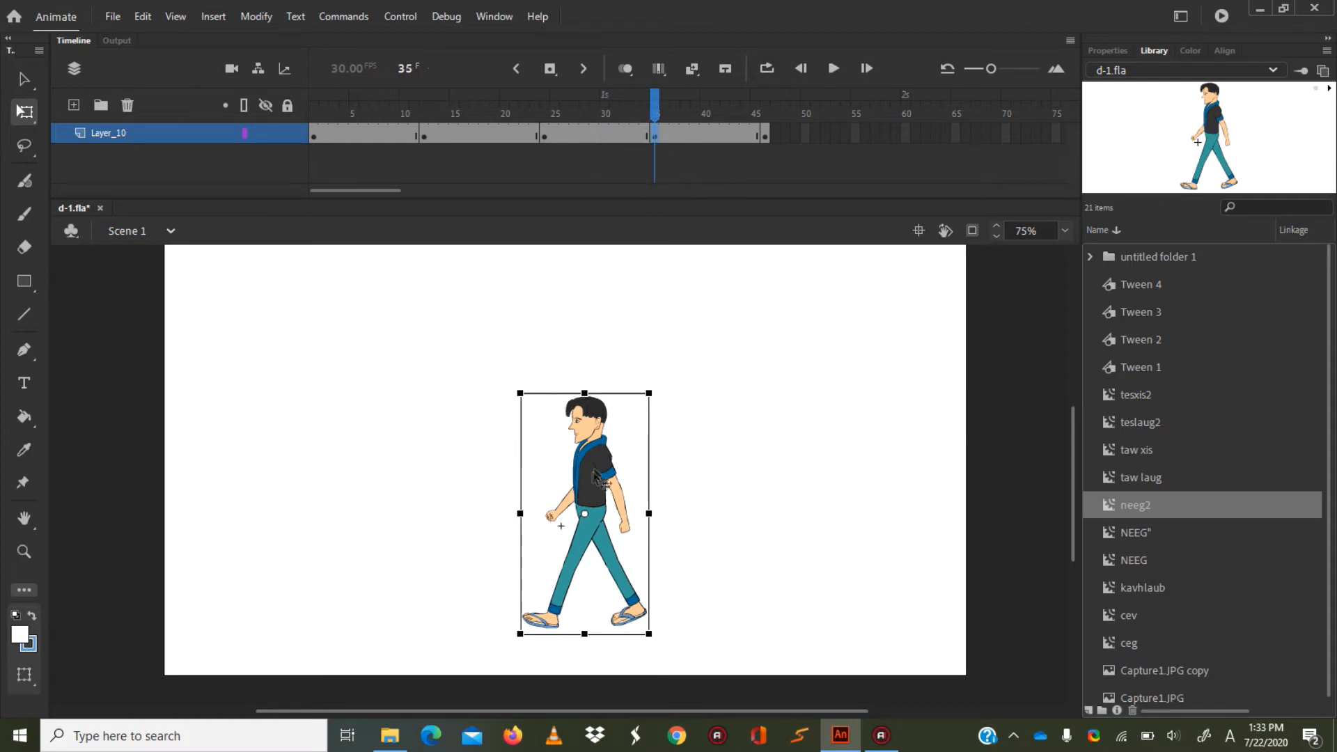
key("shift+Up")
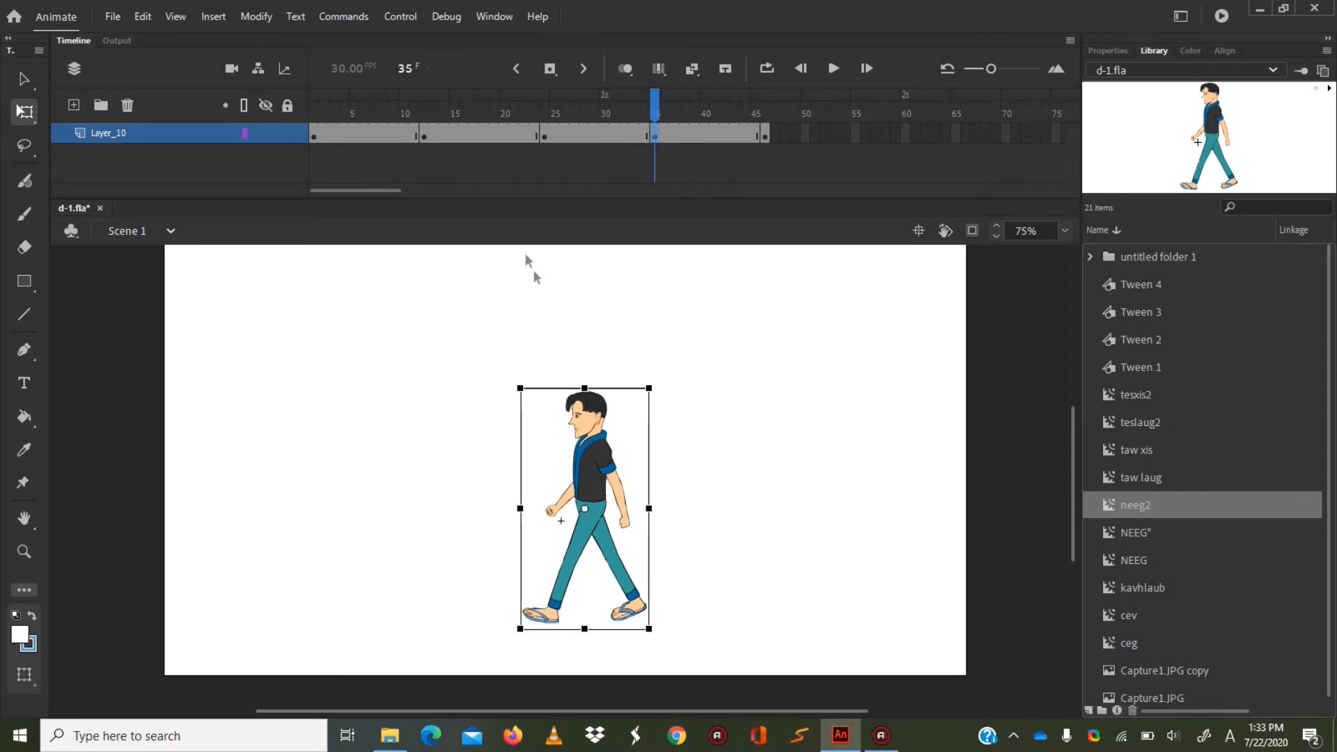
Create classic tweens on all four keyframe spans of Layer_10 and test the movie.
right_click(368, 131)
left_click(418, 140)
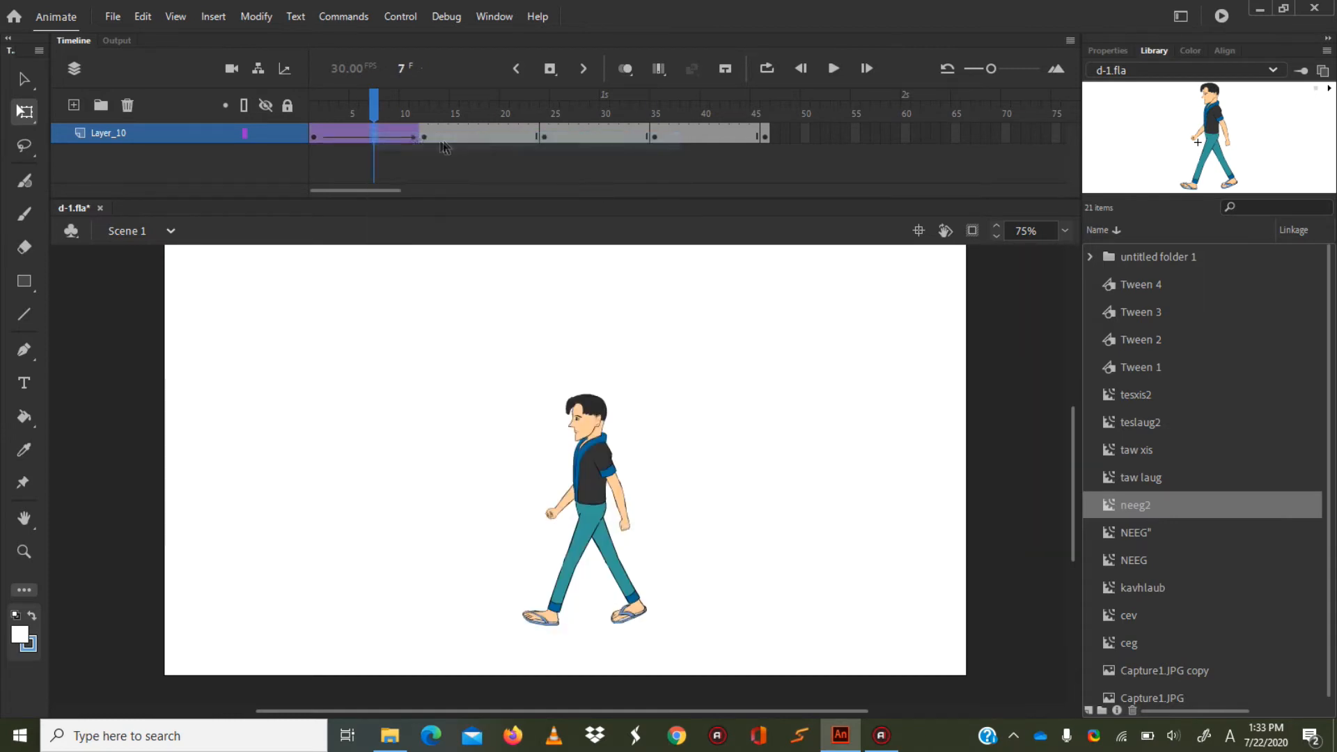
left_click(477, 138)
right_click(478, 140)
left_click(500, 144)
left_click(604, 133)
right_click(606, 133)
left_click(632, 148)
left_click(704, 132)
right_click(706, 133)
left_click(727, 145)
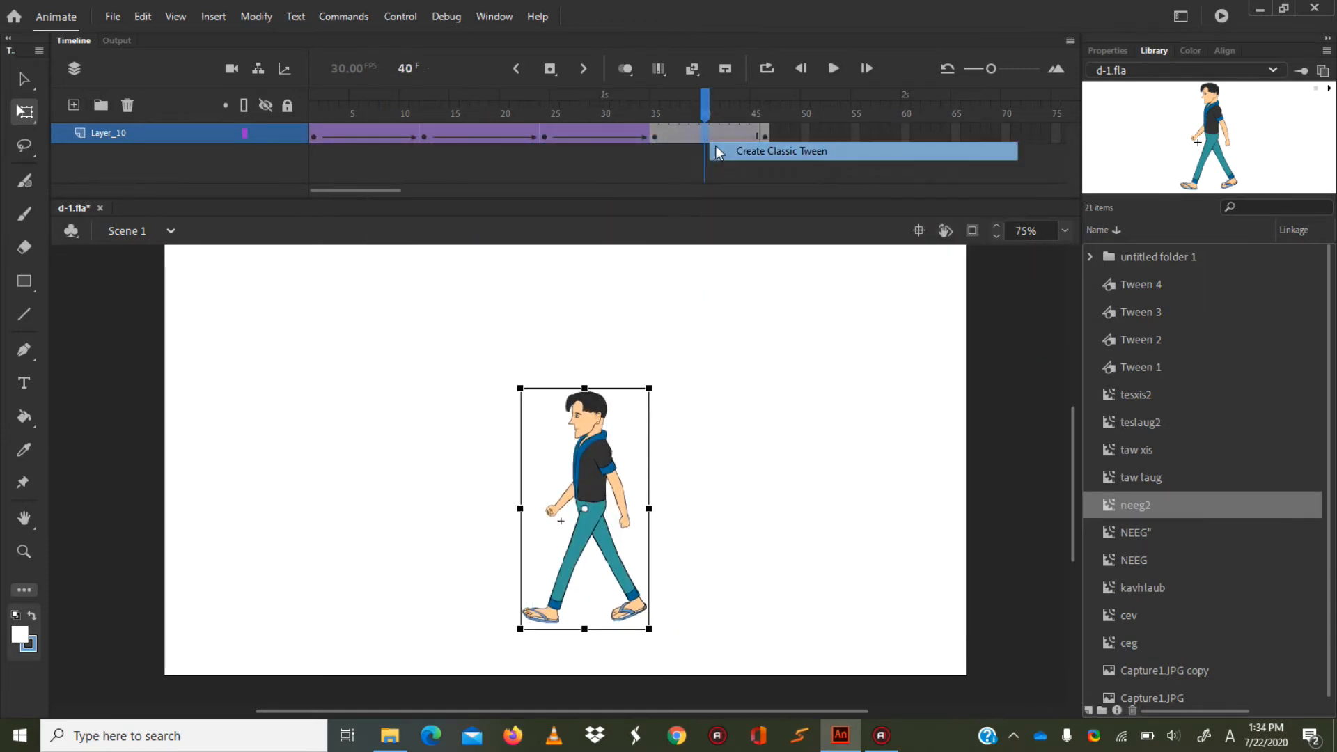
key("ctrl+Return")
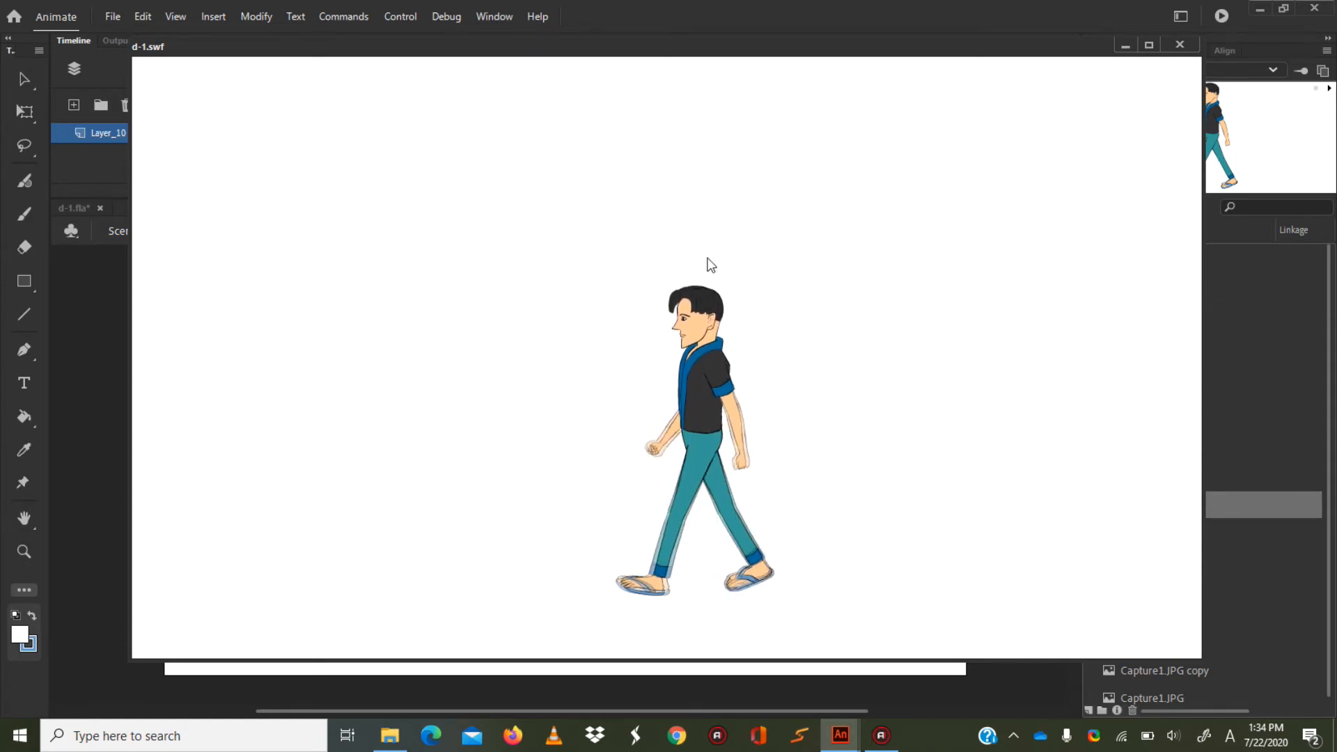
left_click(1179, 44)
Lower the character slightly at the frame 24 keyframe.
left_click_drag(705, 106, 665, 98)
left_click(543, 137)
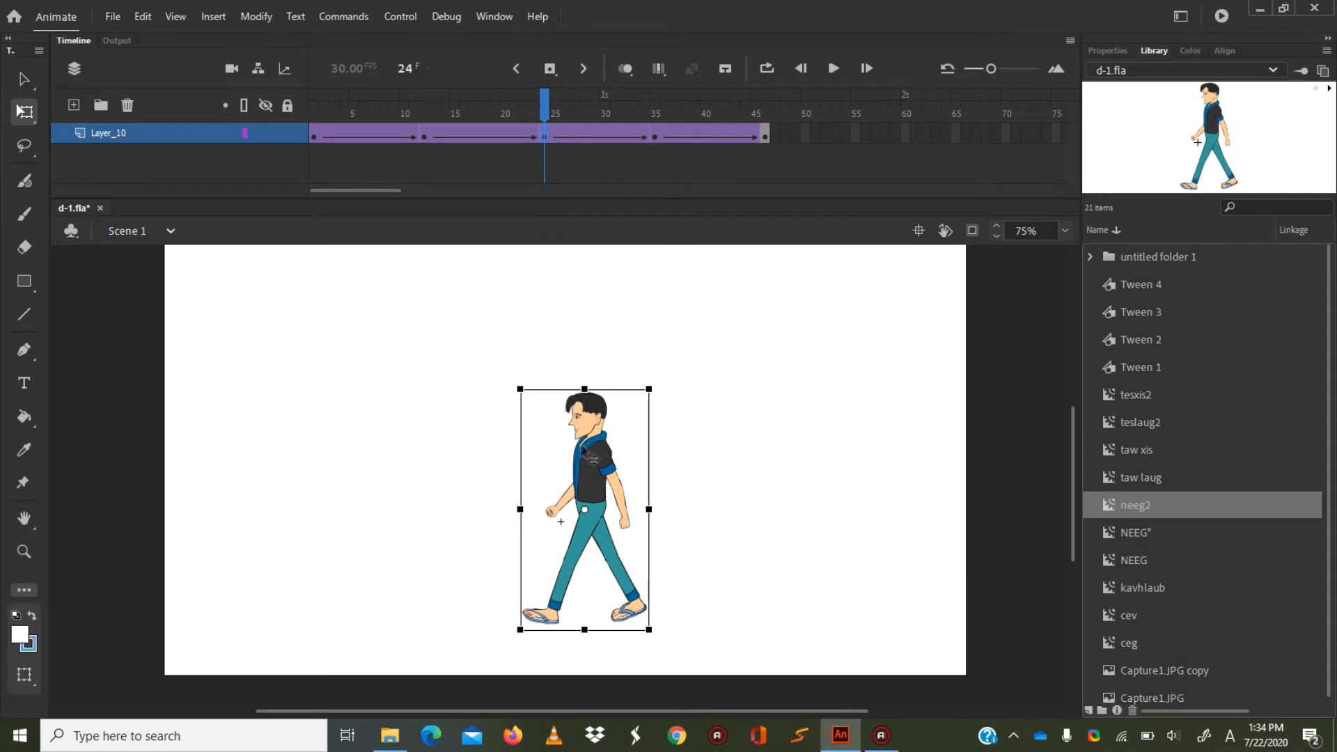
left_click_drag(592, 438, 591, 444)
Compare the character's position on frames 1 and 46 at 200% zoom and test the movie again.
left_click_drag(544, 105, 797, 127)
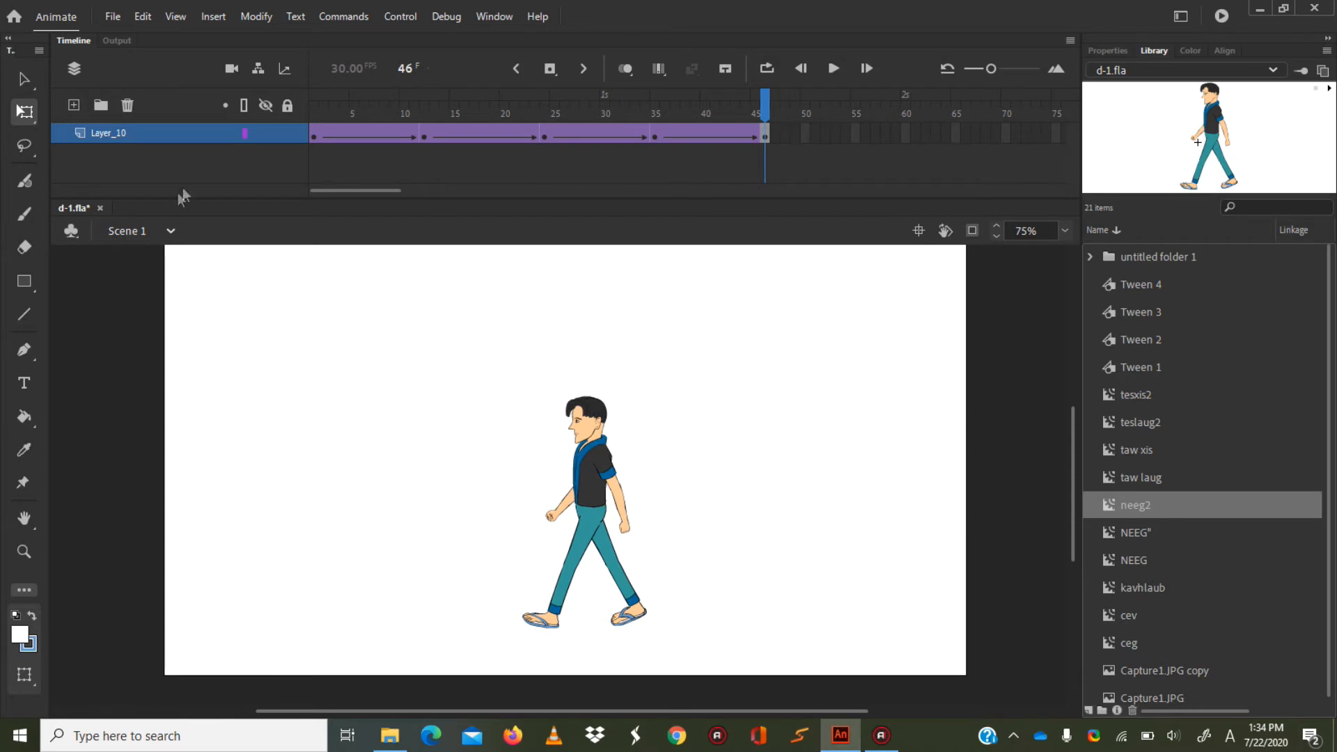
left_click(315, 138)
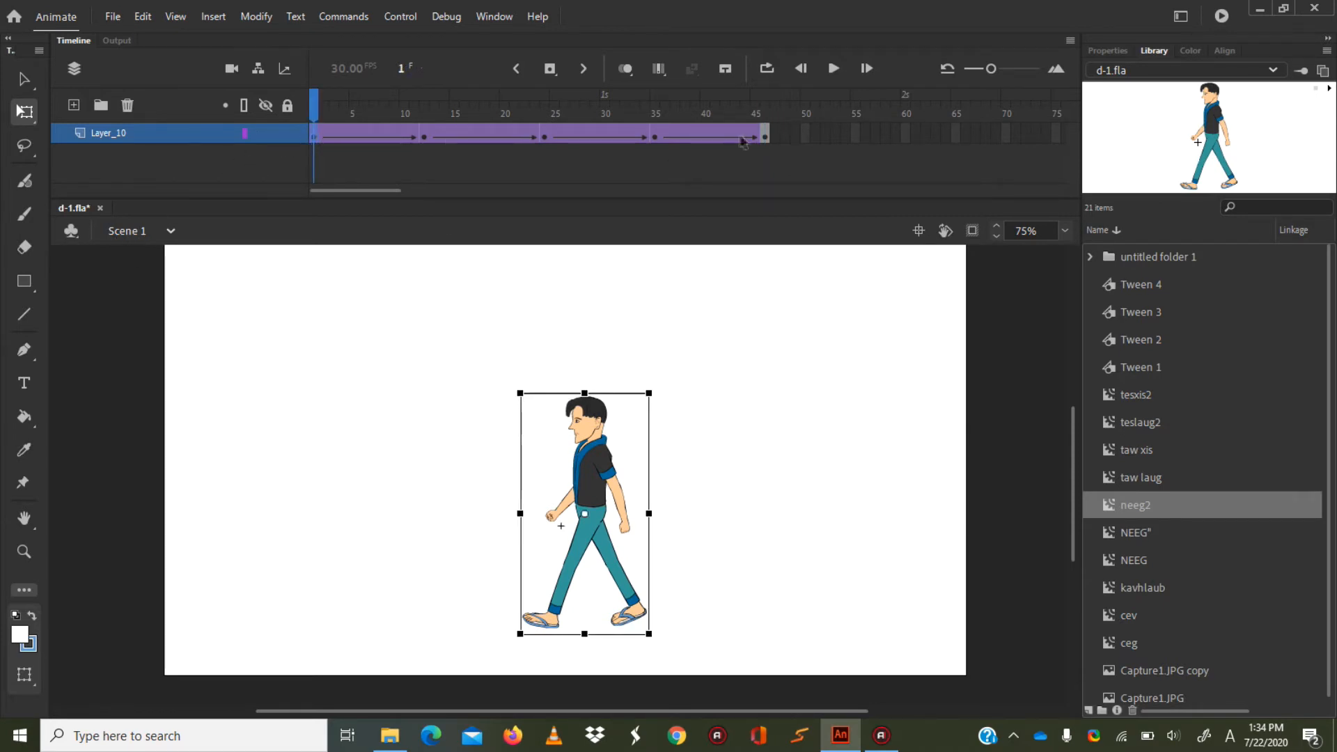
left_click(766, 136)
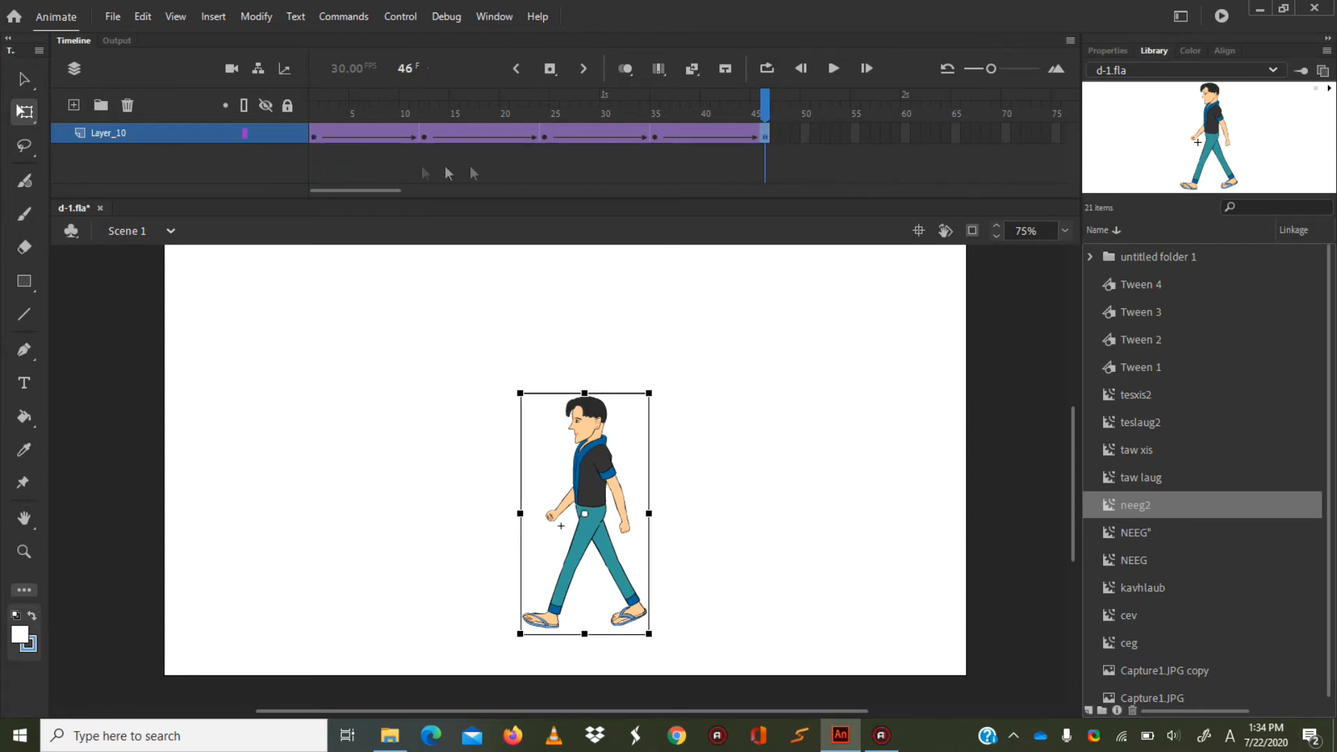
left_click(1063, 230)
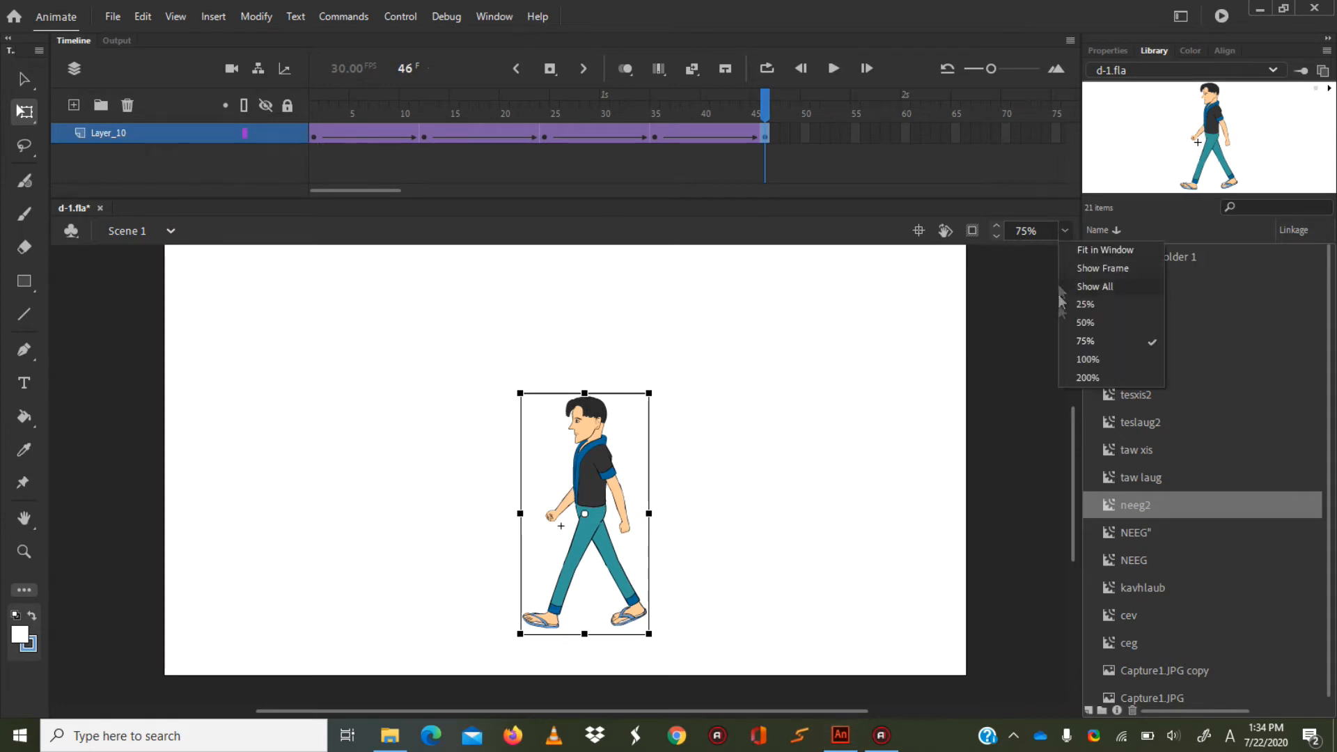
left_click(1110, 374)
scroll(1077, 489, "up", 5)
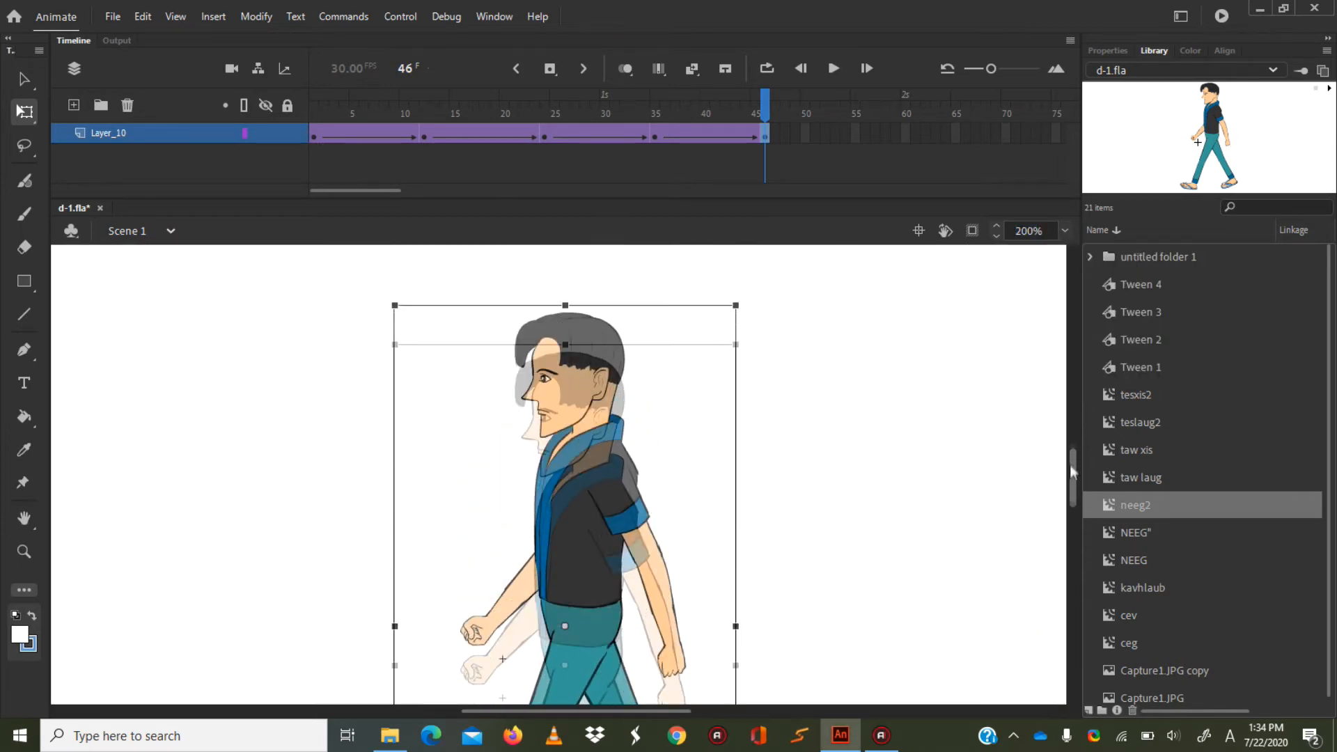
left_click(314, 135)
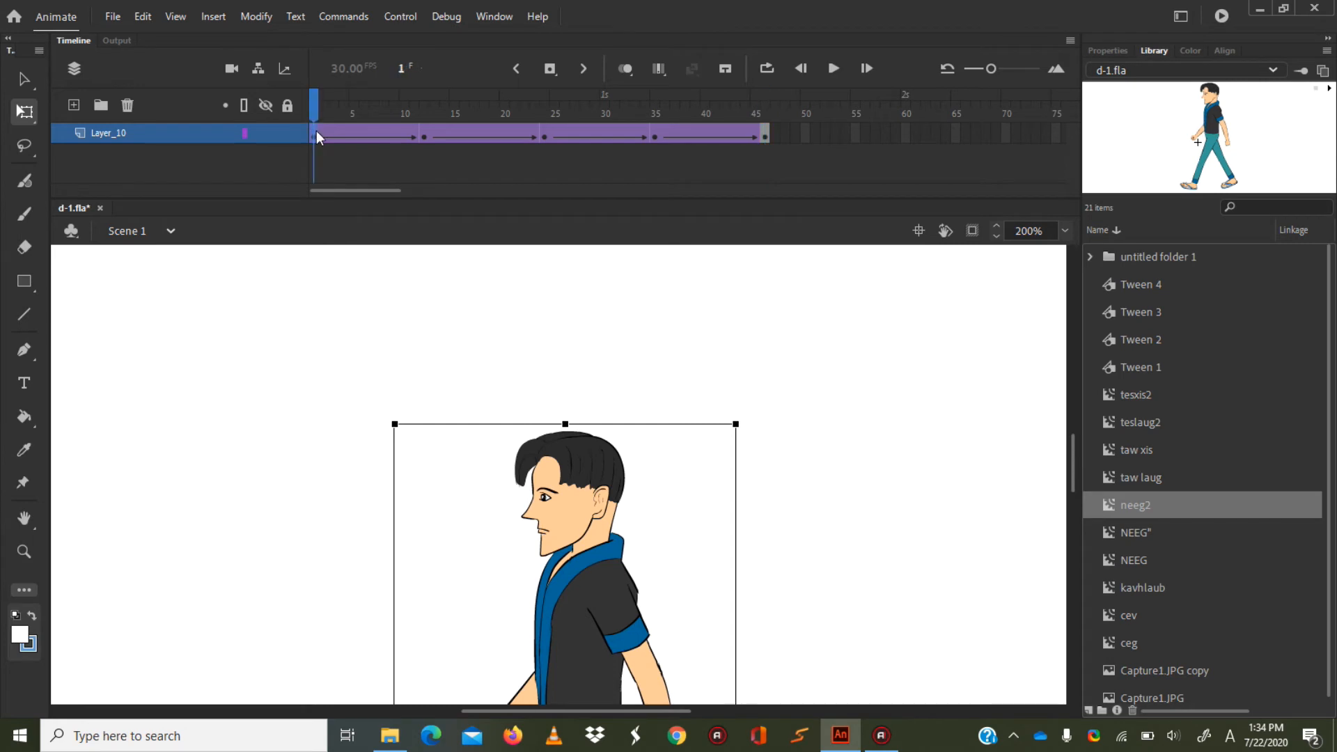
left_click(766, 136)
left_click(765, 136)
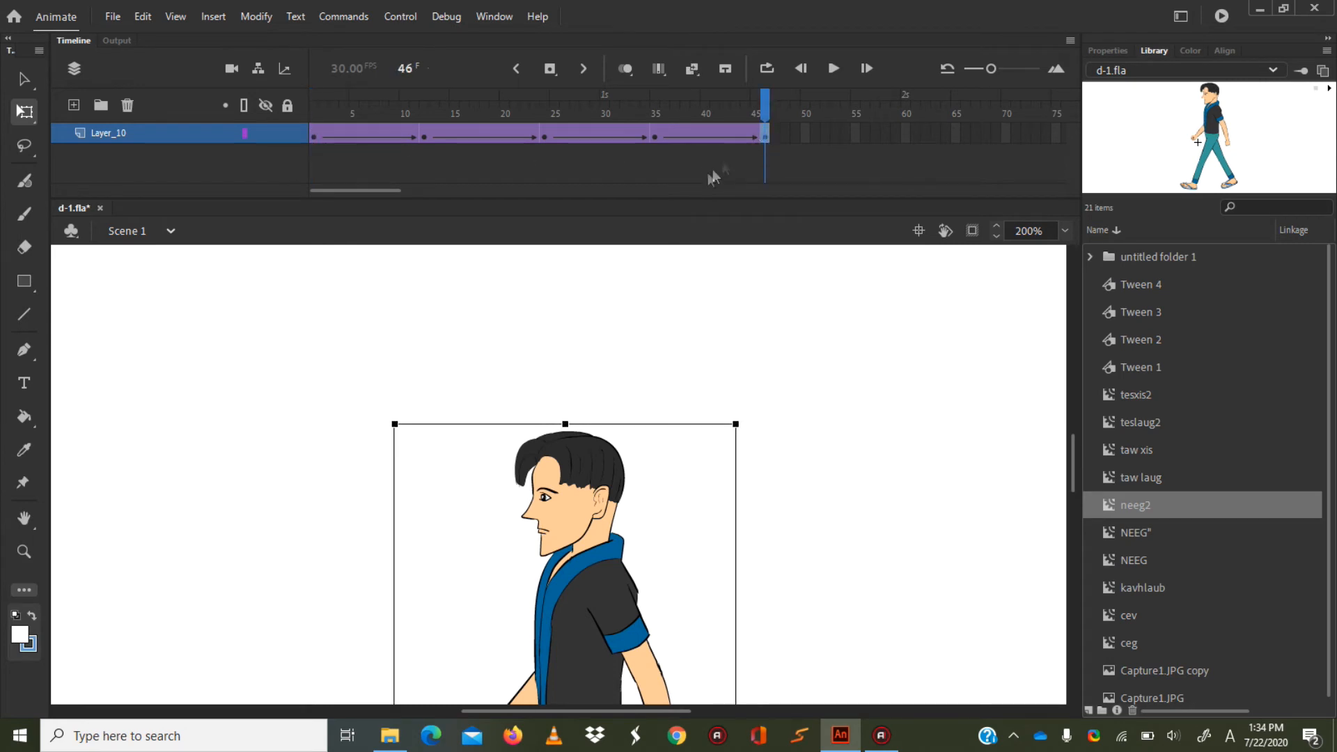
key("ctrl+Return")
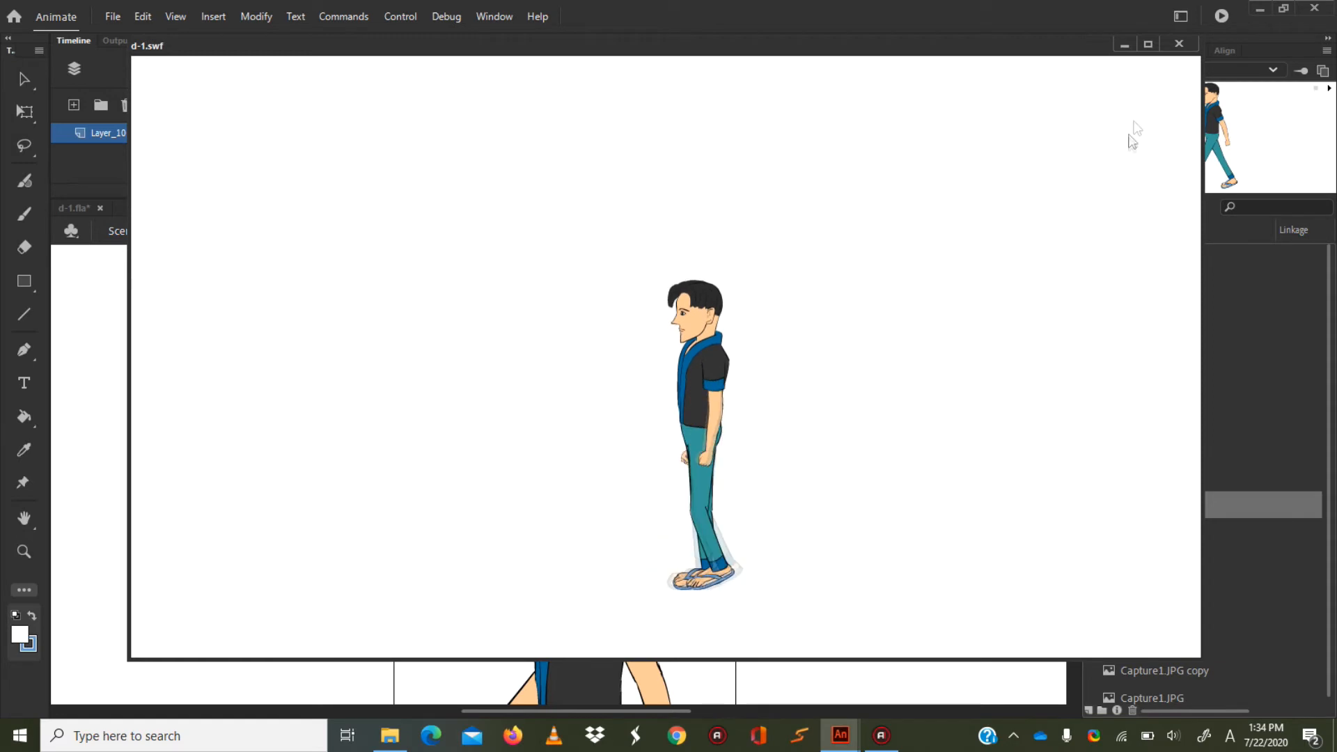
left_click(1179, 44)
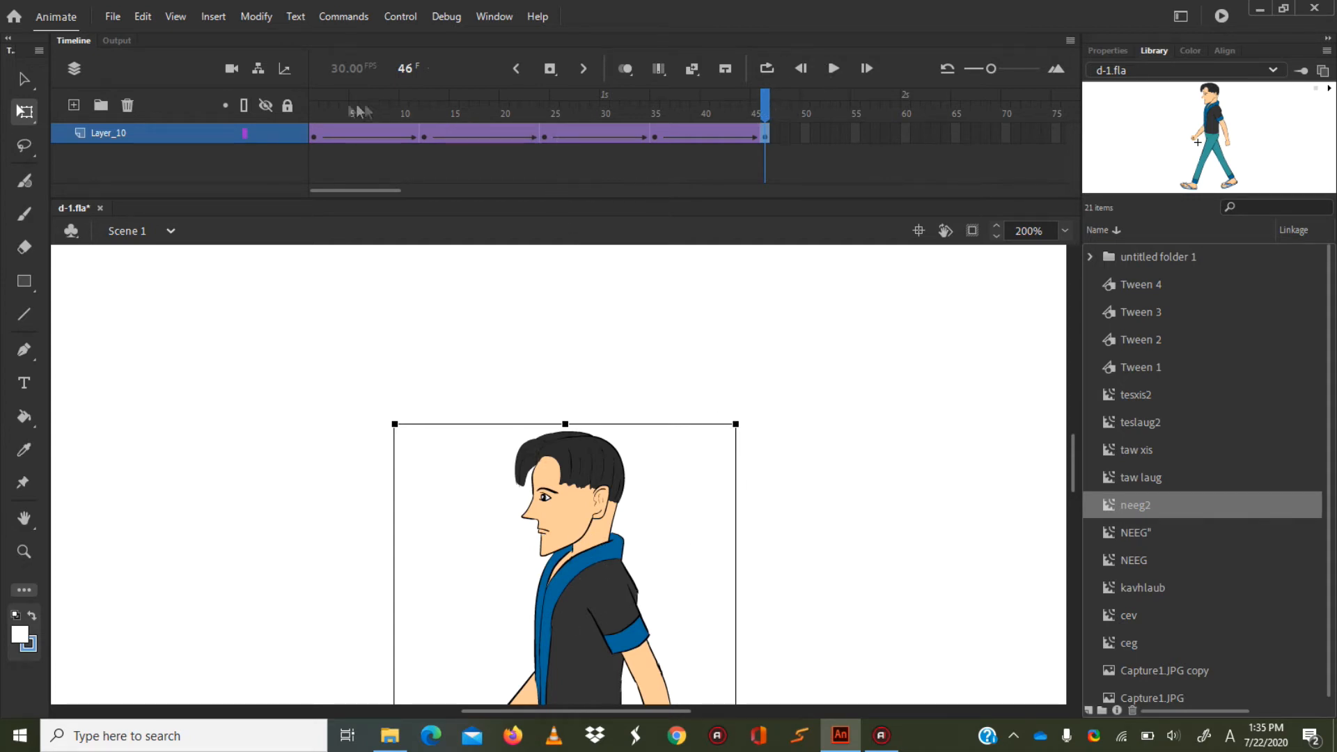
Cut frames 1 through 46 from Layer_10.
left_click_drag(327, 106, 295, 106)
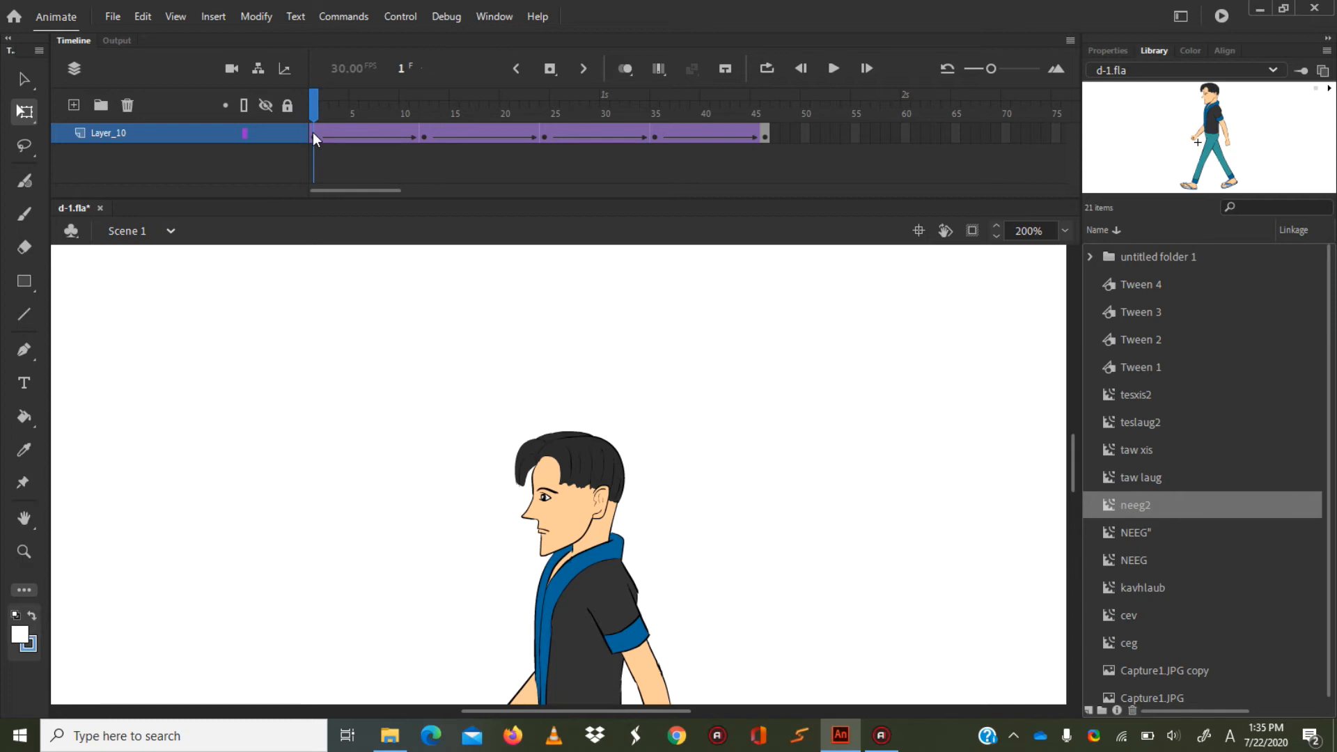
left_click(313, 137)
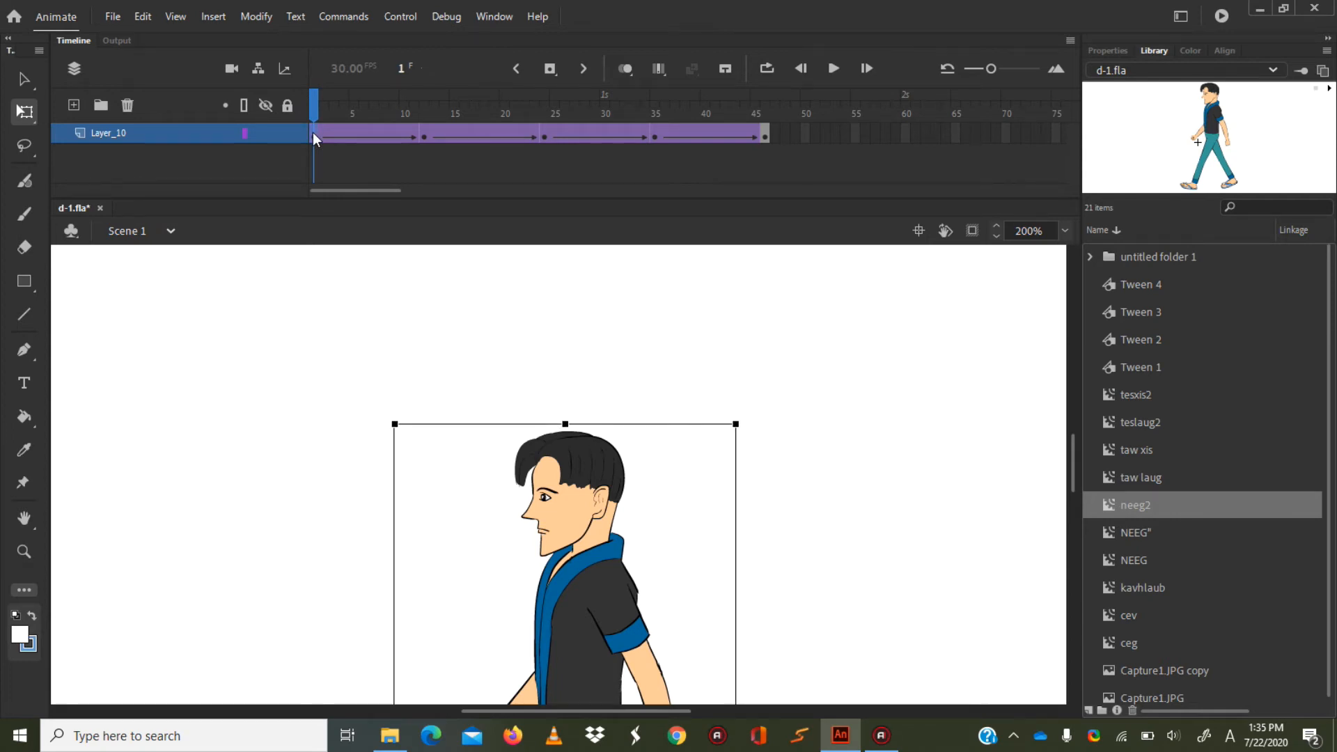
left_click(764, 137)
right_click(367, 133)
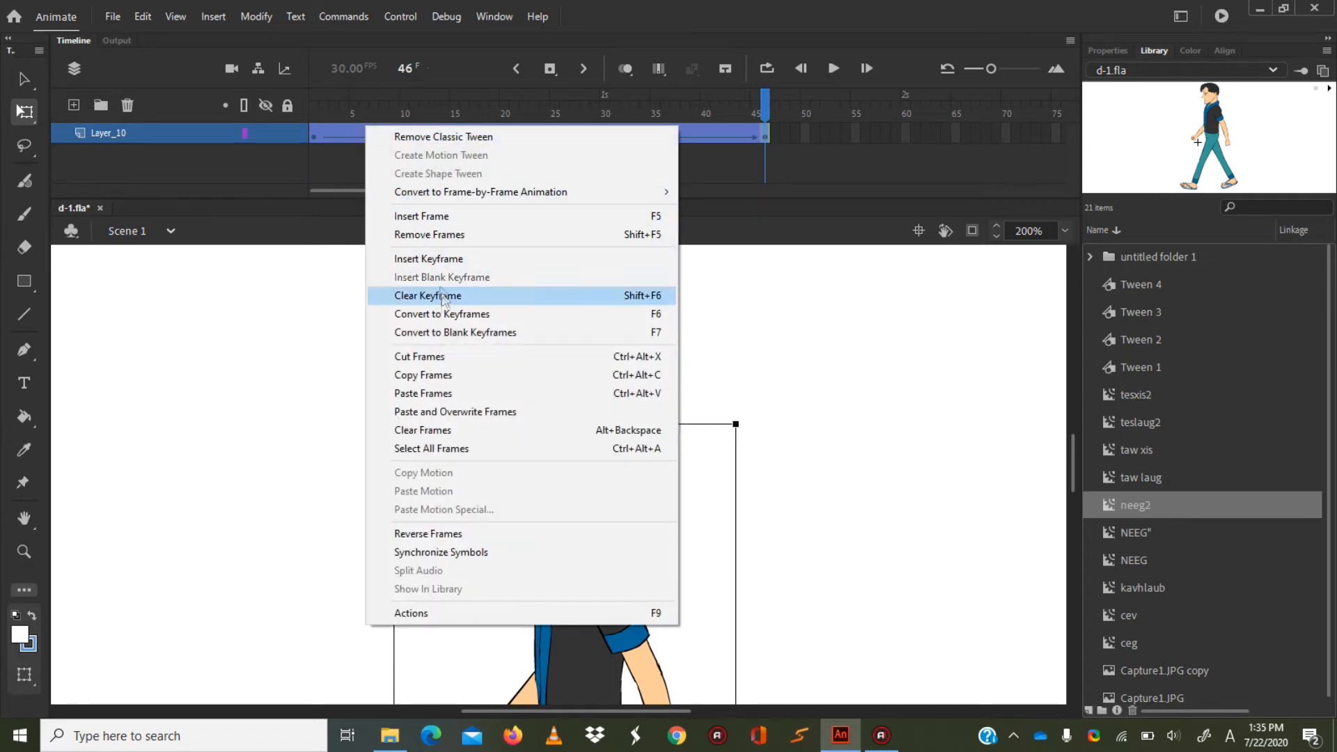
left_click(454, 357)
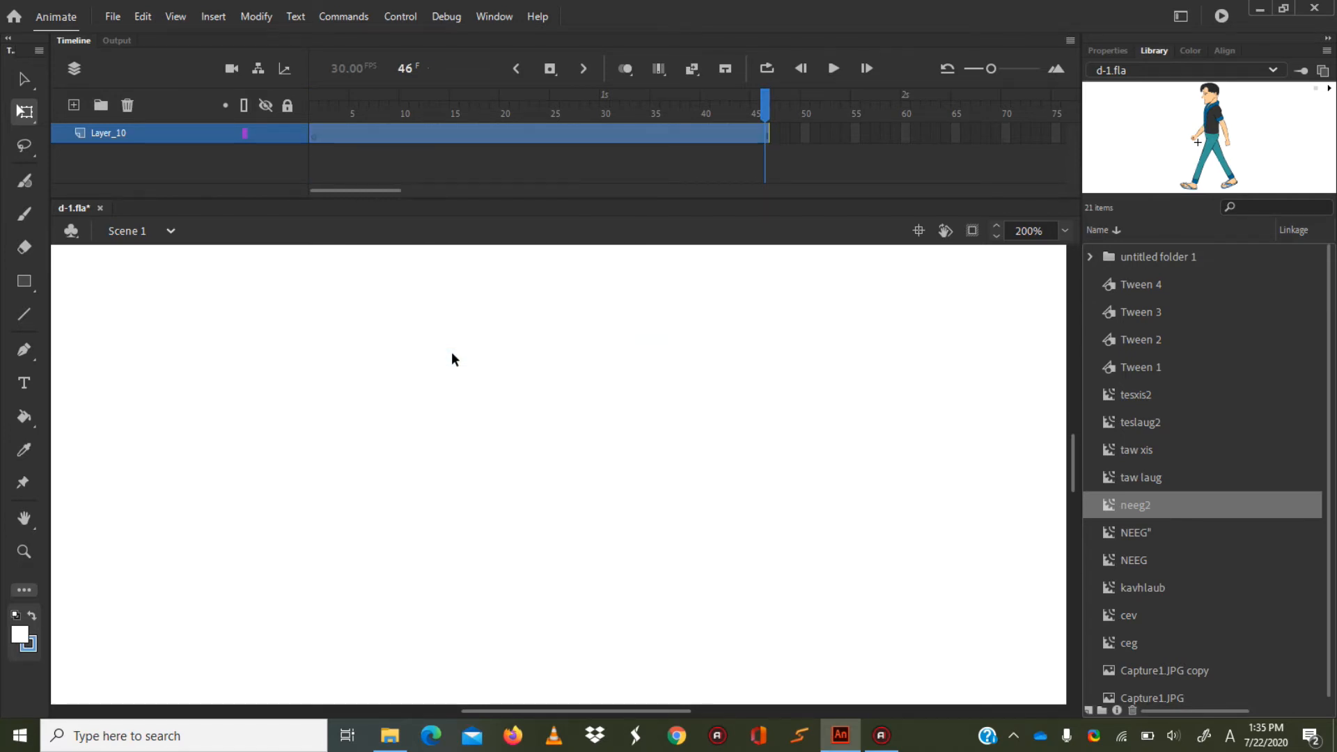
Create a new movie clip symbol named neeg3.
left_click(1088, 710)
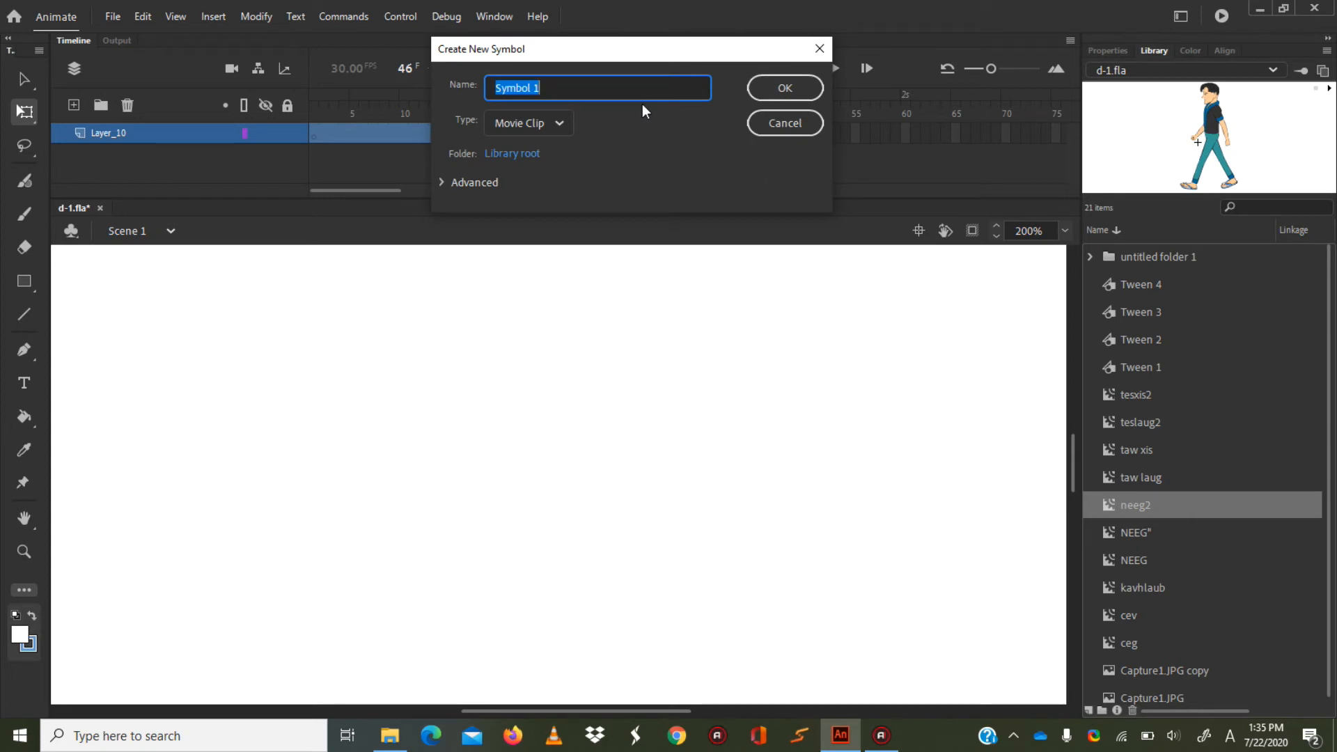
type("neeg3")
key("Return")
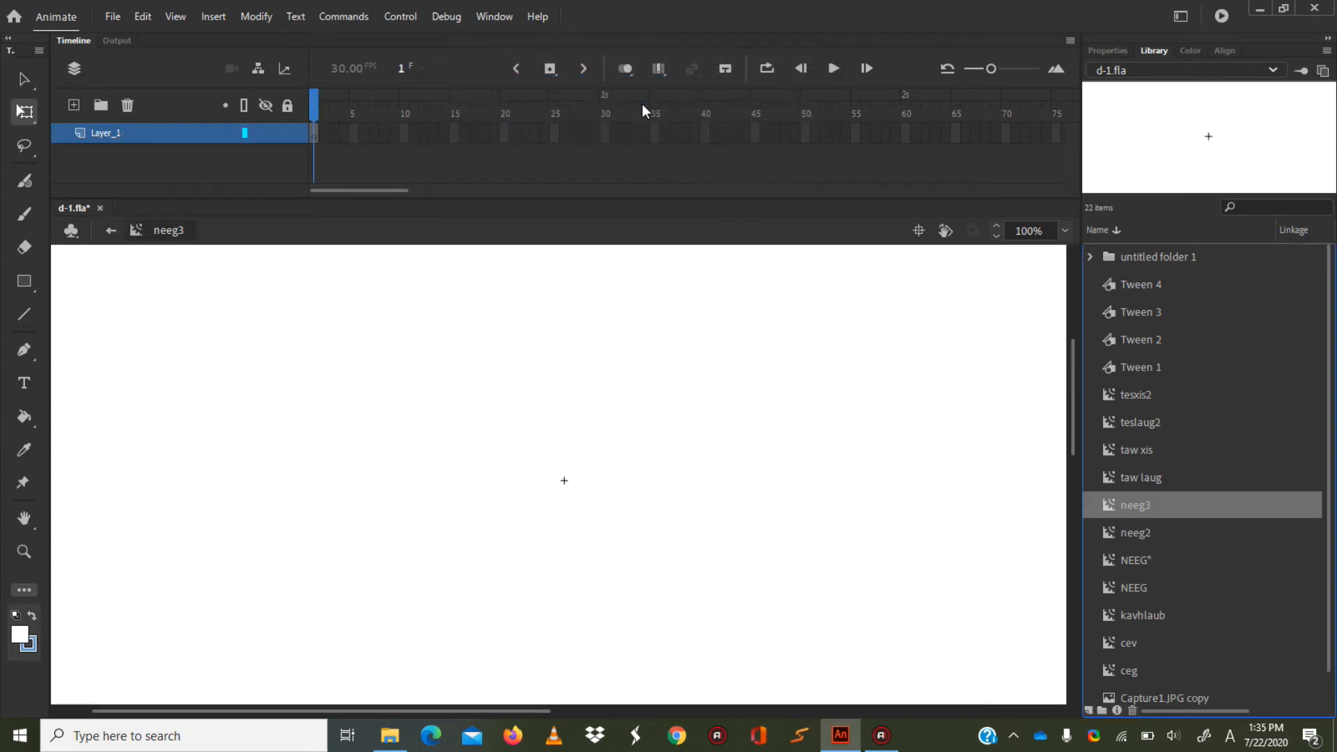
Paste the cut frames into neeg3's timeline at frame 1 and return to Scene 1.
right_click(315, 132)
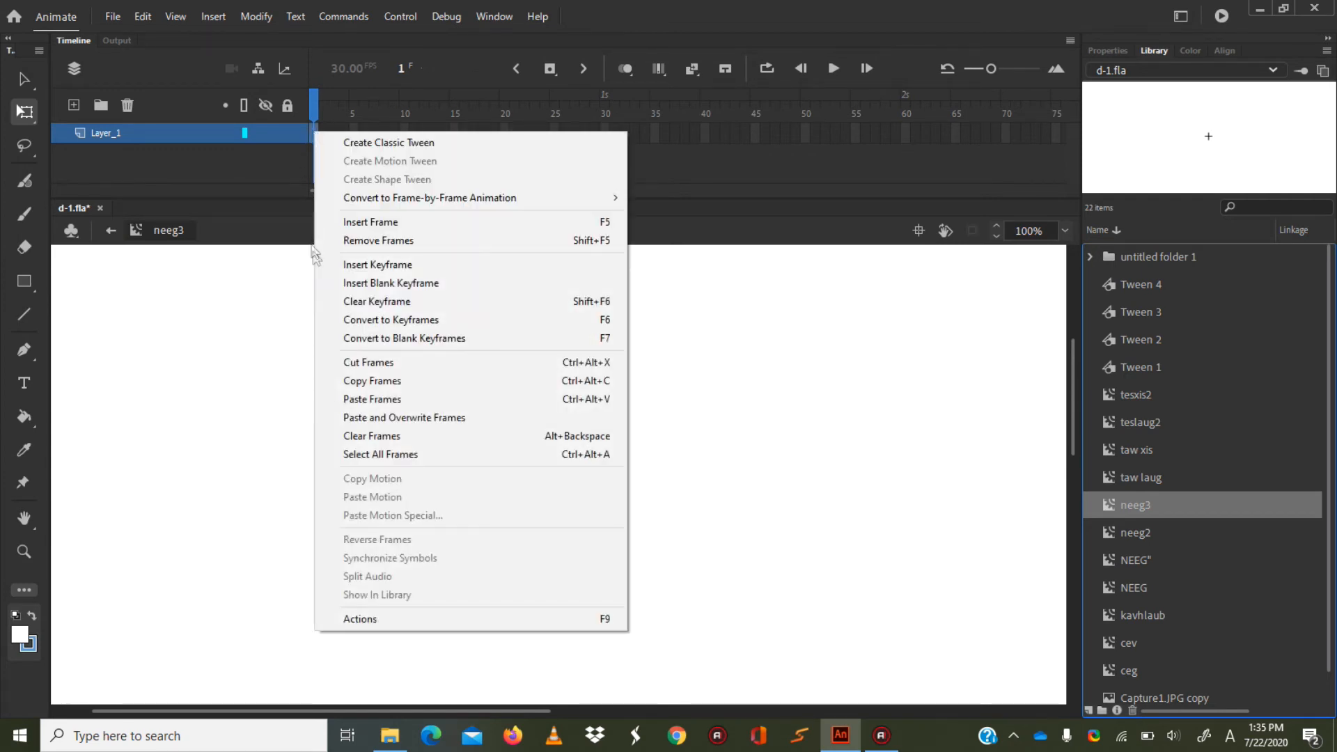
left_click(369, 399)
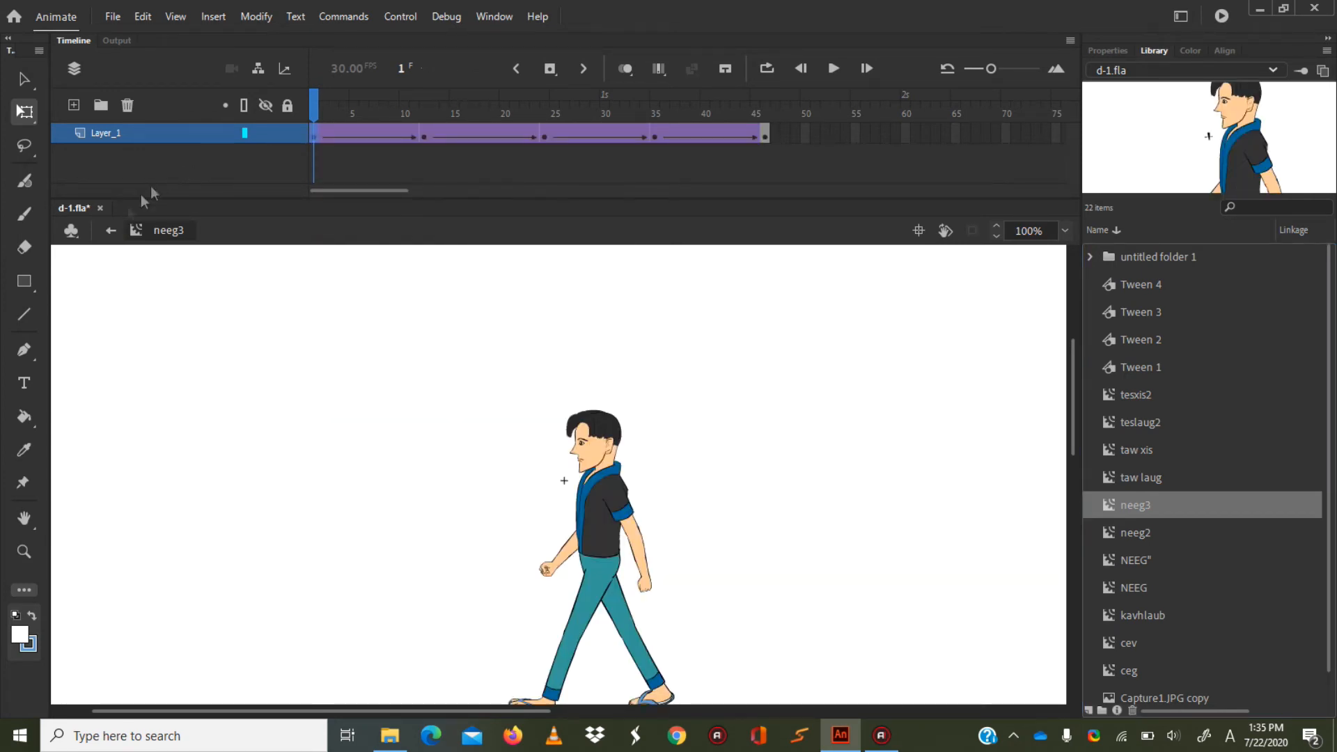
left_click(109, 231)
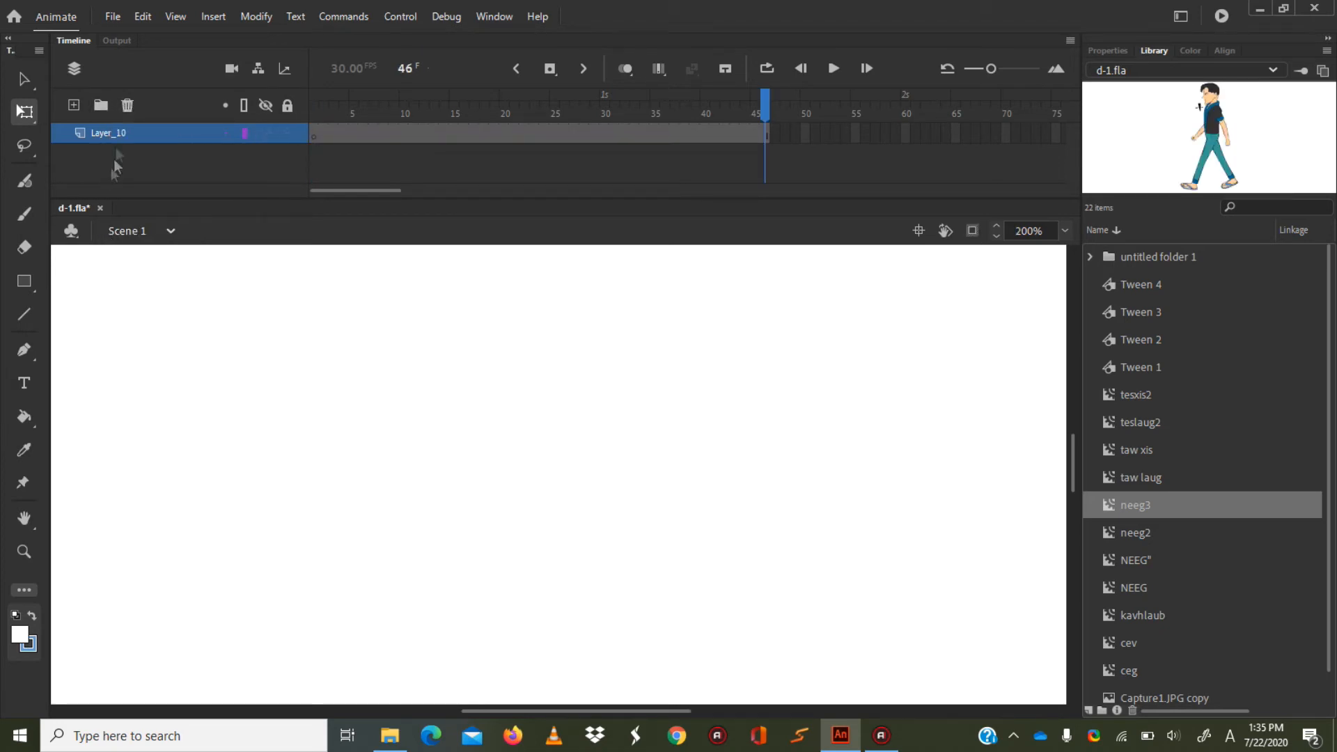
Add a new layer above Layer_10 and delete Layer_10.
left_click(74, 104)
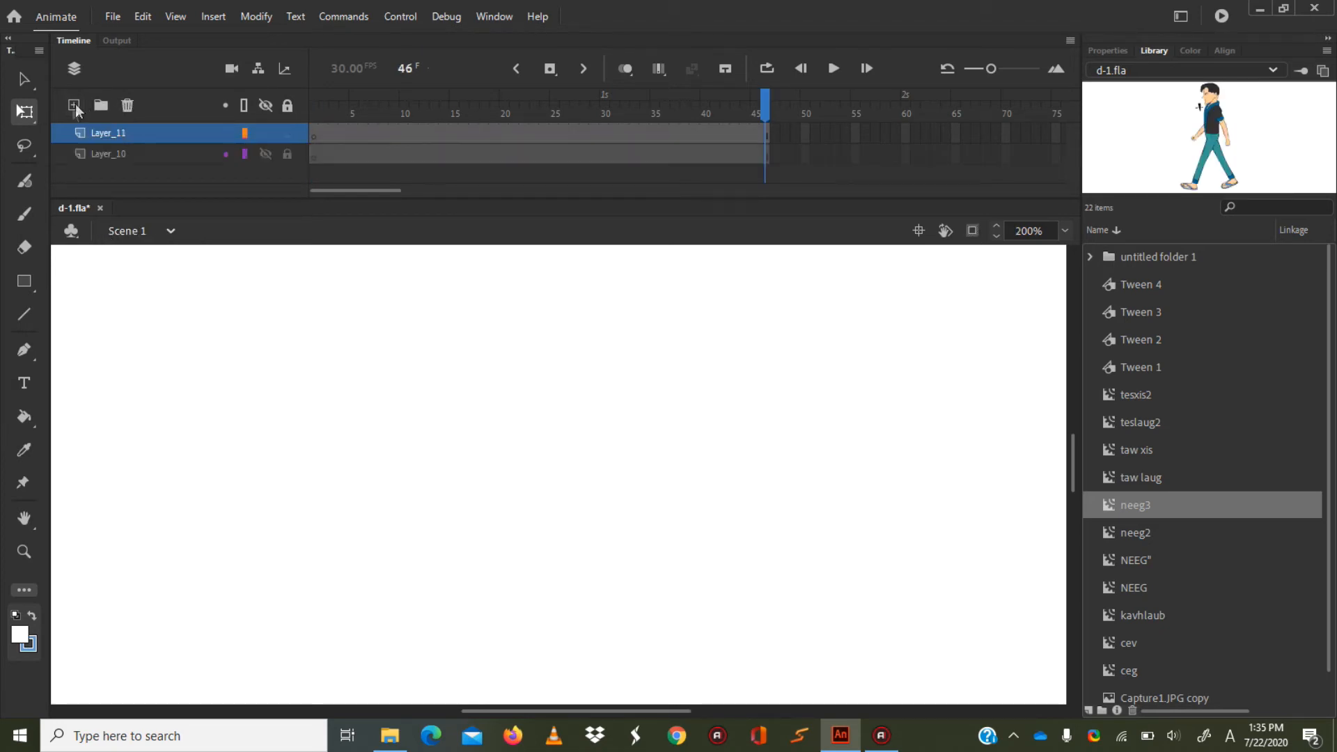
left_click(141, 152)
left_click(127, 105)
Place an instance of neeg3 from the library on the stage at frame 1 of Layer_11.
left_click(330, 132)
left_click_drag(321, 132, 313, 138)
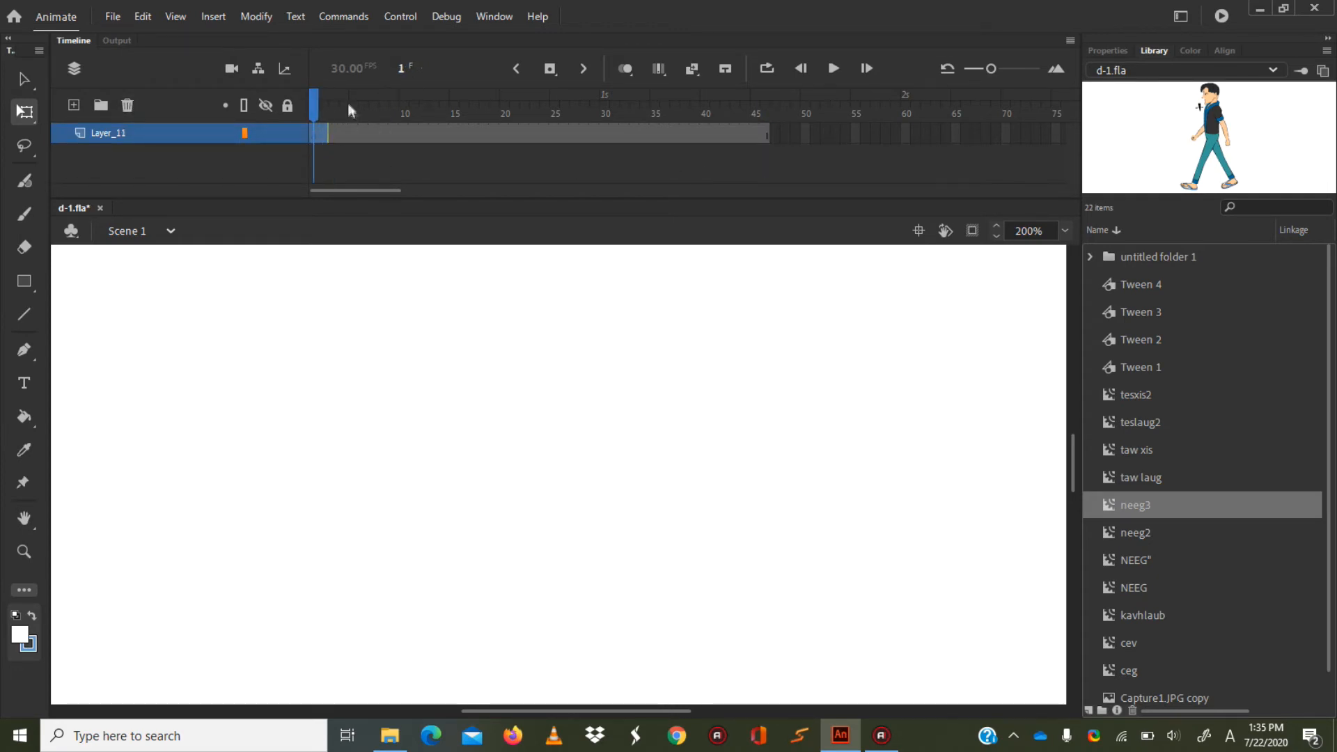
left_click(313, 110)
left_click_drag(1136, 504, 578, 466)
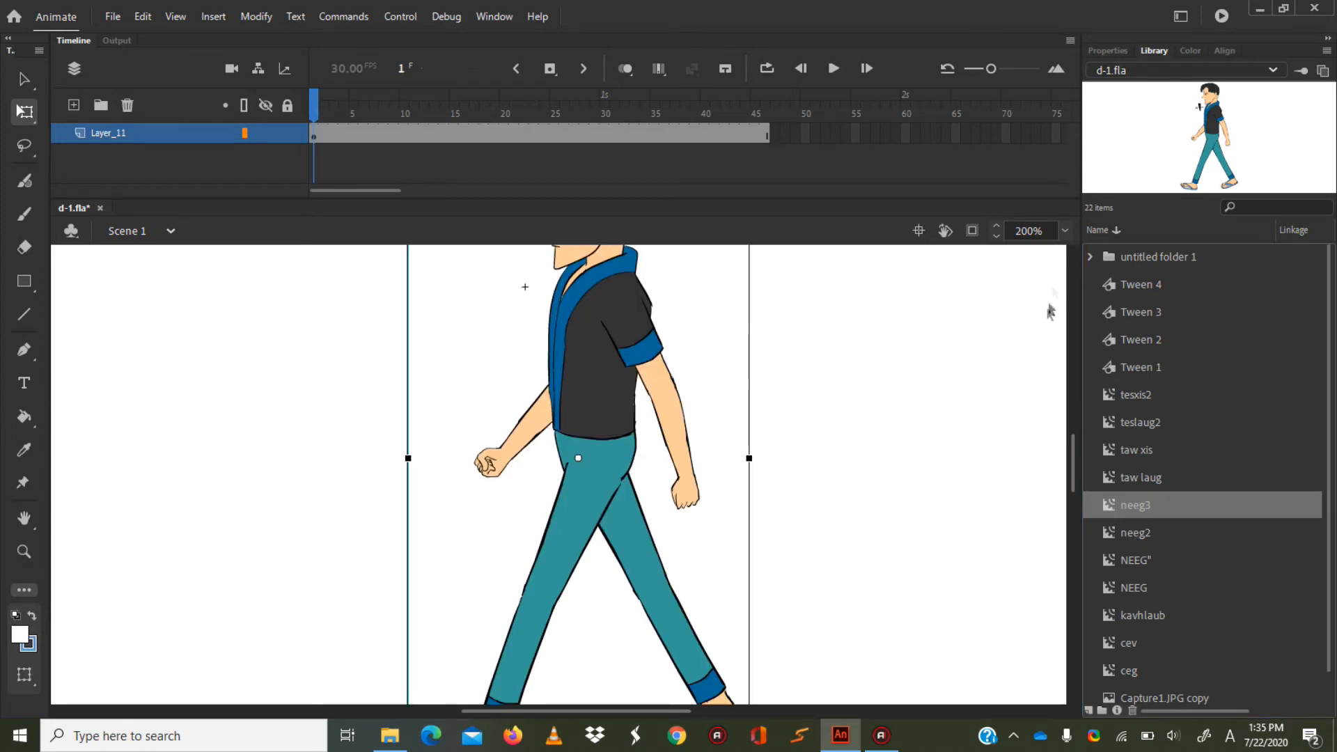
Move the neeg3 instance so the character's feet stand just above the stage's lower edge, near its horizontal centre.
left_click(1065, 230)
left_click(1086, 358)
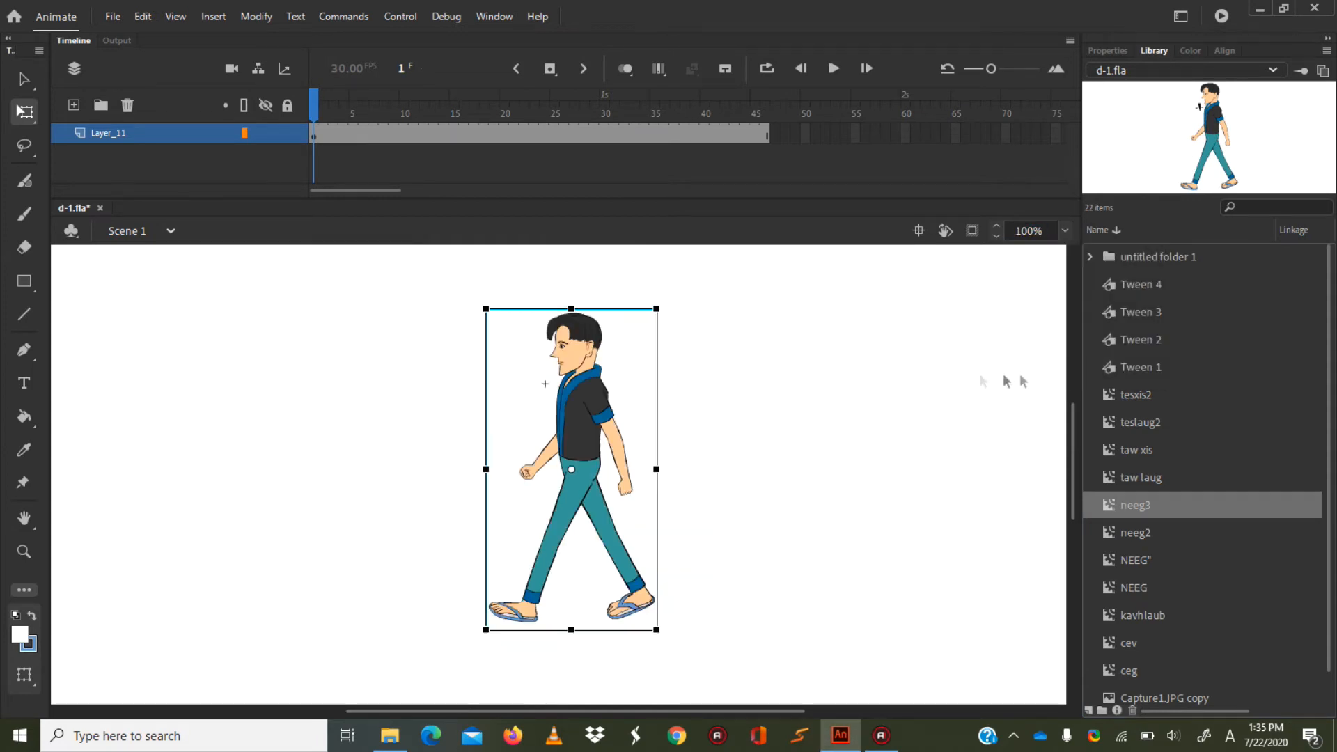
left_click_drag(553, 419, 522, 454)
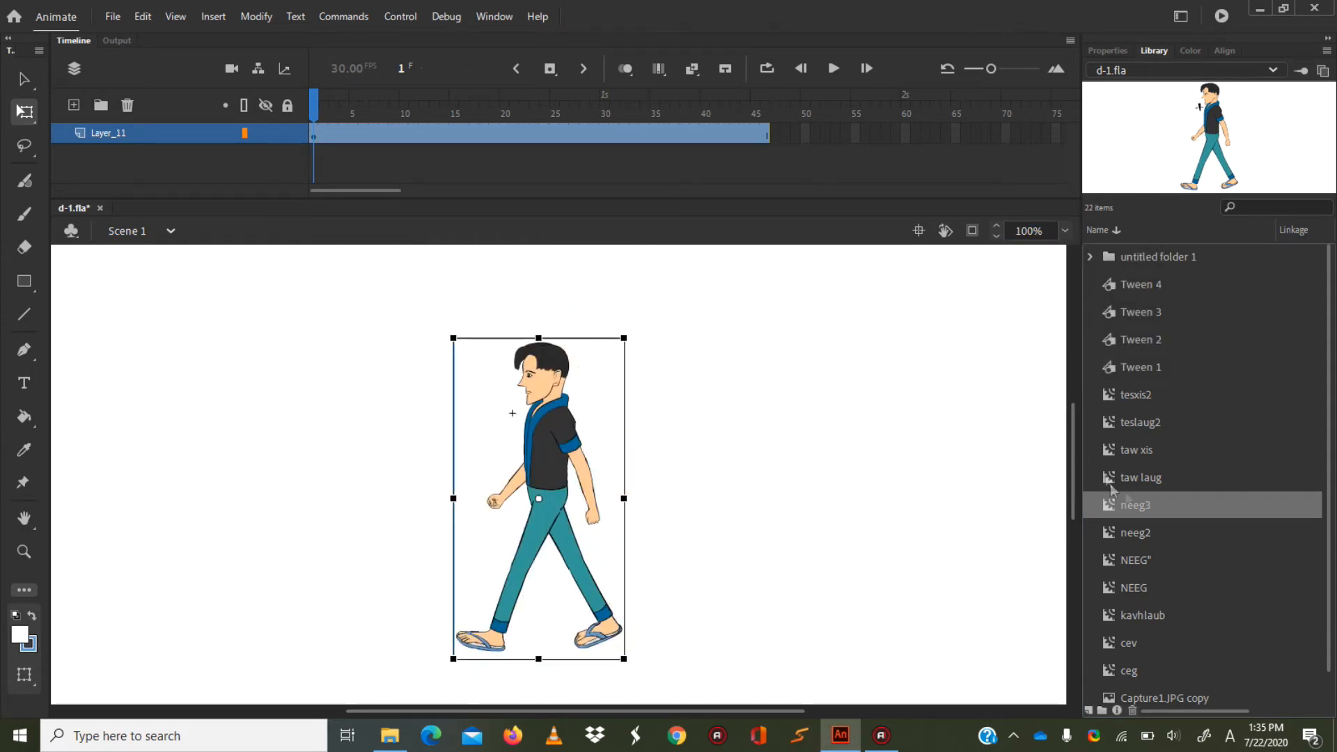
mouse_move(1078, 460)
left_mouse_down()
mouse_move(1078, 492)
mouse_move(1078, 467)
left_mouse_up()
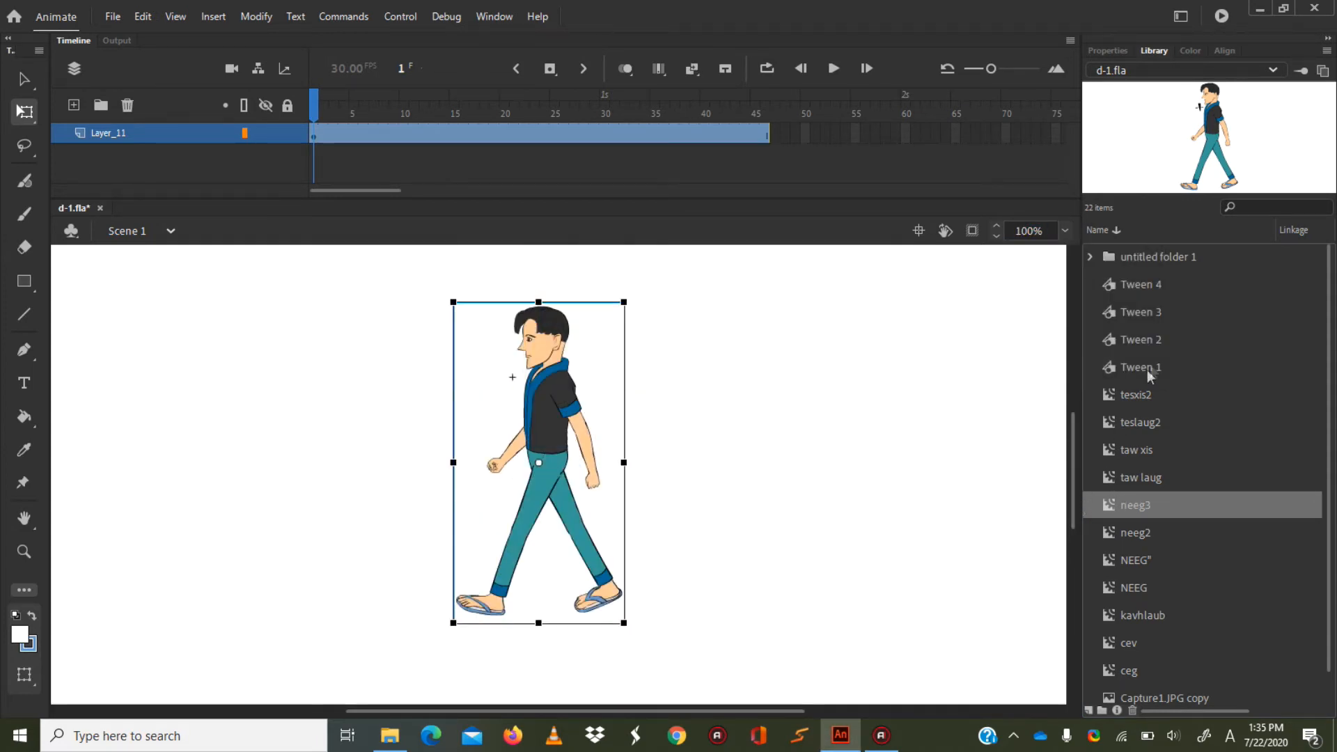
left_click(1065, 231)
left_click(1084, 341)
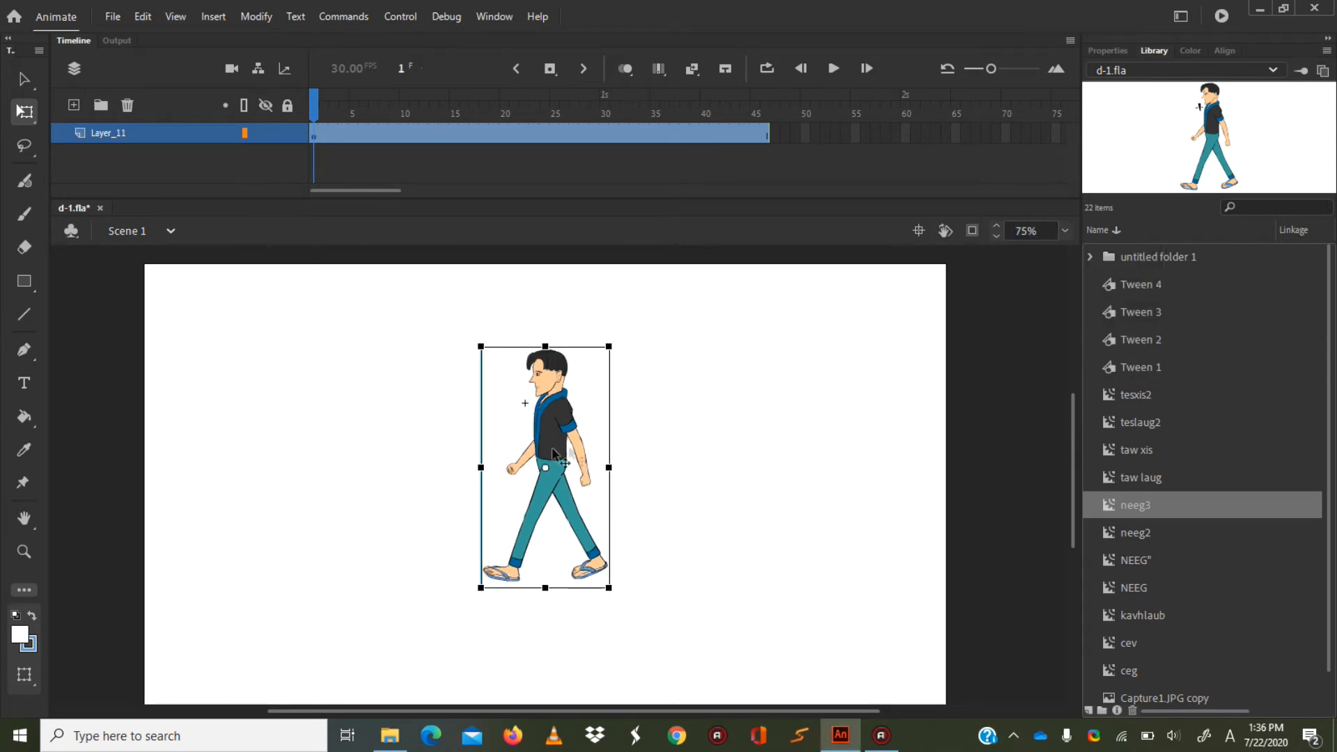
left_click_drag(548, 433, 596, 514)
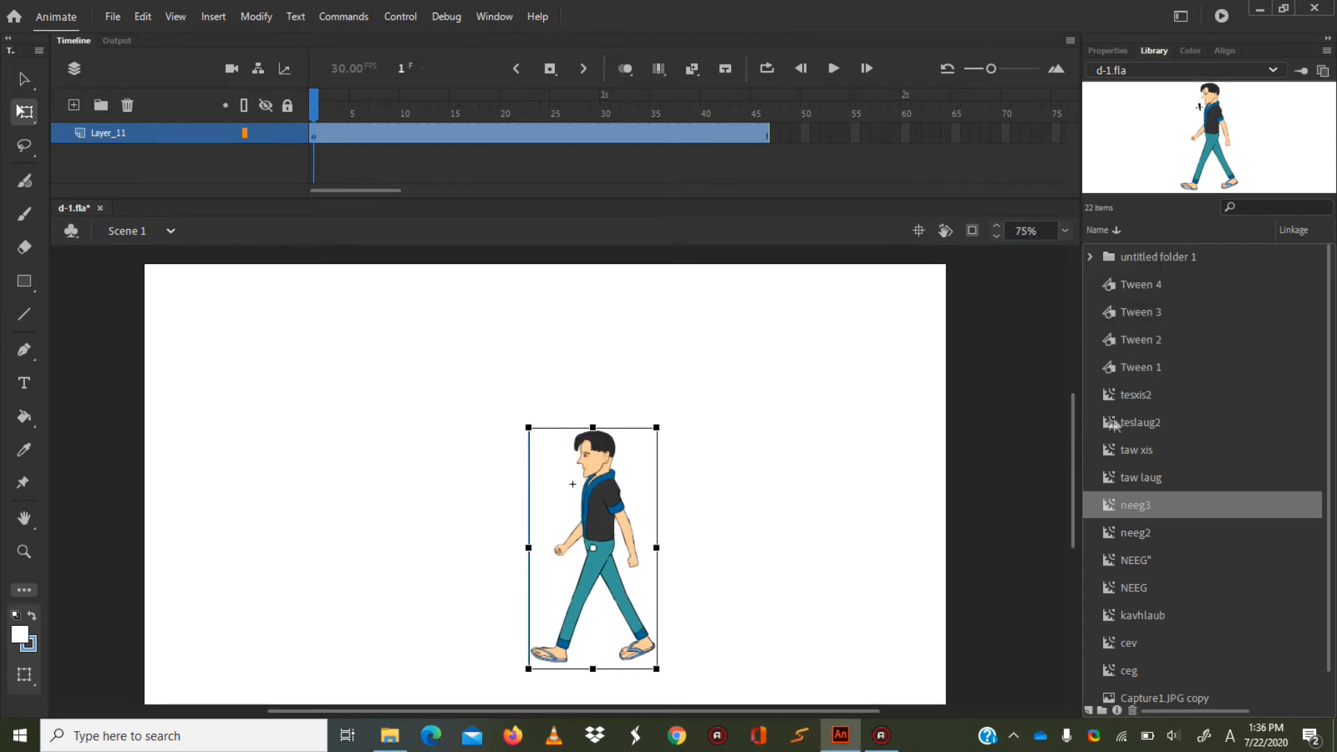
left_click_drag(1078, 422, 1077, 445)
left_click_drag(592, 432, 558, 456)
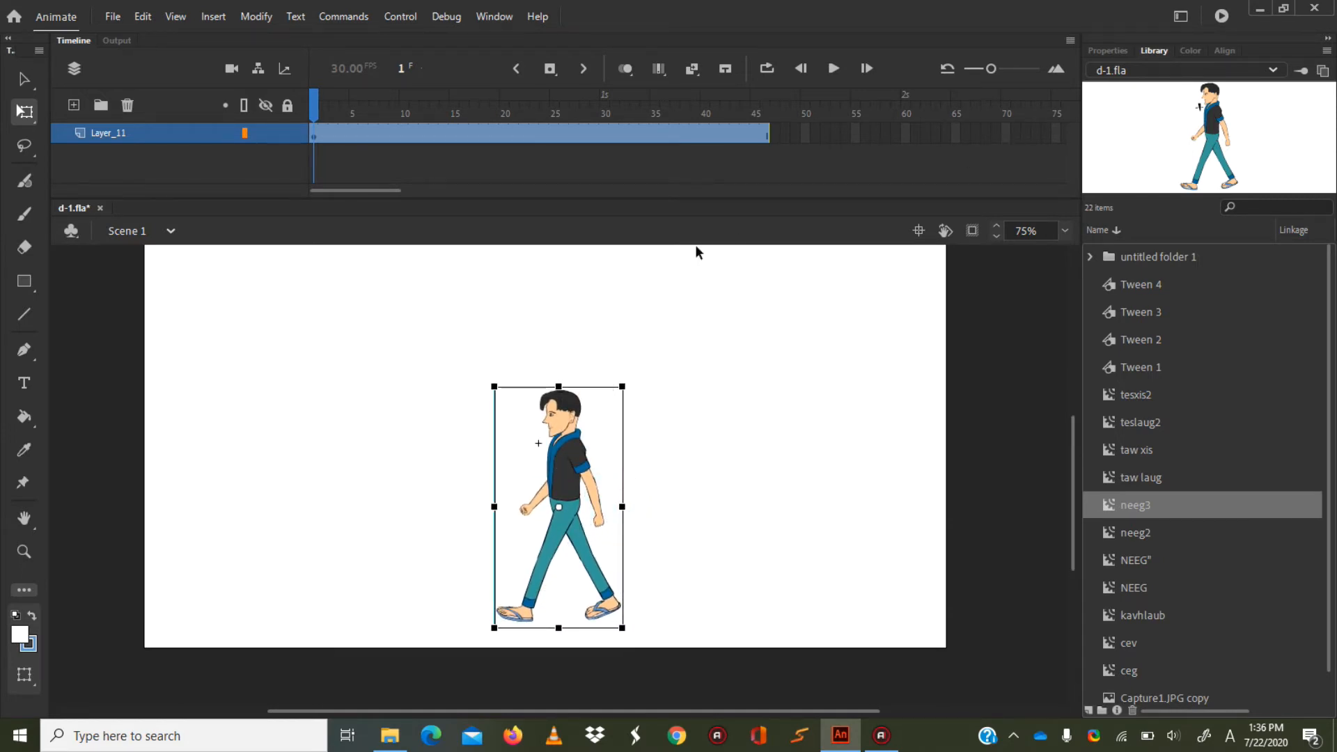
Extend Layer_11 to frame 100 by inserting a frame.
left_click_drag(376, 186, 427, 195)
right_click(927, 133)
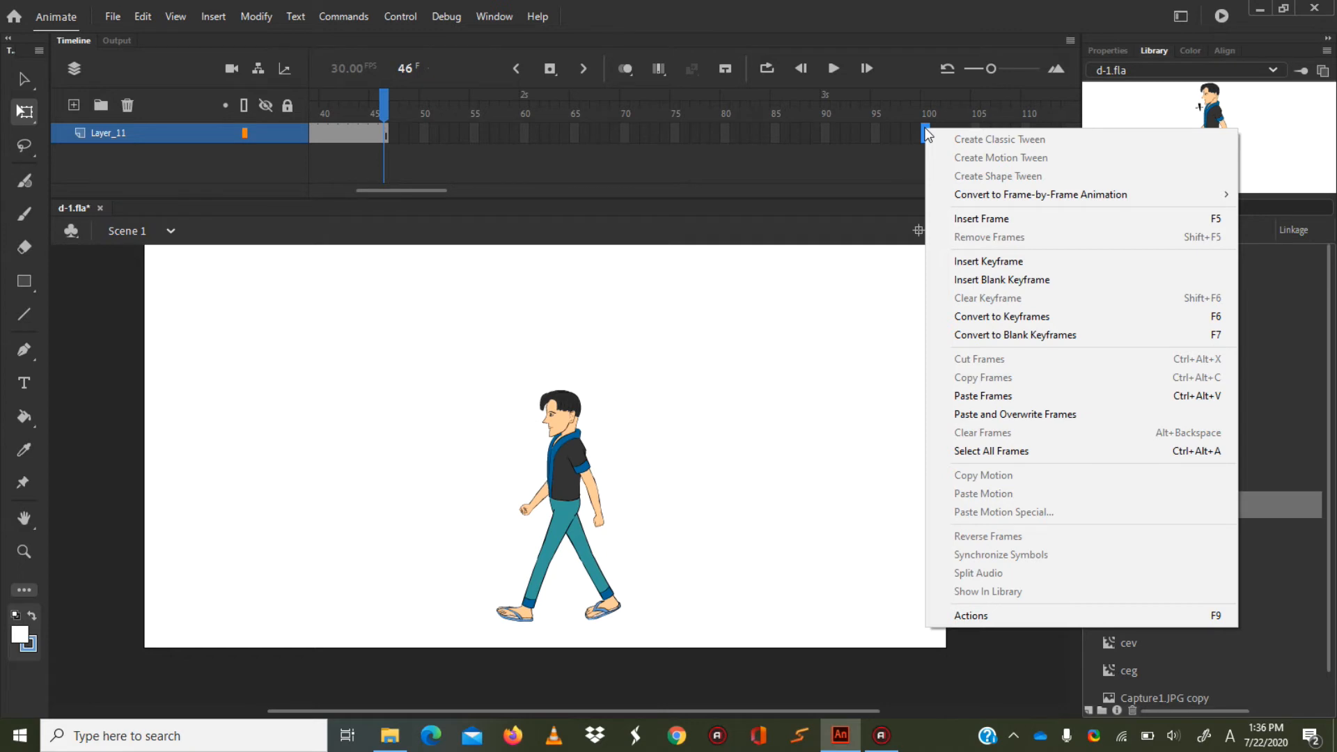
left_click(975, 218)
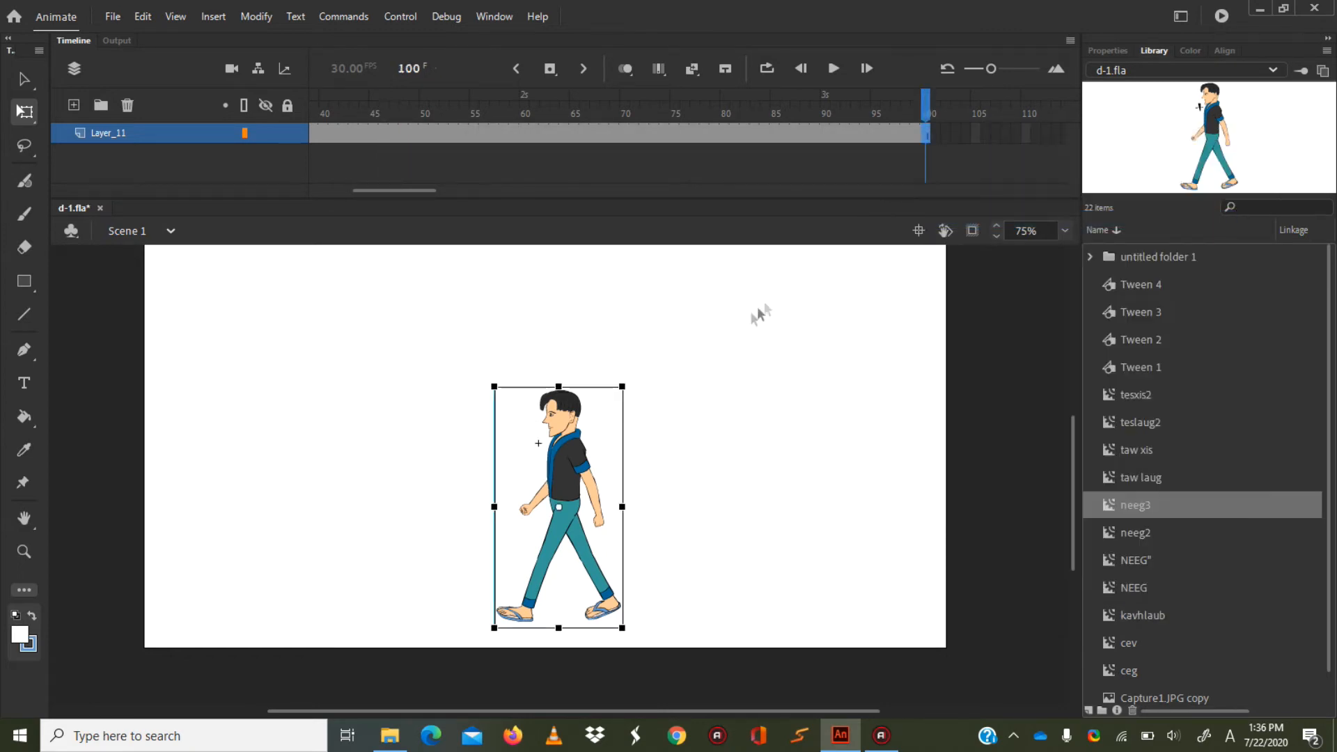
Extend Layer_11 to frame 150 by inserting a frame.
left_click_drag(398, 191, 446, 197)
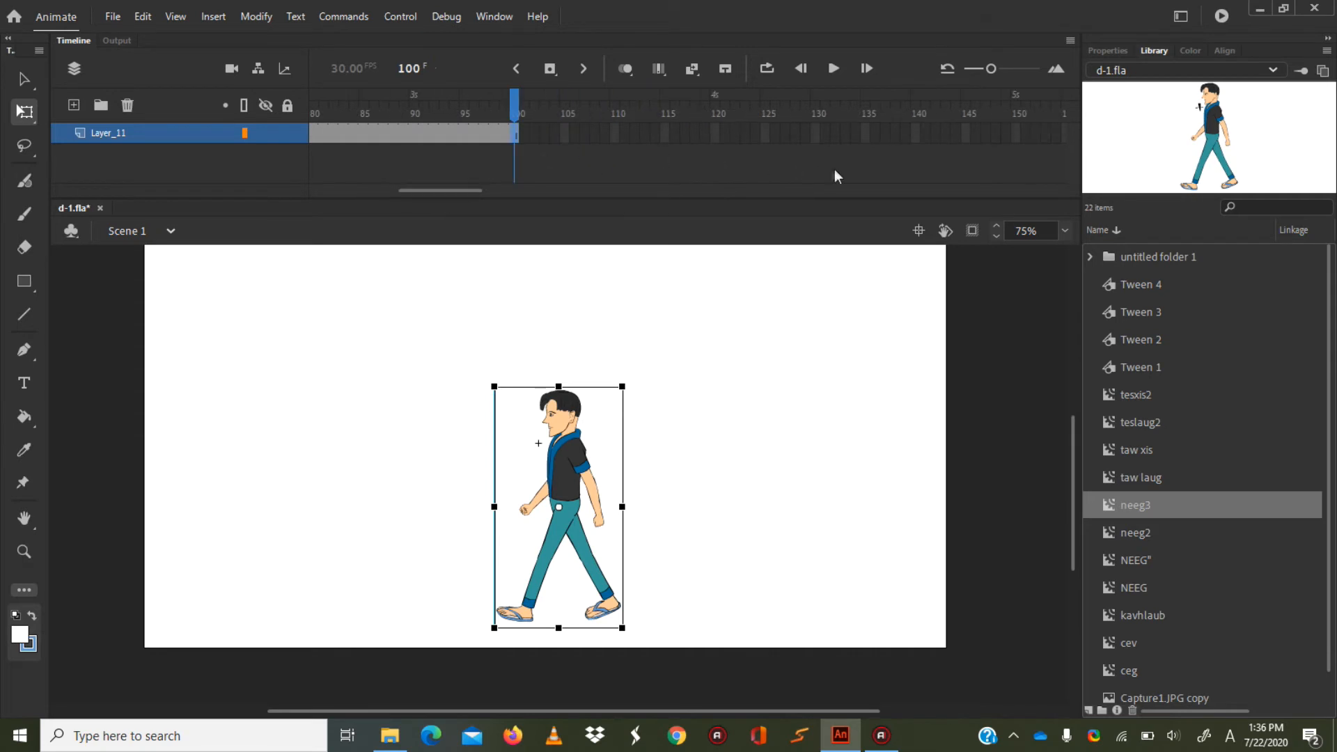
left_click_drag(450, 192, 468, 193)
right_click(860, 132)
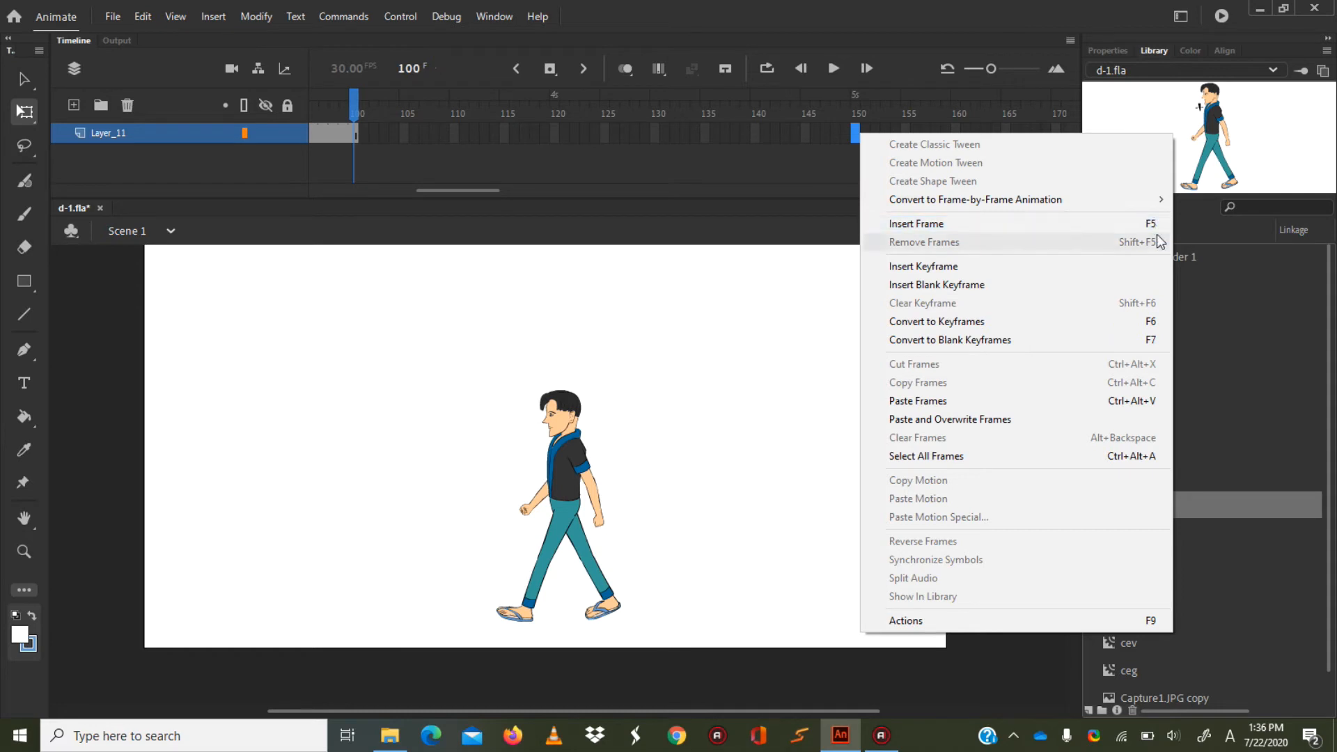
left_click(1064, 230)
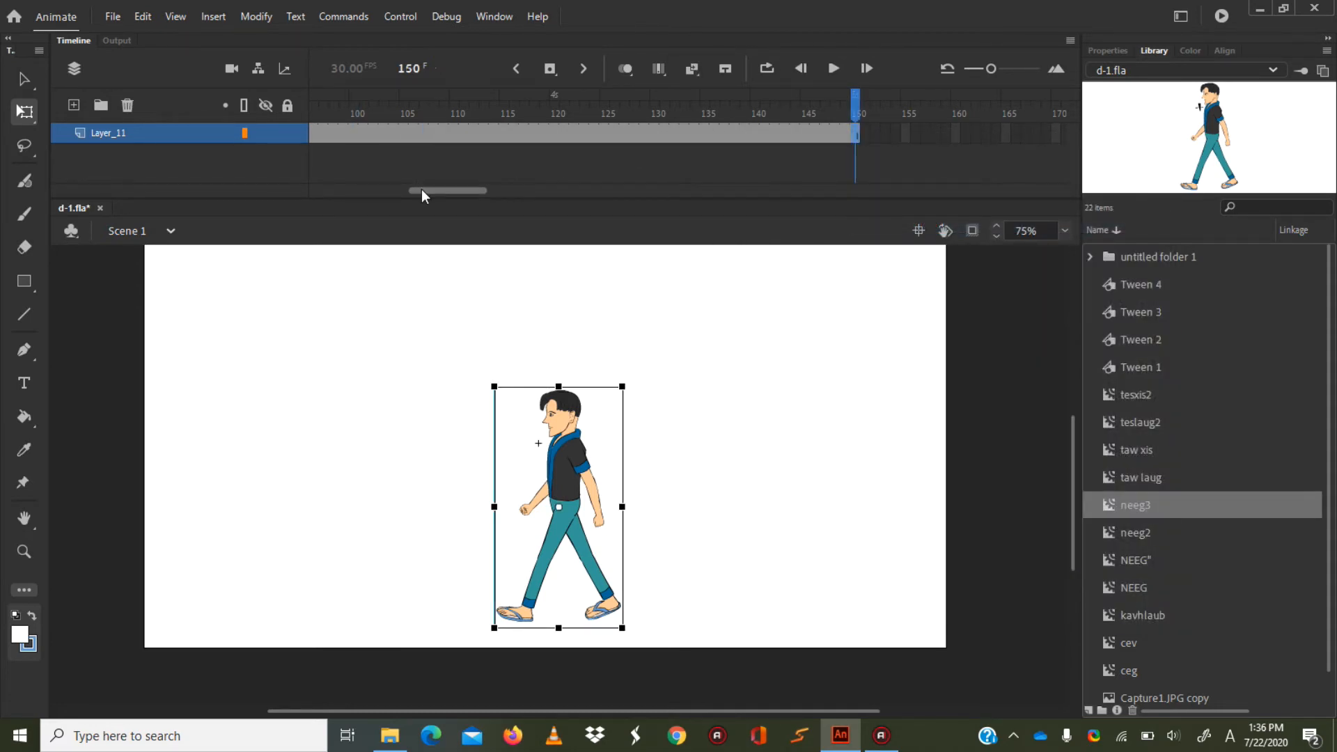
Return to frame 1, test the movie to check the walk cycle, and close the preview.
left_click_drag(425, 193, 327, 193)
left_click(315, 112)
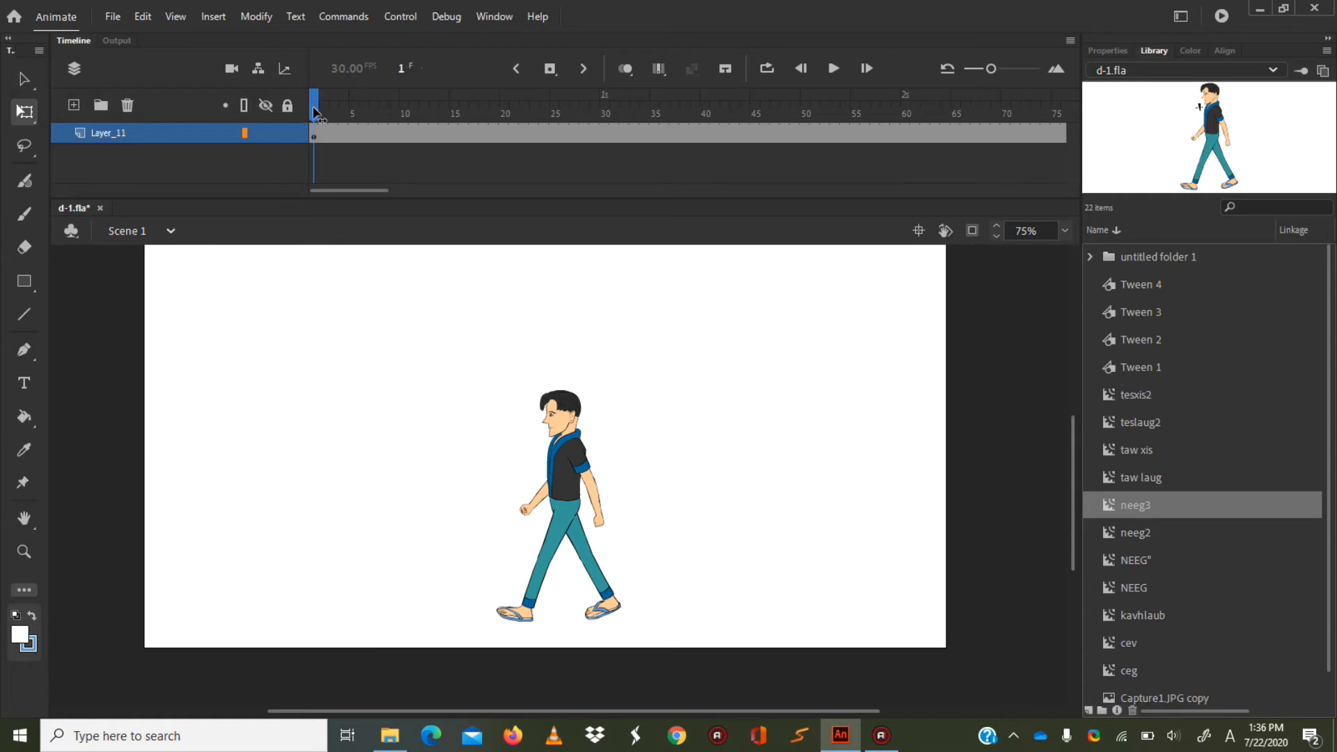
key("ctrl+Return")
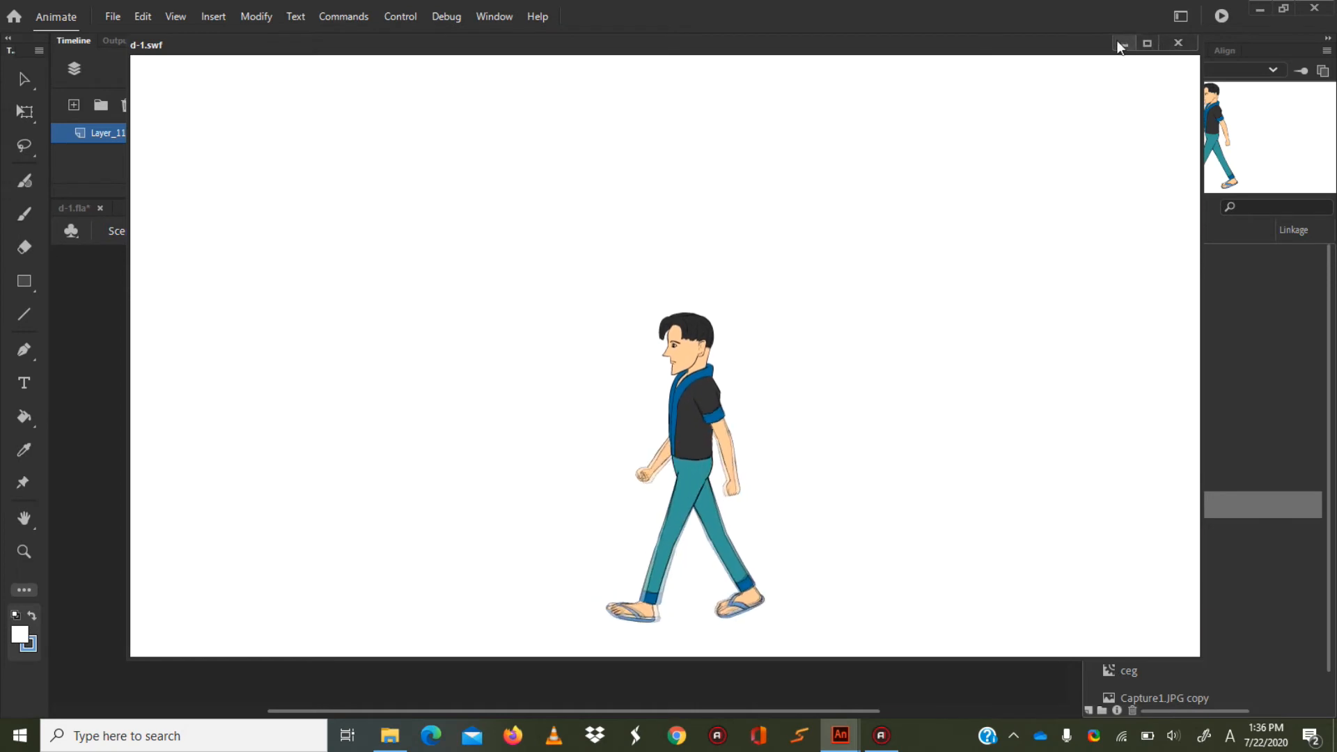
left_click(1175, 45)
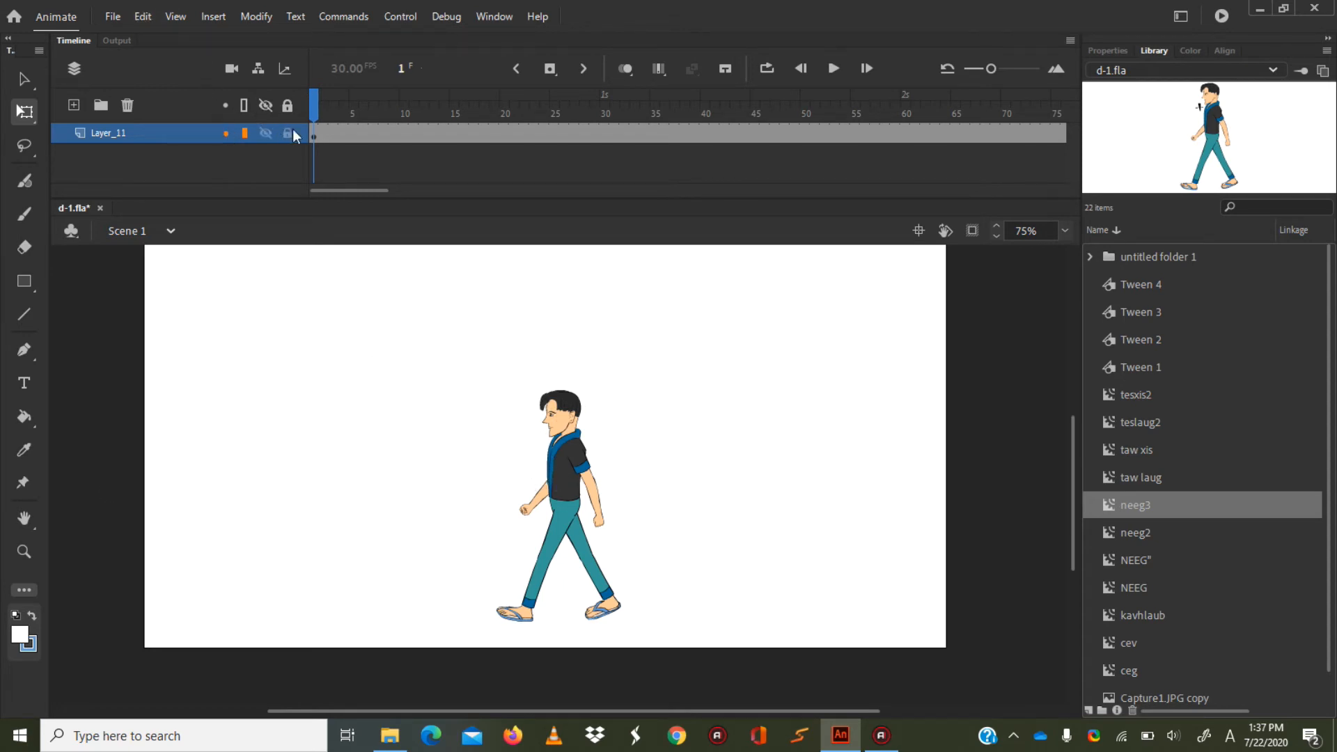
Add a new layer beneath Layer_11 and rename Layer_11 as neeg3.
left_click(73, 104)
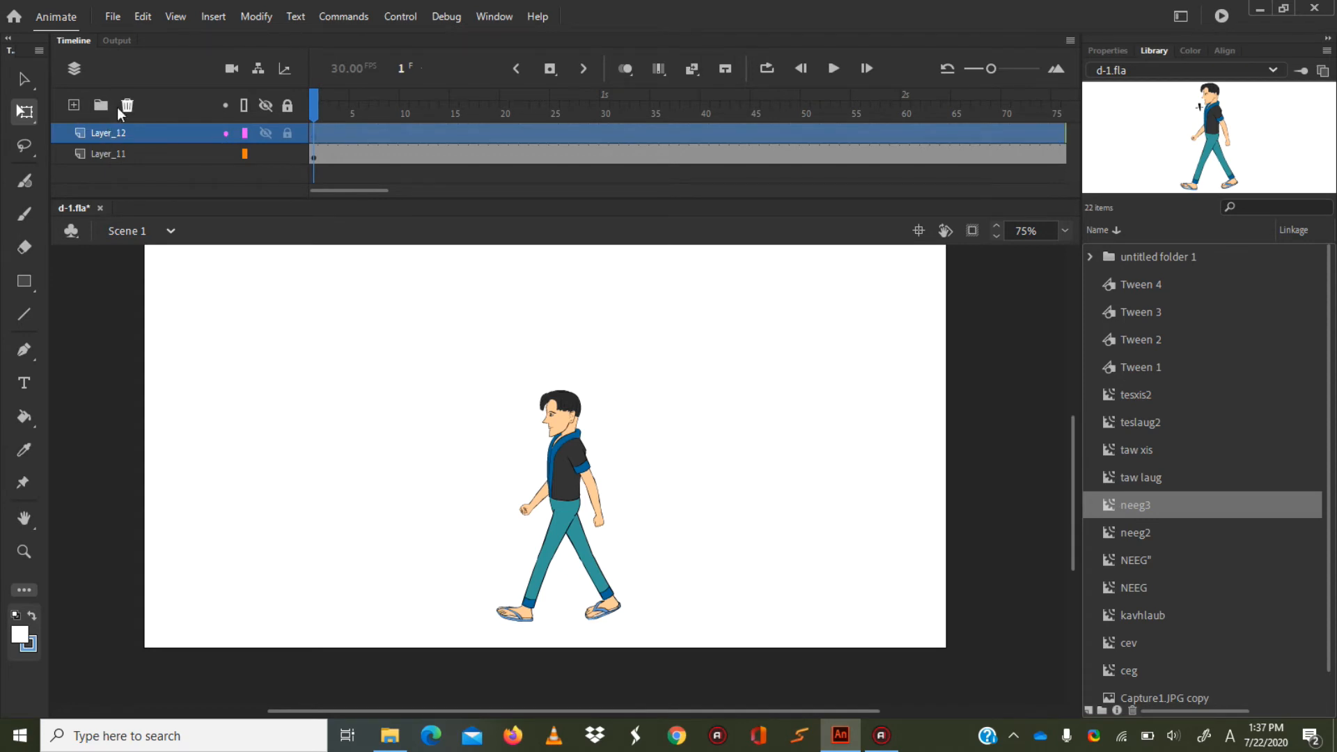
left_click_drag(108, 128, 109, 160)
left_click(120, 131)
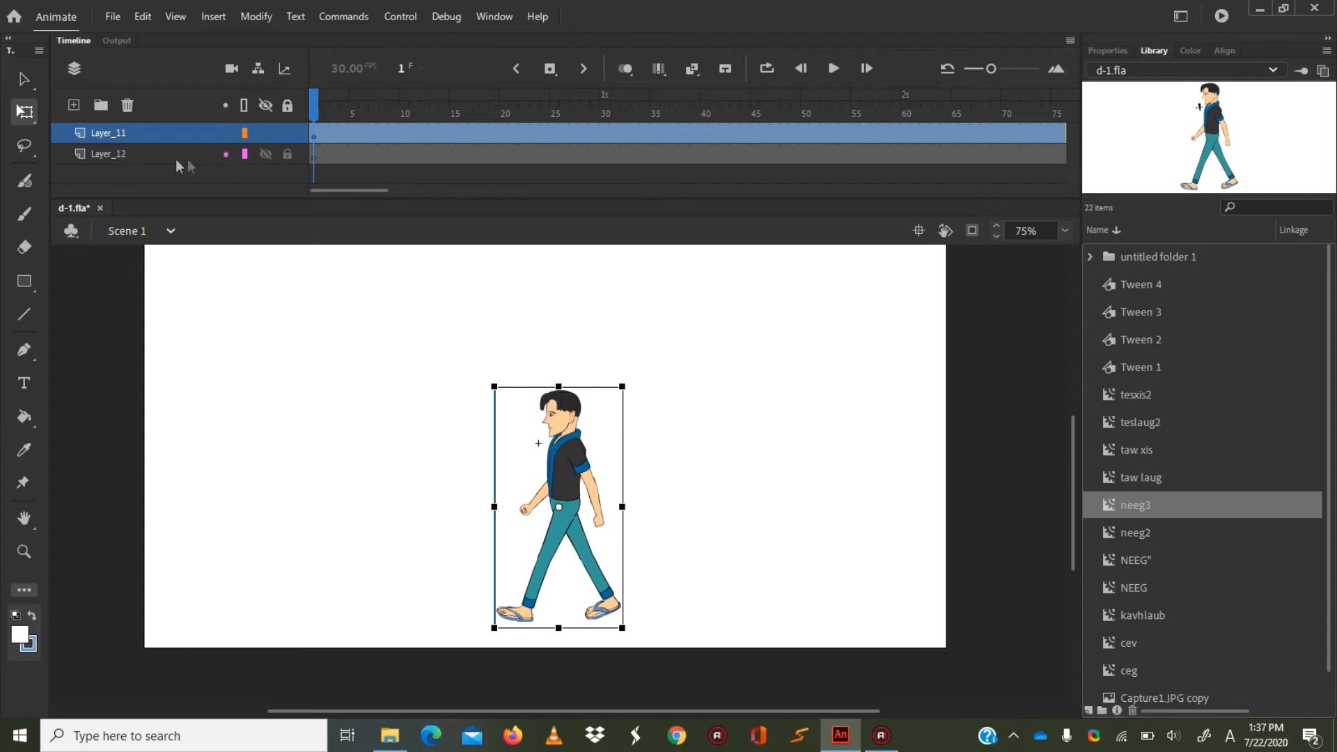
double_click(110, 130)
type("neeg3")
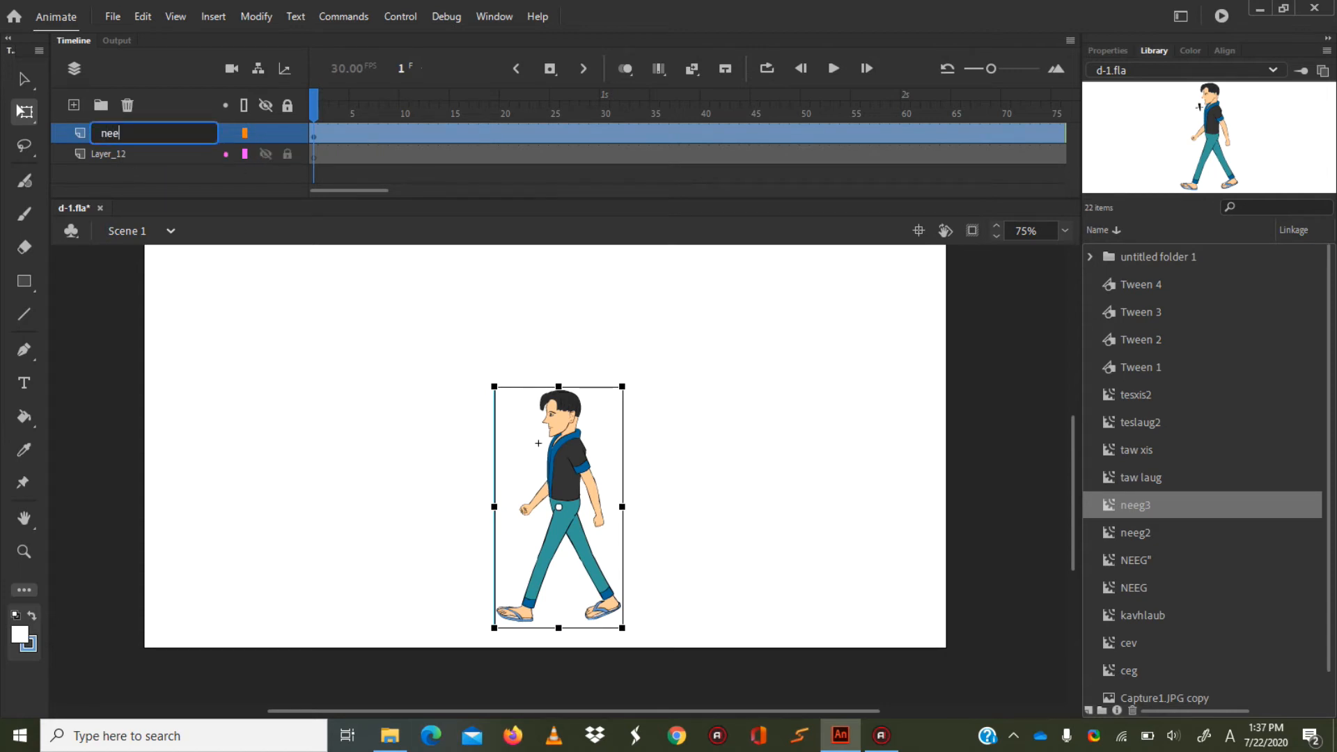
key("Return")
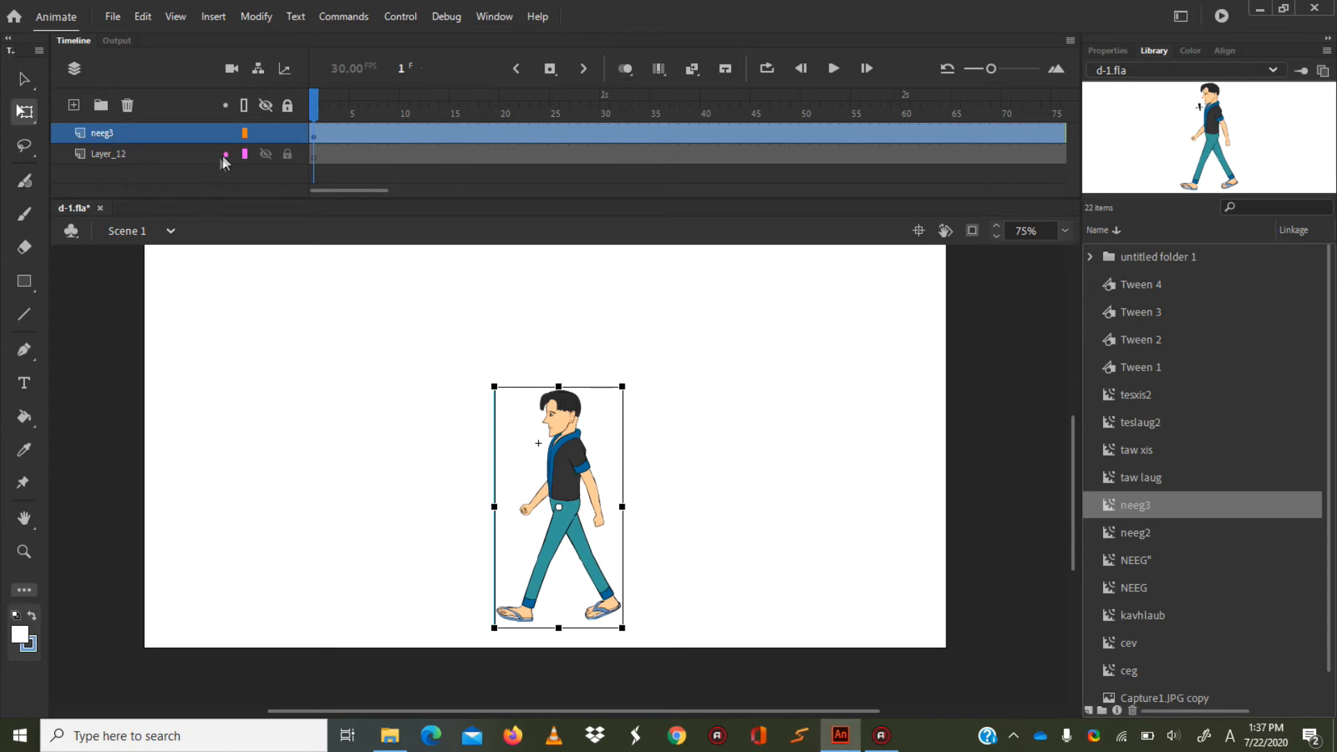
Import Capture1.JPG from the Desktop onto the stage in Layer_12, without replacing existing library items.
left_click(187, 156)
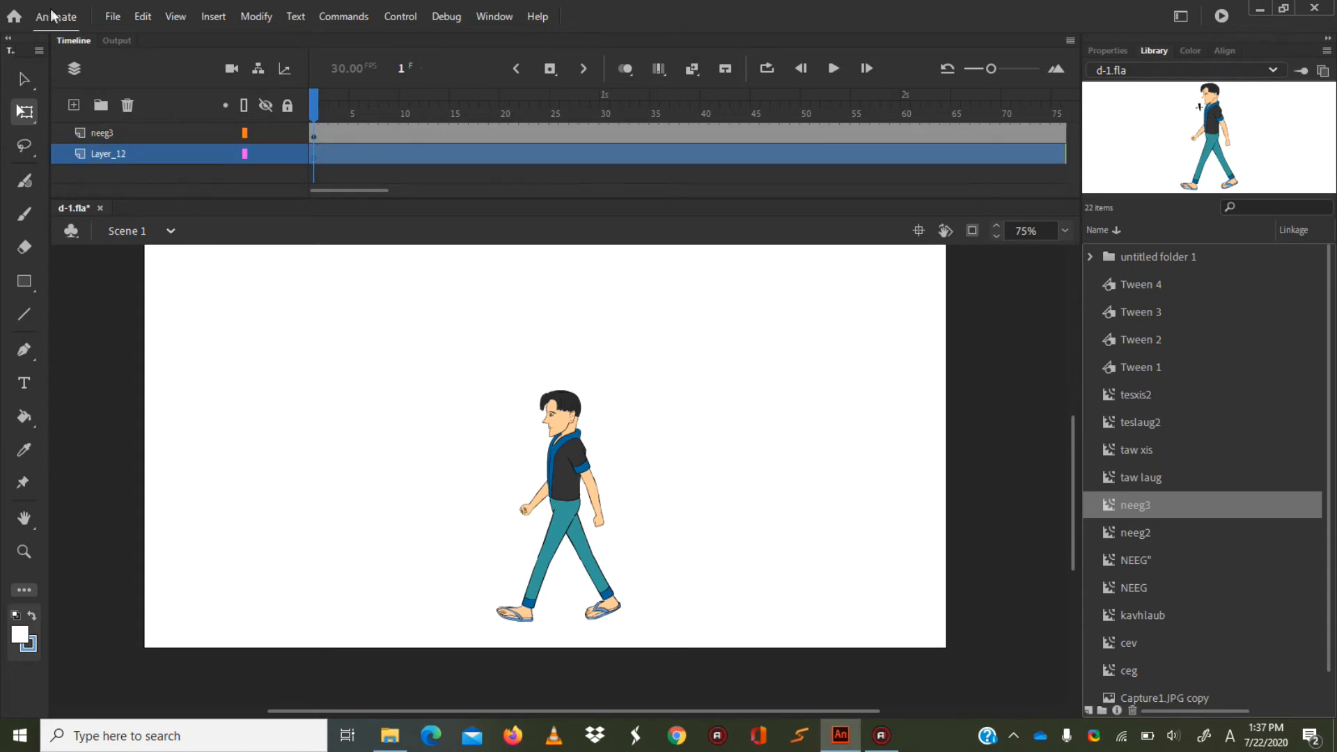
left_click(104, 17)
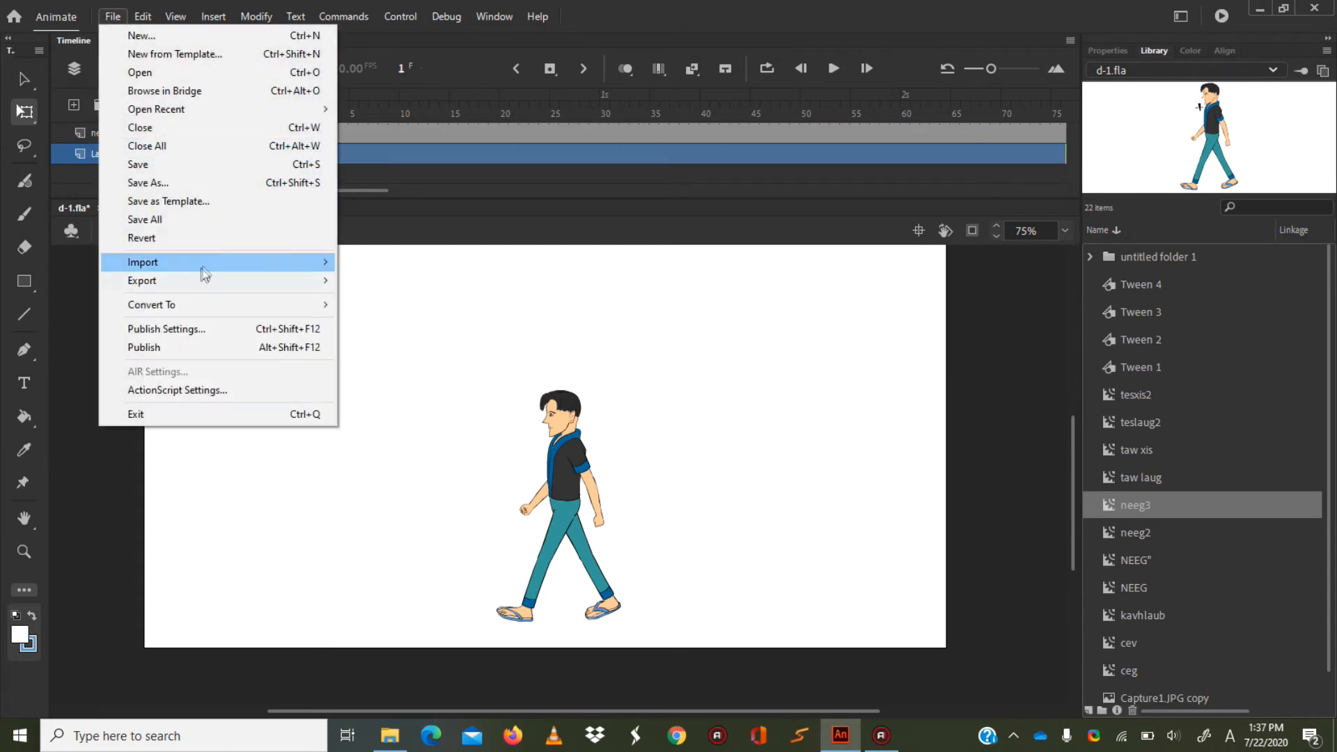
mouse_move(300, 269)
left_click(442, 265)
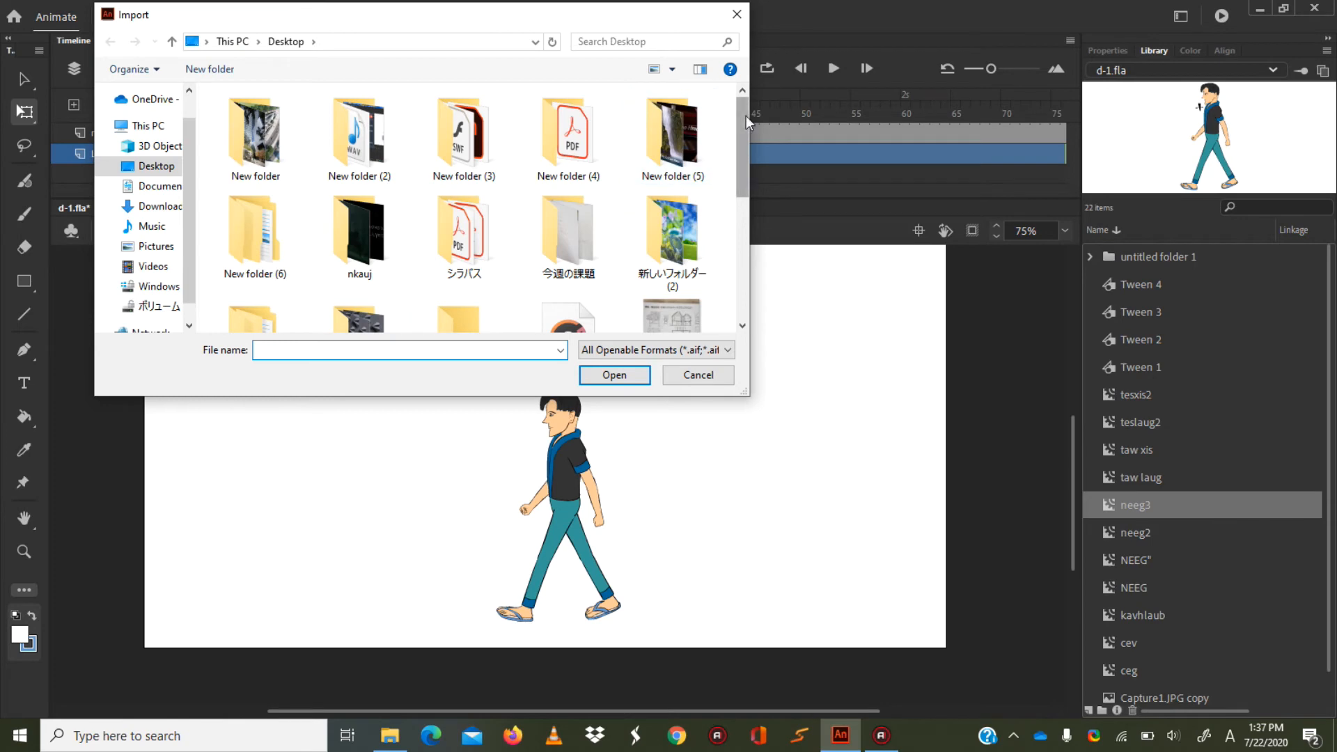
left_click_drag(741, 143, 741, 273)
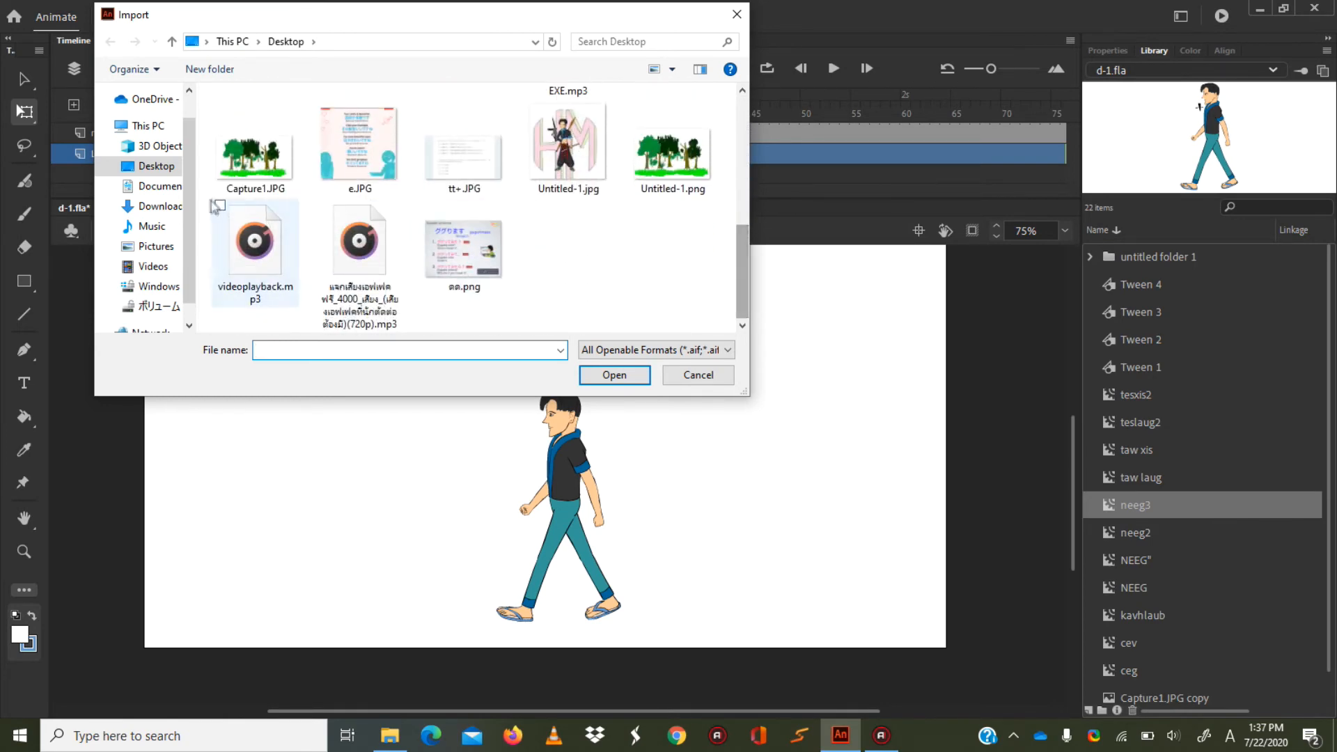
left_click(242, 170)
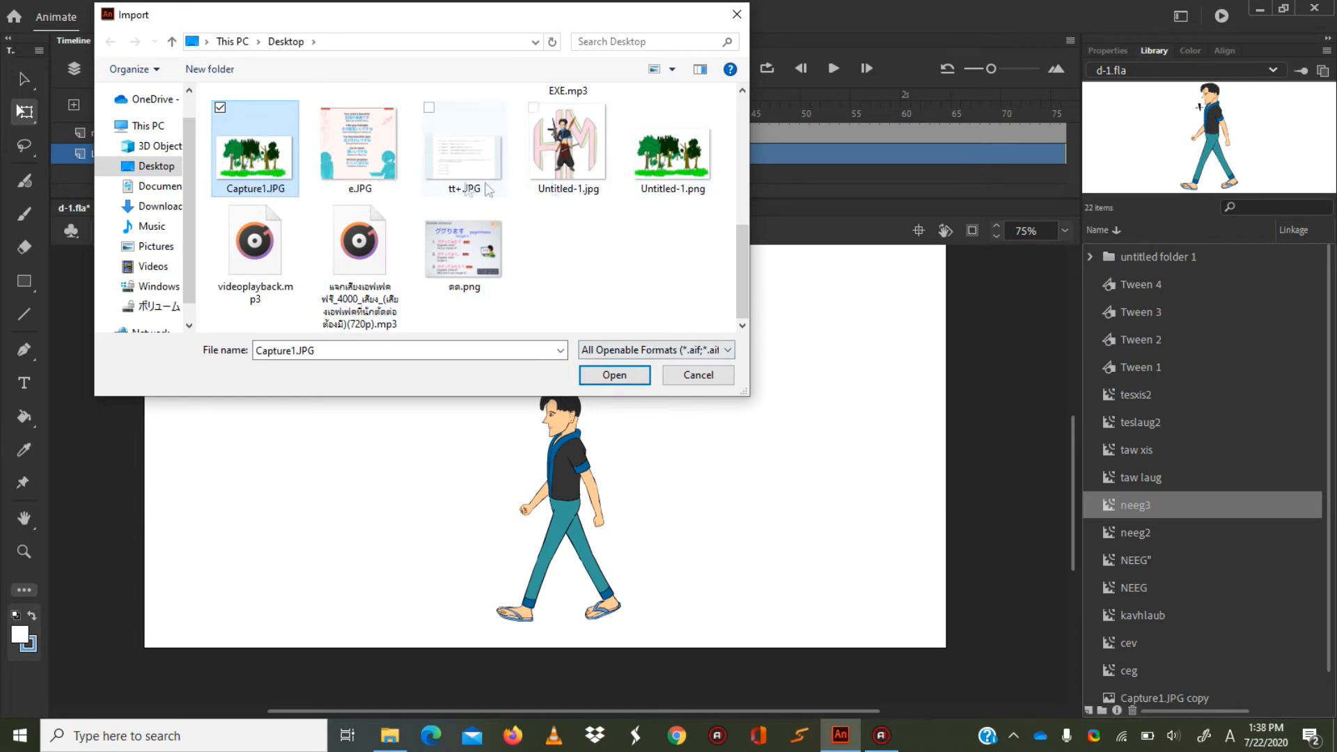
left_click(650, 374)
left_click(714, 407)
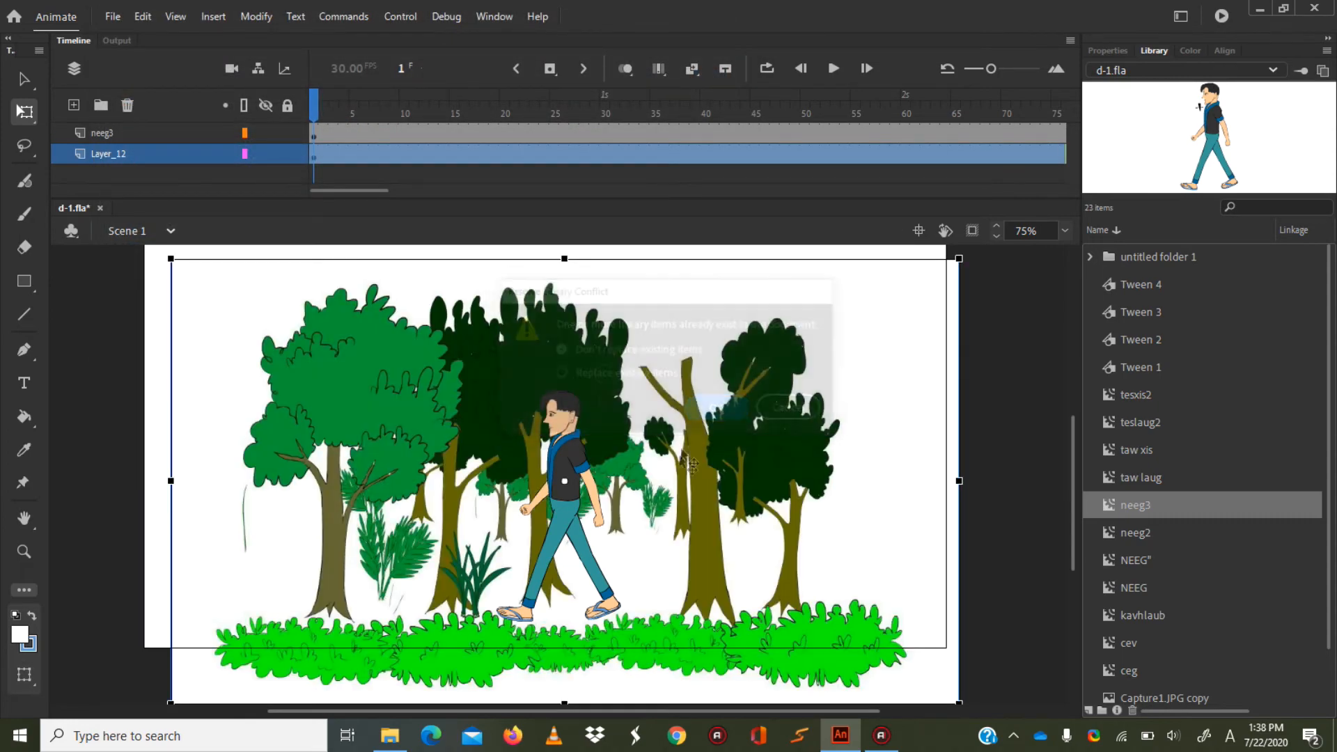
Move the forest image at frame 1 off the stage's left side, leaving only its right edge overlapping the stage.
left_click_drag(699, 450, 8, 422)
left_click_drag(527, 710, 469, 711)
left_click_drag(164, 411, 130, 409)
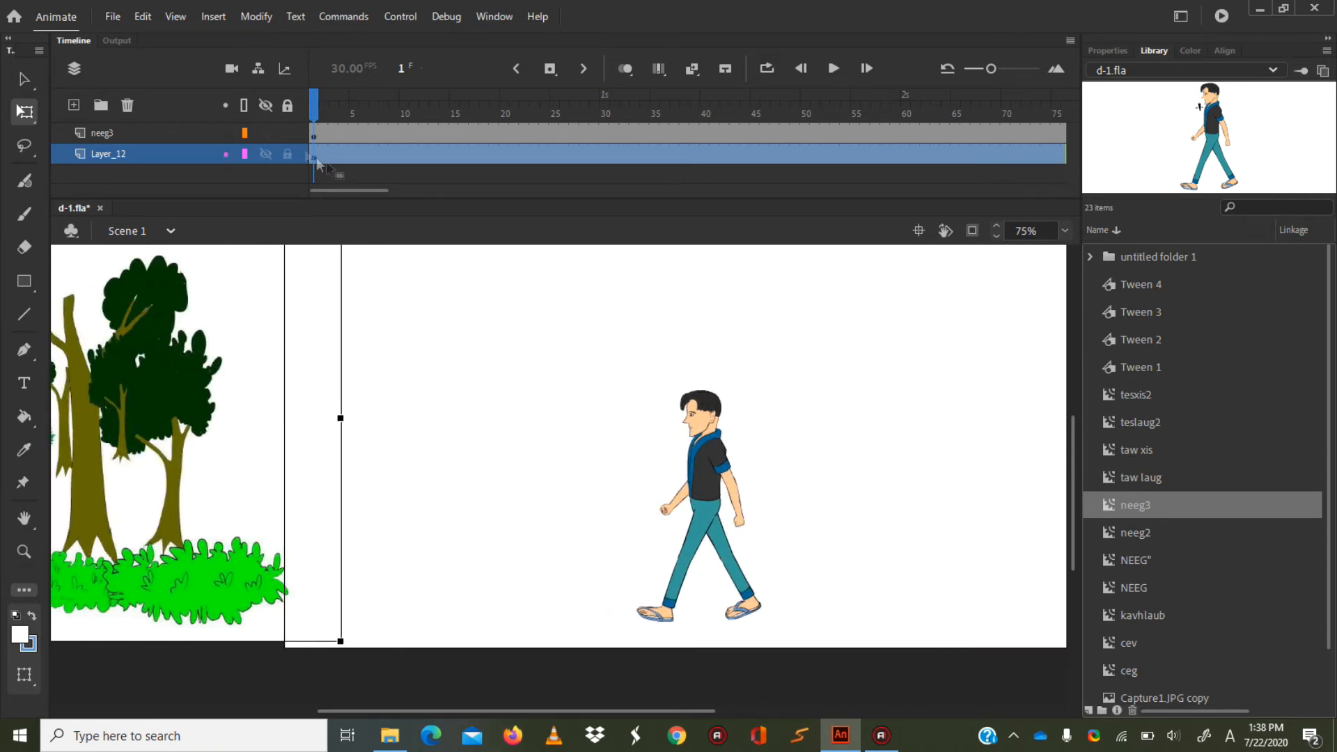
Insert a keyframe at frame 150 of Layer_12 and move the forest image there so it mostly extends beyond the stage's right side.
left_click_drag(358, 188, 473, 209)
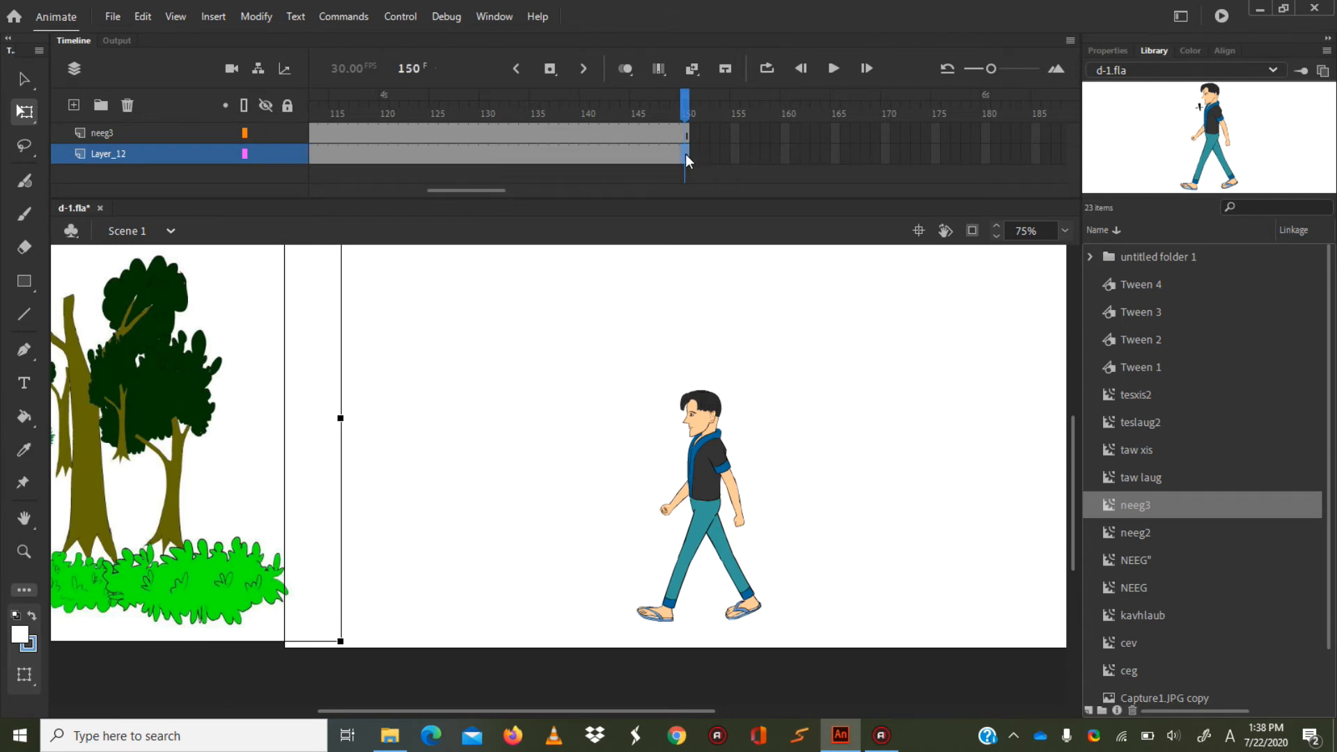
right_click(685, 153)
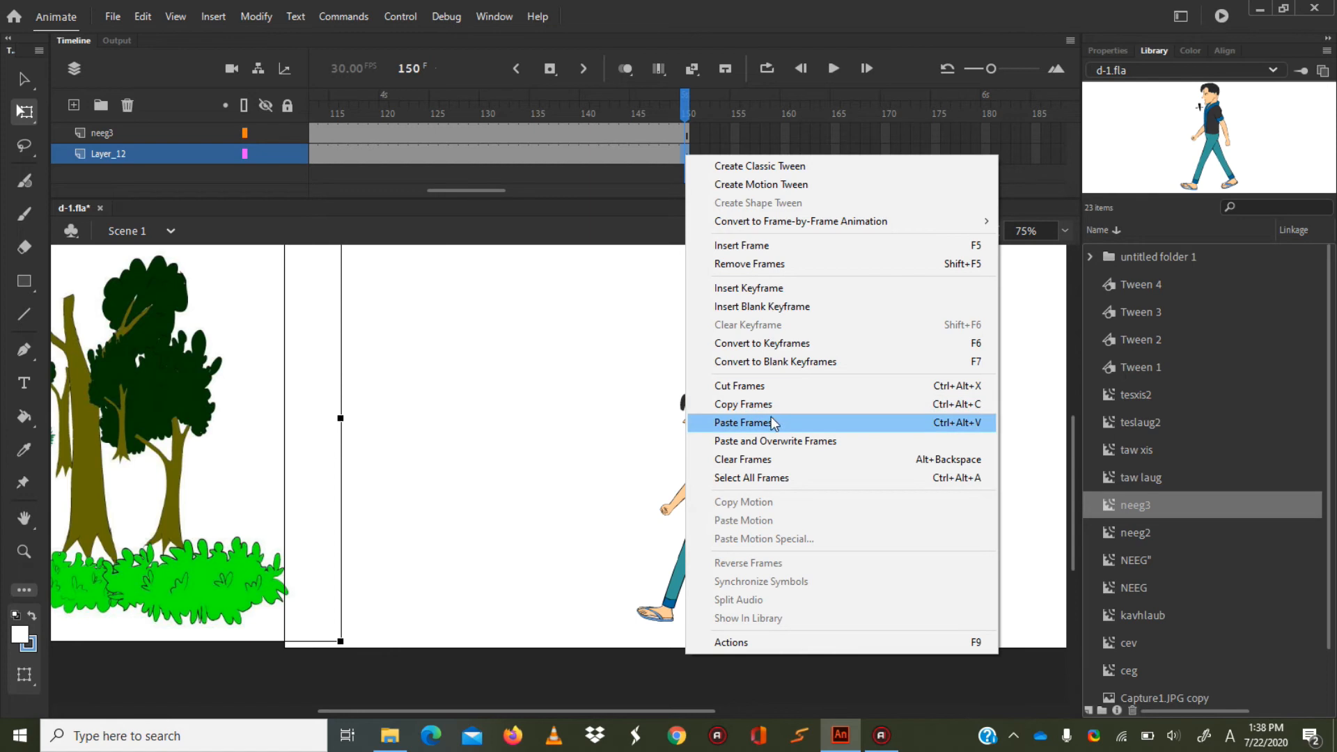
left_click(753, 288)
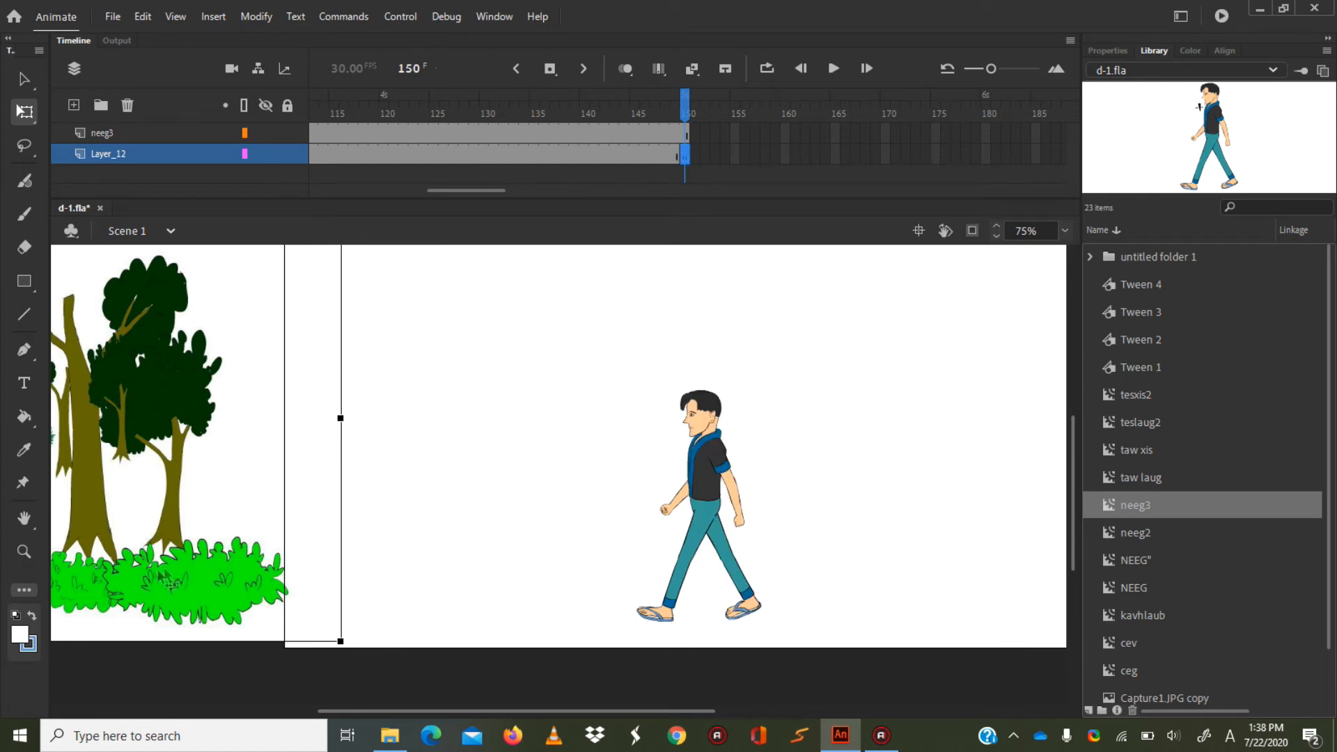
left_click(1066, 231)
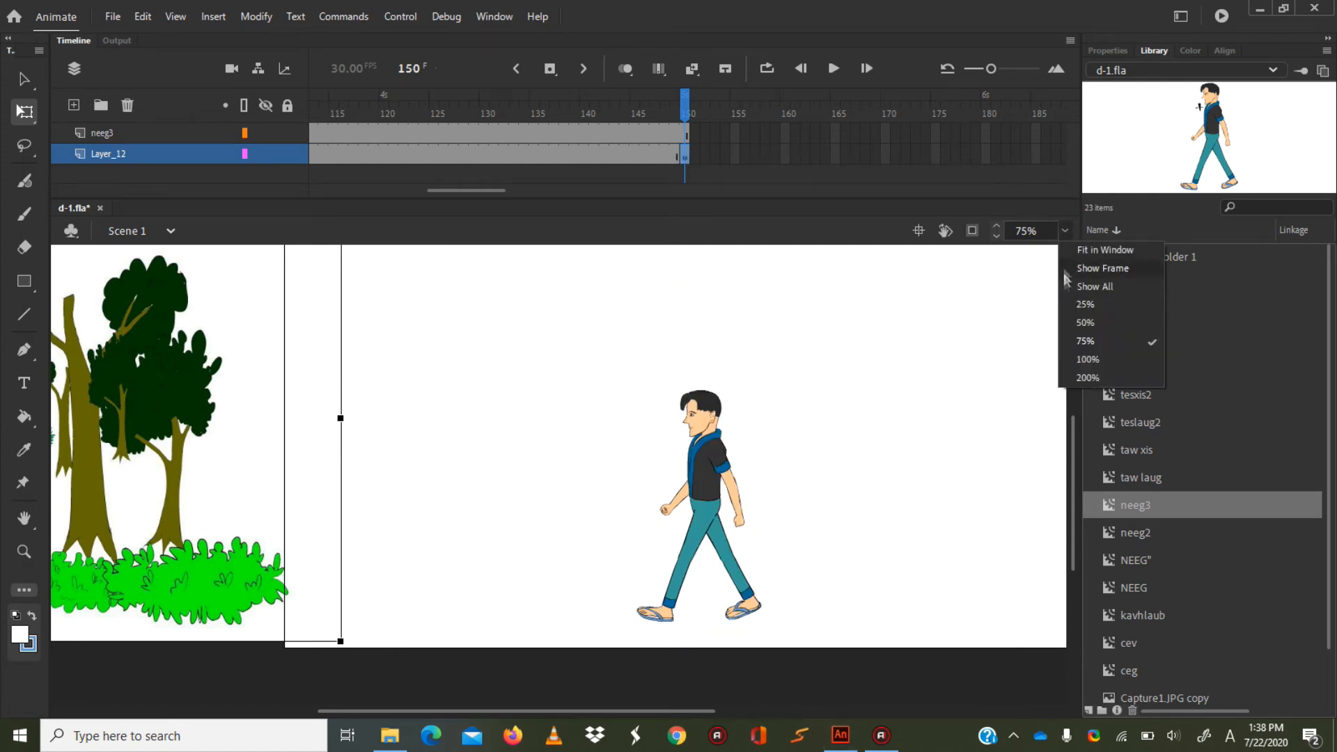
left_click(1085, 323)
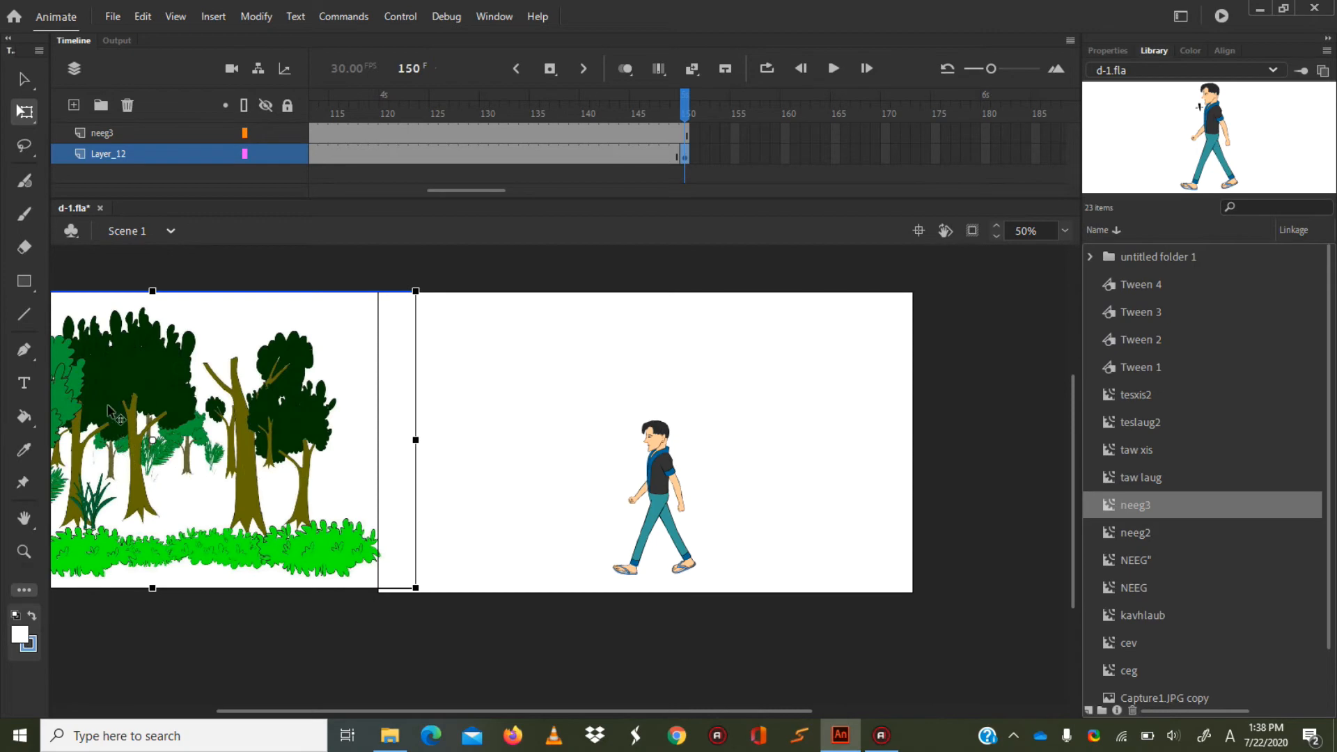
left_click_drag(109, 409, 950, 382)
Raise the forest image slightly at frame 1 of Layer_12.
left_click_drag(446, 192, 306, 167)
left_click(315, 156)
left_click_drag(245, 461, 245, 425)
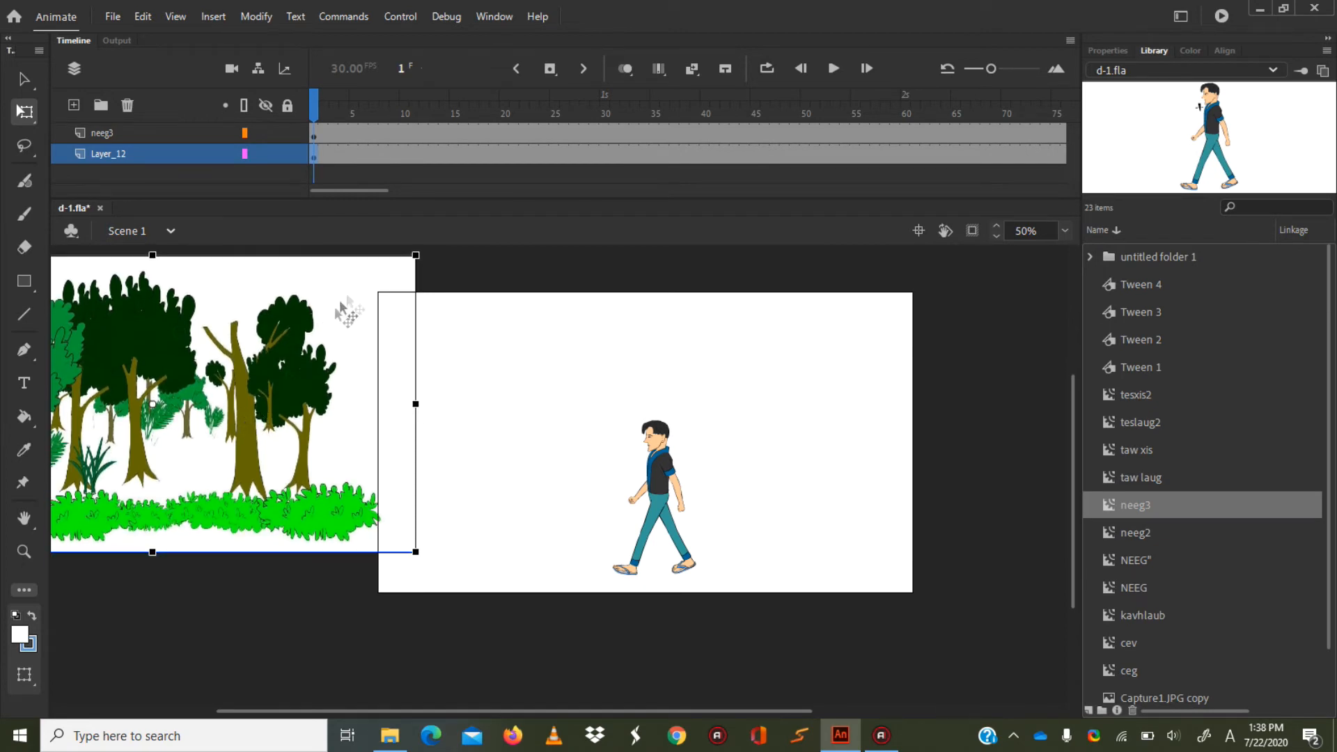
Create a classic tween on Layer_12 between frames 1 and 150, converting the forest image to a symbol.
right_click(646, 150)
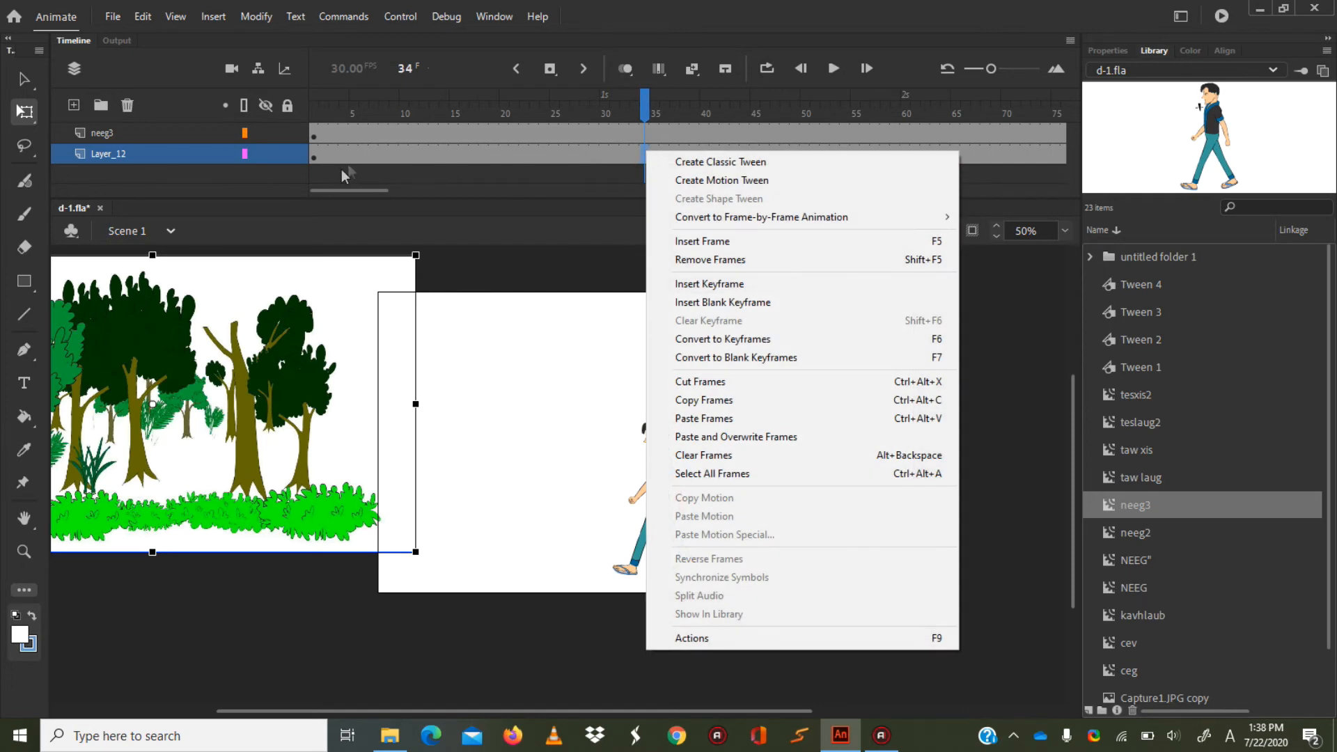
left_click(364, 160)
left_click(668, 145)
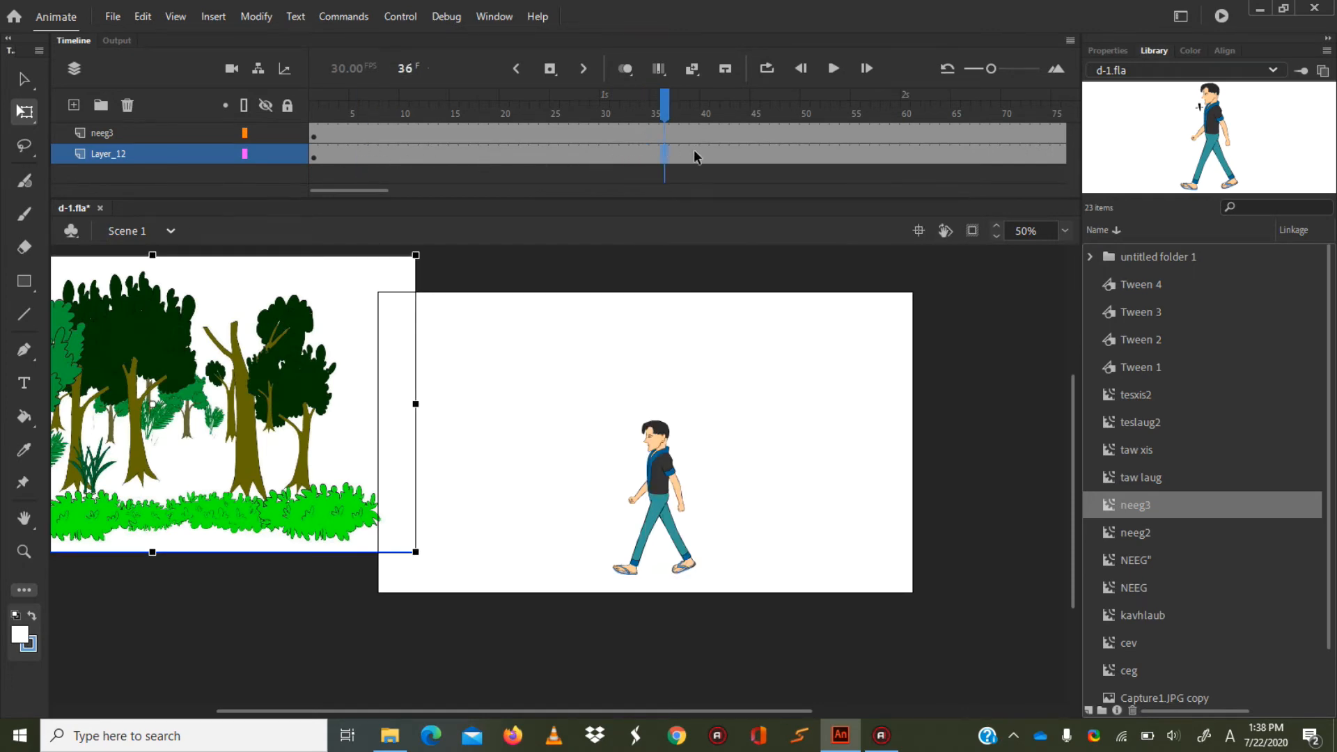
right_click(694, 150)
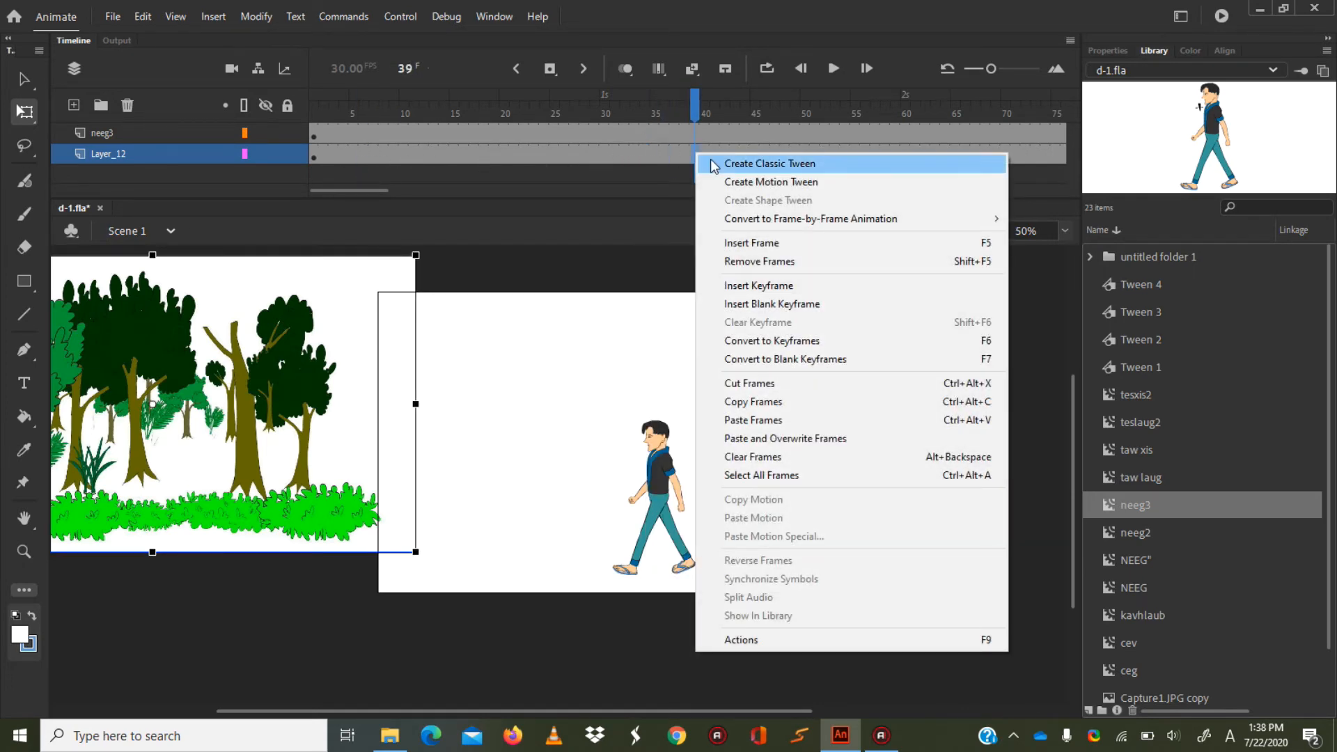
left_click(713, 165)
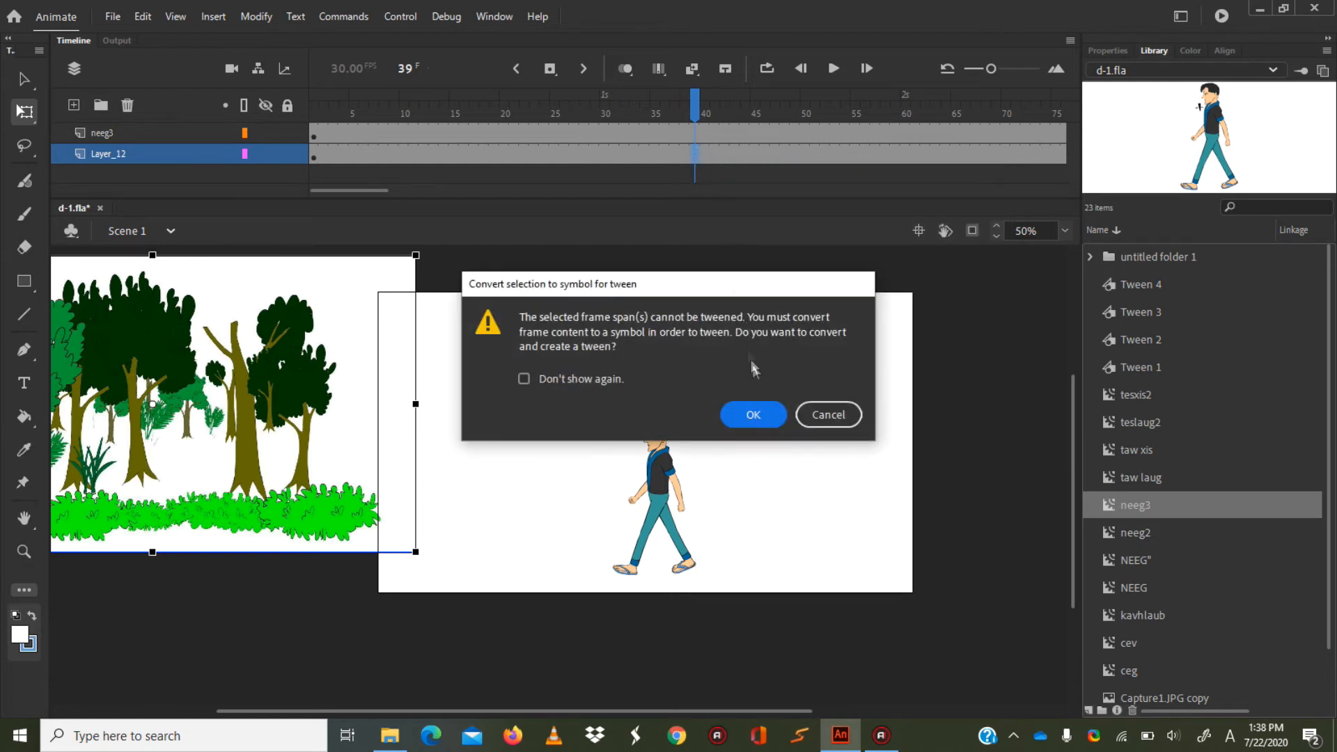
left_click(767, 415)
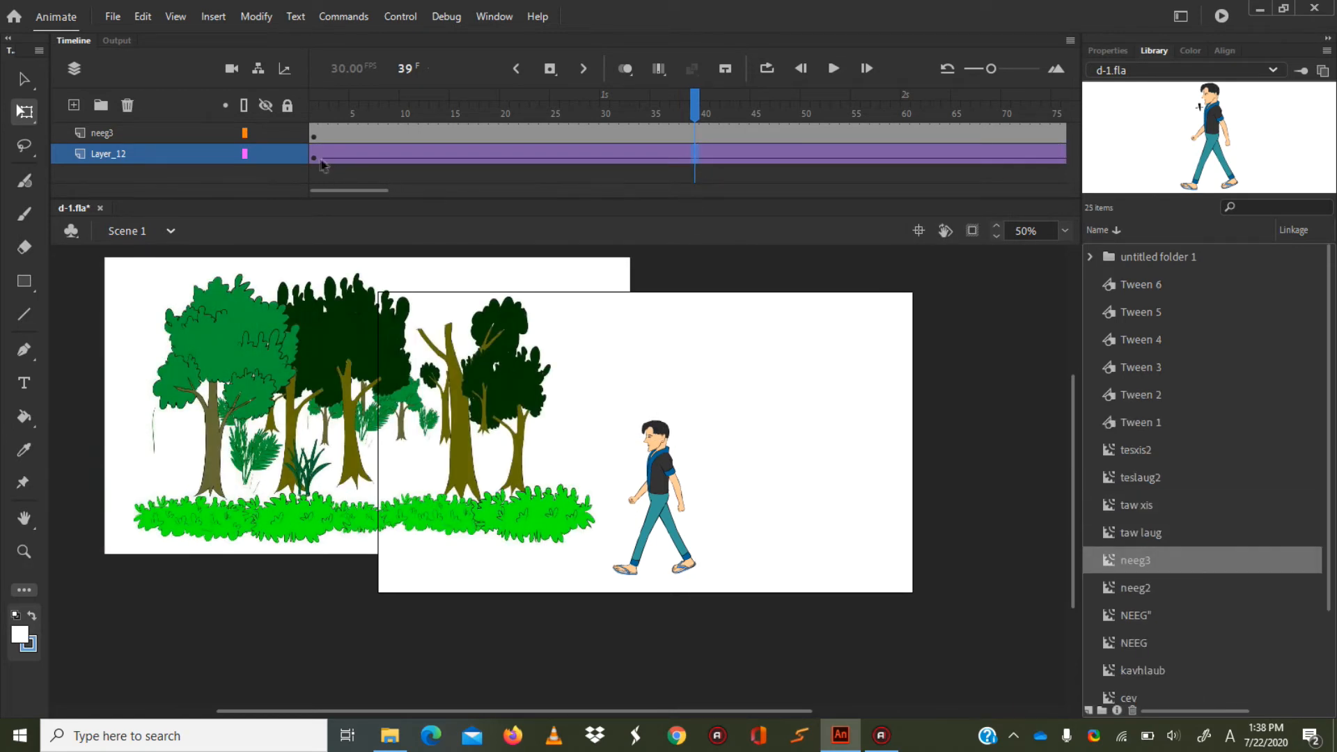
Test the movie from frame 1 to check the background's scrolling speed, and close the preview.
left_click_drag(694, 103, 314, 103)
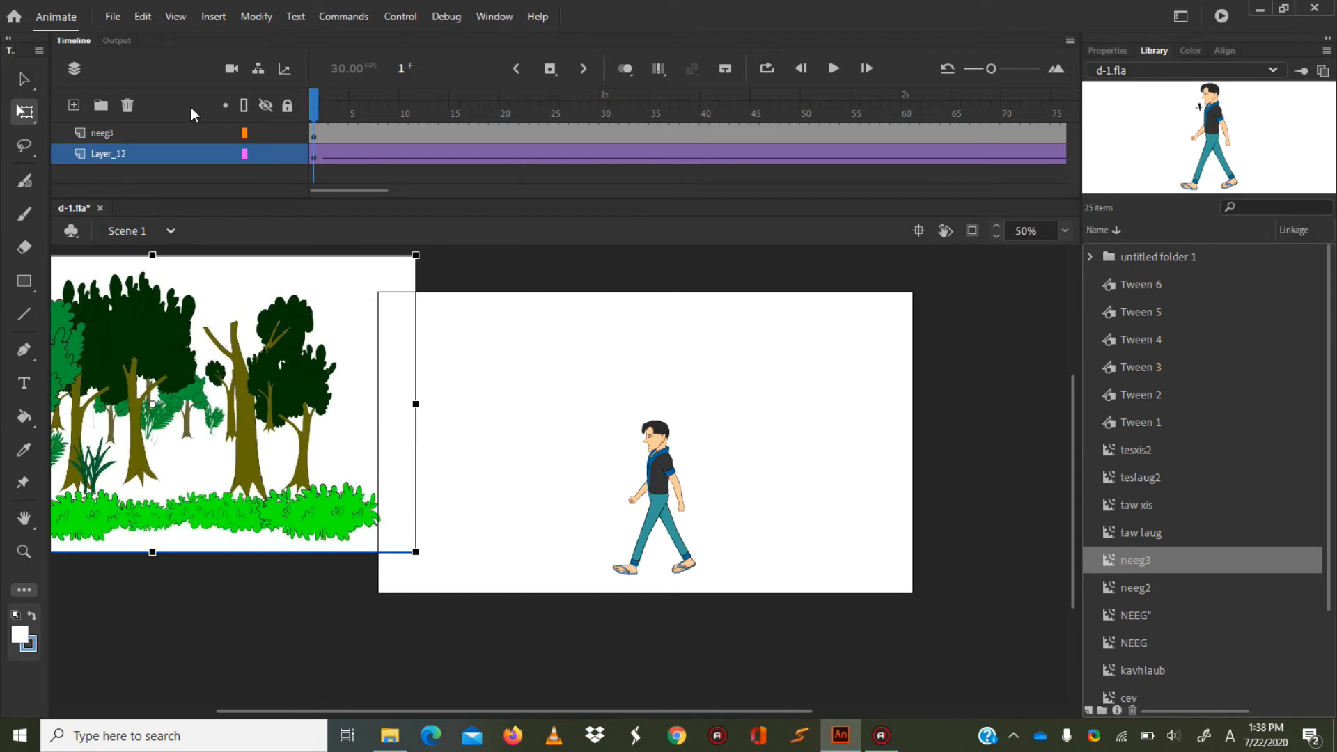
key("ctrl+Return")
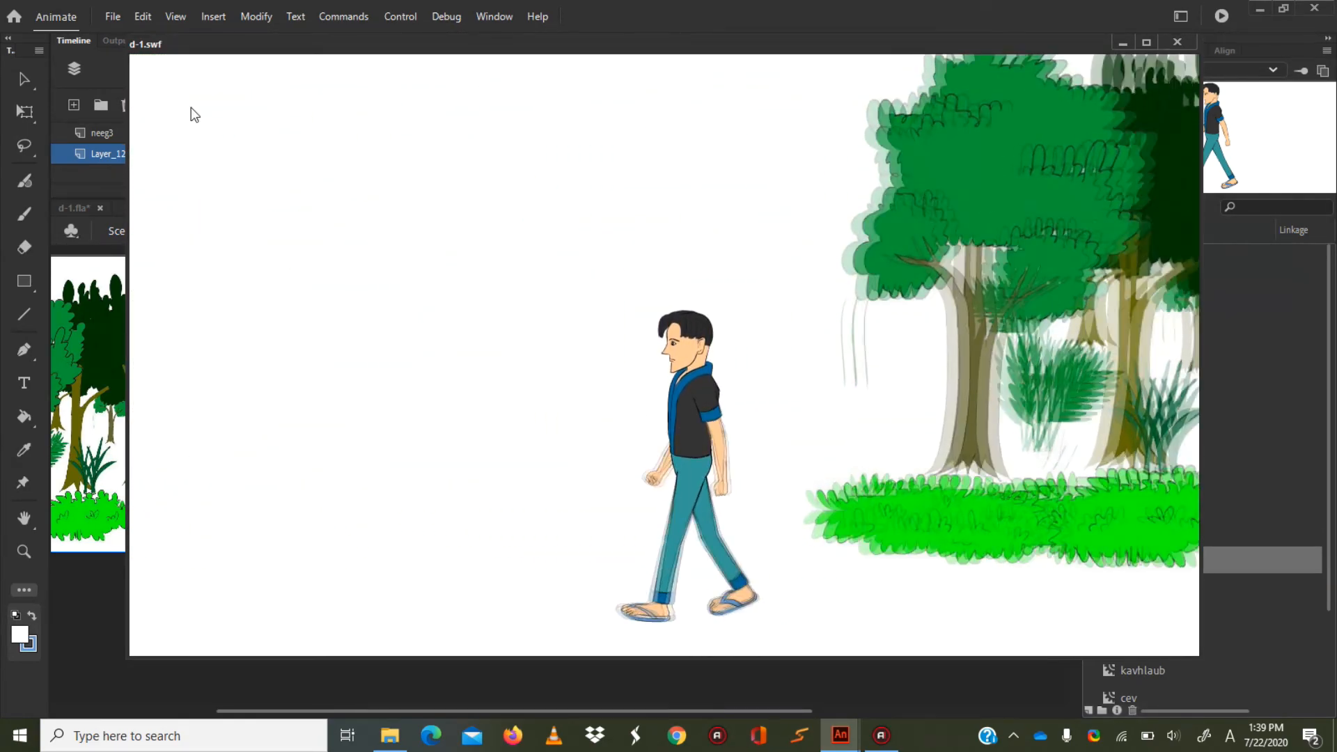
left_click(1177, 42)
Move the end keyframe of Layer_12's tween from frame 150 to frame 295 to slow the background.
key("q")
left_click_drag(345, 185, 493, 179)
left_click_drag(413, 157, 774, 159)
left_click_drag(1003, 169, 1063, 158)
Extend the neeg3 layer to frame 295 by inserting a frame, and preview the movie with the slower background.
left_click(1064, 131)
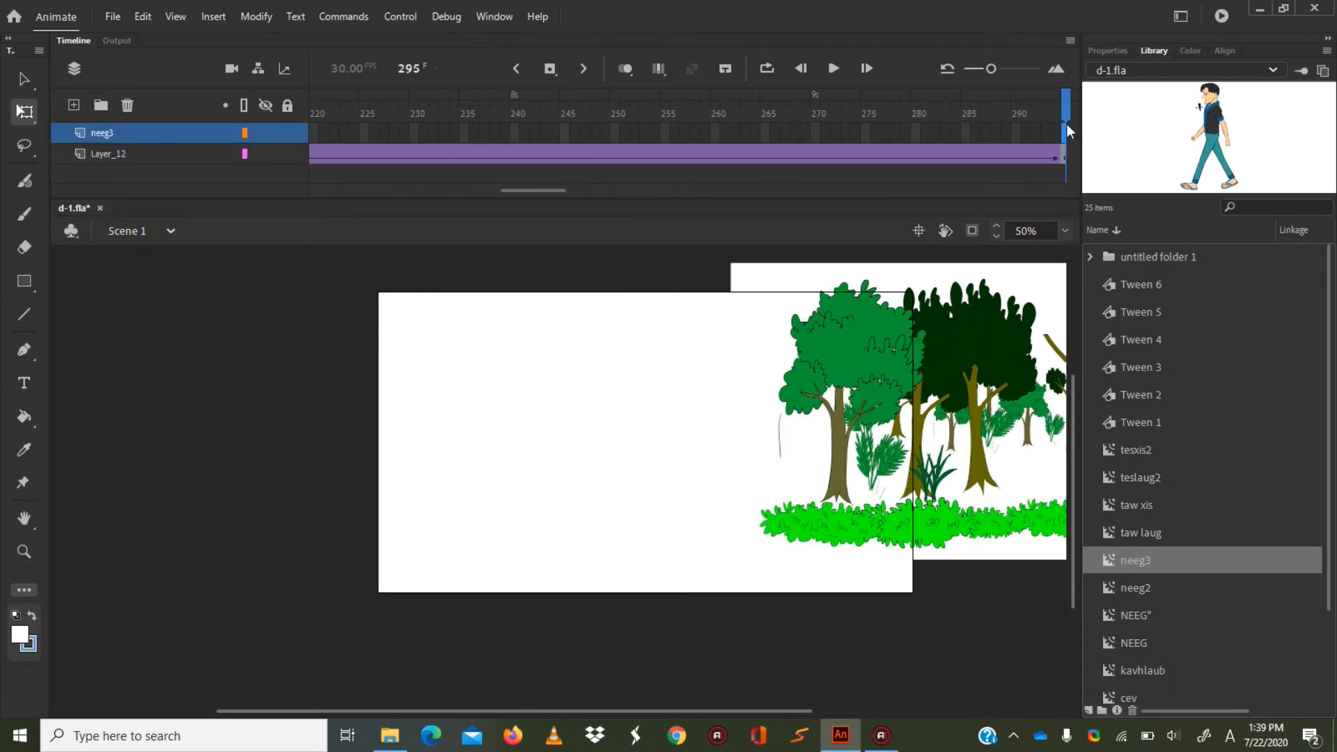
right_click(1064, 127)
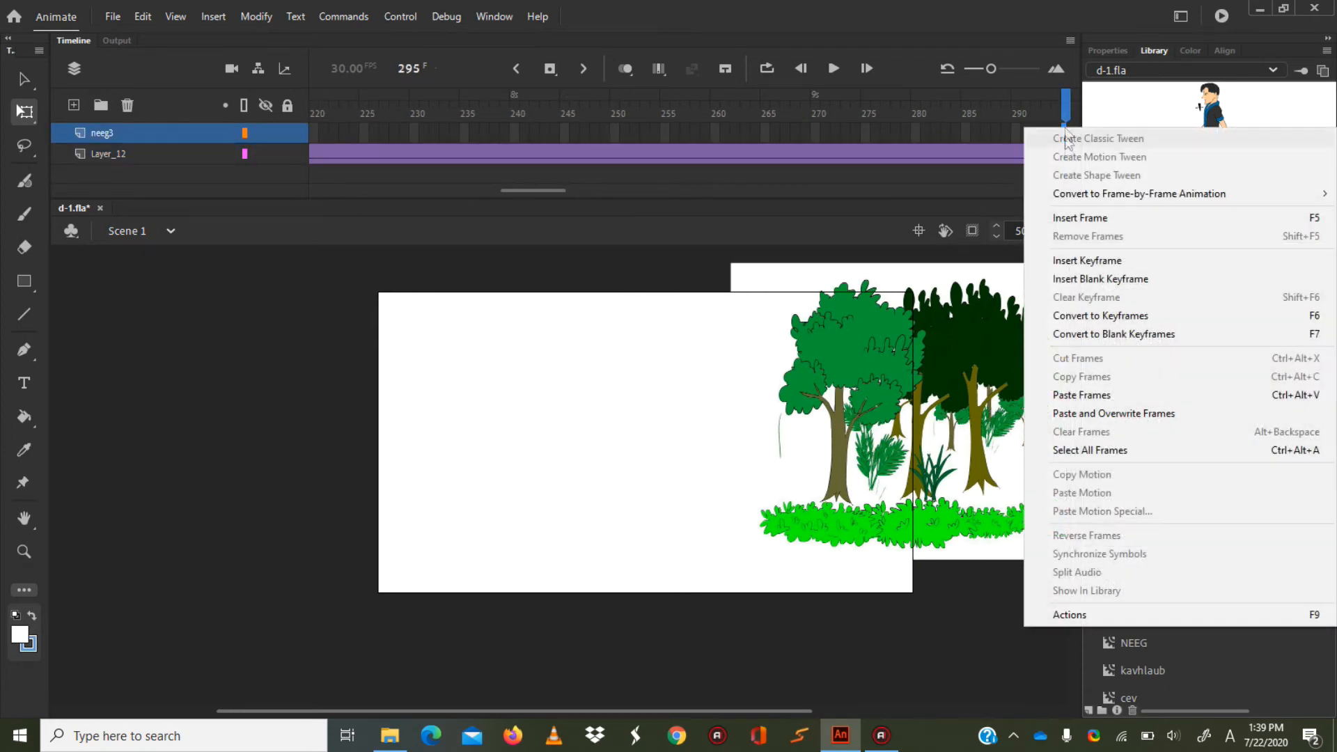
left_click(1080, 217)
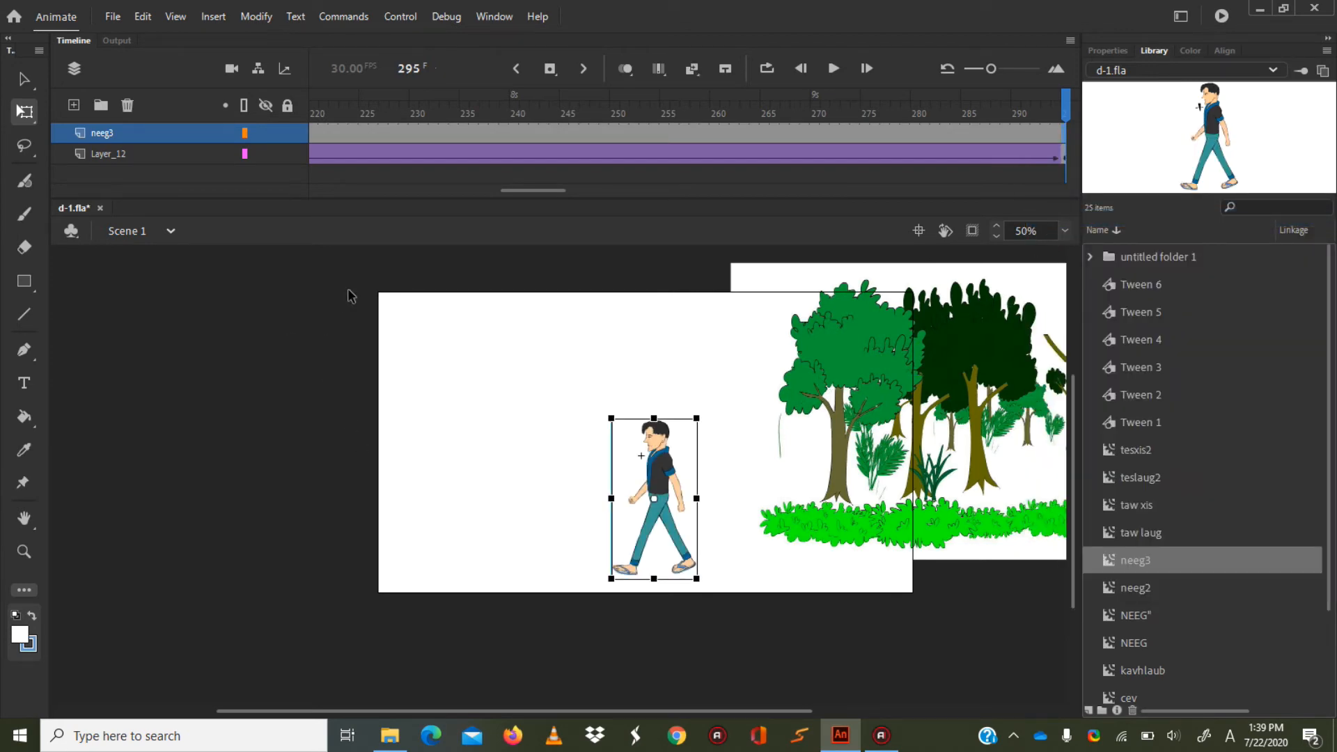
key("ctrl+Return")
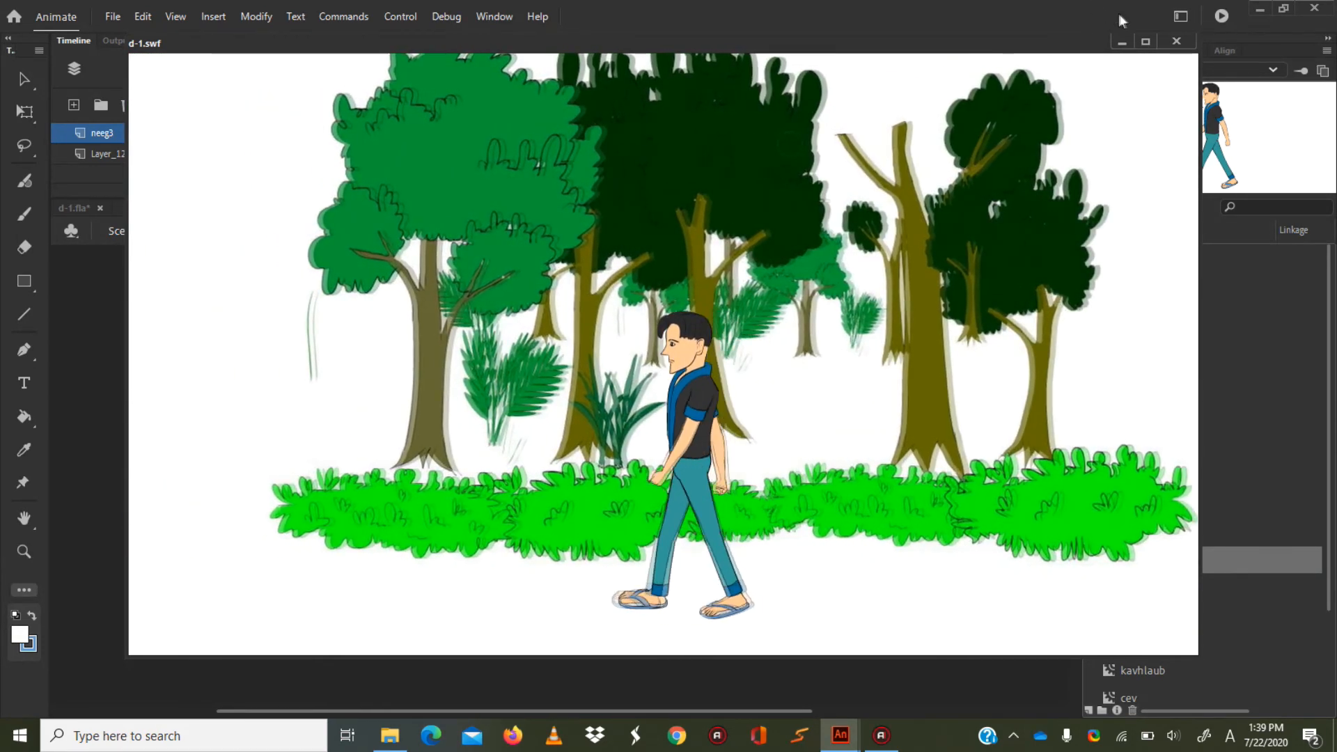
left_click(1172, 40)
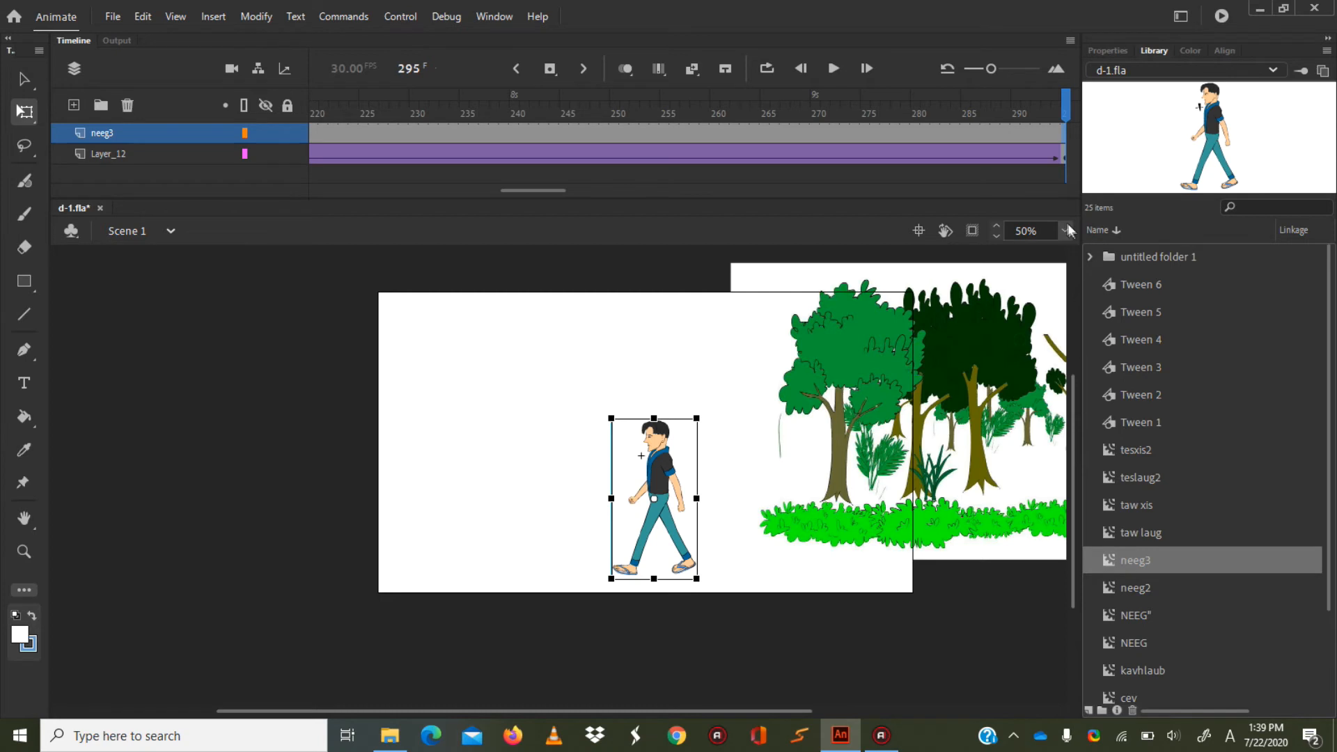
Open the neeg2 symbol nested inside the neeg3 character for editing, starting from frame 1 of the main timeline.
left_click(1065, 230)
left_click(1082, 346)
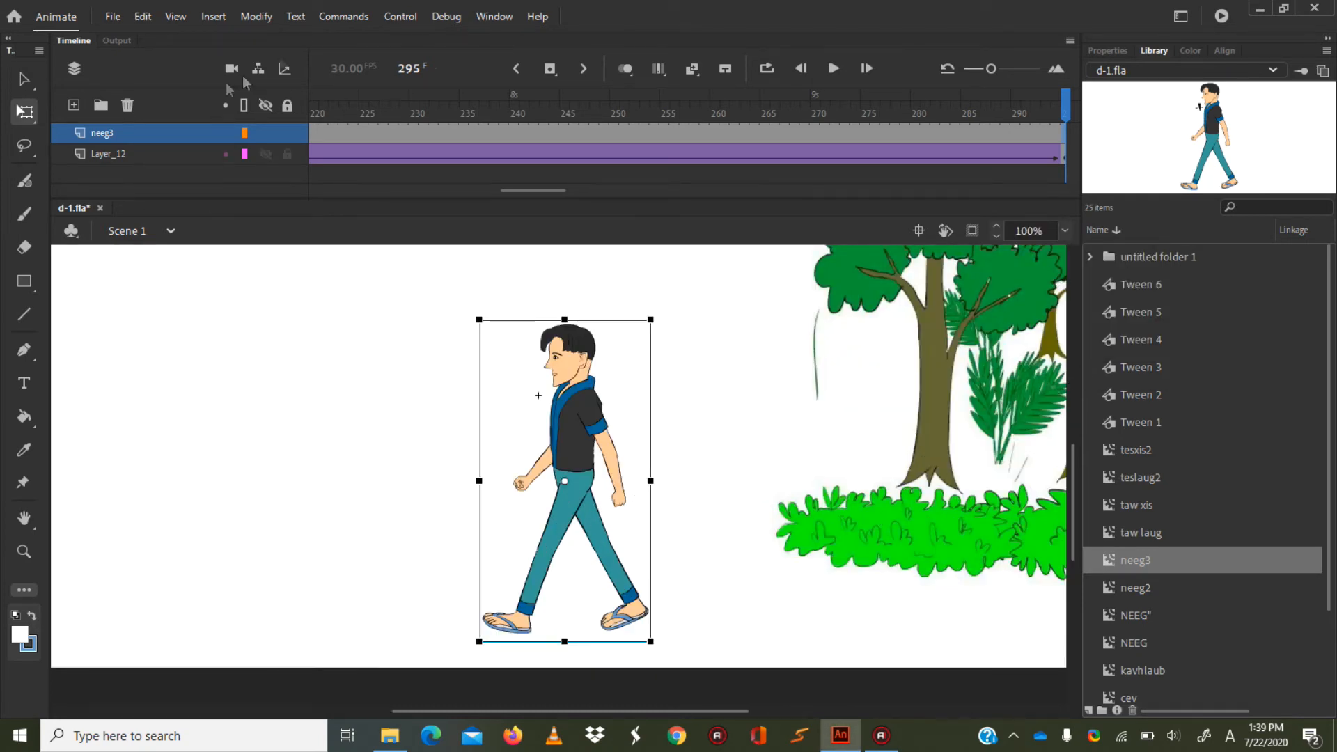
left_click_drag(552, 187, 361, 188)
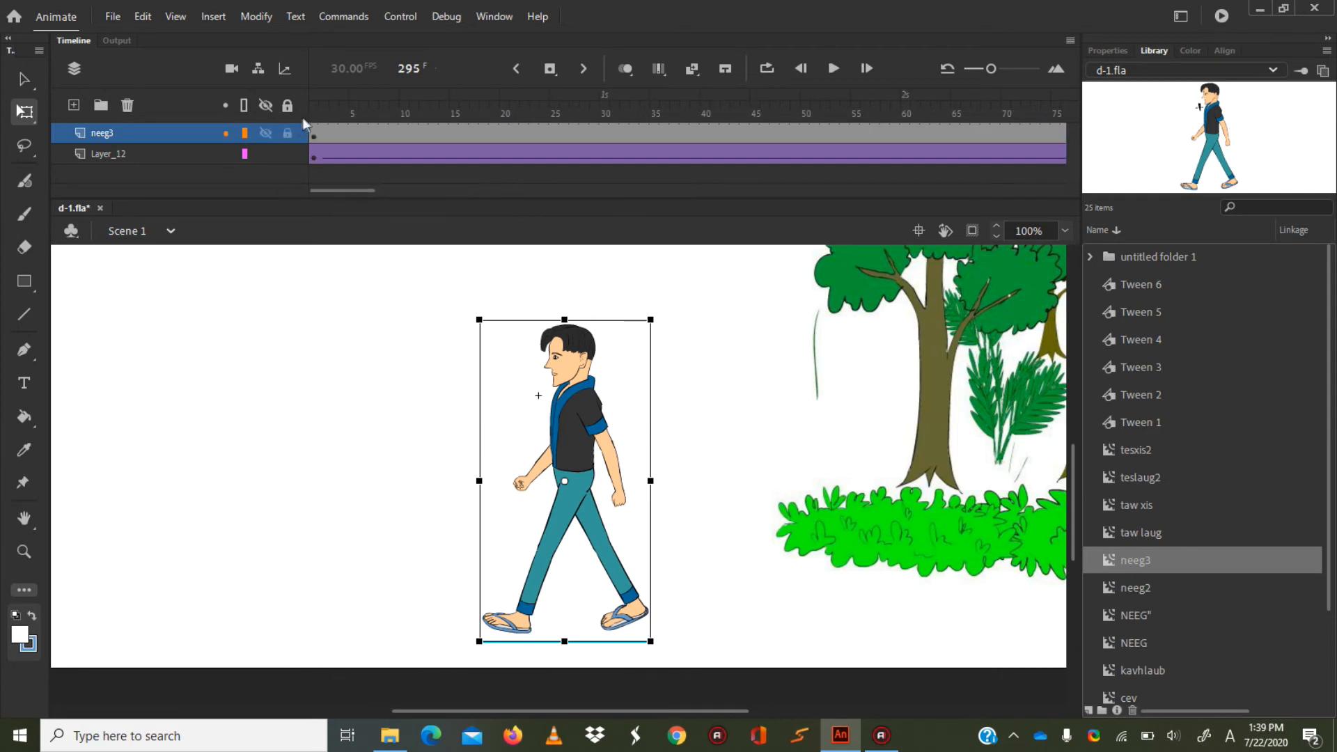
left_click(313, 110)
left_click(565, 442)
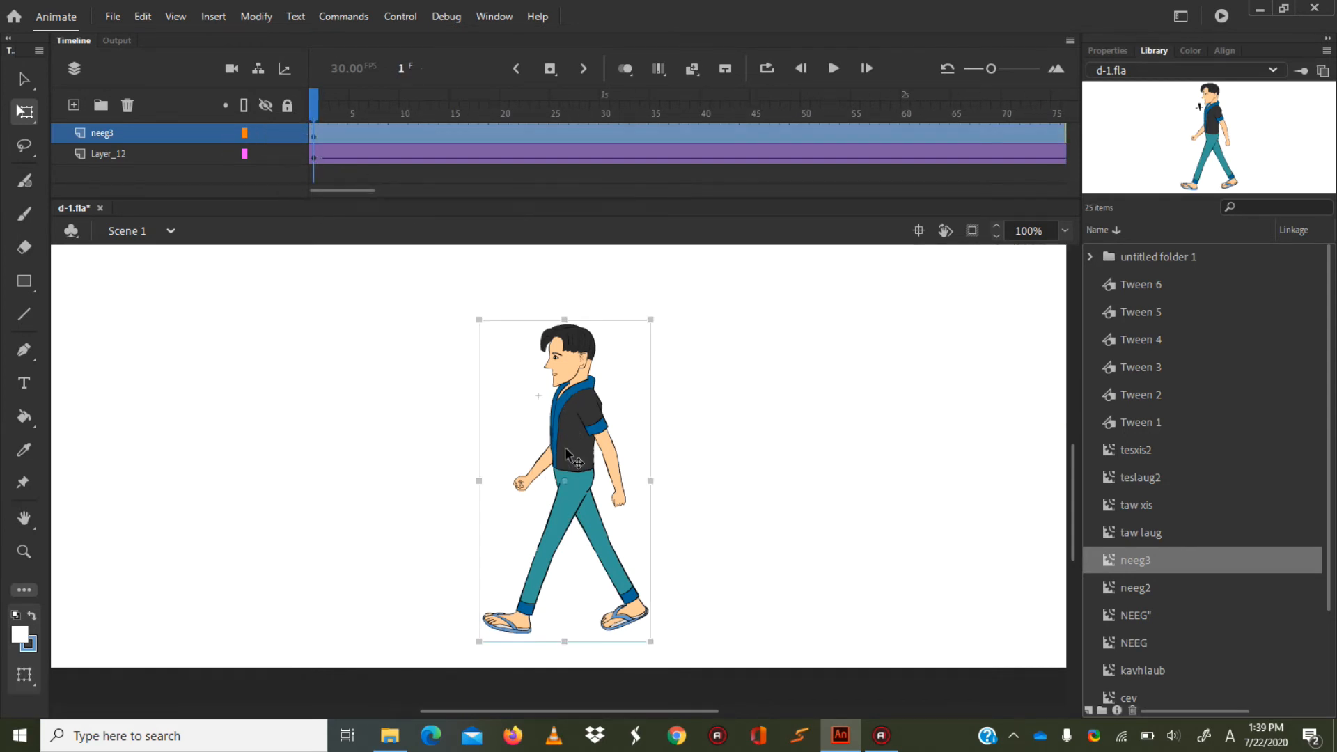
double_click(578, 487)
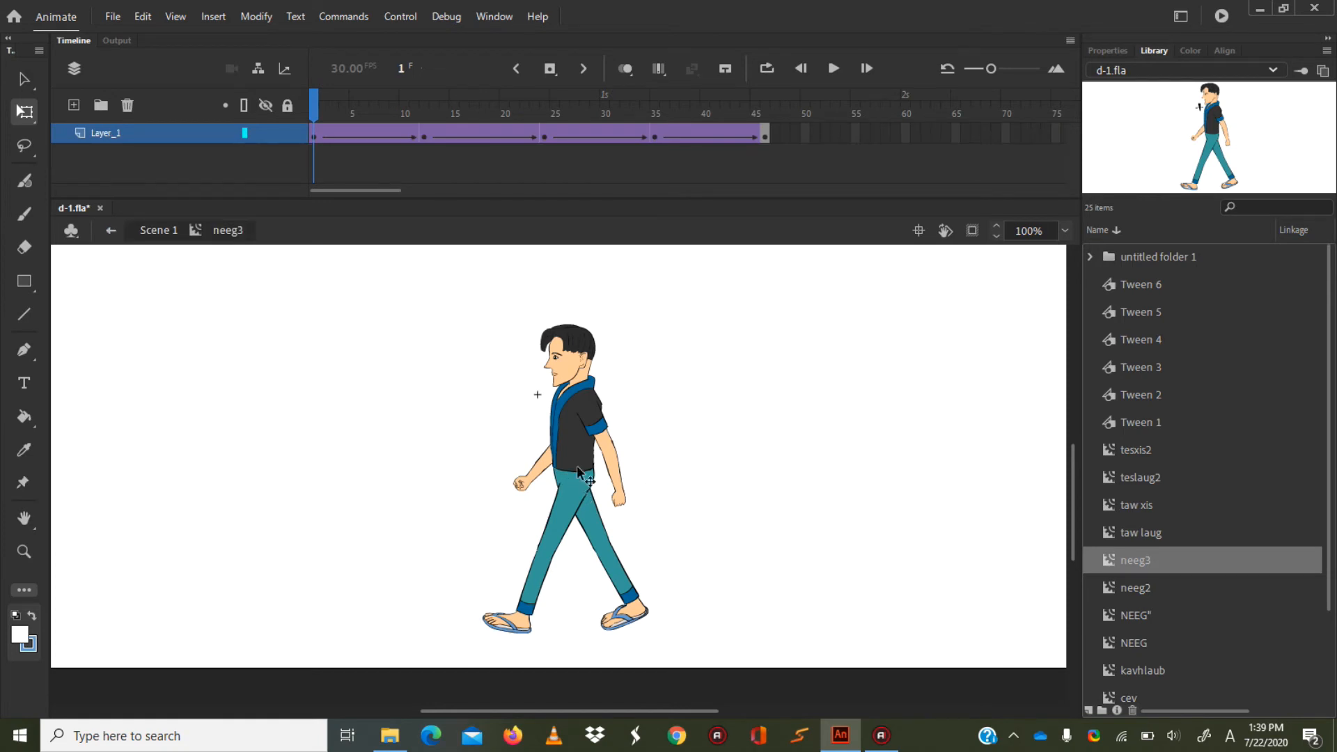
left_click(577, 468)
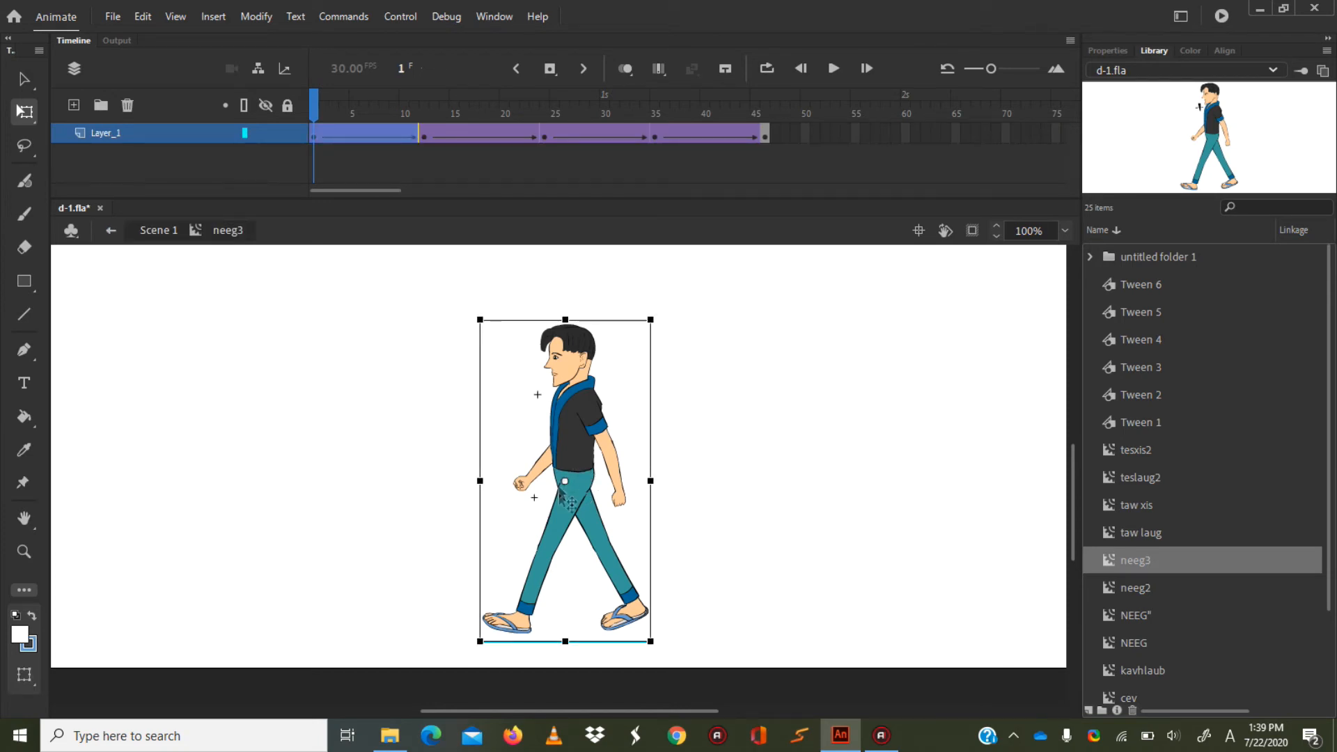
double_click(577, 490)
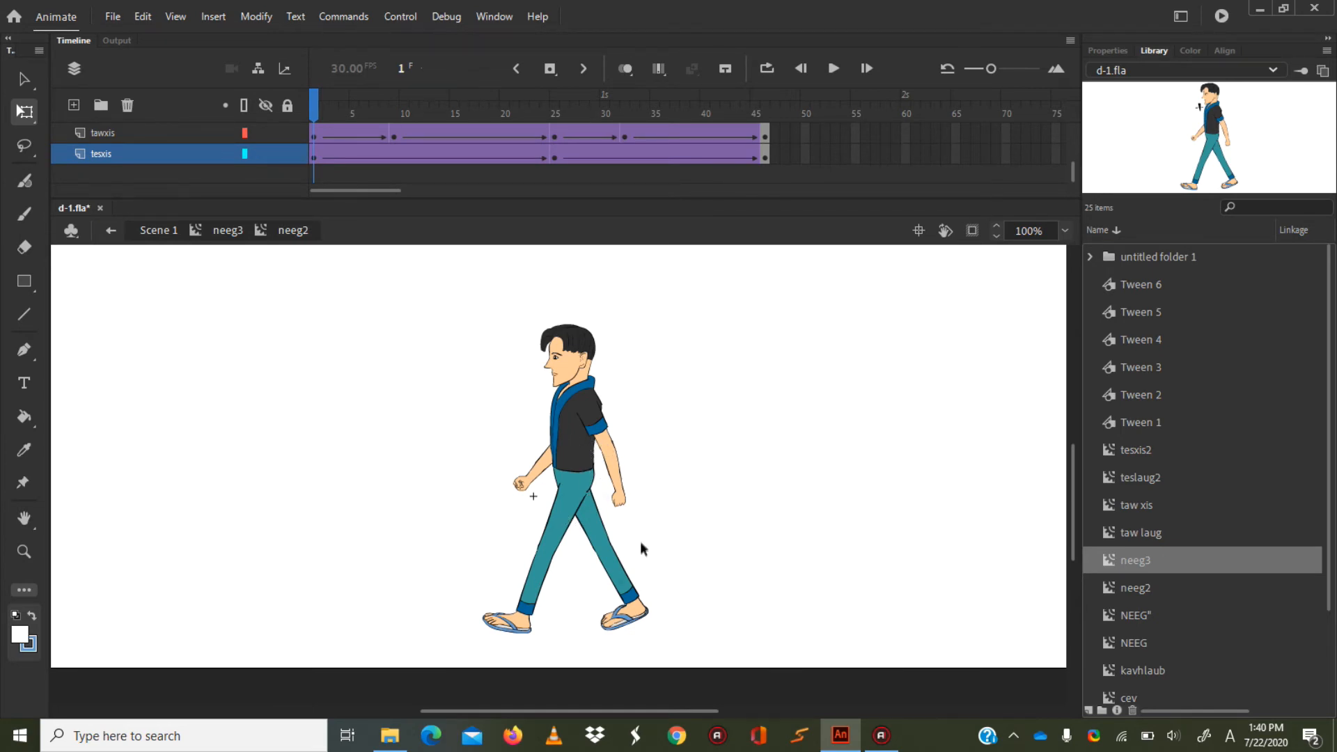
At frame 9 of neeg2, rotate the rear lower leg on the cegxis layer slightly further backward.
left_click_drag(311, 97, 228, 73)
left_click_drag(1078, 172, 1078, 110)
left_click_drag(309, 108, 389, 108)
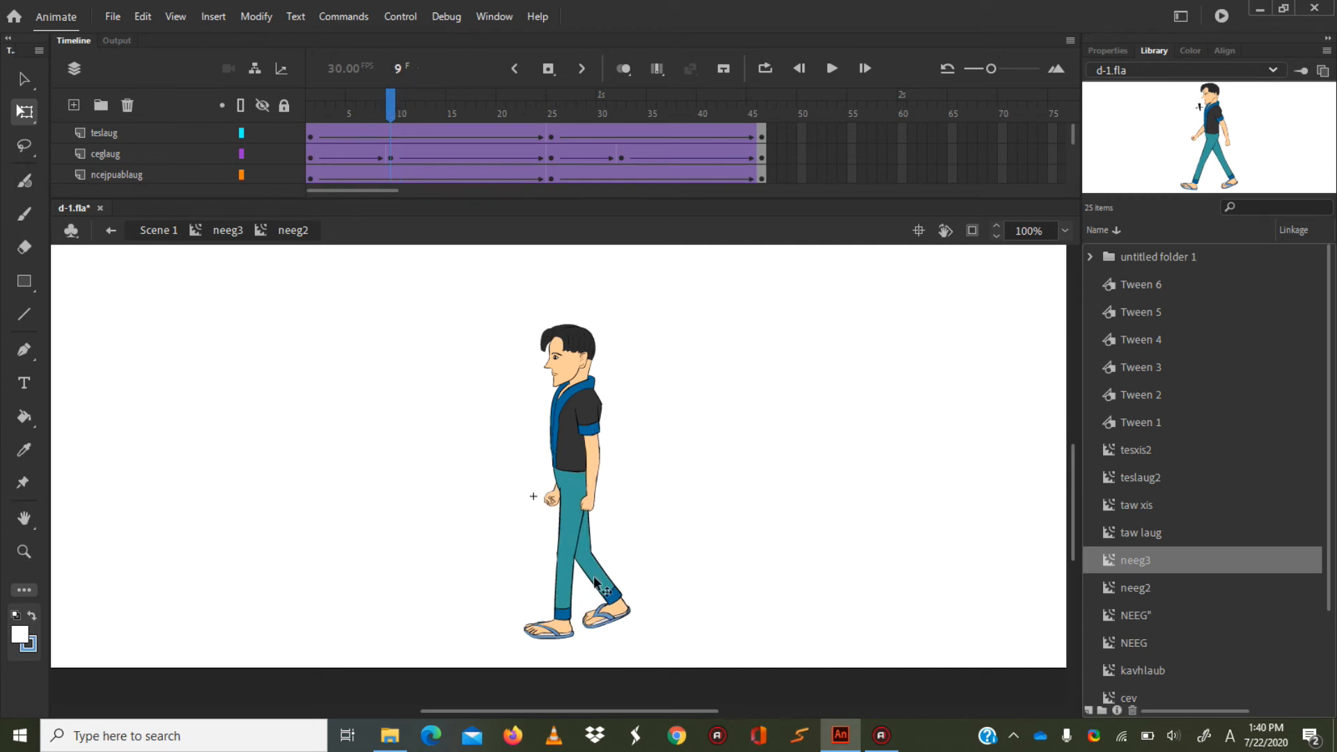
left_click_drag(394, 109, 390, 145)
left_click(1068, 233)
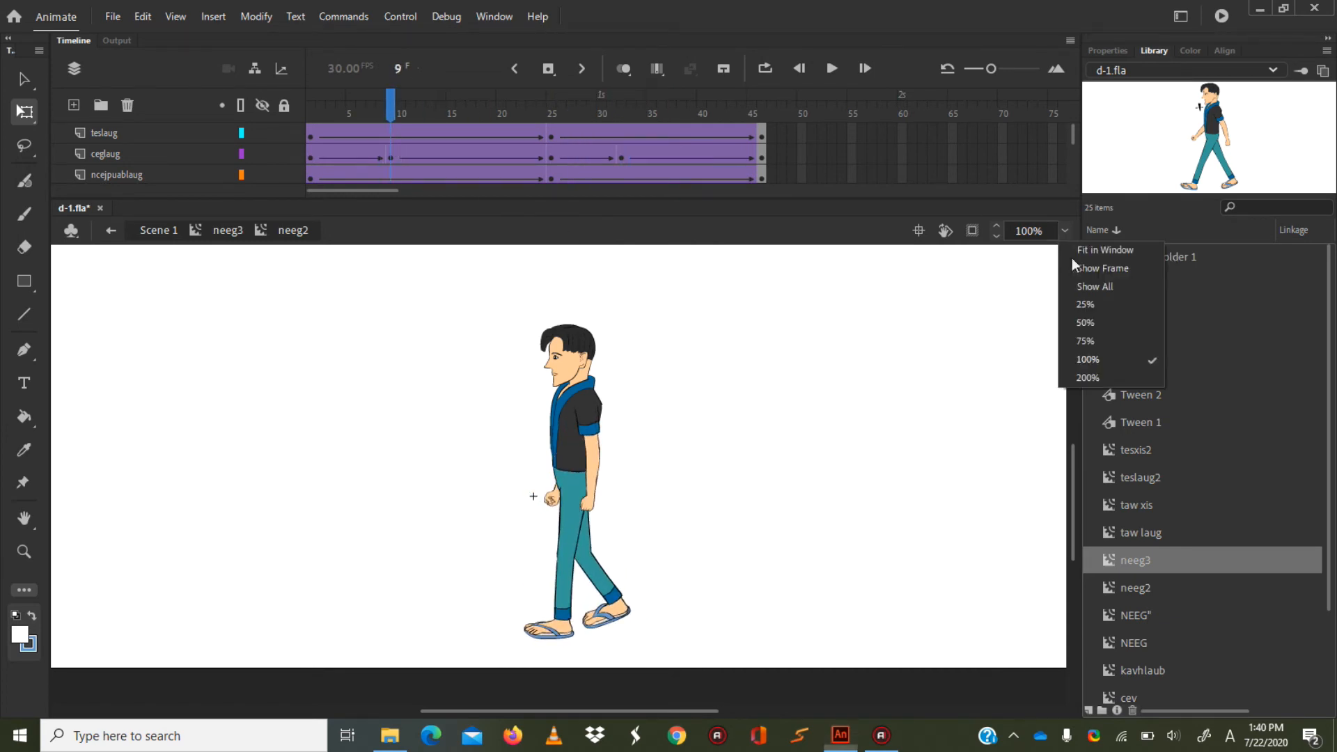
left_click(1102, 365)
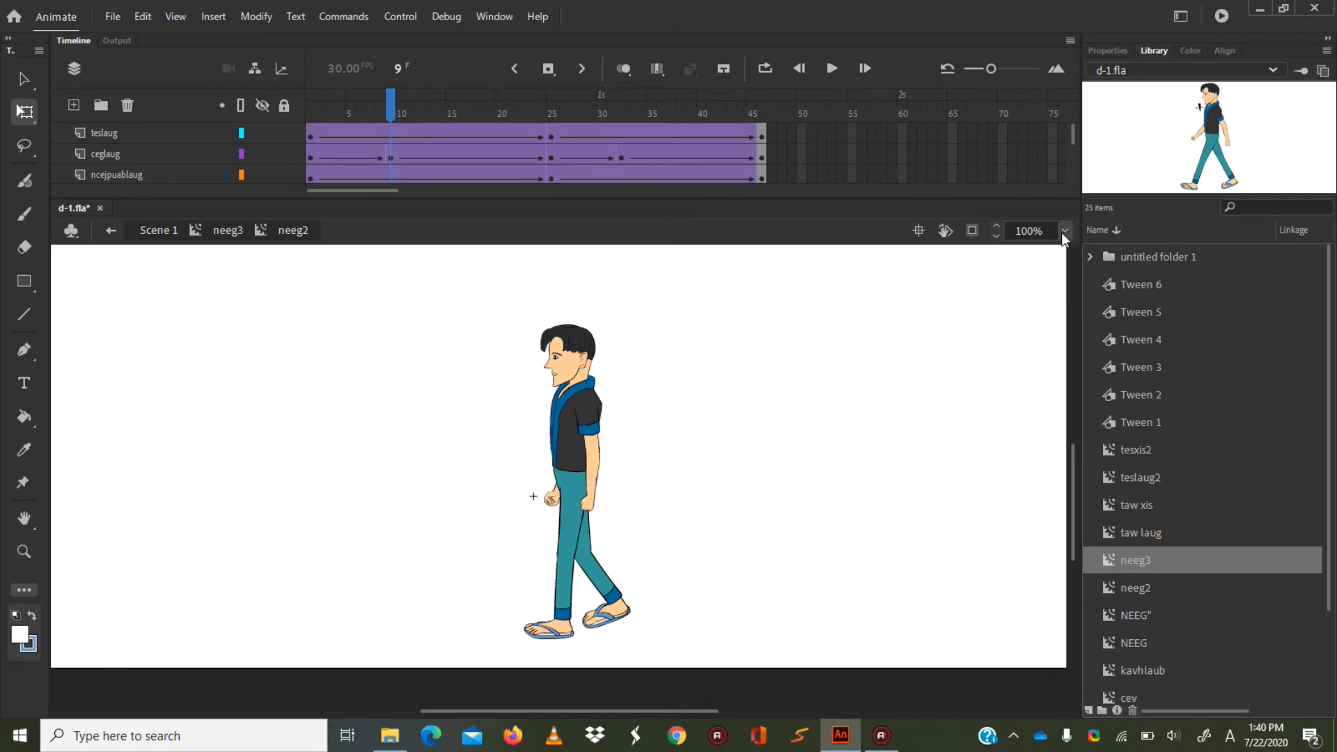
left_click(1064, 233)
left_click(1097, 376)
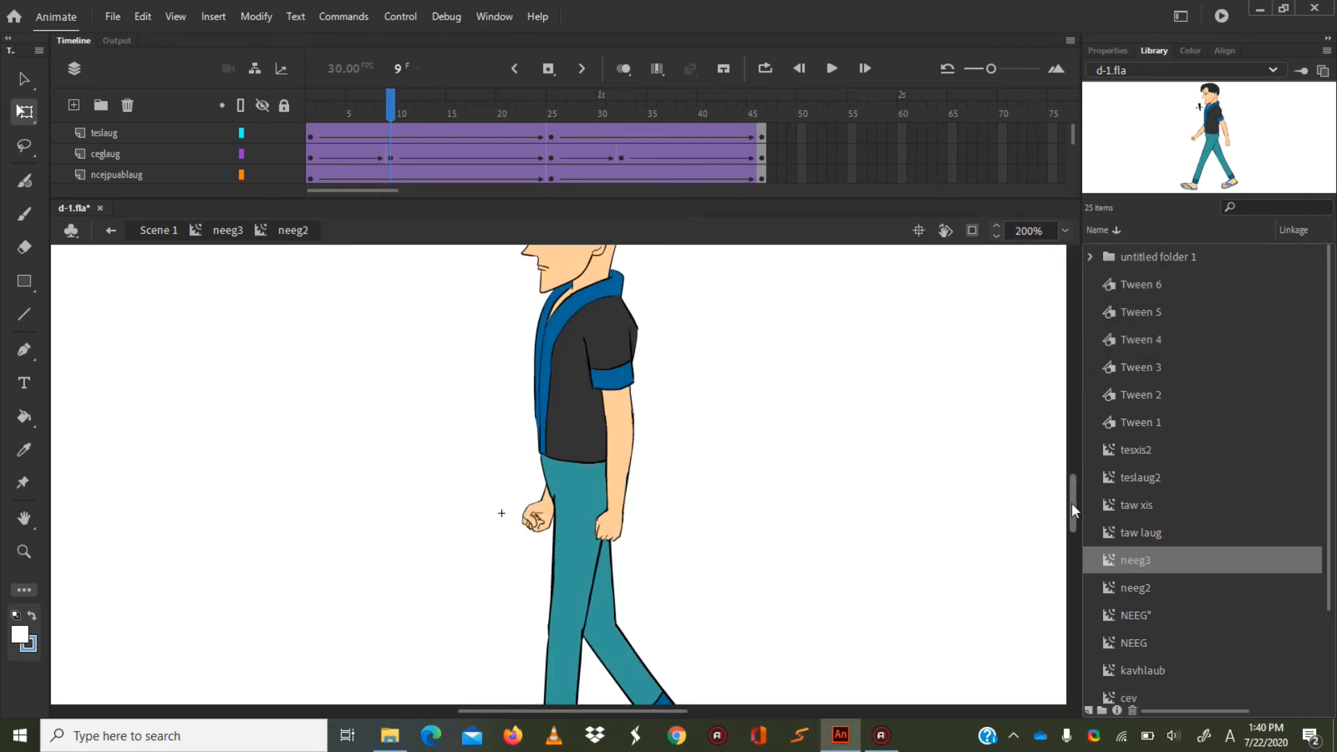
scroll(1071, 503, "down", 5)
left_click(611, 464)
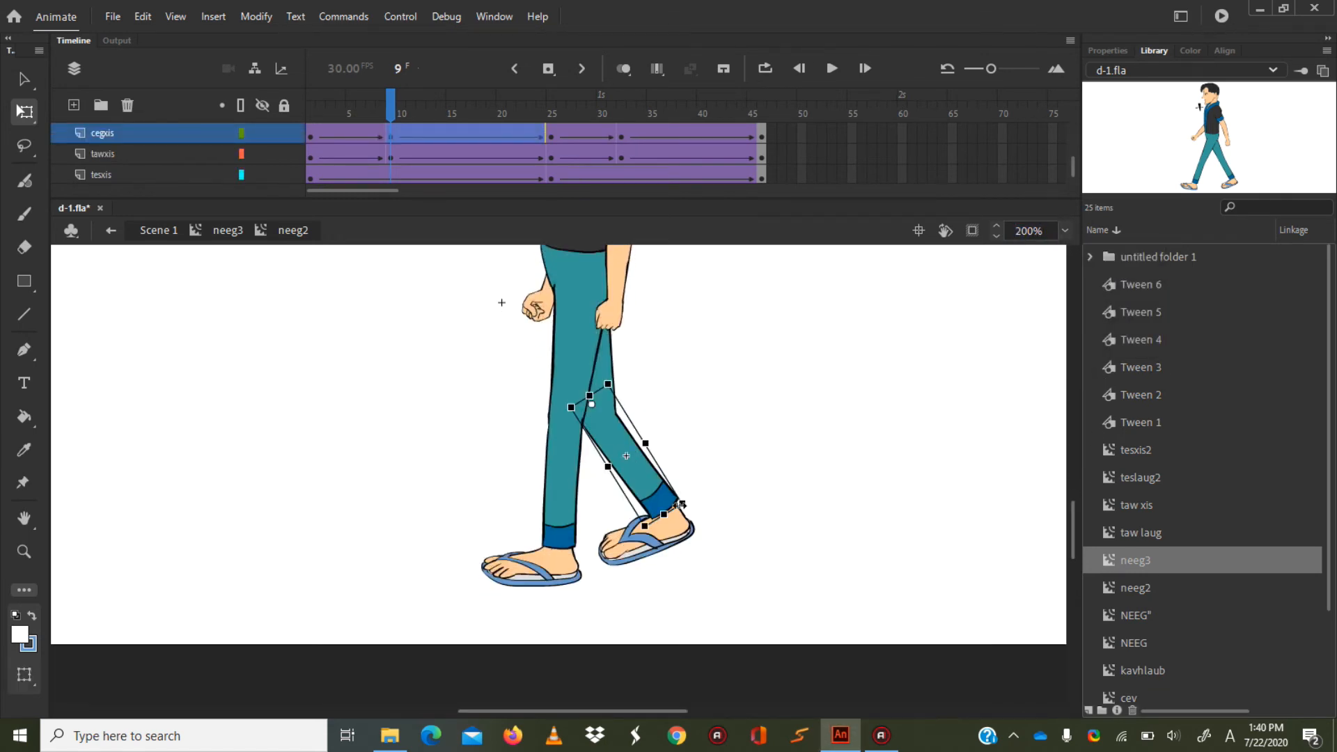
left_click_drag(692, 503, 697, 491)
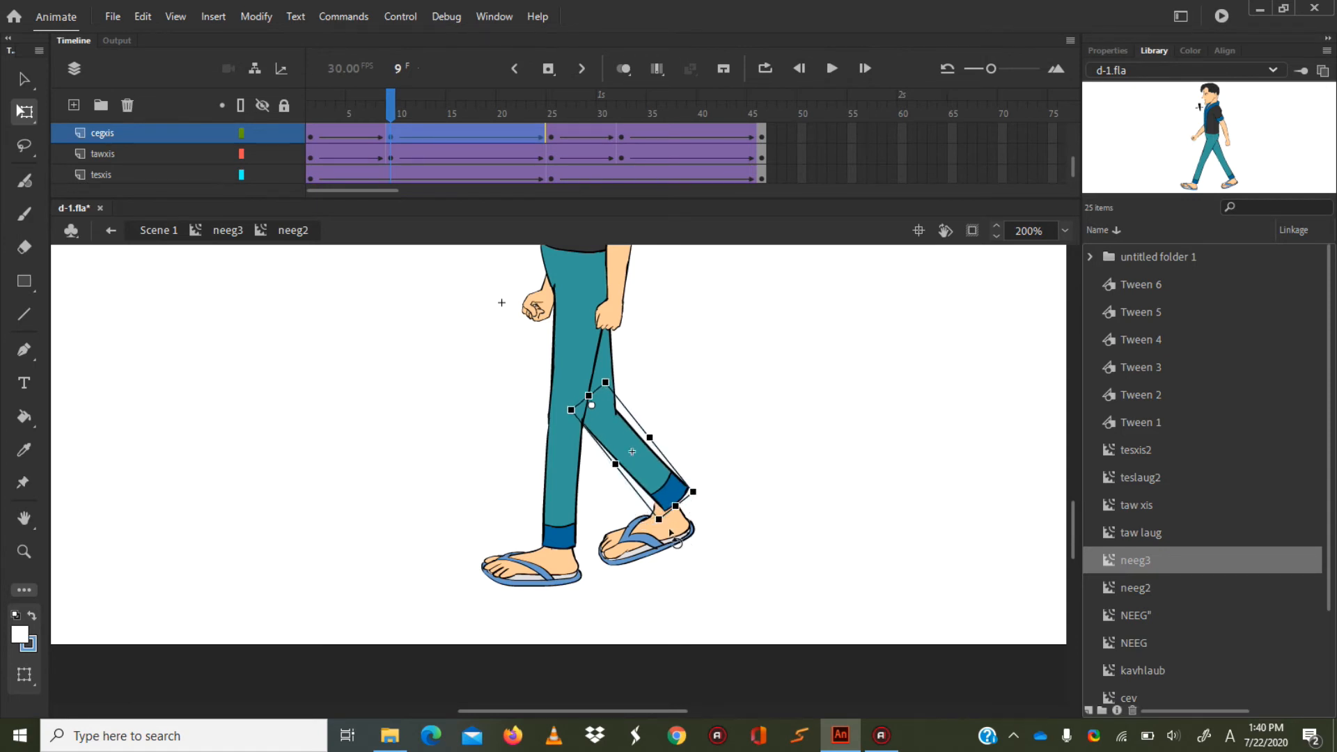
Rotate and reposition the rear foot on the tawxis layer at frame 9 to meet the trouser cuff.
left_click(695, 543)
left_click(666, 533)
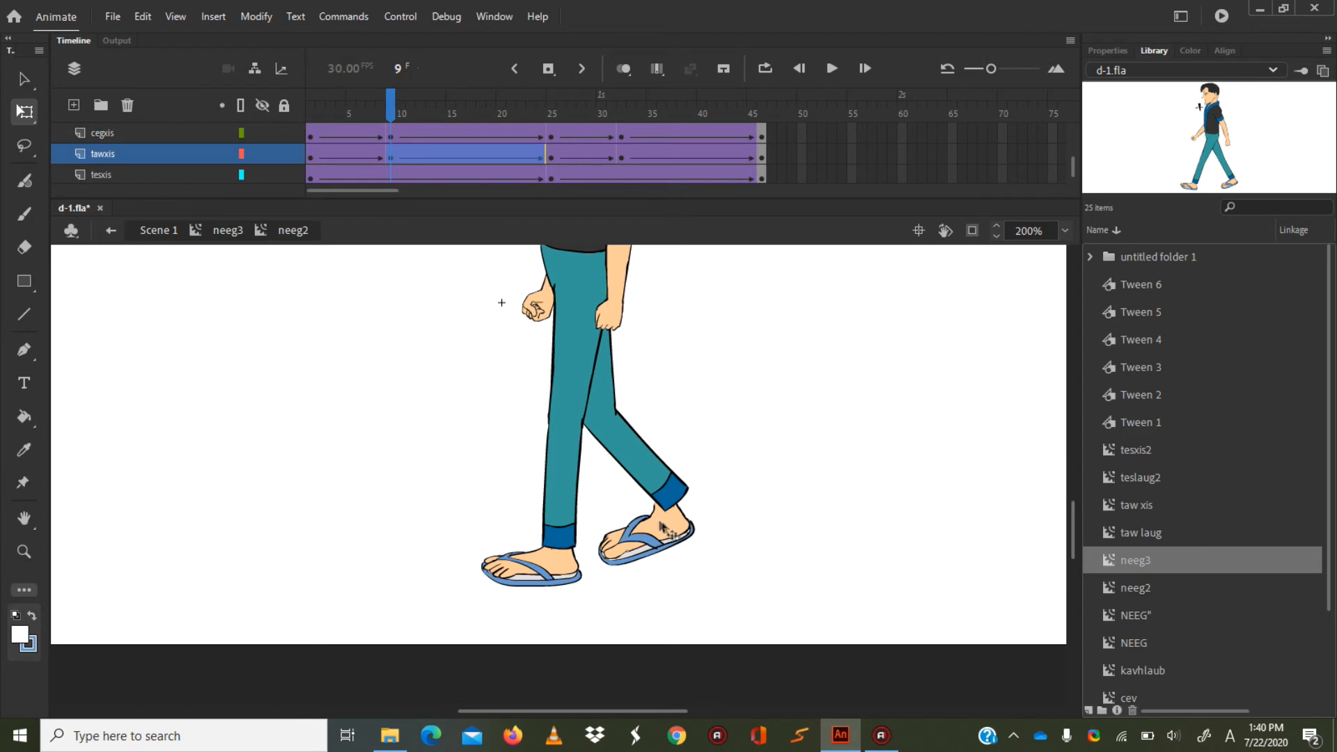
left_click_drag(699, 548, 678, 510)
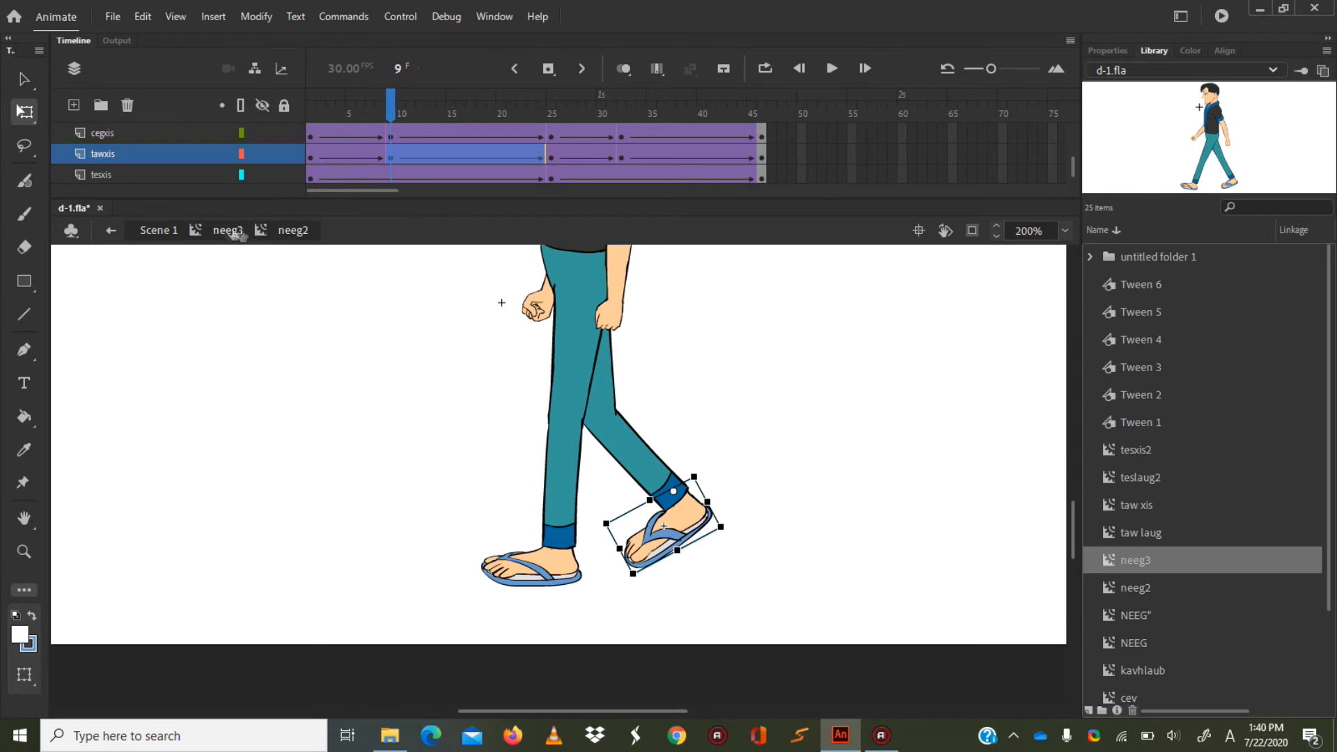
Return to Scene 1, test the movie to check the corrected walk, and close the preview.
left_click(155, 232)
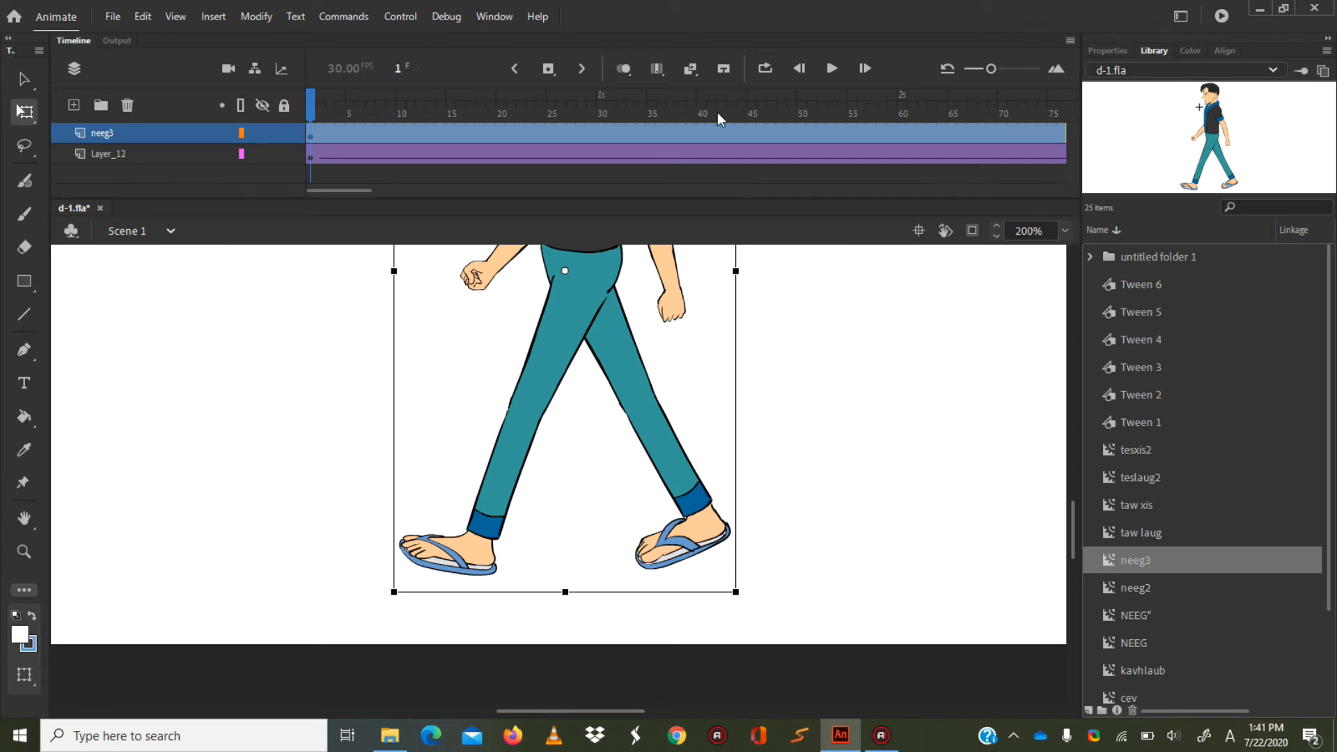
key("ctrl+Return")
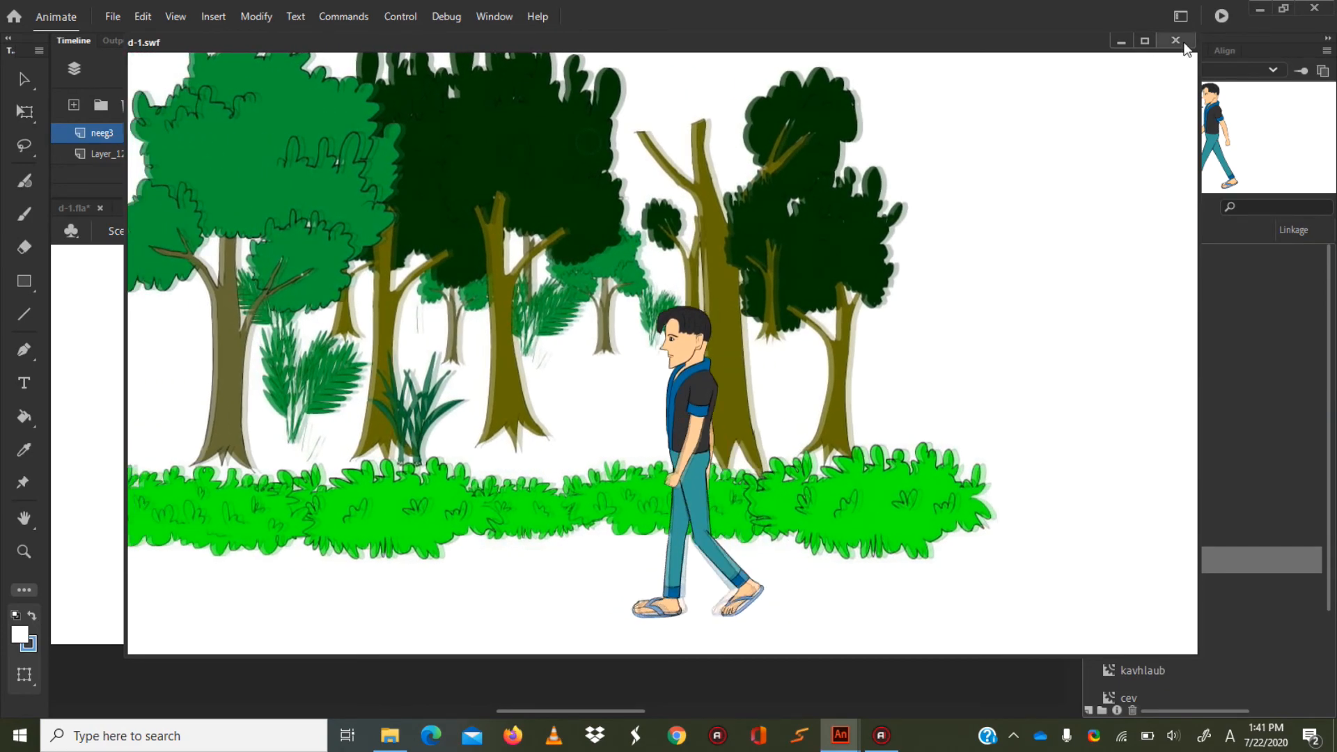
left_click(1176, 40)
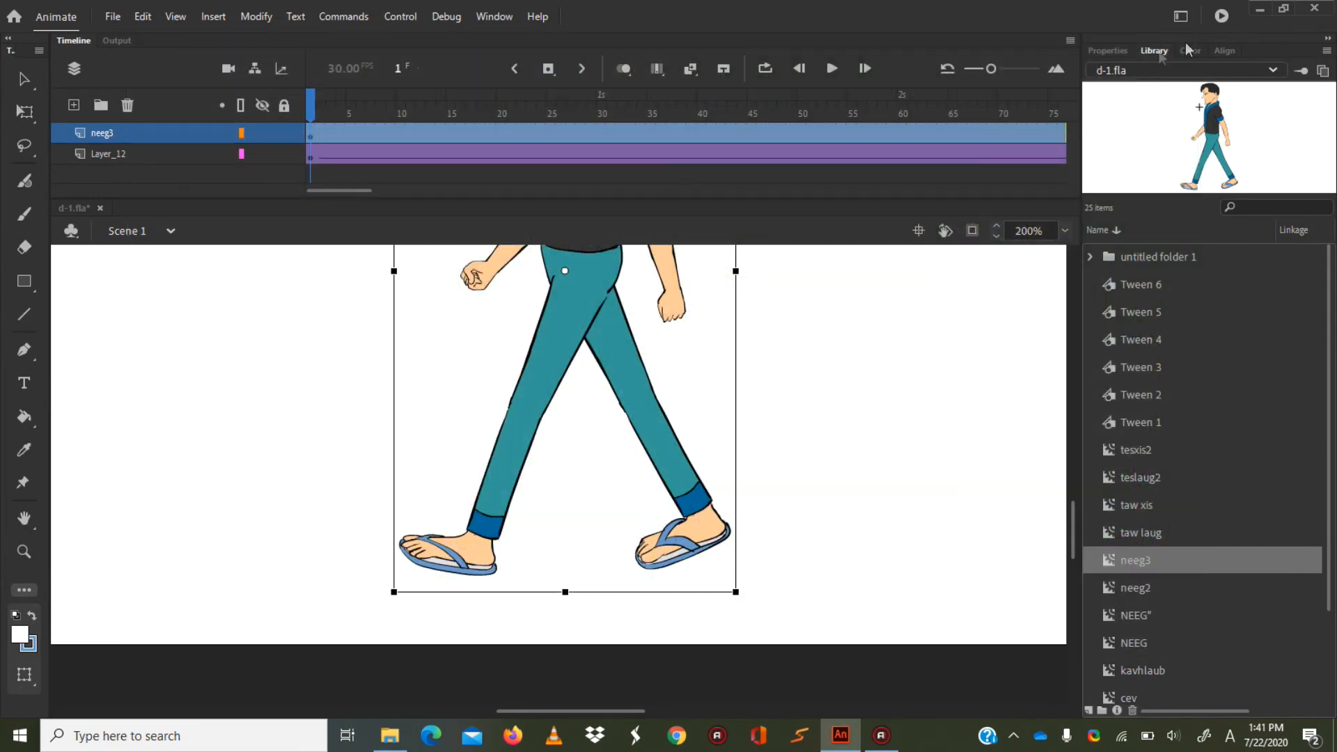
Remove the classic tween from the forest background on Layer_12.
left_click(1066, 232)
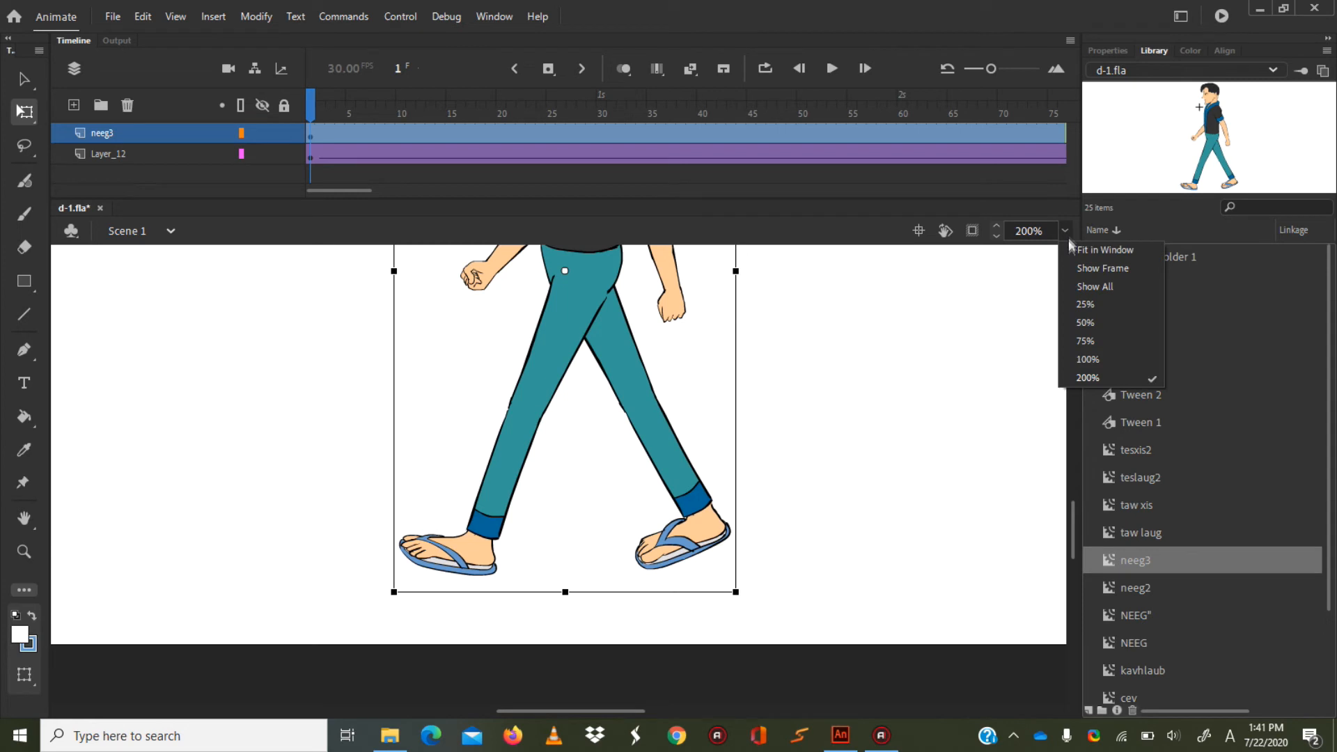
left_click(1085, 340)
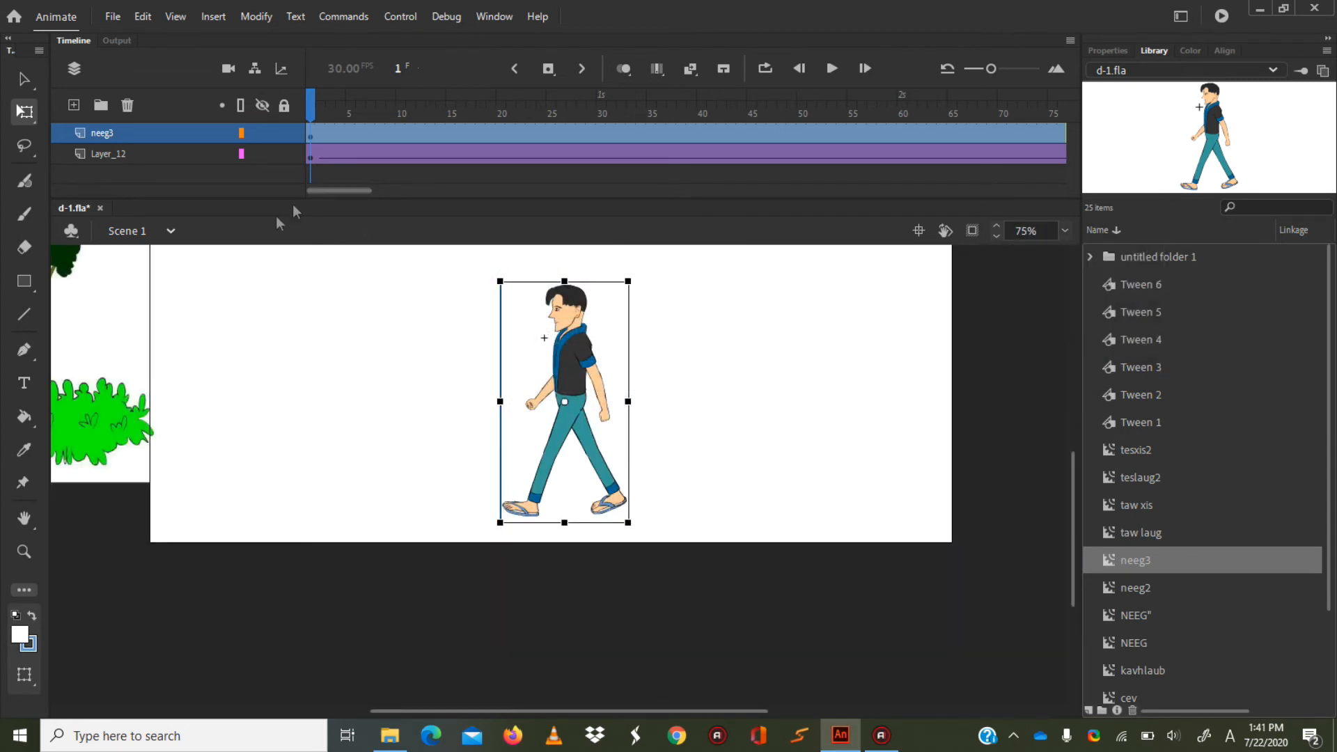
left_click(143, 397)
left_click_drag(345, 188, 251, 195)
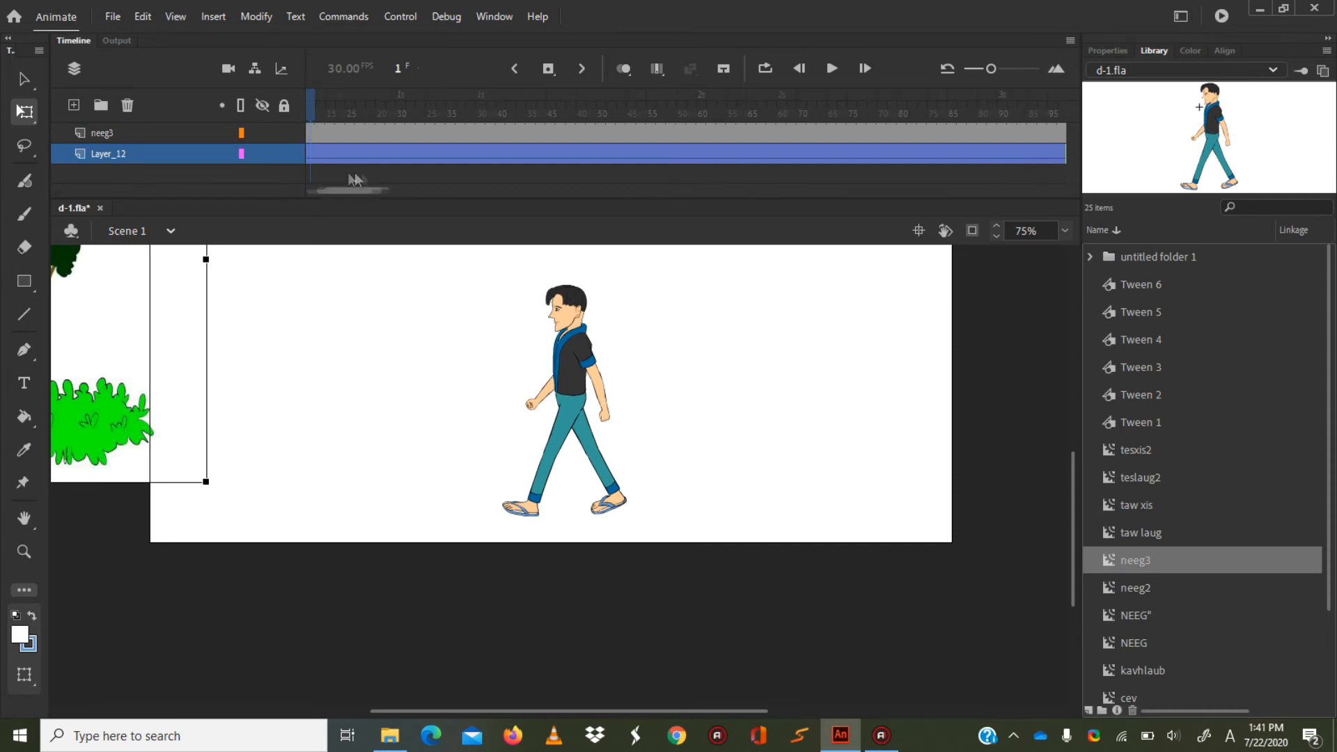
left_click(373, 157)
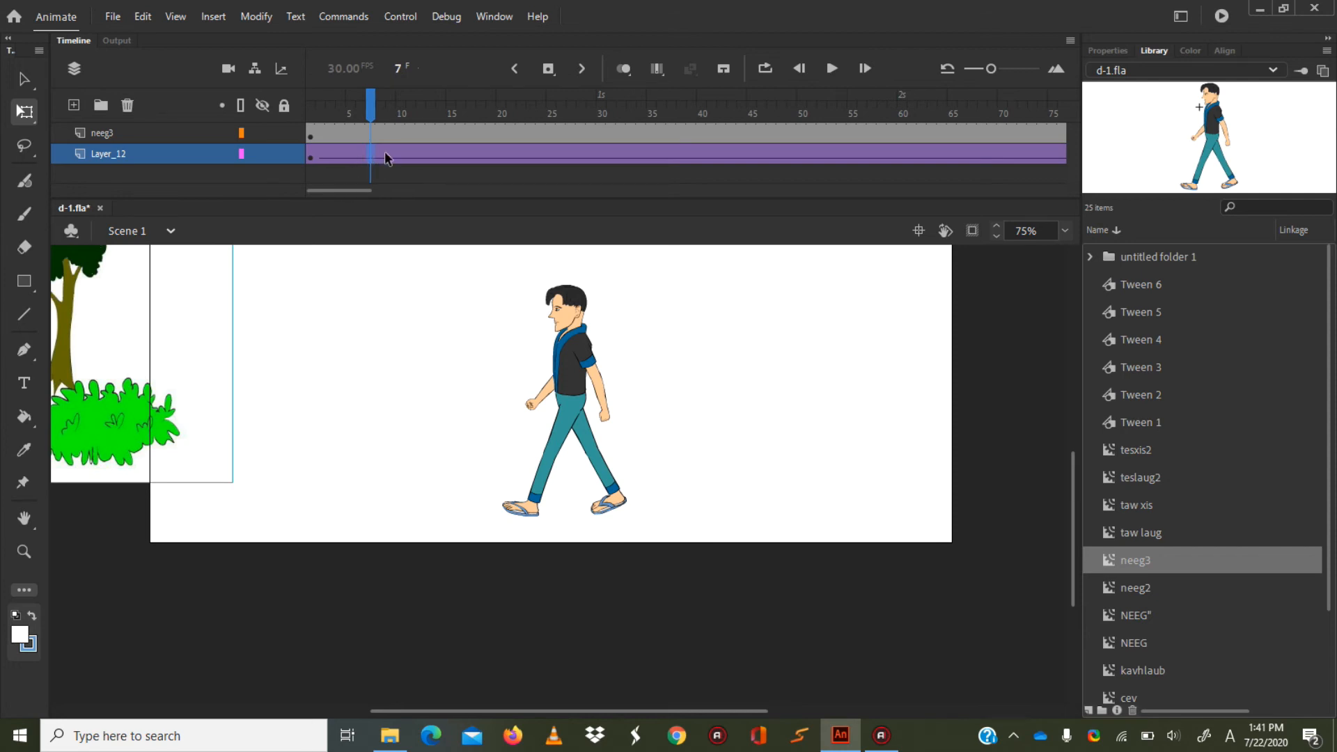
left_click(387, 155)
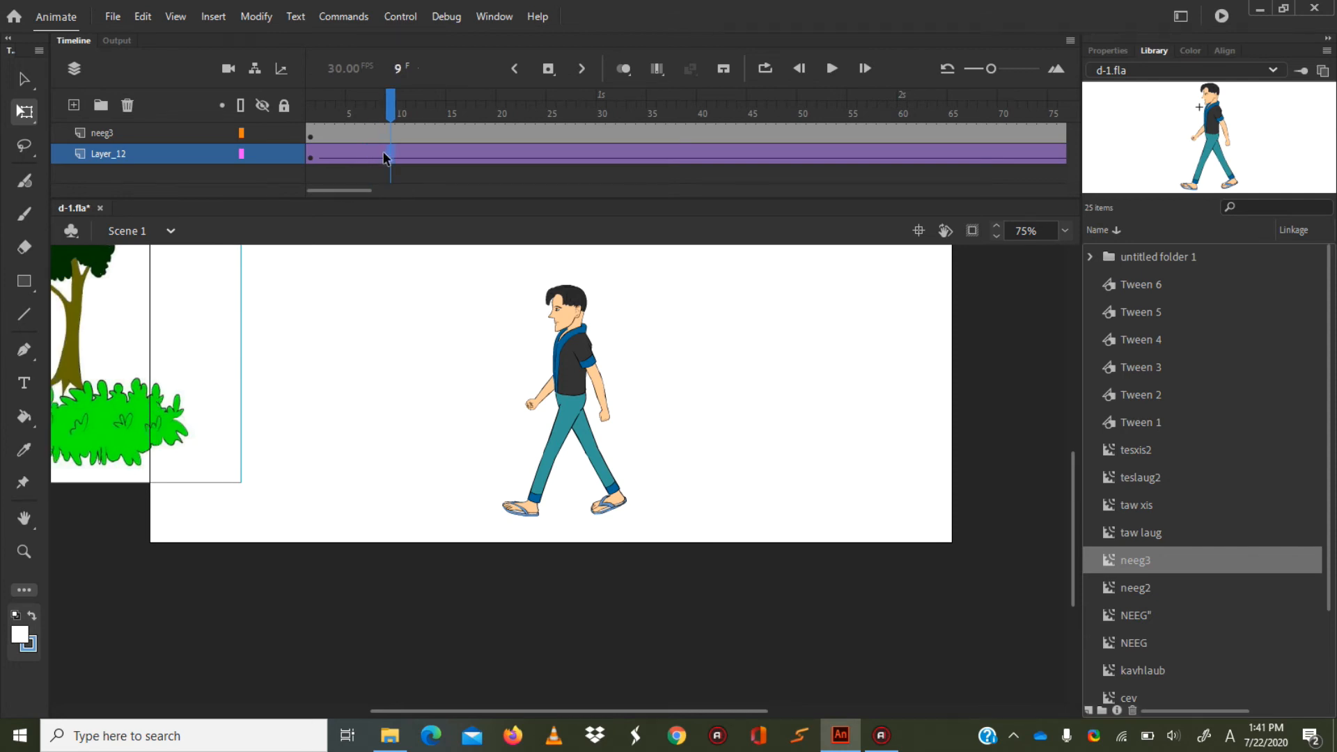
right_click(382, 158)
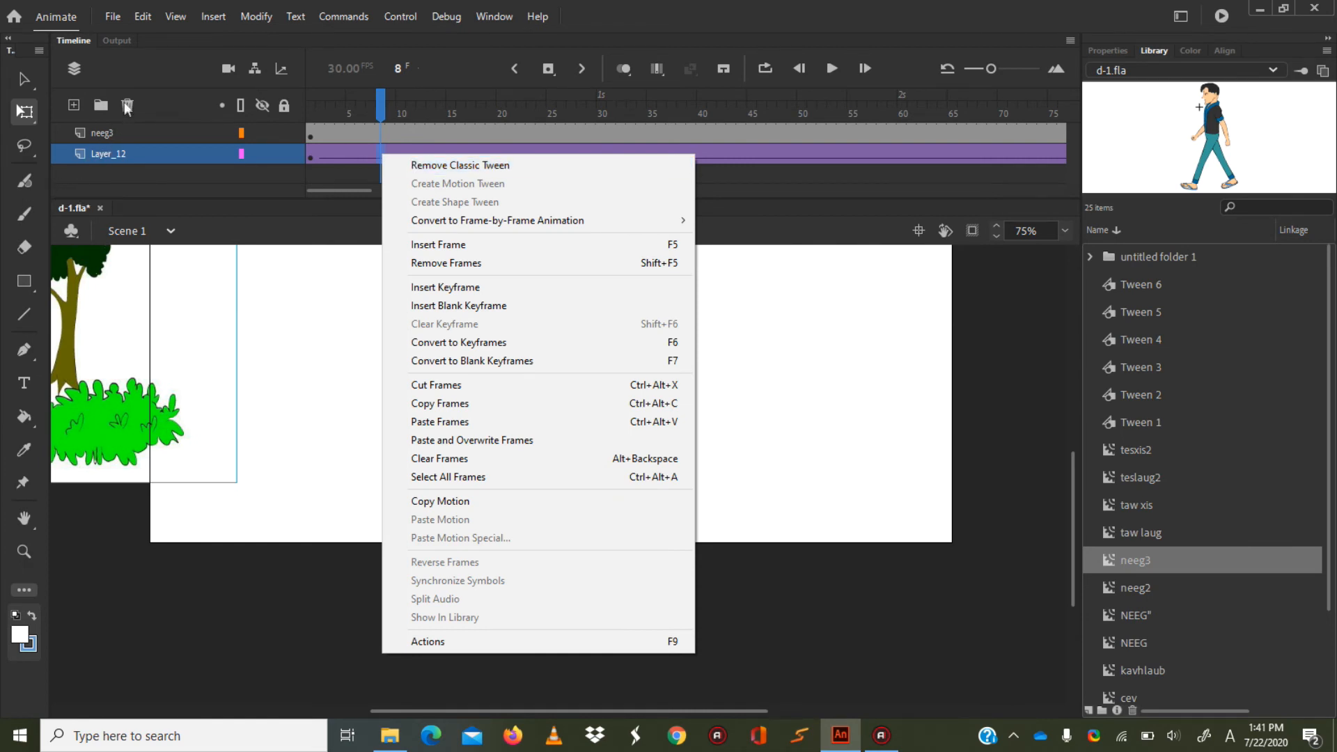
left_click(361, 149)
right_click(361, 151)
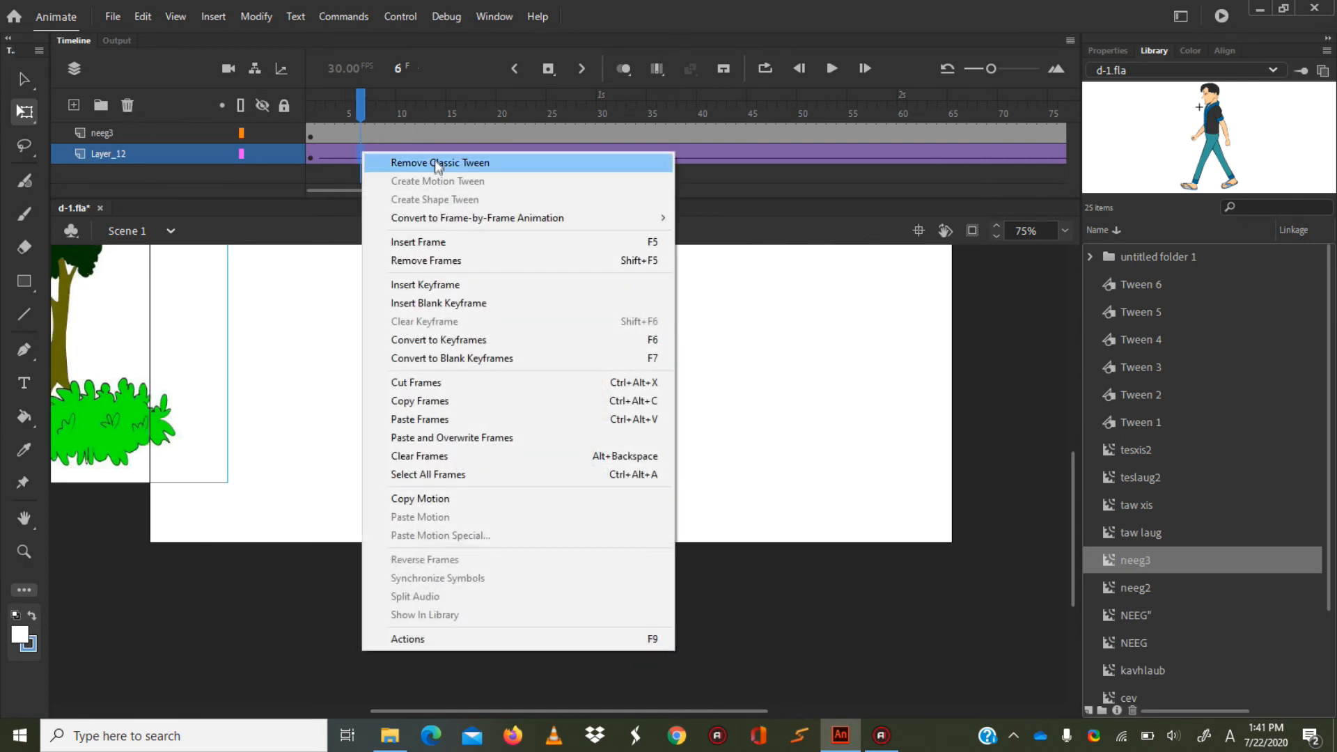
left_click(413, 163)
Move the forest onto the stage behind the character at frame 1, enlarge it past the stage sides, and raise it slightly.
left_click(312, 159)
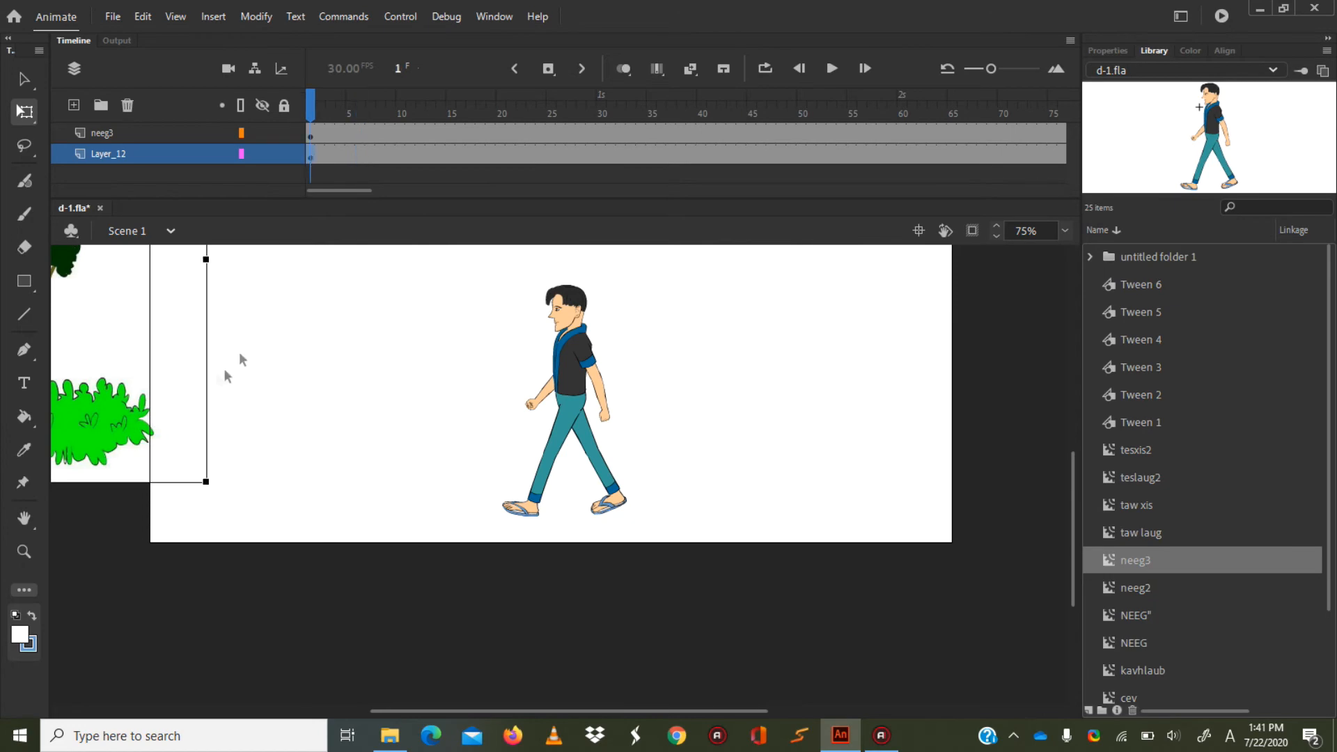
left_click_drag(106, 416, 825, 418)
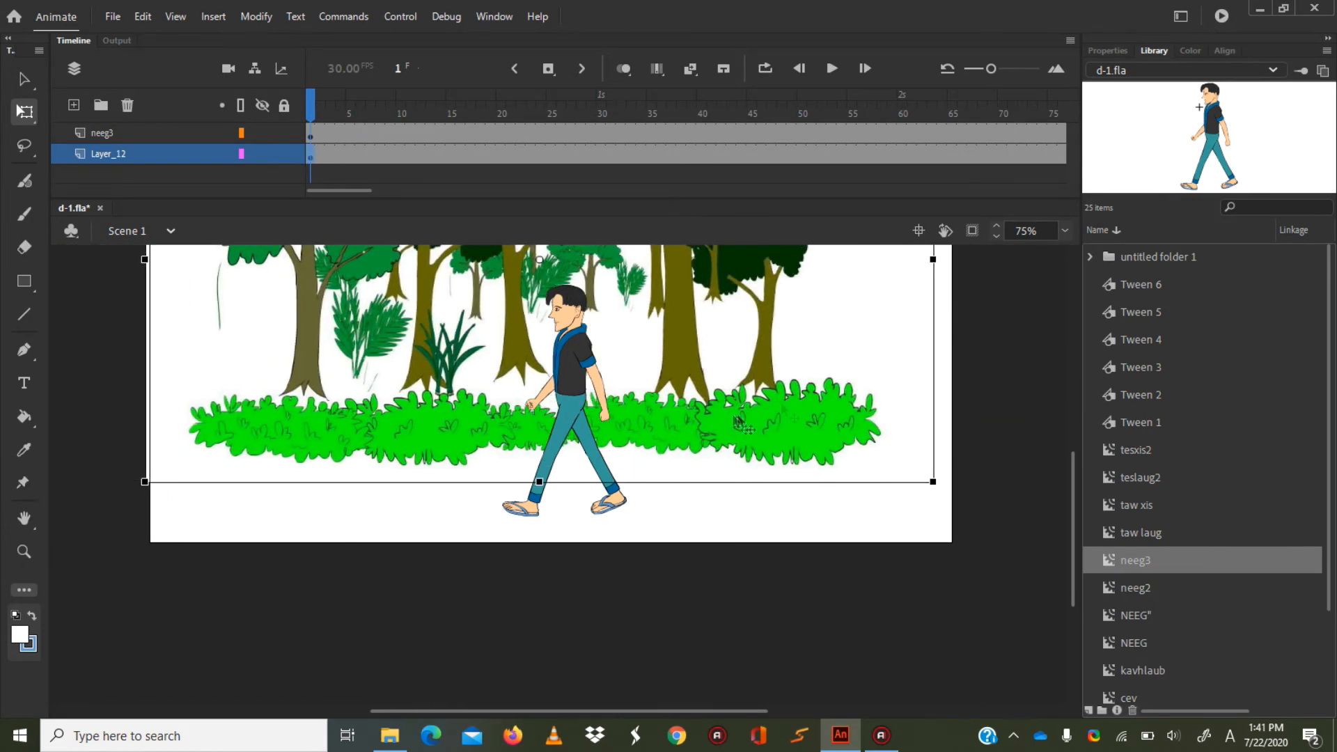
left_click_drag(934, 479, 1101, 635)
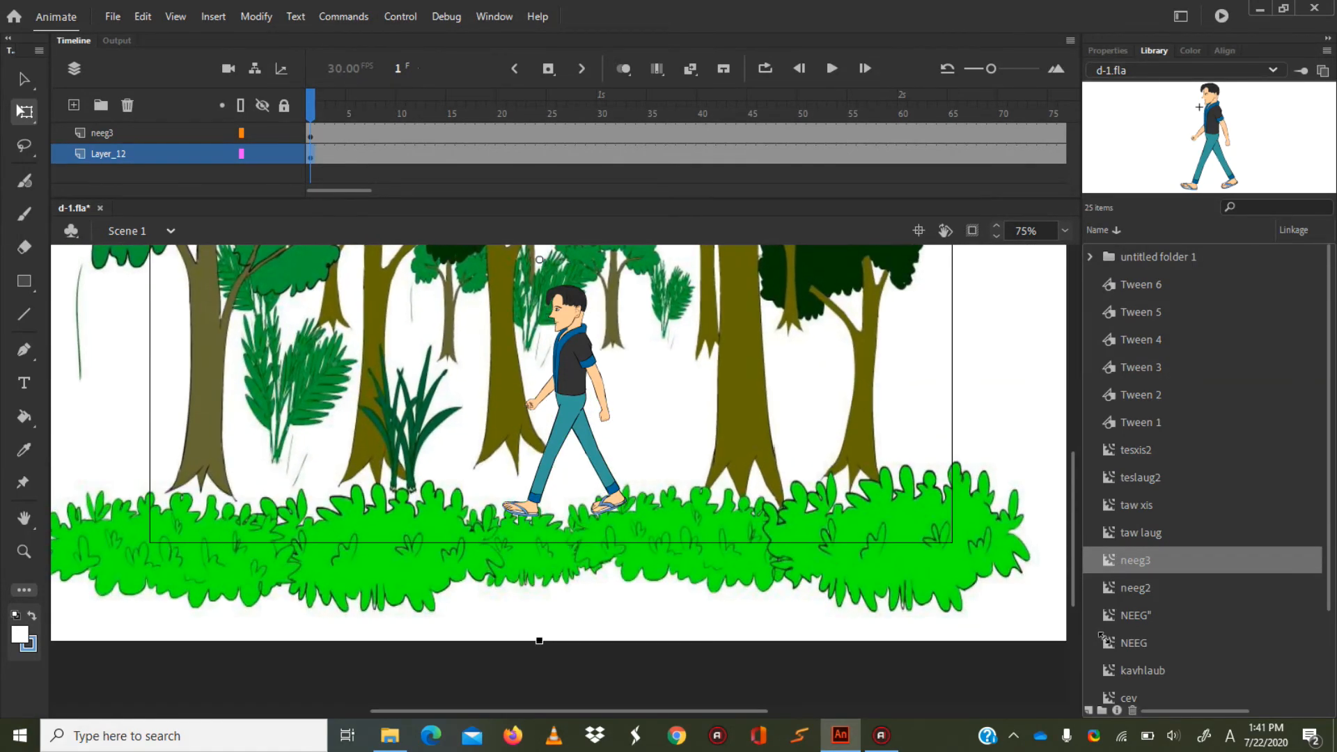
left_click_drag(697, 534, 726, 429)
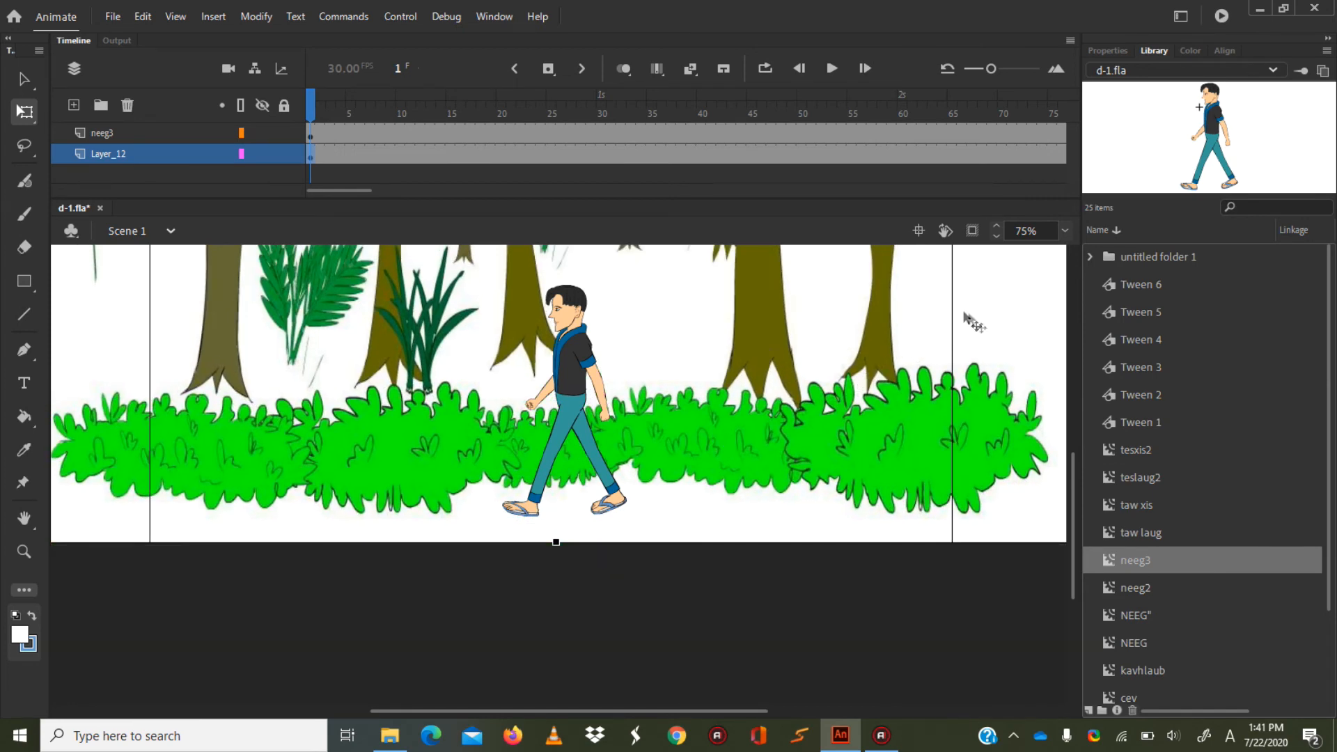
left_click_drag(742, 444, 742, 424)
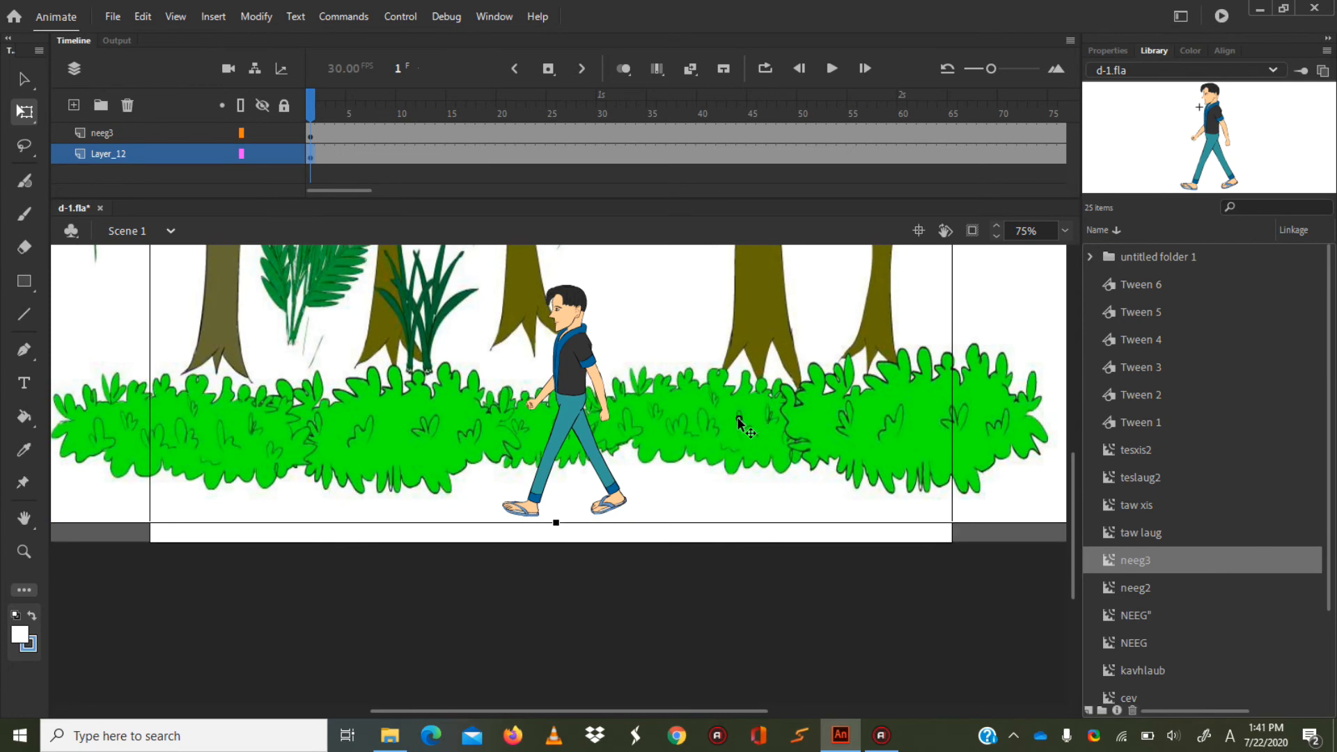
Lock Layer_12 and clear its keyframe at frame 295 so the forest stays static.
left_click(285, 154)
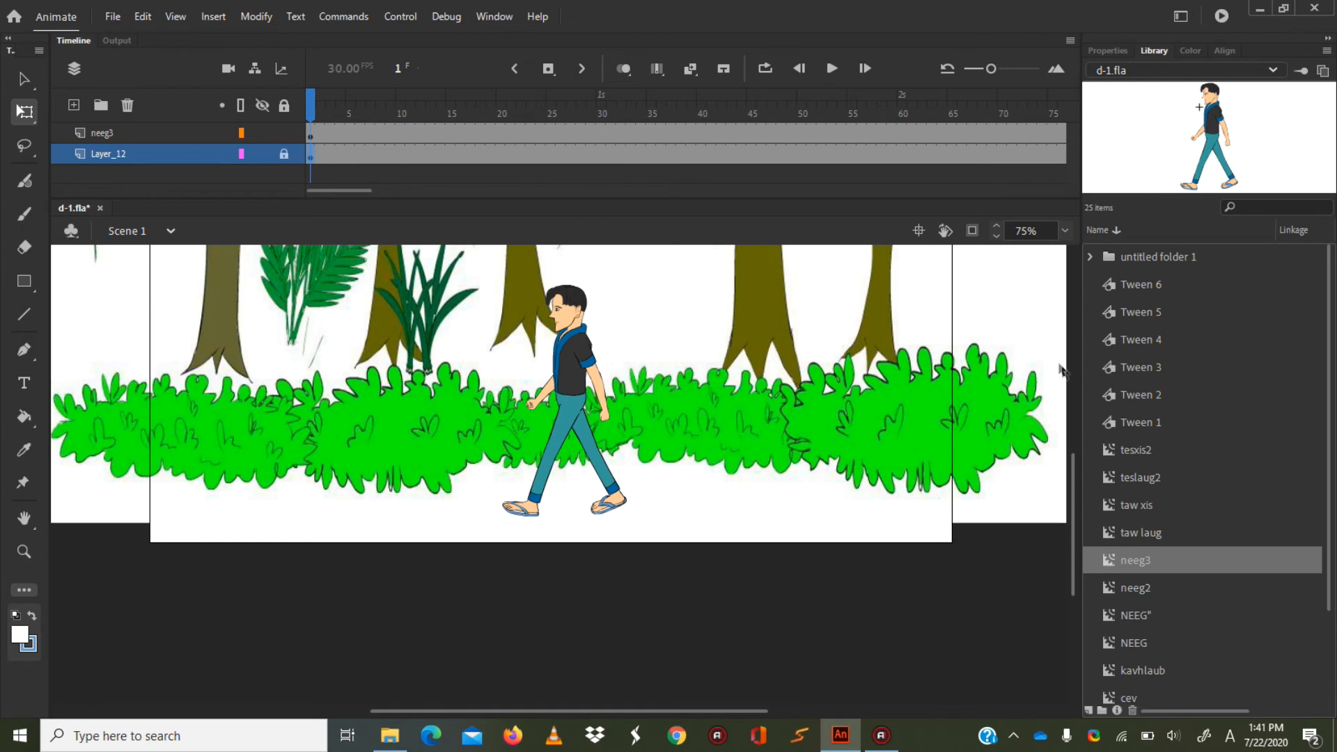
left_click_drag(1073, 498, 1070, 467)
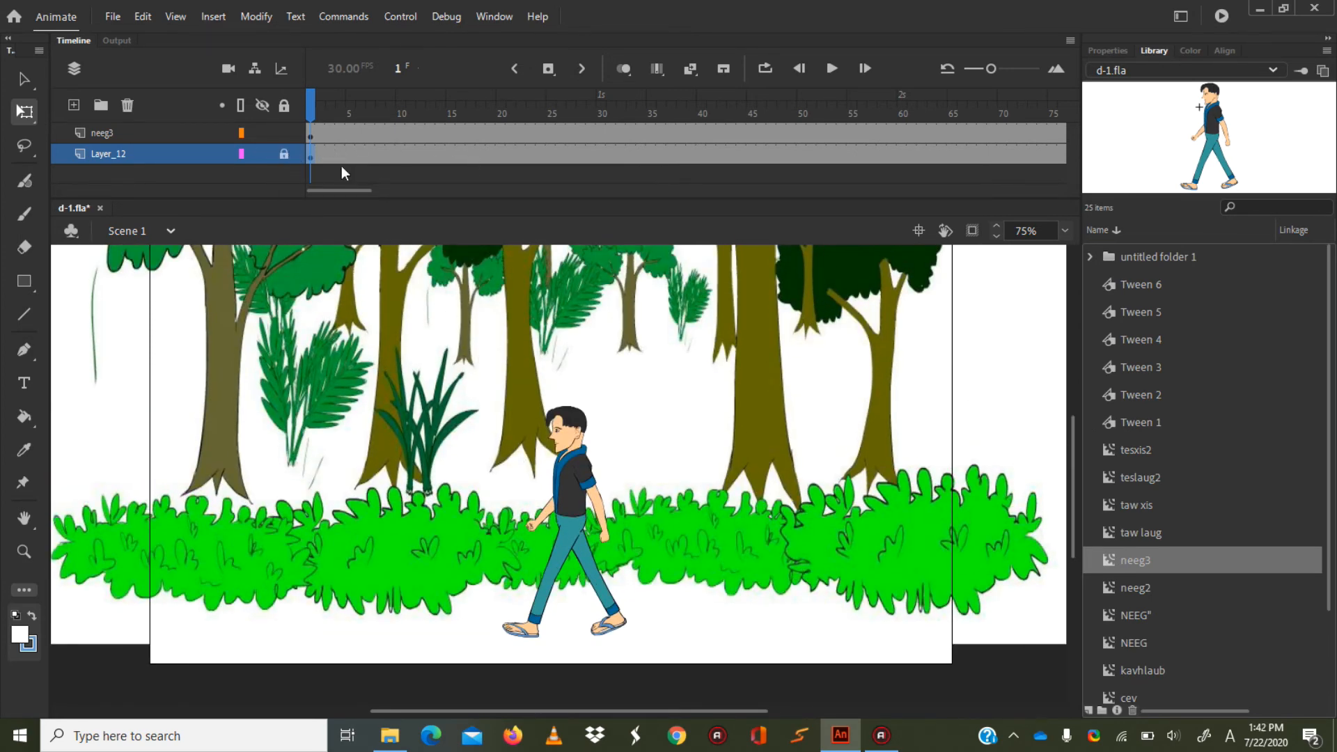
left_click_drag(336, 187, 555, 186)
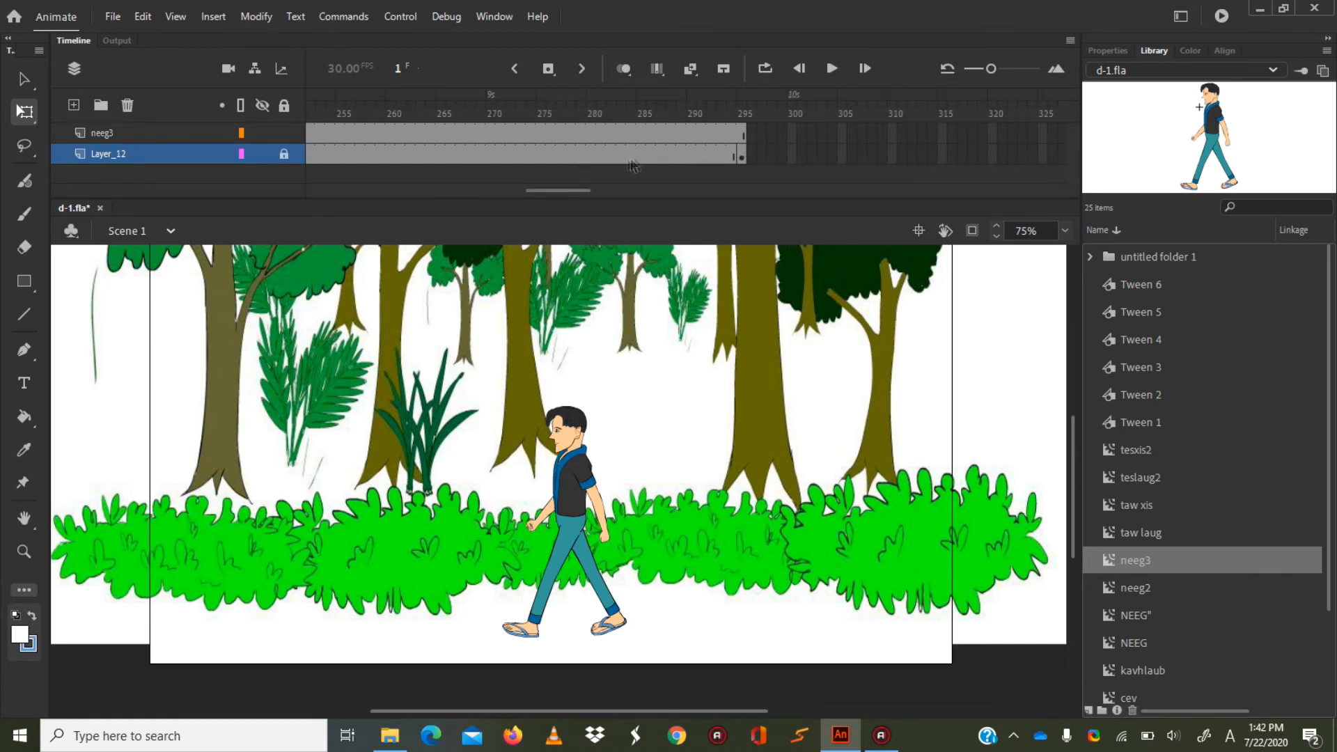
right_click(738, 154)
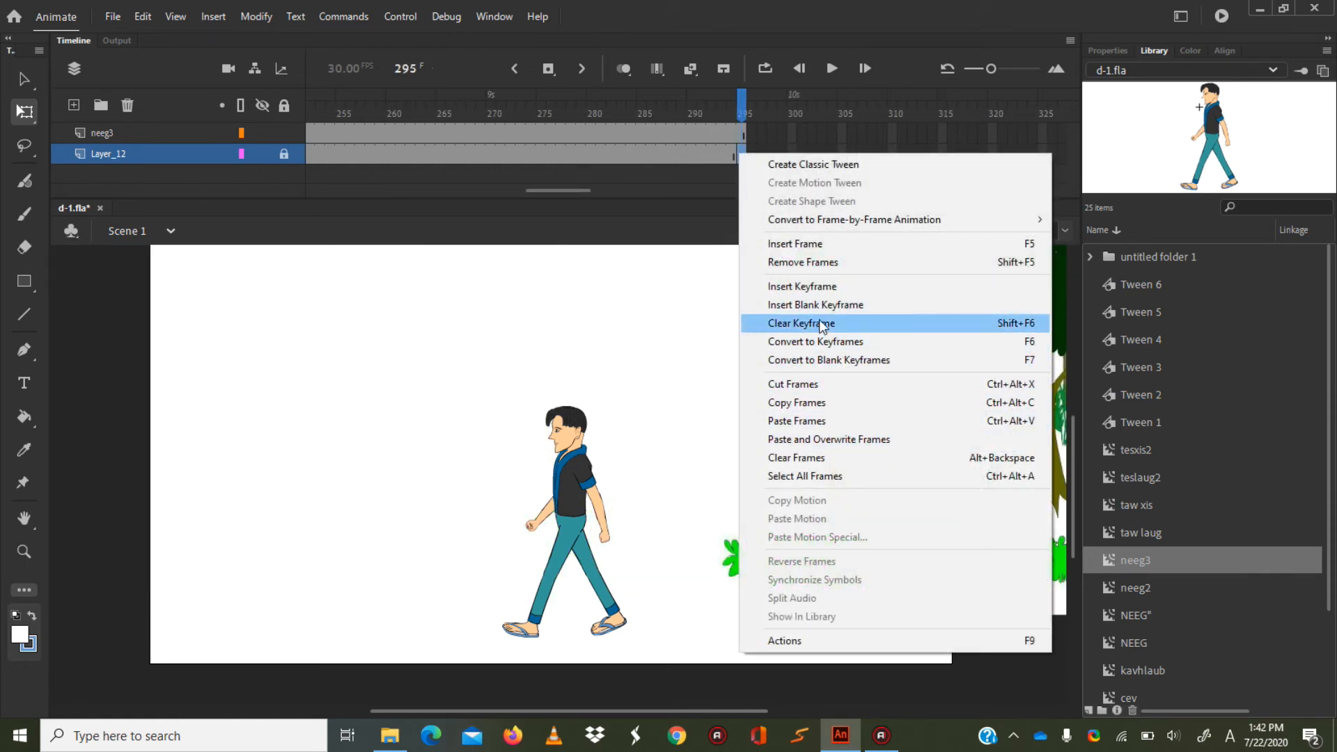
left_click(819, 324)
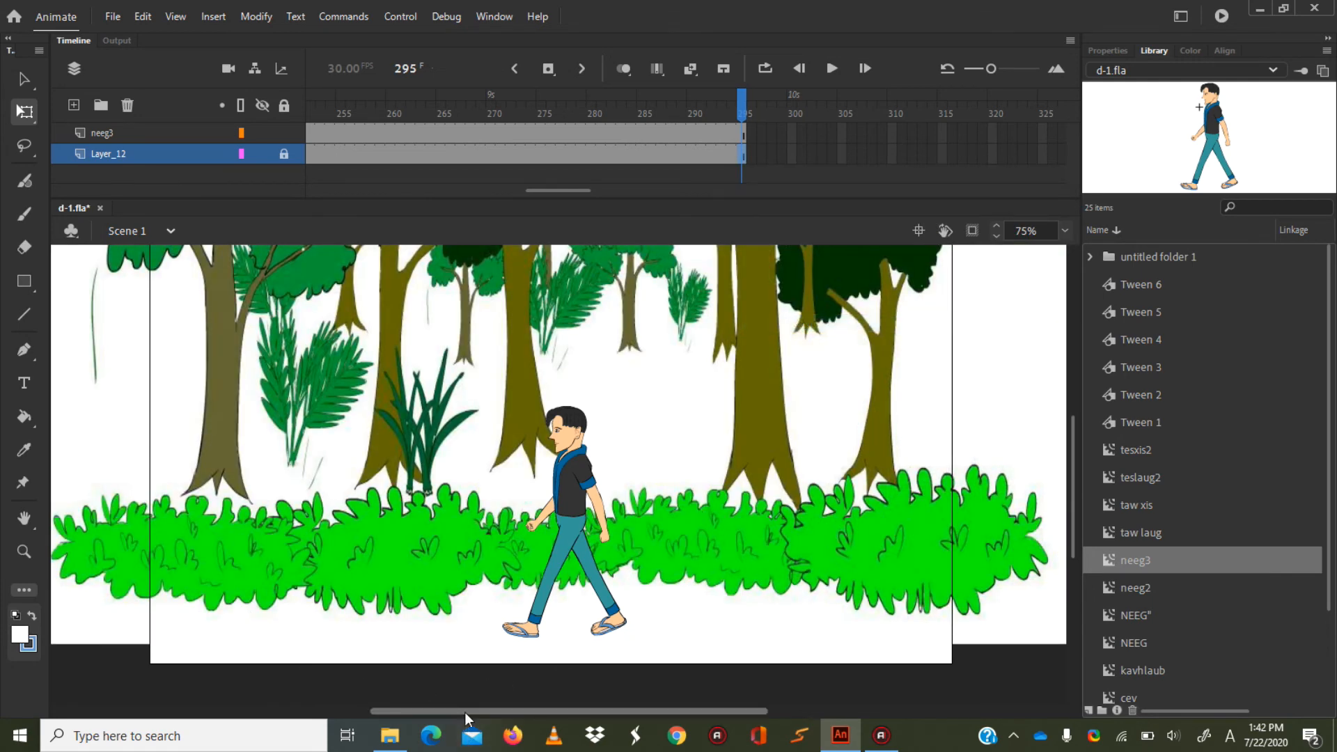
left_click_drag(522, 186, 314, 204)
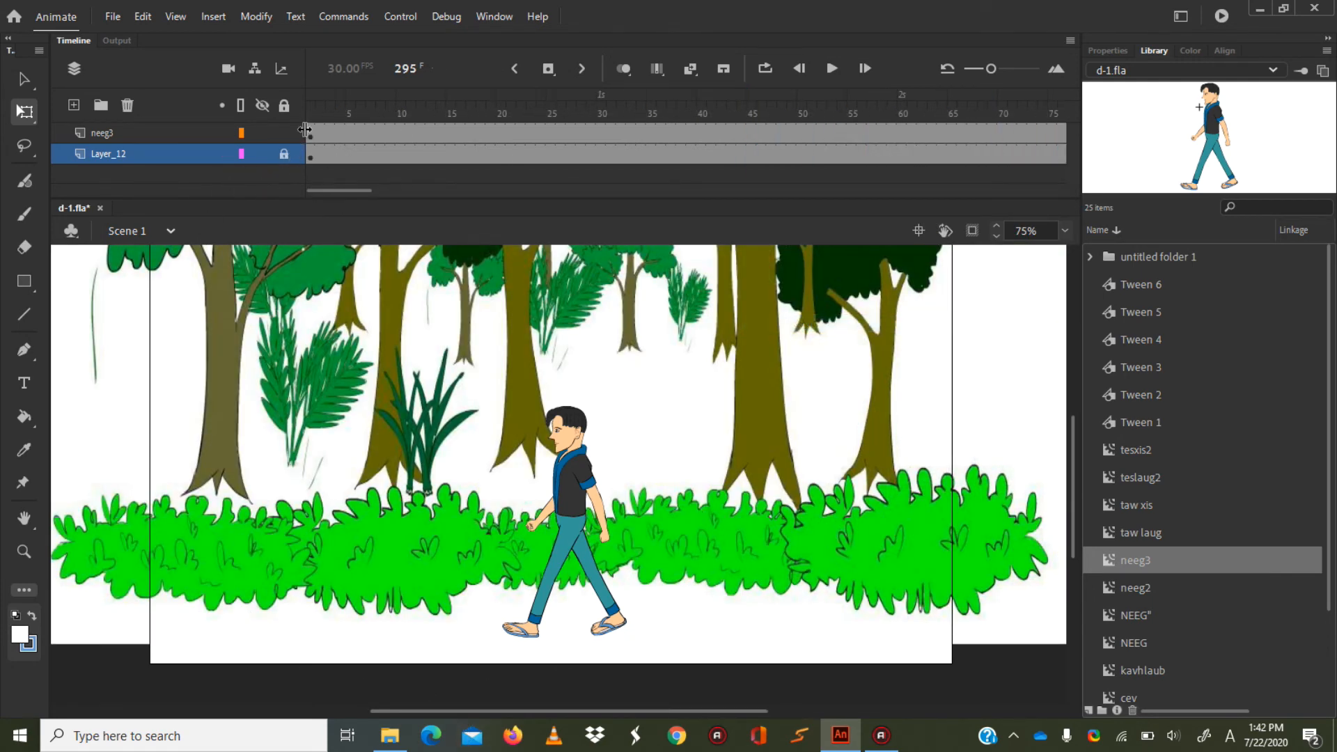
Place the neeg3 character just beyond the stage's right side at frame 1 and, on a new keyframe at frame 120, beyond its left side.
left_click(308, 132)
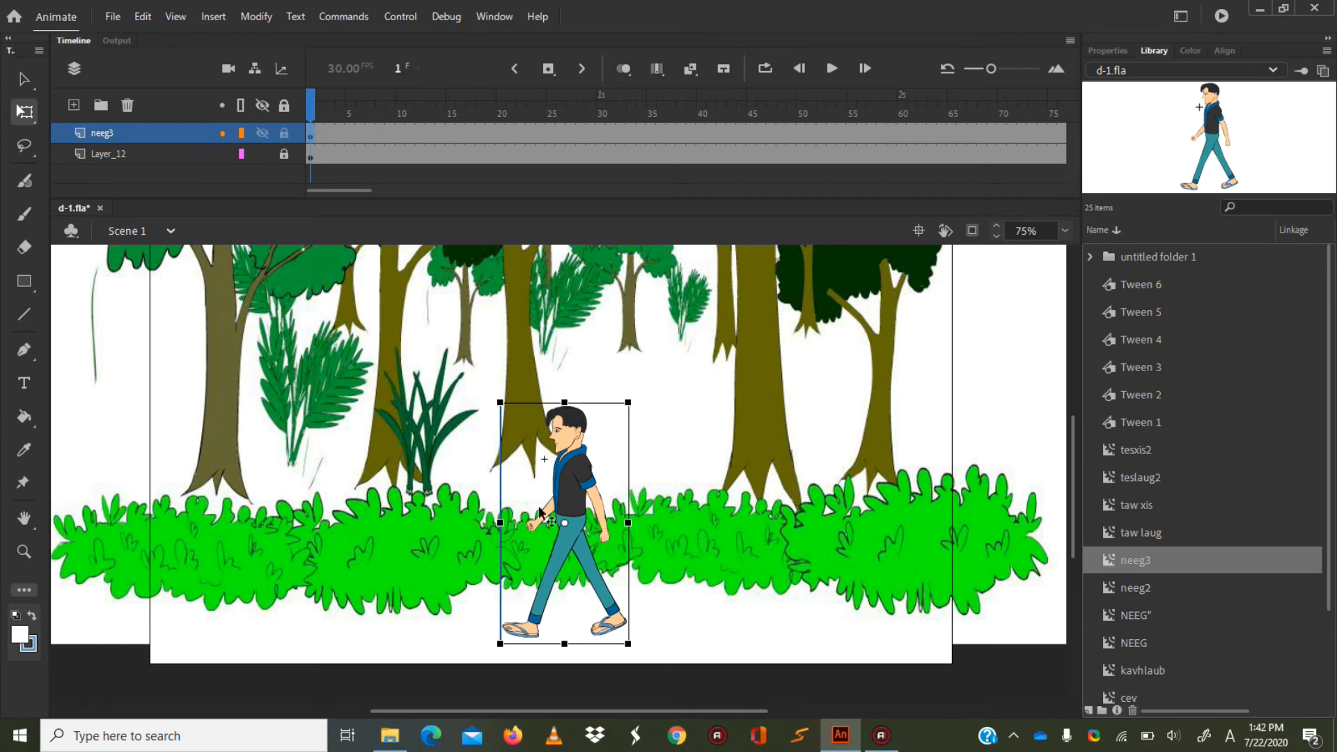
left_click_drag(578, 501, 1027, 500)
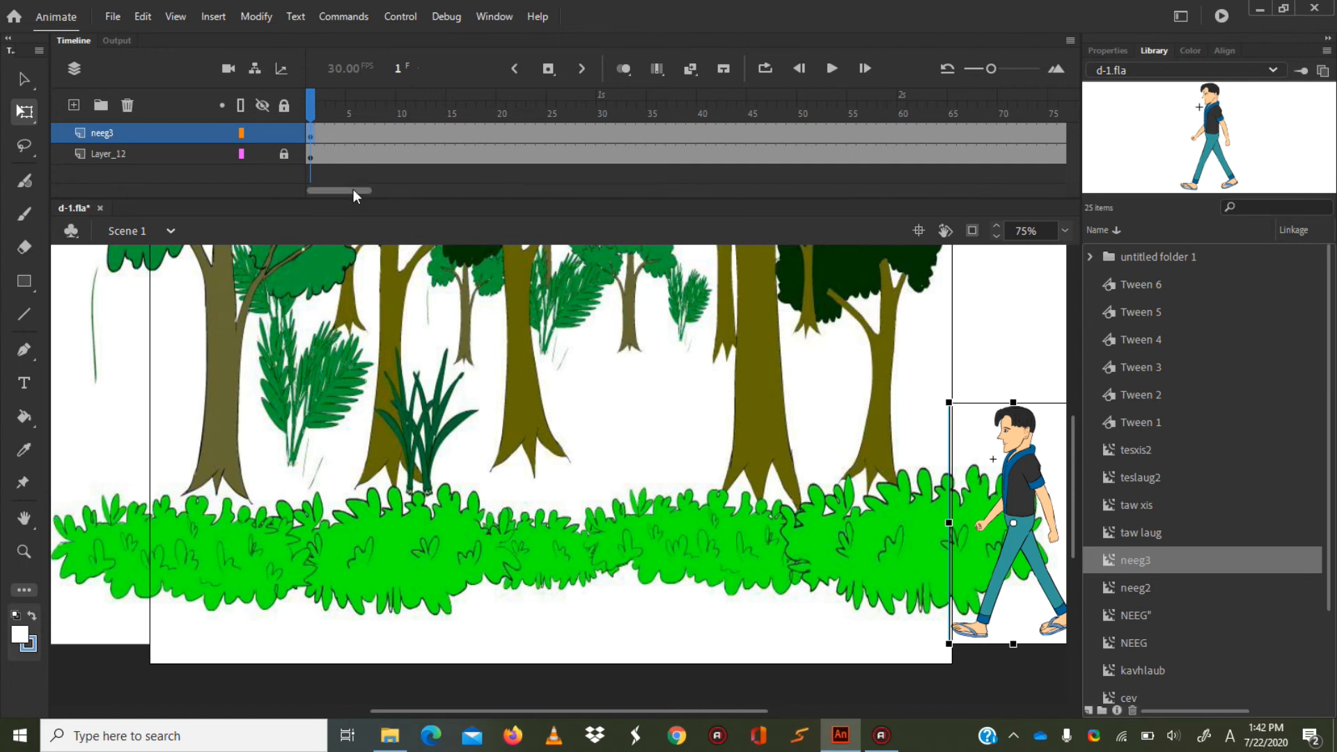
left_click_drag(354, 190, 450, 178)
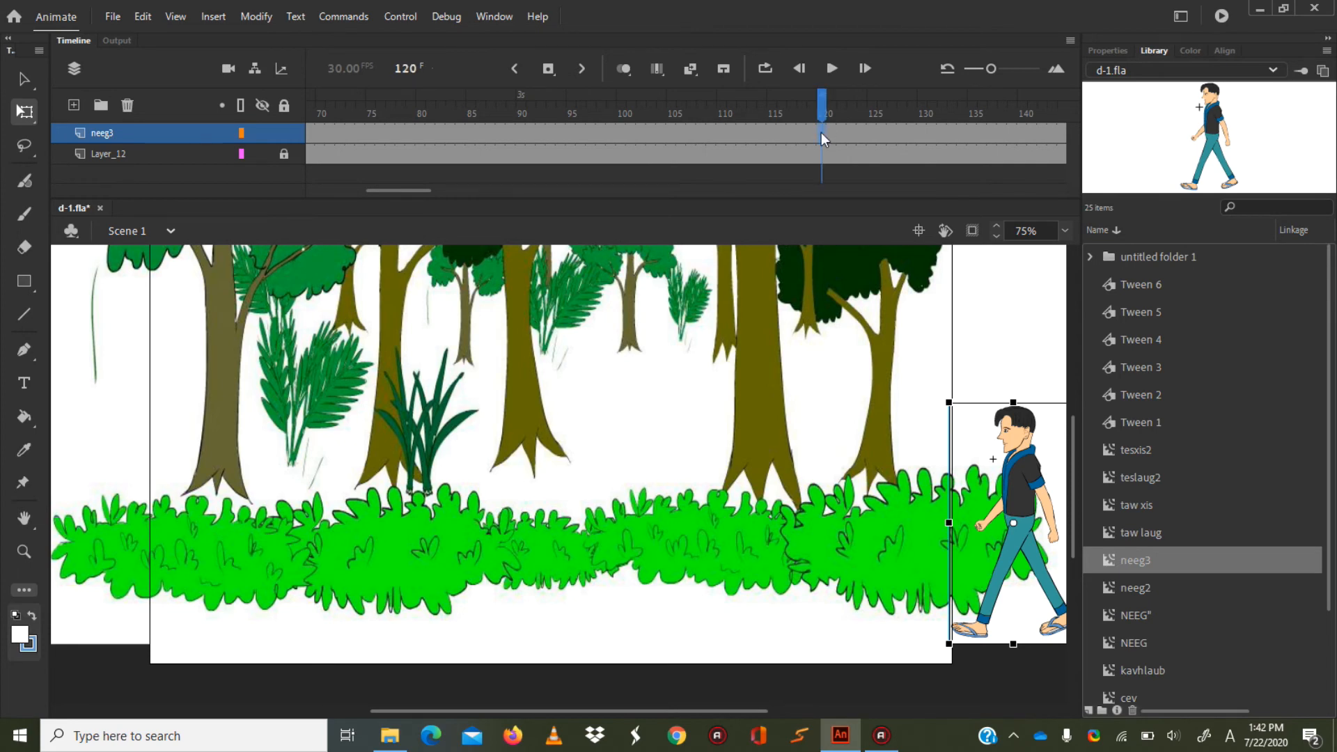
right_click(821, 132)
left_click(870, 269)
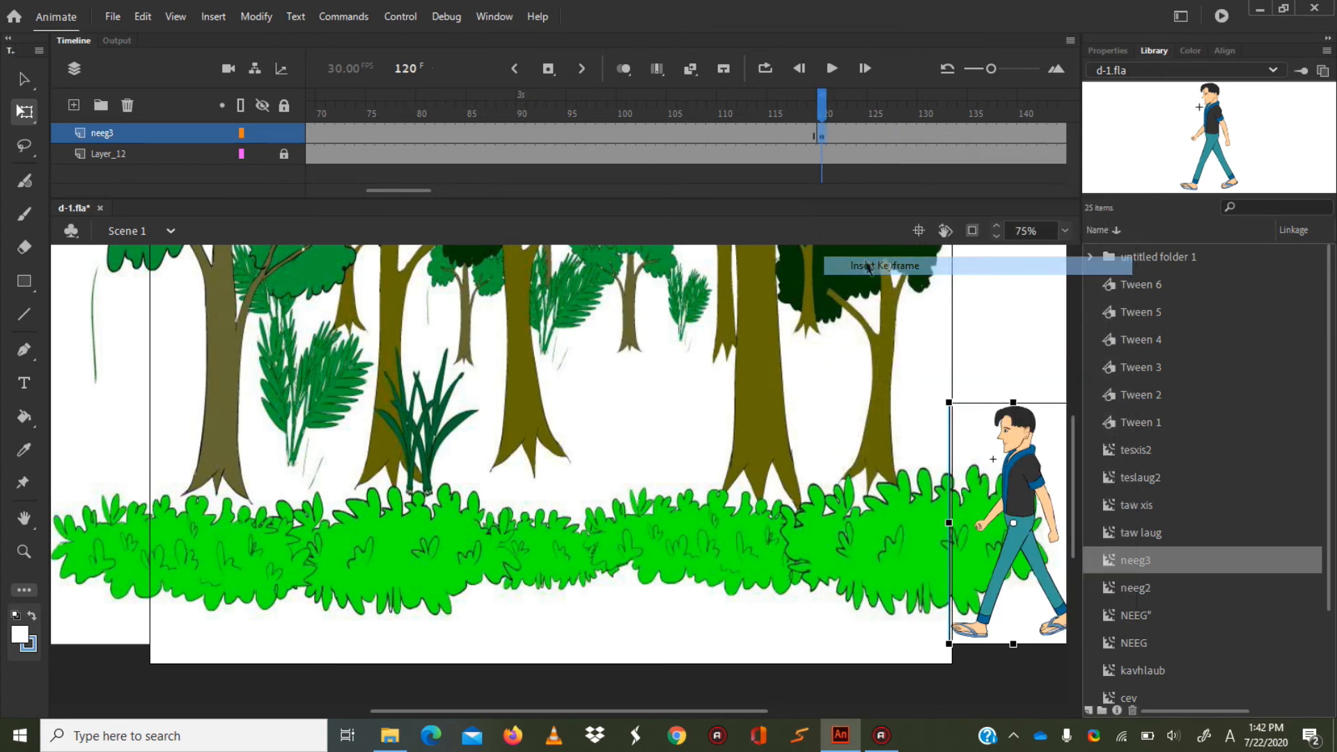
left_click_drag(1033, 495, 108, 487)
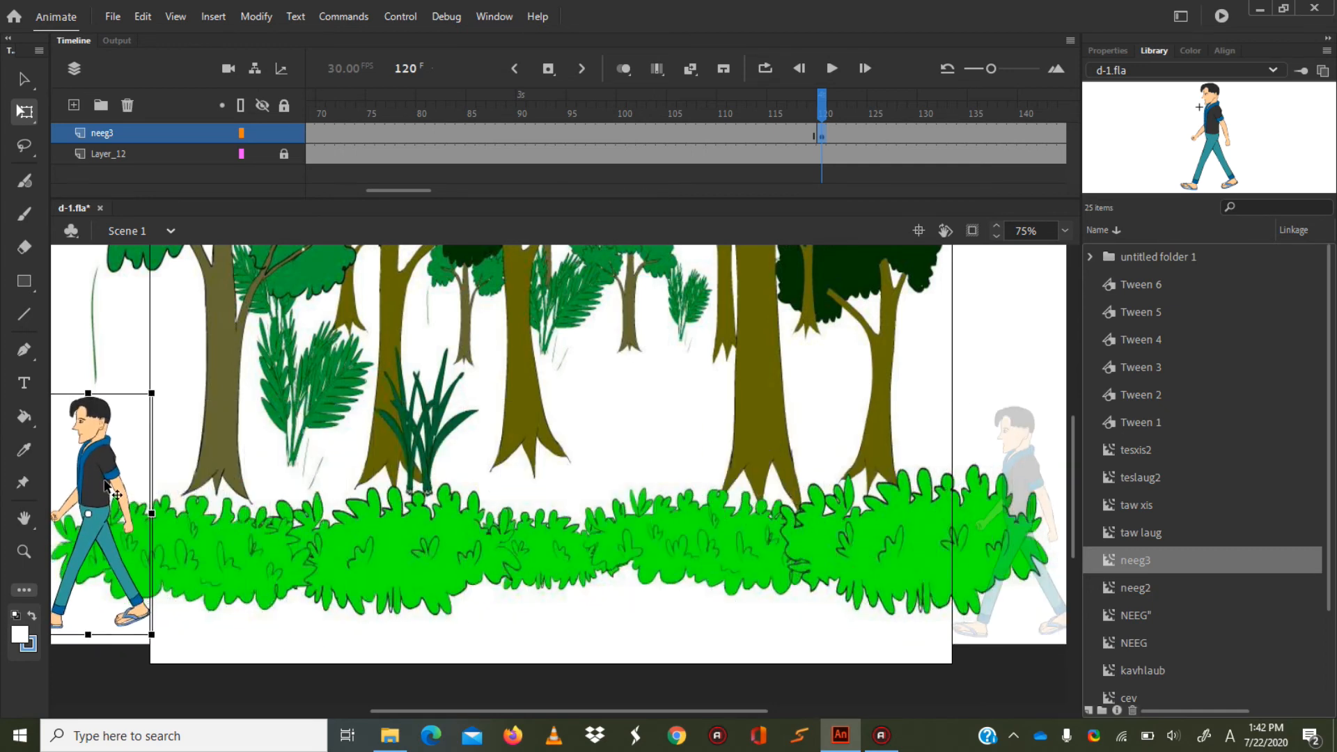
Create a classic tween on the neeg3 layer between frame 1 and frame 120.
left_click(508, 132)
right_click(507, 132)
left_click(517, 140)
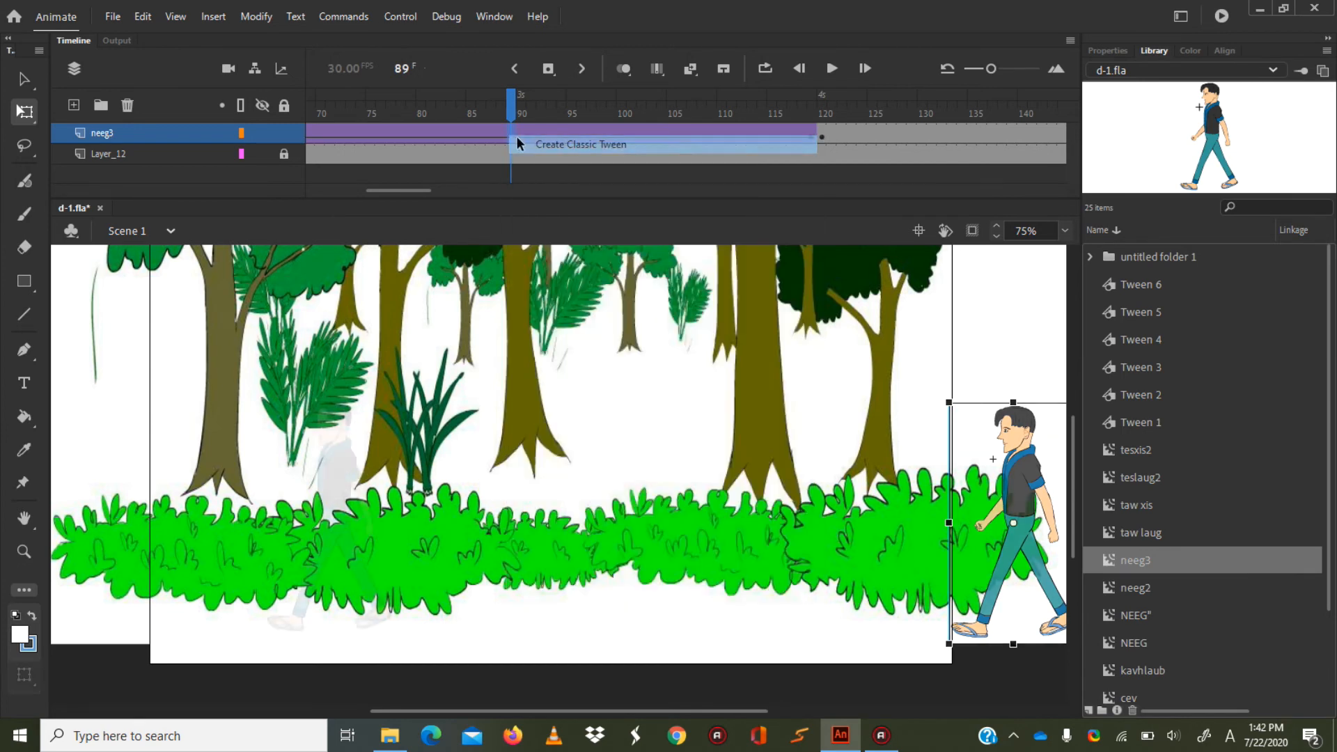
Play the walk across the stage from frame 1 in the timeline, and test the movie before closing the preview.
key("Return")
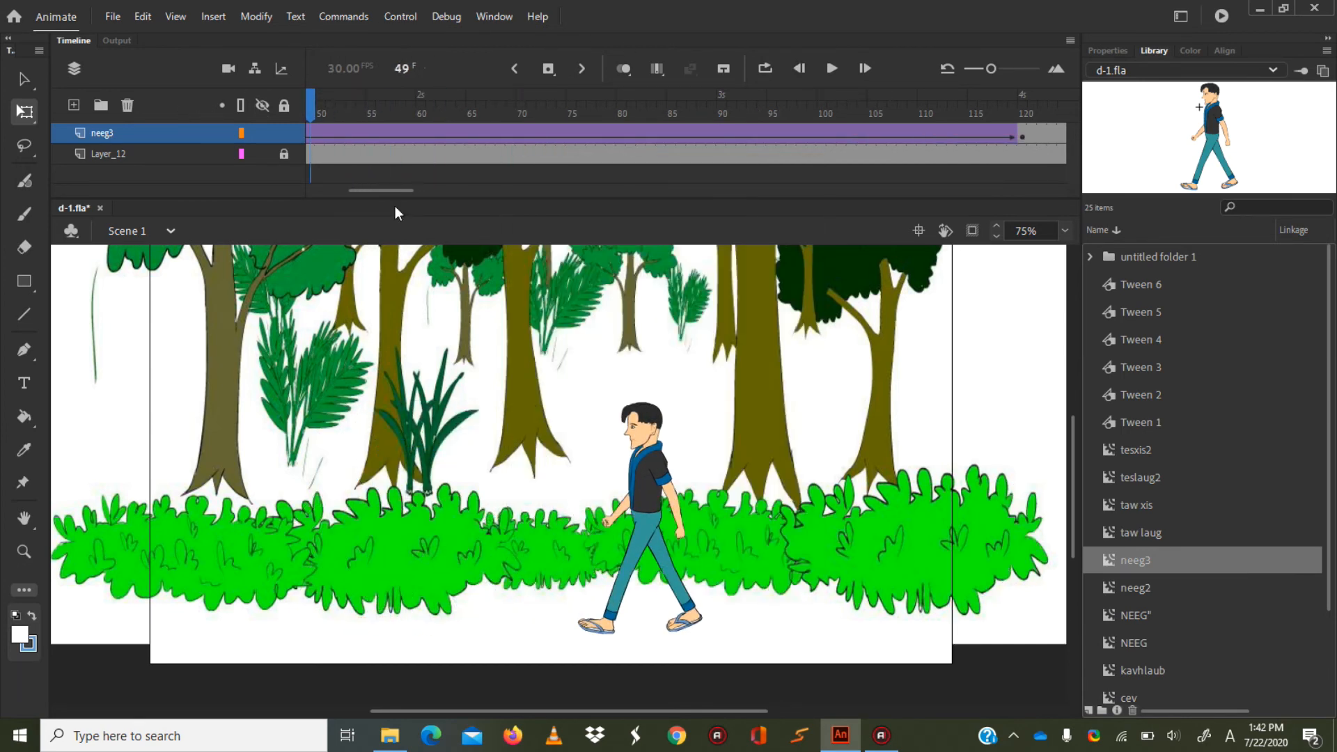
left_click_drag(414, 191, 341, 189)
left_click(309, 106)
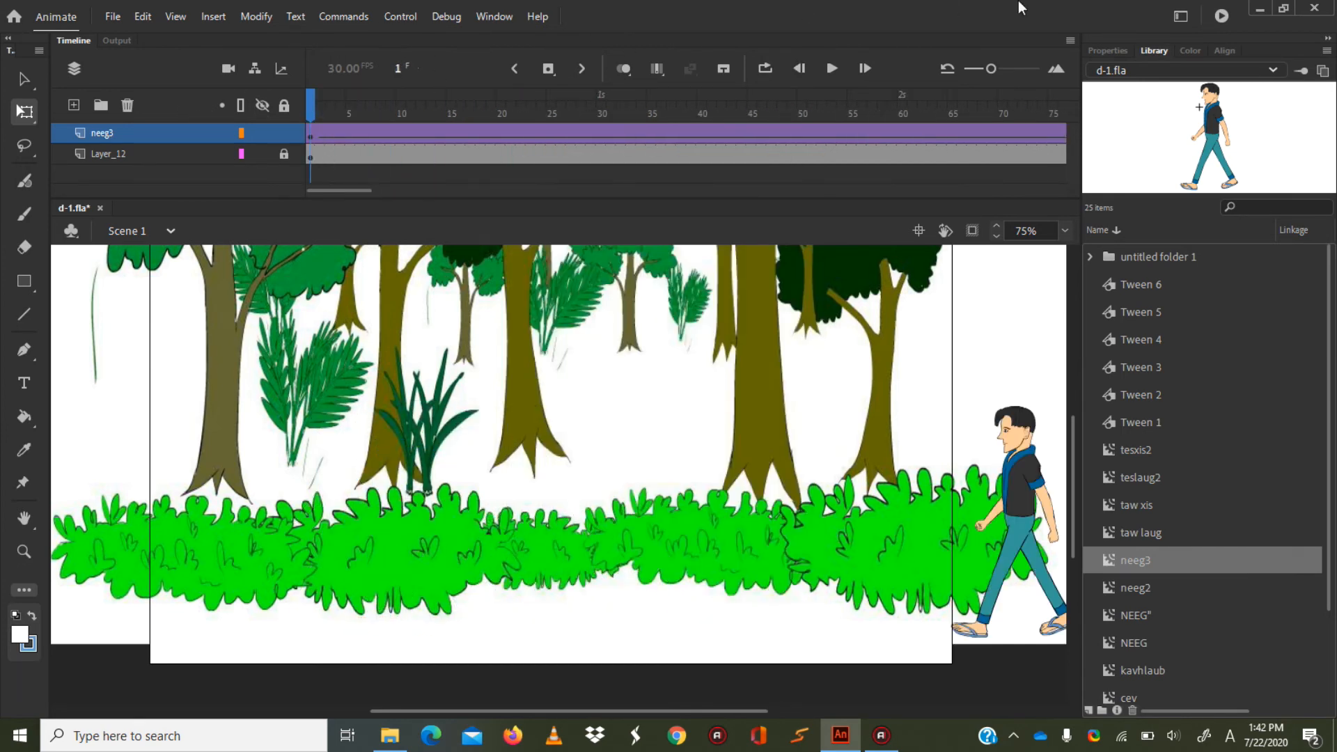
left_click(829, 69)
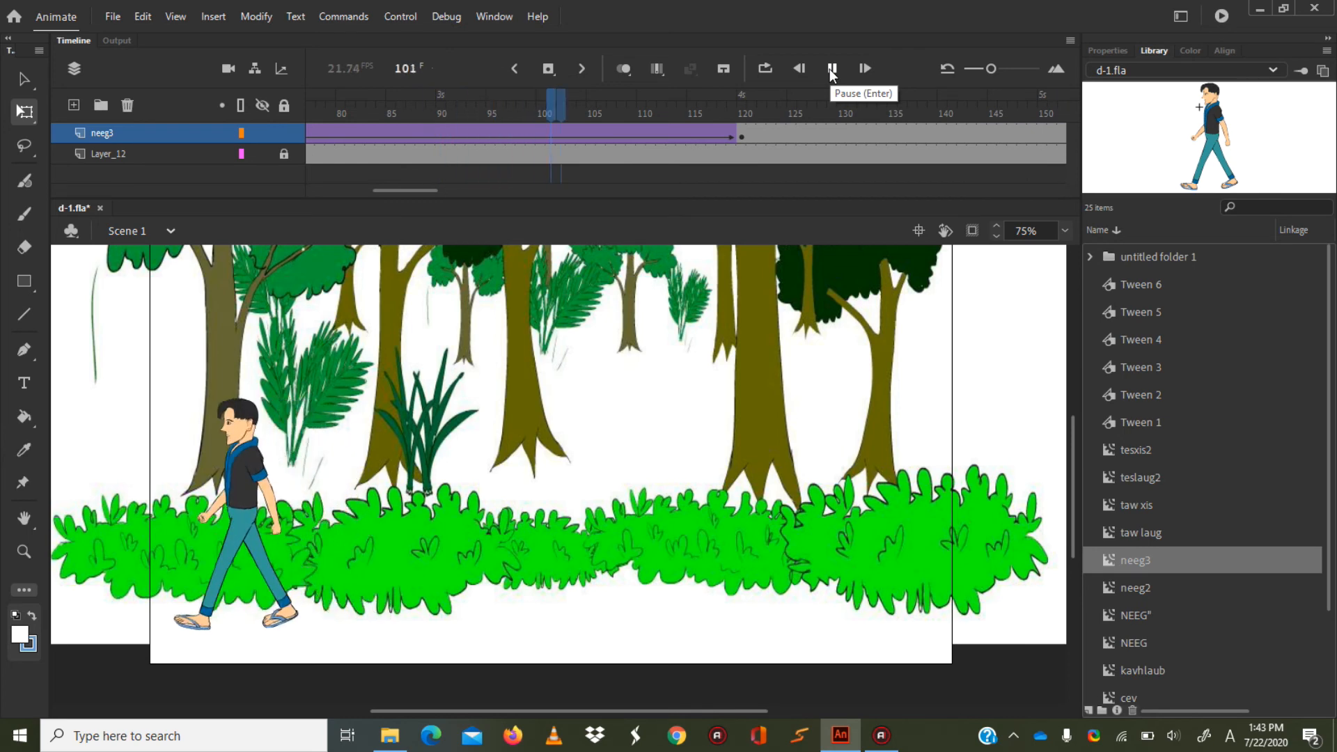
left_click(829, 69)
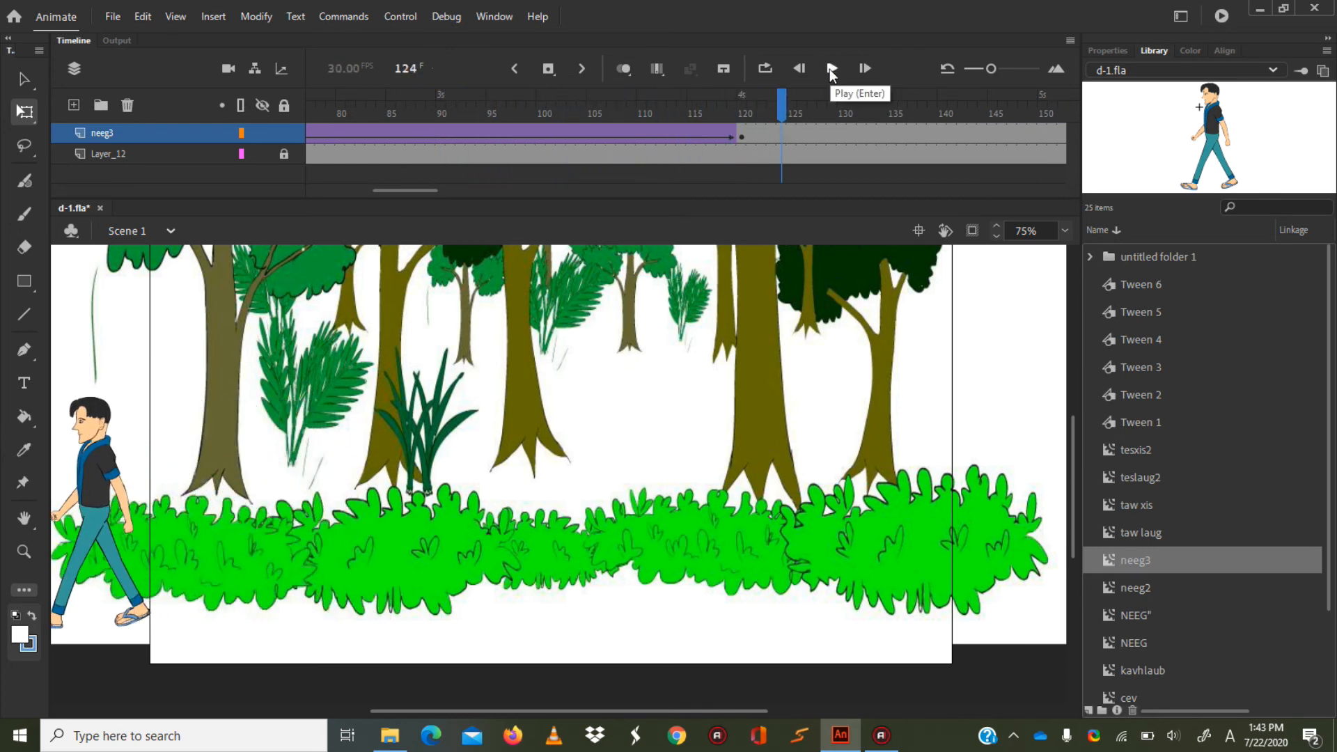
key("ctrl+Return")
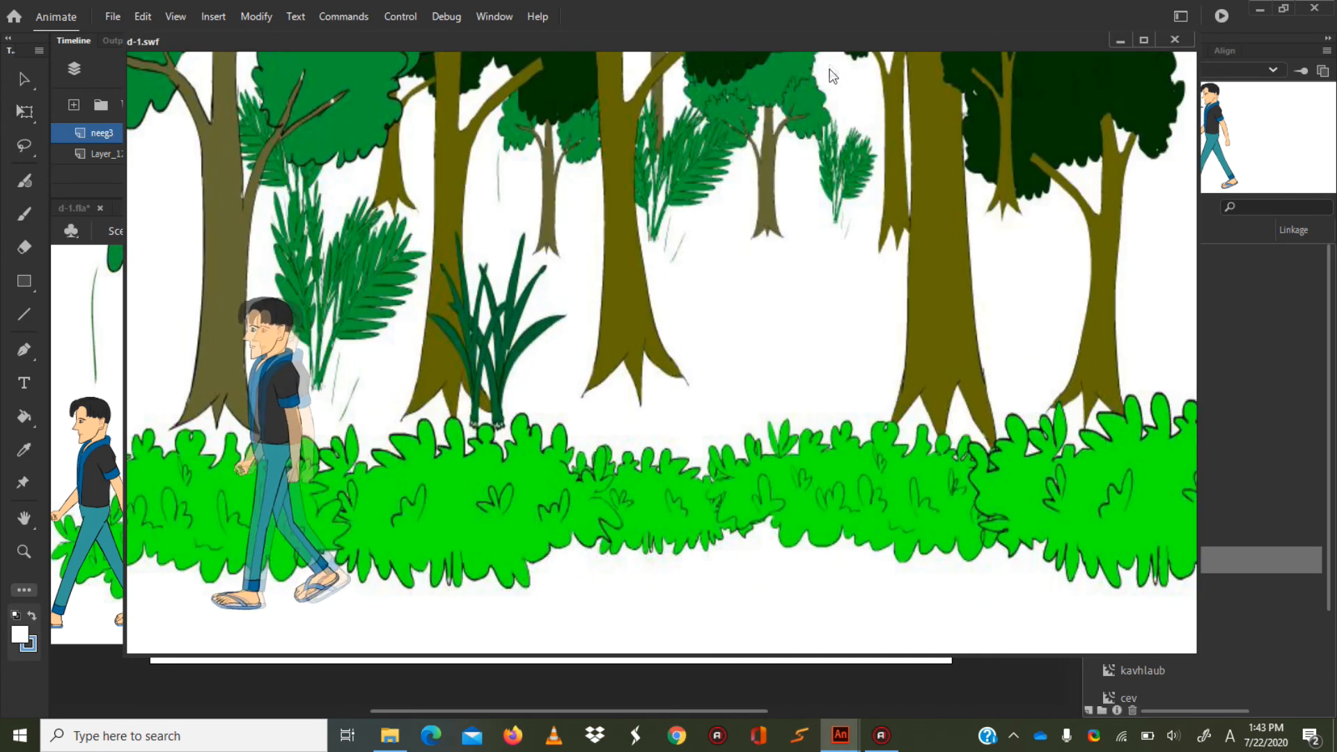
left_click(1175, 39)
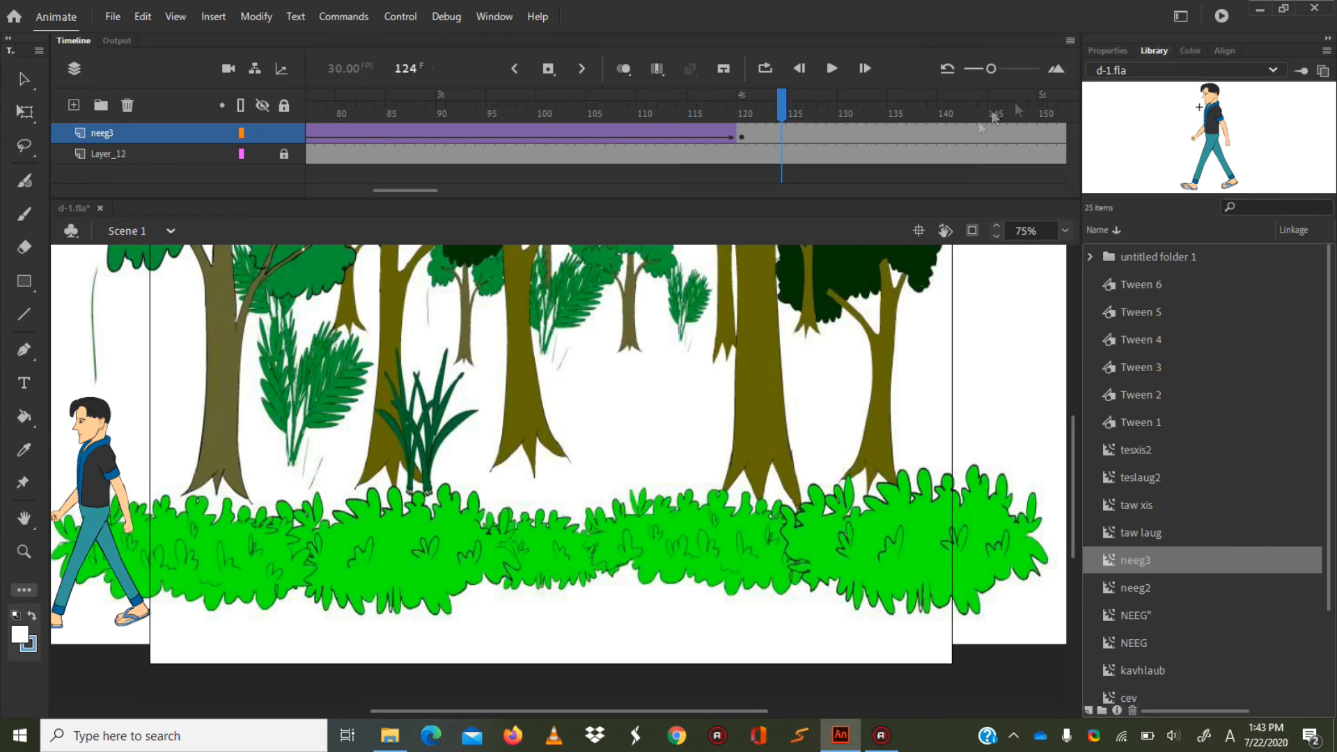
Slow the walk by moving neeg3's end keyframe to frame 210.
left_click_drag(406, 189, 425, 188)
left_click(524, 138)
left_click_drag(522, 137, 974, 151)
left_click_drag(780, 141, 826, 134)
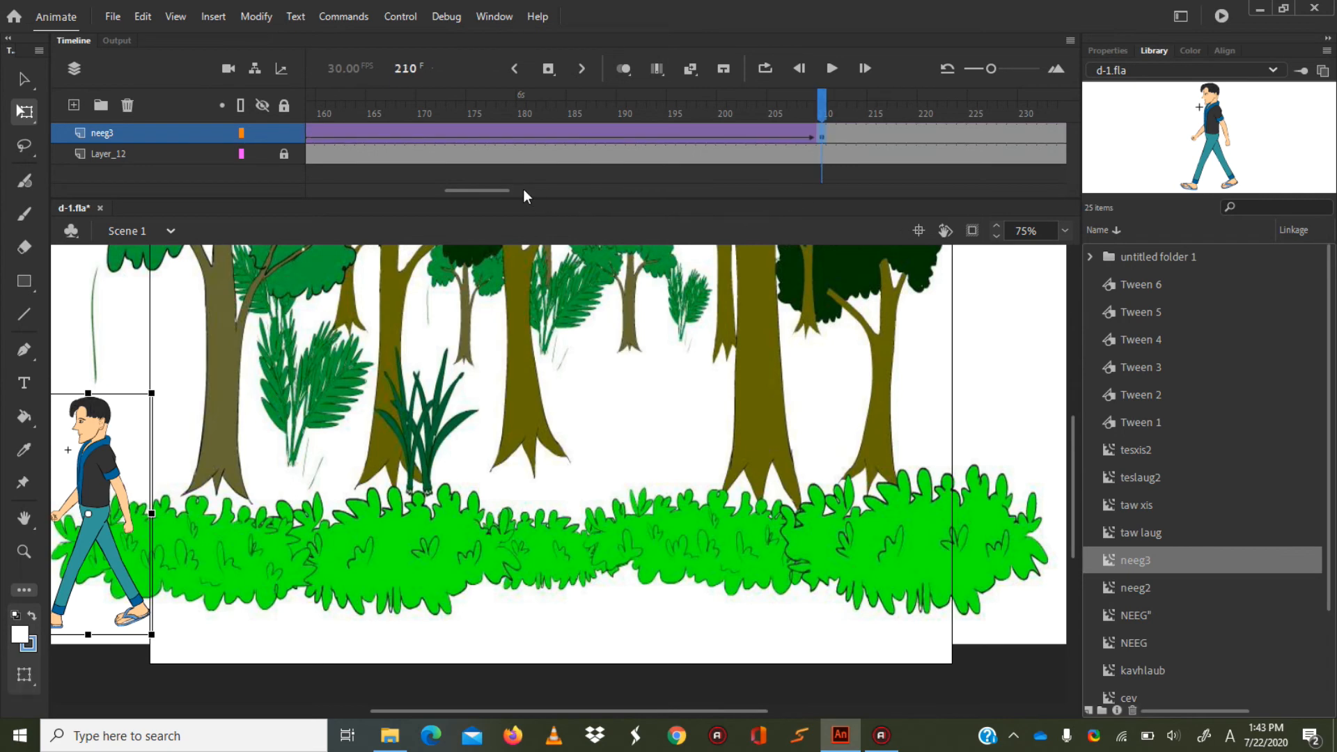
Test the movie with the longer tween, close the preview, and scrub through the walk in the timeline.
key("ctrl+Return")
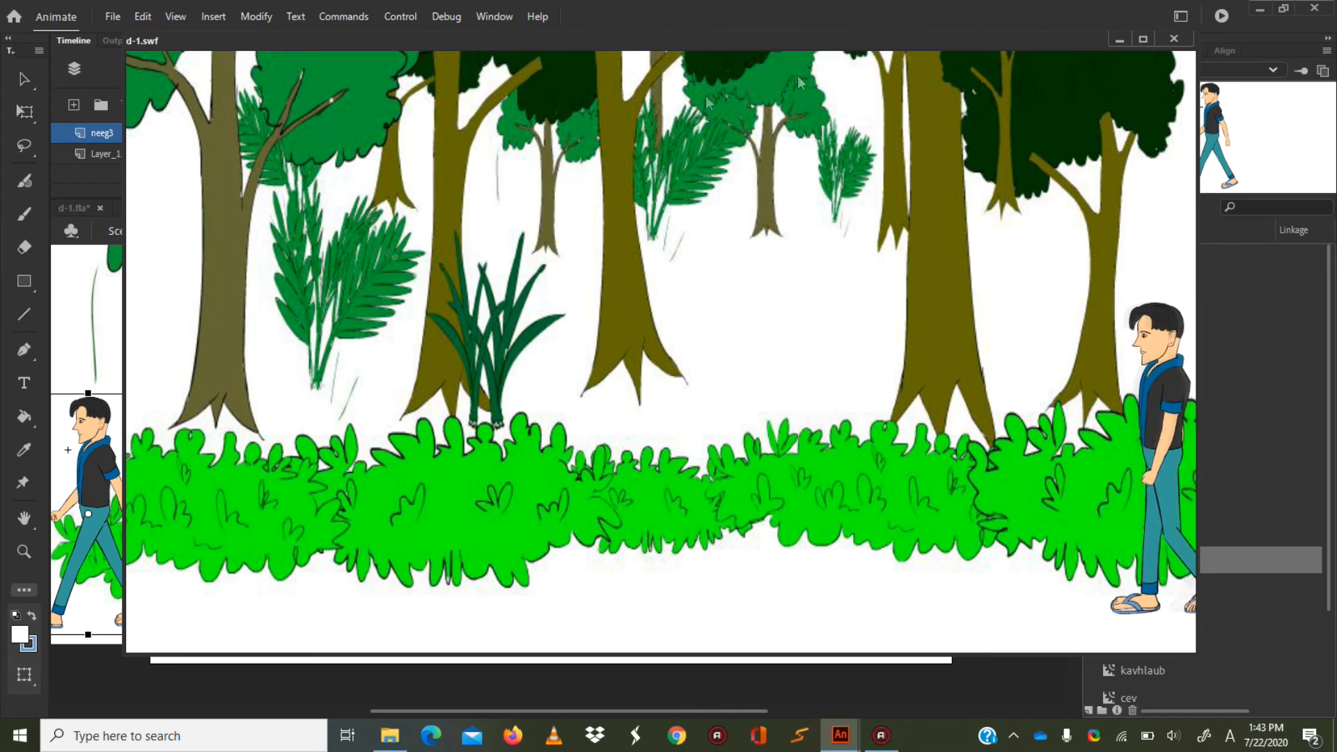
left_click(1173, 39)
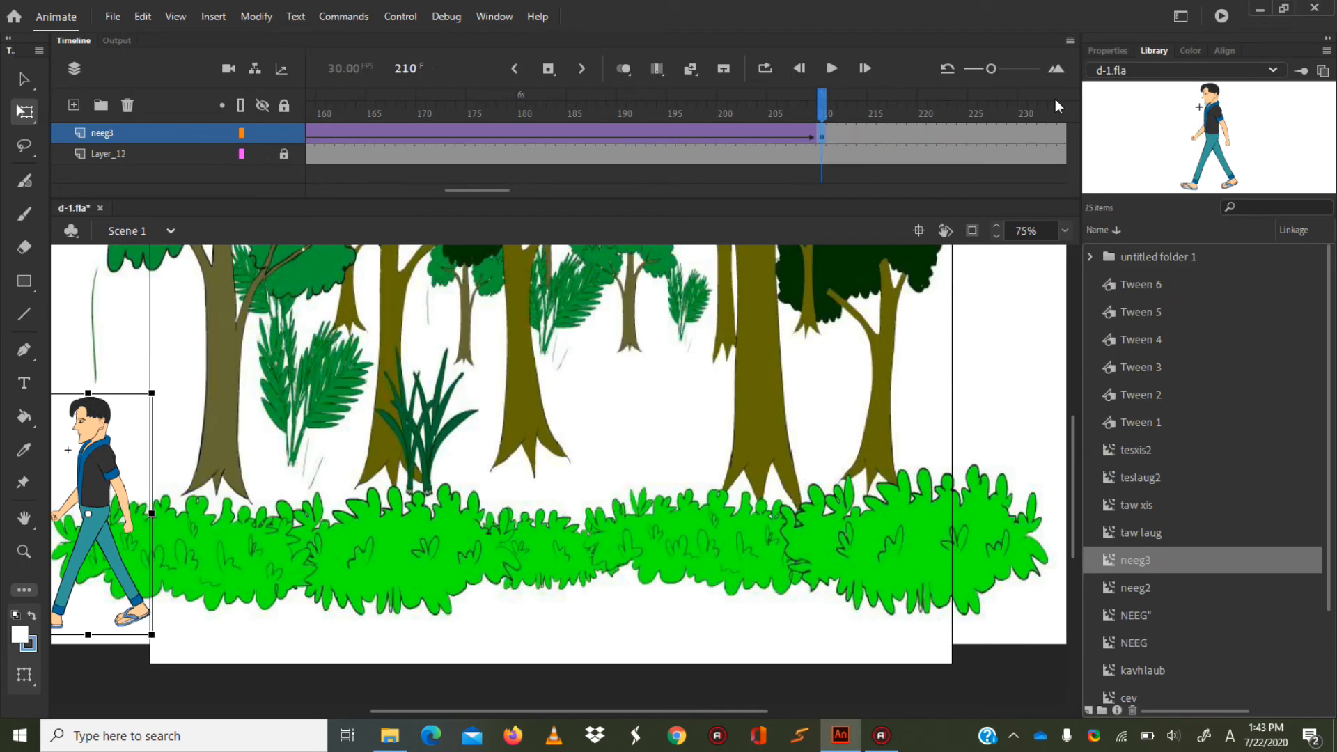
left_click_drag(557, 710, 490, 710)
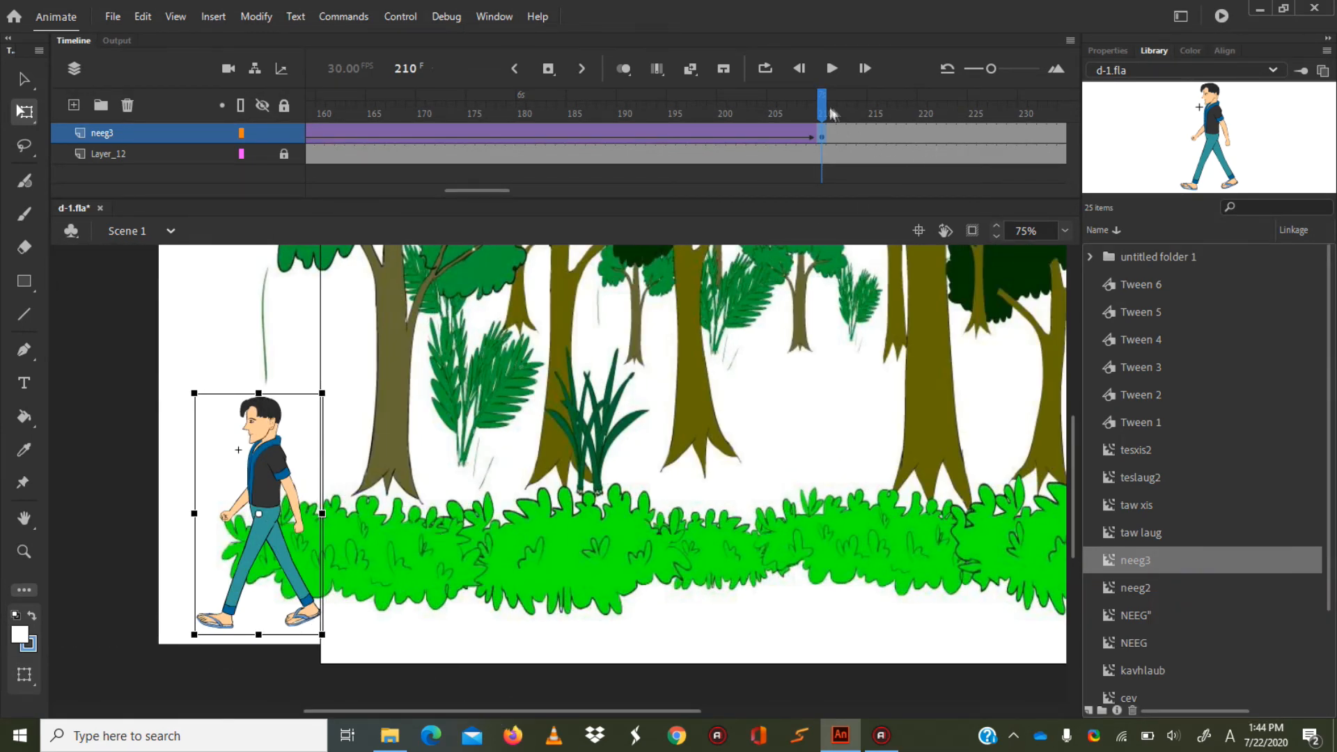
left_click_drag(822, 102, 302, 124)
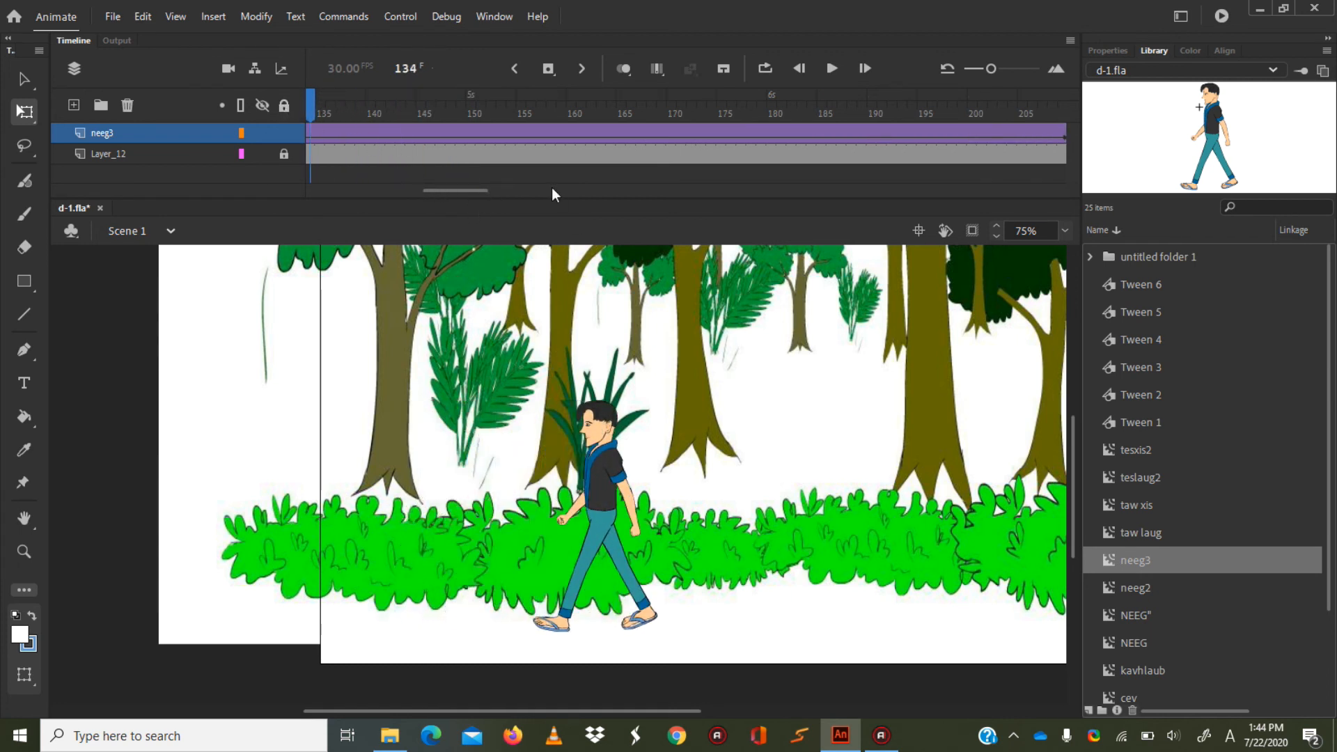
left_click_drag(450, 190, 413, 195)
left_click(490, 131)
left_click_drag(492, 111, 648, 127)
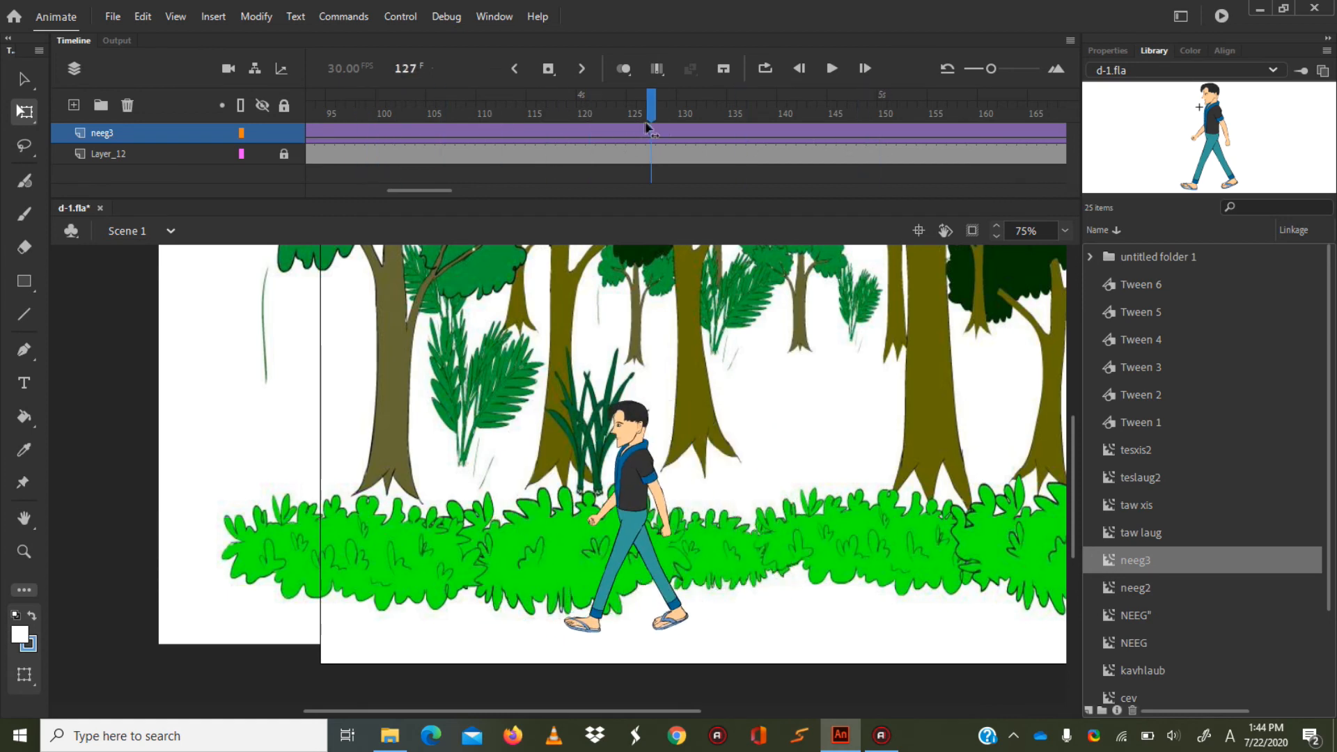
Export the movie as an SWF file named 3 in the project's New folder.
left_click(110, 18)
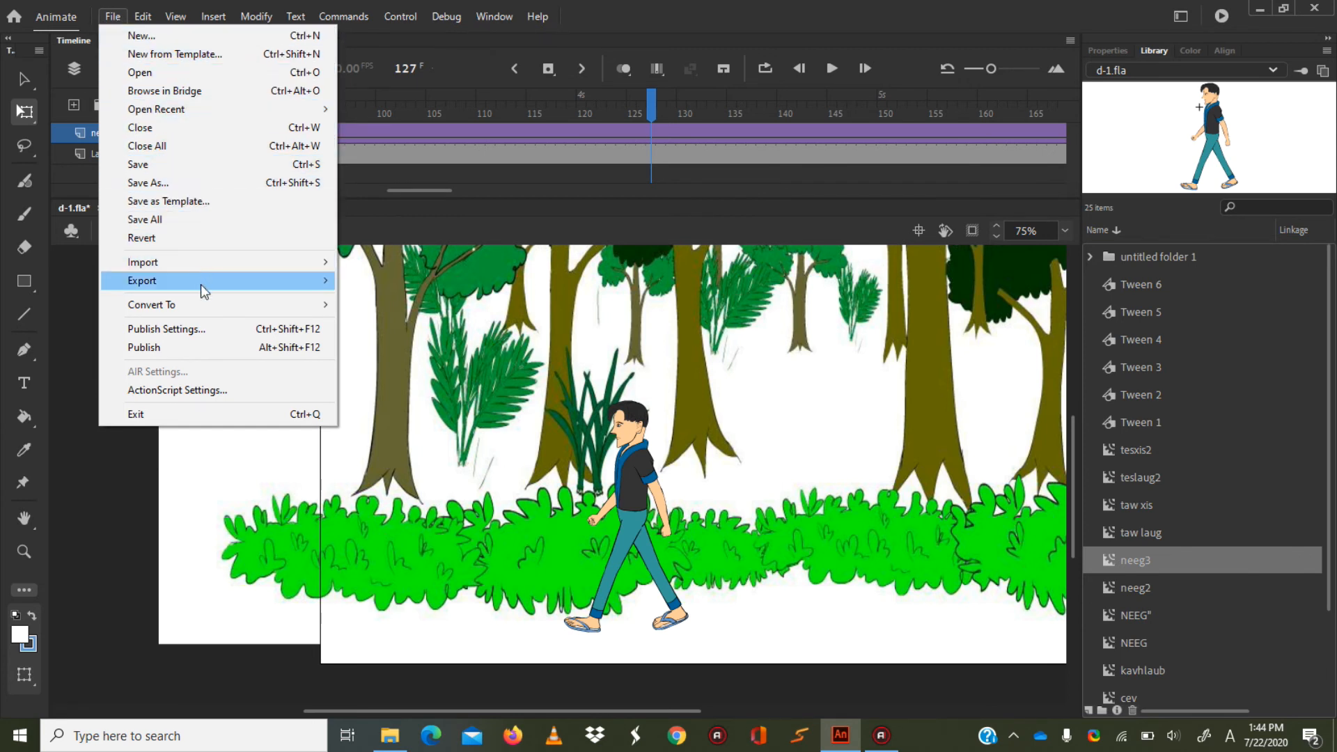
mouse_move(120, 288)
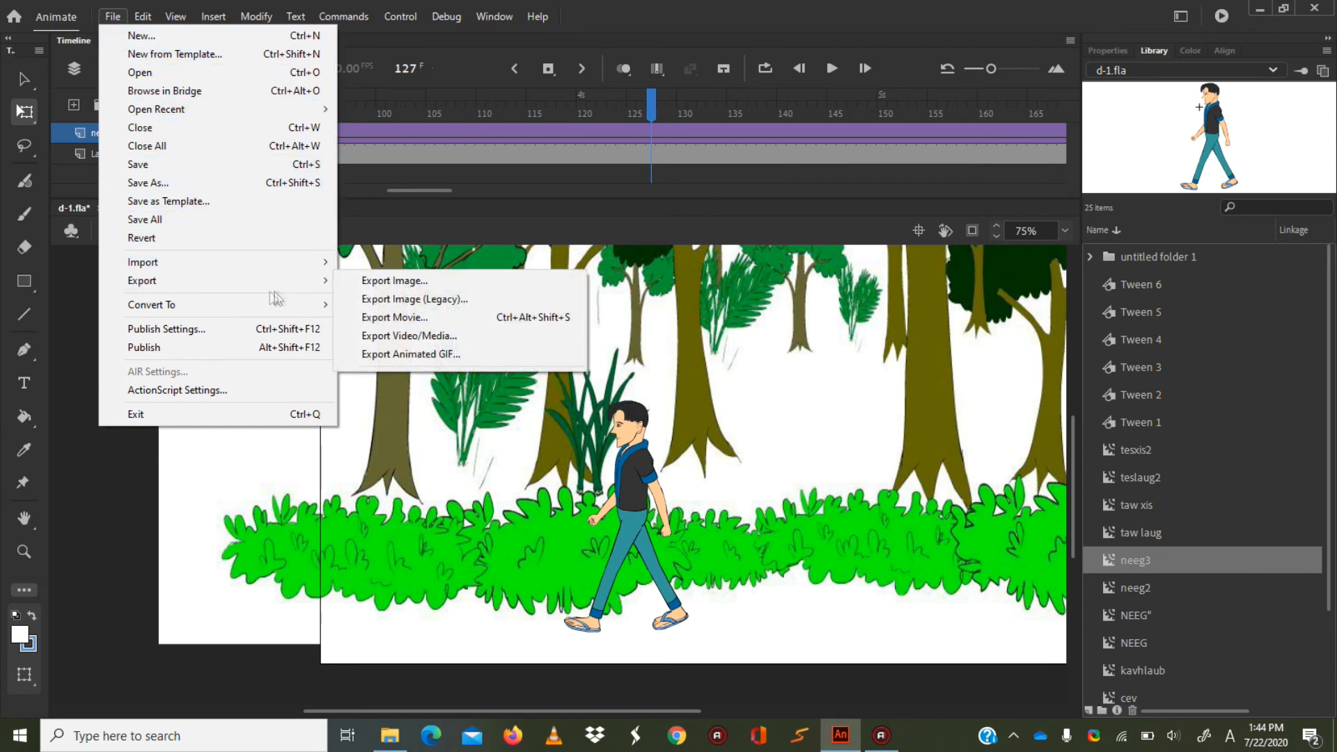
left_click(400, 318)
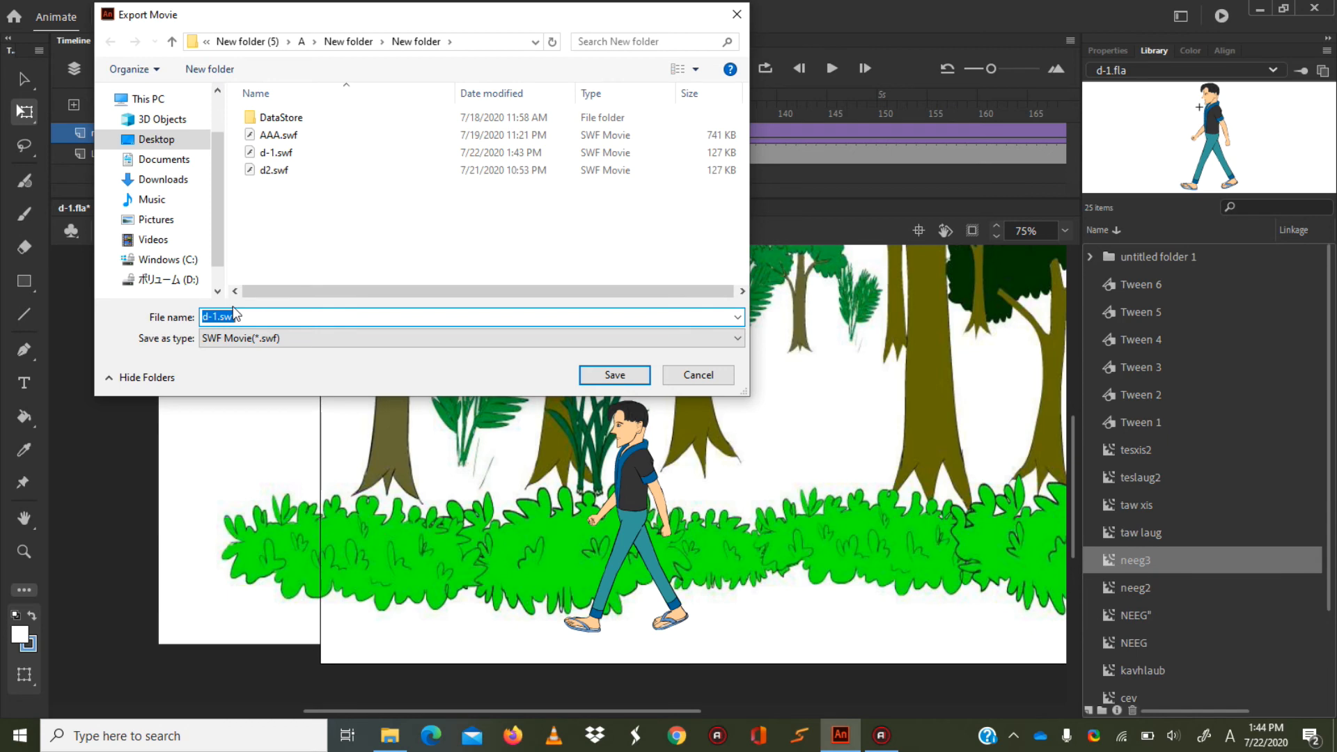
left_click(591, 374)
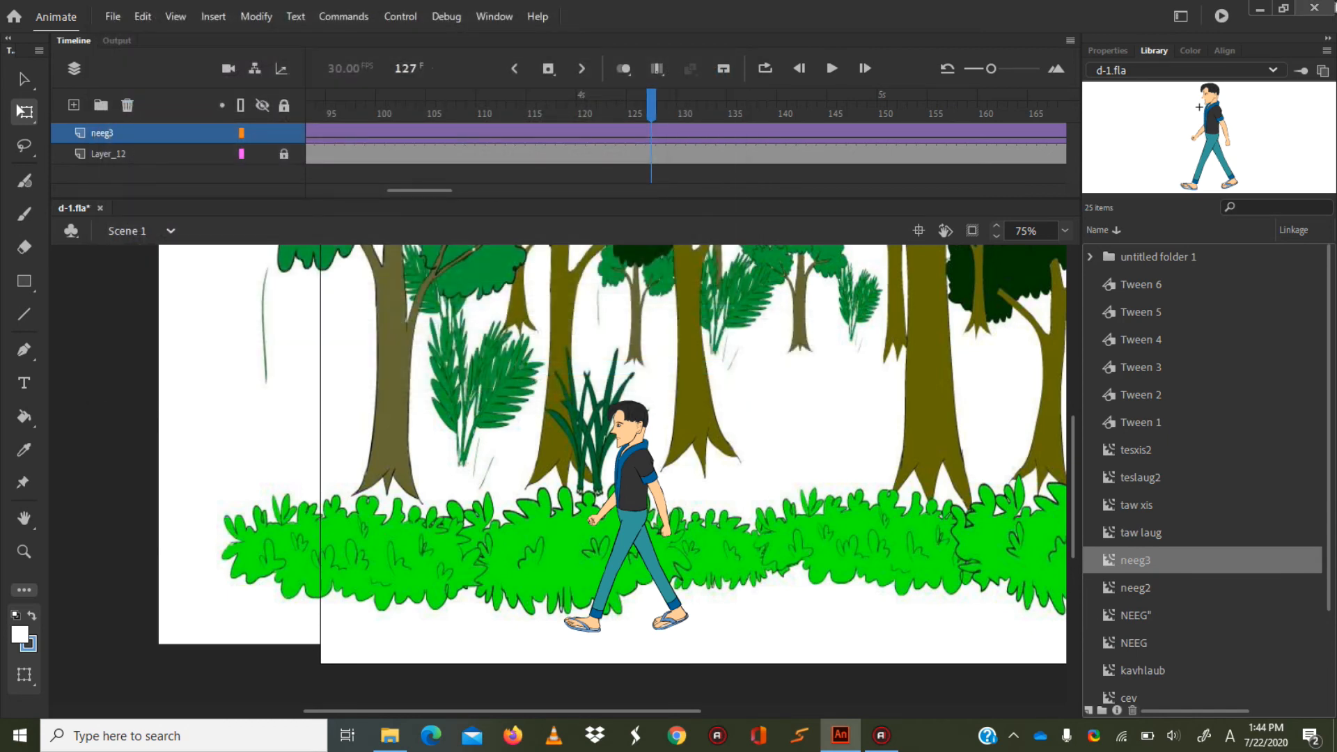
Save d-1.fla and close Animate to return to the project folder.
left_click(112, 16)
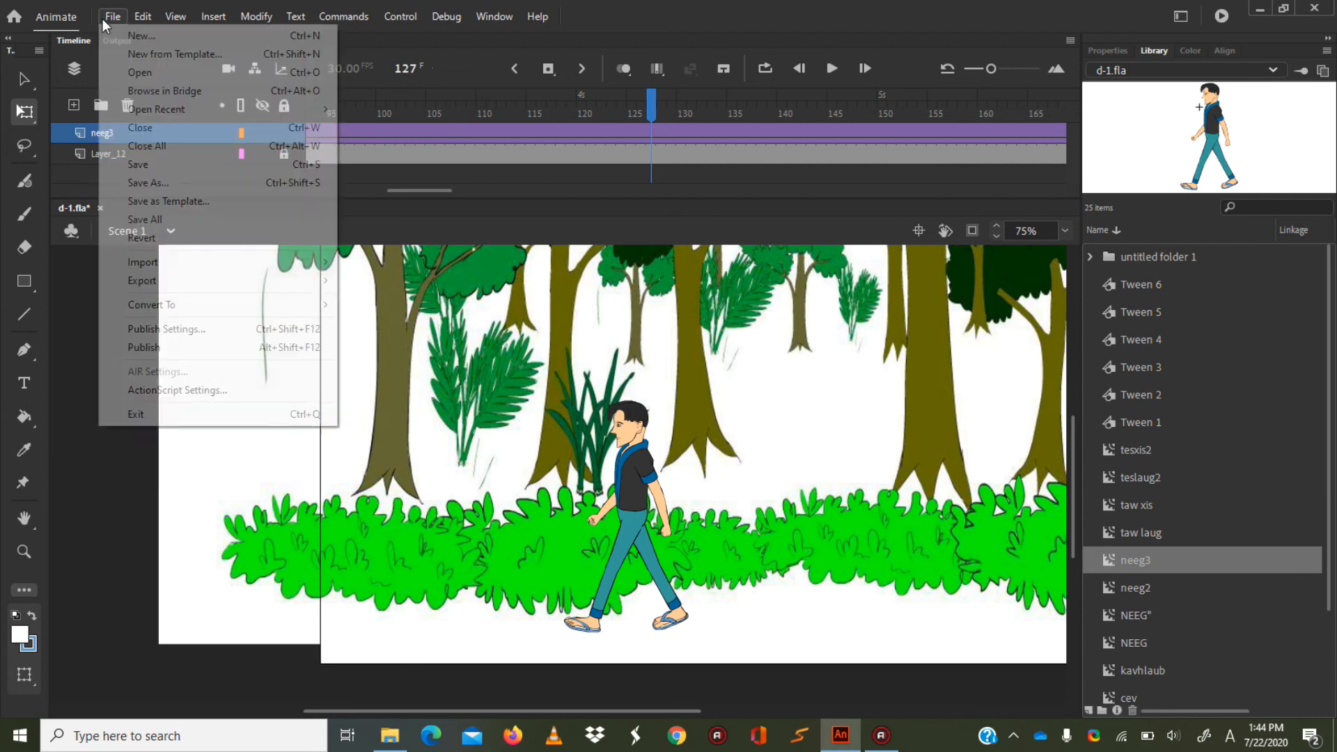
left_click(139, 165)
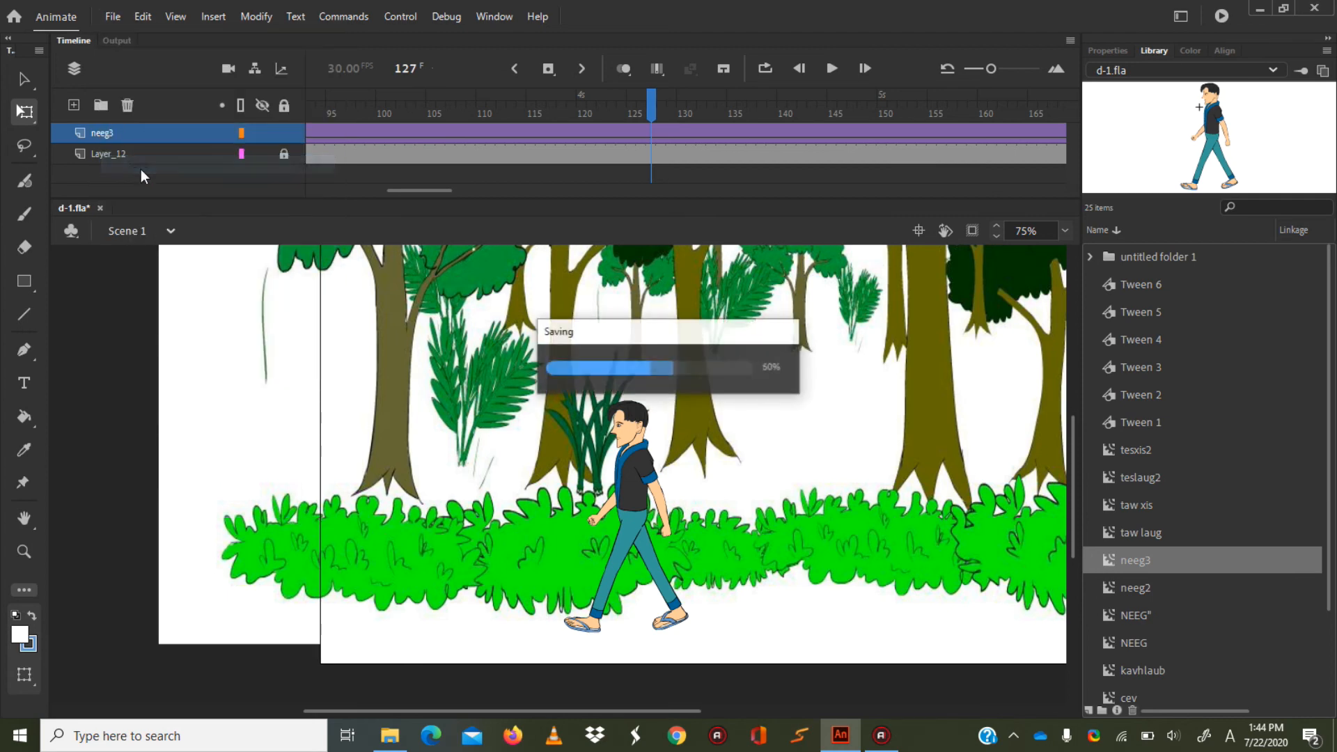
left_click(1313, 8)
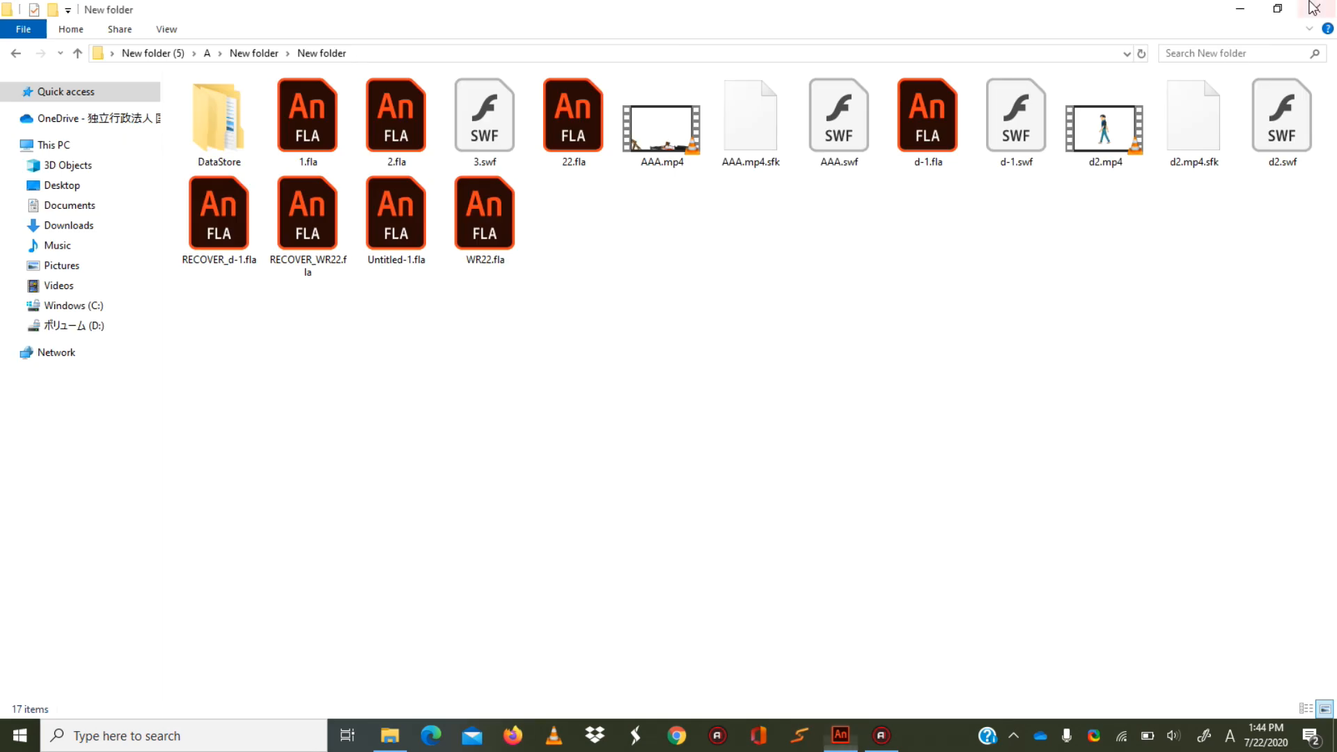
Open the exported 3.swf from the project folder in Adobe Flash Player.
left_click(467, 143)
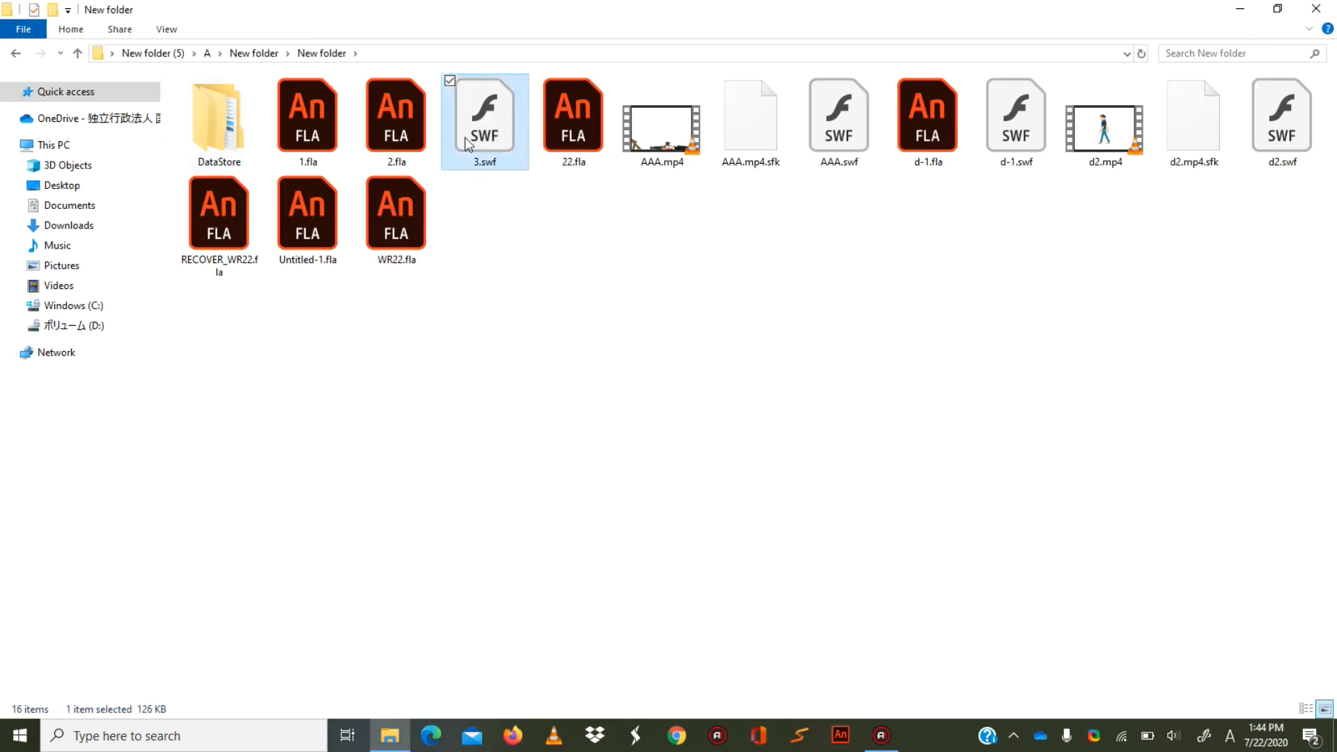
mouse_move(487, 122)
left_mouse_down()
mouse_move(512, 202)
mouse_move(498, 139)
mouse_move(557, 124)
mouse_move(479, 131)
left_mouse_up()
left_click(316, 126)
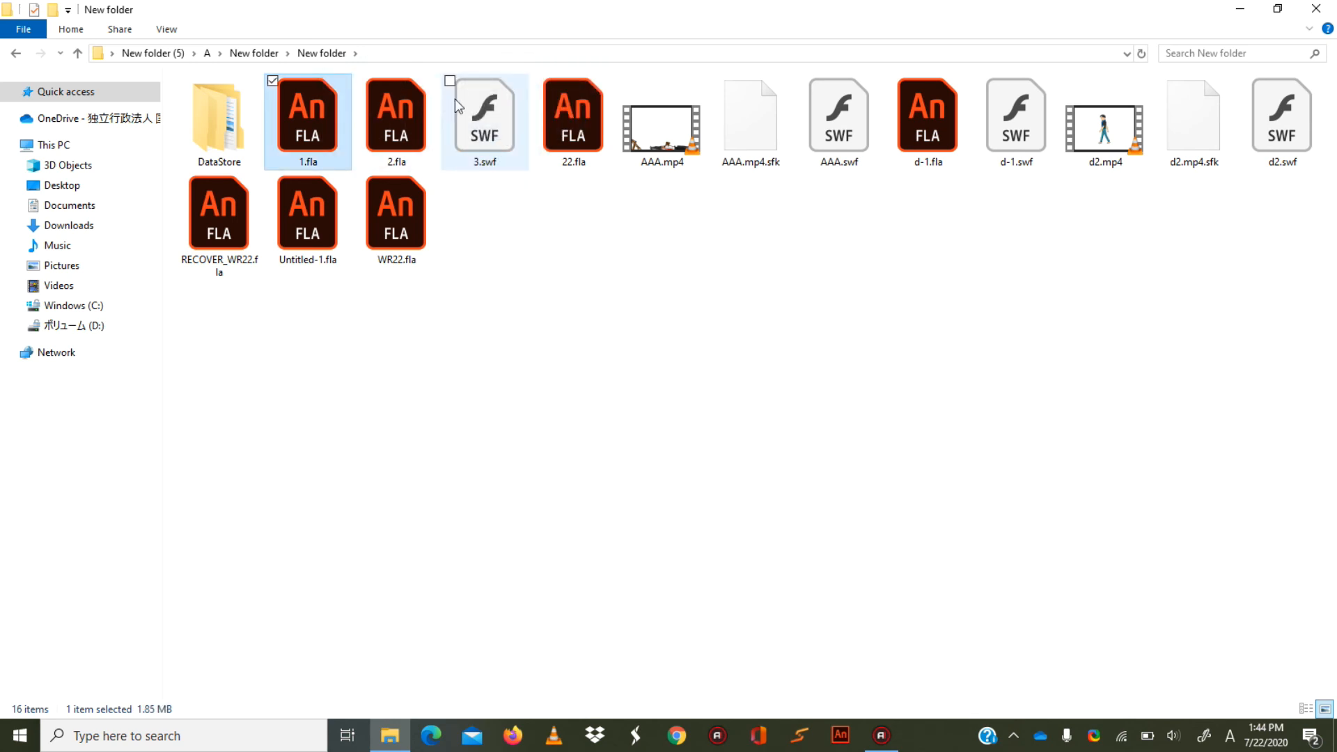
left_click(454, 99)
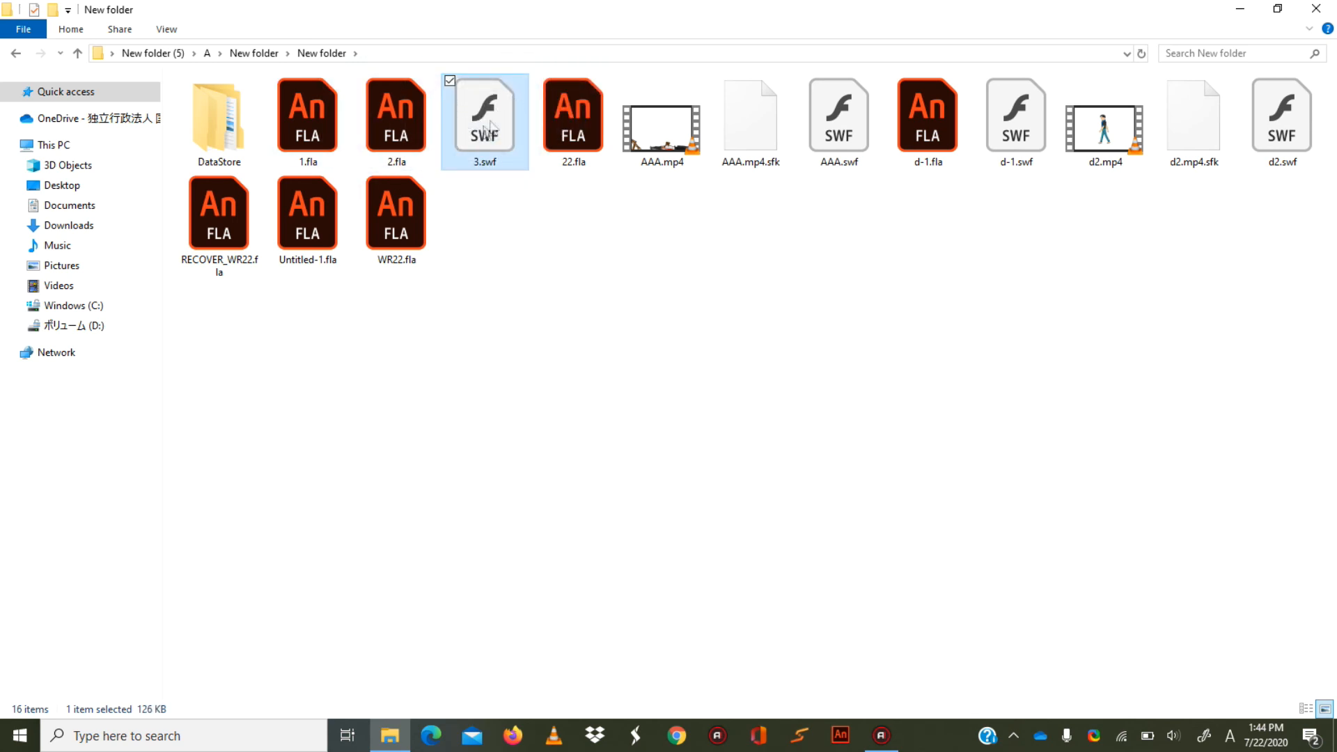
left_click(435, 132)
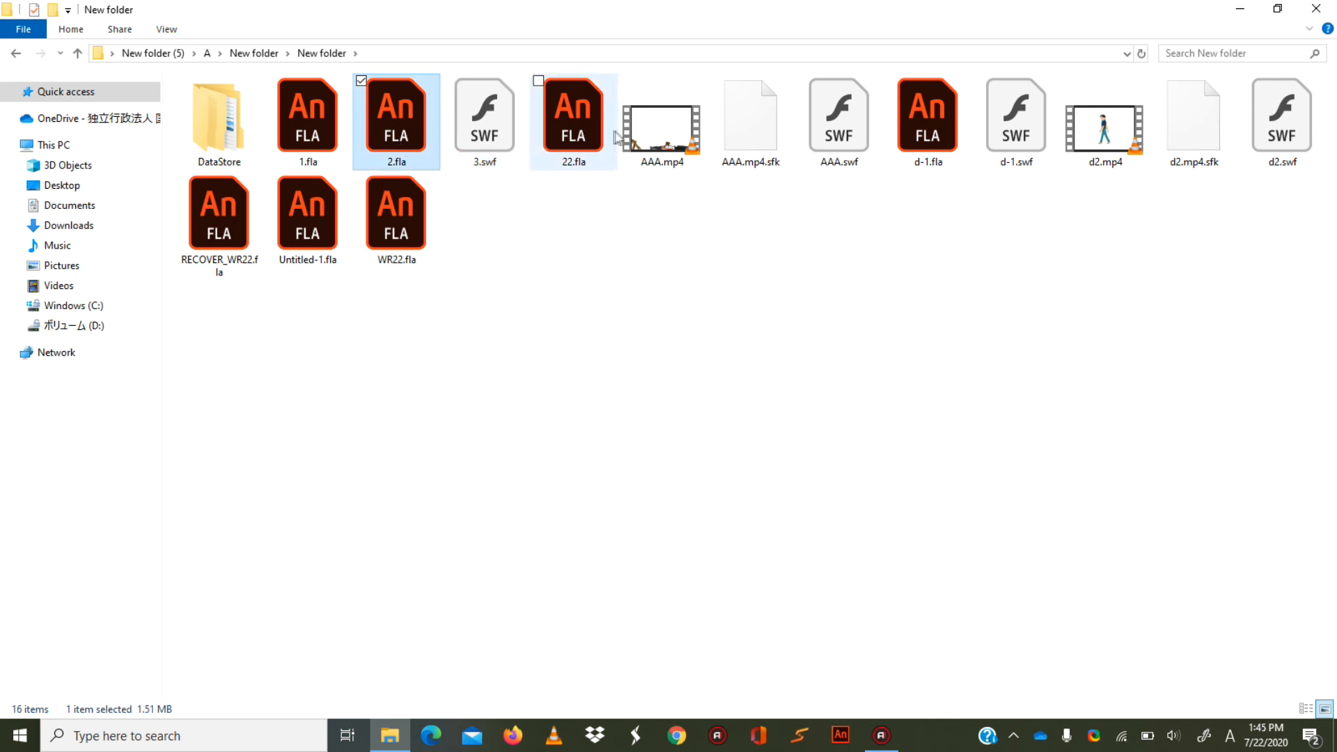
left_click(640, 135)
left_click(495, 128)
left_click_drag(507, 155, 502, 125)
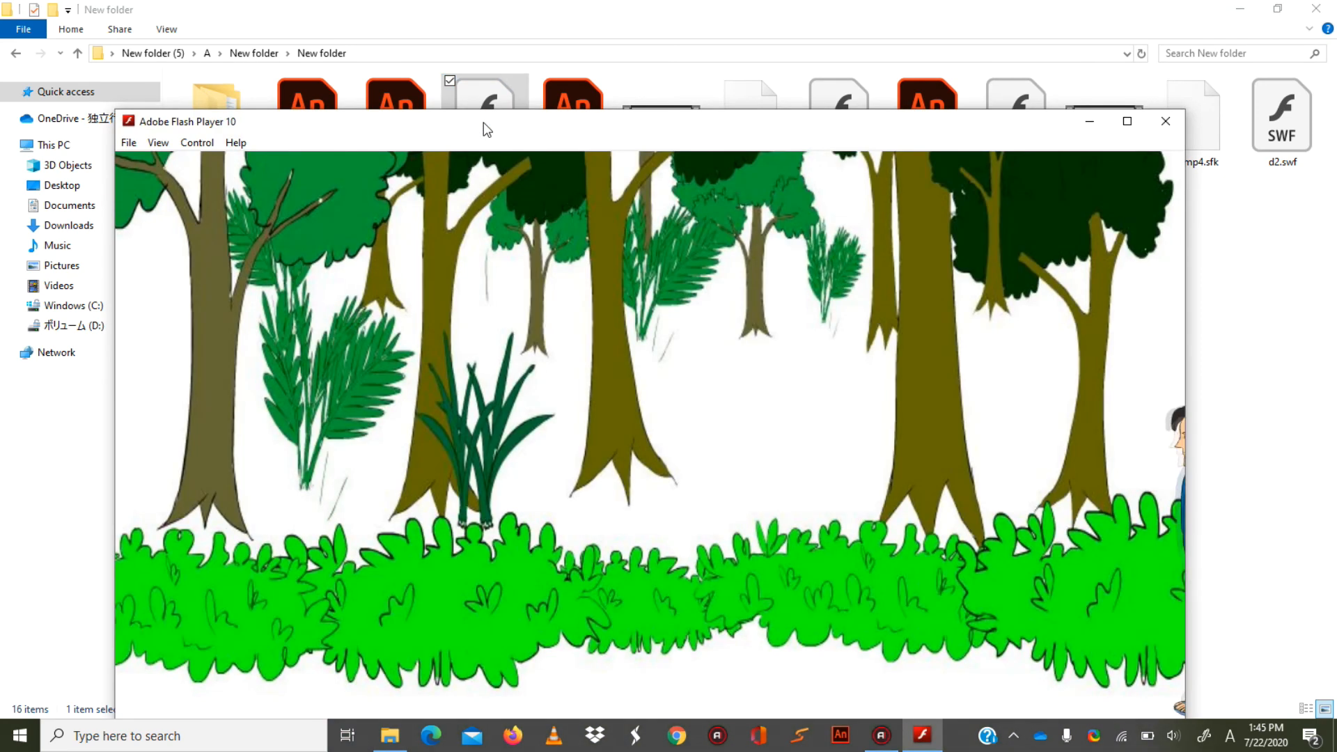
Raise the player window to watch the full walk, and close the player.
left_click_drag(571, 126, 560, 100)
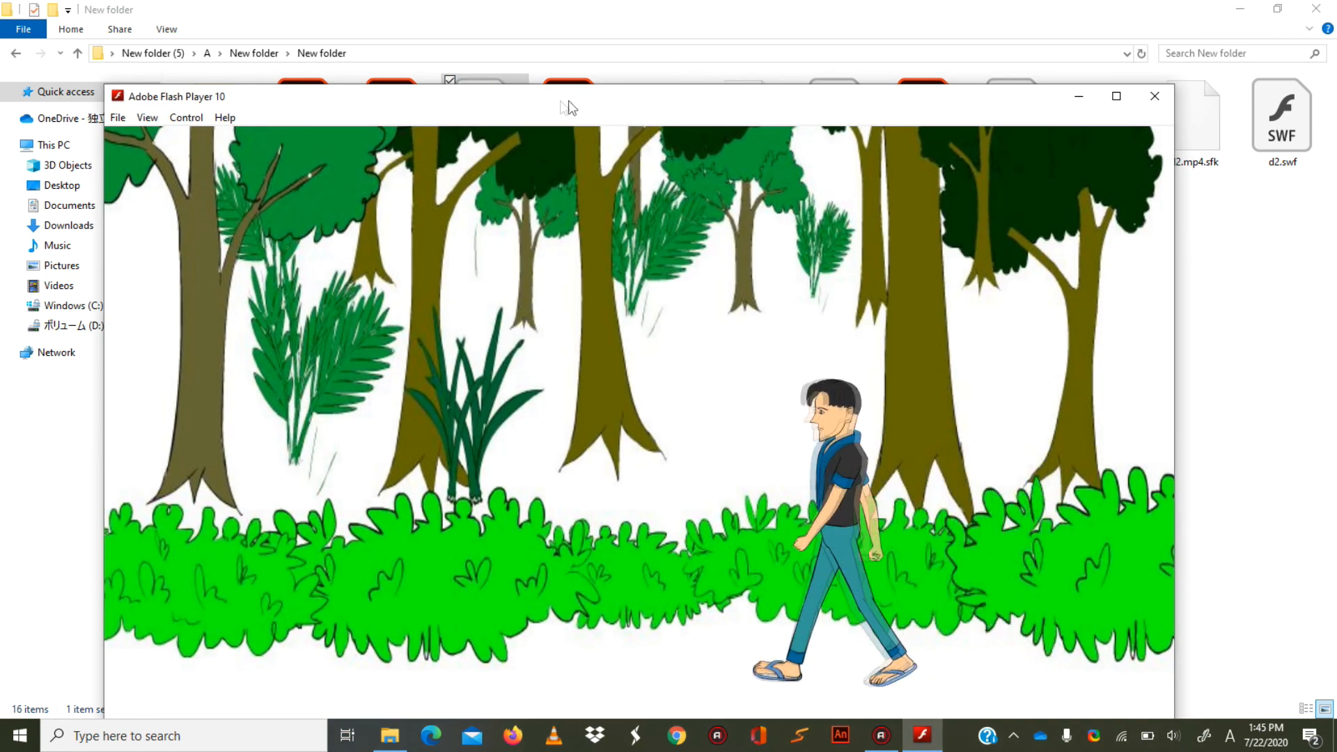
left_click_drag(622, 103, 597, 91)
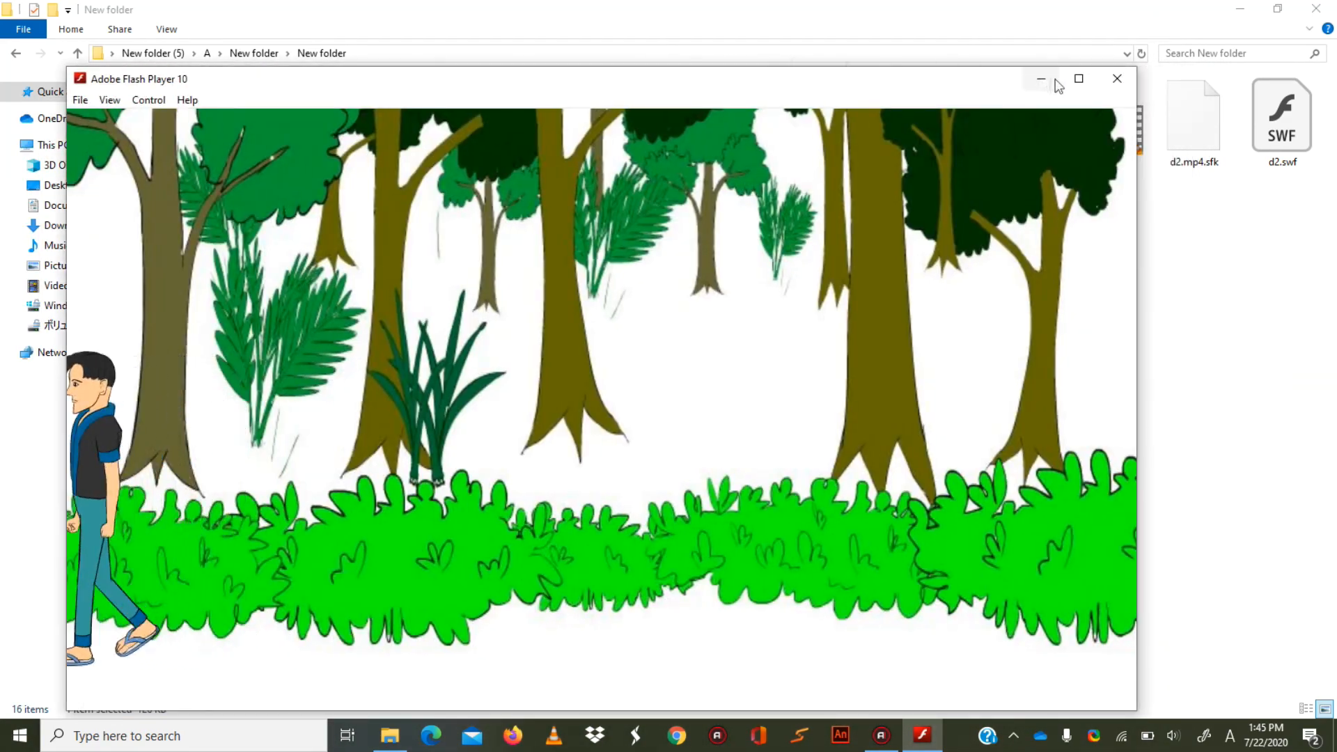
left_click(1117, 78)
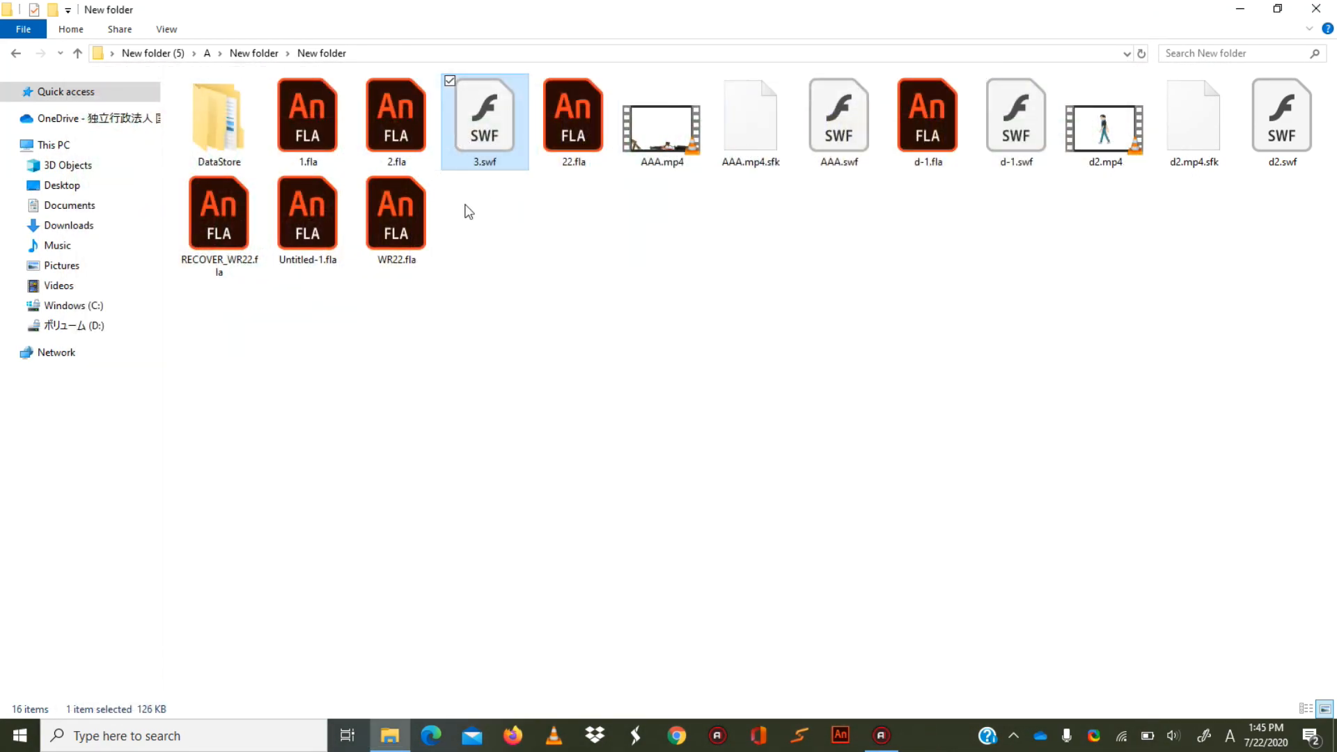
Replay 3.swf in Adobe Flash Player with its window raised to show the whole scene.
double_click(486, 131)
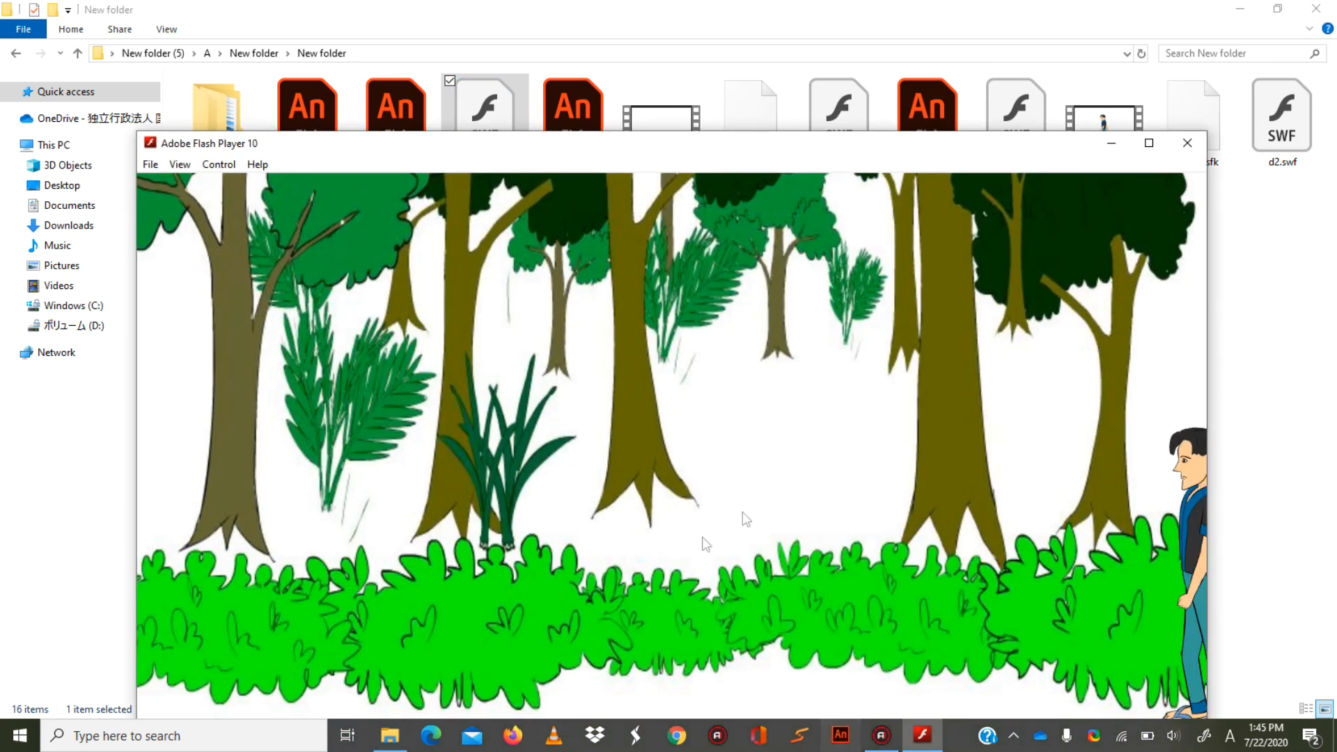
left_click_drag(709, 150, 709, 76)
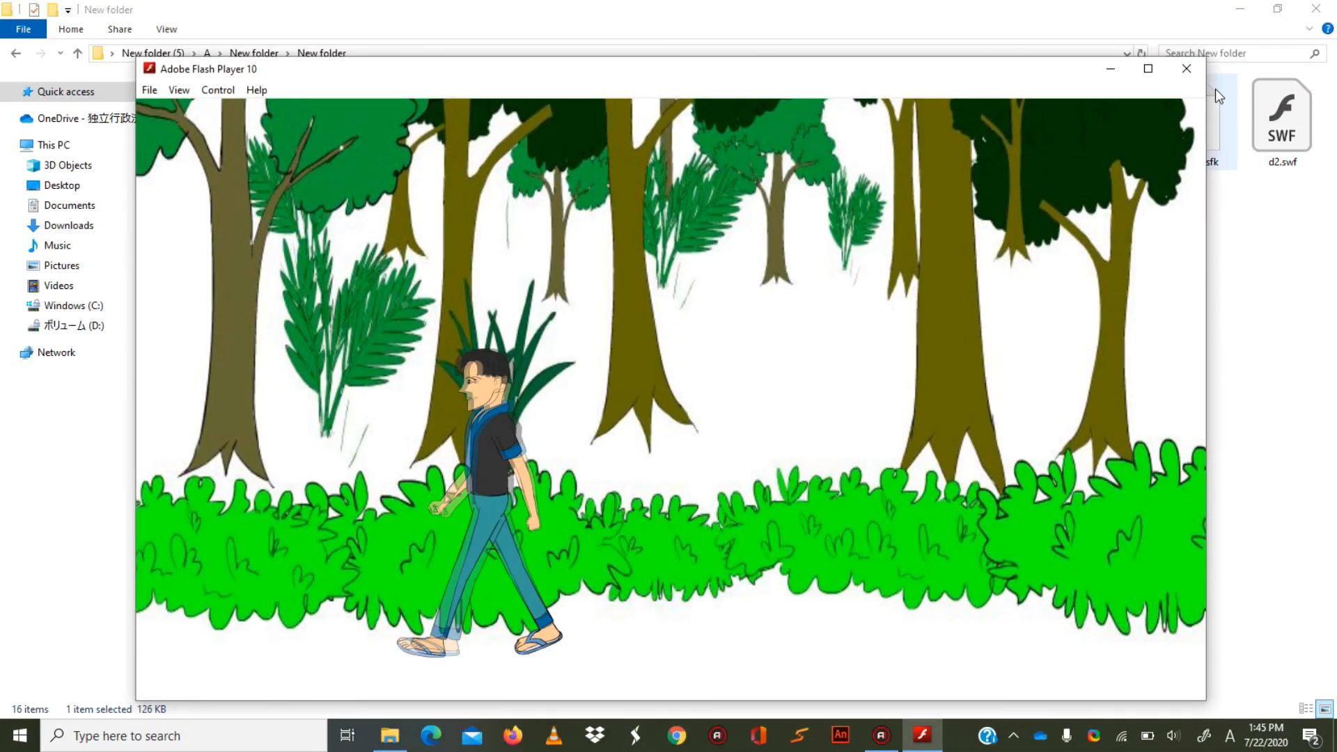
Close the Flash player, bring up Swivel, and minimize the project folder window behind it.
left_click(1187, 70)
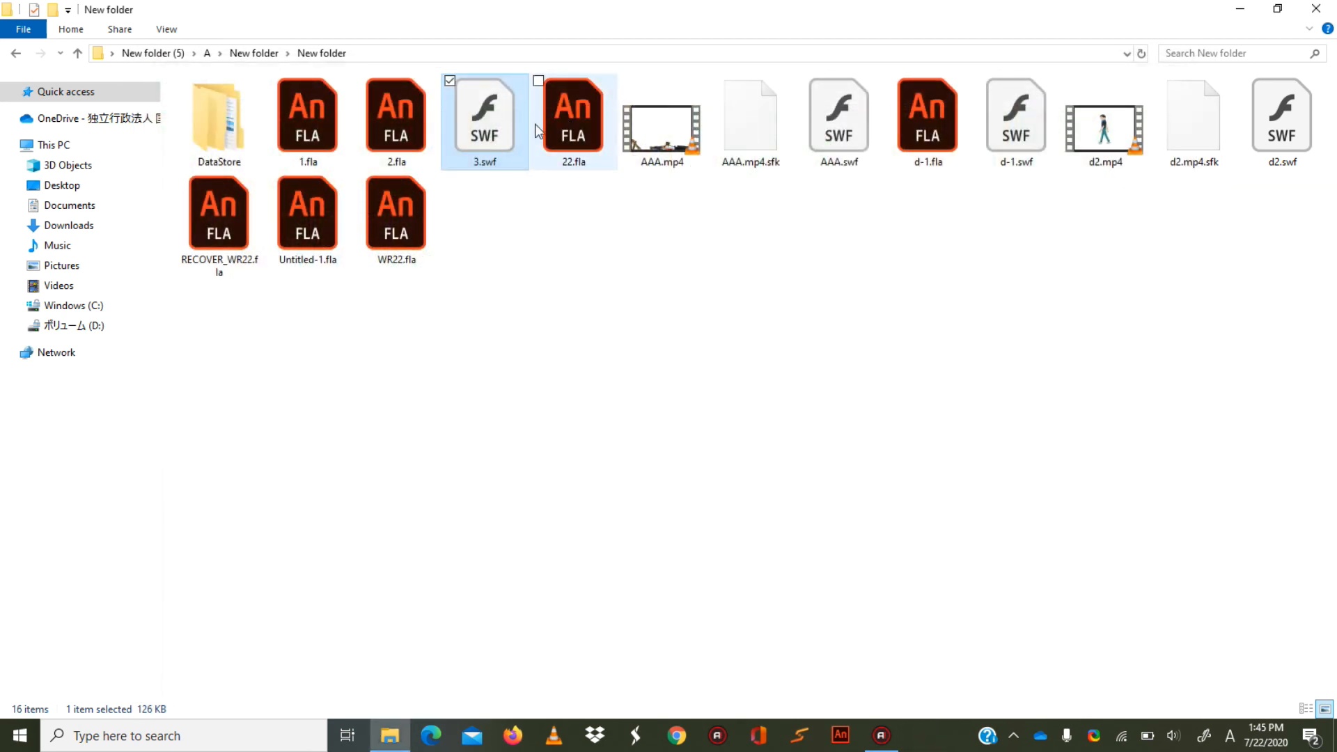
left_click(795, 748)
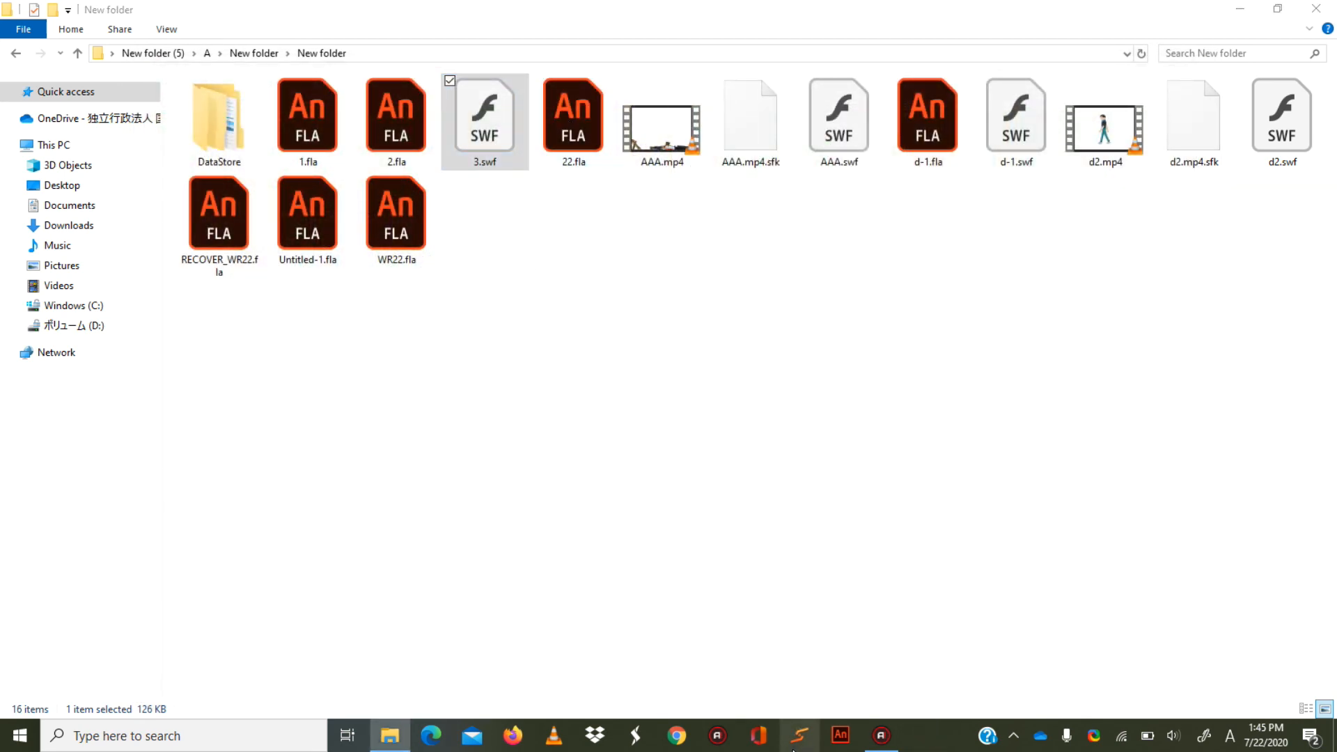
left_click(1235, 8)
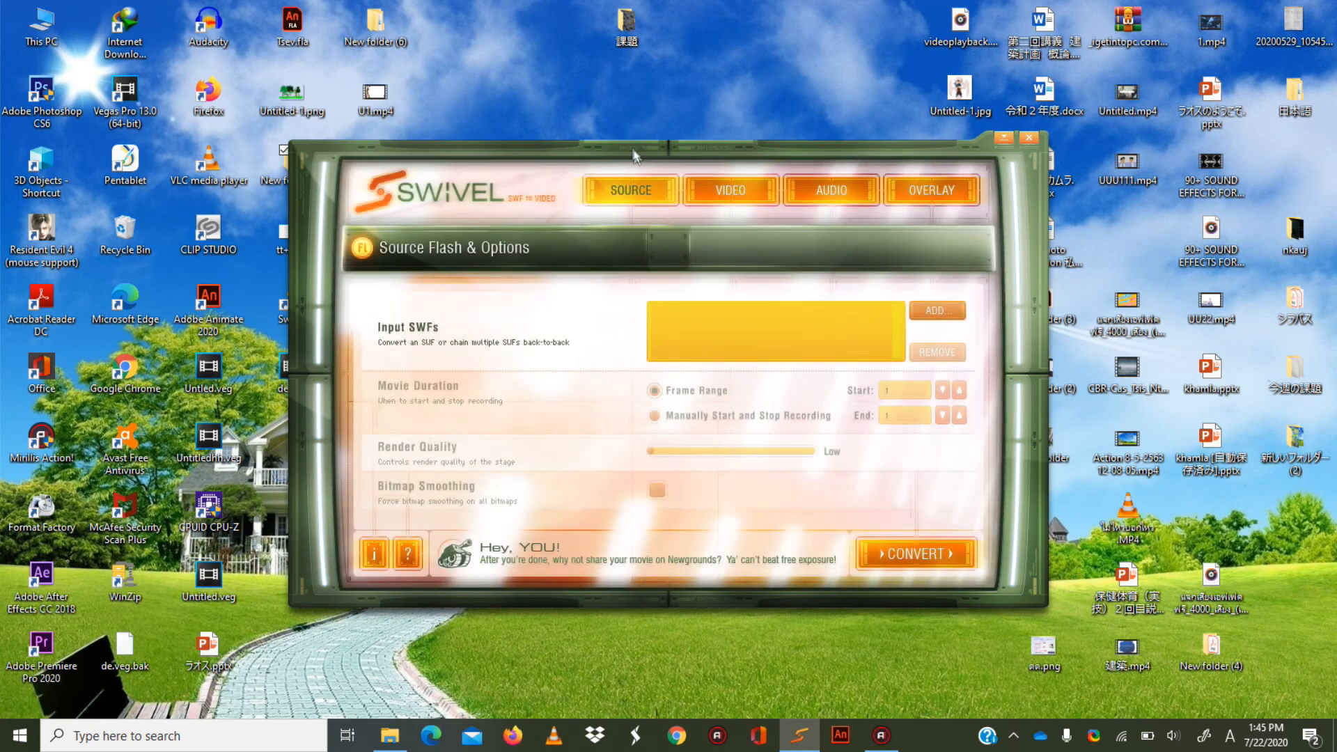
left_click_drag(632, 152, 663, 148)
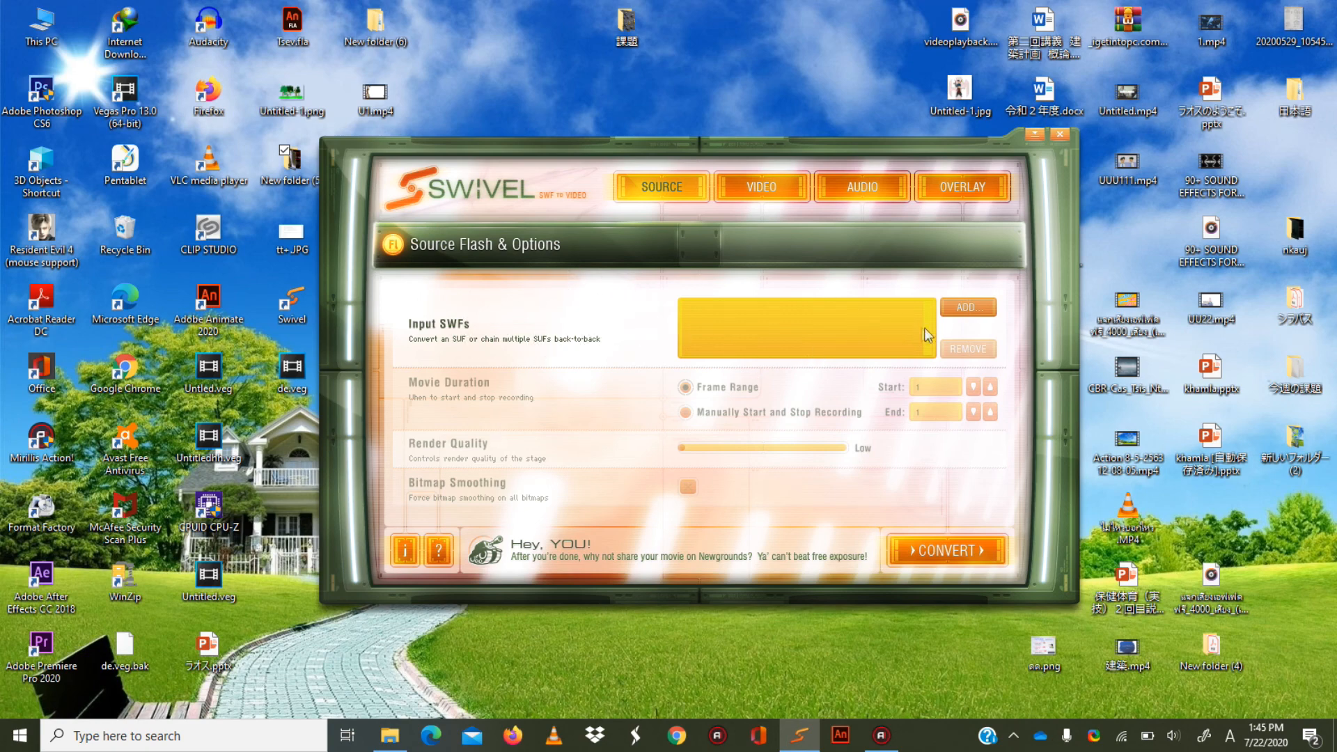
Start adding a source SWF in Swivel and pick 3.swf in the import dialog.
left_click(967, 311)
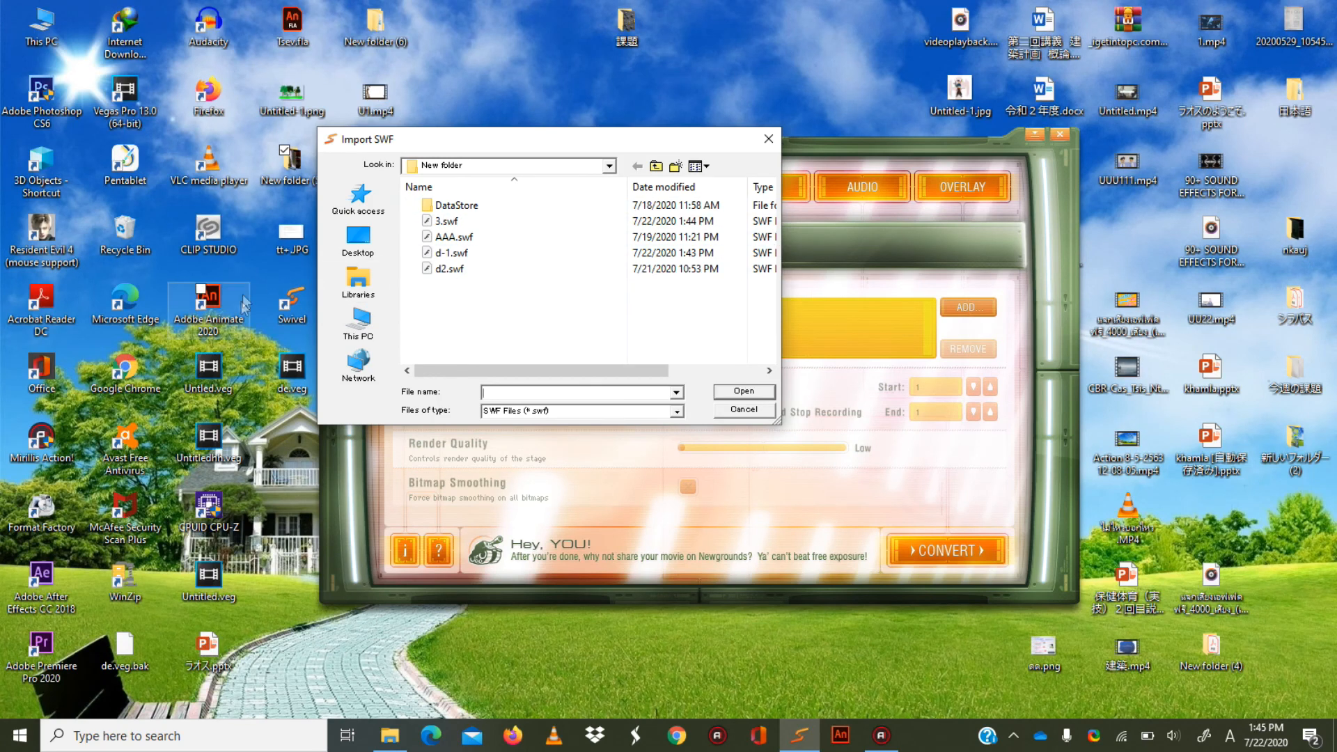
left_click(467, 222)
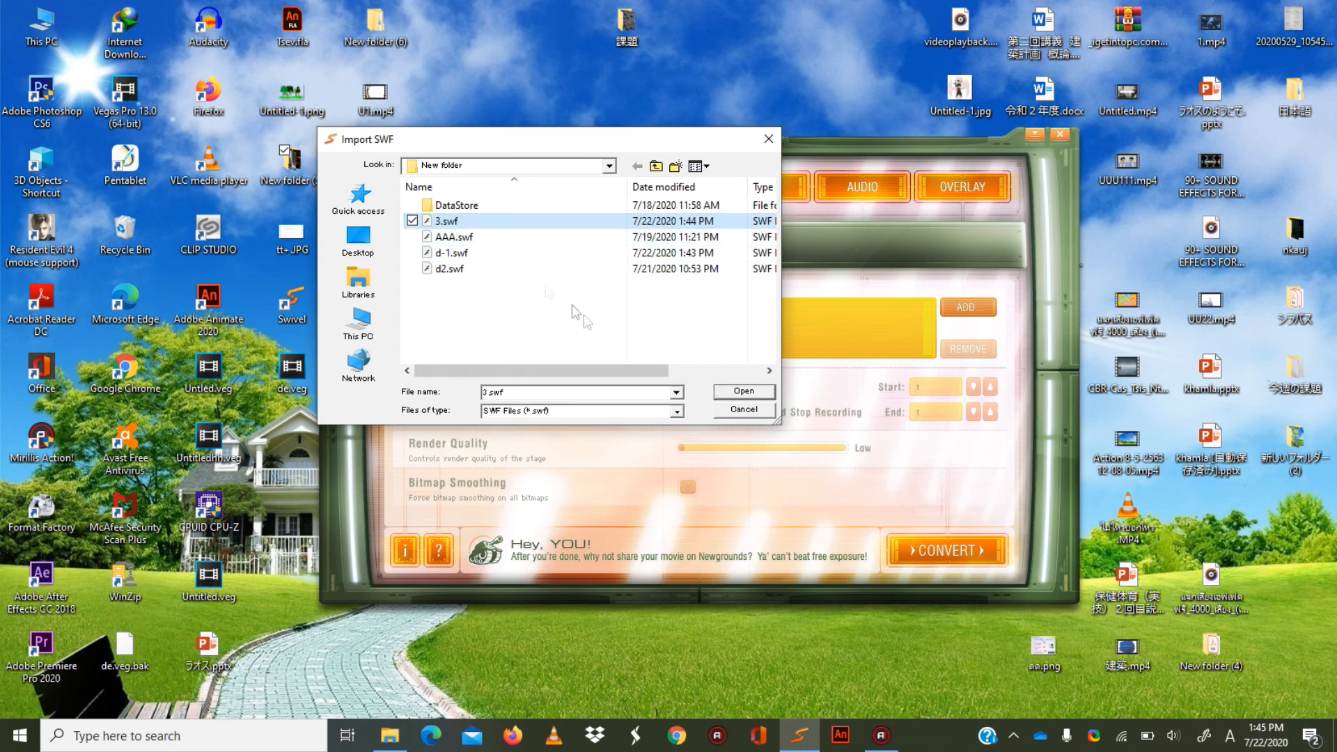
left_click(453, 307)
left_click(451, 223)
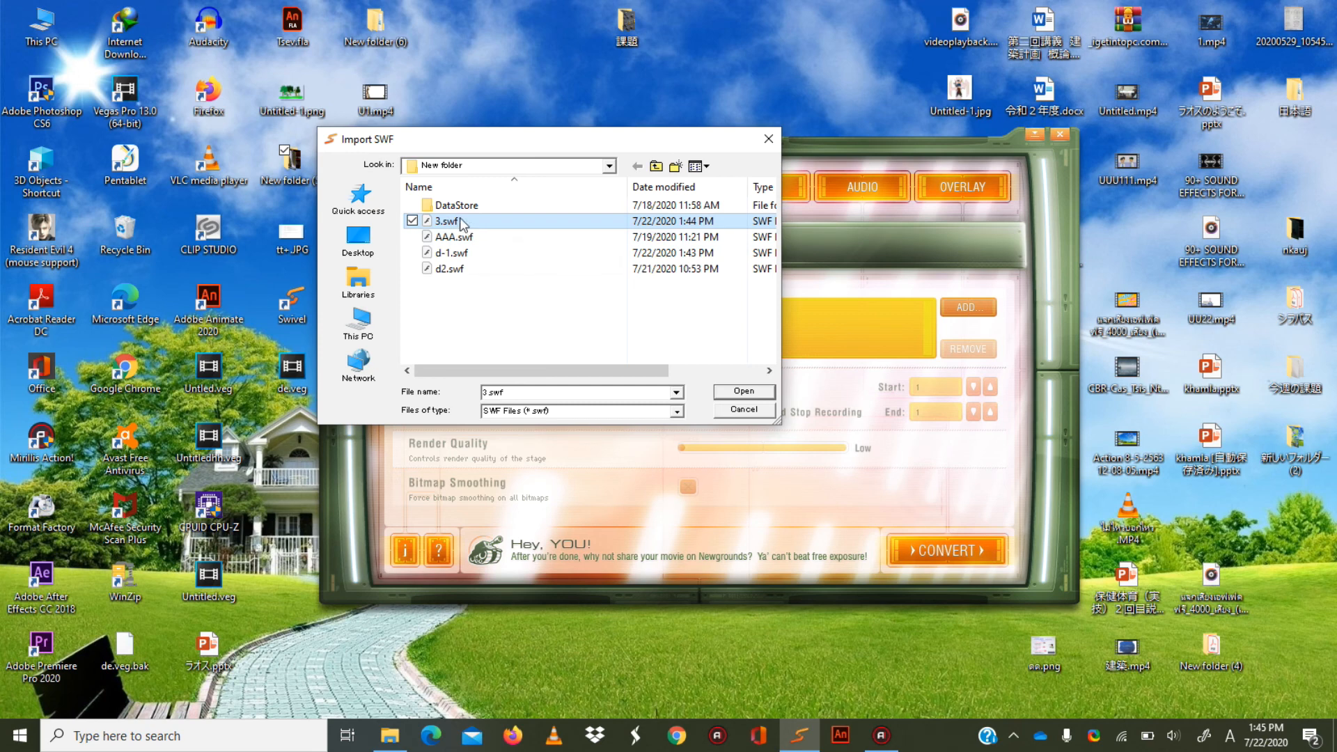
Browse from the desktop through New folder (5), A and both nested New folder directories, and import 3.swf.
left_click(362, 330)
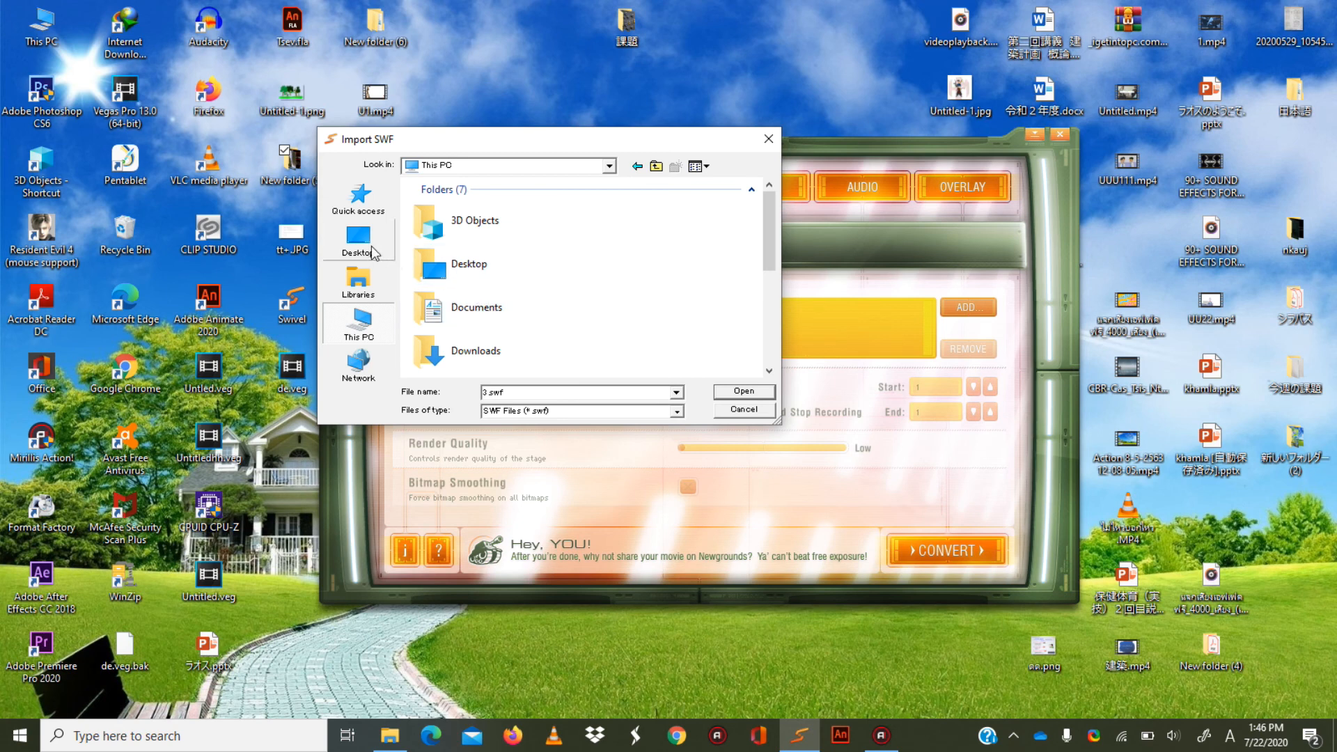
left_click(360, 240)
scroll(500, 276, "down", 5)
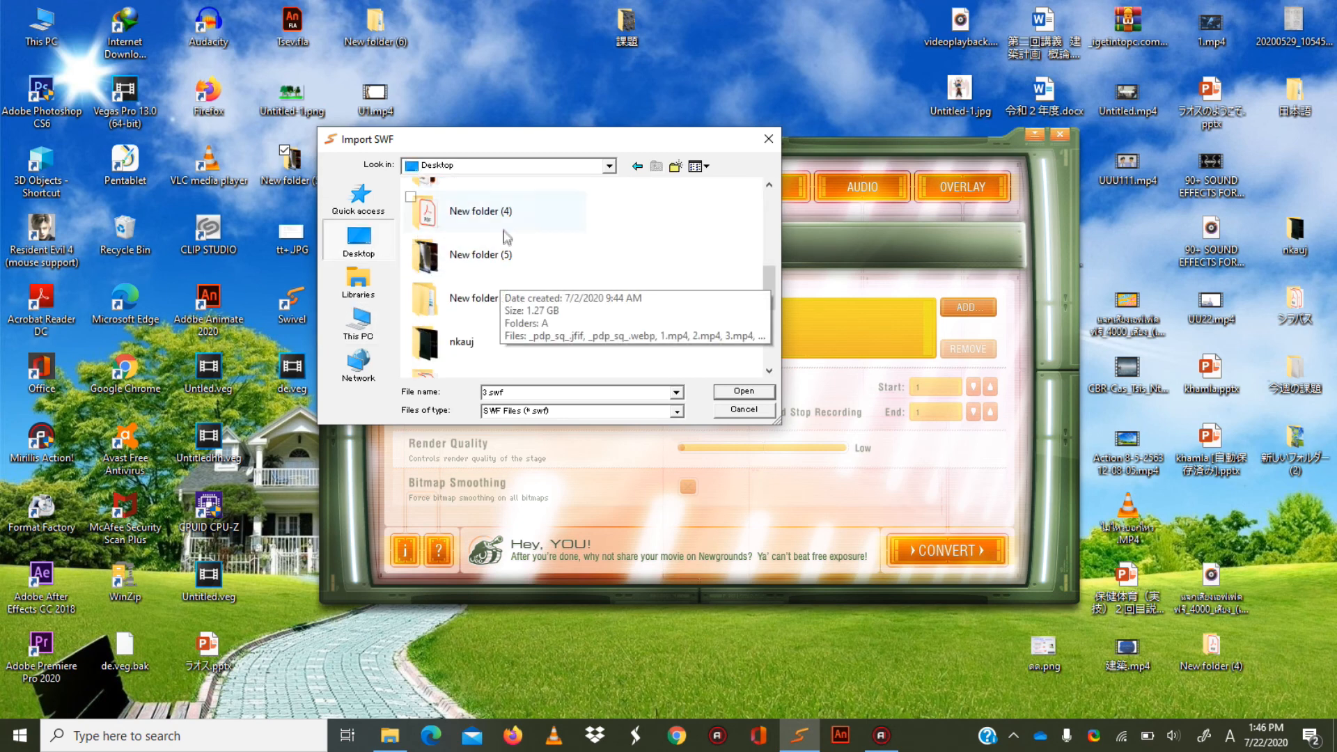
double_click(504, 255)
left_click(454, 247)
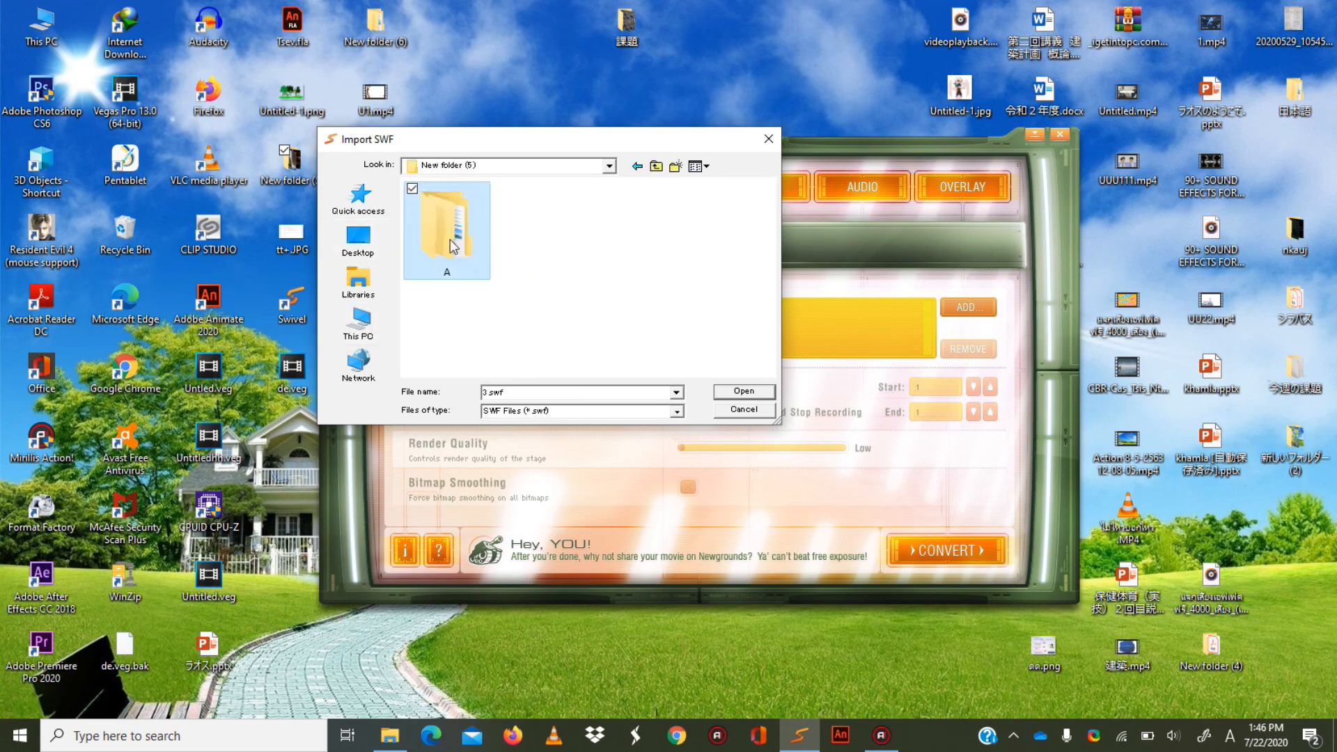
double_click(454, 247)
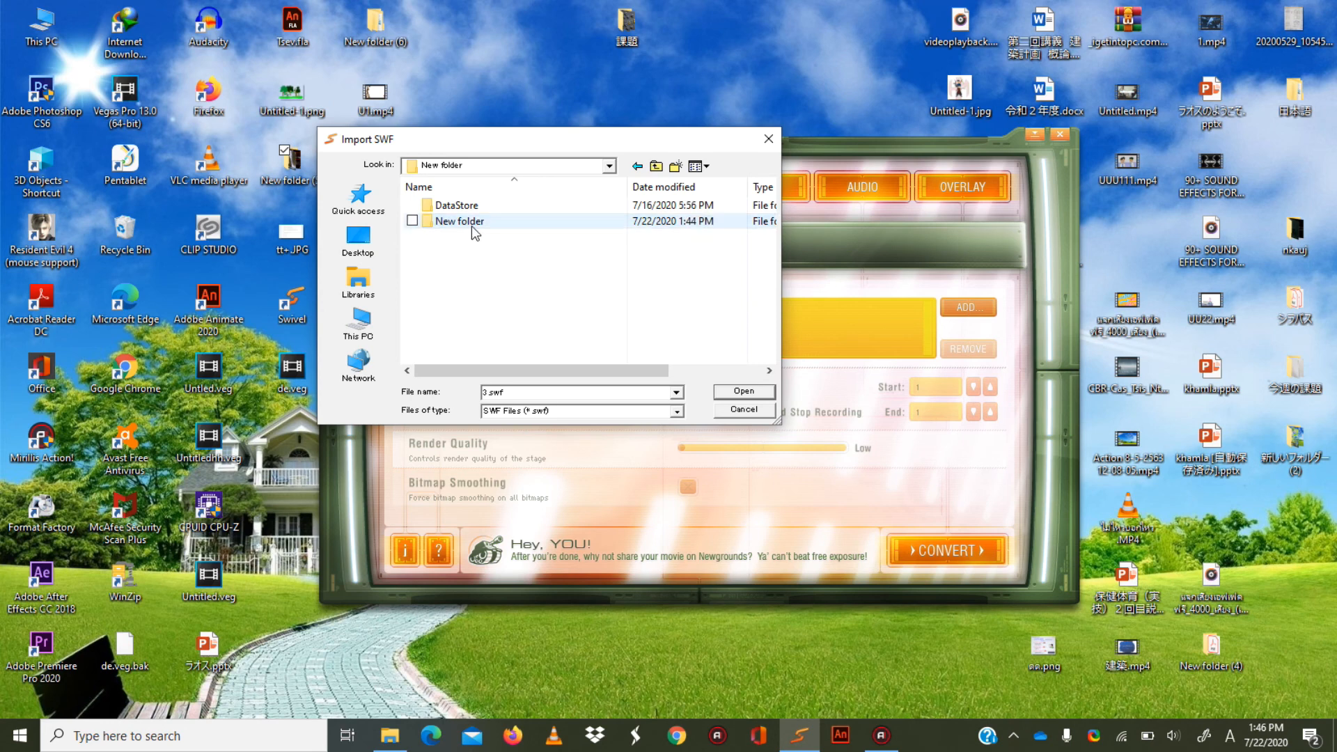
double_click(471, 227)
left_click(462, 226)
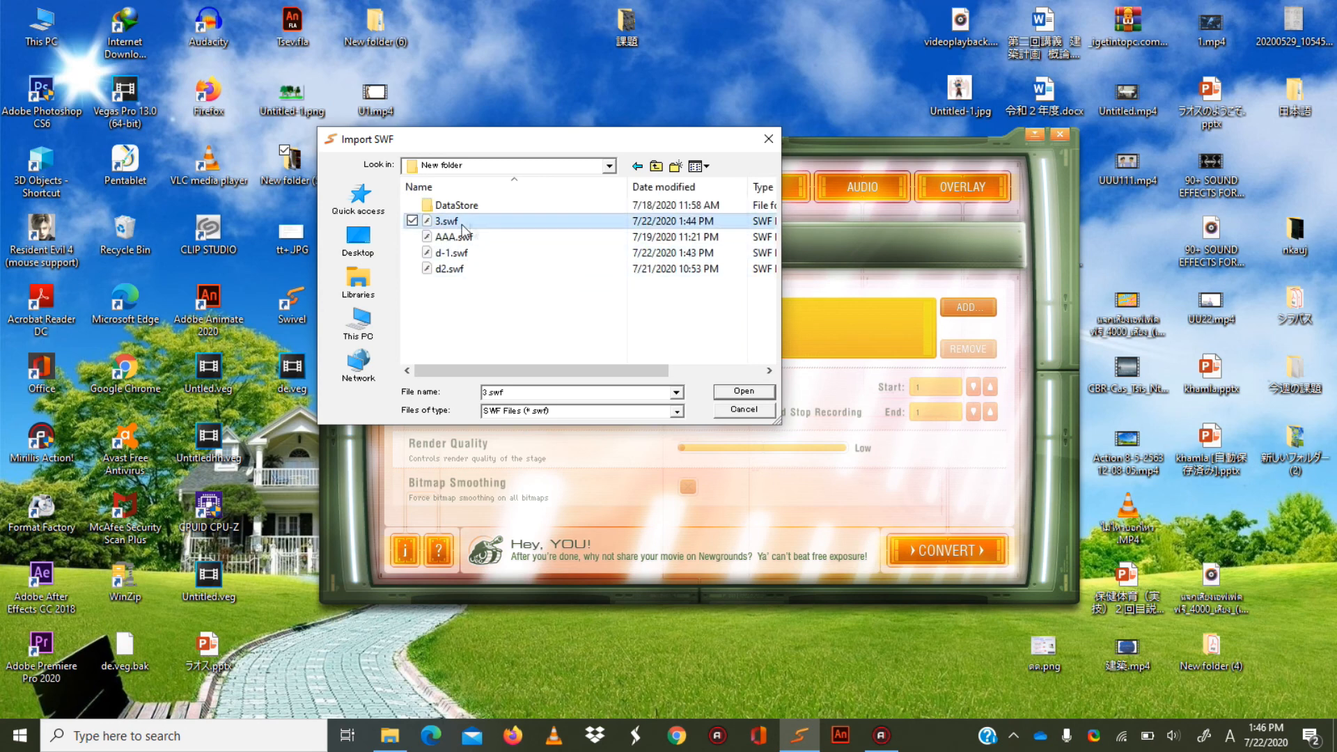
left_click(739, 391)
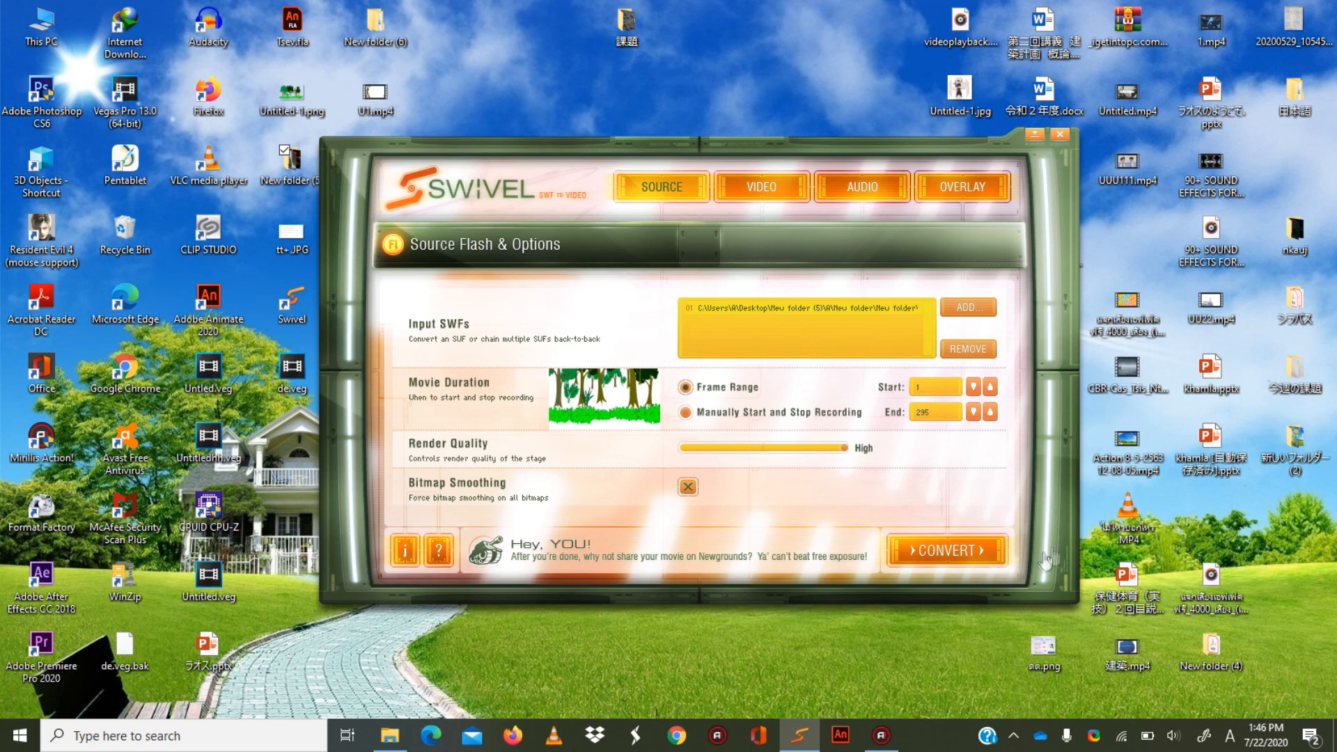
Convert 3.swf to an MP4 video, return to the source options and minimize Swivel.
left_click(954, 554)
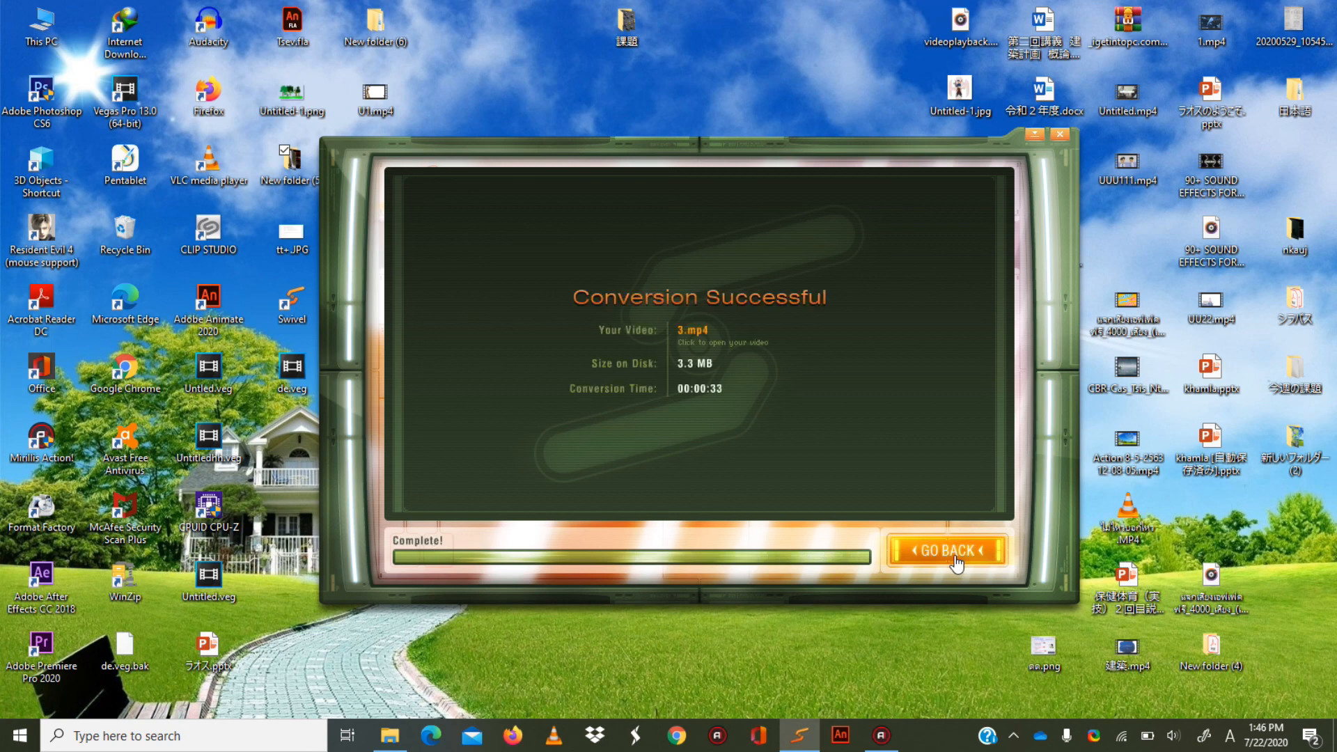
left_click(953, 550)
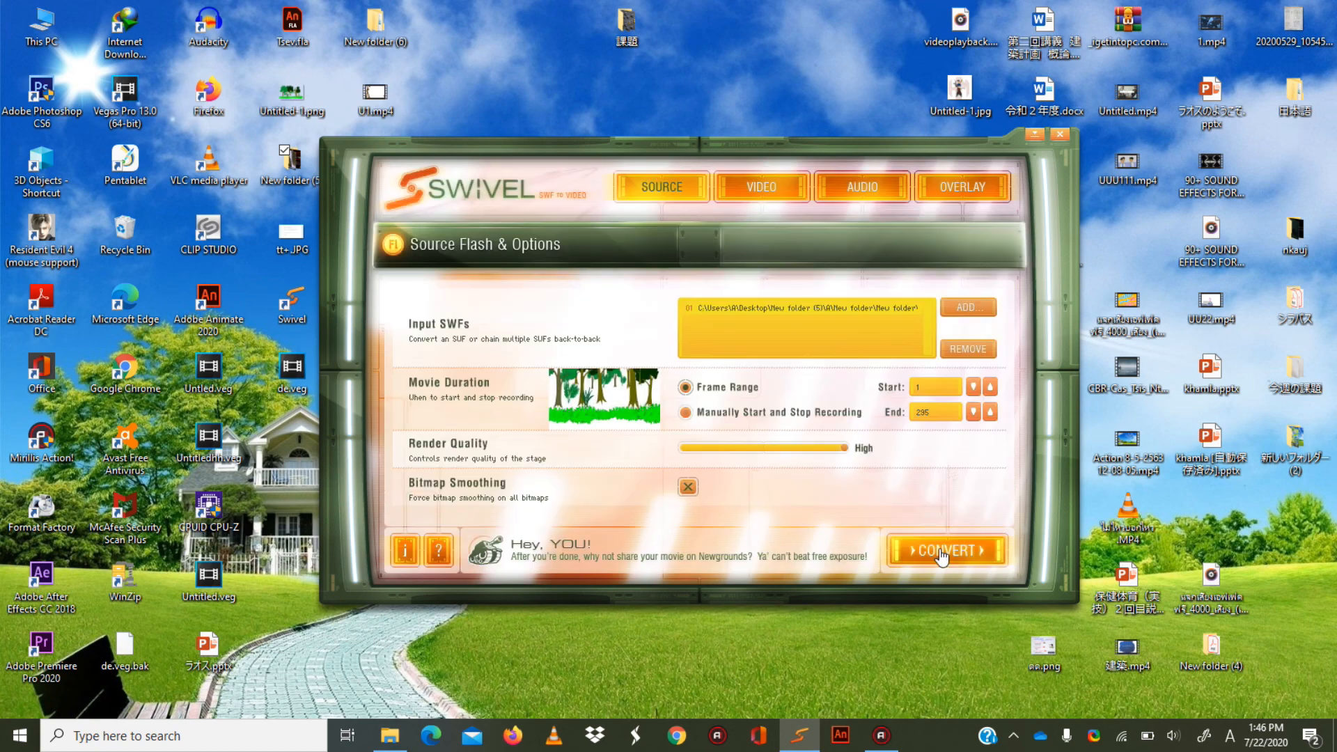
left_click(1032, 138)
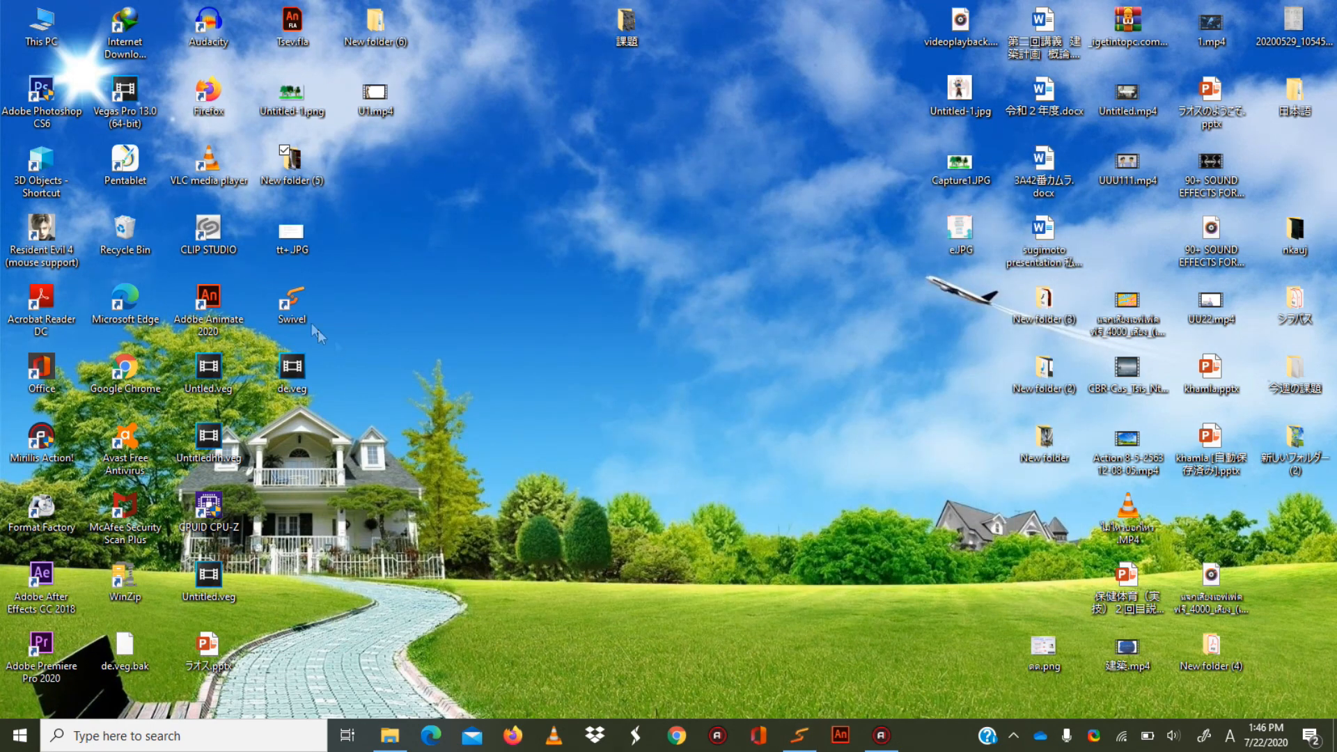
Open the project folder from the desktop through New folder (5), A and the nested New folder directories.
double_click(294, 162)
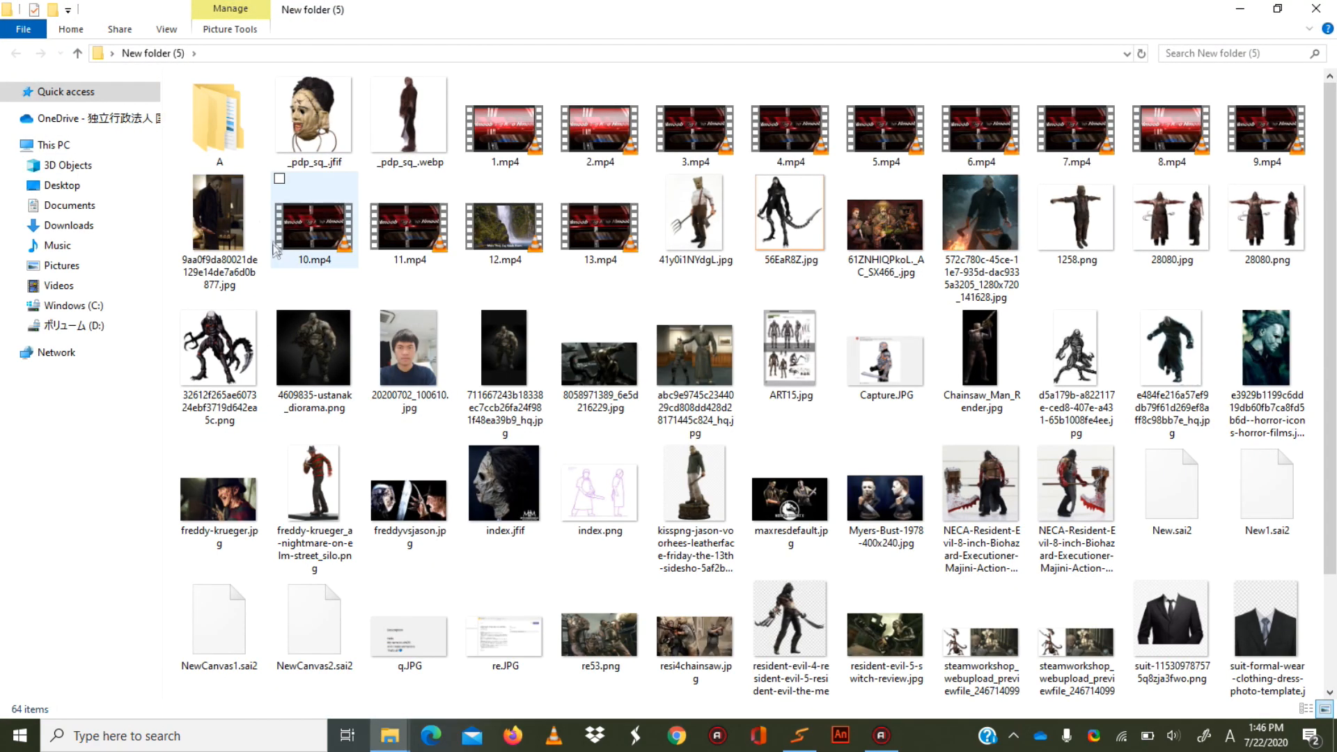
double_click(241, 131)
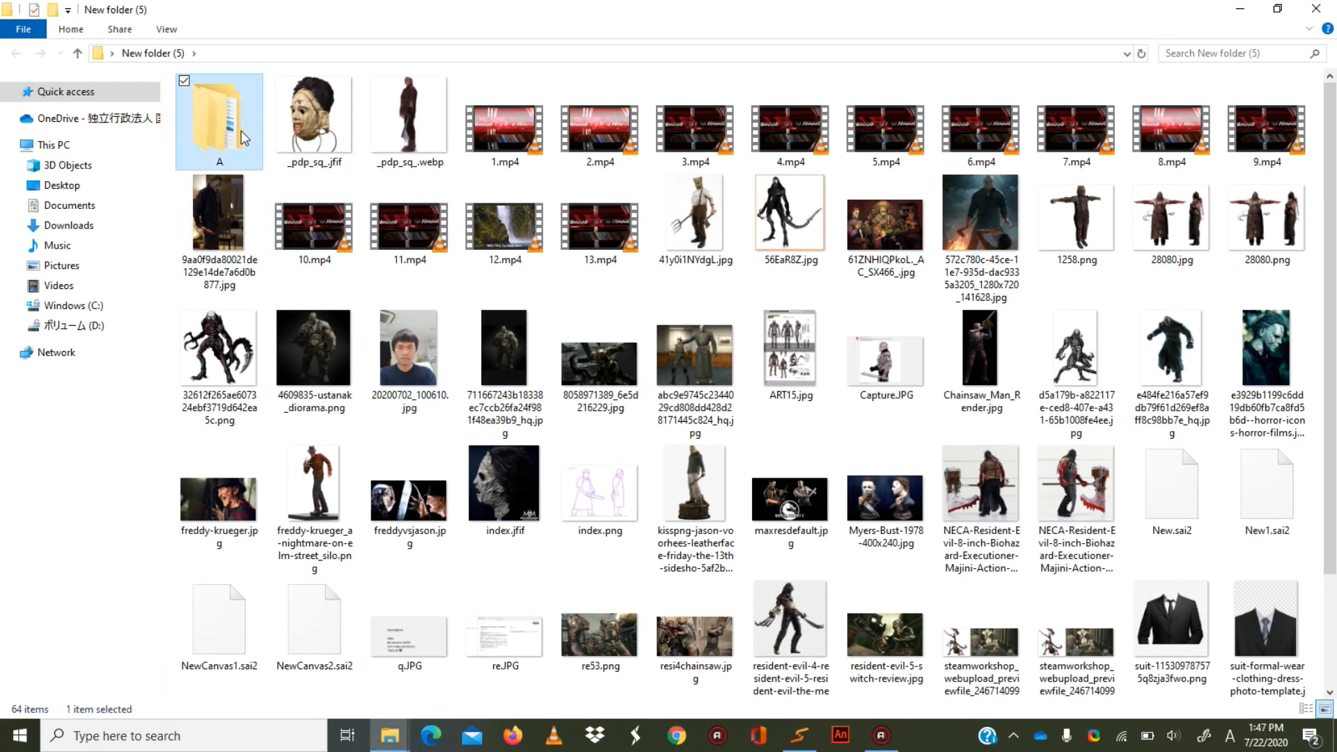
double_click(296, 124)
double_click(304, 151)
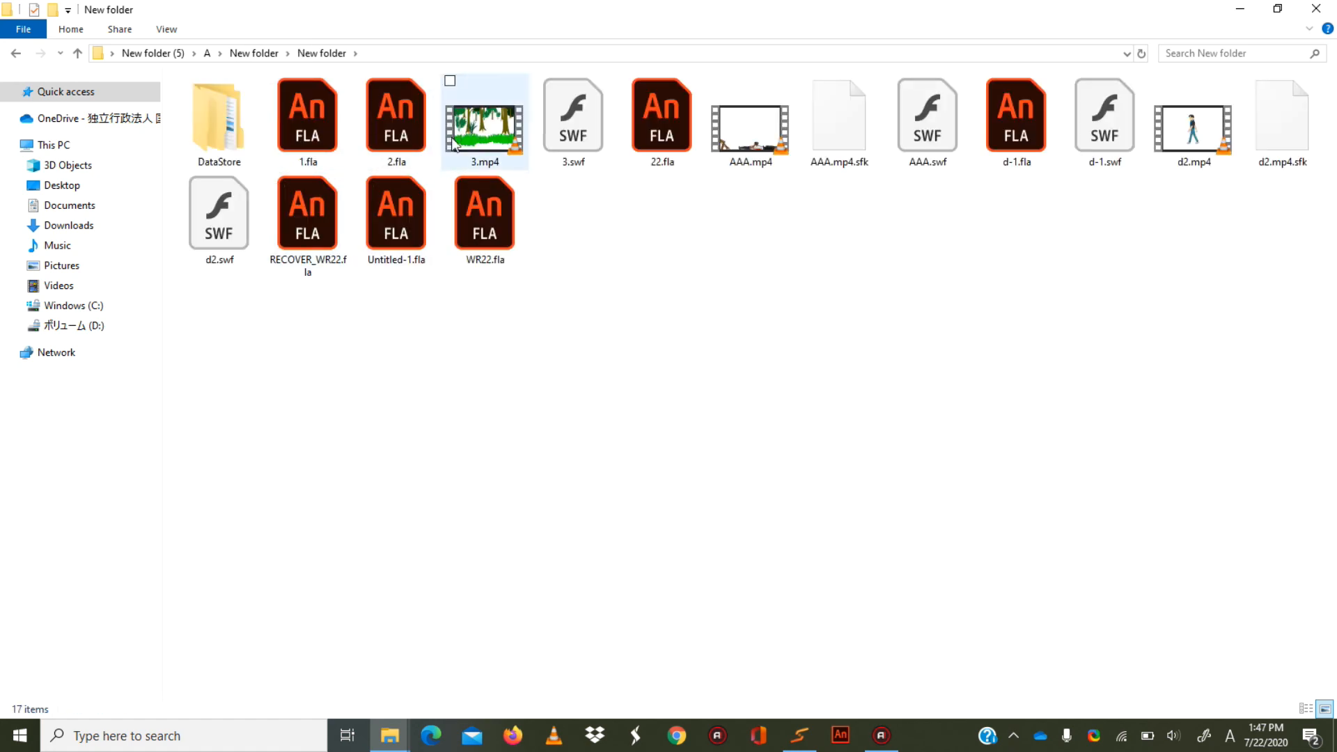
Play the converted 3.mp4 in VLC media player, view it full screen, and close the player.
left_click(466, 150)
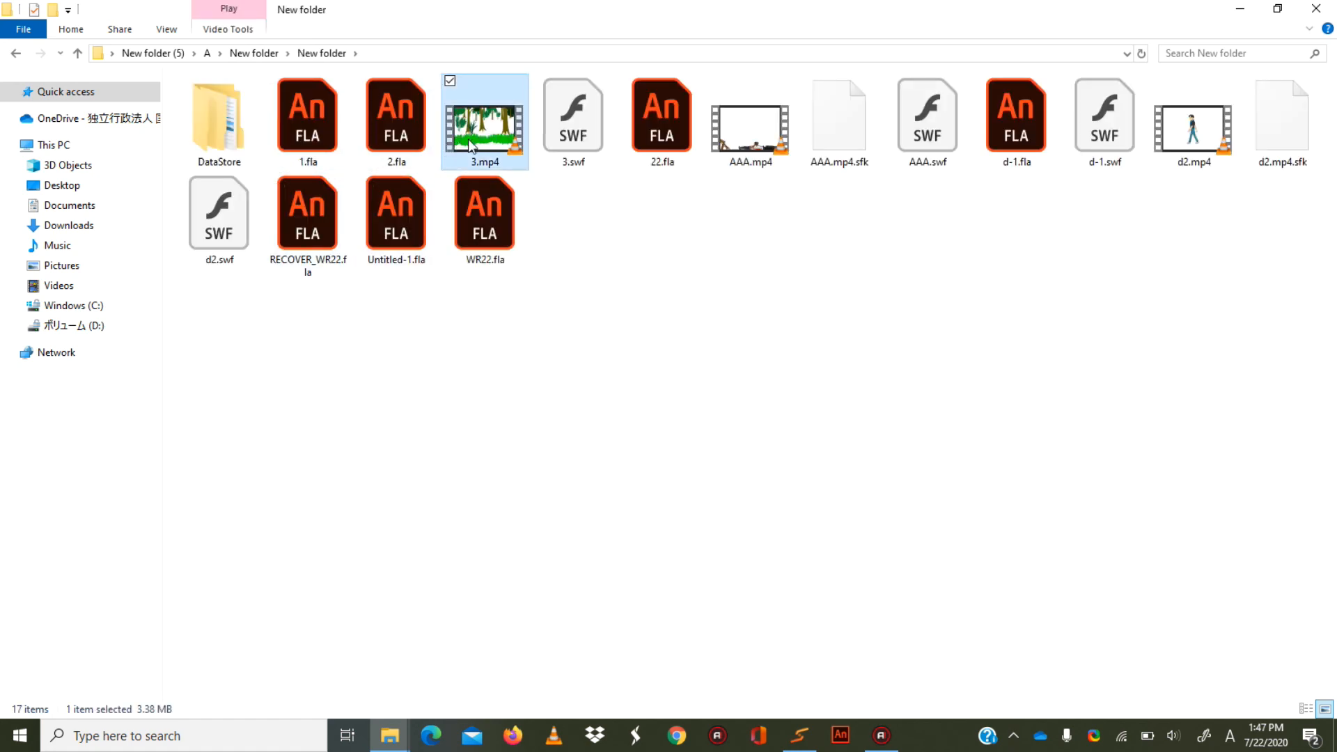
double_click(471, 146)
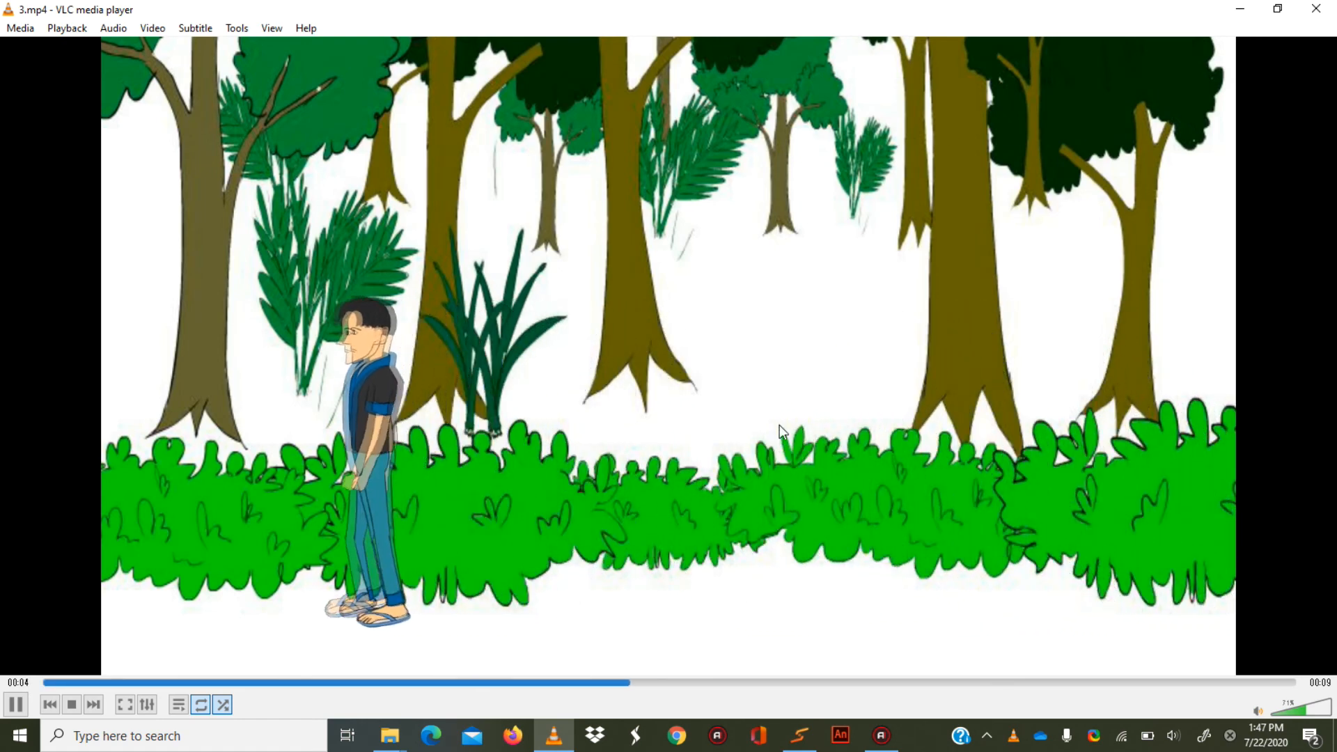
double_click(779, 425)
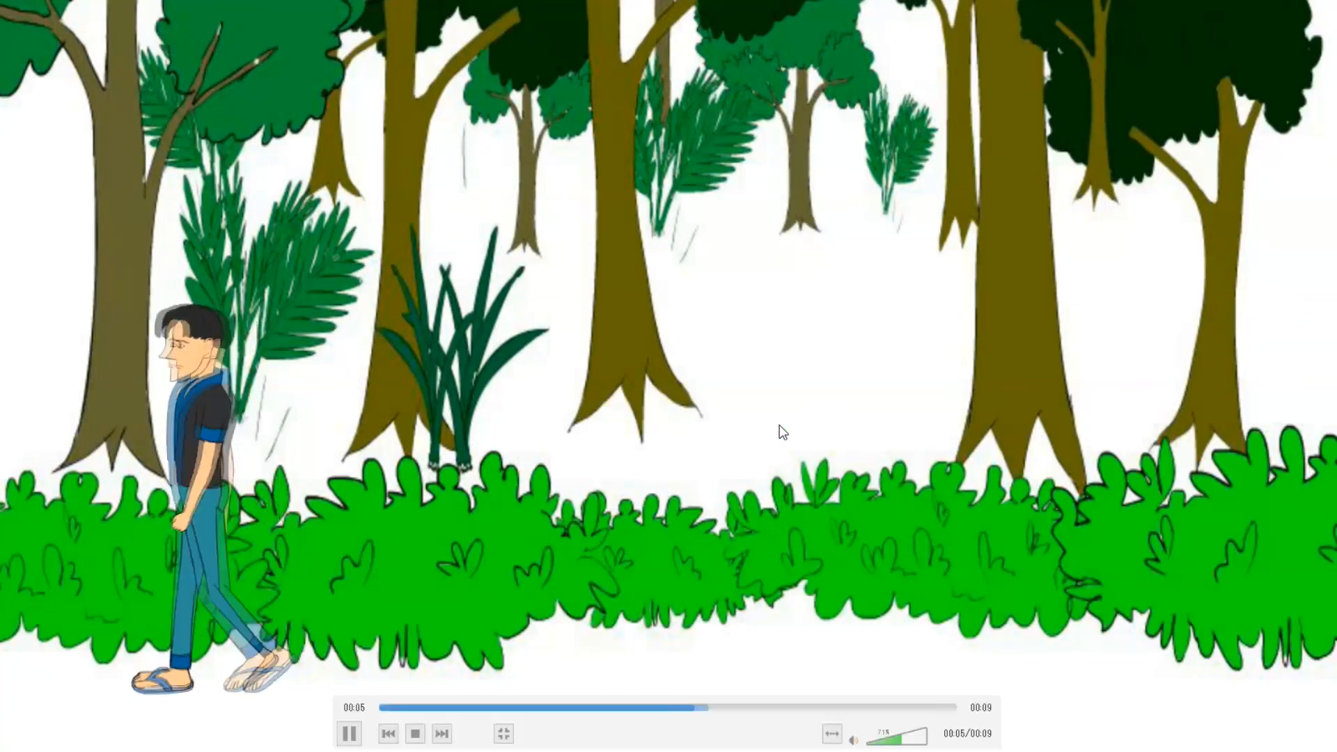
double_click(830, 277)
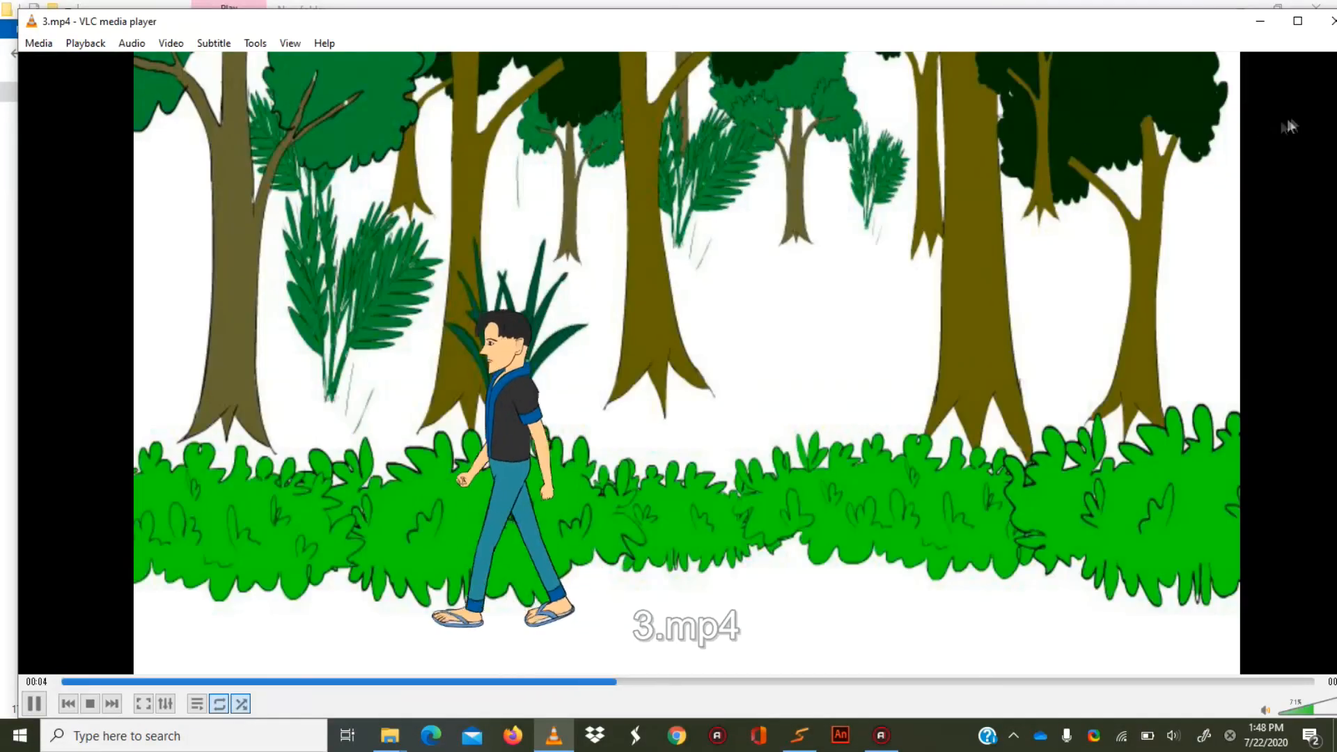
left_click(1331, 21)
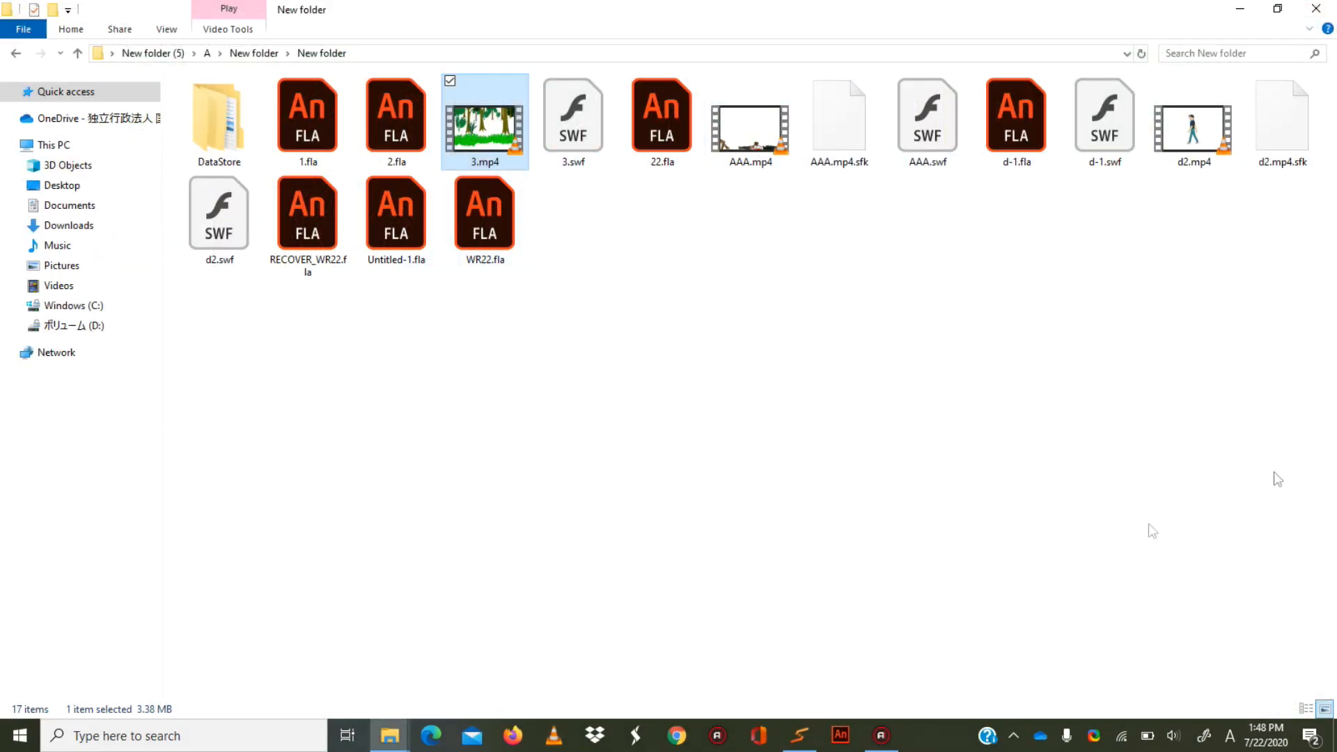
Reopen d-1.fla in Adobe Animate and preview the taw laug and neeg3 symbols in the library.
double_click(1018, 142)
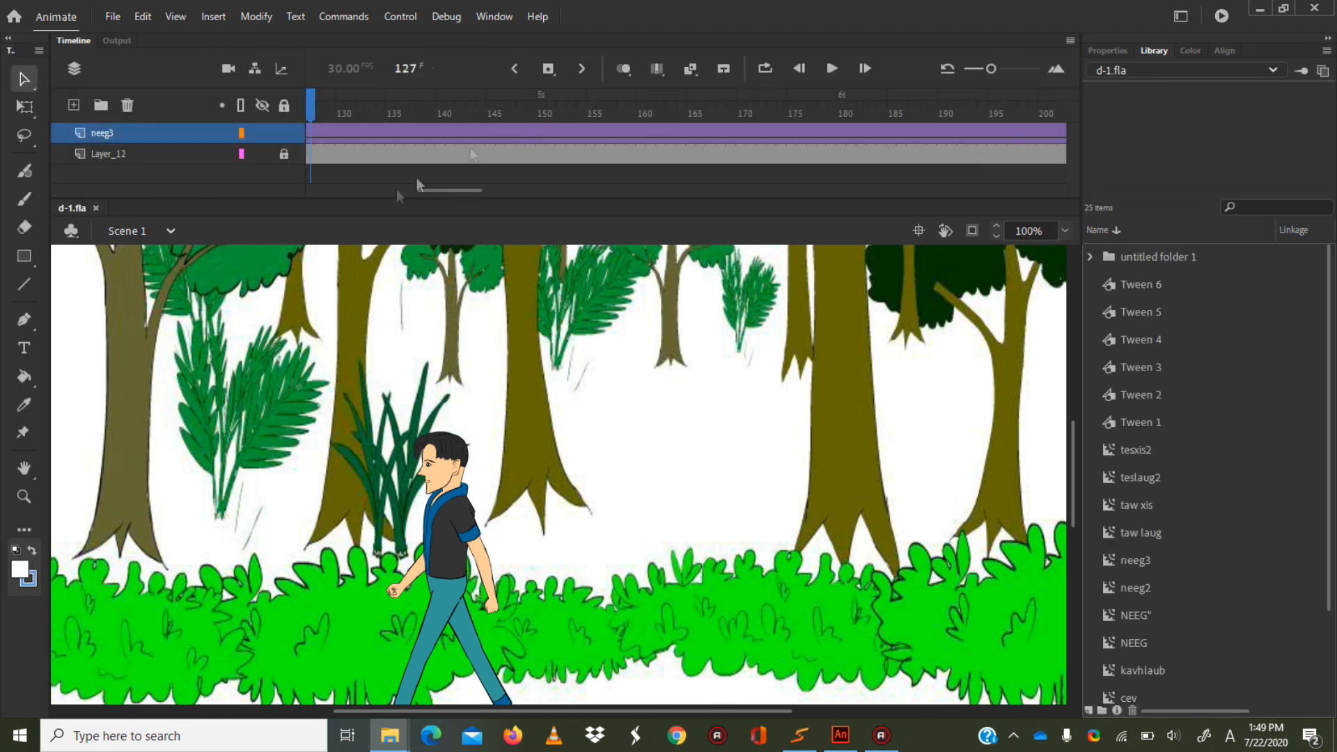
left_click(1135, 563)
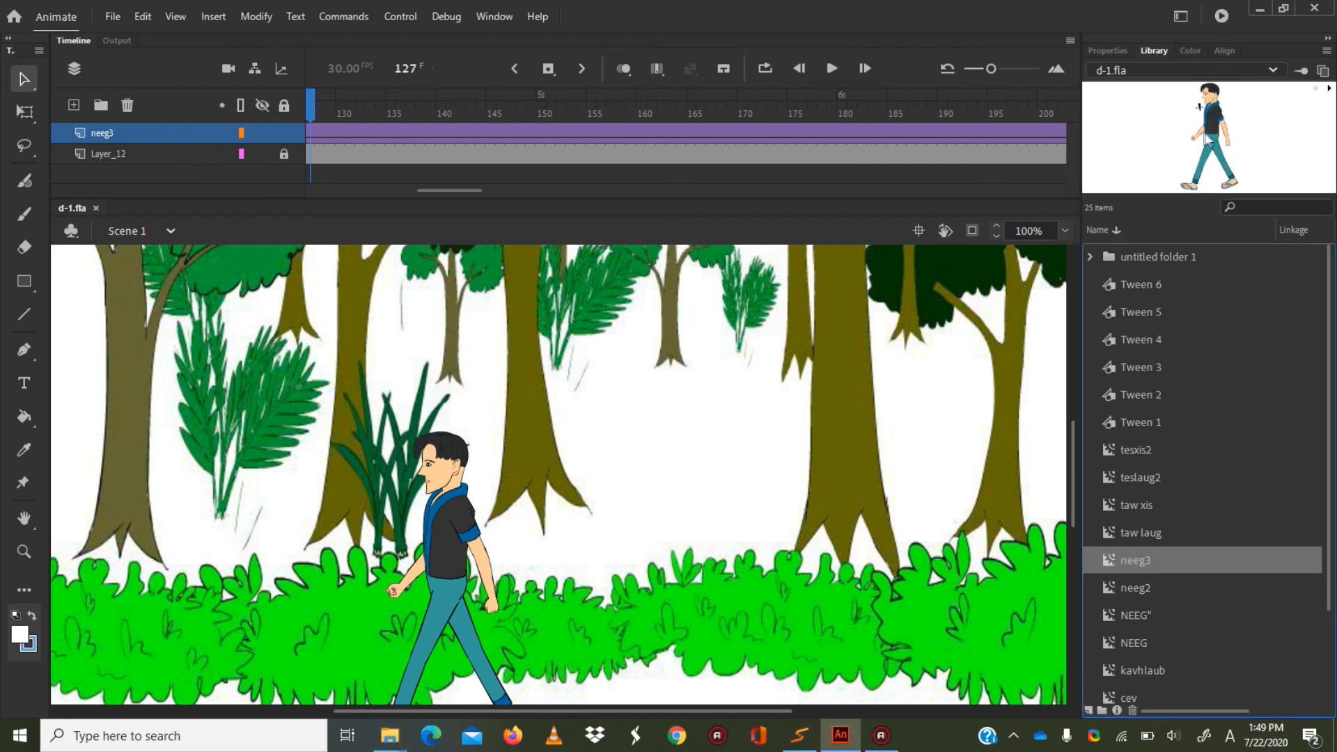
left_click(1138, 531)
left_click(1140, 561)
left_click(1144, 531)
left_click(1144, 558)
Add a new layer above neeg3, then lock the neeg3 layer and hide both neeg3 and Layer_12.
left_click(73, 106)
left_click_drag(426, 191, 314, 191)
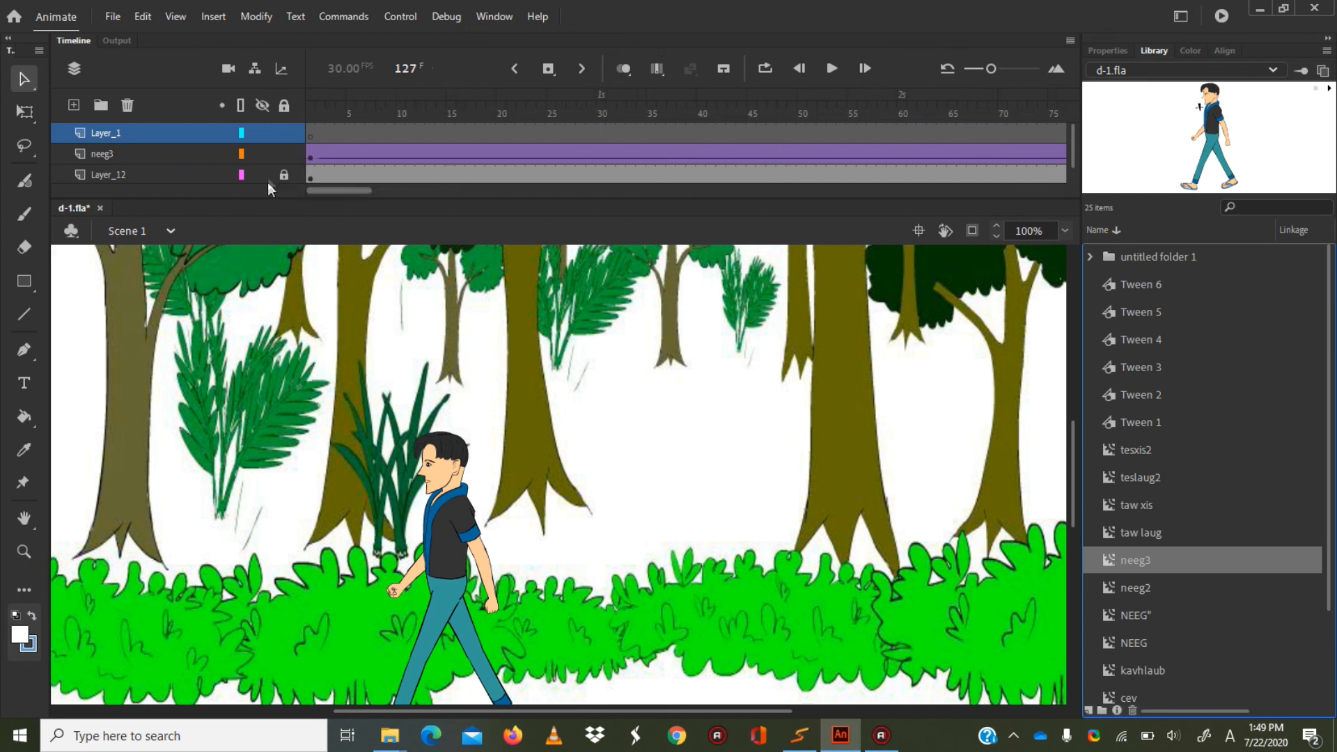
left_click(284, 154)
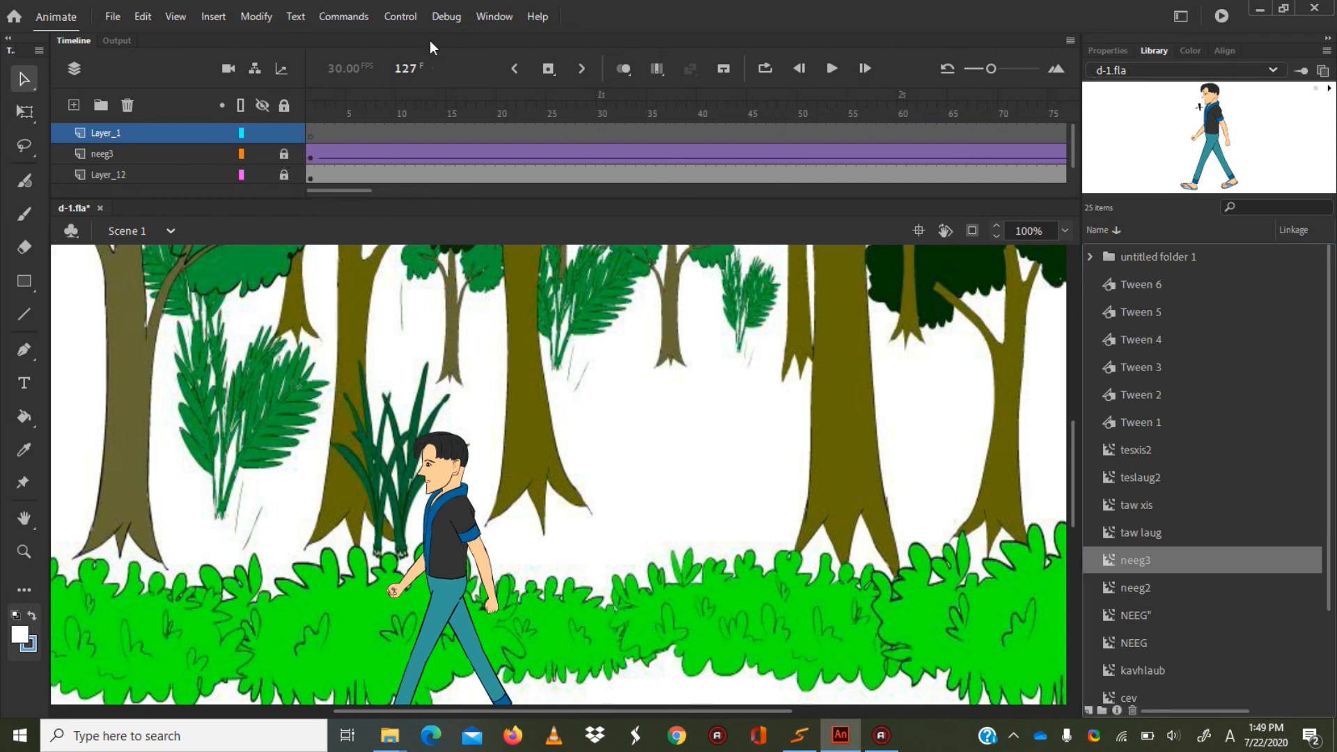
left_click(262, 154)
left_click(262, 175)
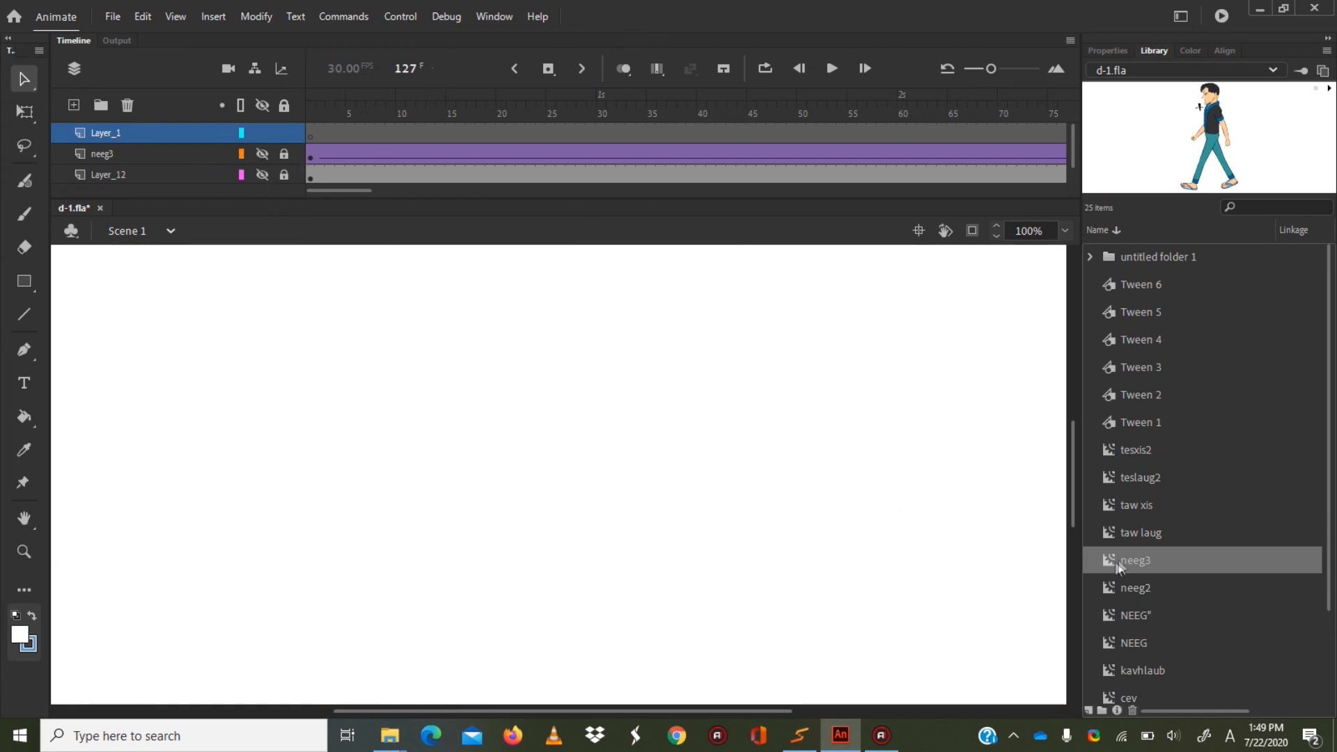
Place an instance of neeg3 from the library near the middle of the stage on the new layer.
left_click_drag(1142, 561, 713, 528)
left_click_drag(609, 497, 608, 498)
left_click_drag(617, 425, 564, 422)
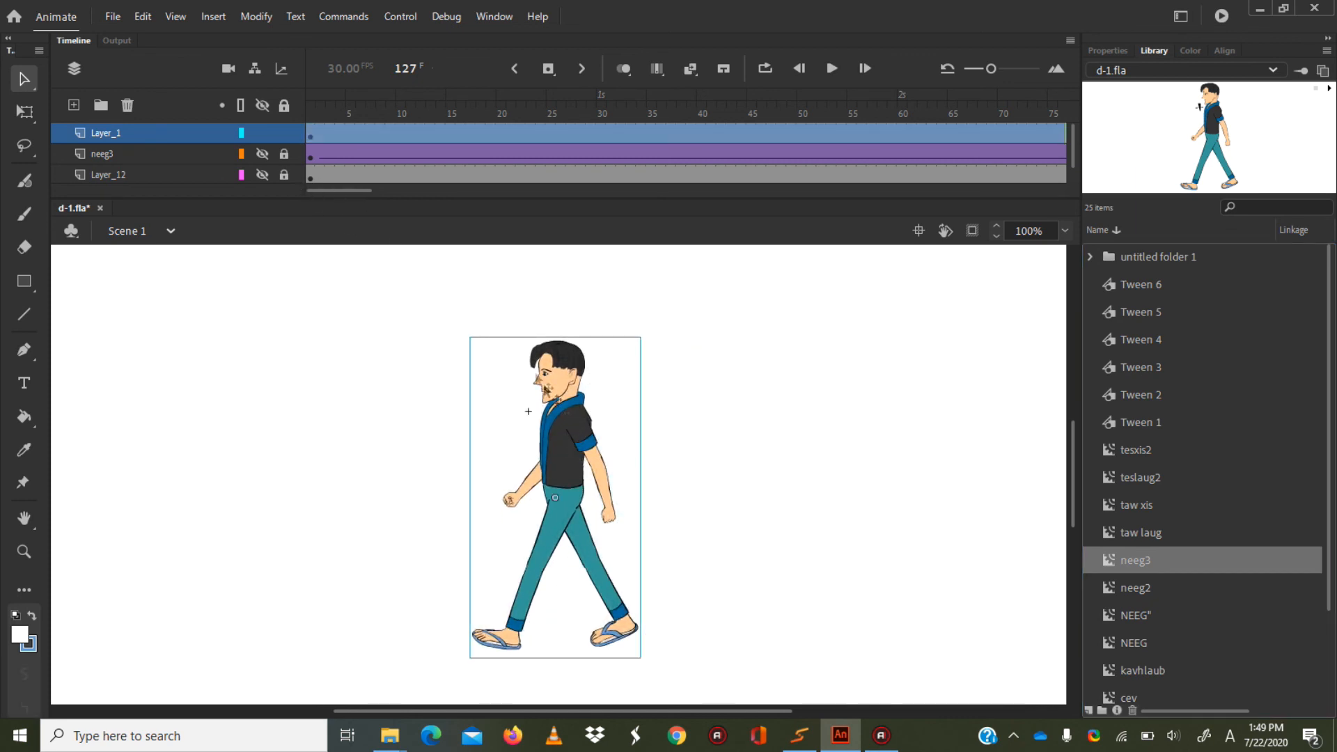
Select the placed neeg3 figure at frame 1 of Layer_1 with the Free Transform tool.
left_click_drag(400, 277, 758, 678)
left_click(310, 134)
left_click(21, 113)
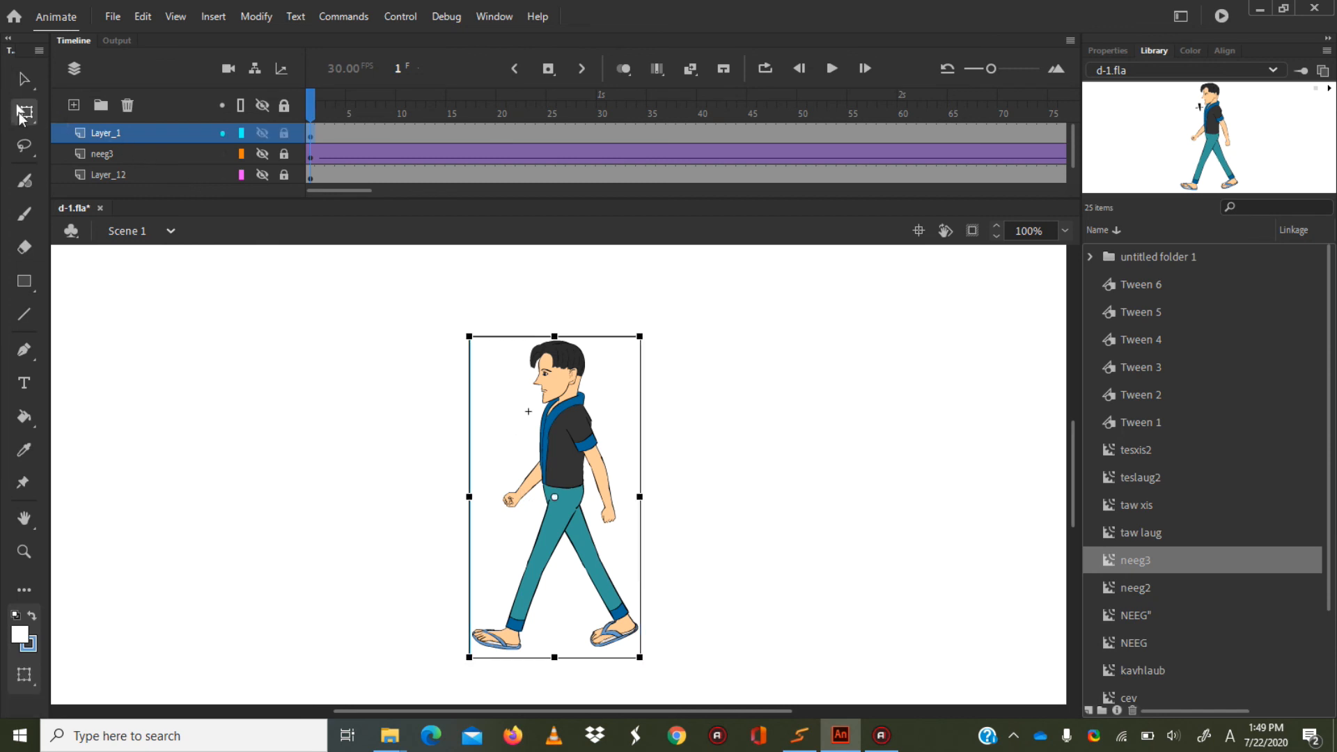
left_click_drag(433, 268, 827, 675)
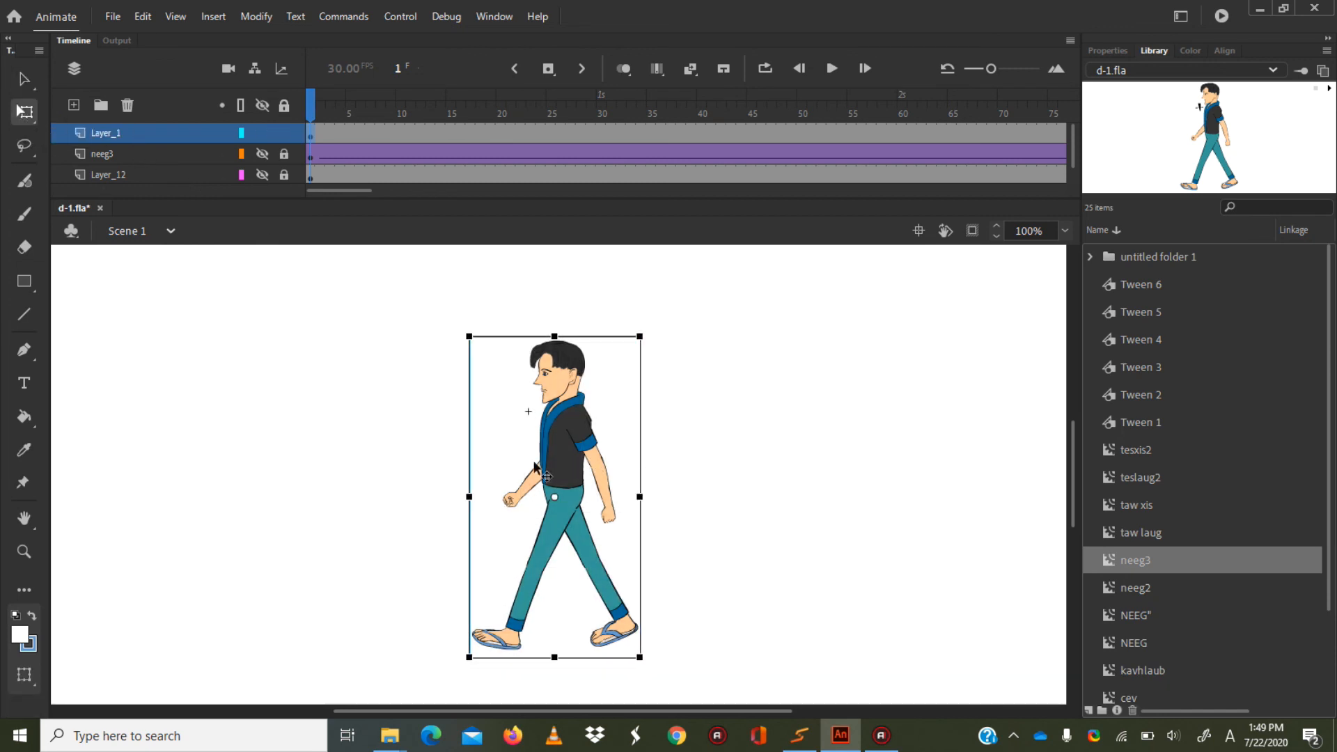